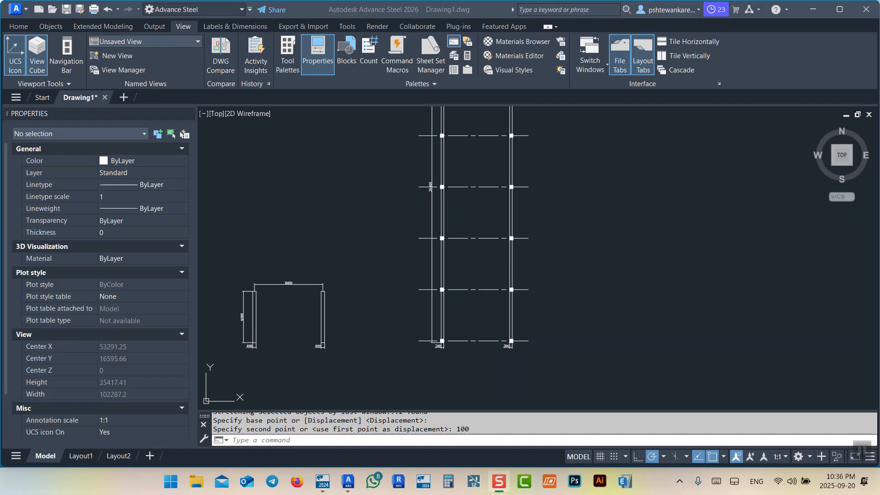
# Examine the two-column elevation and the column grid plan, including the column spacing, height and width dimensions
pyautogui.moveTo(276, 295); pyautogui.dragTo(371, 281, button='middle')
pyautogui.scroll(5, 376, 271)
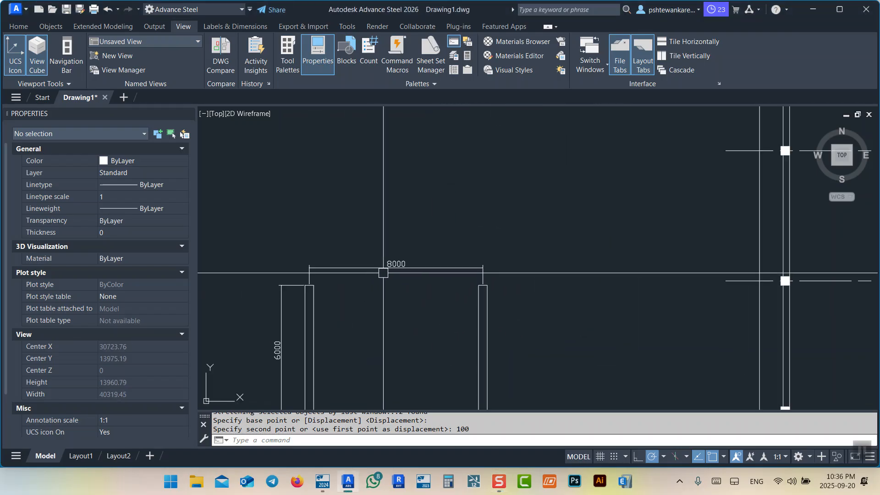
pyautogui.scroll(-5, 389, 296)
pyautogui.scroll(5, 458, 297)
pyautogui.scroll(-5, 518, 316)
pyautogui.scroll(3, 518, 316)
pyautogui.scroll(-5, 591, 301)
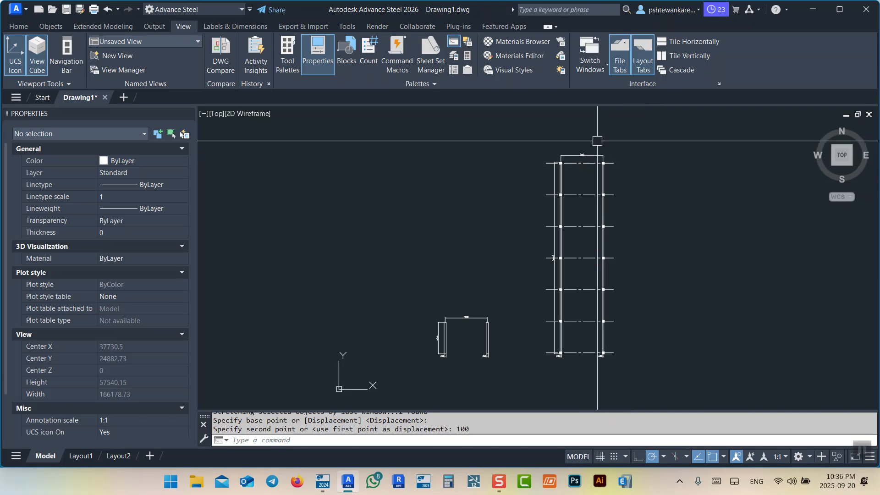
pyautogui.click(554, 138)
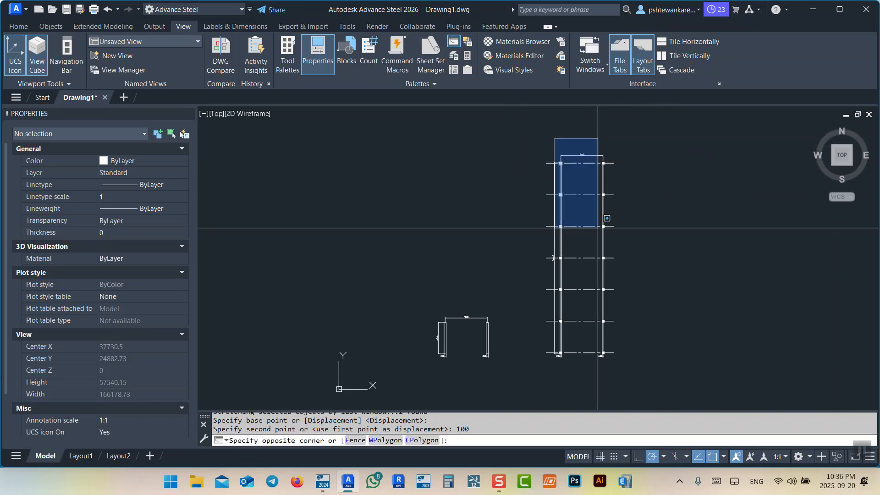
pyautogui.click(594, 141)
pyautogui.scroll(4, 595, 206)
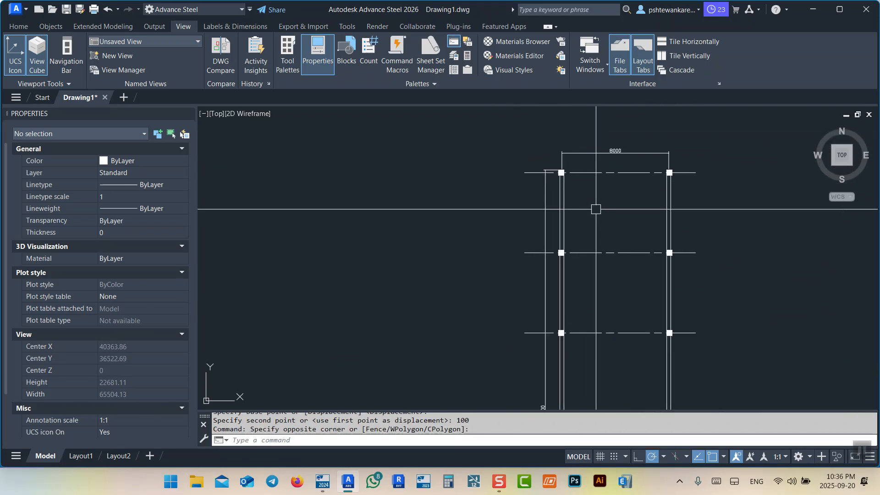
pyautogui.scroll(-4, 589, 186)
pyautogui.scroll(4, 476, 289)
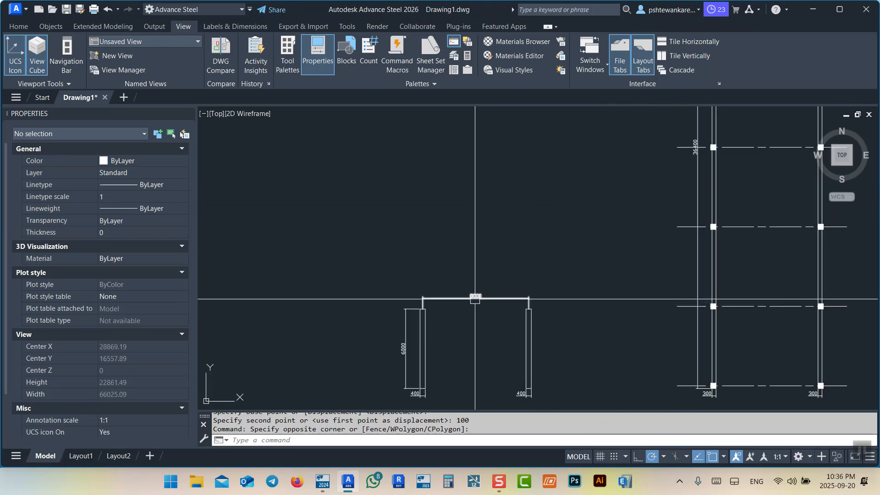
pyautogui.moveTo(469, 299)
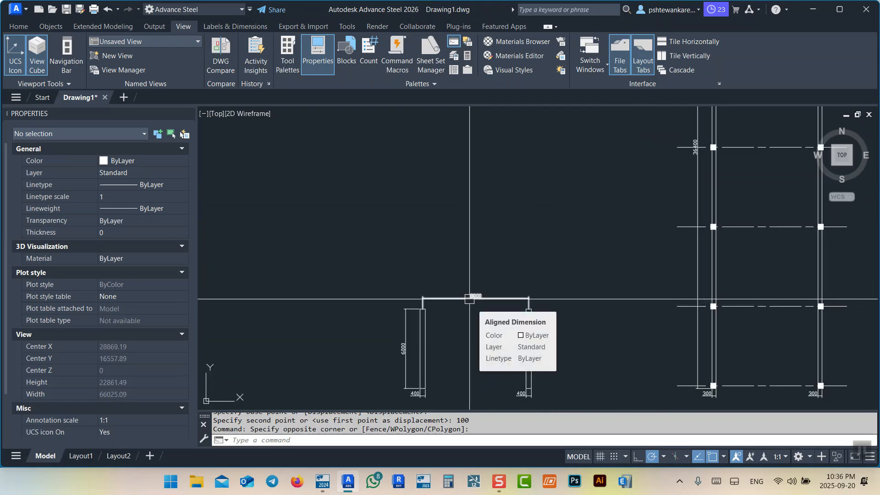
pyautogui.scroll(3, 468, 296)
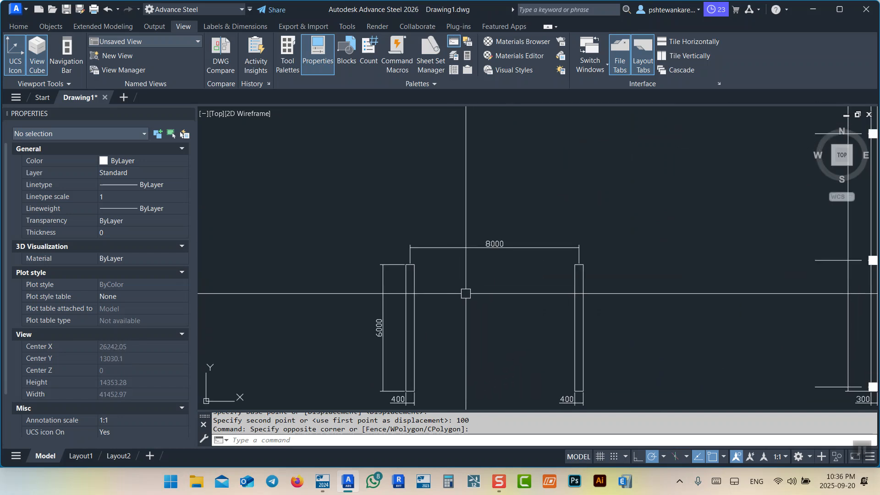
pyautogui.moveTo(367, 231); pyautogui.dragTo(362, 218, button='middle')
# Switch to Tekla Structures to view the skylight model's grid, and return to the Advance Steel drawing
pyautogui.moveTo(322, 481)
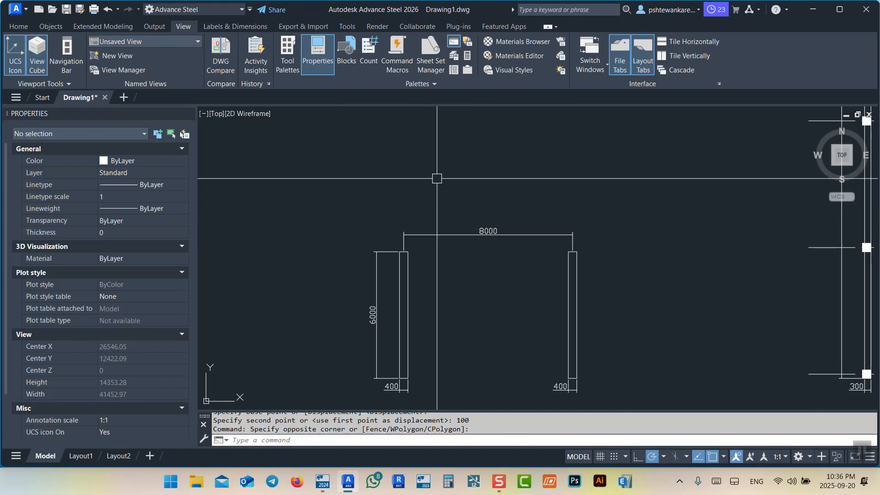
pyautogui.scroll(4, 421, 247)
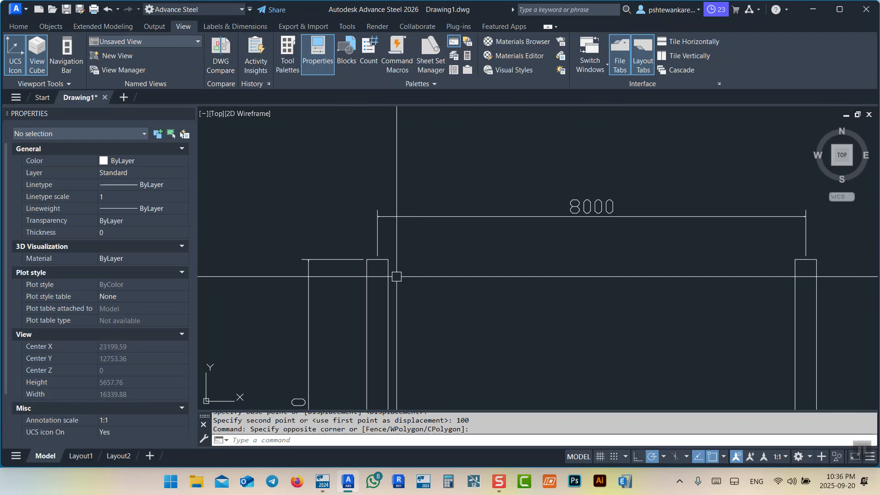
pyautogui.click(323, 481)
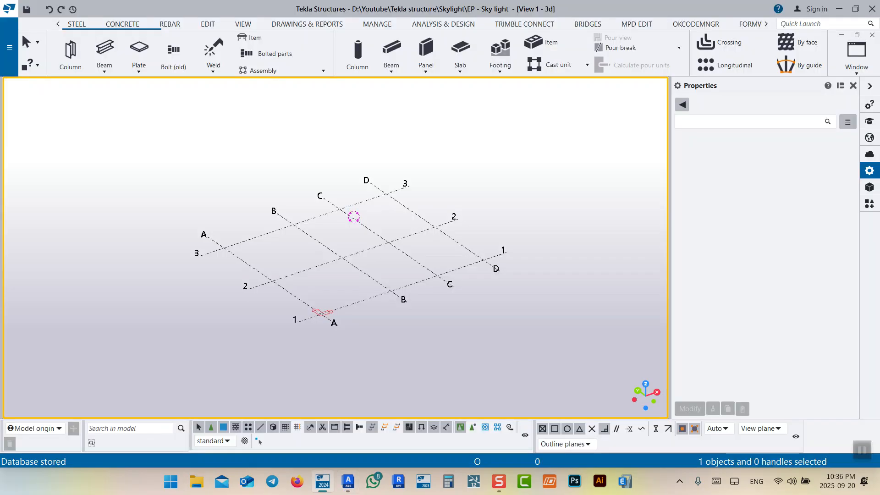
pyautogui.click(839, 9)
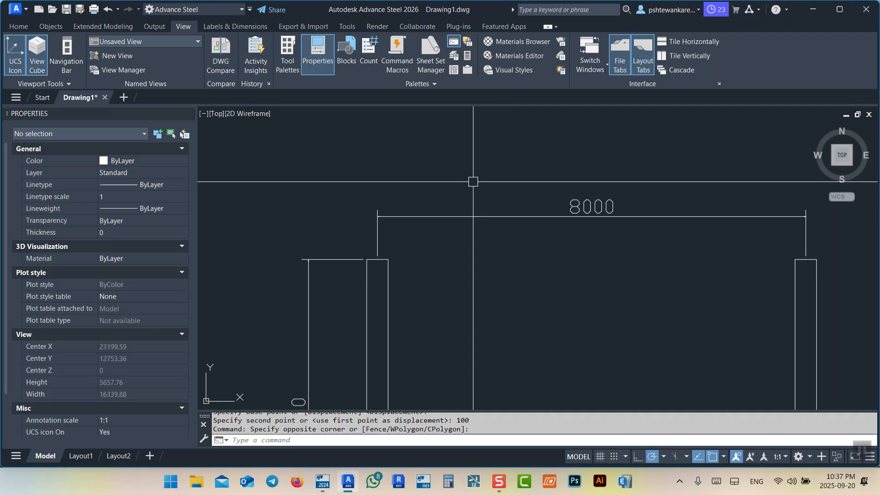
# Draw a line joining the top midpoints of the two columns in the elevation
pyautogui.moveTo(570, 307); pyautogui.dragTo(520, 279, button='middle')
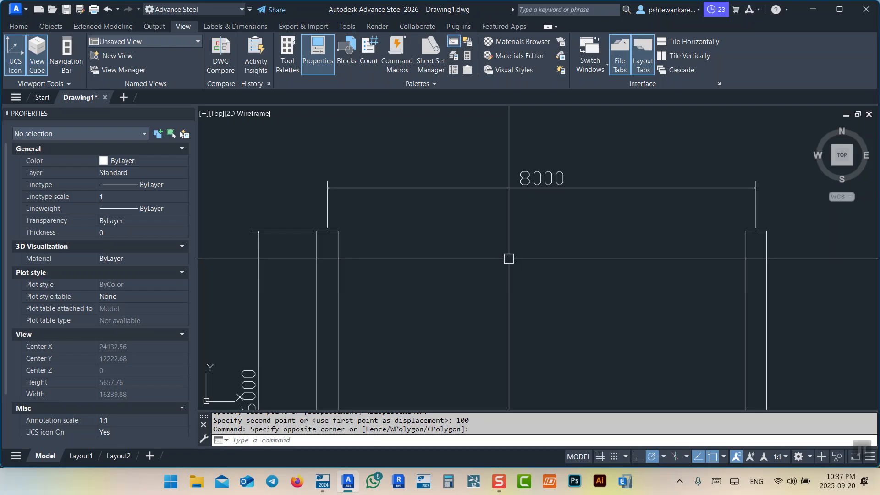
pyautogui.scroll(-3, 508, 249)
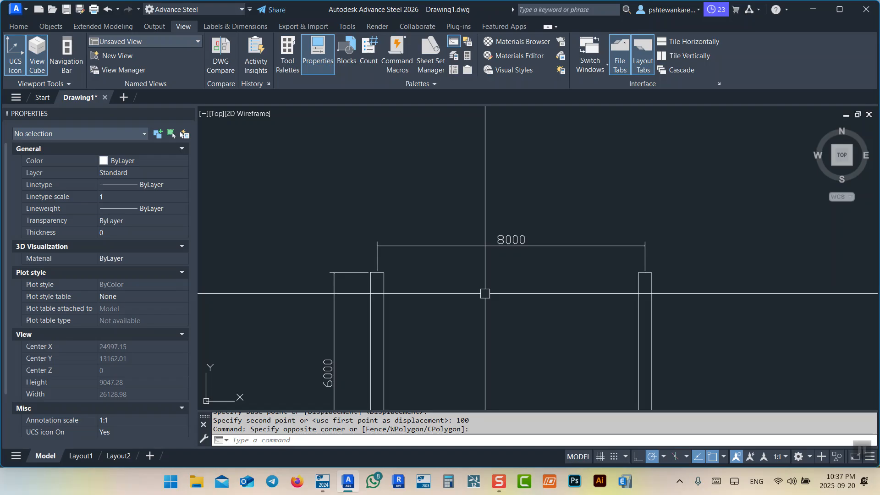
pyautogui.write('L')
pyautogui.press('Return')
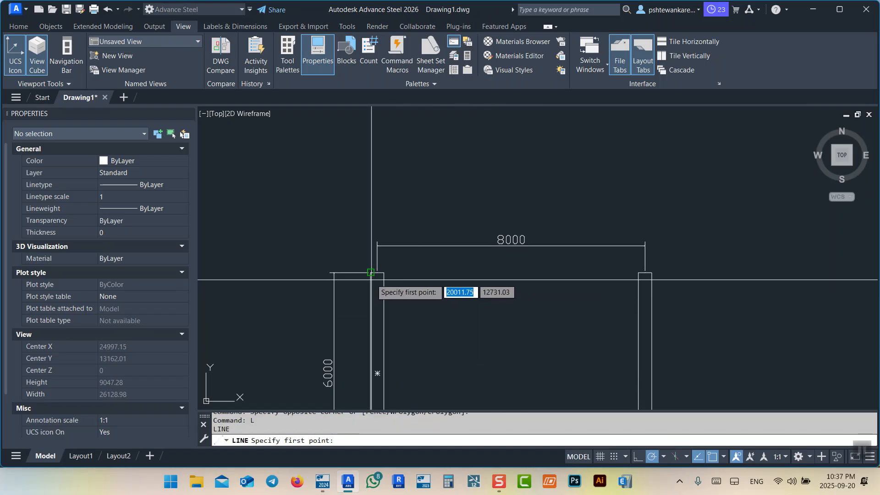
pyautogui.scroll(4, 372, 276)
pyautogui.click(384, 266)
pyautogui.scroll(-2, 384, 268)
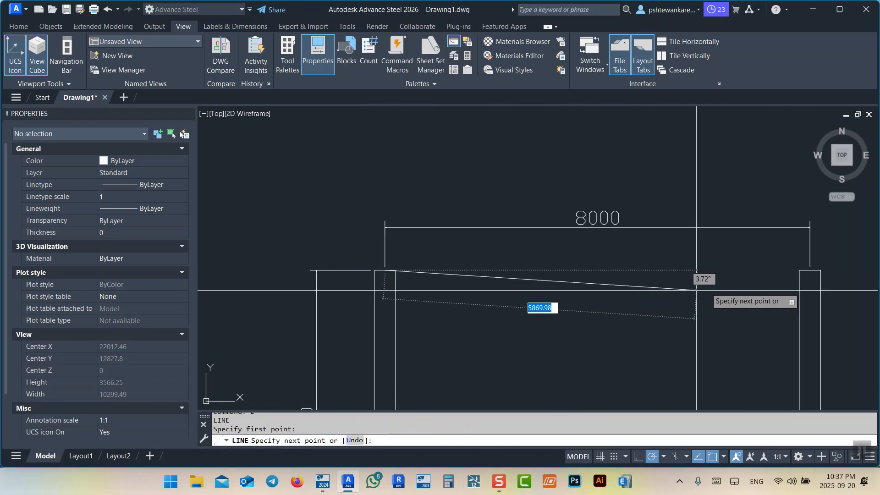
pyautogui.click(810, 270)
pyautogui.press('Escape')
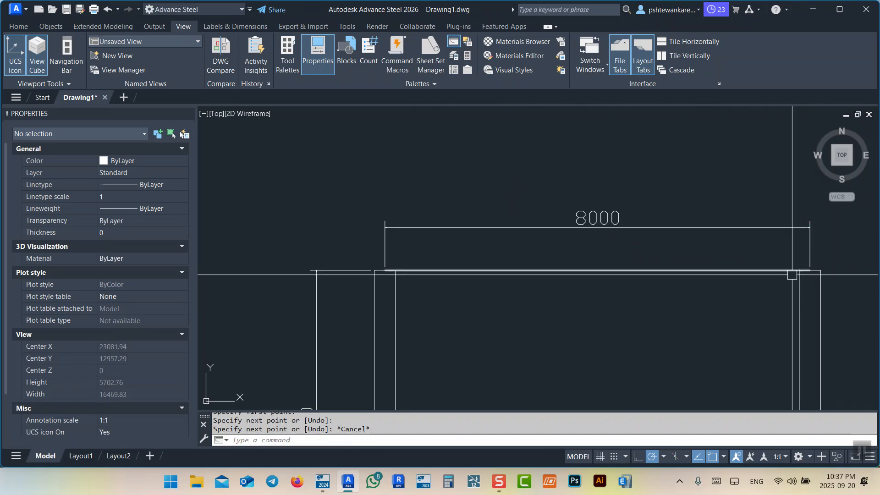
# Draw a 16-sided polygon, inscribed in circle, centred on the connecting line's midpoint with its radius reaching the right column's inner top corner
pyautogui.moveTo(791, 275); pyautogui.dragTo(725, 223, button='middle')
pyautogui.moveTo(538, 199); pyautogui.dragTo(543, 236, button='middle')
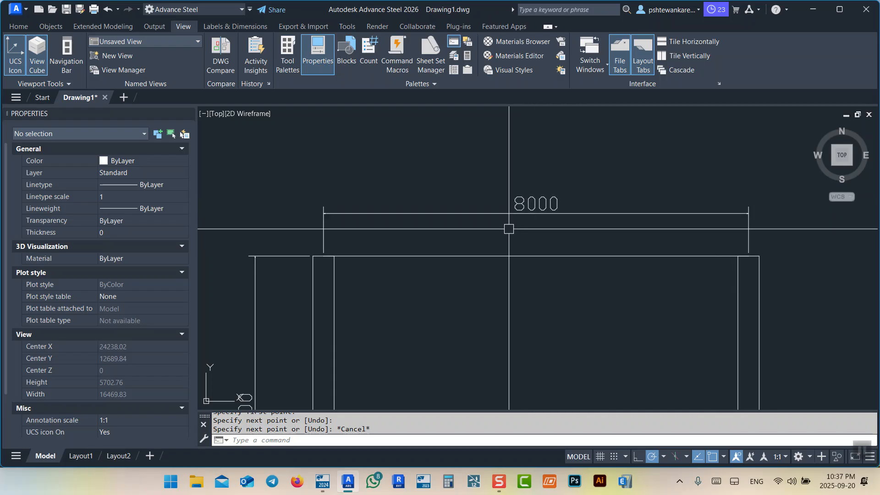
pyautogui.moveTo(523, 296)
pyautogui.mouseDown(button='middle')
pyautogui.moveTo(546, 312)
pyautogui.moveTo(547, 288)
pyautogui.mouseUp(button='middle')
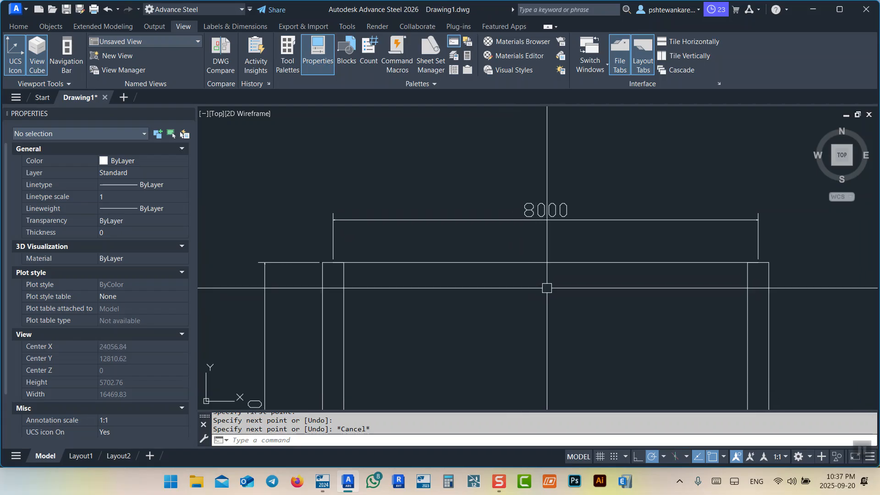
pyautogui.press('Return')
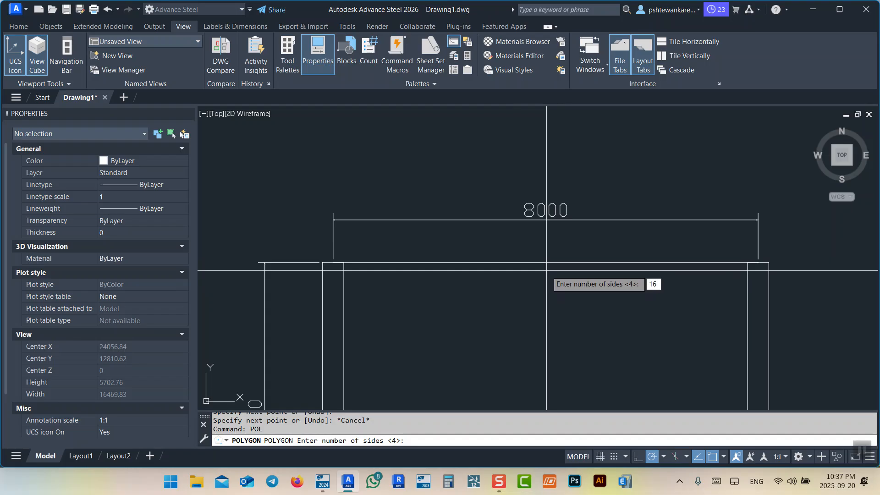
pyautogui.press('Return')
pyautogui.click(541, 265)
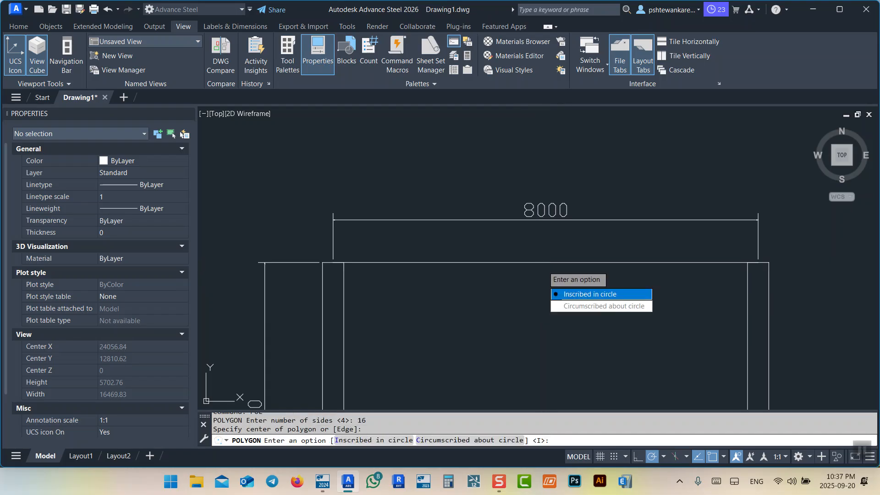
pyautogui.press('Return')
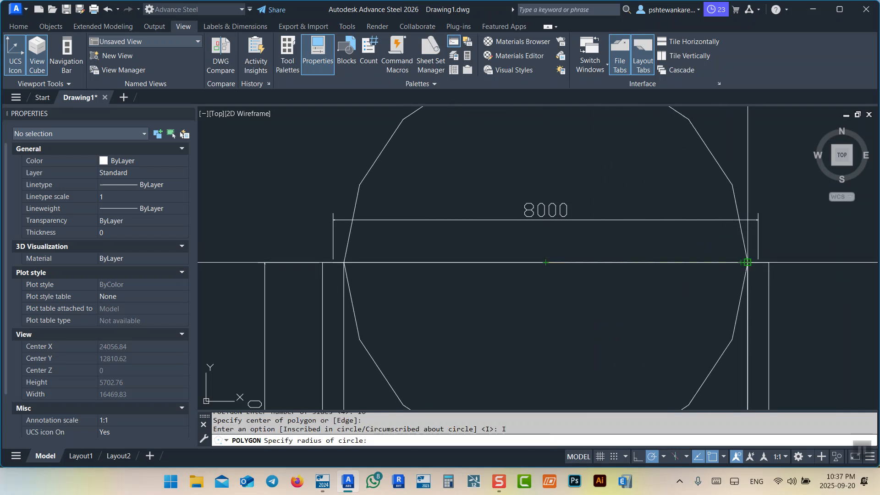
pyautogui.click(747, 262)
# Examine the upper half of the polygon and where it meets the two column tops
pyautogui.scroll(-2, 620, 241)
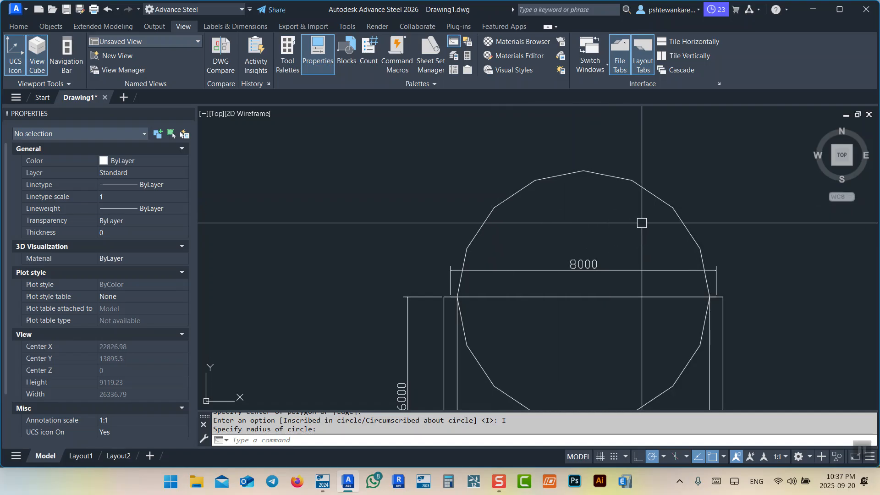
pyautogui.scroll(2, 693, 249)
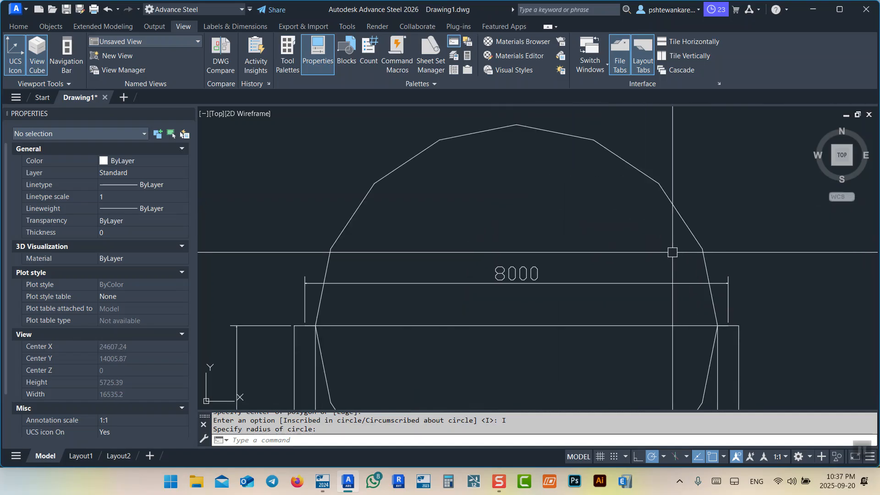
pyautogui.moveTo(672, 253); pyautogui.dragTo(643, 209, button='middle')
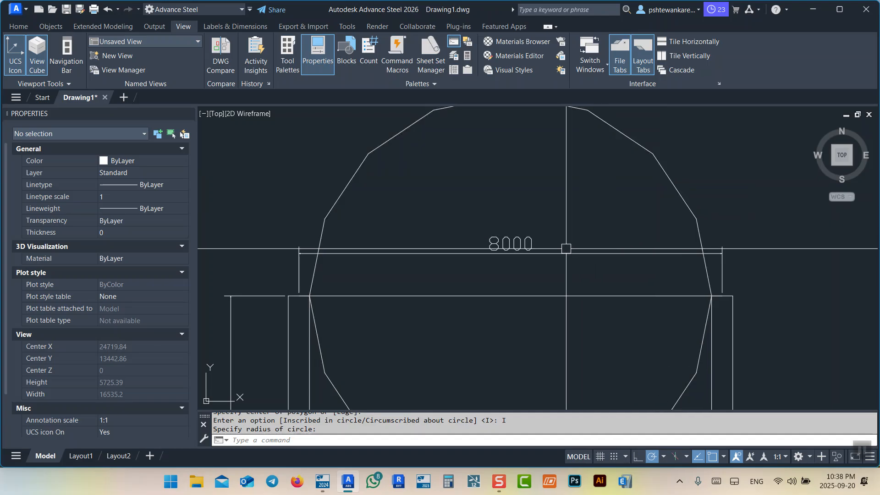
pyautogui.moveTo(498, 262); pyautogui.dragTo(539, 251, button='middle')
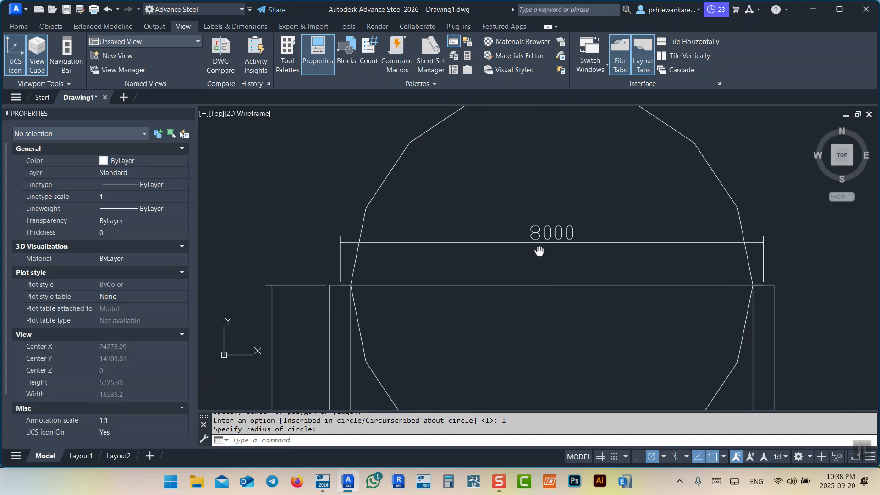
pyautogui.scroll(-2, 529, 216)
pyautogui.scroll(3, 460, 230)
pyautogui.moveTo(453, 237); pyautogui.dragTo(472, 228, button='middle')
pyautogui.scroll(3, 438, 272)
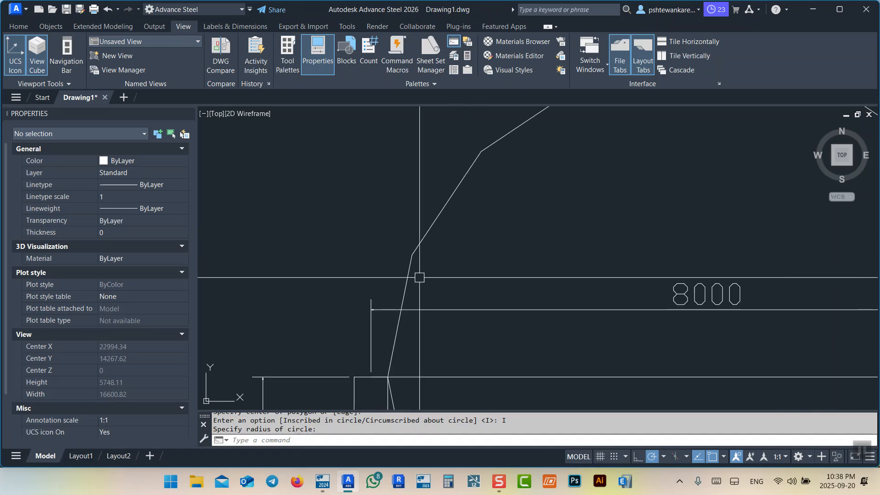
pyautogui.click(437, 271)
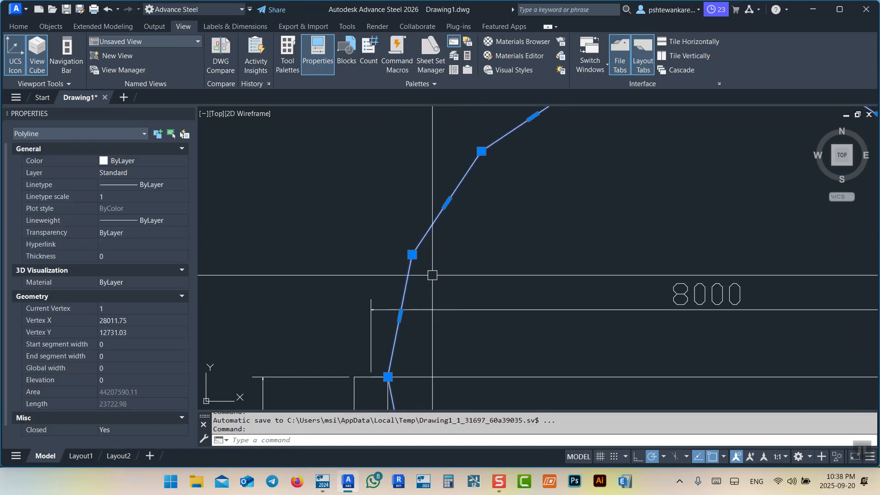
pyautogui.press('Escape')
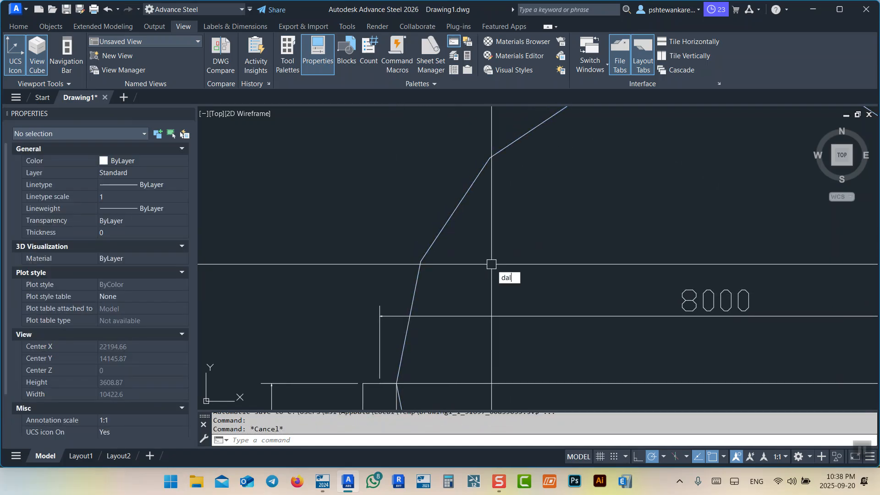
pyautogui.write('dal')
pyautogui.press('Return')
pyautogui.press('Escape')
pyautogui.press('Escape')
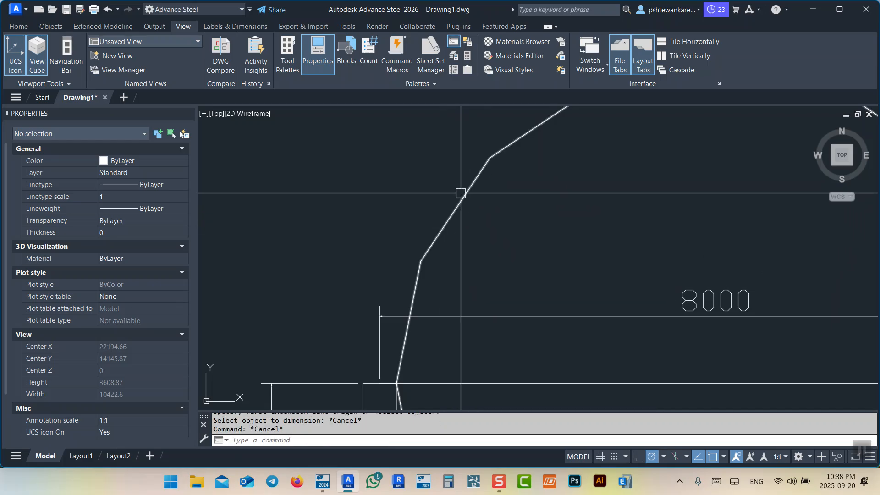
# Add an aligned dimension outside the second polygon side above the left column
pyautogui.write('dal')
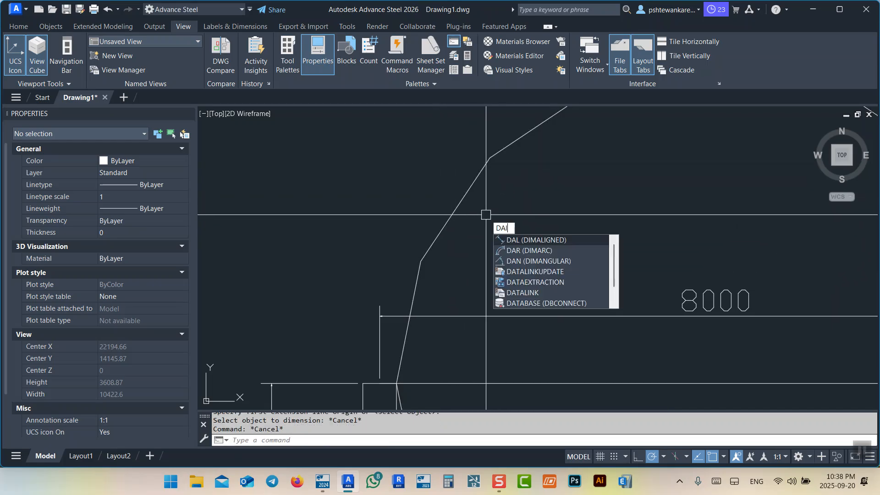
pyautogui.press('Return')
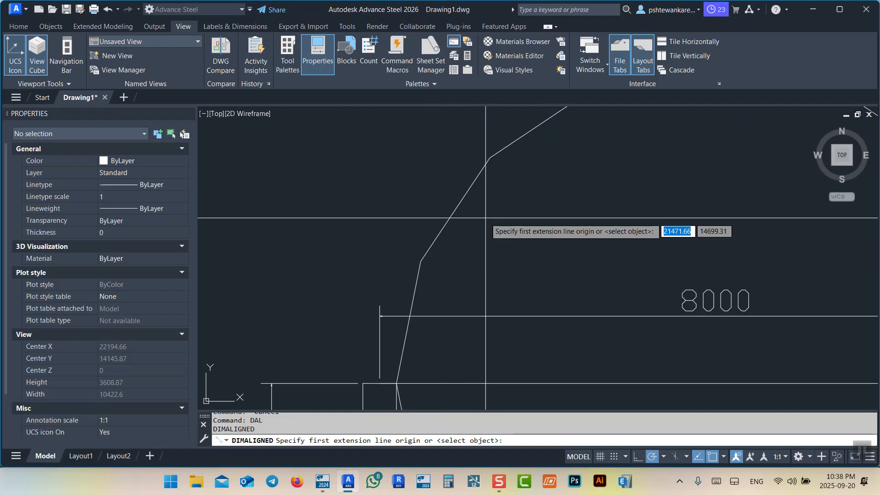
pyautogui.press('Return')
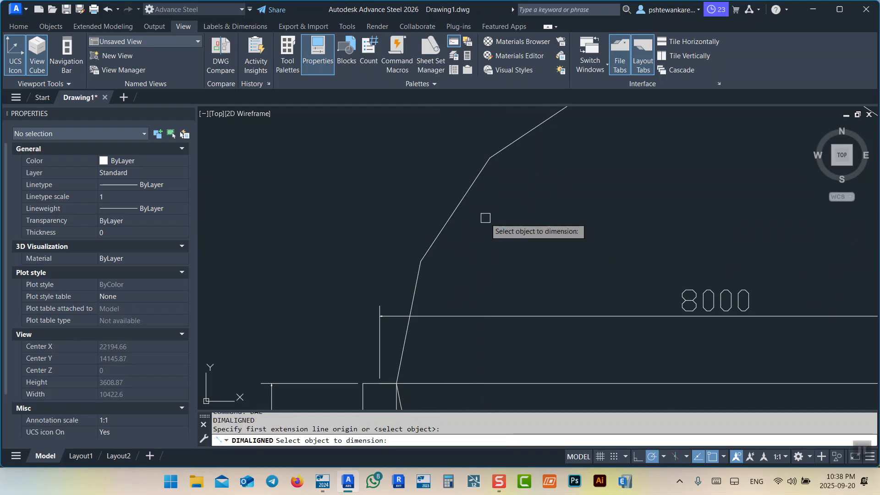
pyautogui.click(457, 209)
pyautogui.moveTo(409, 174); pyautogui.dragTo(438, 185, button='middle')
pyautogui.click(412, 181)
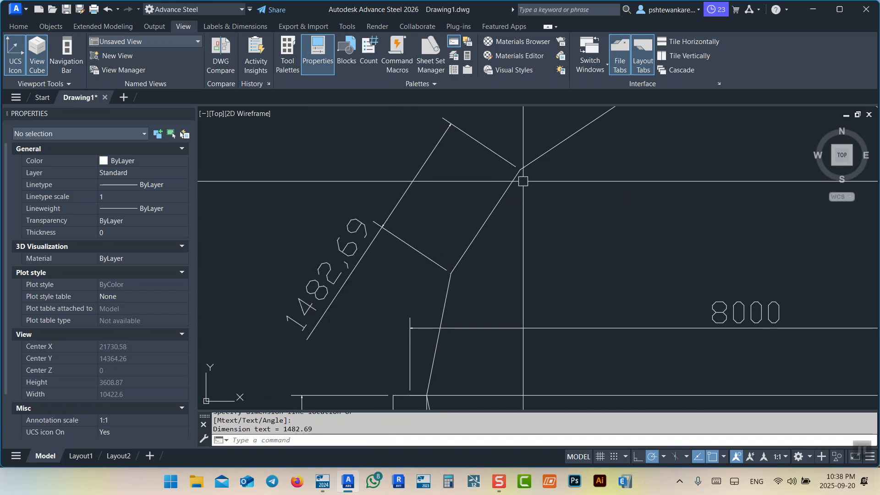
# Add an aligned dimension outside the third polygon side above the left column
pyautogui.scroll(-4, 486, 266)
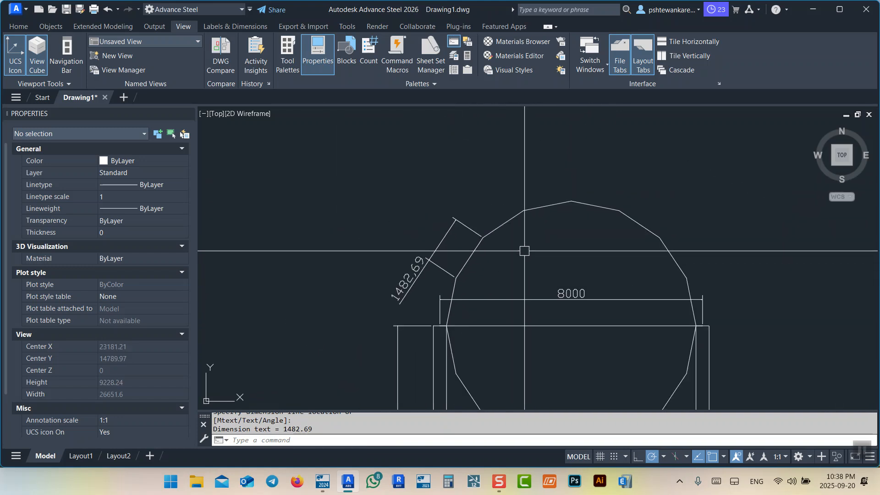
pyautogui.scroll(2, 504, 239)
pyautogui.press('Return')
pyautogui.press('Return')
pyautogui.click(504, 215)
pyautogui.click(455, 139)
# Add an aligned dimension outside the polygon side immediately left of the apex
pyautogui.press('Return')
pyautogui.press('Return')
pyautogui.click(570, 187)
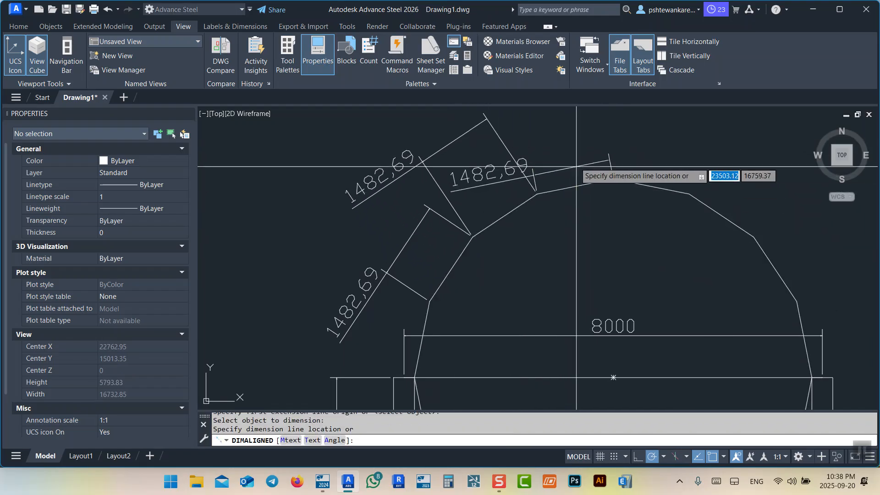
pyautogui.moveTo(566, 136); pyautogui.dragTo(567, 196, button='middle')
pyautogui.click(539, 145)
# Add an aligned dimension outside the polygon side immediately right of the apex
pyautogui.moveTo(655, 238); pyautogui.dragTo(568, 239, button='middle')
pyautogui.press('Return')
pyautogui.press('Return')
pyautogui.click(566, 246)
pyautogui.click(617, 171)
pyautogui.moveTo(567, 271); pyautogui.dragTo(566, 271, button='middle')
pyautogui.scroll(-3, 566, 271)
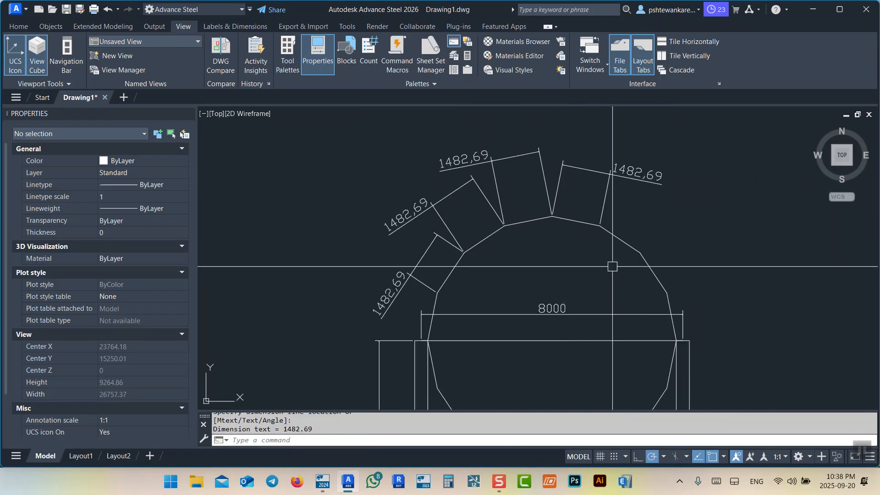
# Draw an 18-sided polygon, inscribed in circle, in the empty space left of the column elevation
pyautogui.moveTo(710, 216)
pyautogui.mouseDown(button='middle')
pyautogui.moveTo(686, 193)
pyautogui.moveTo(850, 190)
pyautogui.mouseUp(button='middle')
pyautogui.write('ol')
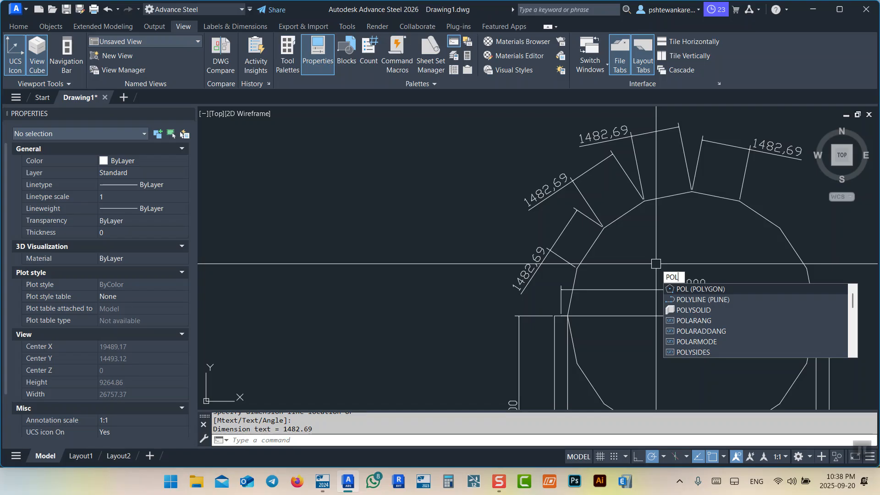
pyautogui.press('Return')
pyautogui.moveTo(261, 305); pyautogui.dragTo(448, 270, button='middle')
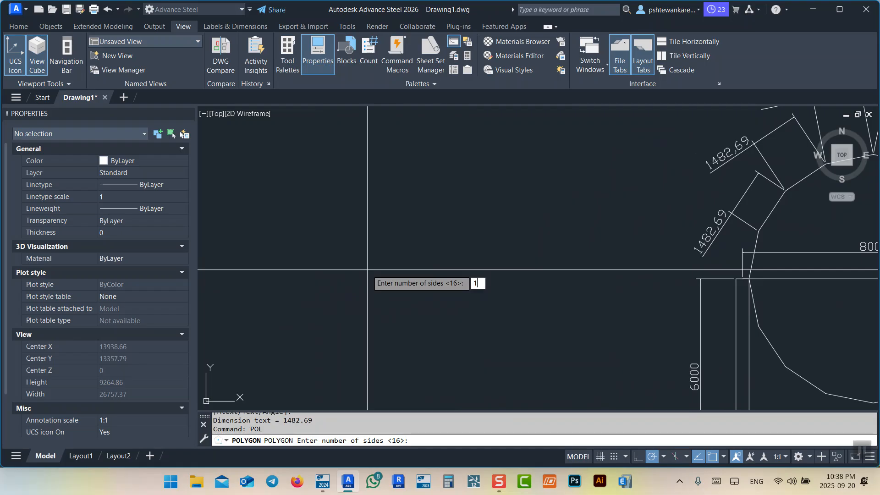
pyautogui.write('18')
pyautogui.press('Return')
pyautogui.click(406, 270)
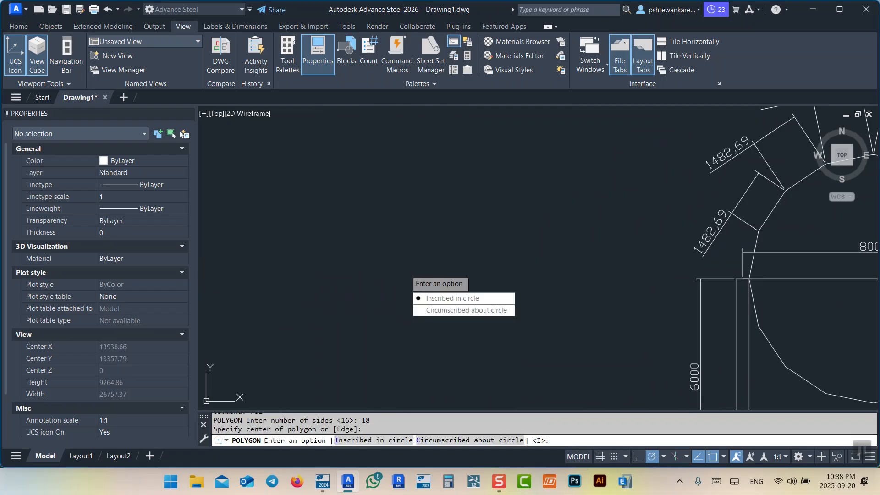
pyautogui.click(433, 299)
pyautogui.click(314, 154)
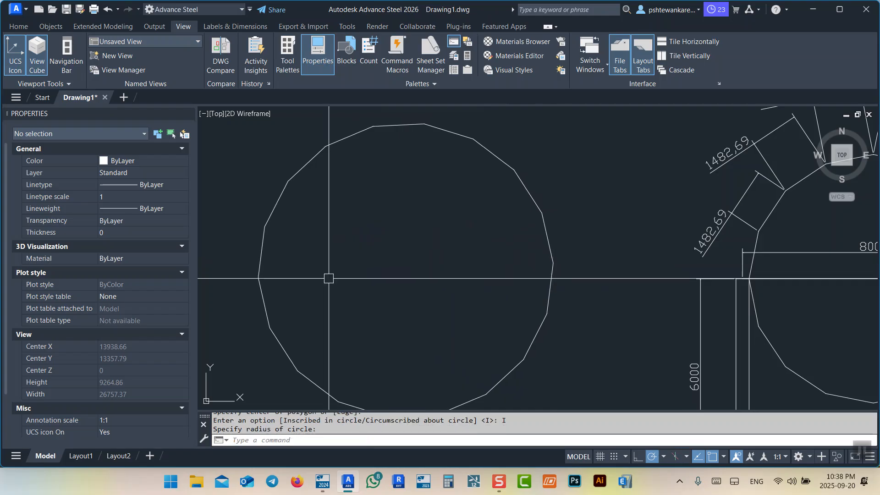
# Add aligned dimensions outside two adjacent upper-left sides of the 18-sided polygon
pyautogui.moveTo(306, 206); pyautogui.dragTo(328, 221, button='middle')
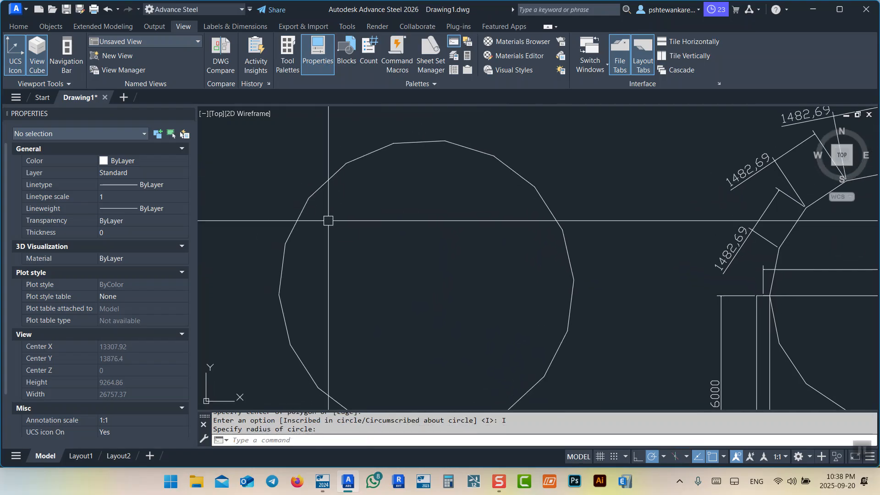
pyautogui.press('Return')
pyautogui.press('Return')
pyautogui.click(300, 213)
pyautogui.click(275, 208)
pyautogui.press('Return')
pyautogui.press('Return')
pyautogui.click(327, 182)
pyautogui.click(298, 153)
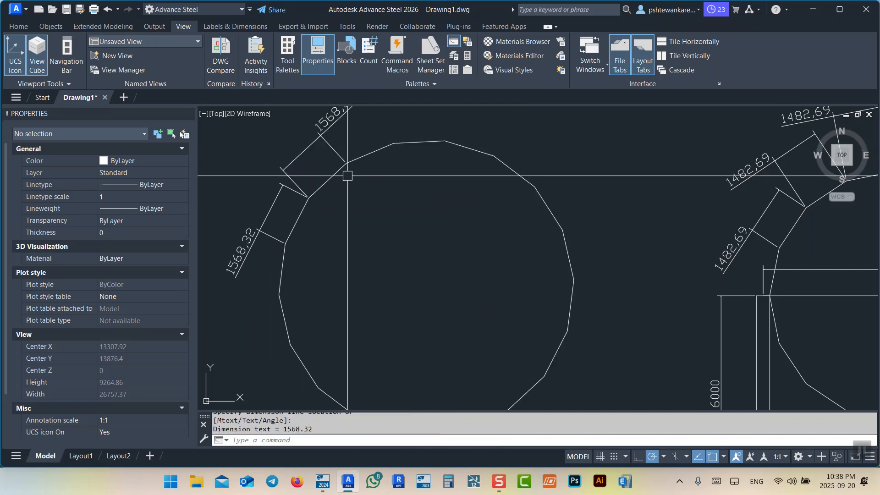
# Add aligned dimensions outside the two following sides of the 18-sided polygon, continuing up to its topmost side
pyautogui.moveTo(385, 158); pyautogui.dragTo(423, 221, button='middle')
pyautogui.press('Return')
pyautogui.press('Return')
pyautogui.click(410, 214)
pyautogui.click(402, 195)
pyautogui.press('Return')
pyautogui.press('Return')
pyautogui.click(465, 204)
pyautogui.click(465, 183)
# Erase the four aligned dimensions around the 18-sided polygon and the polygon itself
pyautogui.click(483, 149)
pyautogui.click(391, 177)
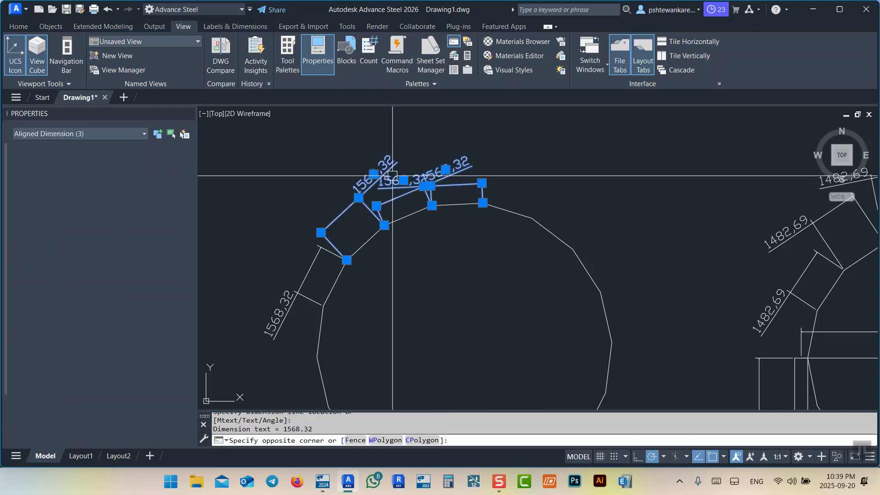
pyautogui.click(308, 270)
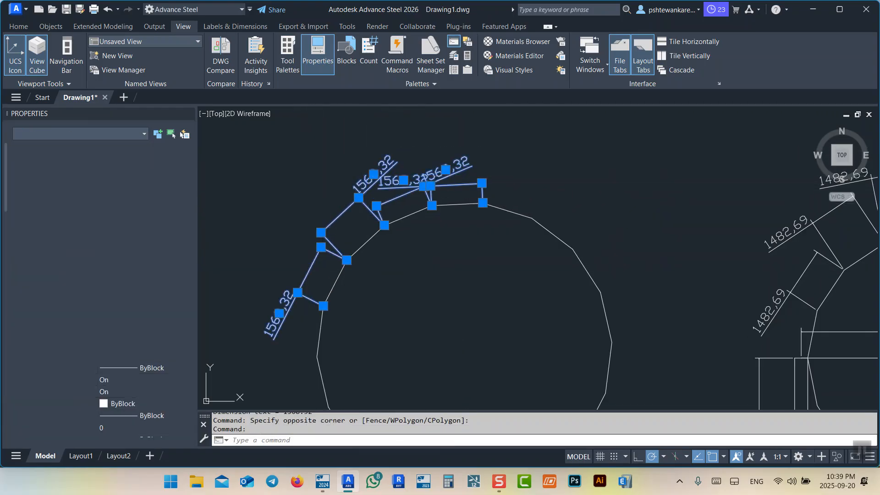
pyautogui.write('e')
pyautogui.press('Return')
pyautogui.moveTo(309, 270); pyautogui.dragTo(297, 222, button='middle')
pyautogui.click(467, 146)
pyautogui.click(430, 236)
pyautogui.moveTo(465, 253)
pyautogui.mouseDown(button='middle')
pyautogui.moveTo(495, 237)
pyautogui.moveTo(487, 259)
pyautogui.mouseUp(button='middle')
pyautogui.write('e')
pyautogui.press('Return')
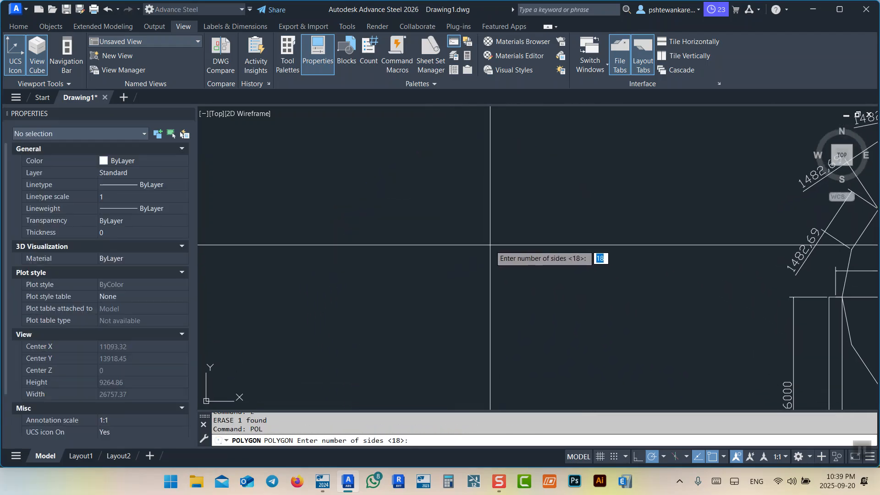
# Draw a 21-sided polygon, inscribed in circle, left of the column elevation, with its radius about 3820 straight up
pyautogui.press('Return')
pyautogui.click(447, 275)
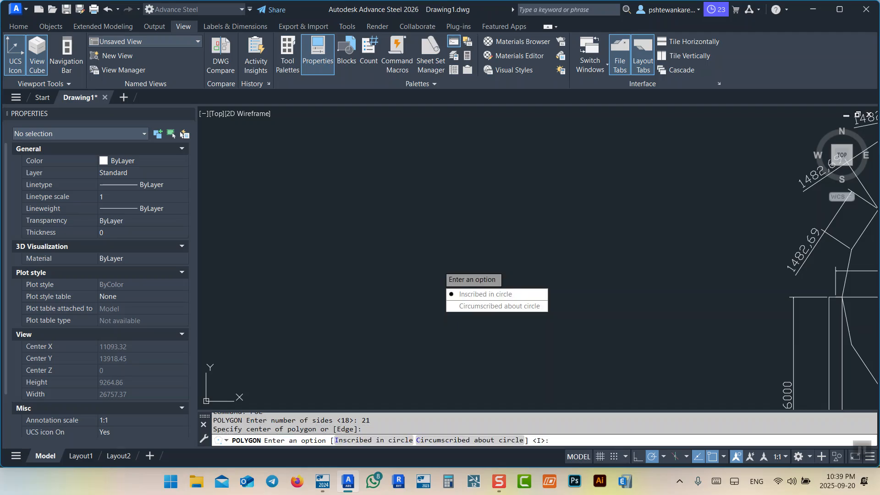
pyautogui.press('Return')
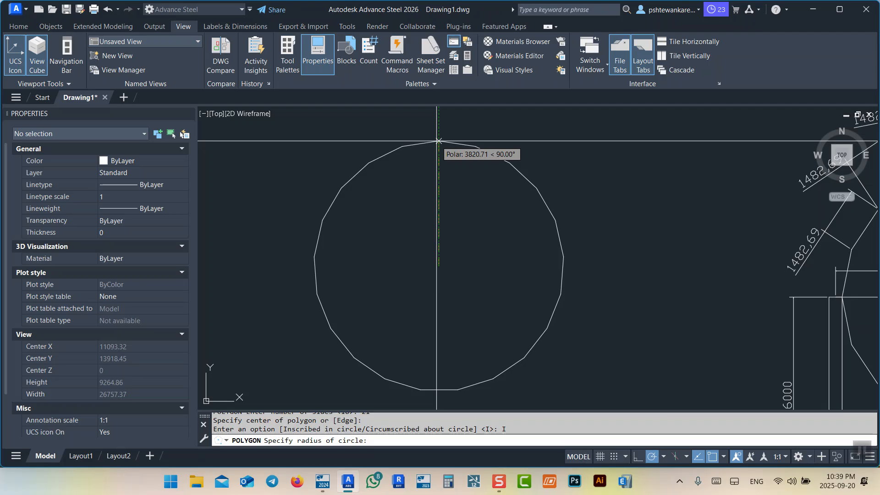
pyautogui.click(438, 141)
pyautogui.moveTo(358, 258); pyautogui.dragTo(369, 263, button='middle')
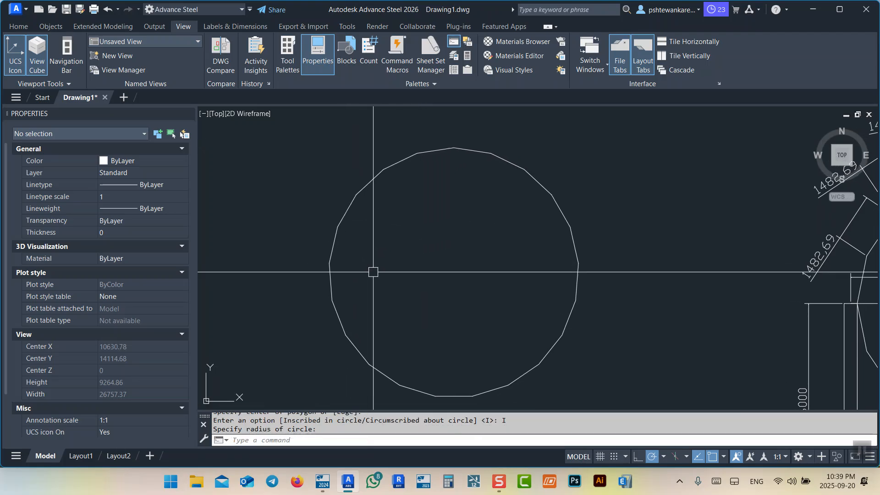
pyautogui.write('L')
pyautogui.press('Return')
pyautogui.click(331, 262)
pyautogui.press('Escape')
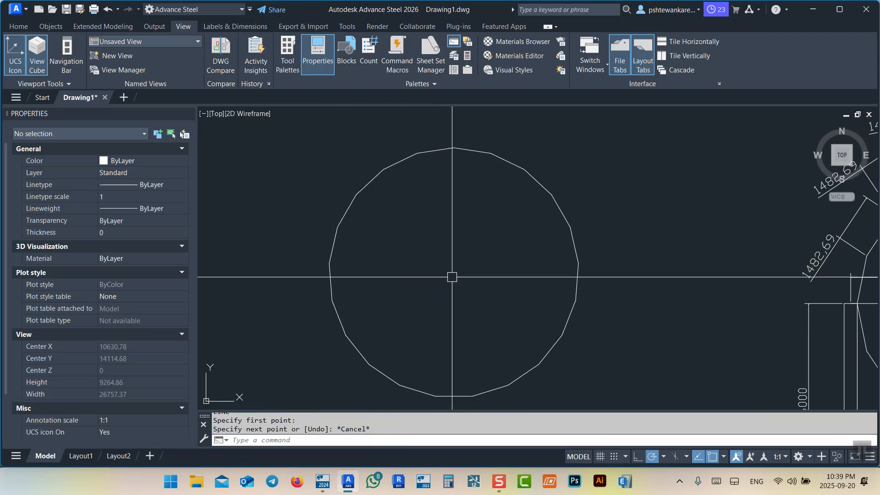
# Draw two horizontal lines from the 21-sided polygon's centre, one past its right side and one past its left side
pyautogui.write('L')
pyautogui.press('Return')
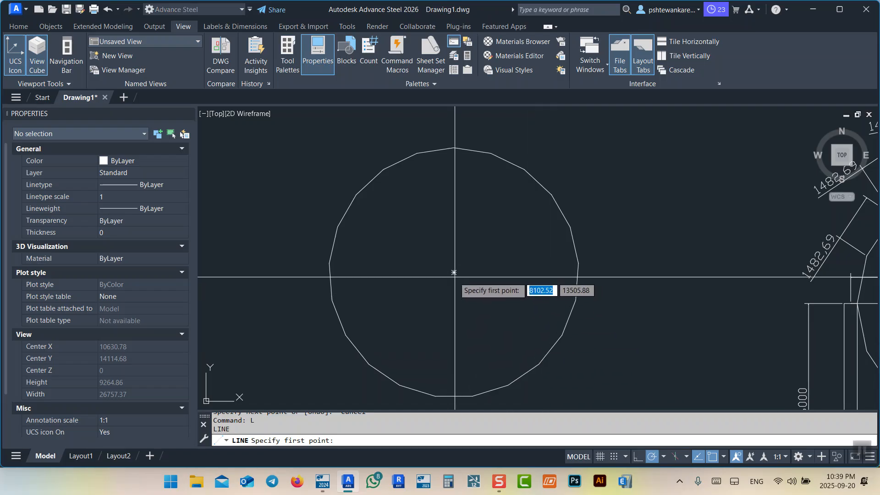
pyautogui.click(453, 272)
pyautogui.click(643, 273)
pyautogui.press('Escape')
pyautogui.press('Return')
pyautogui.click(454, 272)
pyautogui.click(271, 272)
pyautogui.press('Escape')
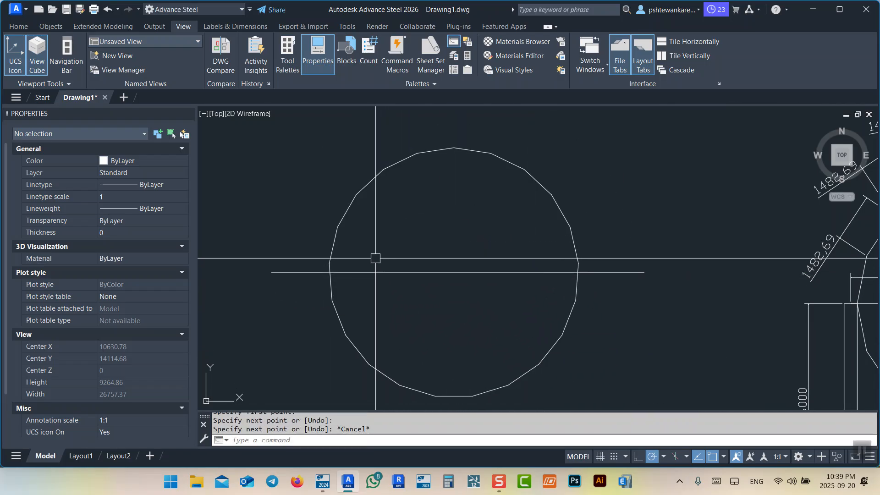
pyautogui.scroll(1, 452, 147)
pyautogui.scroll(1, 336, 314)
pyautogui.scroll(1, 348, 274)
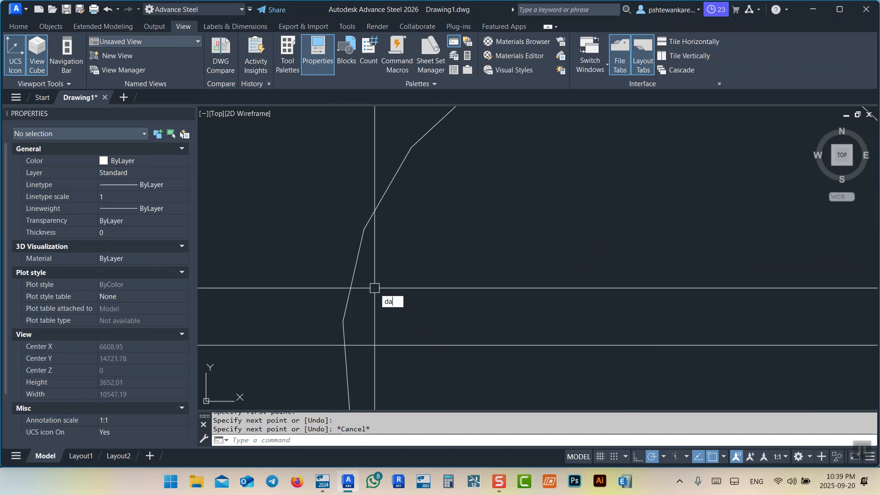
pyautogui.write('l')
pyautogui.press('Return')
pyautogui.click(344, 322)
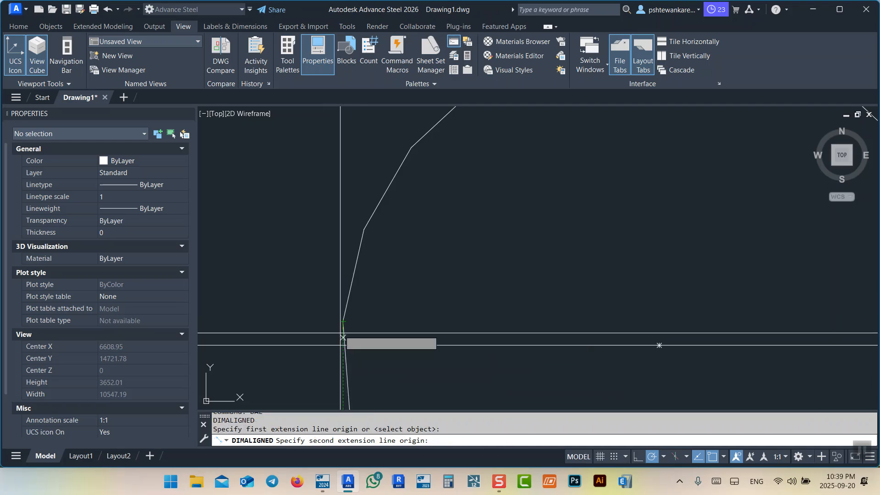
pyautogui.press('Escape')
# Add an aligned dimension outside the second full side above the horizontal line on the 21-sided polygon's left half
pyautogui.moveTo(399, 238); pyautogui.dragTo(417, 277, button='middle')
pyautogui.write('da')
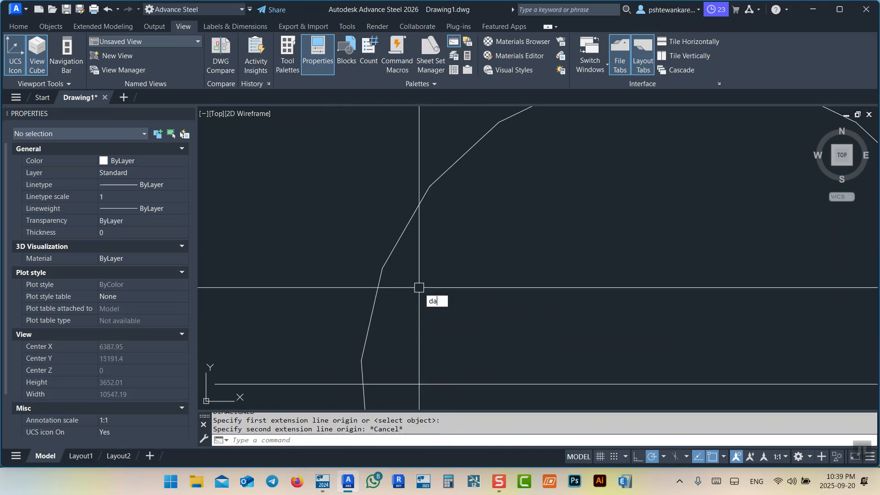
pyautogui.write('l')
pyautogui.press('Return')
pyautogui.press('Return')
pyautogui.click(399, 238)
pyautogui.moveTo(360, 197); pyautogui.dragTo(402, 266, button='middle')
pyautogui.click(365, 249)
# Add an aligned dimension outside the 21-sided polygon's upper-left side, one side away from the apex
pyautogui.press('Return')
pyautogui.press('Return')
pyautogui.click(573, 175)
pyautogui.moveTo(558, 129); pyautogui.dragTo(597, 249, button='middle')
pyautogui.scroll(-2, 586, 230)
pyautogui.click(568, 165)
# Add an aligned dimension outside the 21-sided polygon's side immediately right of the apex
pyautogui.press('Return')
pyautogui.press('Return')
pyautogui.click(729, 251)
pyautogui.moveTo(740, 193); pyautogui.dragTo(644, 224, button='middle')
pyautogui.click(573, 193)
pyautogui.scroll(-2, 507, 167)
pyautogui.scroll(-4, 475, 224)
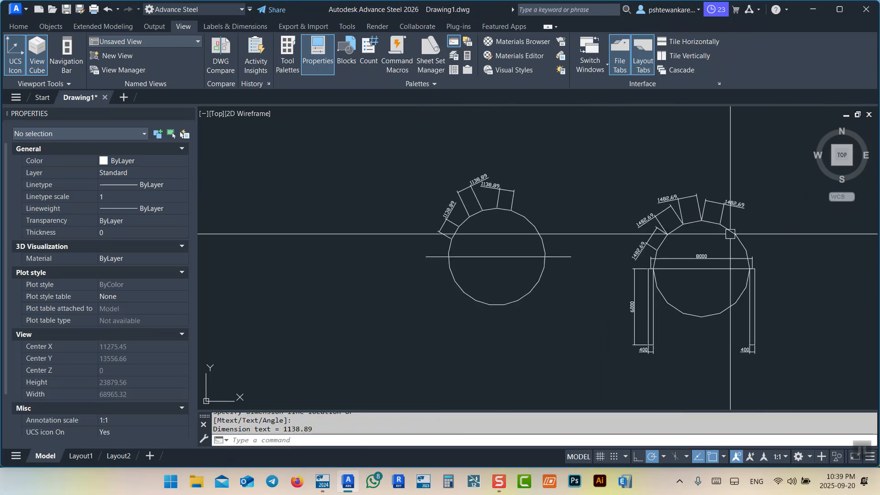
# Erase the 21-sided polygon together with its horizontal centre lines and aligned dimensions
pyautogui.click(606, 316)
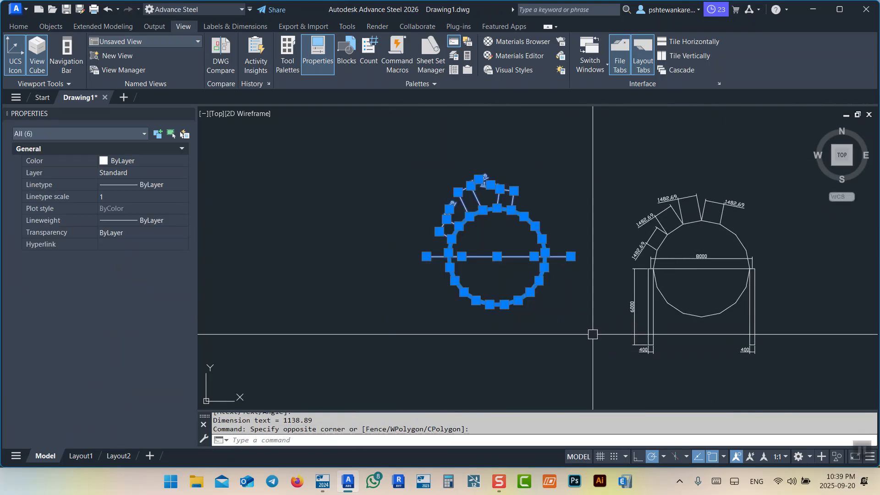
pyautogui.write('E')
pyautogui.press('Return')
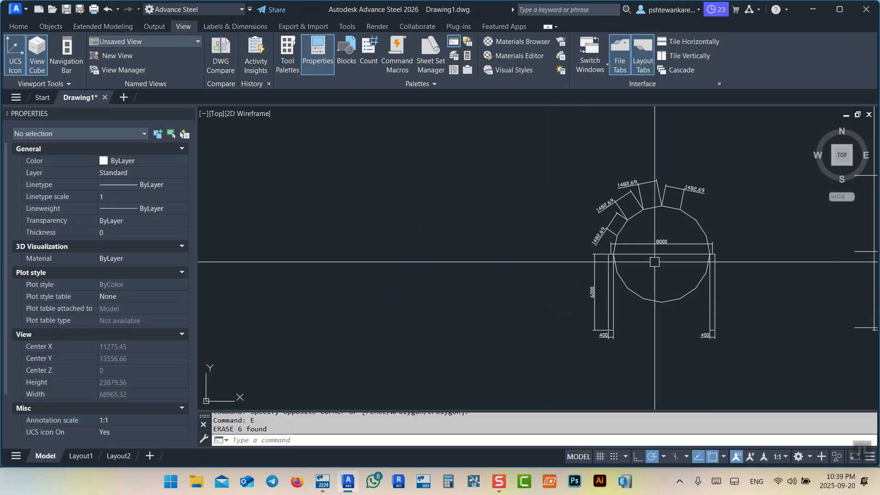
# Erase the 8000 width dimension above the two columns
pyautogui.scroll(5, 660, 257)
pyautogui.click(527, 227)
pyautogui.write('E')
pyautogui.press('Return')
# Erase all four aligned dimensions around the upper half of the polygon spanning the columns
pyautogui.moveTo(638, 331); pyautogui.dragTo(594, 315, button='middle')
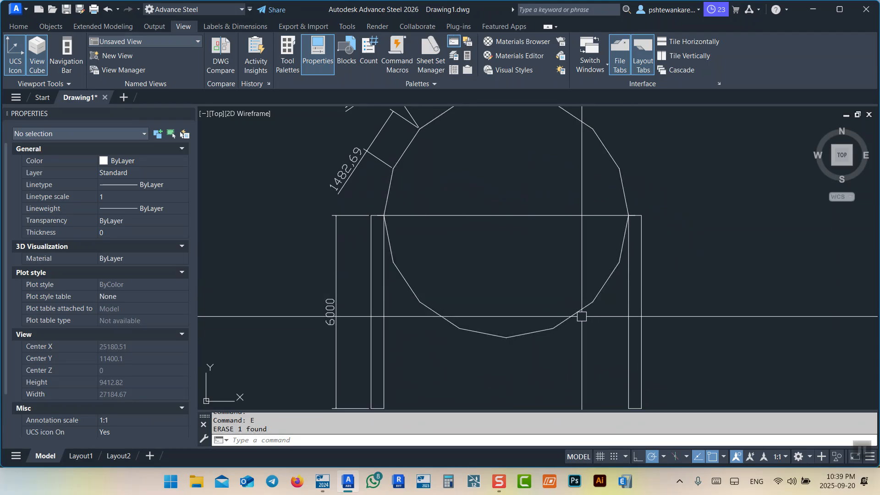
pyautogui.moveTo(521, 191)
pyautogui.mouseDown(button='middle')
pyautogui.moveTo(543, 222)
pyautogui.moveTo(564, 224)
pyautogui.moveTo(602, 291)
pyautogui.mouseUp(button='middle')
pyautogui.click(681, 210)
pyautogui.click(484, 155)
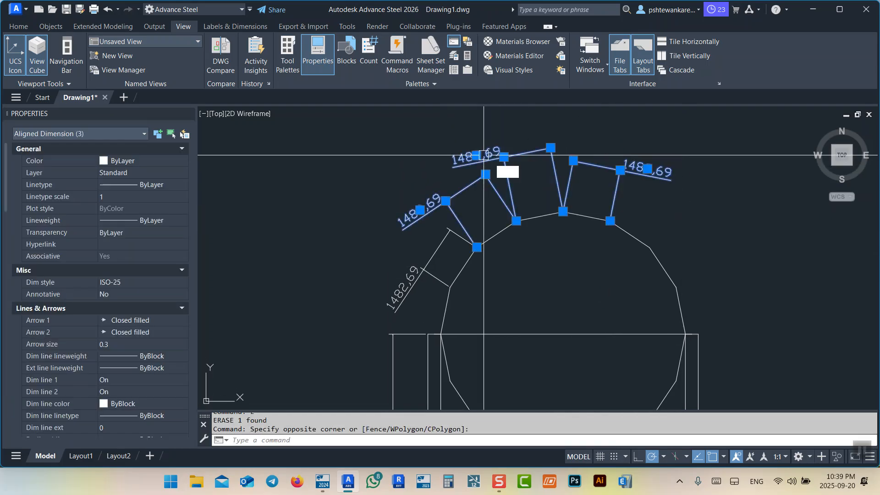
pyautogui.write('e')
pyautogui.press('space')
pyautogui.click(453, 252)
pyautogui.click(395, 208)
pyautogui.write('e')
pyautogui.press('space')
# Erase the 16-sided polygon that meets the two columns' inner top corners
pyautogui.moveTo(608, 302); pyautogui.dragTo(566, 230, button='middle')
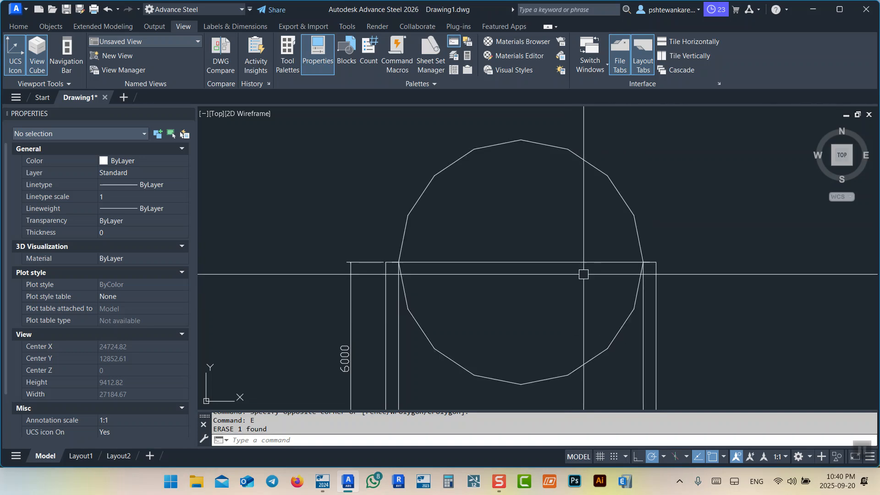
pyautogui.moveTo(589, 273); pyautogui.dragTo(606, 242, button='middle')
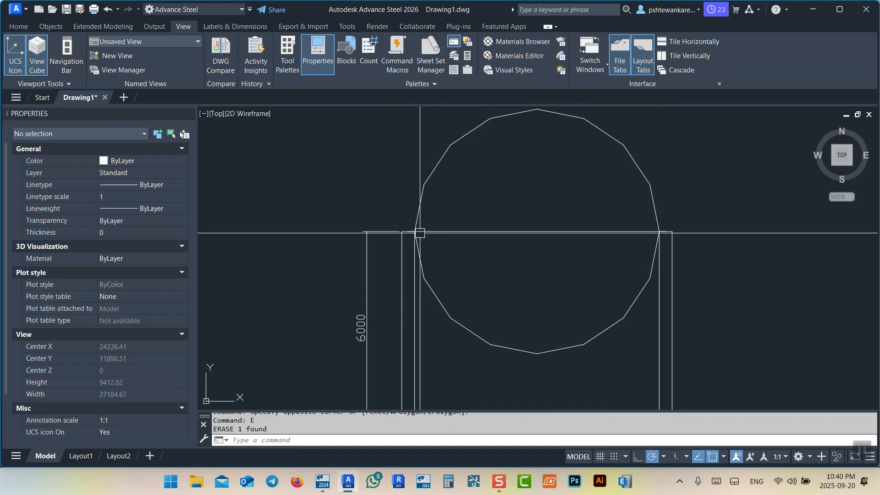
pyautogui.scroll(2, 419, 222)
pyautogui.click(417, 212)
pyautogui.scroll(-2, 488, 289)
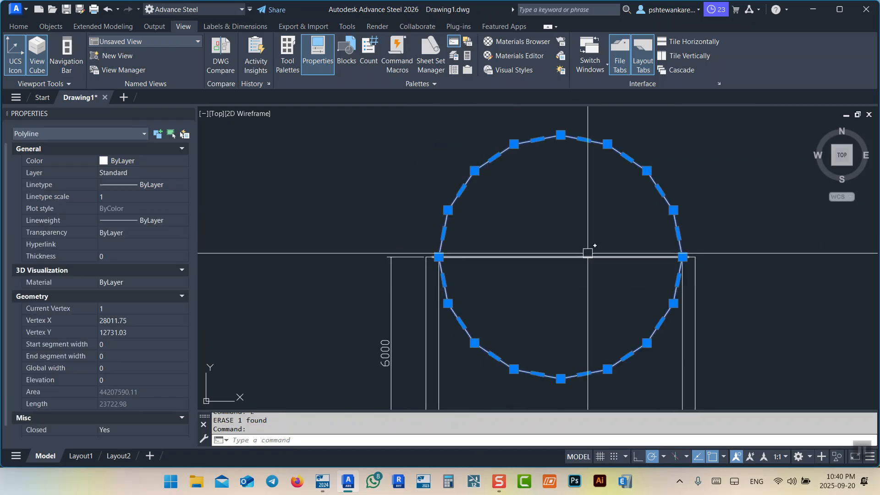
pyautogui.scroll(3, 680, 257)
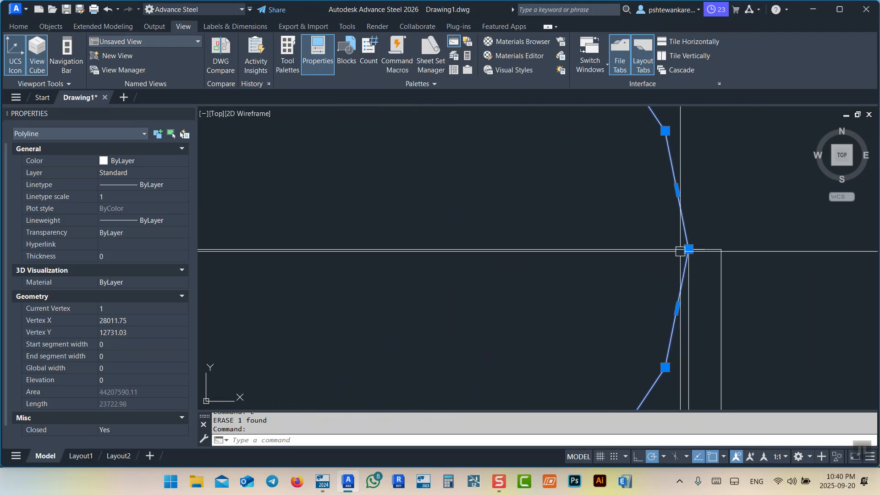
pyautogui.scroll(-3, 681, 243)
pyautogui.scroll(3, 672, 246)
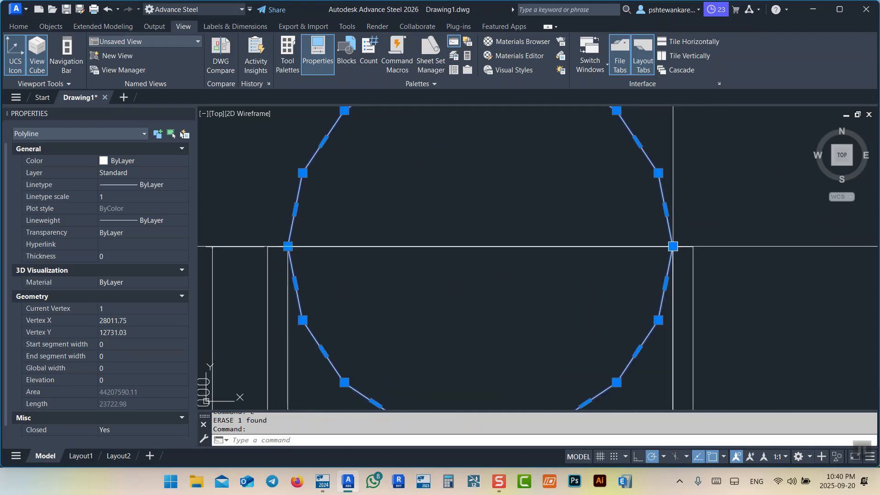
pyautogui.scroll(-3, 622, 260)
pyautogui.write('e')
pyautogui.press('Return')
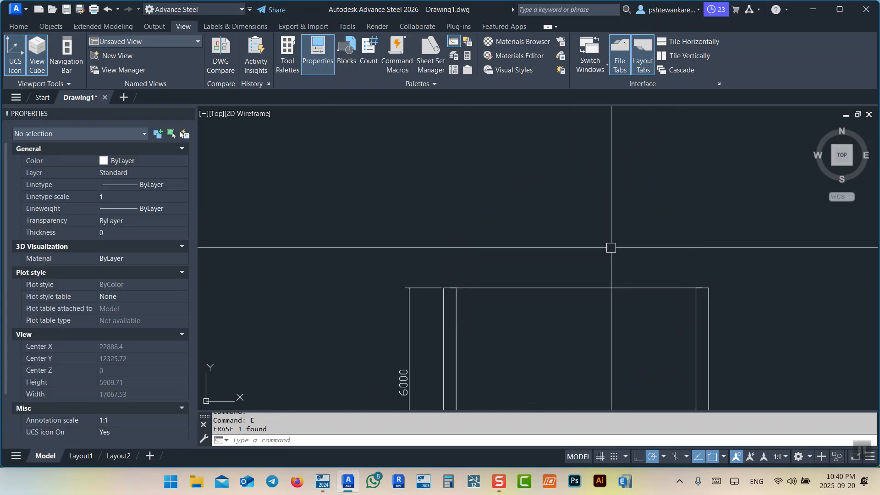
# Draw a 16-sided polygon inscribed in a circle, centred on the horizontal line's midpoint and reaching the midpoints of both column tops
pyautogui.write('pol')
pyautogui.press('Return')
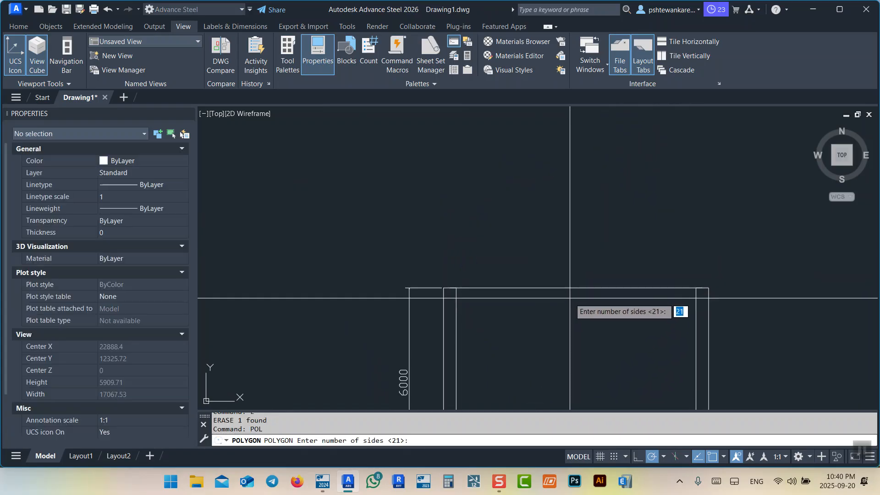
pyautogui.press('Return')
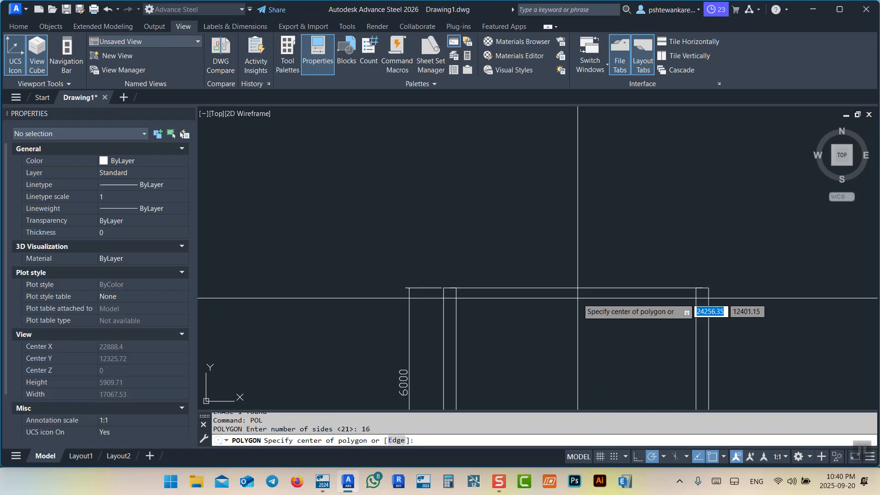
pyautogui.click(576, 288)
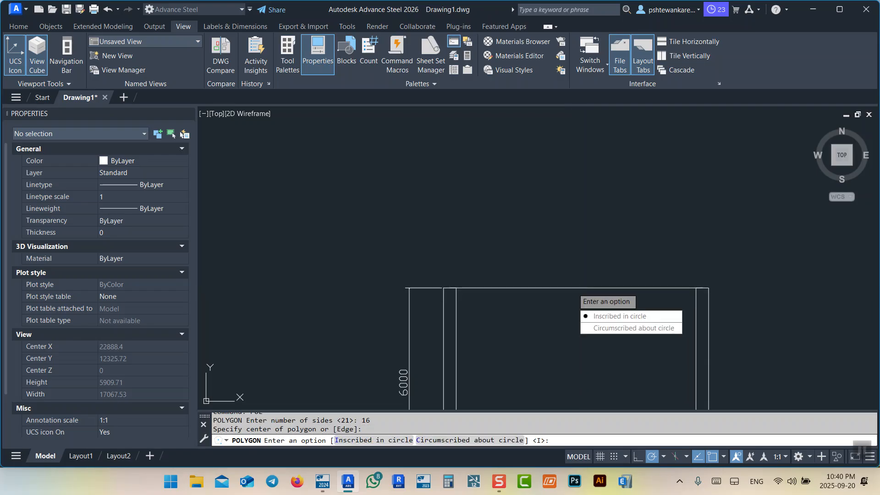
pyautogui.press('Return')
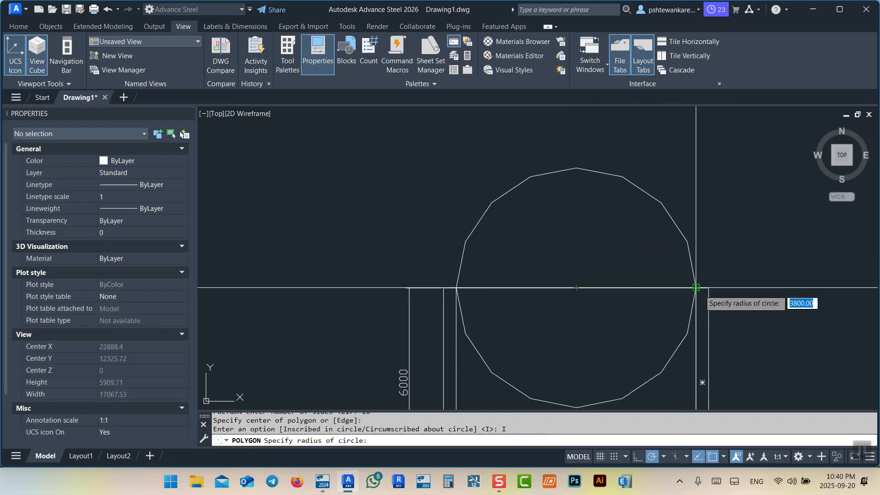
pyautogui.press('Return')
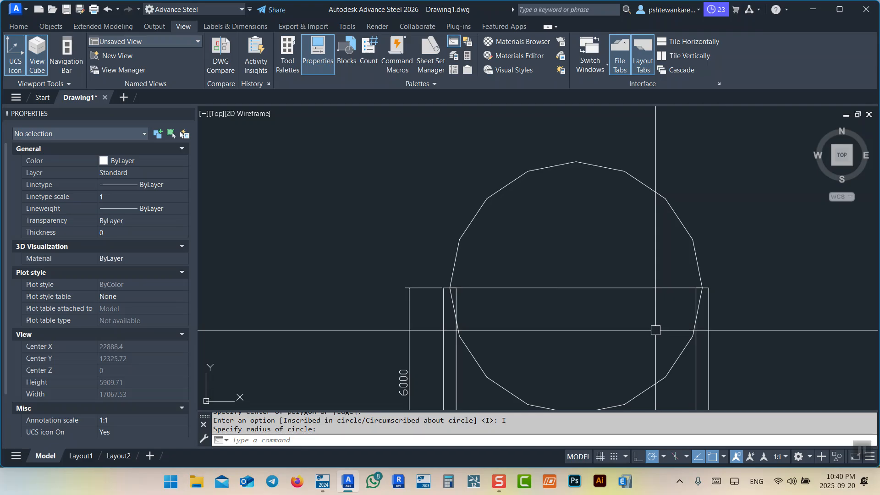
# Trim away the polygon's lower half using the horizontal line between the column tops as the cutting edge
pyautogui.scroll(-2, 645, 293)
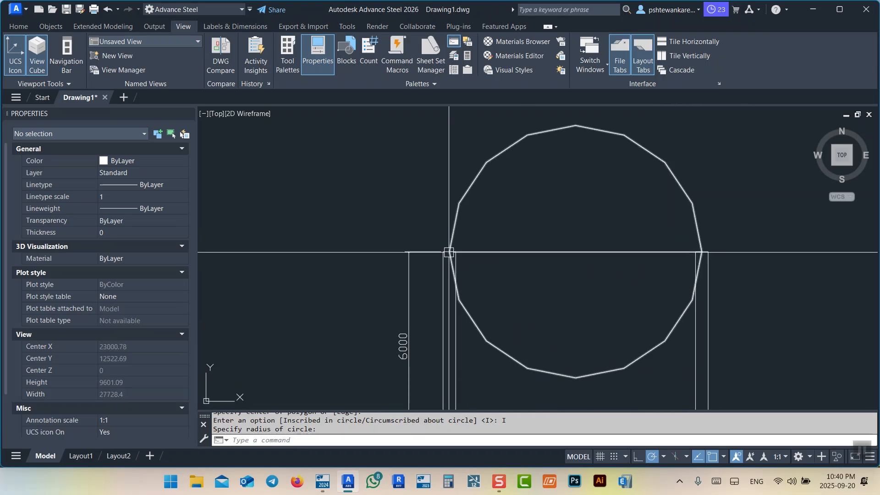
pyautogui.scroll(3, 448, 252)
pyautogui.scroll(-4, 449, 253)
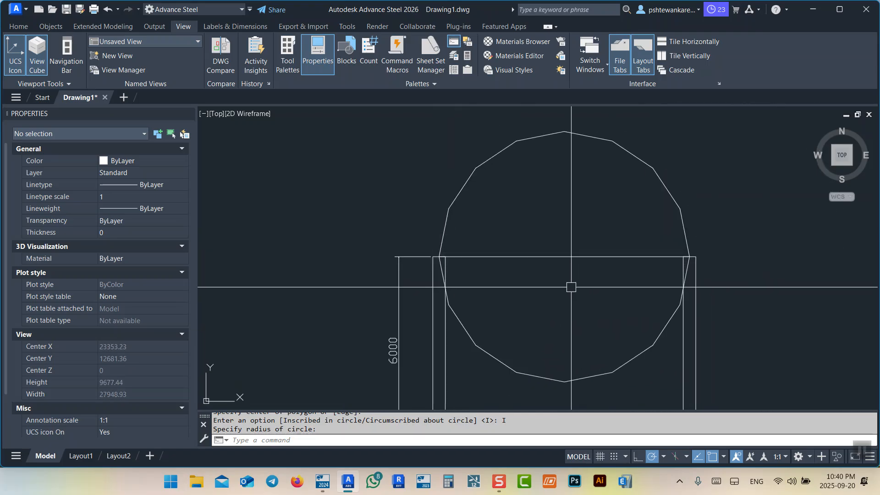
pyautogui.moveTo(570, 287); pyautogui.dragTo(601, 296, button='middle')
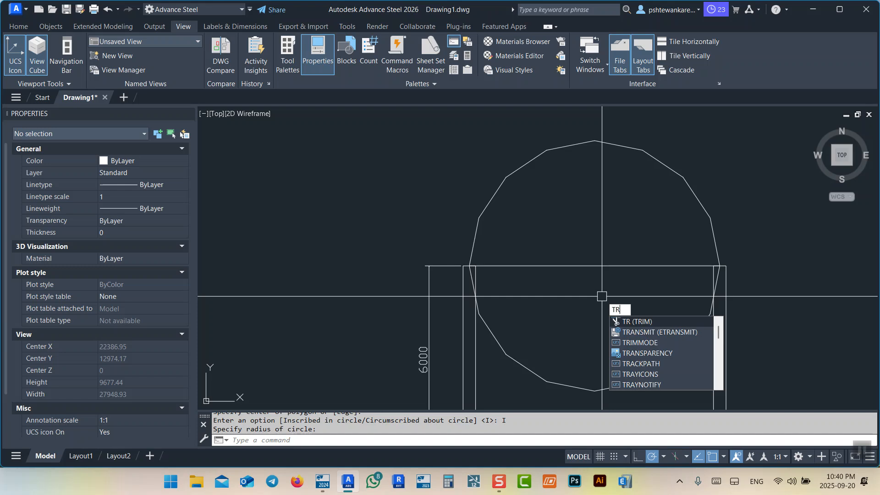
pyautogui.press('Return')
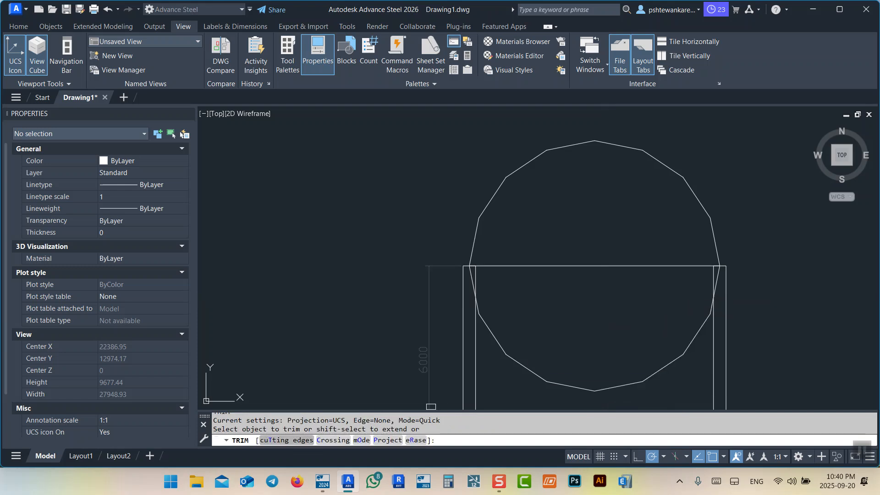
pyautogui.write('t')
pyautogui.press('Return')
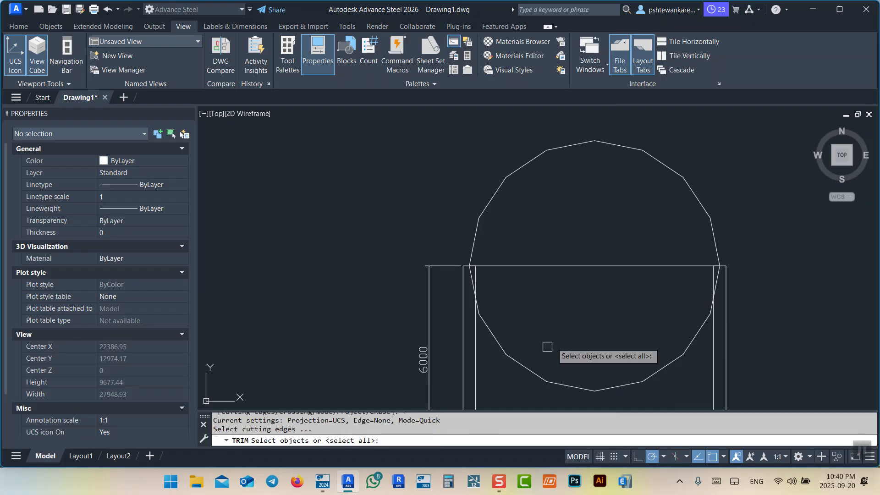
pyautogui.click(570, 266)
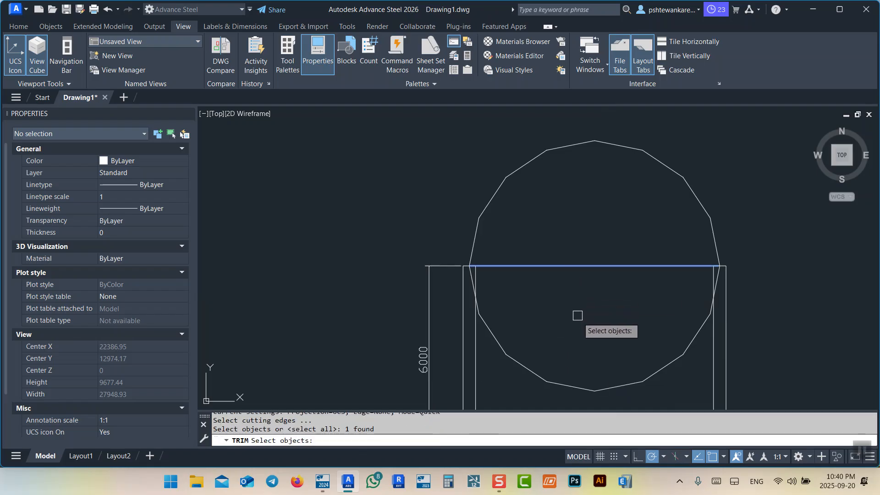
pyautogui.press('Return')
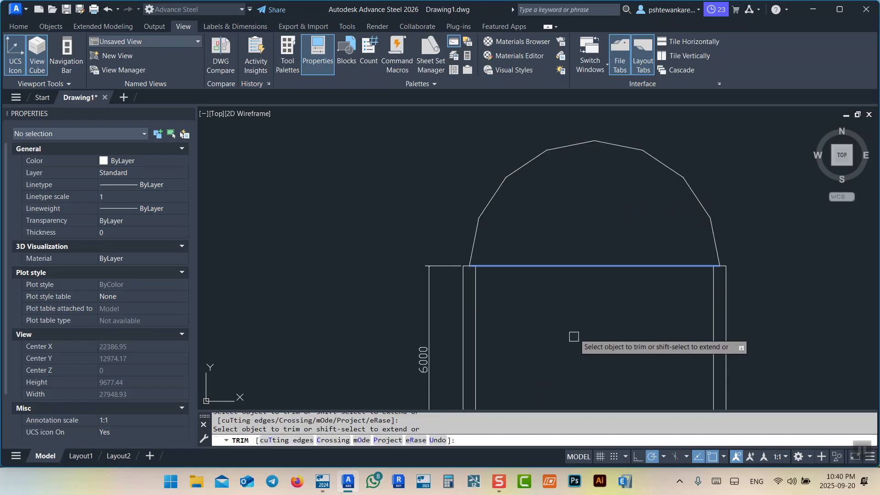
pyautogui.click(611, 311)
pyautogui.click(577, 230)
pyautogui.moveTo(598, 231)
pyautogui.mouseDown(button='middle')
pyautogui.moveTo(608, 264)
pyautogui.moveTo(608, 241)
pyautogui.moveTo(595, 229)
pyautogui.mouseUp(button='middle')
pyautogui.press('Escape')
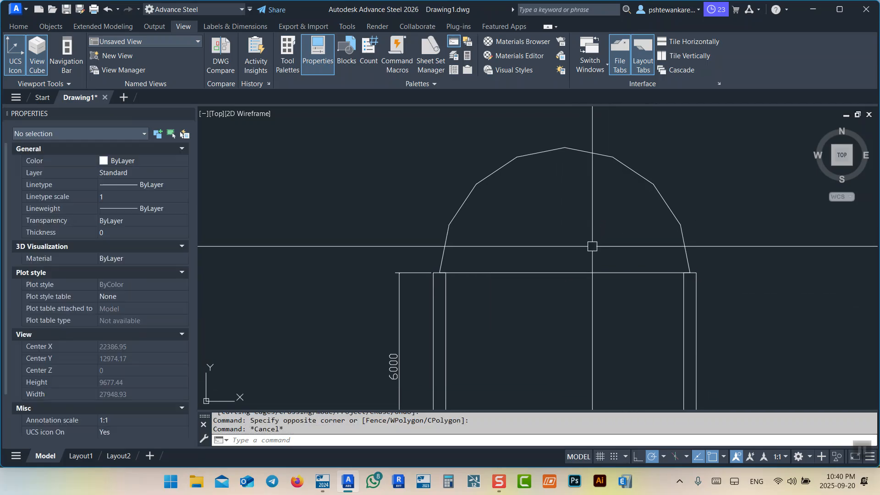
# Place a point at the midpoint of the horizontal line to mark the arch's centre
pyautogui.write('pont')
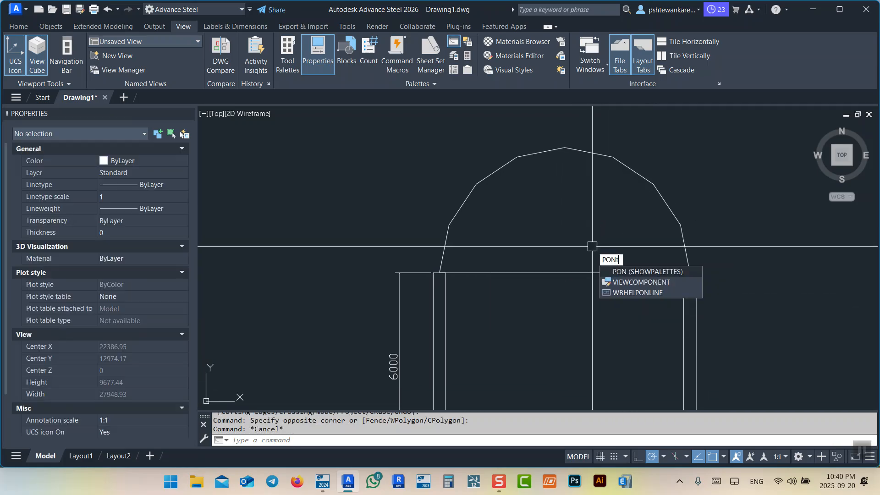
pyautogui.press('Return')
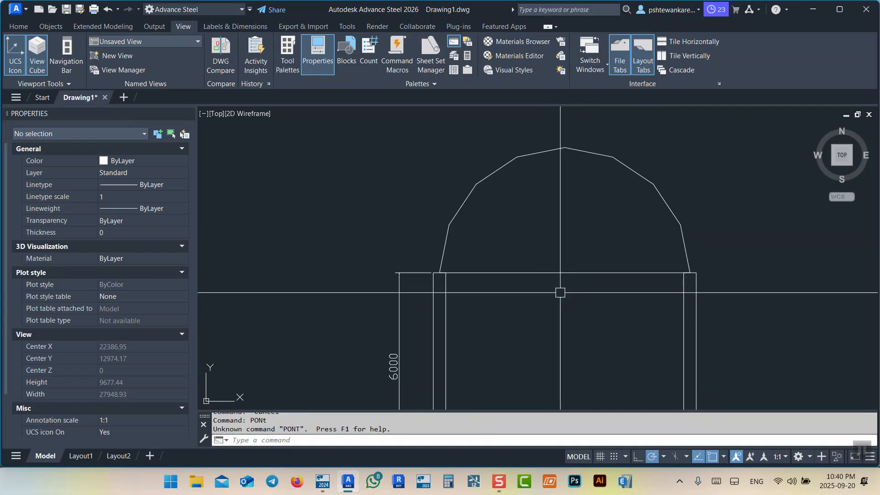
pyautogui.write('point')
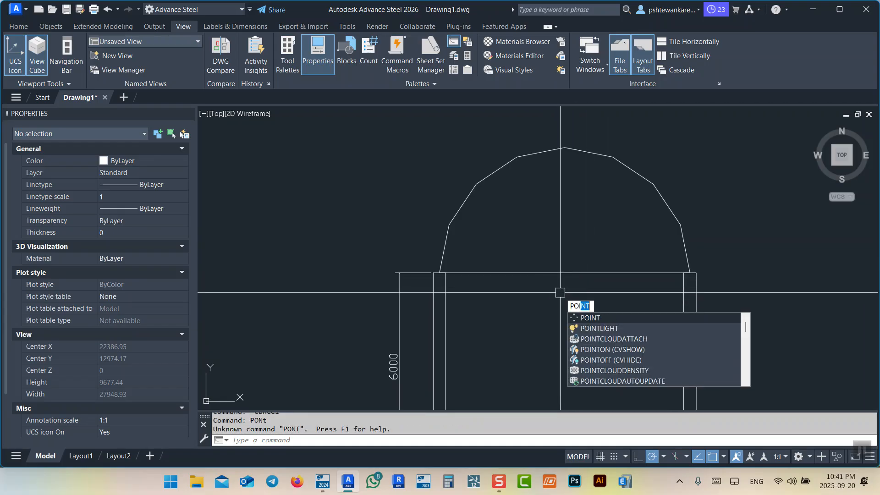
pyautogui.press('Return')
pyautogui.click(561, 272)
pyautogui.click(606, 294)
pyautogui.click(596, 241)
pyautogui.press('Escape')
# Erase the horizontal line joining the two column tops
pyautogui.click(605, 293)
pyautogui.click(594, 232)
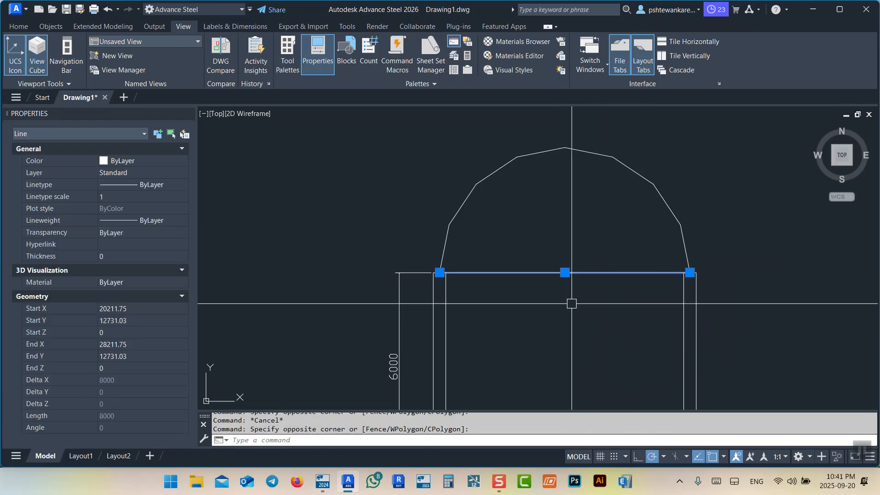
pyautogui.write('e')
pyautogui.press('Return')
# Set the point style to the circle with a diagonal cross and dismiss the Wise Notice pop-up
pyautogui.scroll(10, 578, 277)
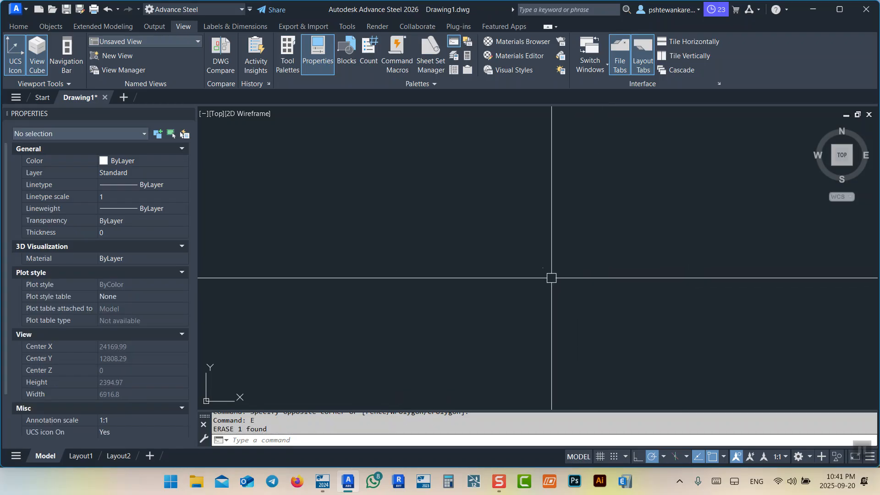
pyautogui.click(491, 245)
pyautogui.click(564, 298)
pyautogui.scroll(-10, 544, 264)
pyautogui.press('Escape')
pyautogui.press('Escape')
pyautogui.moveTo(545, 236); pyautogui.dragTo(571, 274, button='middle')
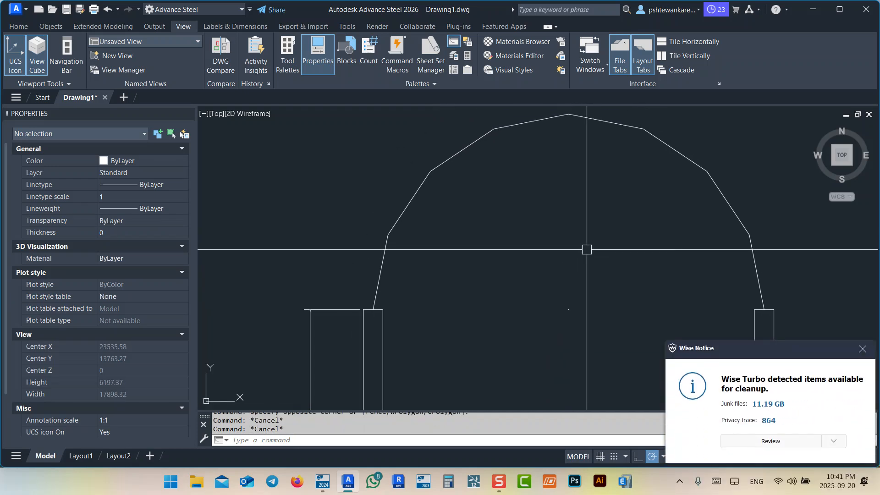
pyautogui.write('pty')
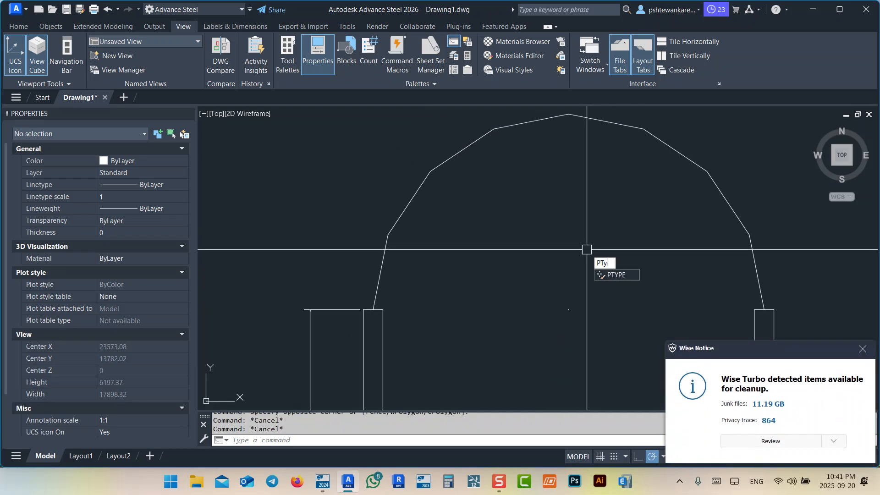
pyautogui.press('Return')
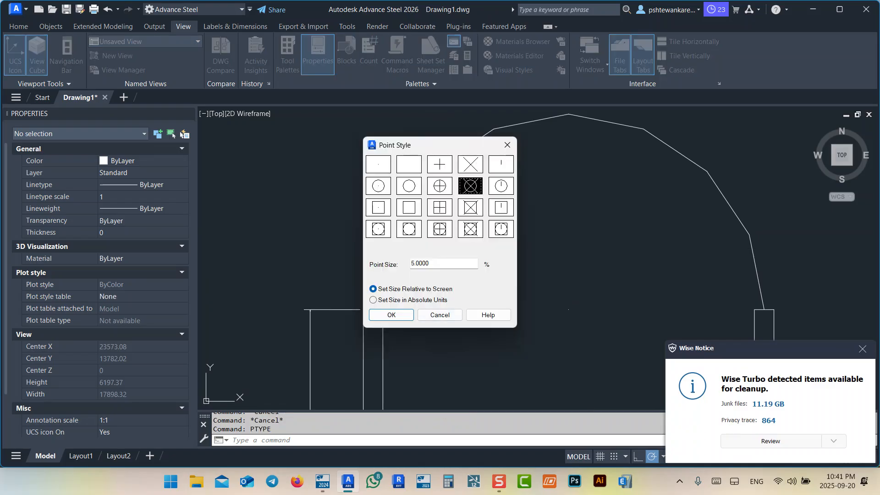
pyautogui.click(391, 314)
pyautogui.scroll(2, 569, 310)
pyautogui.moveTo(615, 307)
pyautogui.mouseDown(button='middle')
pyautogui.moveTo(591, 282)
pyautogui.moveTo(628, 303)
pyautogui.mouseUp(button='middle')
pyautogui.click(862, 349)
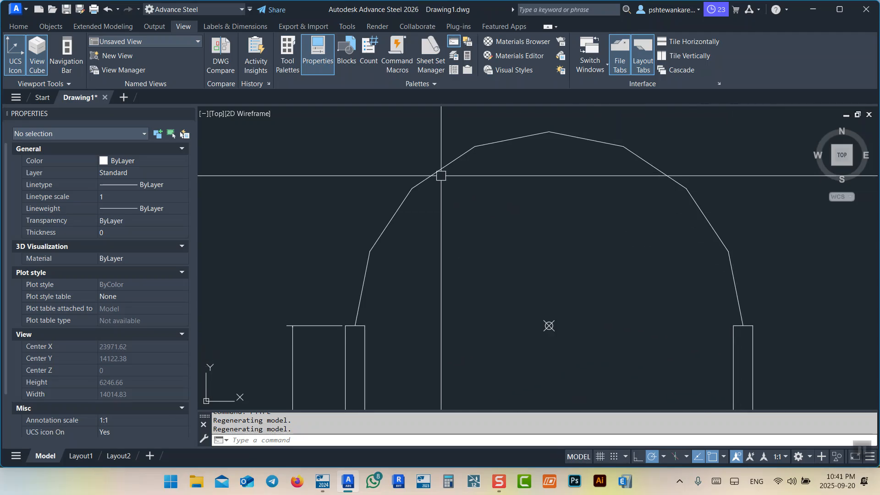
pyautogui.scroll(-2, 591, 356)
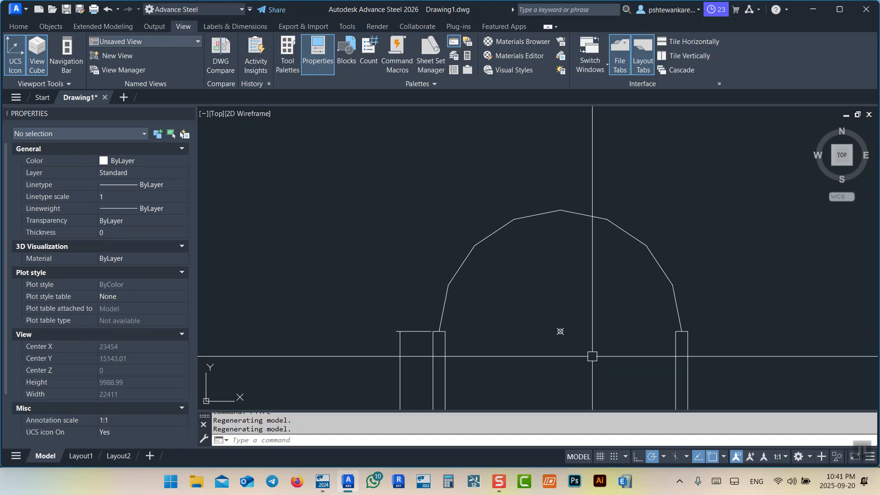
pyautogui.click(593, 356)
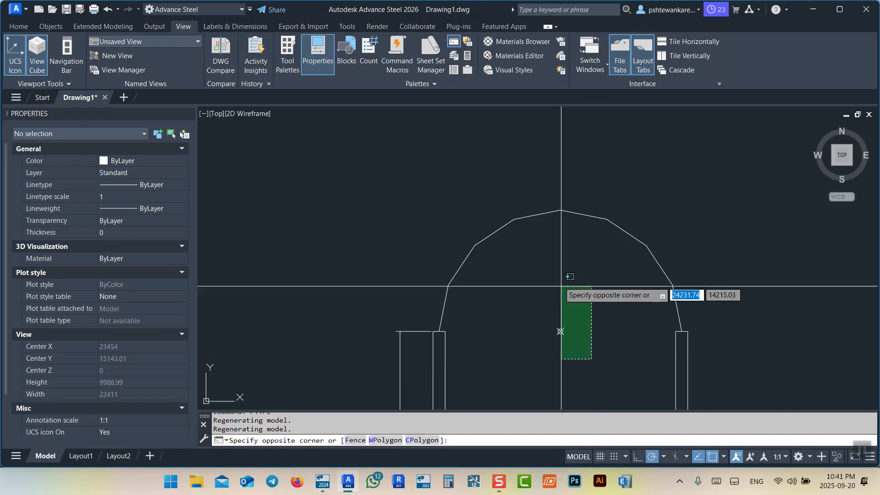
pyautogui.click(530, 180)
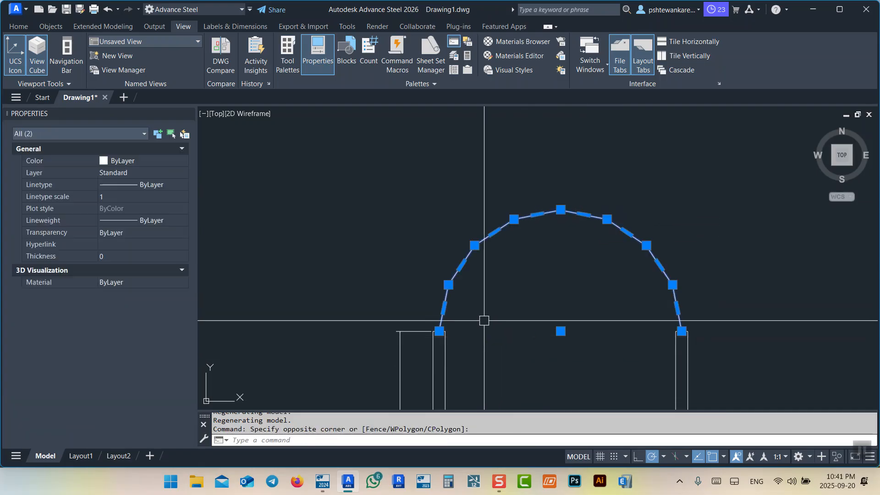
pyautogui.moveTo(507, 302); pyautogui.dragTo(524, 298, button='middle')
pyautogui.press('Escape')
pyautogui.press('Escape')
# Add an aligned dimension to the arch's lowest segment above the left column, placed outside the arch
pyautogui.scroll(3, 471, 294)
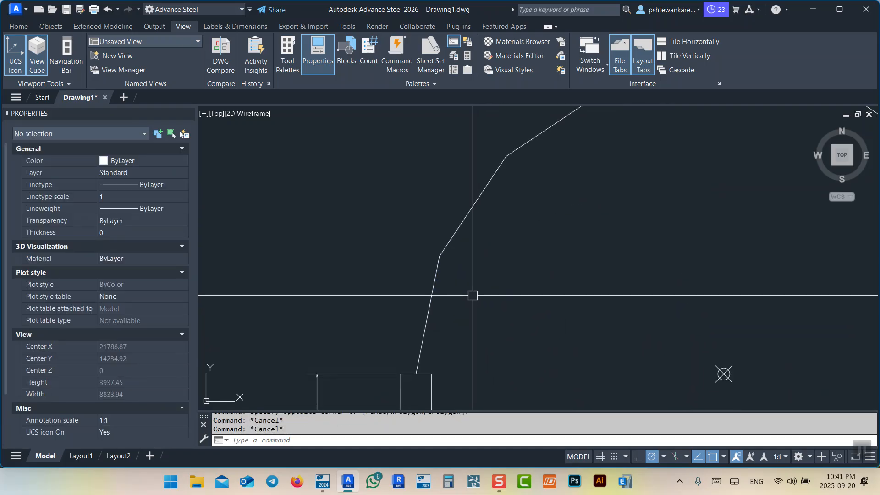
pyautogui.write('dal')
pyautogui.press('Return')
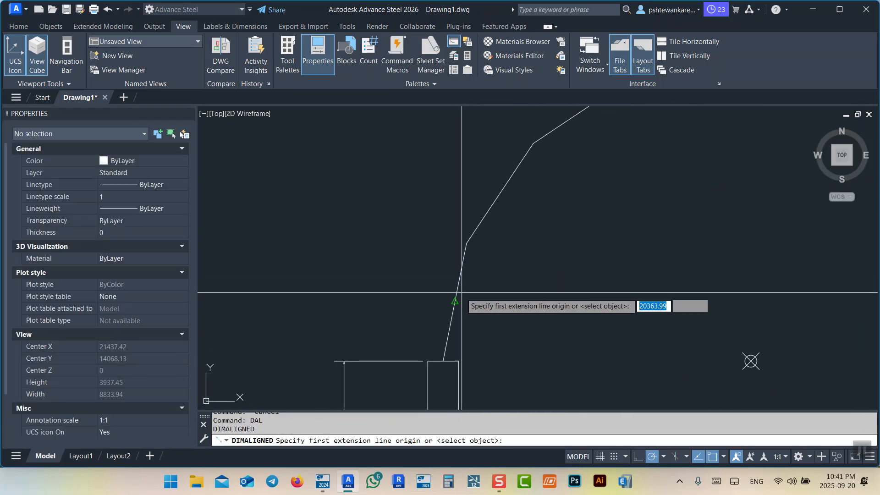
pyautogui.press('Return')
pyautogui.click(456, 295)
pyautogui.click(380, 239)
# Erase the aligned dimension beside the arch's lowest left segment
pyautogui.click(401, 251)
pyautogui.click(372, 281)
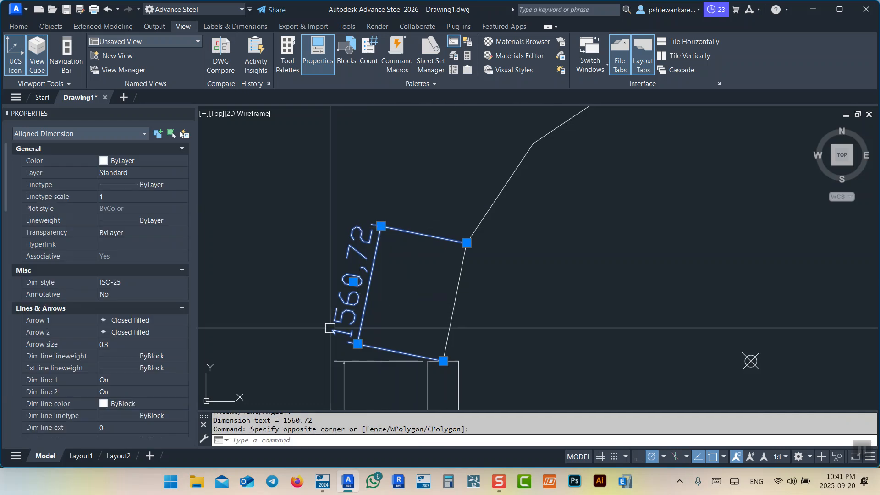
pyautogui.press('Escape')
pyautogui.press('Escape')
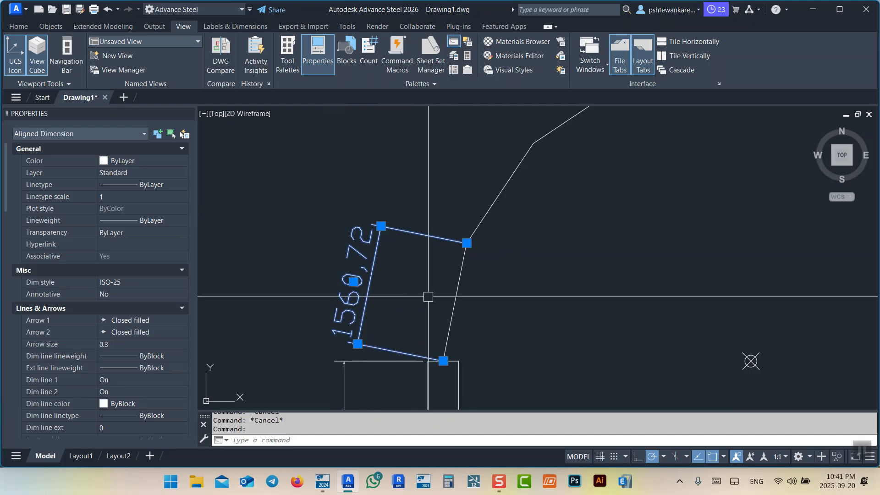
pyautogui.write('E')
pyautogui.press('Return')
# Move the arch together with its centre point straight up by 2000
pyautogui.scroll(-4, 428, 297)
pyautogui.click(587, 327)
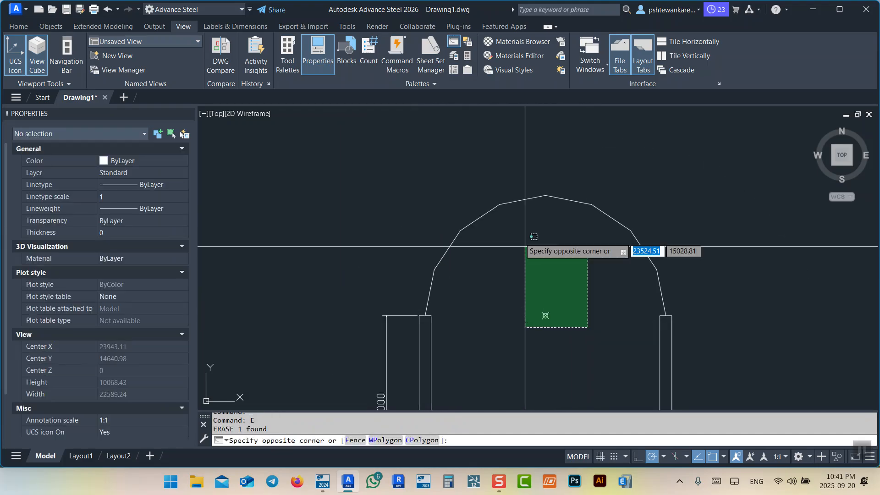
pyautogui.click(552, 239)
pyautogui.moveTo(530, 270); pyautogui.dragTo(542, 292, button='middle')
pyautogui.write('m')
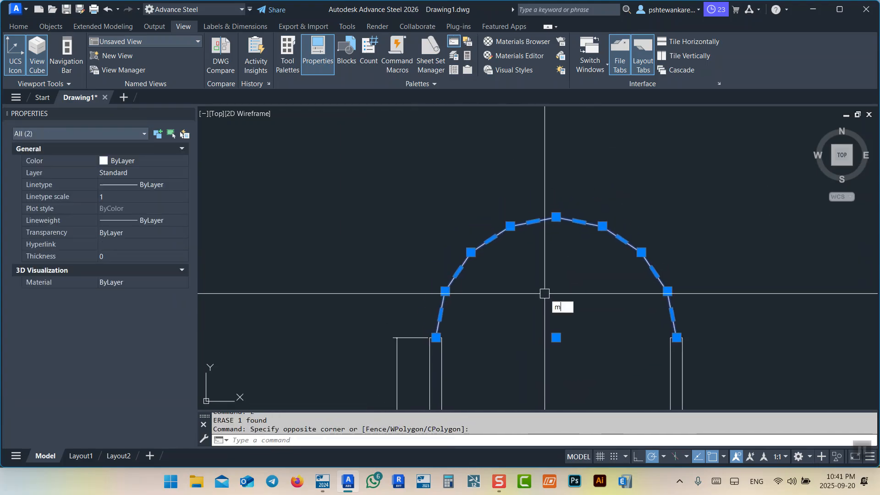
pyautogui.press('Return')
pyautogui.click(542, 292)
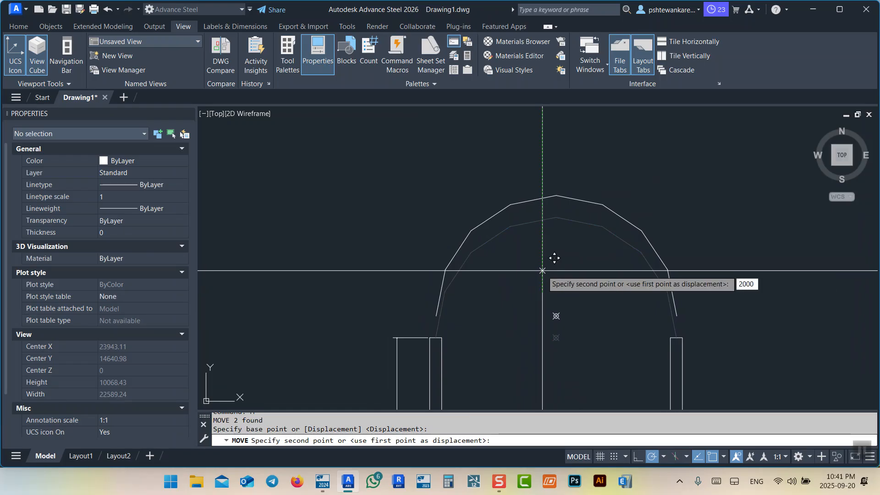
pyautogui.press('Return')
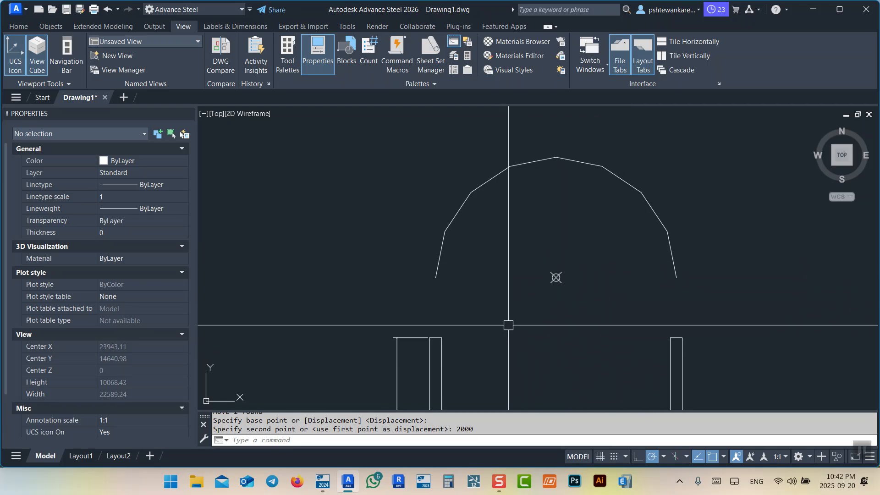
# Draw vertical lines joining both ends of the raised arch to the midpoints of the column tops
pyautogui.write('l')
pyautogui.press('Return')
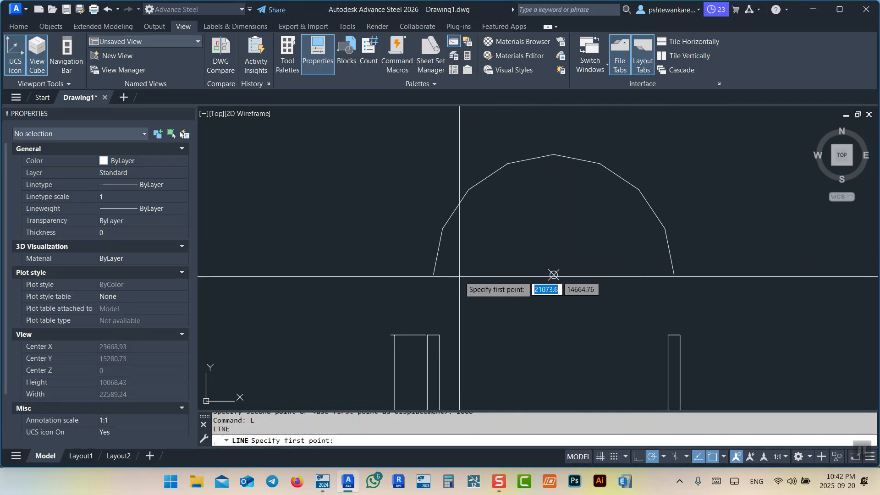
pyautogui.click(434, 274)
pyautogui.click(433, 335)
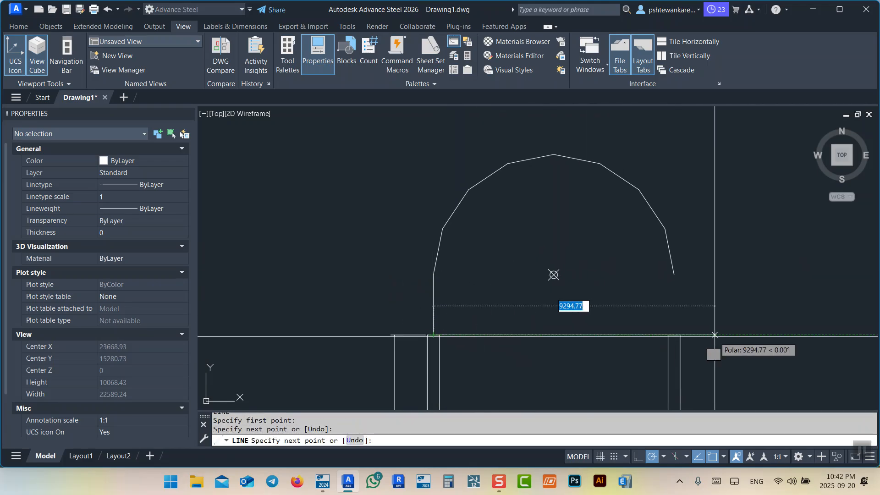
pyautogui.press('Return')
pyautogui.press('Return')
pyautogui.click(673, 335)
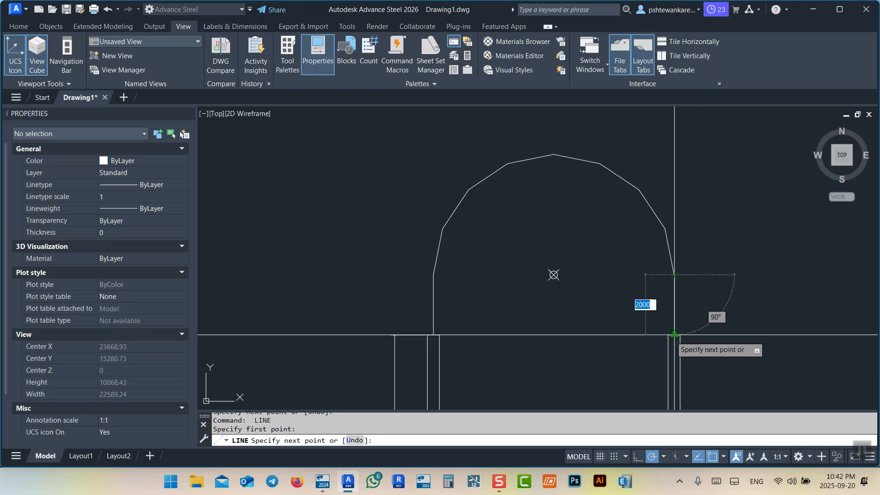
pyautogui.click(674, 275)
pyautogui.press('Return')
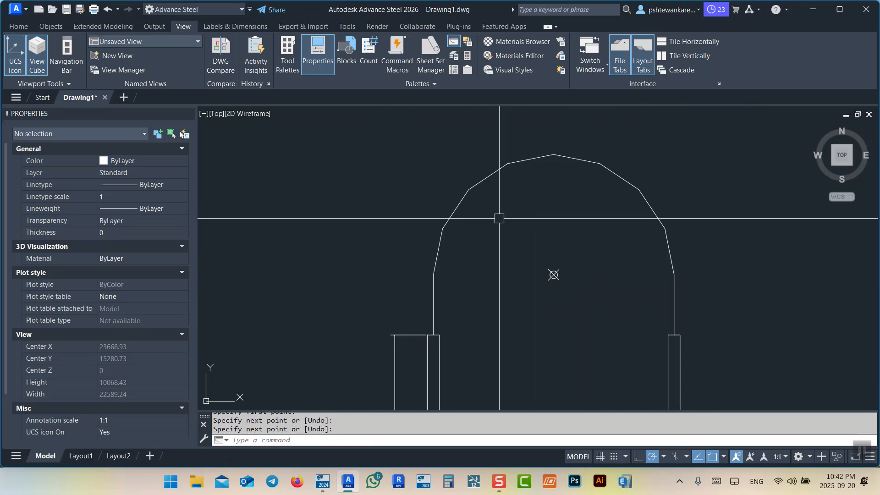
# Erase the two vertical lines between the arch ends and the column tops
pyautogui.scroll(-2, 621, 284)
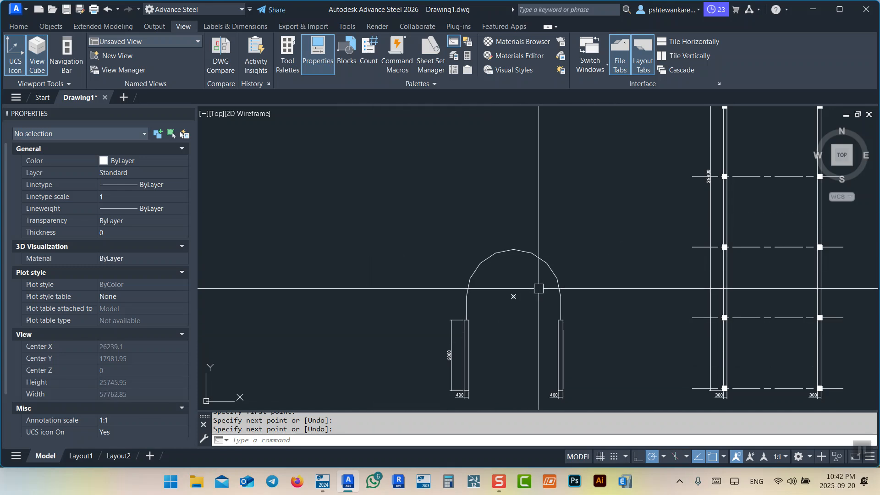
pyautogui.scroll(2, 486, 298)
pyautogui.scroll(2, 633, 316)
pyautogui.click(715, 305)
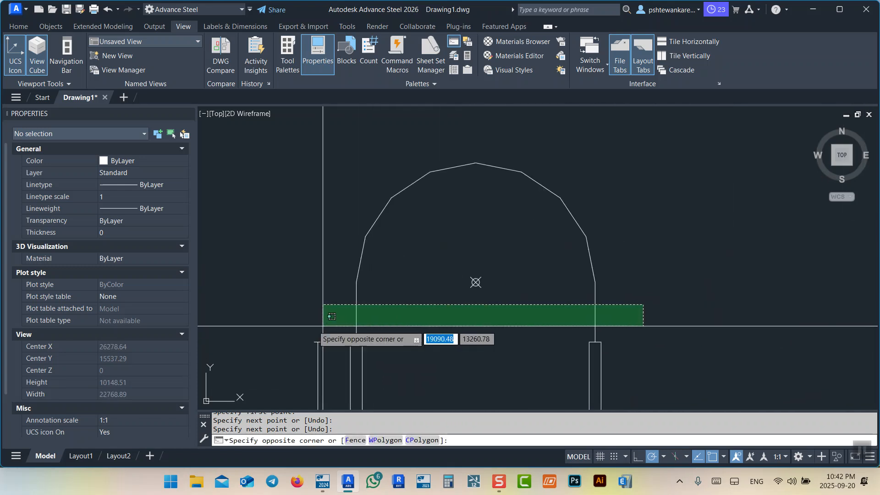
pyautogui.click(324, 324)
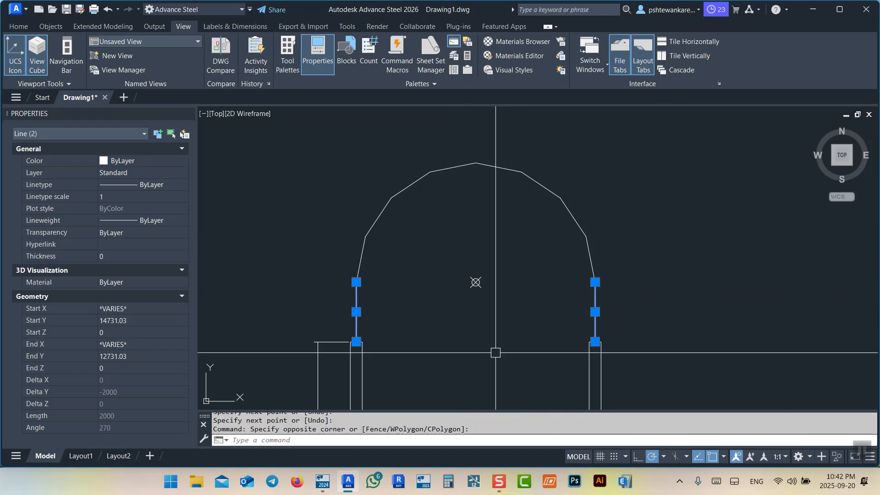
pyautogui.moveTo(517, 320); pyautogui.dragTo(537, 298, button='middle')
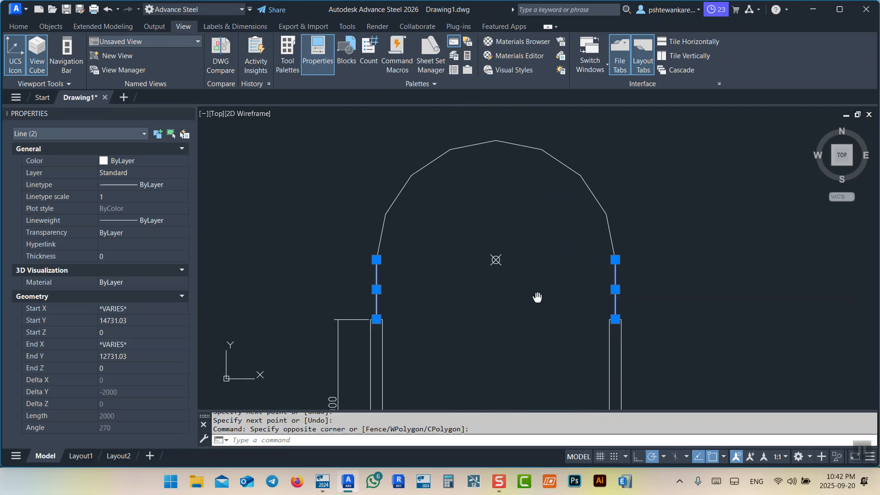
pyautogui.press('Escape')
pyautogui.press('Escape')
pyautogui.click(668, 289)
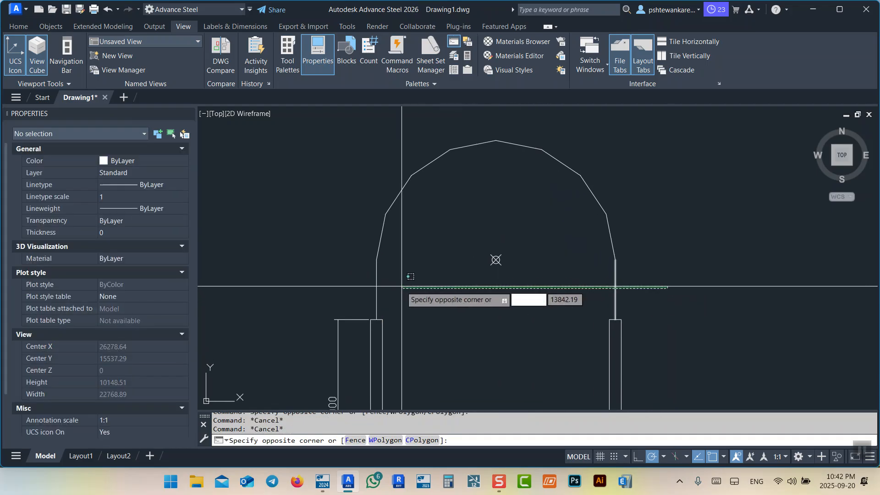
pyautogui.click(347, 289)
pyautogui.write('e')
pyautogui.press('Return')
# Move the arch together with its centre point straight down by 2000, onto the column tops
pyautogui.click(660, 275)
pyautogui.click(294, 133)
pyautogui.moveTo(553, 239); pyautogui.dragTo(550, 231, button='middle')
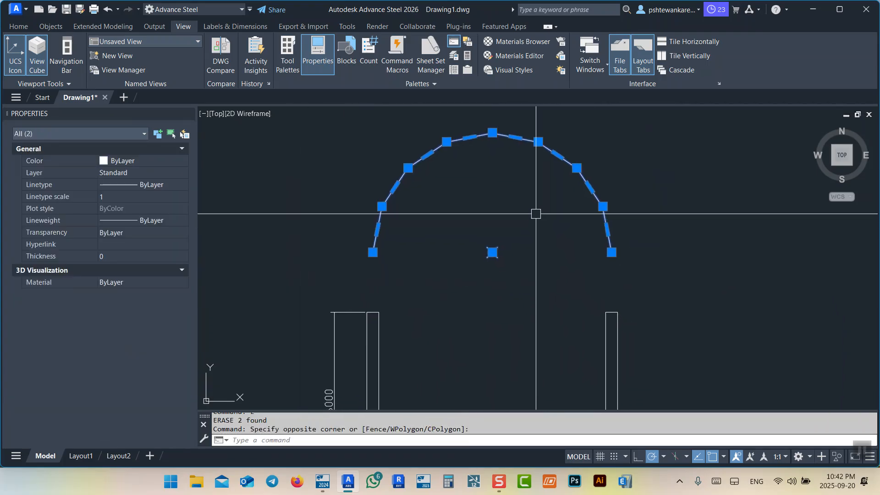
pyautogui.write('m')
pyautogui.press('Return')
pyautogui.click(515, 189)
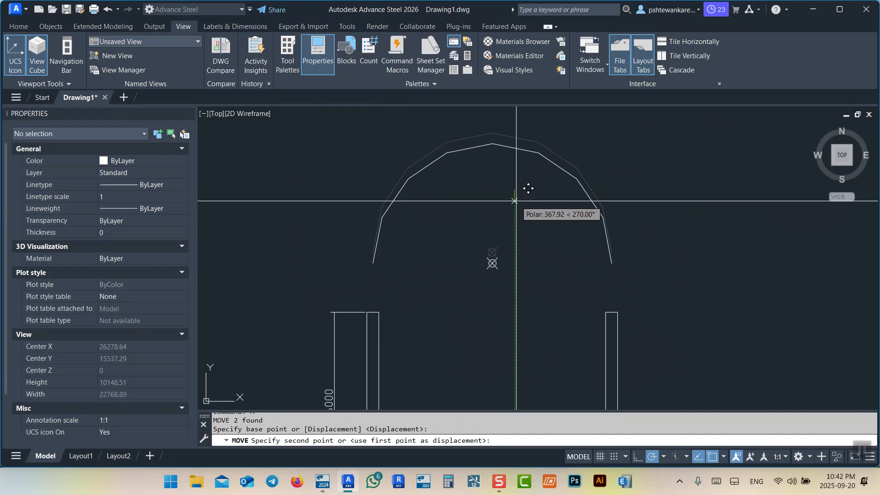
pyautogui.write('200')
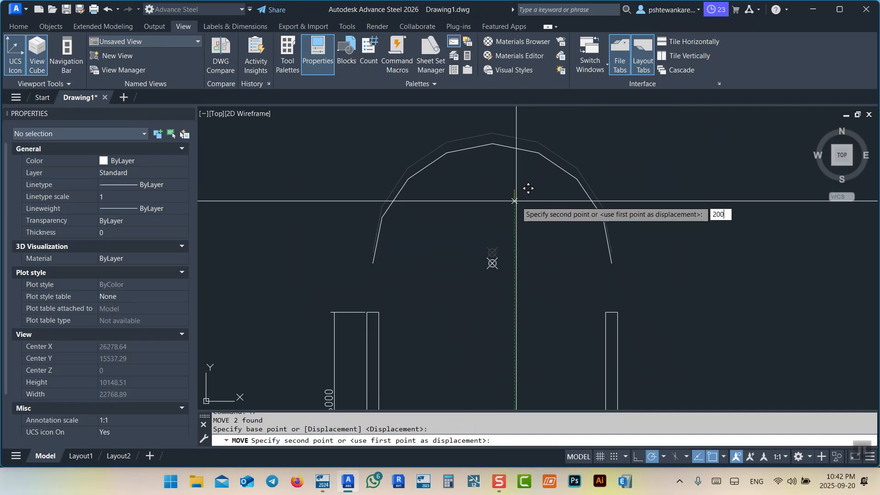
pyautogui.press('Return')
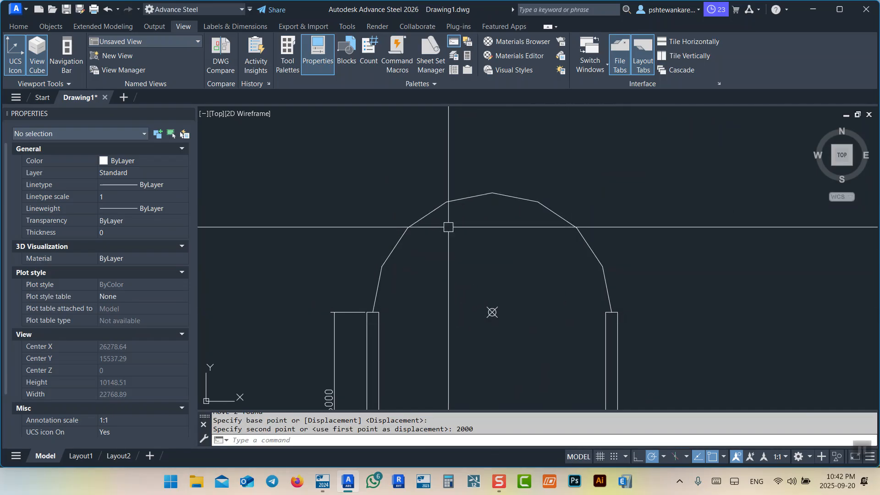
pyautogui.moveTo(544, 325); pyautogui.dragTo(543, 281, button='middle')
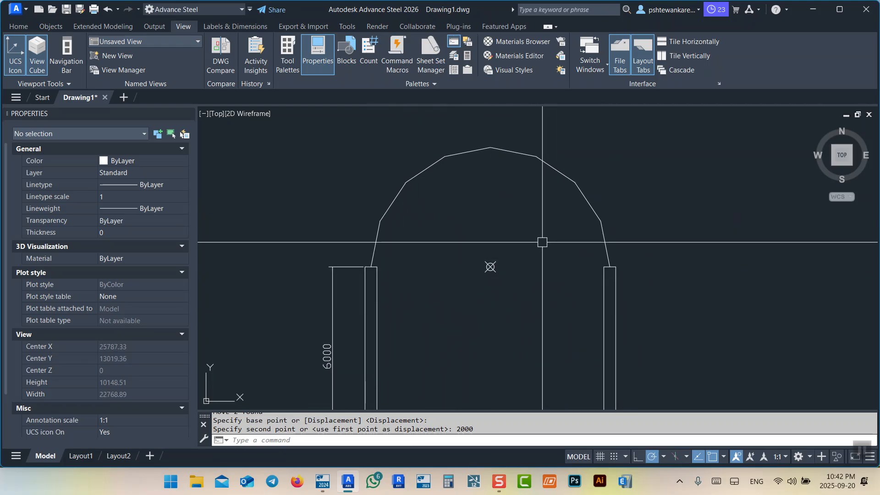
pyautogui.moveTo(561, 266); pyautogui.dragTo(588, 289, button='middle')
pyautogui.write('L')
pyautogui.press('Return')
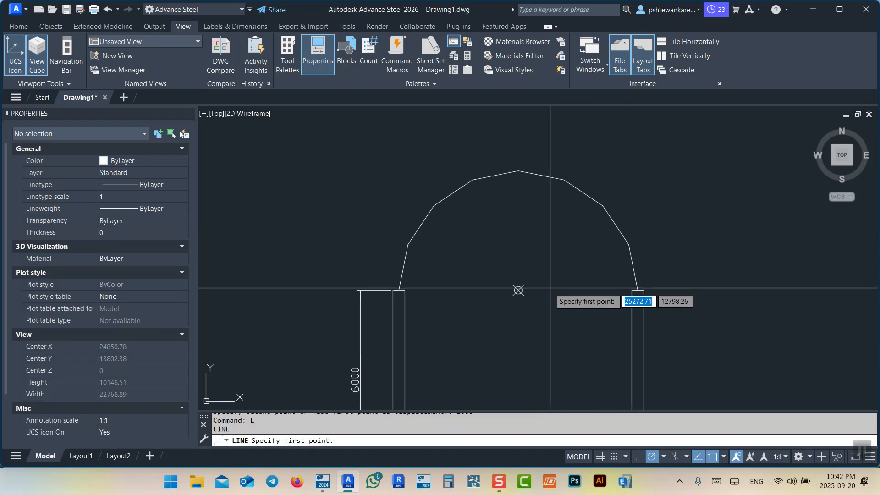
pyautogui.press('Escape')
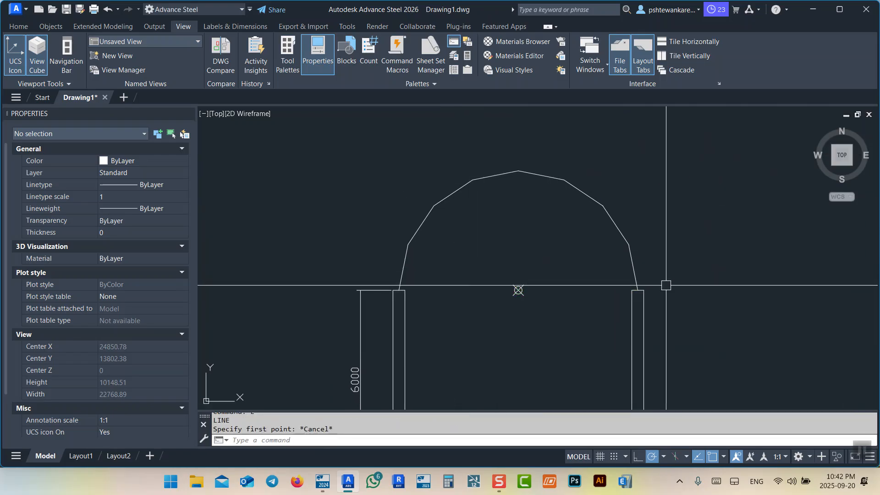
pyautogui.click(624, 155)
pyautogui.click(428, 258)
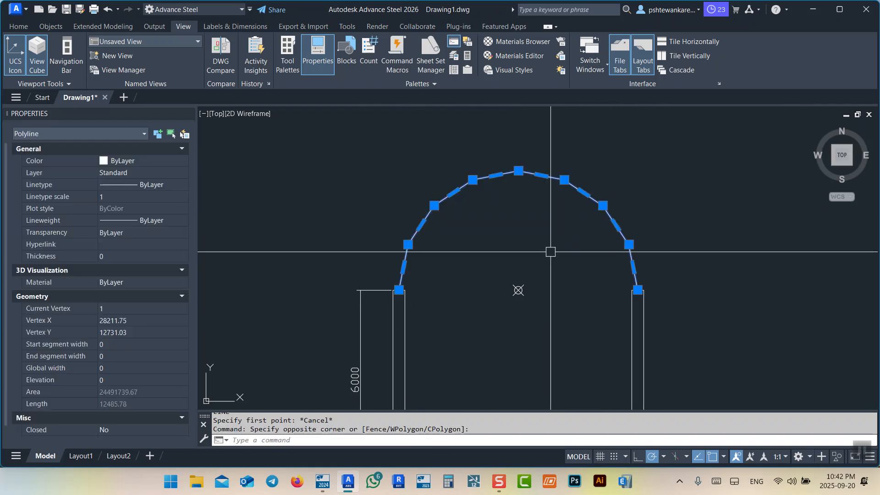
pyautogui.press('Escape')
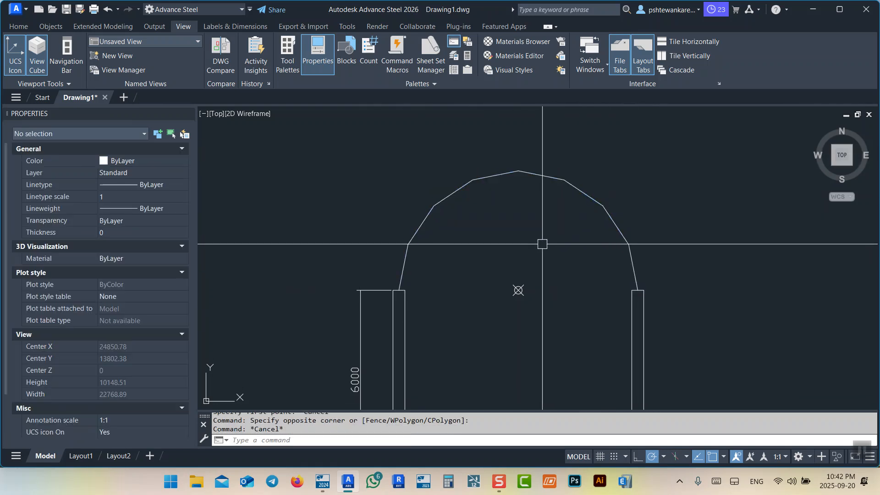
# Draw two lines from the arch's centre point, one to its right end and one to the next vertex up
pyautogui.scroll(2, 545, 240)
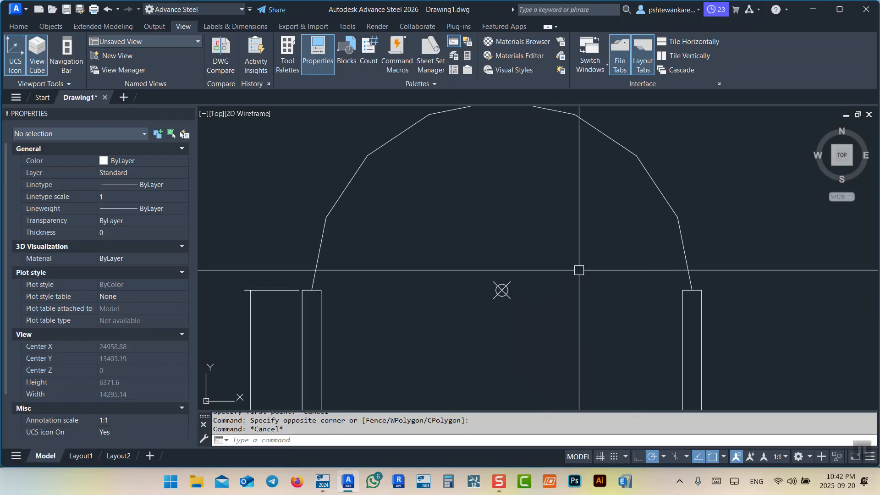
pyautogui.write('l')
pyautogui.press('Return')
pyautogui.click(491, 318)
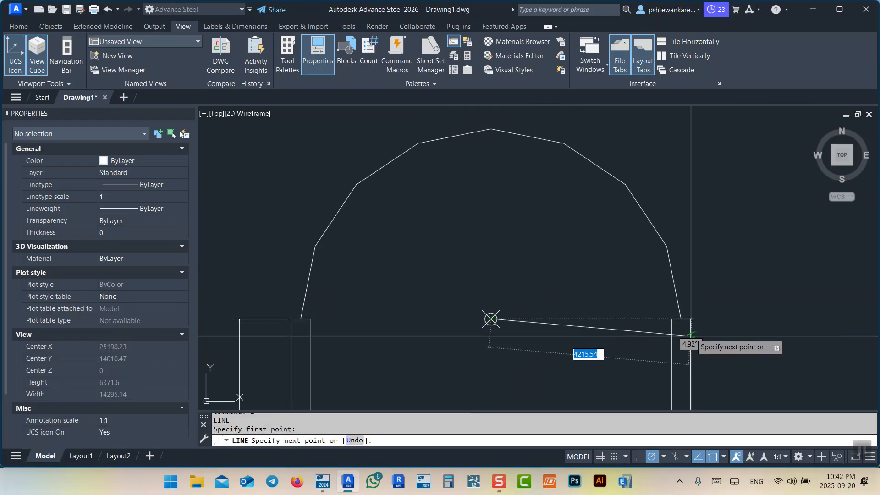
pyautogui.click(686, 317)
pyautogui.press('Return')
pyautogui.press('Return')
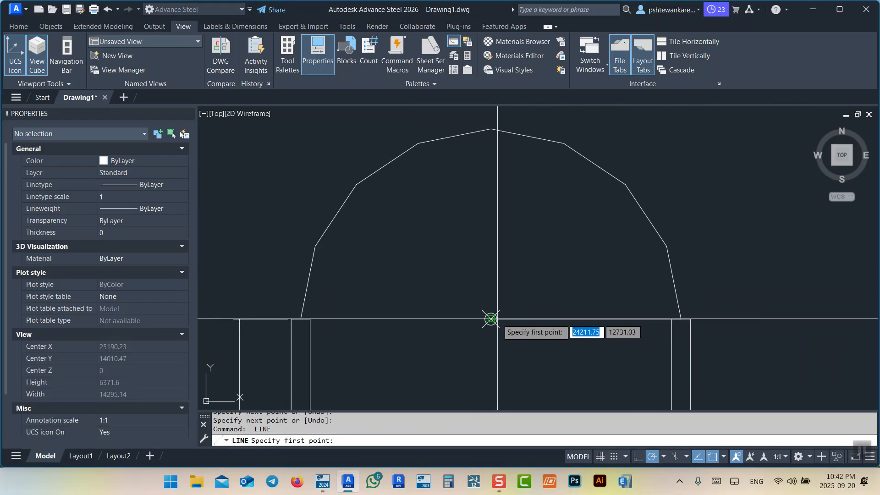
pyautogui.click(490, 318)
pyautogui.click(666, 247)
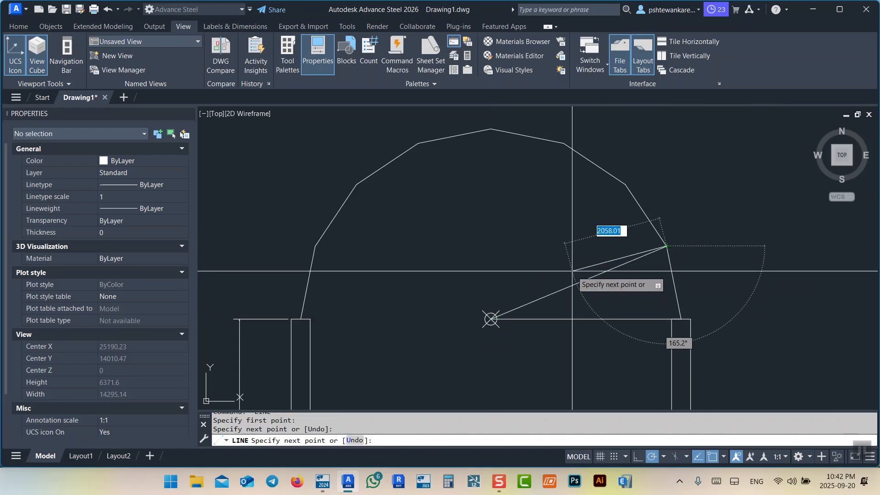
pyautogui.press('Return')
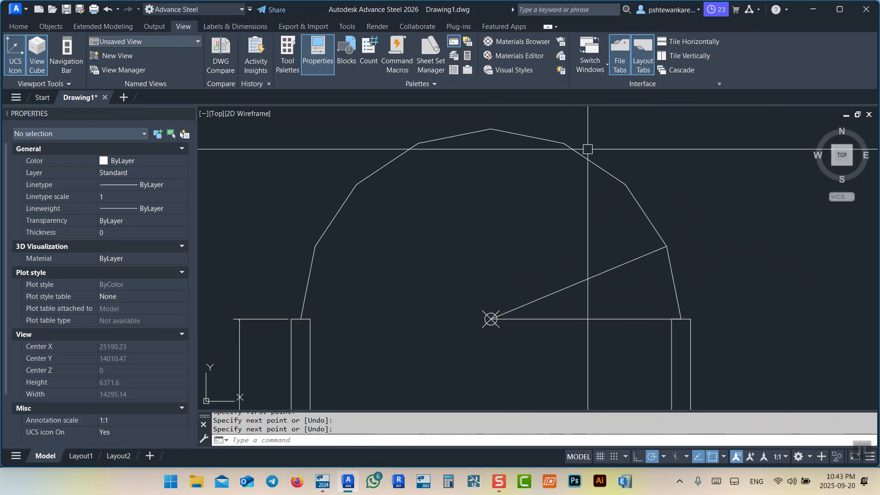
# Draw a vertical line from the arch's apex down to its centre point
pyautogui.moveTo(491, 151); pyautogui.dragTo(502, 165, button='middle')
pyautogui.write('L')
pyautogui.press('Return')
pyautogui.click(502, 143)
pyautogui.click(502, 333)
pyautogui.press('Escape')
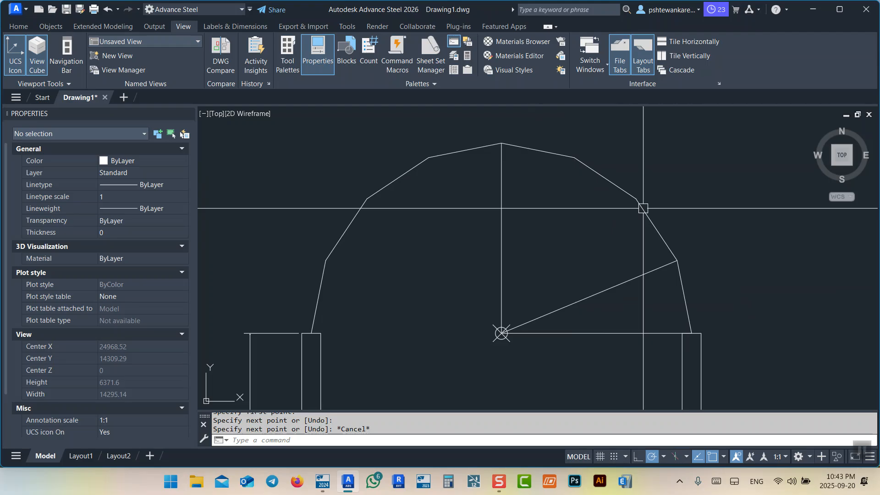
# Switch to the Calculator, compute 90 ÷ 4, and return to the drawing
pyautogui.moveTo(679, 271); pyautogui.dragTo(641, 236, button='middle')
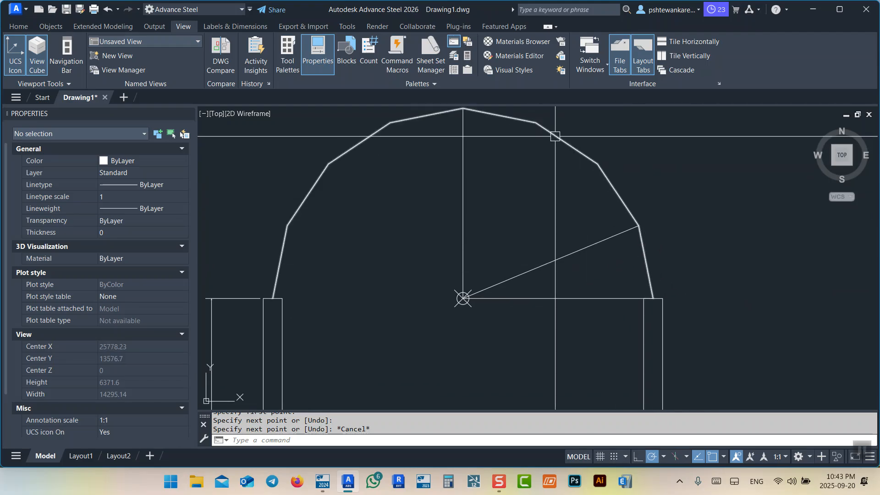
pyautogui.moveTo(538, 179); pyautogui.dragTo(556, 190, button='middle')
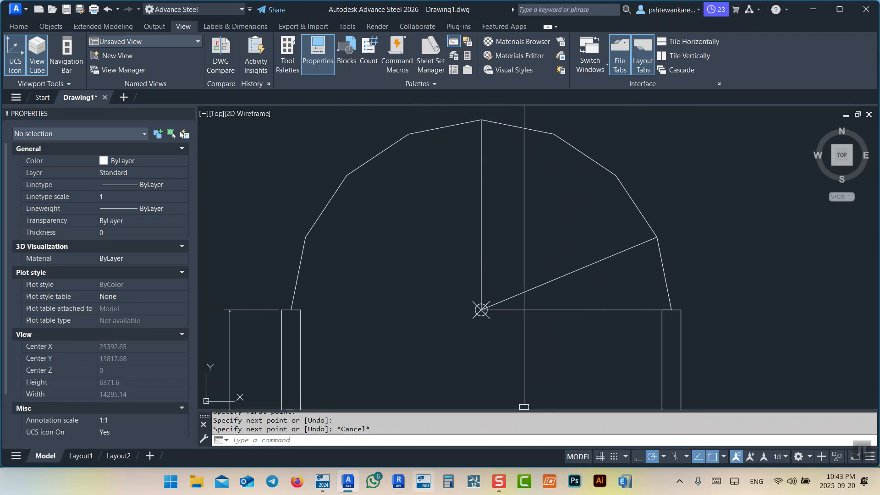
pyautogui.moveTo(564, 306); pyautogui.dragTo(550, 278, button='middle')
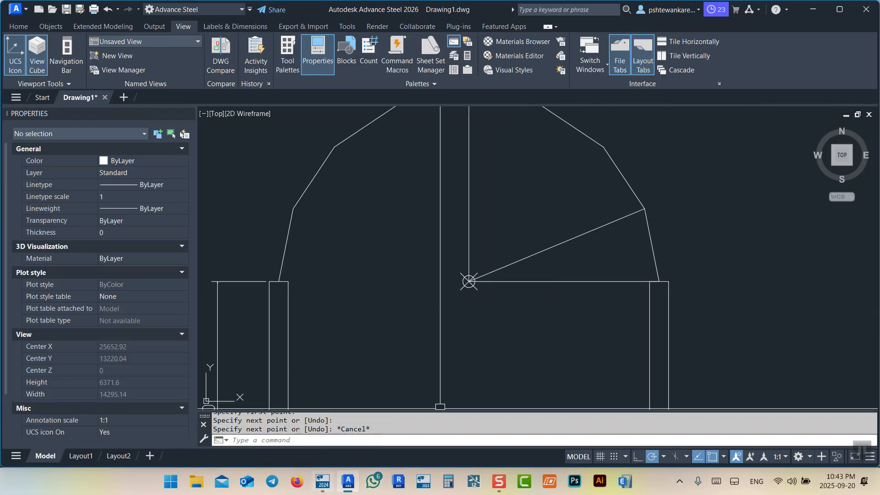
pyautogui.click(448, 481)
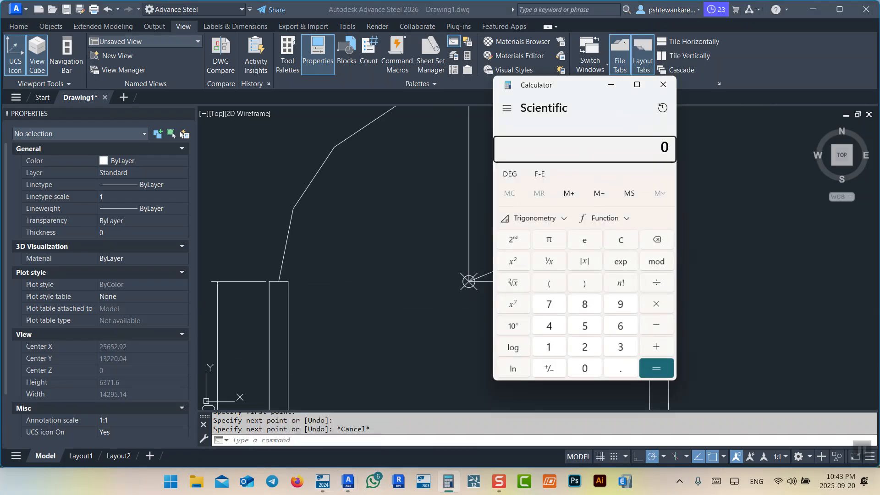
pyautogui.moveTo(566, 89); pyautogui.dragTo(154, 113)
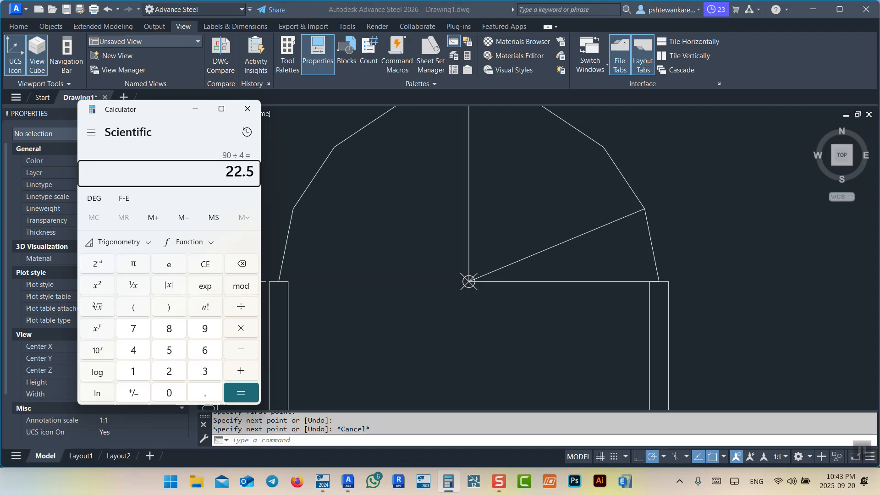
pyautogui.click(522, 193)
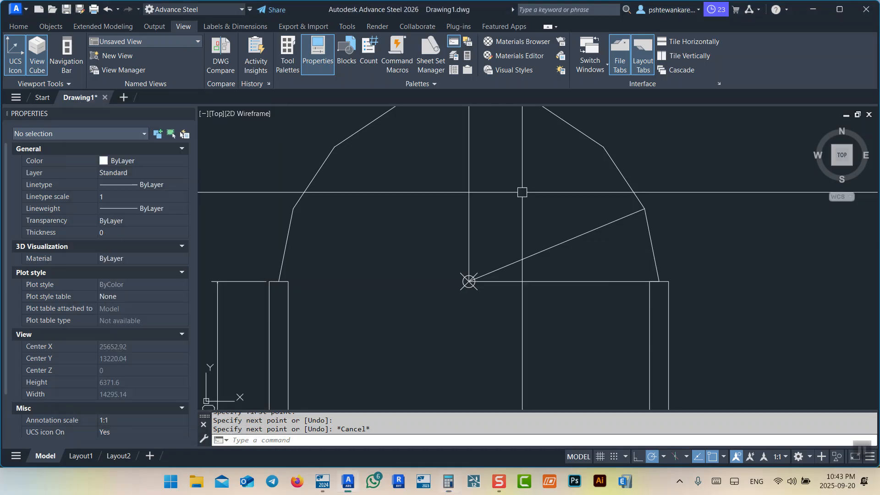
# Add an angular dimension between the horizontal and the sloped centre lines, placed outside the arch on the right
pyautogui.write('dan')
pyautogui.press('Return')
pyautogui.click(568, 240)
pyautogui.click(584, 280)
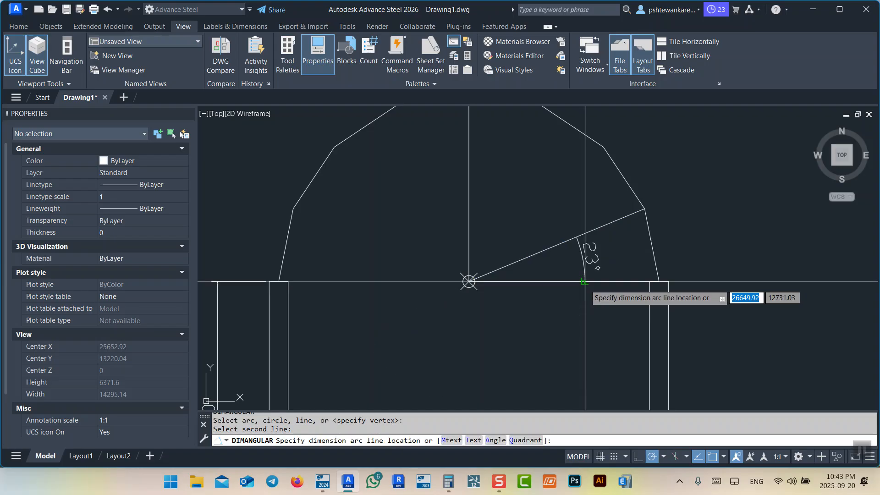
pyautogui.moveTo(623, 259); pyautogui.dragTo(512, 282, button='middle')
pyautogui.click(650, 245)
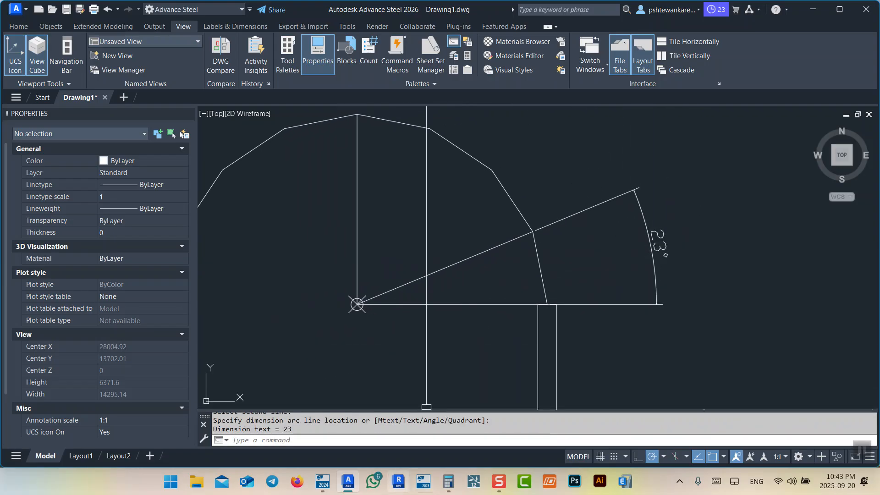
# Recheck the 90 ÷ 4 result in the Calculator and set the ISO-25 dimension style's angular precision to 0.0000
pyautogui.click(448, 481)
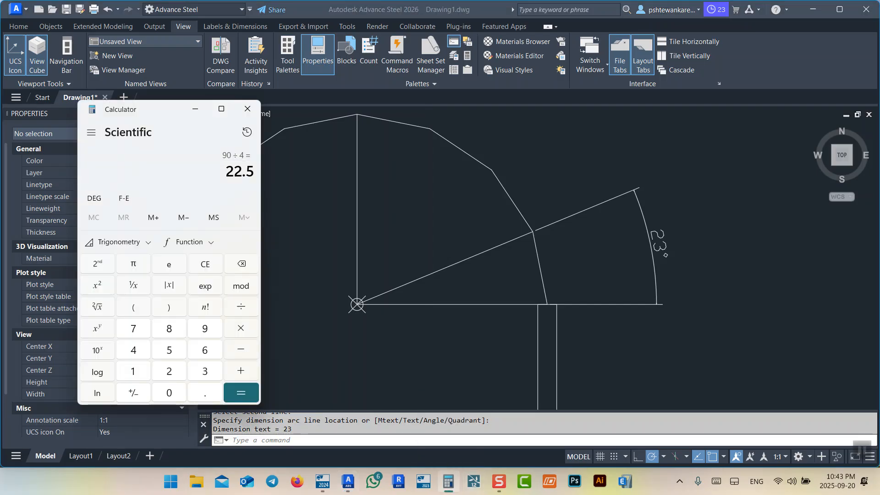
pyautogui.click(530, 196)
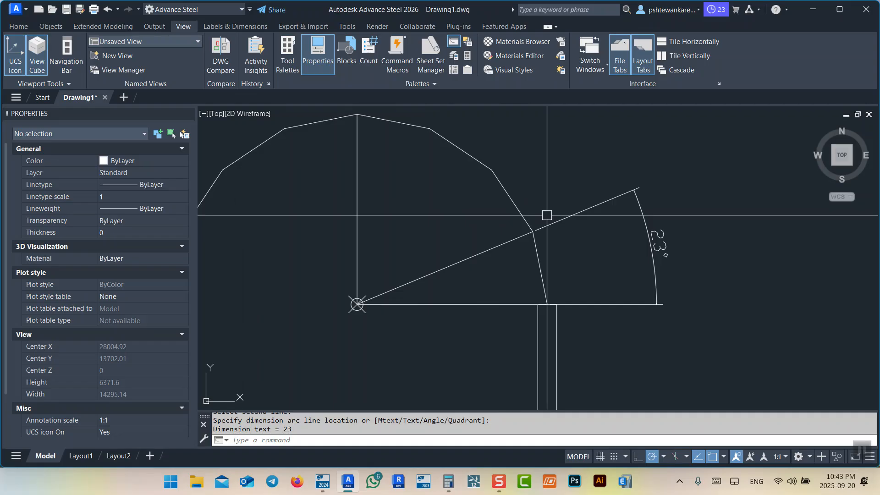
pyautogui.write('d')
pyautogui.press('Return')
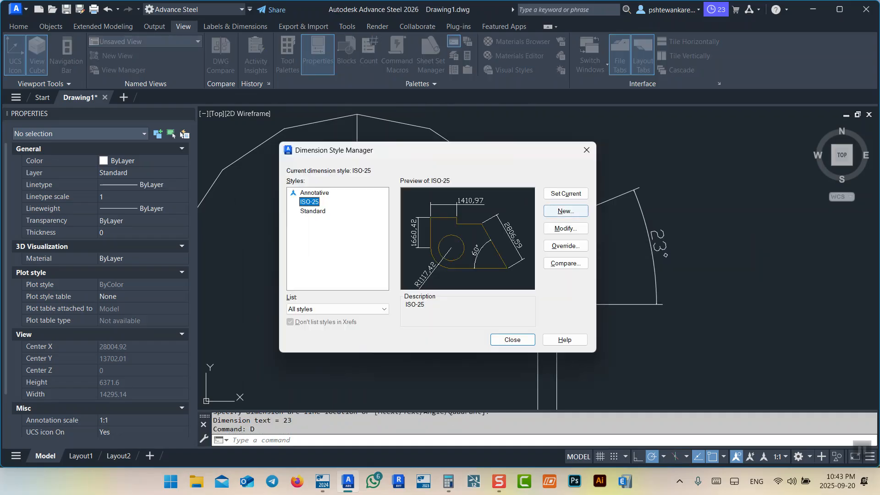
pyautogui.moveTo(428, 150); pyautogui.dragTo(212, 111)
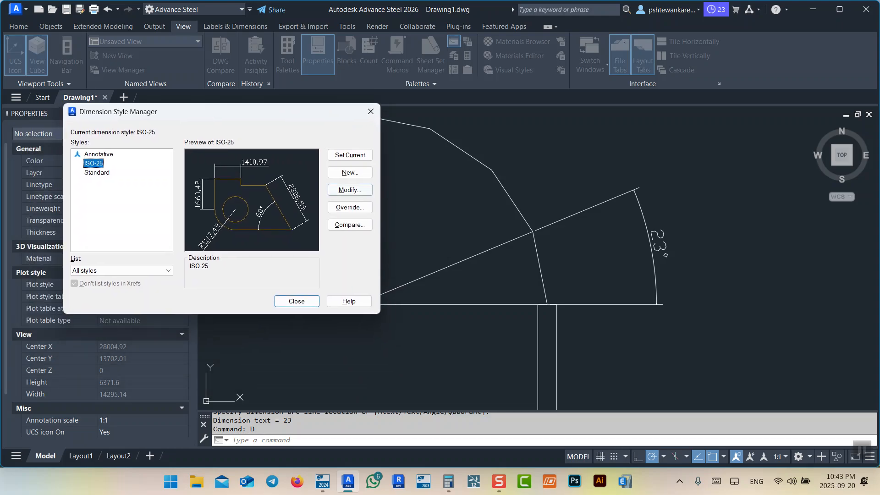
pyautogui.click(350, 190)
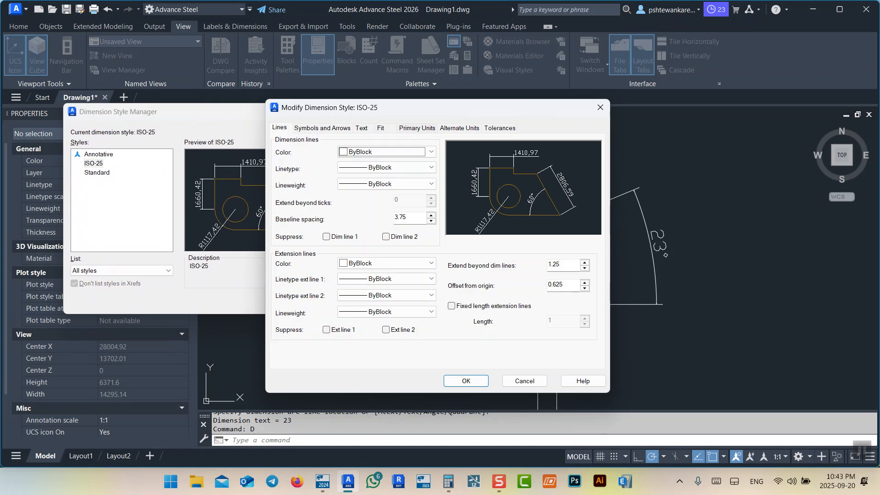
pyautogui.click(381, 128)
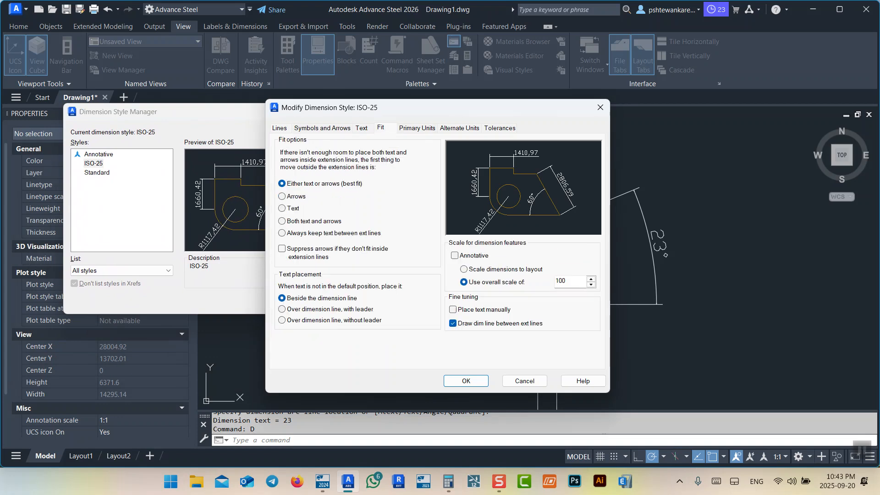
pyautogui.click(416, 127)
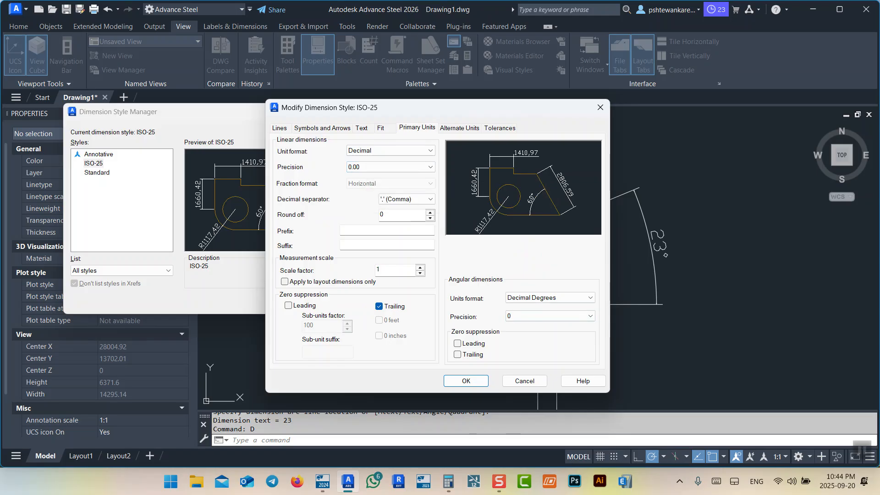
pyautogui.click(550, 316)
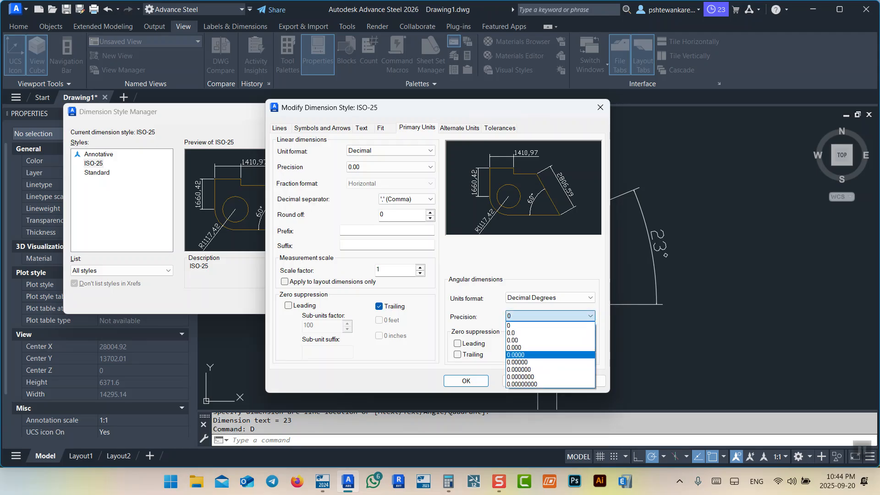
pyautogui.press('Return')
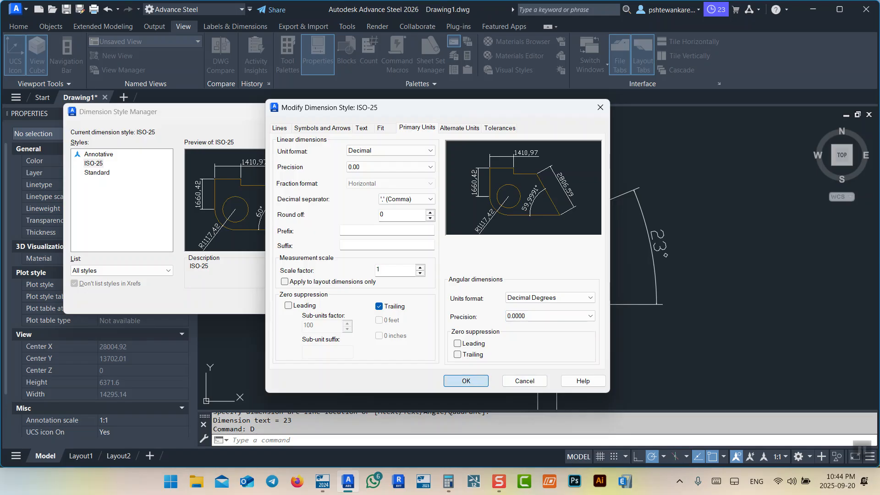
pyautogui.press('Return')
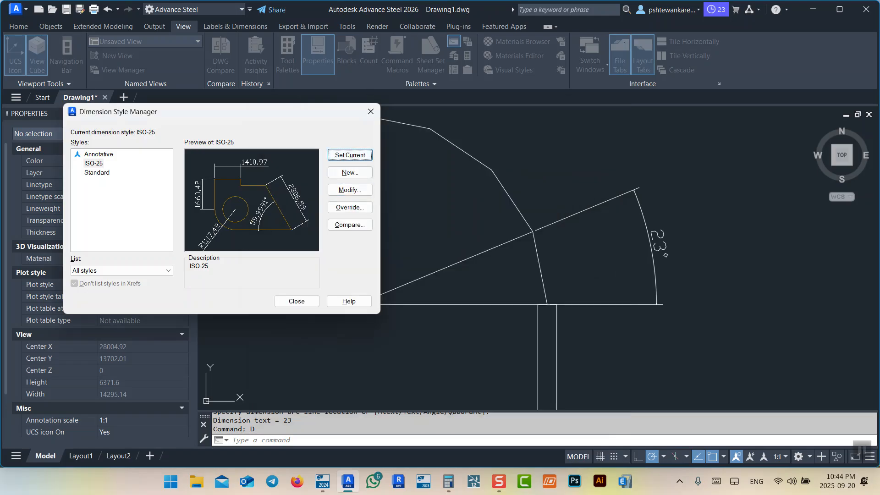
pyautogui.press('Return')
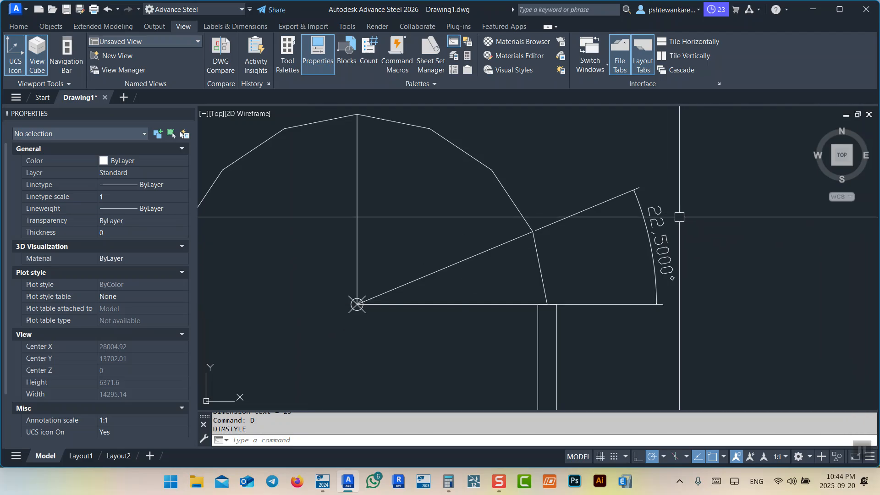
# Add an aligned dimension along the arch's lowest right-hand segment, placed just outside the arch
pyautogui.scroll(2, 653, 244)
pyautogui.scroll(-4, 688, 230)
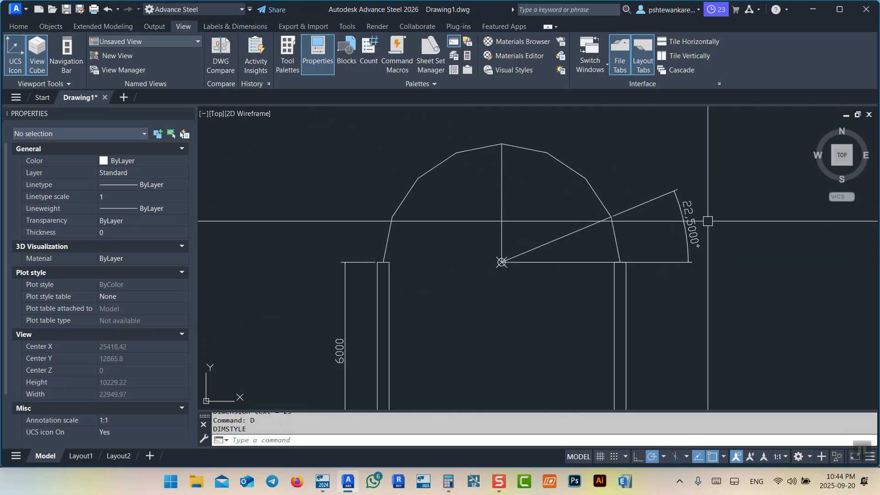
pyautogui.scroll(-3, 688, 231)
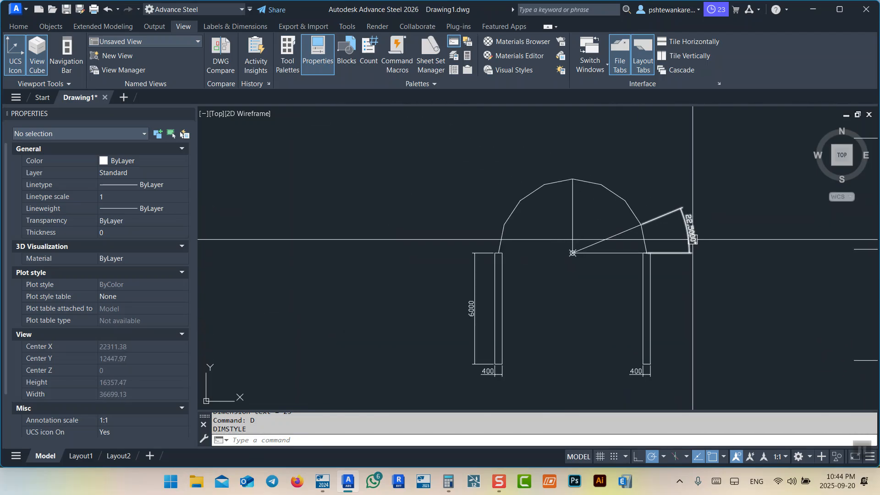
pyautogui.scroll(2, 692, 239)
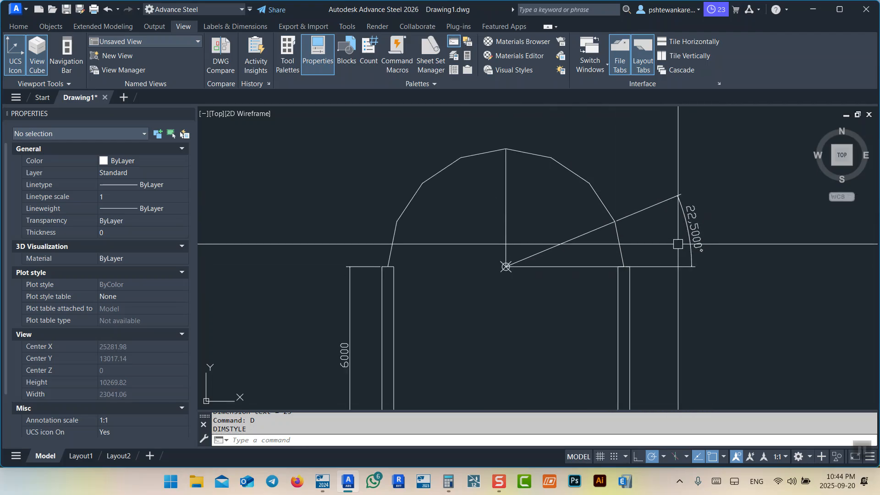
pyautogui.moveTo(646, 234); pyautogui.dragTo(660, 250, button='middle')
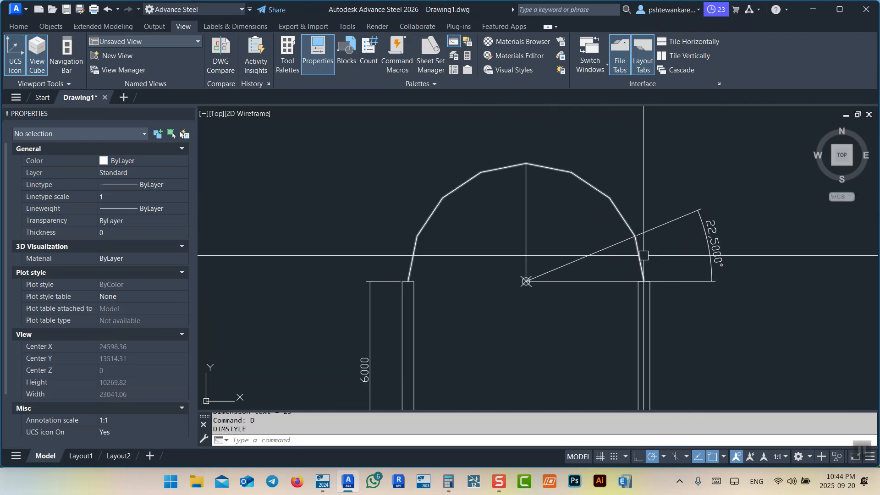
pyautogui.scroll(2, 645, 256)
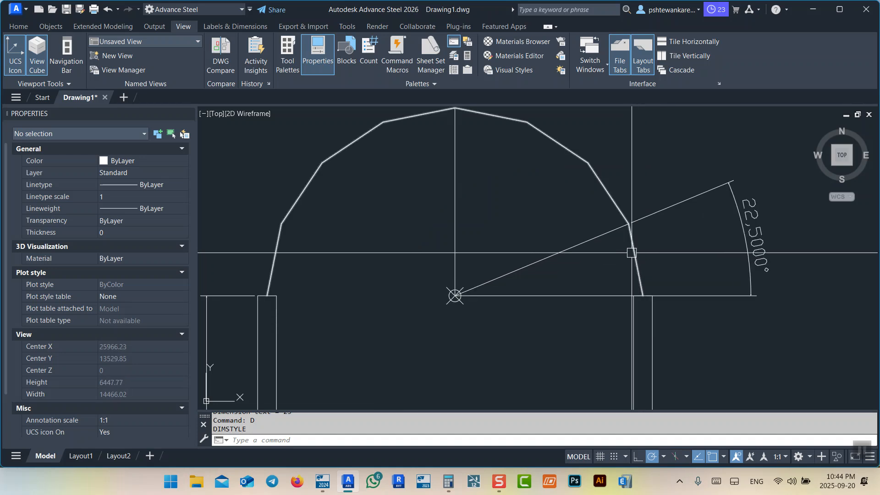
pyautogui.moveTo(659, 258); pyautogui.dragTo(672, 276, button='middle')
pyautogui.press('Return')
pyautogui.press('Return')
pyautogui.click(645, 276)
pyautogui.click(669, 269)
pyautogui.scroll(2, 669, 269)
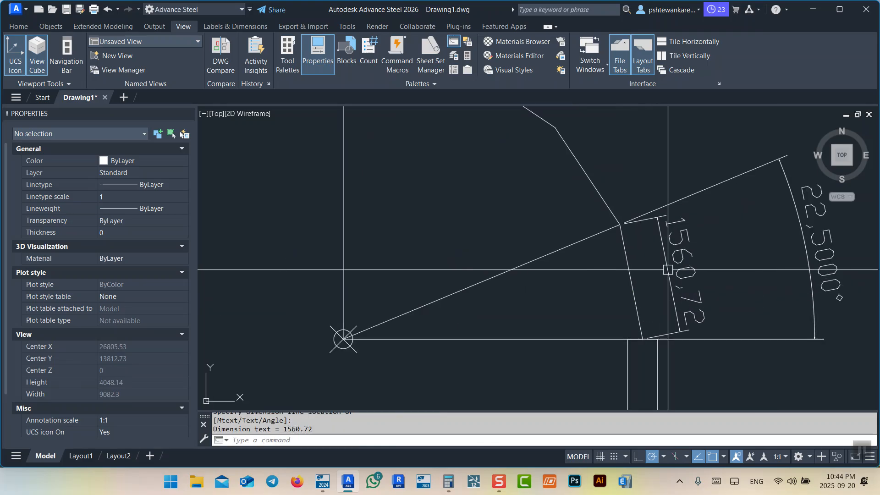
# Compute 90 ÷ 5 in the Calculator and rotate a copy of the horizontal centre line by -18° about the arch's centre point
pyautogui.click(448, 481)
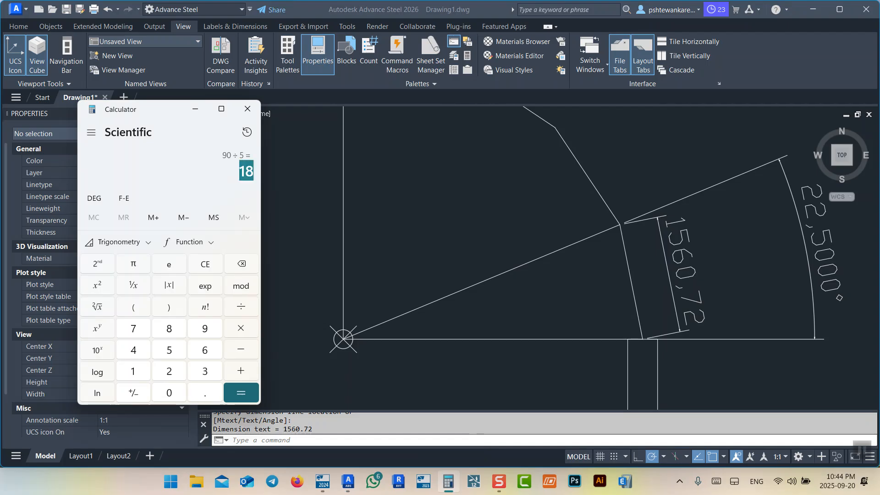
pyautogui.click(614, 229)
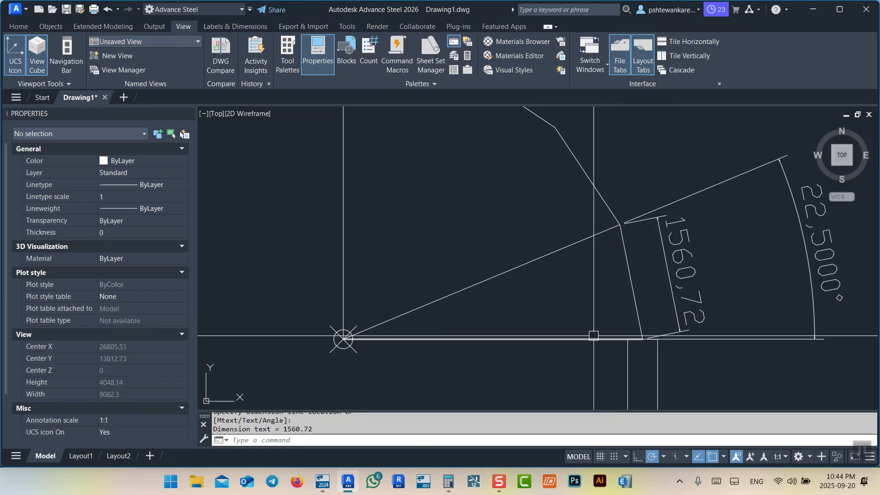
pyautogui.click(593, 336)
pyautogui.moveTo(554, 305); pyautogui.dragTo(596, 270, button='middle')
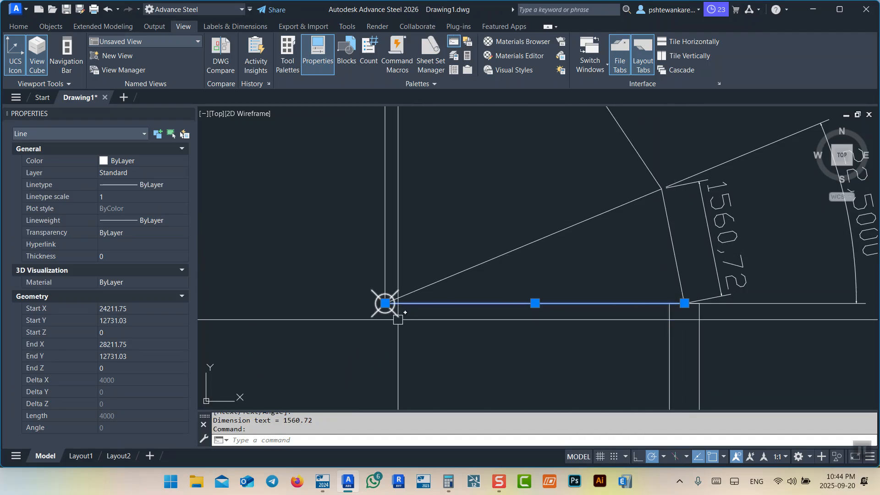
pyautogui.moveTo(398, 319); pyautogui.dragTo(433, 332, button='middle')
pyautogui.press('Return')
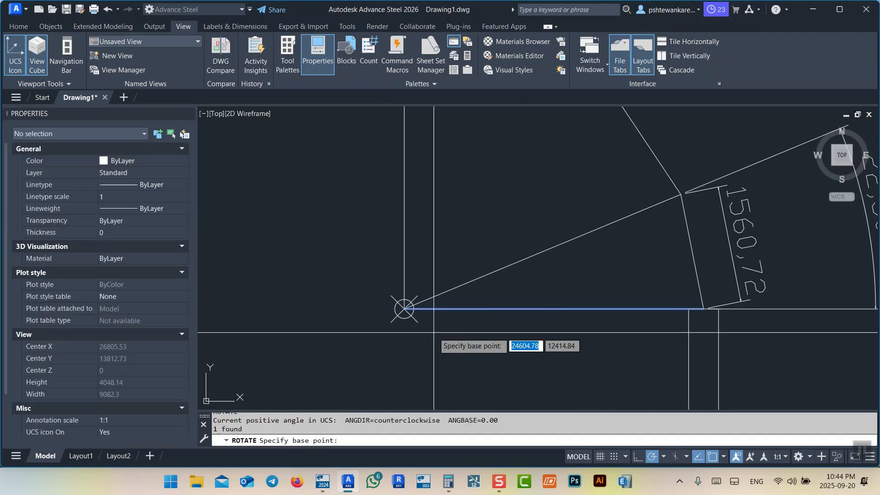
pyautogui.click(404, 308)
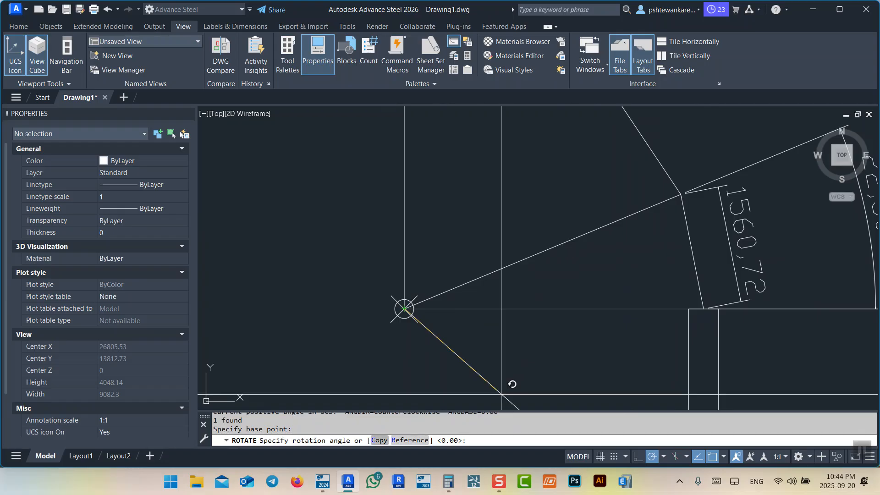
pyautogui.write('c')
pyautogui.press('Return')
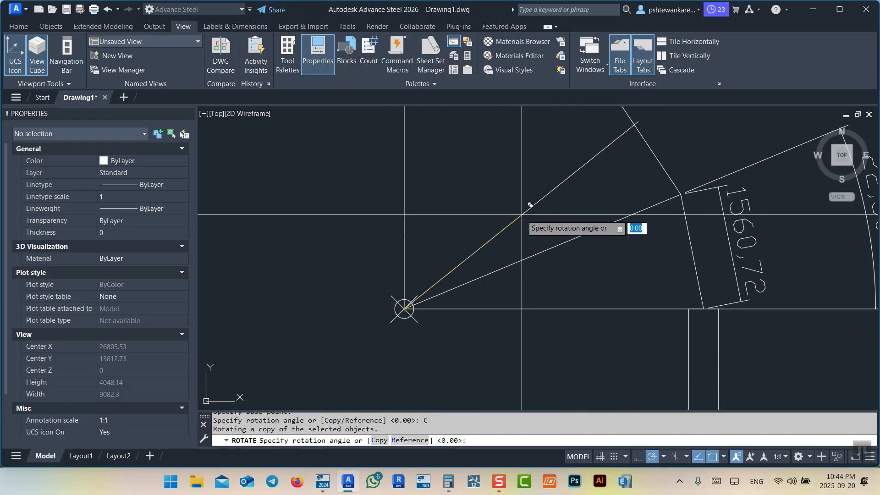
pyautogui.write('-18')
pyautogui.press('Return')
# Rotate a copy of the horizontal centre line by 18° about the arch's centre point
pyautogui.moveTo(582, 350); pyautogui.dragTo(507, 359)
pyautogui.moveTo(507, 360); pyautogui.dragTo(521, 322, button='middle')
pyautogui.press('Escape')
pyautogui.click(518, 290)
pyautogui.write('ro')
pyautogui.press('Return')
pyautogui.click(440, 296)
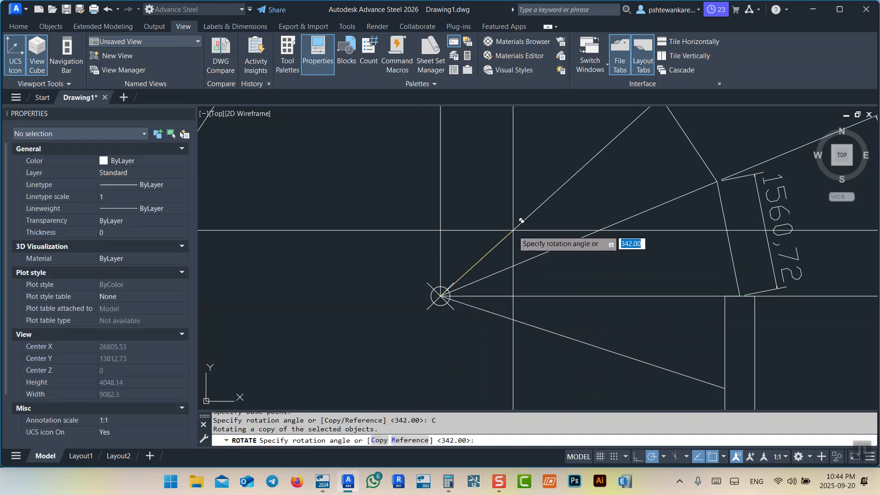
pyautogui.write('18')
pyautogui.press('Return')
pyautogui.scroll(6, 626, 246)
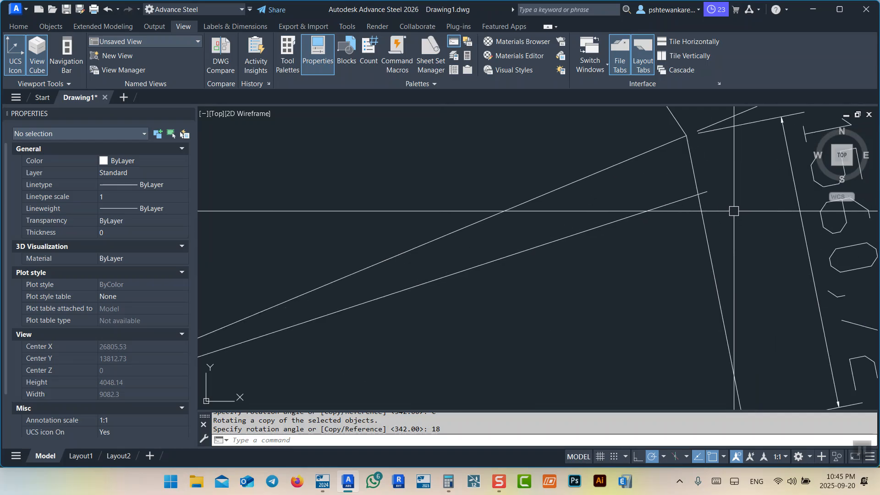
# Add an aligned dimension from where the 18° line crosses the arch segment to the arch's right end, placed outside the angular dimension
pyautogui.scroll(-4, 703, 197)
pyautogui.scroll(4, 705, 199)
pyautogui.moveTo(728, 215); pyautogui.dragTo(715, 202, button='middle')
pyautogui.scroll(-2, 715, 203)
pyautogui.write('DAL')
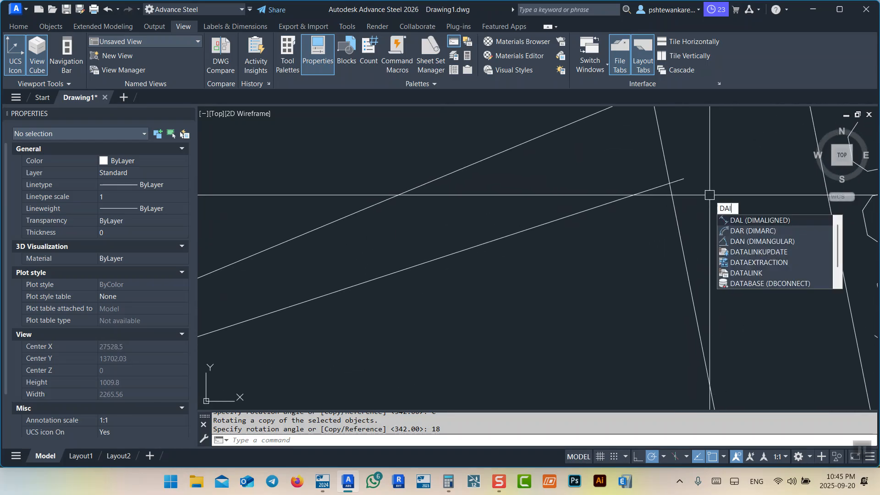
pyautogui.press('Return')
pyautogui.click(689, 191)
pyautogui.moveTo(735, 331); pyautogui.dragTo(711, 226, button='middle')
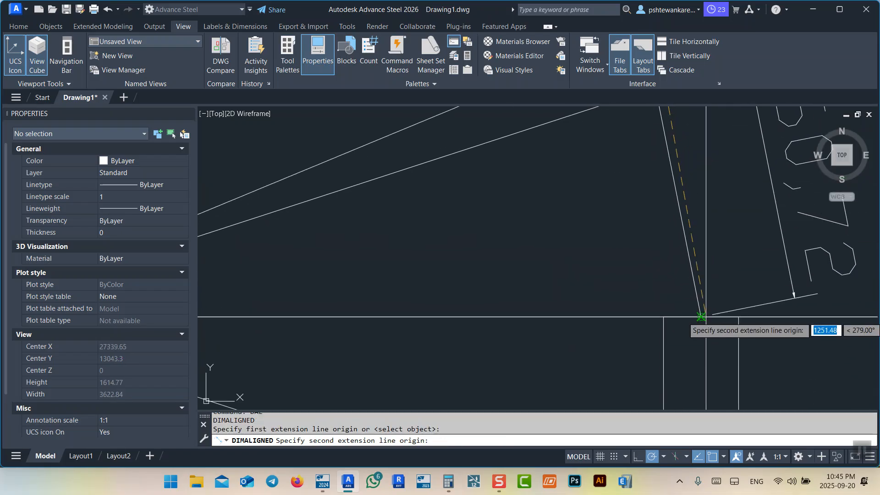
pyautogui.click(702, 316)
pyautogui.scroll(-4, 683, 259)
pyautogui.scroll(-2, 693, 244)
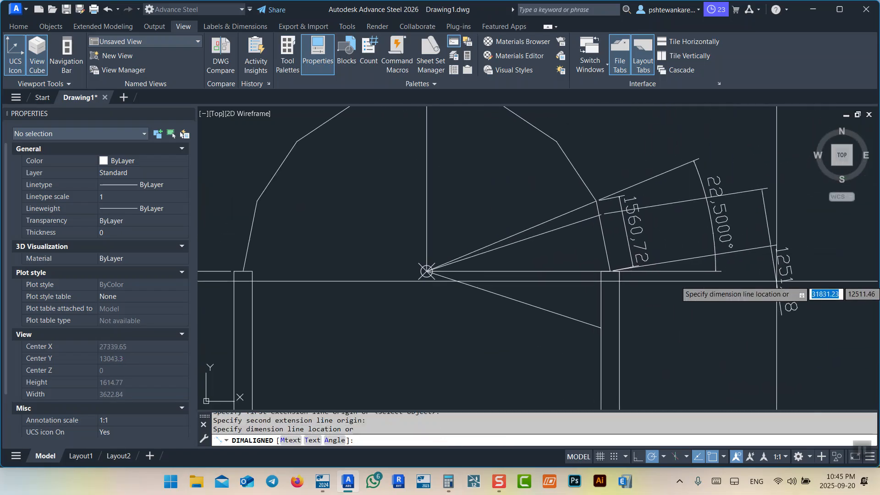
pyautogui.click(786, 293)
pyautogui.click(803, 300)
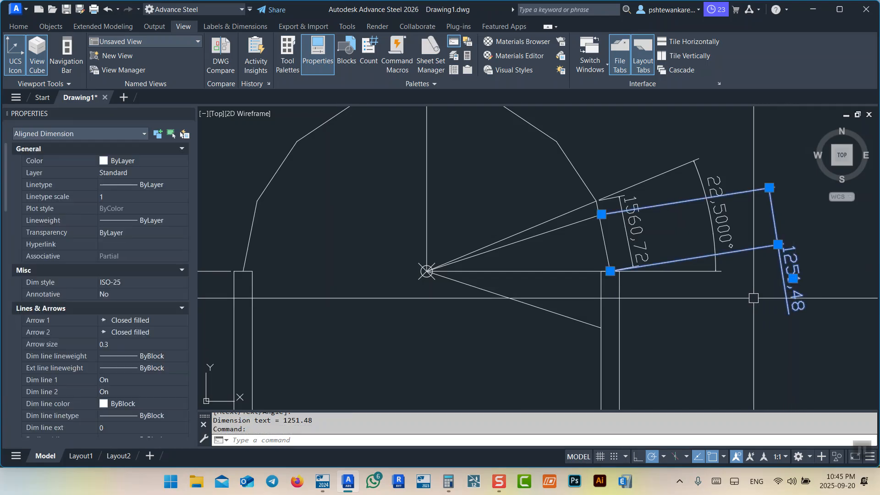
# Erase the outer aligned dimension and the two rotated copies of the centre line
pyautogui.write('E')
pyautogui.press('Return')
pyautogui.scroll(2, 598, 225)
pyautogui.click(587, 213)
pyautogui.moveTo(577, 276); pyautogui.dragTo(606, 260, button='middle')
pyautogui.click(550, 348)
pyautogui.write('E')
pyautogui.press('Return')
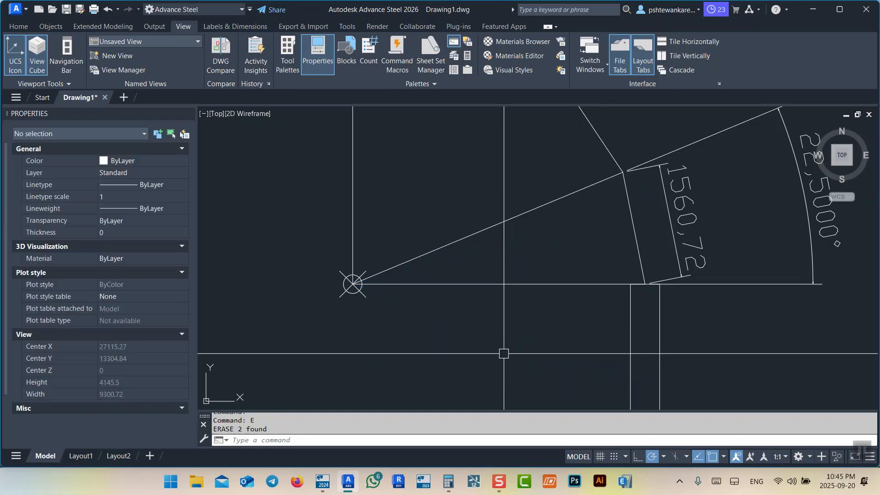
# Add an aligned dimension between the two lowest grid lines at their right ends in the column plan, placed to the right
pyautogui.scroll(-2, 505, 351)
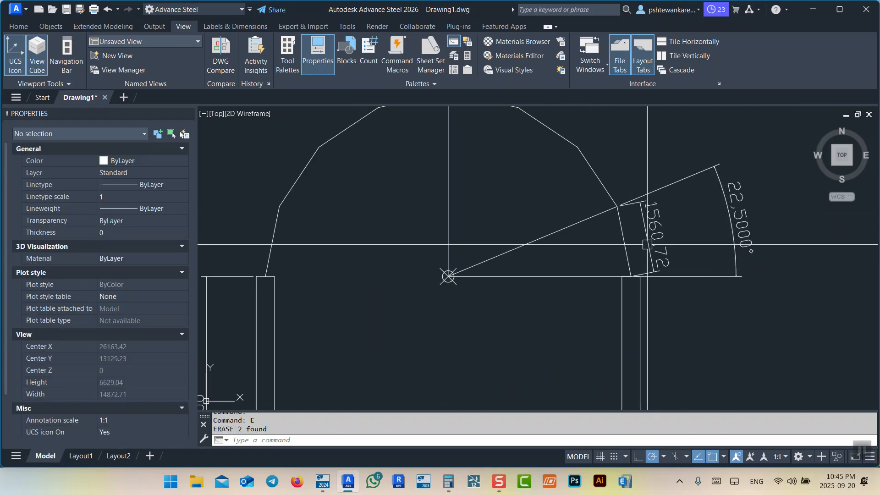
pyautogui.moveTo(510, 218); pyautogui.dragTo(542, 235, button='middle')
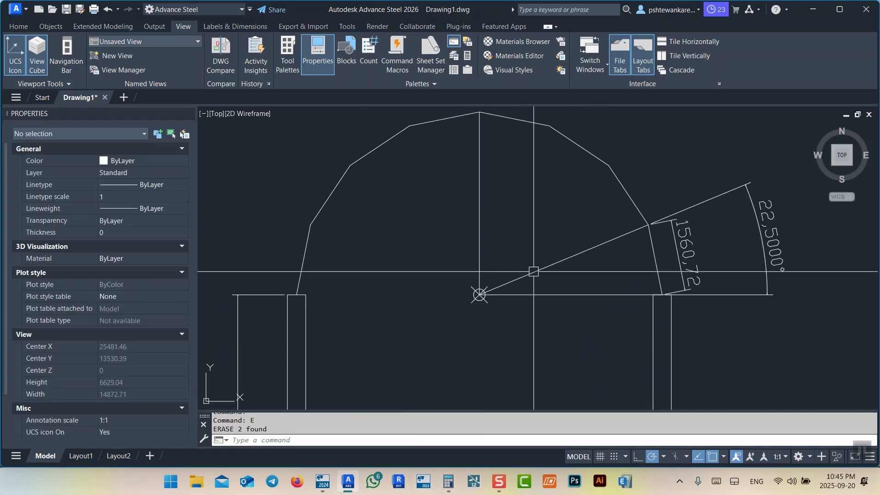
pyautogui.scroll(-5, 535, 267)
pyautogui.moveTo(684, 273); pyautogui.dragTo(463, 286, button='middle')
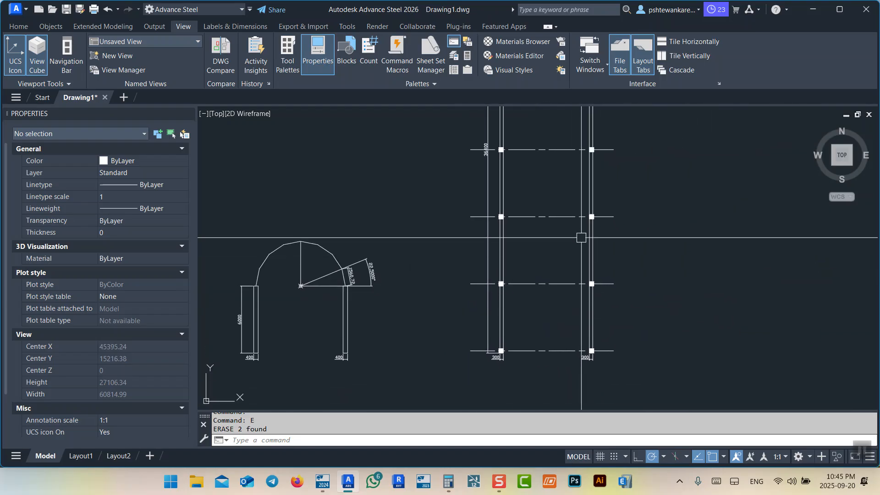
pyautogui.scroll(-3, 561, 290)
pyautogui.moveTo(516, 222); pyautogui.dragTo(500, 274, button='middle')
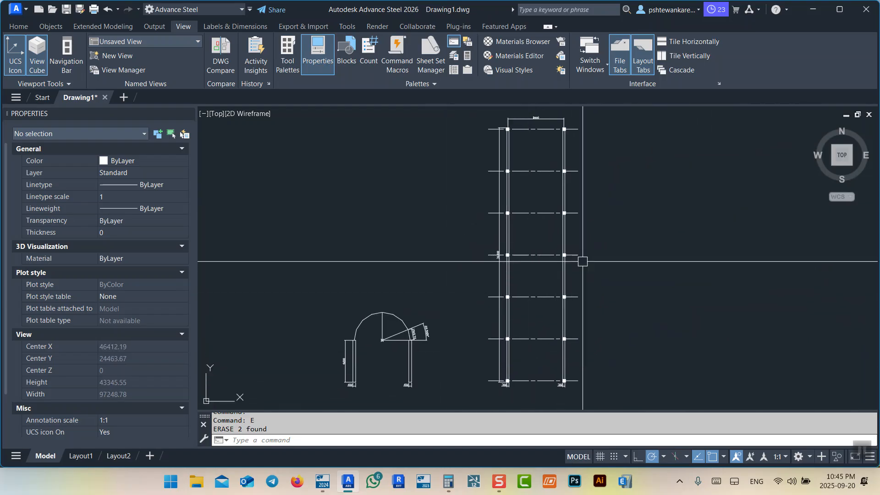
pyautogui.scroll(6, 591, 380)
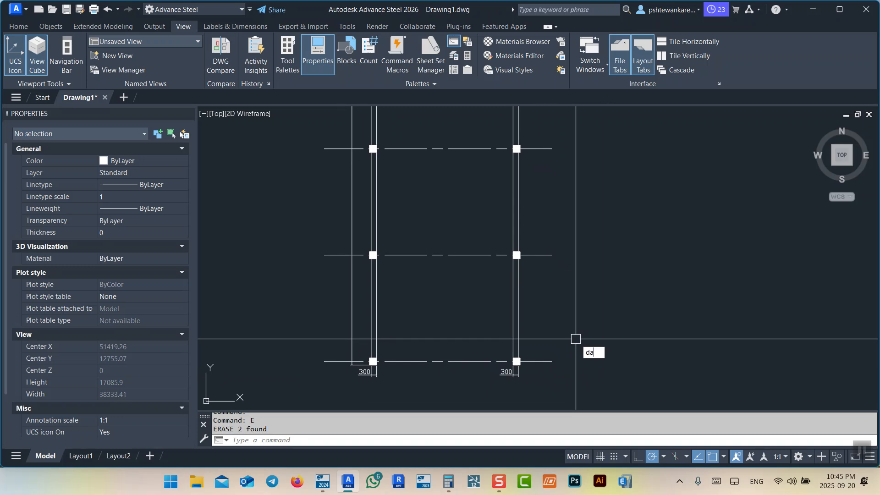
pyautogui.press('Return')
pyautogui.click(551, 361)
pyautogui.click(551, 255)
pyautogui.click(571, 277)
pyautogui.moveTo(596, 313); pyautogui.dragTo(604, 300, button='middle')
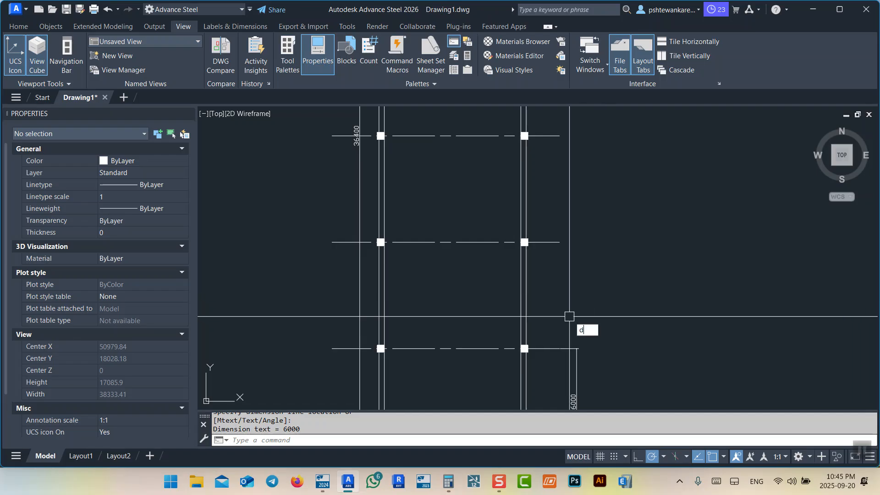
# Continue the dimension chain bay by bay along the right ends of the grid lines up to the topmost grid line
pyautogui.write('o')
pyautogui.press('Return')
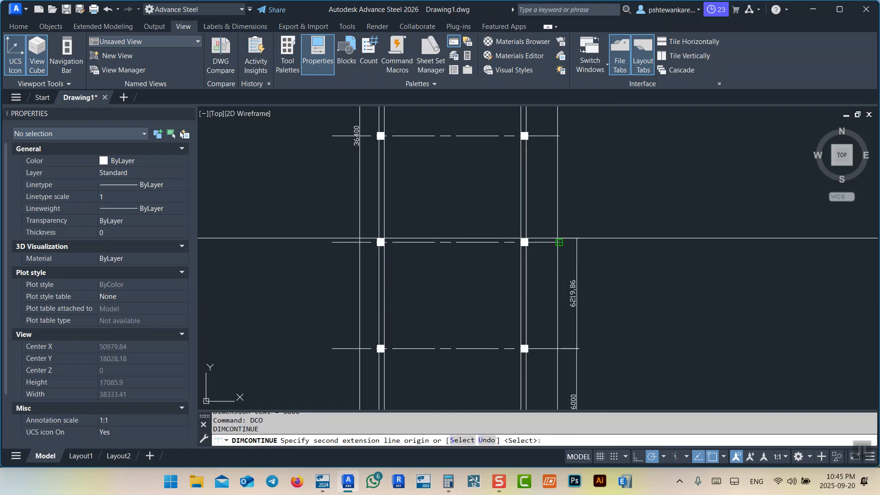
pyautogui.moveTo(572, 279); pyautogui.dragTo(612, 260, button='middle')
pyautogui.click(600, 224)
pyautogui.moveTo(611, 160); pyautogui.dragTo(622, 272, button='middle')
pyautogui.click(611, 228)
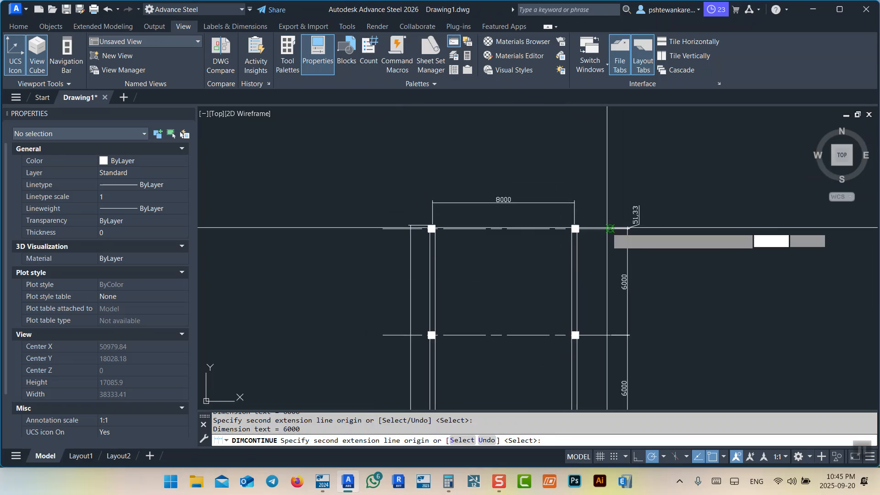
pyautogui.press('Escape')
# Add an aligned dimension between the two bottom columns of the plan, placed below the 300 dimensions
pyautogui.scroll(-6, 609, 191)
pyautogui.scroll(4, 607, 337)
pyautogui.moveTo(621, 251); pyautogui.dragTo(625, 310, button='middle')
pyautogui.scroll(-2, 589, 335)
pyautogui.moveTo(588, 377); pyautogui.dragTo(576, 242, button='middle')
pyautogui.scroll(6, 537, 287)
pyautogui.moveTo(504, 269); pyautogui.dragTo(508, 319, button='middle')
pyautogui.write('da')
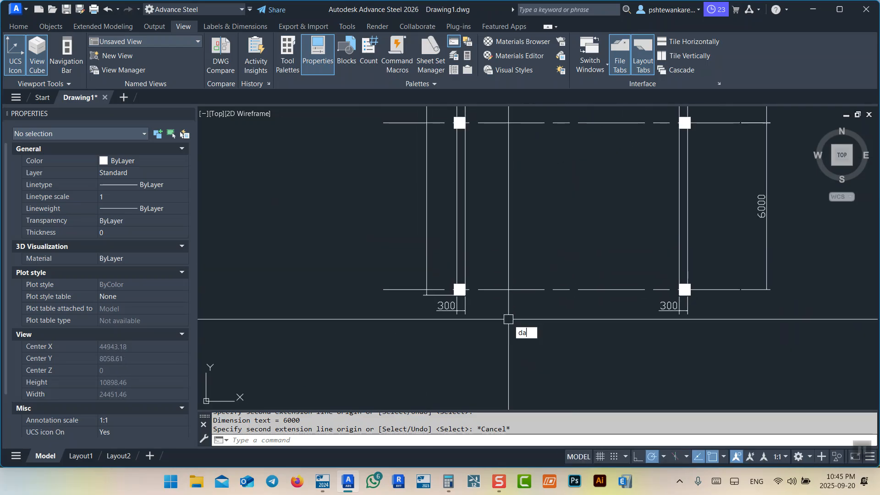
pyautogui.press('Return')
pyautogui.scroll(2, 473, 299)
pyautogui.click(460, 294)
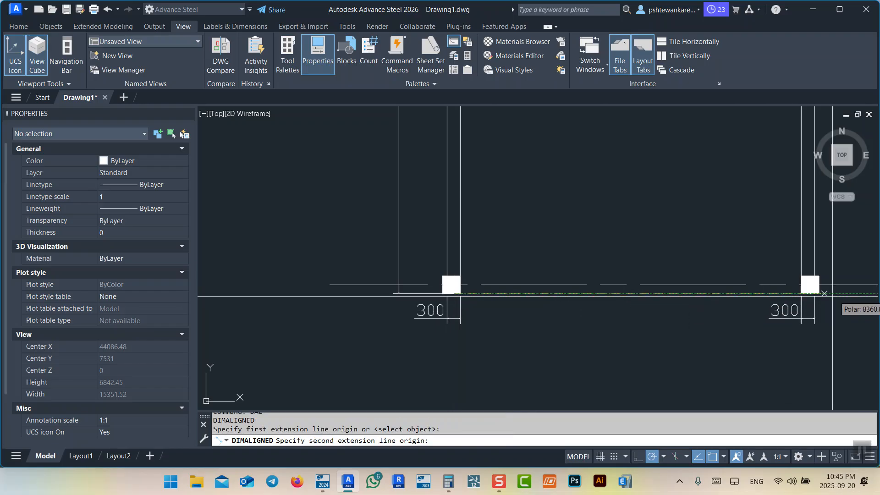
pyautogui.click(814, 293)
pyautogui.scroll(-2, 806, 325)
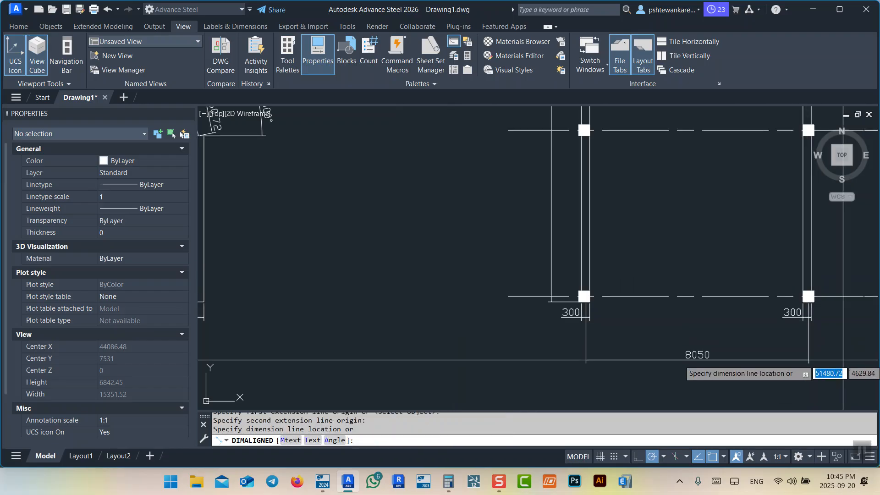
pyautogui.click(827, 337)
# Stretch the left origin of the bottom column spacing dimension to the midpoint of the left column's lower edge
pyautogui.click(789, 321)
pyautogui.scroll(5, 790, 264)
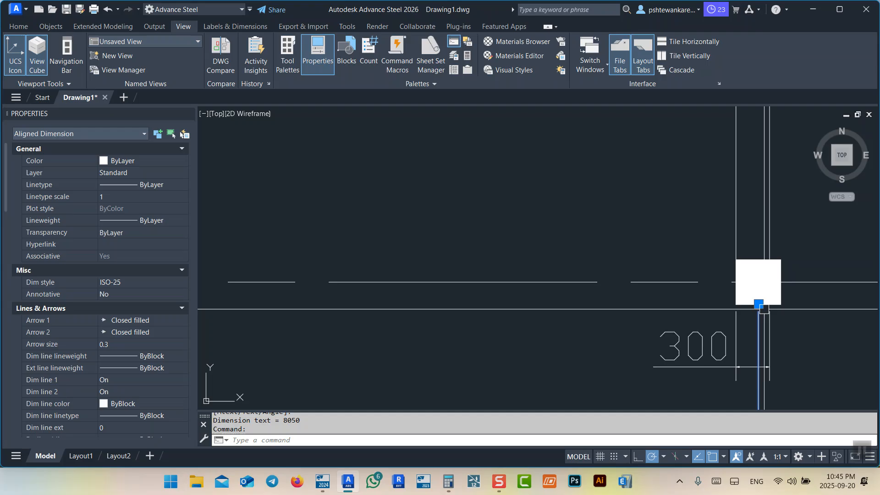
pyautogui.scroll(-4, 733, 293)
pyautogui.press('Escape')
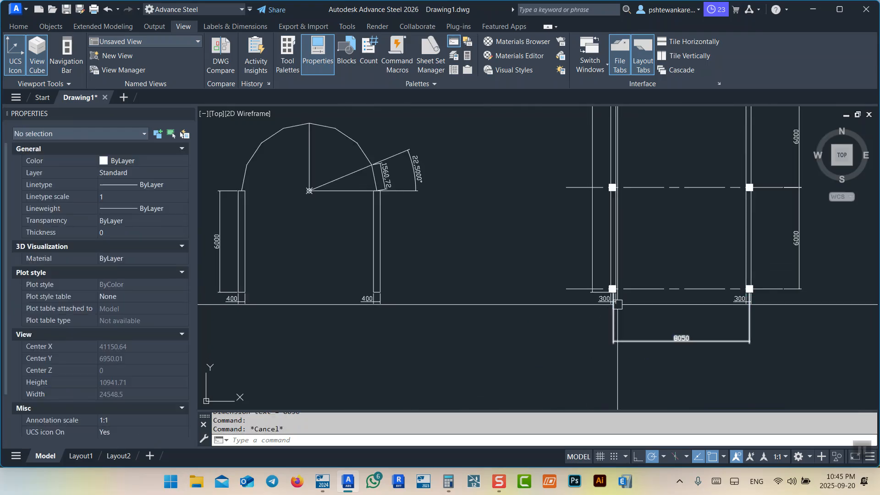
pyautogui.scroll(3, 594, 335)
pyautogui.click(594, 336)
pyautogui.scroll(3, 596, 257)
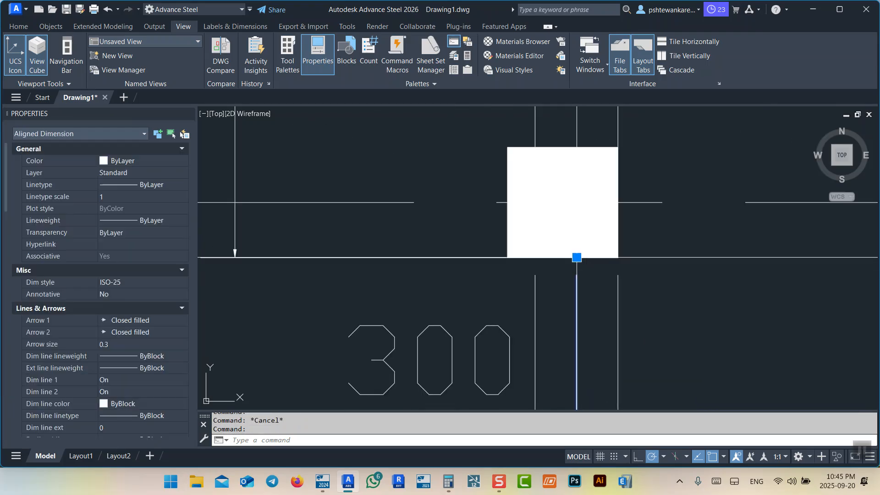
pyautogui.click(576, 257)
pyautogui.scroll(-4, 576, 257)
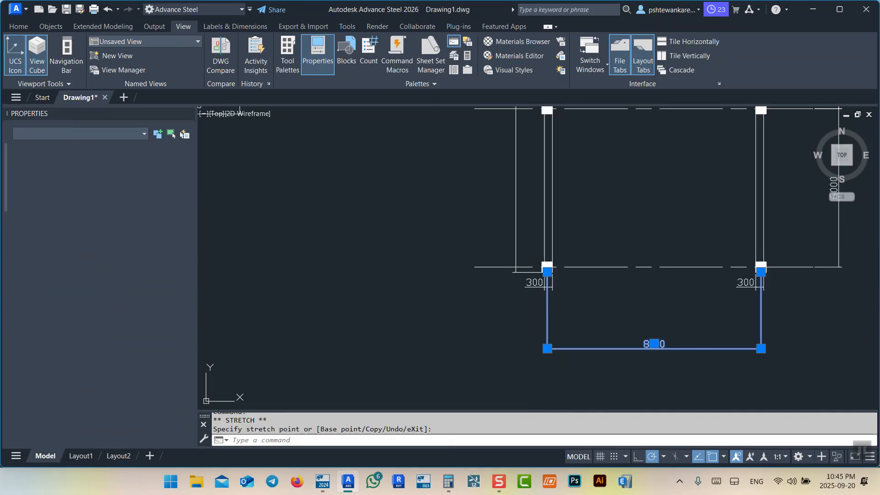
pyautogui.press('Escape')
pyautogui.scroll(1, 759, 308)
pyautogui.click(762, 312)
pyautogui.scroll(6, 769, 242)
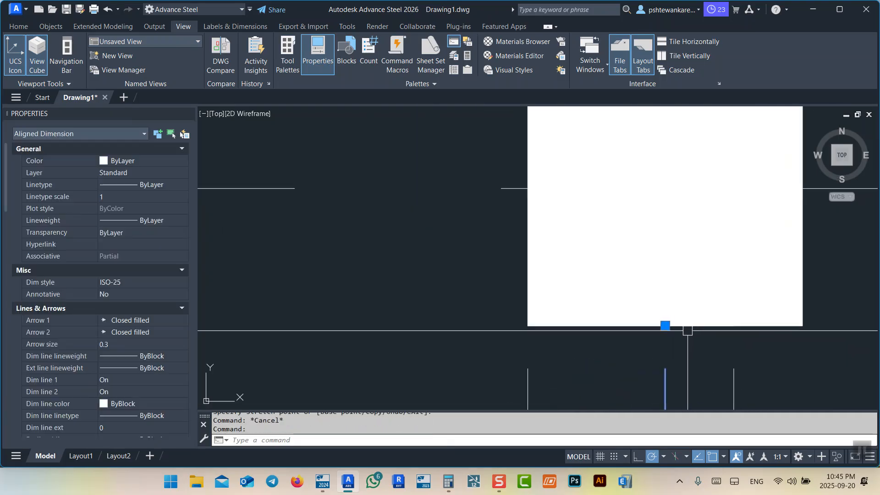
pyautogui.click(665, 325)
pyautogui.press('Escape')
pyautogui.scroll(-6, 678, 330)
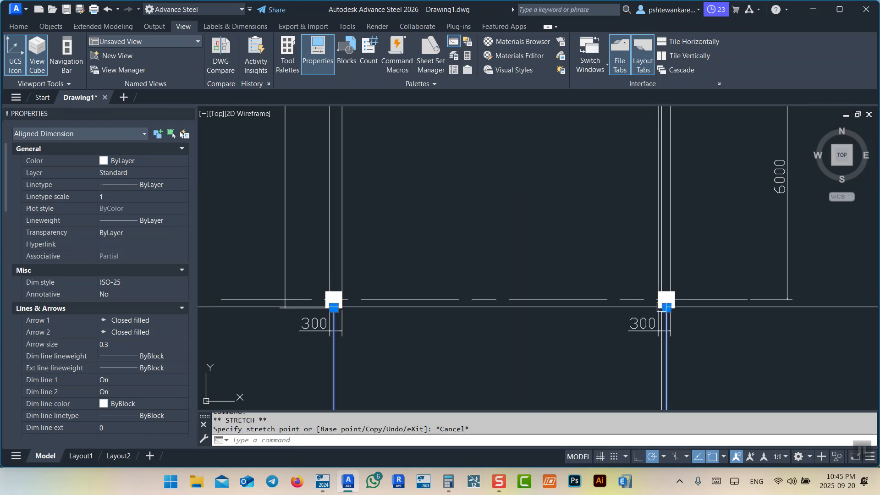
pyautogui.press('Escape')
# Stretch the right column row, with its walls, grid line ends and dimensions, 100 to the left
pyautogui.scroll(-5, 467, 325)
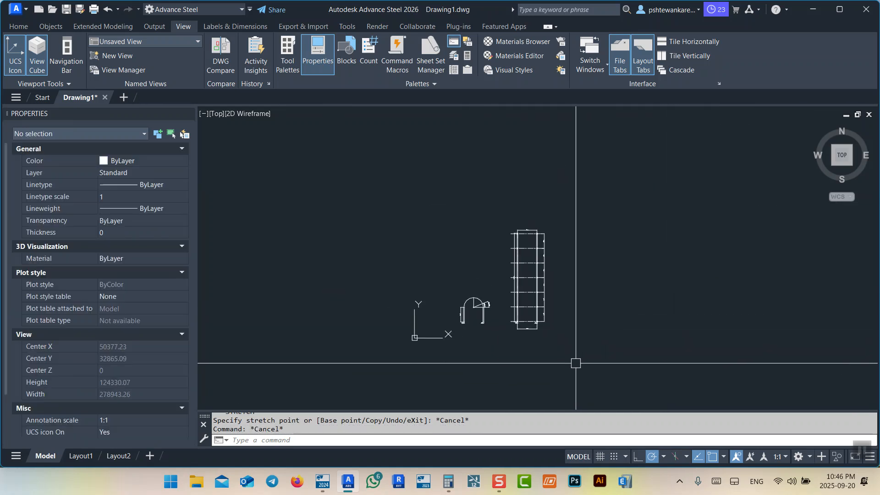
pyautogui.click(576, 362)
pyautogui.click(532, 199)
pyautogui.scroll(4, 532, 199)
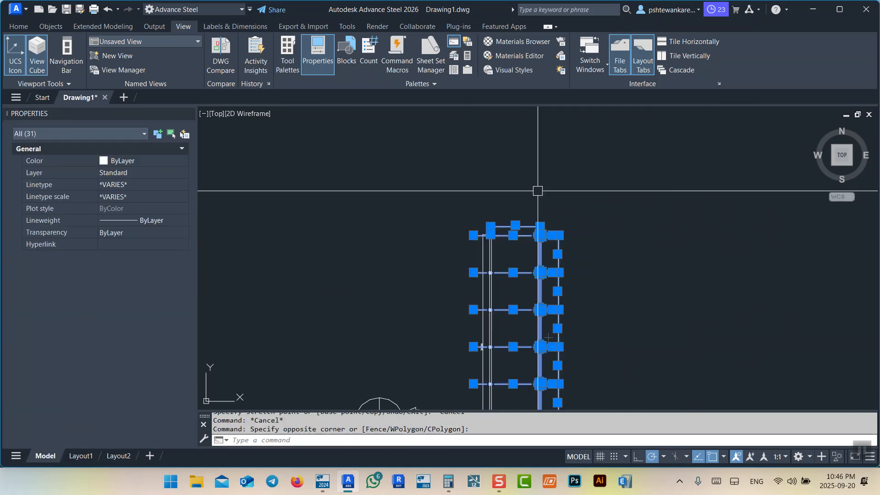
pyautogui.press('Return')
pyautogui.click(556, 187)
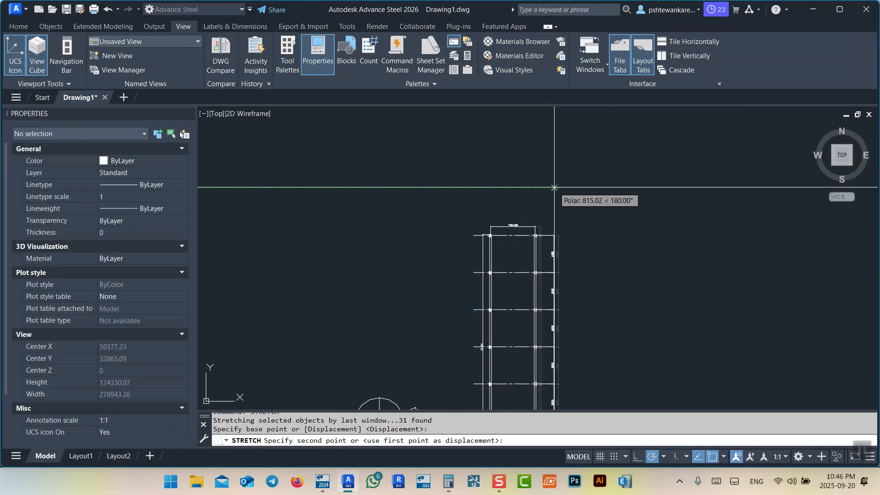
pyautogui.write('100')
pyautogui.press('Return')
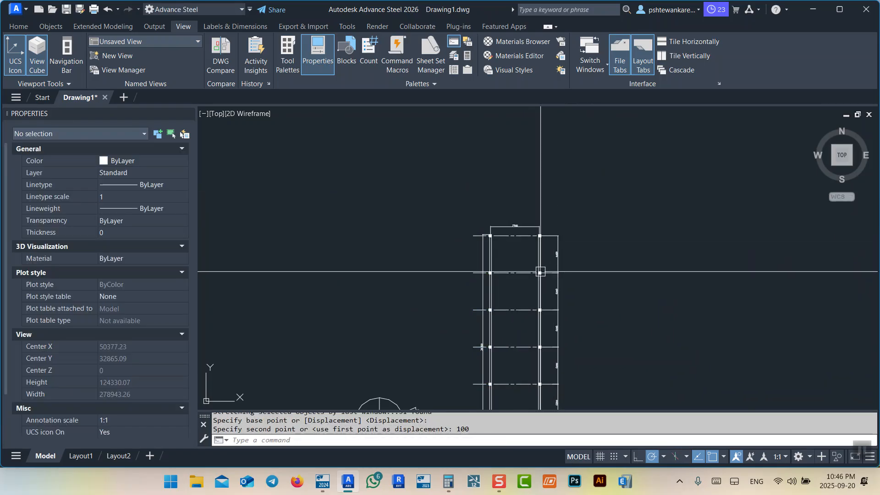
# Examine the bottom column spacing dimension, the arch elevation and the whole column plan
pyautogui.scroll(2, 527, 210)
pyautogui.scroll(4, 515, 359)
pyautogui.scroll(3, 520, 286)
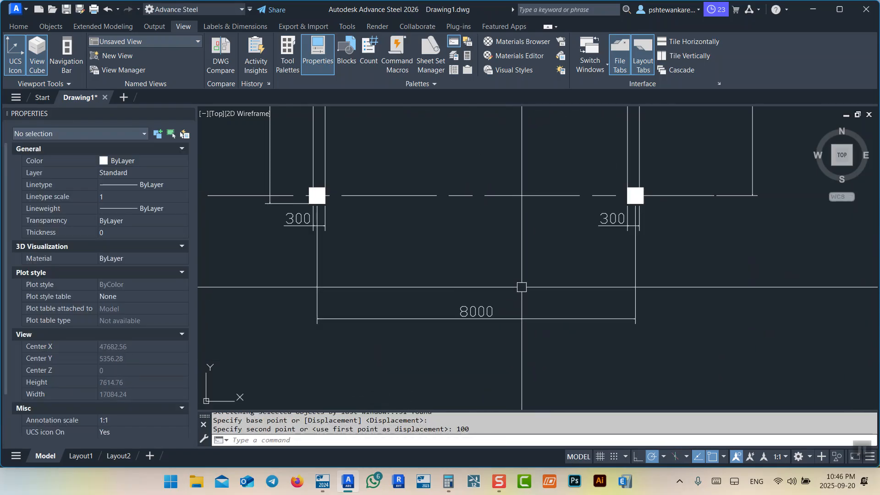
pyautogui.scroll(-4, 567, 307)
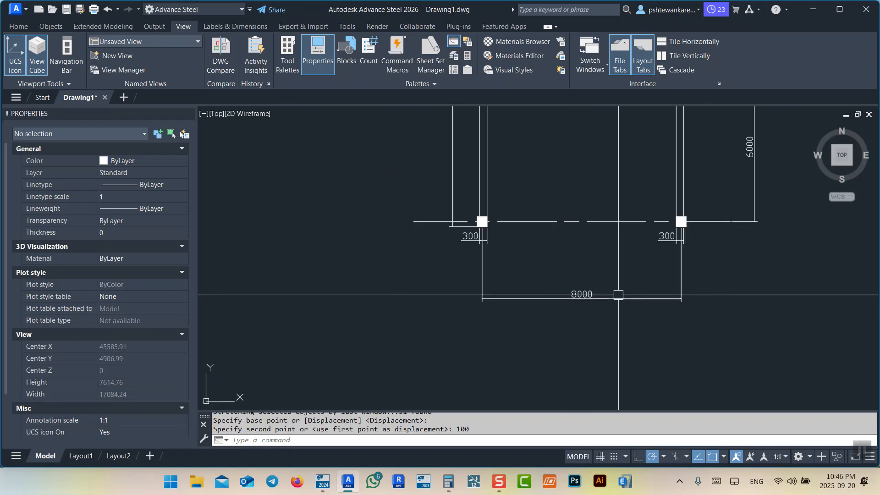
pyautogui.moveTo(332, 258); pyautogui.dragTo(374, 297, button='middle')
pyautogui.scroll(3, 580, 297)
pyautogui.scroll(-3, 577, 346)
pyautogui.scroll(-4, 596, 362)
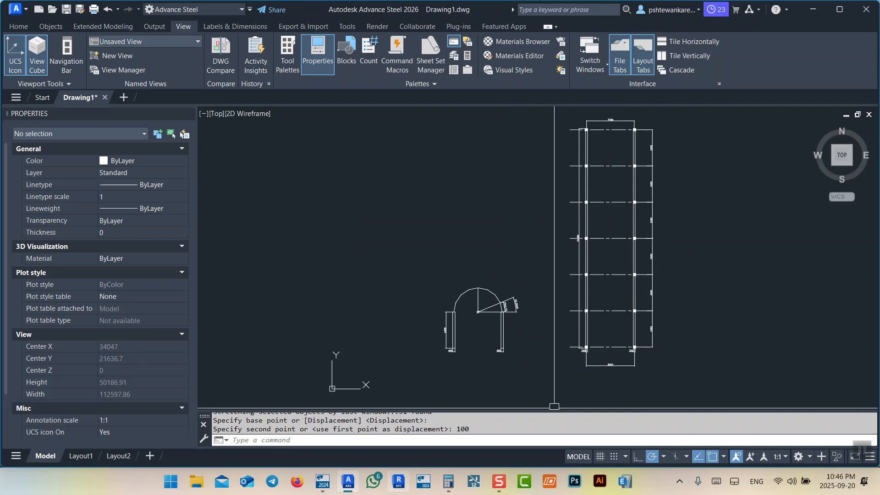
# Switch to Tekla Structures and set the rectangular grid's X coordinates to 0.00 7*6000.00 and Y coordinates to 0.00 8000
pyautogui.click(323, 481)
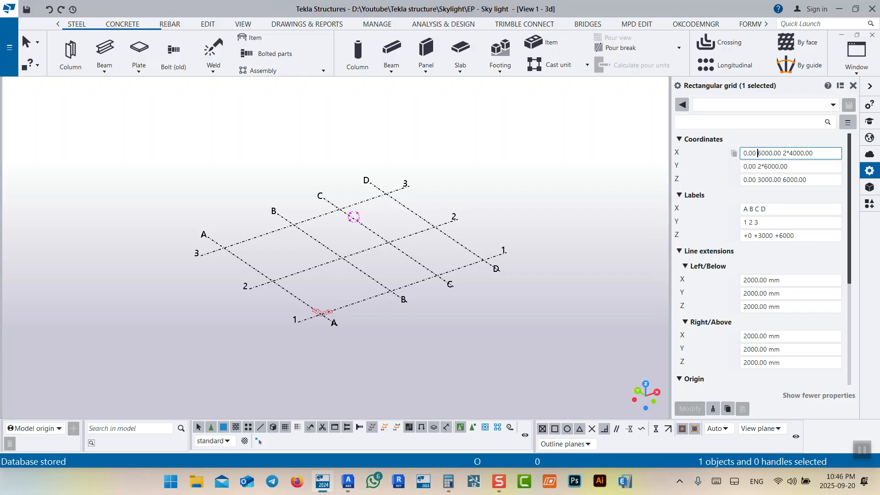
pyautogui.moveTo(819, 153); pyautogui.dragTo(788, 153)
pyautogui.press('BackSpace')
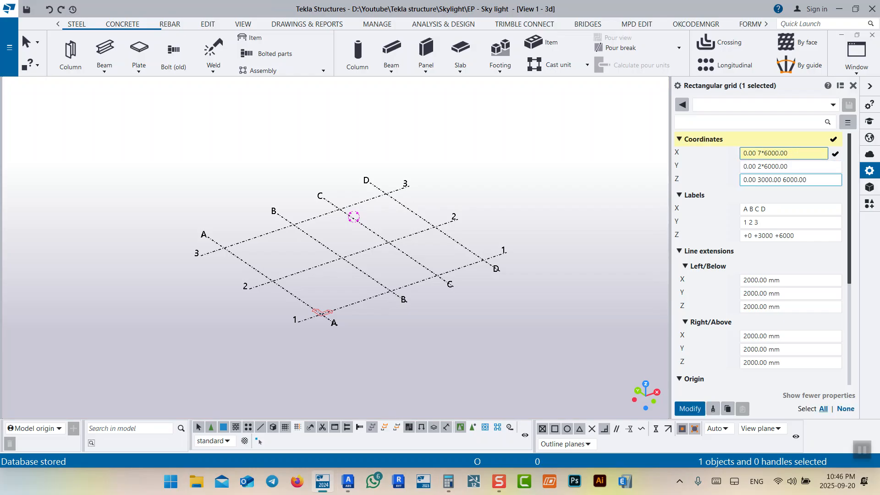
pyautogui.moveTo(788, 166); pyautogui.dragTo(764, 166)
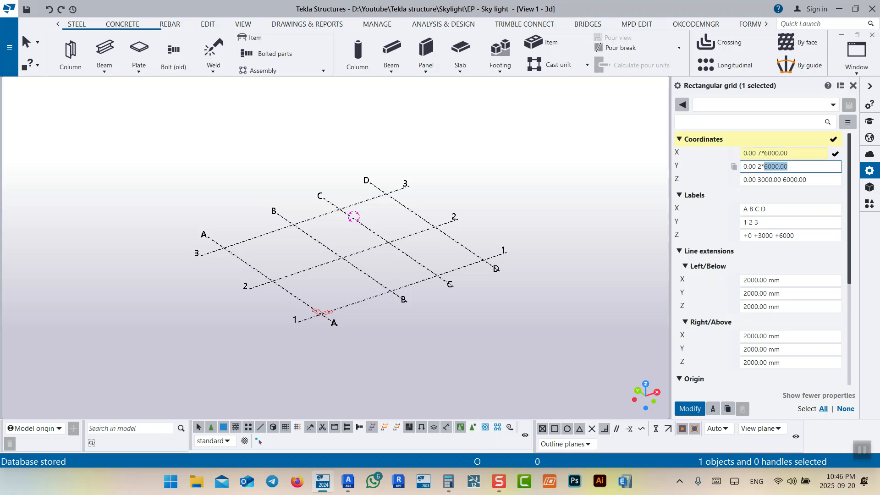
pyautogui.write('80')
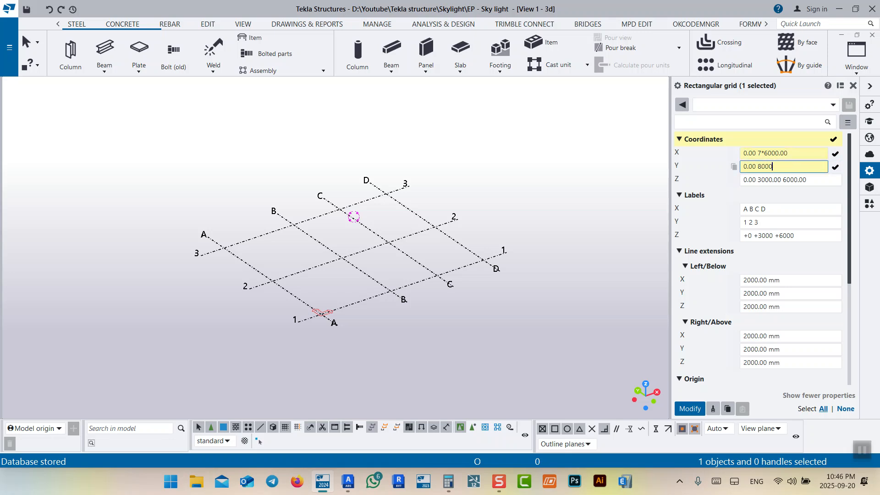
# Extend the grid's X labels to A B C D E F G H I J and apply the grid changes
pyautogui.click(769, 209)
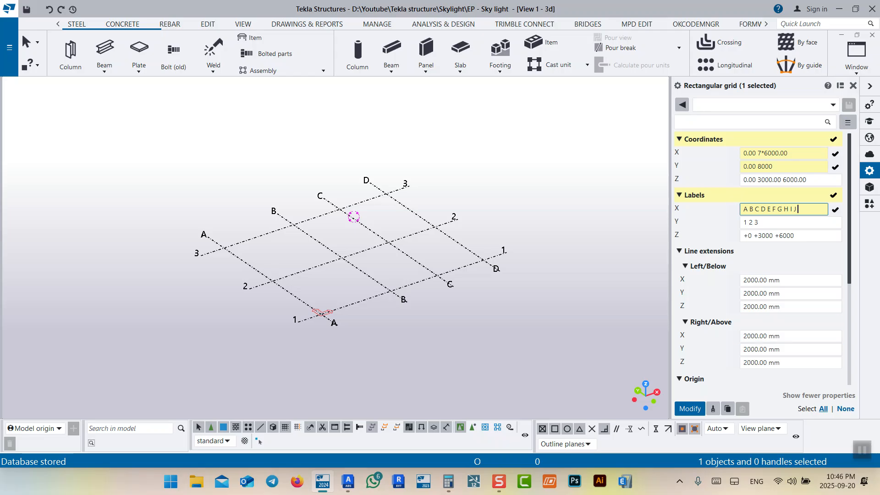
pyautogui.click(690, 408)
pyautogui.moveTo(354, 216); pyautogui.dragTo(185, 258, button='middle')
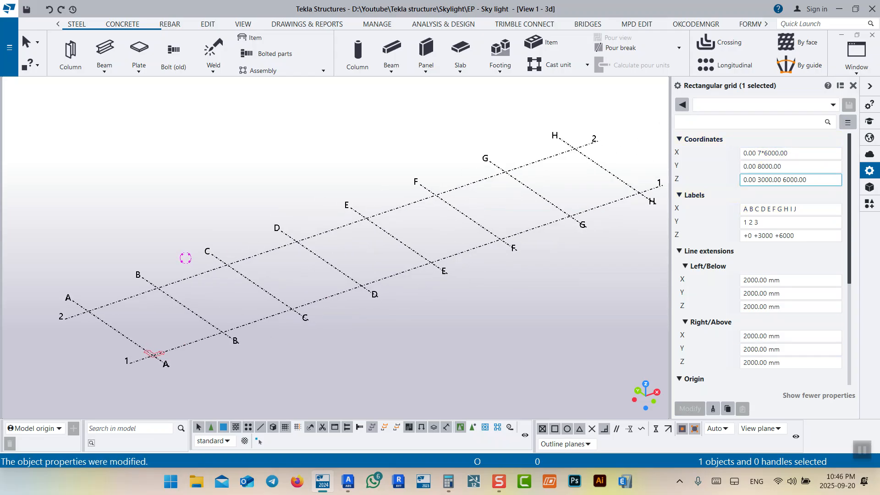
# Swap the grid spacings by setting the Y coordinates to 0.00 7*6000 and the X coordinates to 0.00 8000
pyautogui.moveTo(785, 167); pyautogui.dragTo(756, 167)
pyautogui.press('BackSpace')
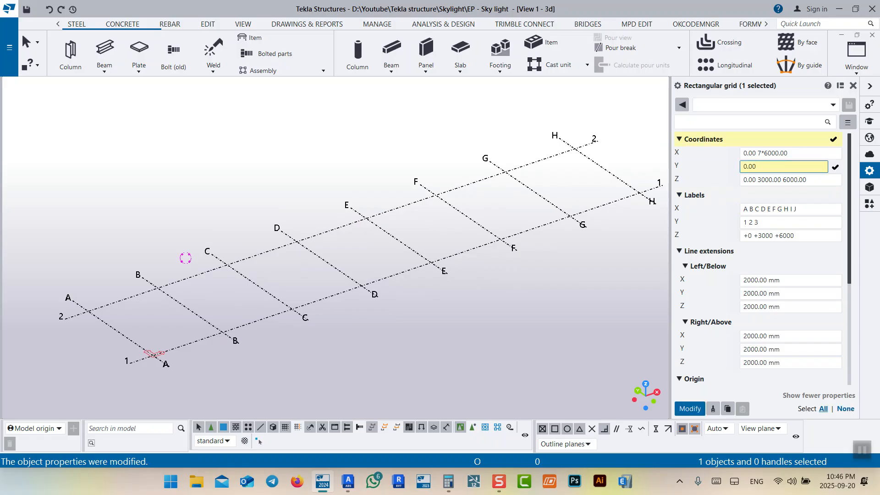
pyautogui.write('7*6000')
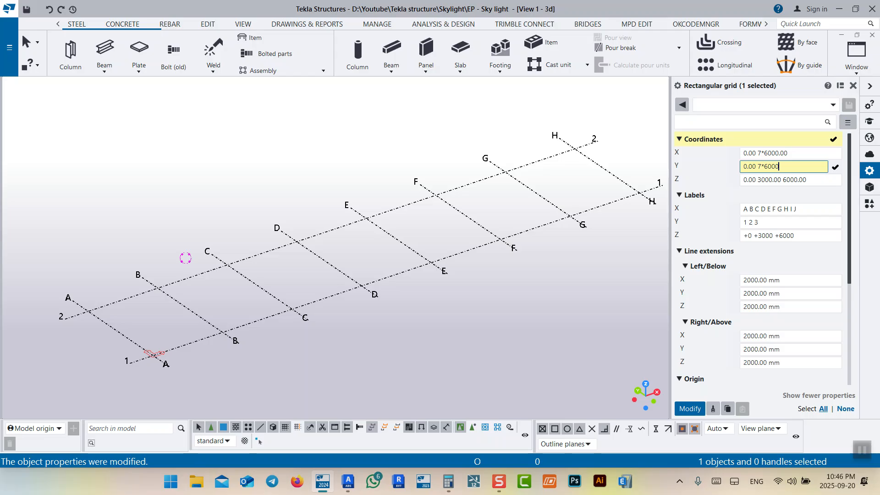
pyautogui.moveTo(787, 153); pyautogui.dragTo(760, 153)
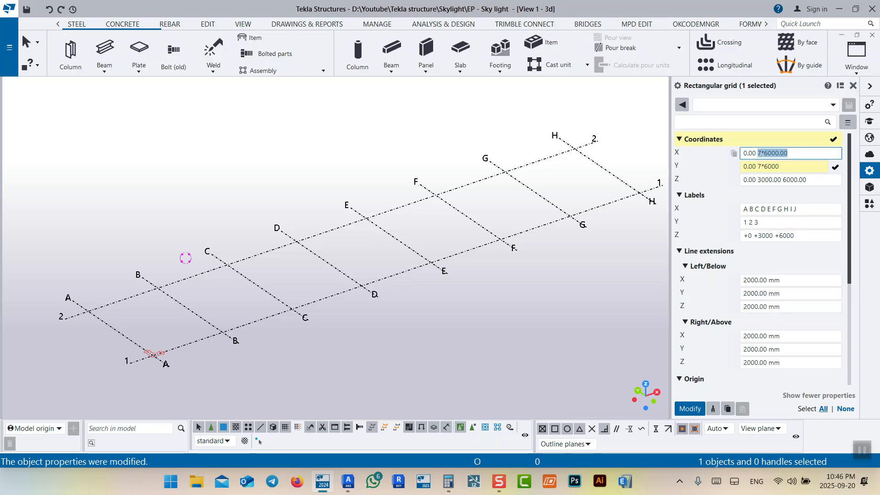
pyautogui.write('8000')
# Extend the grid's Y labels to 1 2 3 4 5 6 7 8 and apply the modified grid
pyautogui.click(743, 223)
pyautogui.write('4 5 6 7 8')
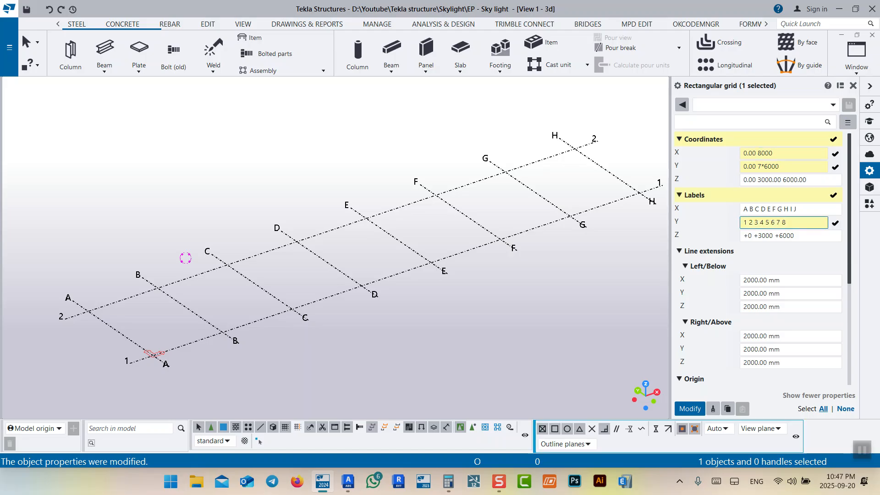
pyautogui.press('Return')
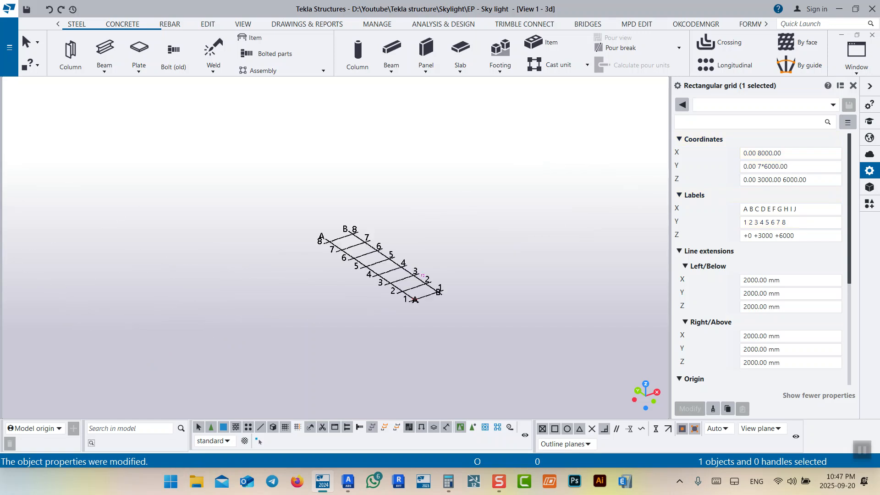
# Examine the arch section and column plan in the Advance Steel drawing, and return to Tekla Structures
pyautogui.scroll(5, 362, 267)
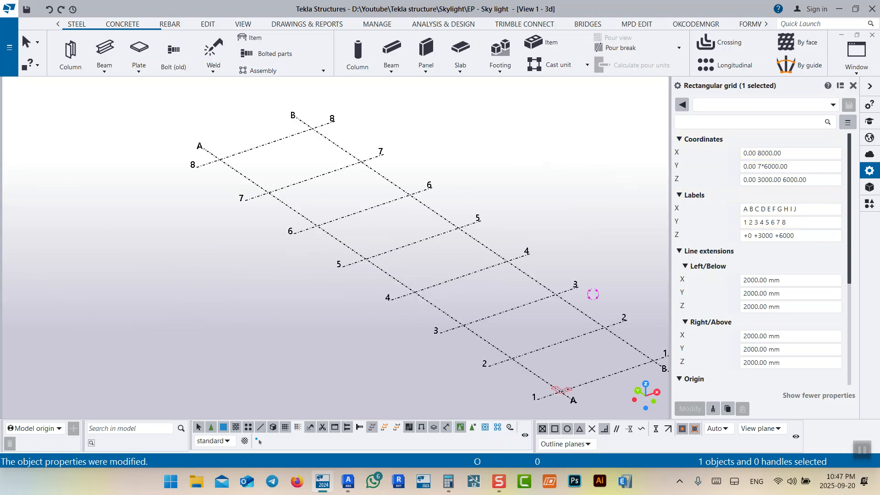
pyautogui.moveTo(592, 294); pyautogui.dragTo(501, 191, button='middle')
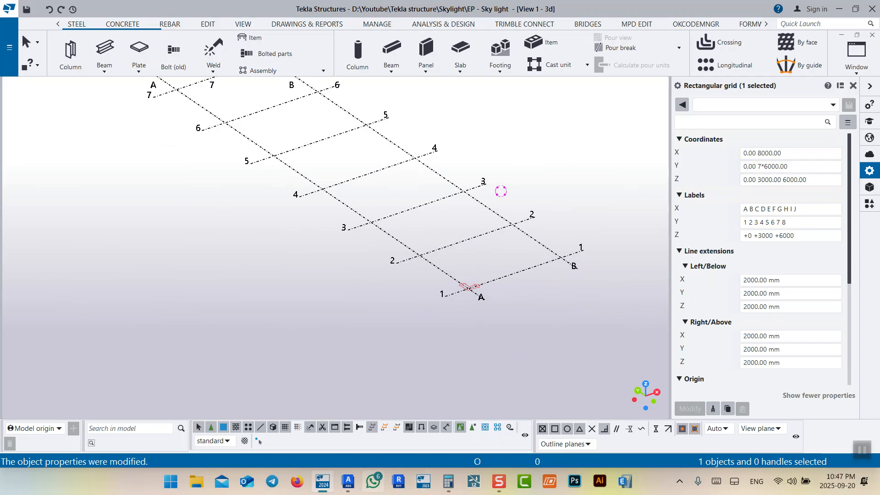
pyautogui.click(353, 378)
pyautogui.scroll(5, 612, 327)
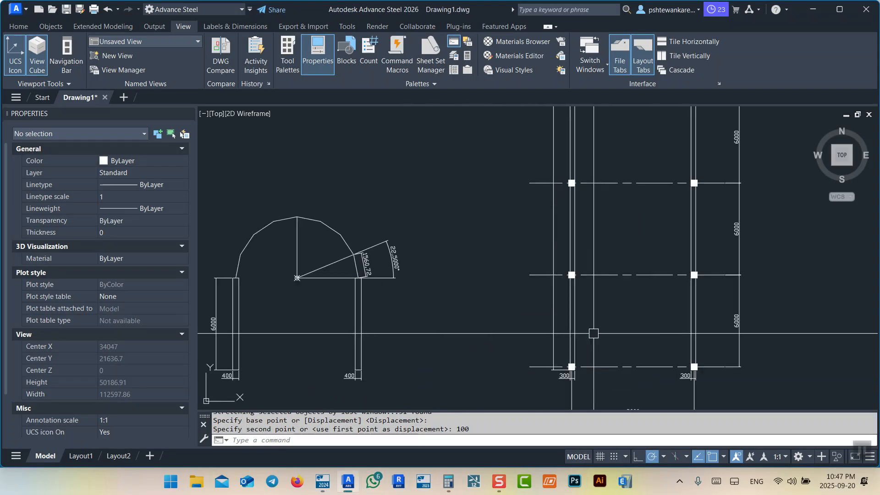
pyautogui.hotkey('alt', 'Tab')
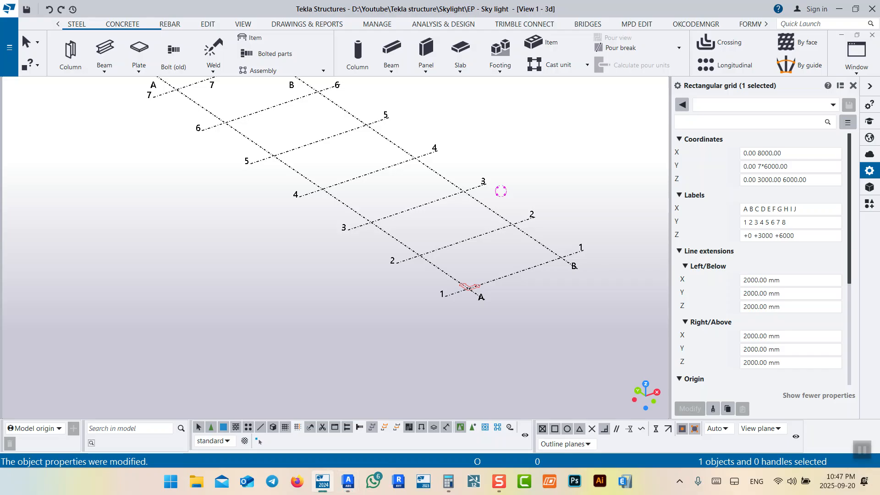
# Place a concrete column at grid intersection A-1 and end the column command
pyautogui.click(122, 24)
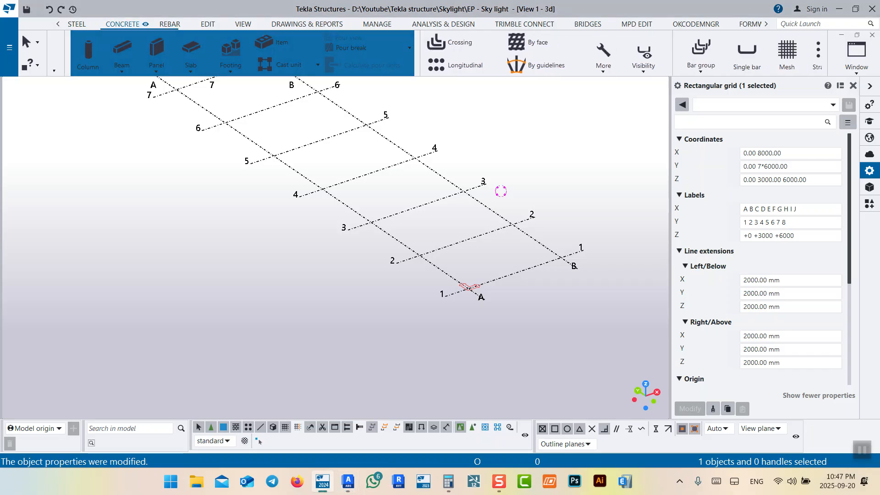
pyautogui.click(71, 51)
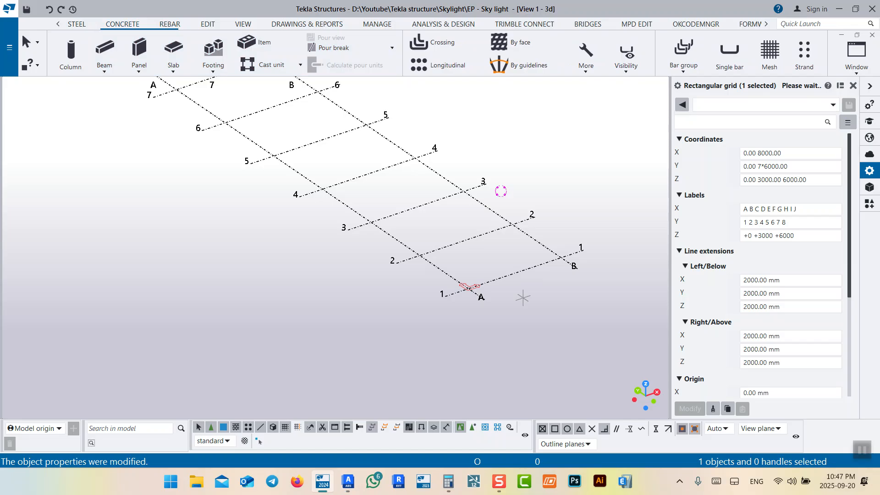
pyautogui.scroll(5, 470, 286)
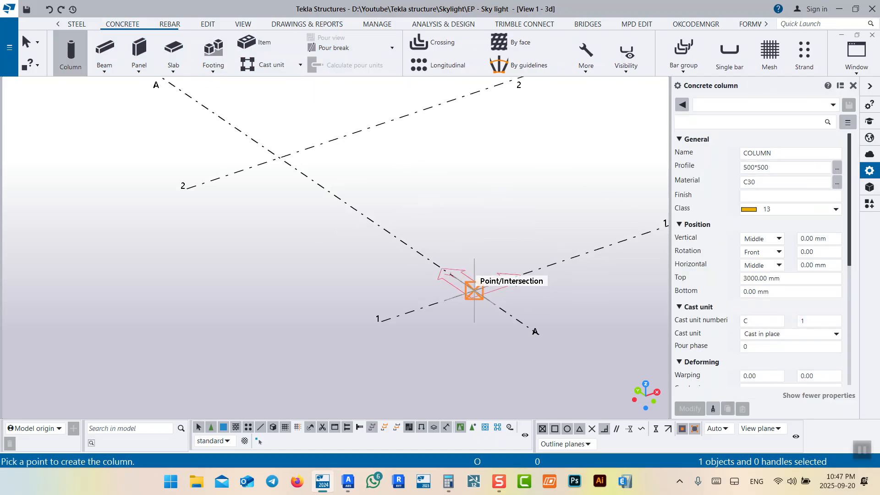
pyautogui.click(475, 290)
pyautogui.rightClick(526, 187)
pyautogui.click(559, 195)
# Remove the 3000 level from the grid, leaving Z coordinates 0.00 6000.00 and Z labels +0 +6000, and apply the changes
pyautogui.scroll(-5, 499, 177)
pyautogui.click(499, 177)
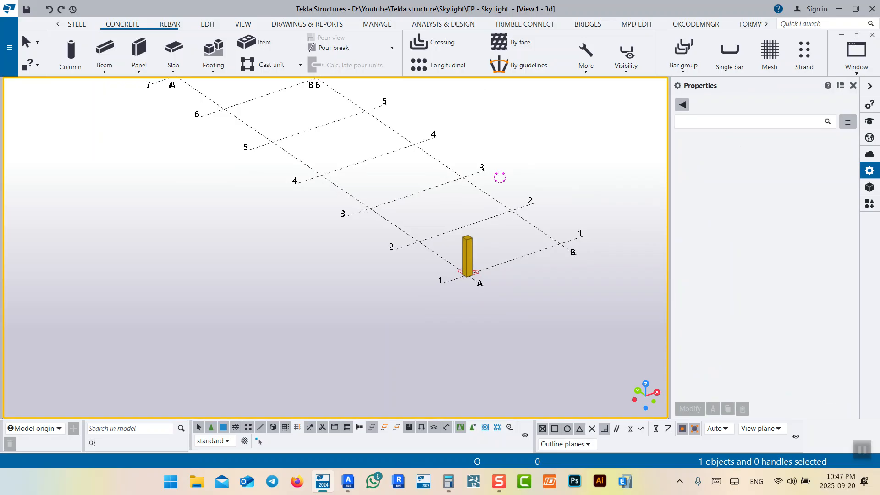
pyautogui.scroll(5, 558, 246)
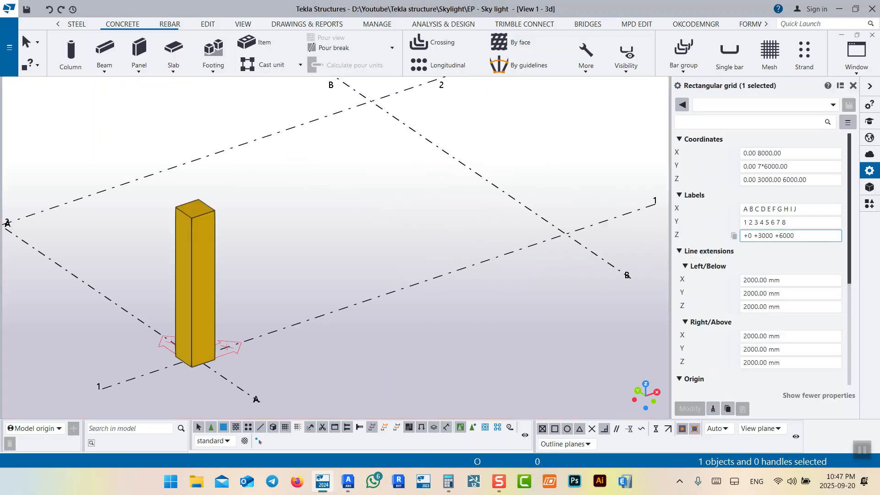
pyautogui.doubleClick(765, 235)
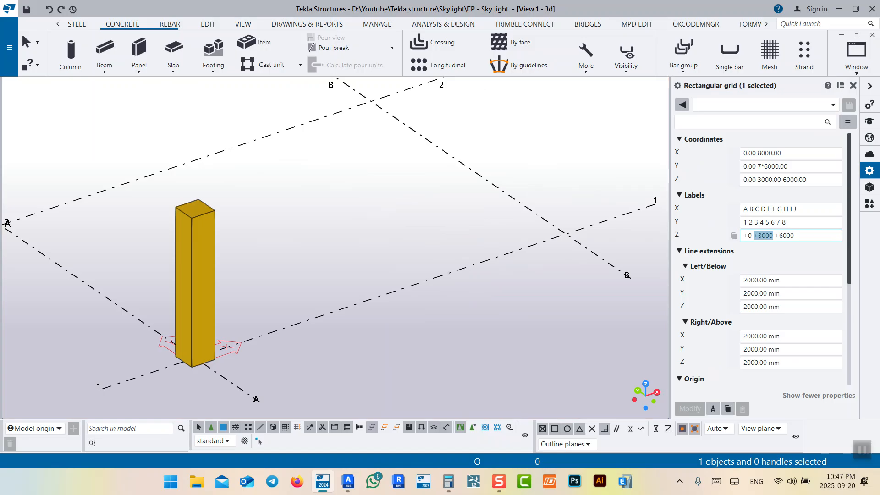
pyautogui.press('BackSpace')
pyautogui.moveTo(781, 180); pyautogui.dragTo(761, 180)
pyautogui.press('BackSpace')
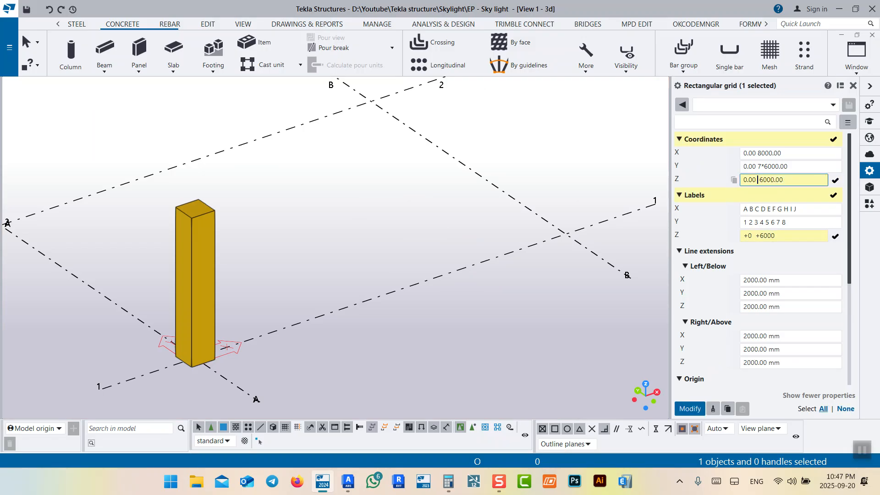
pyautogui.click(690, 408)
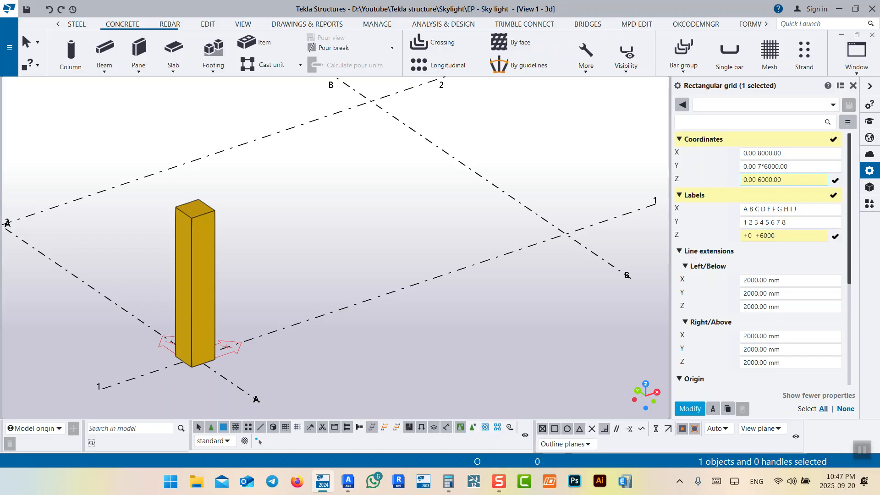
# Set the profile of the concrete column at A-1 to 400*400 and apply it
pyautogui.scroll(-2, 501, 267)
pyautogui.scroll(1, 458, 269)
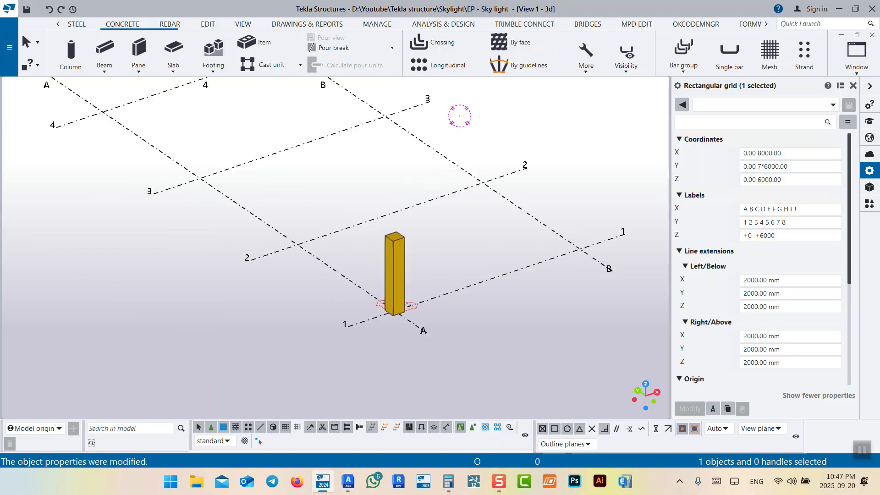
pyautogui.click(394, 277)
pyautogui.click(744, 167)
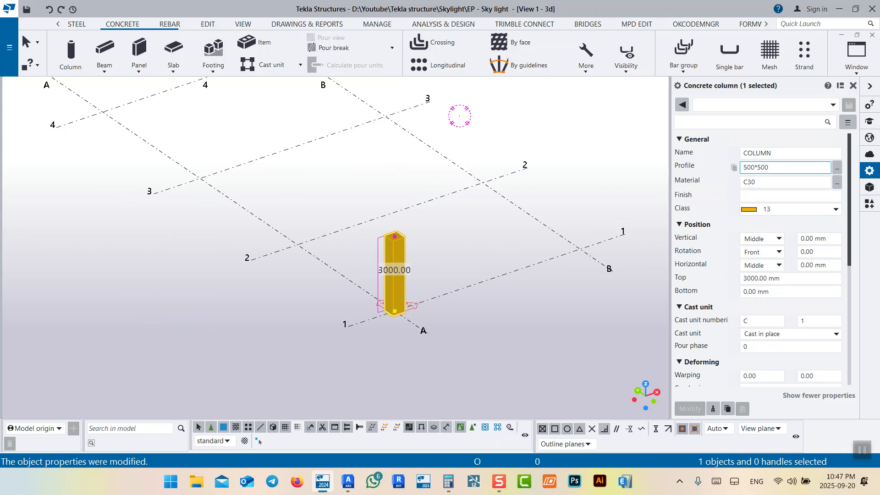
pyautogui.write('4')
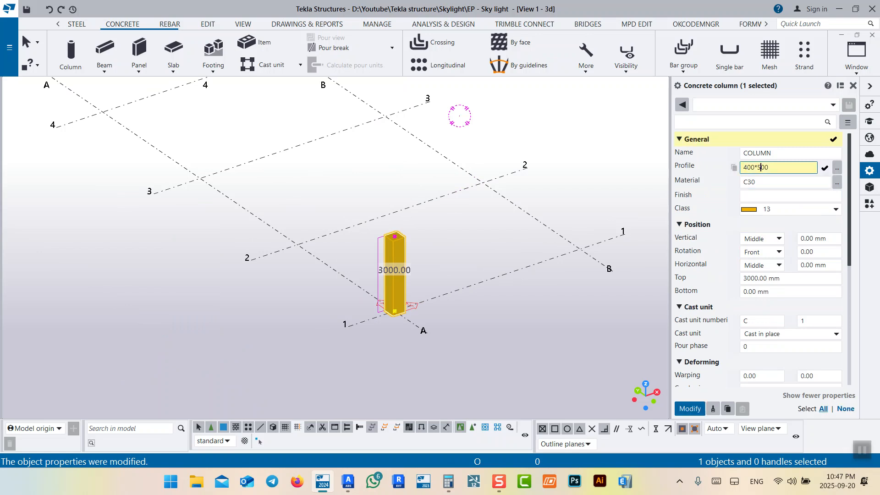
pyautogui.moveTo(757, 168); pyautogui.dragTo(761, 167)
pyautogui.write('4')
pyautogui.click(689, 408)
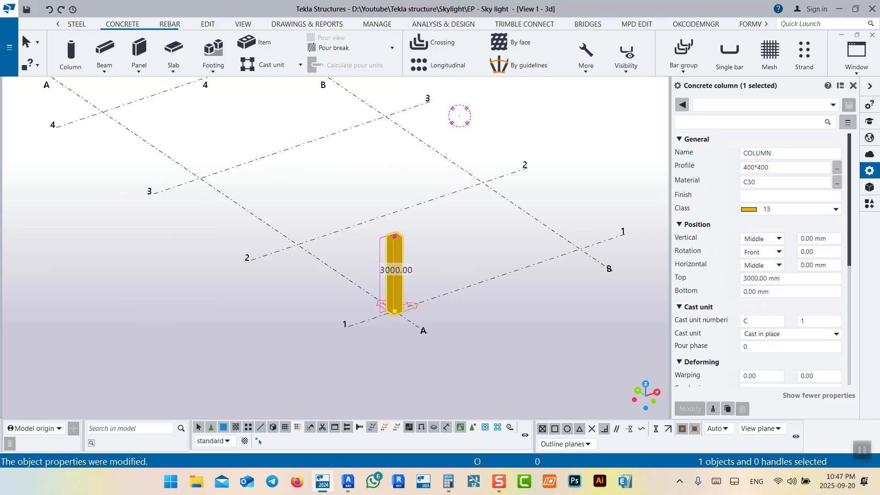
# Place 400*400 concrete columns at B-1 and at both grid A and grid B on gridlines 2, 3 and 4
pyautogui.click(541, 321)
pyautogui.click(70, 53)
pyautogui.click(580, 249)
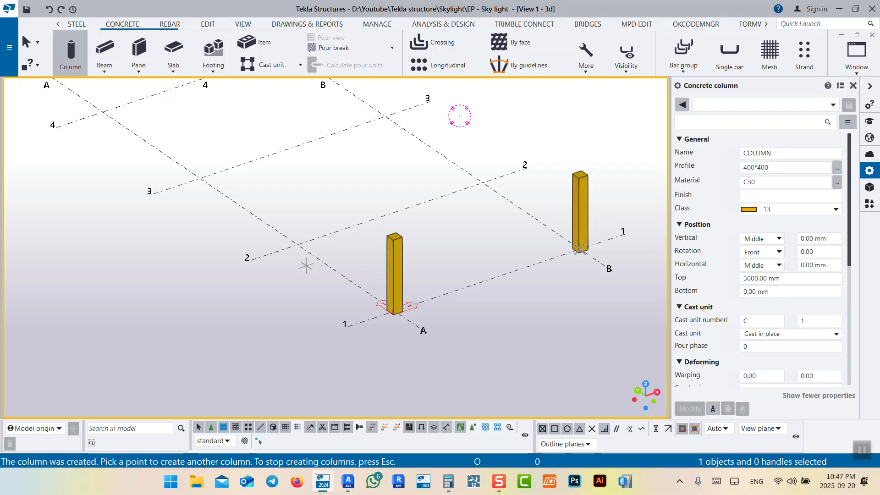
pyautogui.click(295, 244)
pyautogui.click(482, 182)
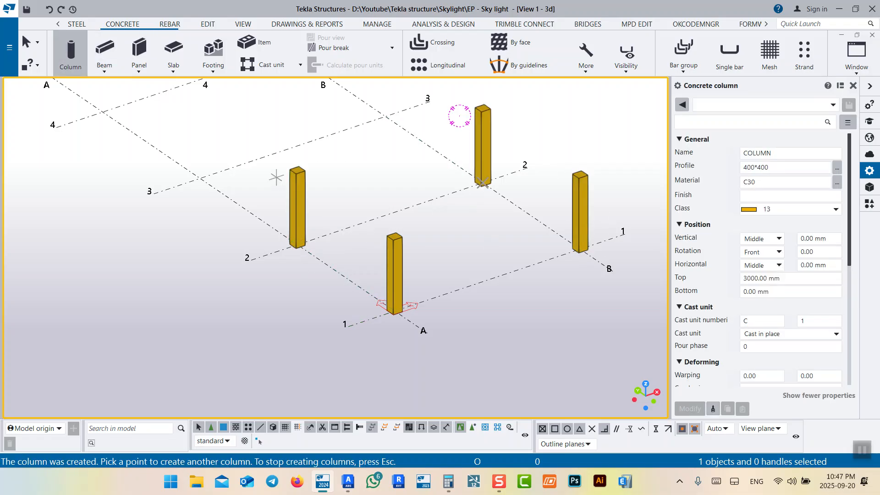
pyautogui.moveTo(480, 114); pyautogui.dragTo(530, 192, button='middle')
pyautogui.click(273, 260)
pyautogui.click(458, 197)
pyautogui.moveTo(297, 192); pyautogui.dragTo(405, 254, button='middle')
pyautogui.click(285, 251)
pyautogui.scroll(-3, 285, 251)
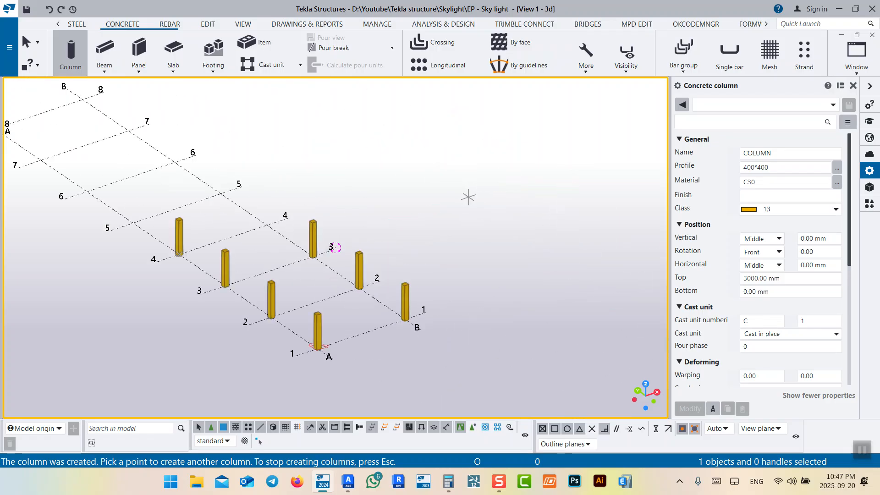
pyautogui.click(266, 225)
# Add 400*400 concrete columns at grids A and B on gridlines 5 to 8 and end the column command
pyautogui.click(132, 223)
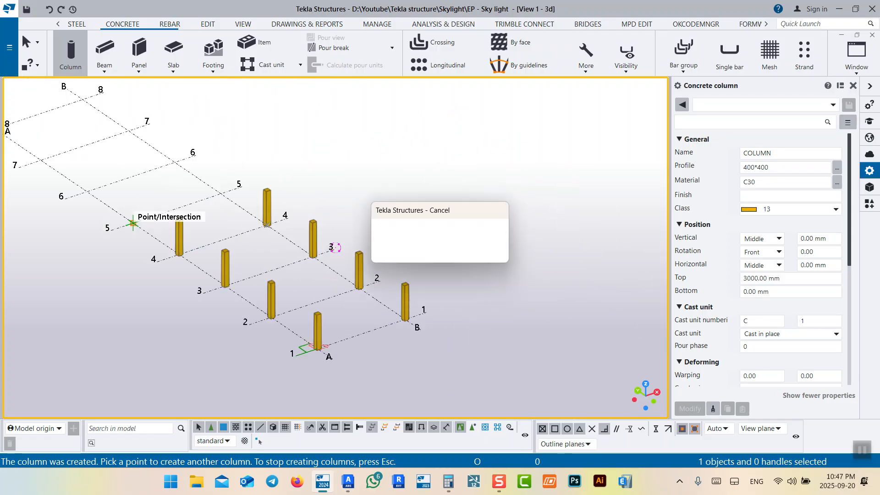
pyautogui.moveTo(133, 224); pyautogui.dragTo(171, 239, button='middle')
pyautogui.click(252, 213)
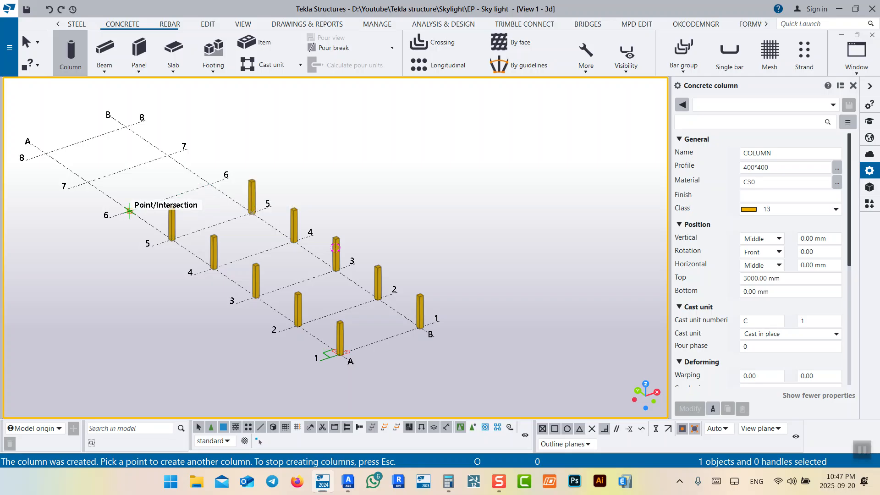
pyautogui.click(129, 211)
pyautogui.scroll(-1, 130, 211)
pyautogui.click(239, 202)
pyautogui.click(128, 200)
pyautogui.scroll(-1, 127, 199)
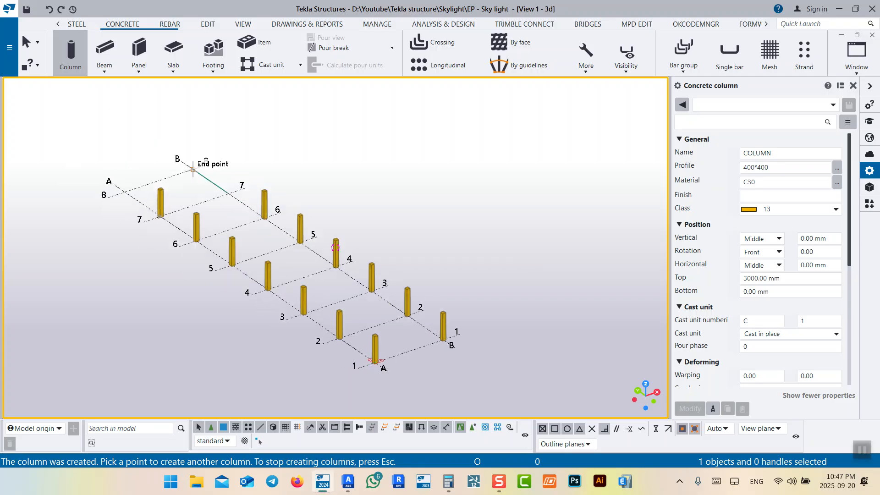
pyautogui.click(228, 193)
pyautogui.click(124, 192)
pyautogui.scroll(-1, 188, 172)
pyautogui.click(220, 186)
pyautogui.rightClick(293, 129)
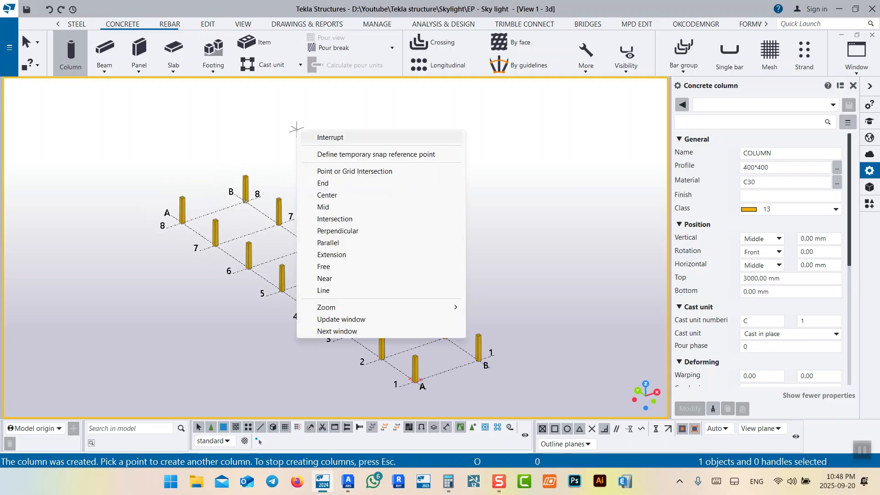
pyautogui.click(316, 136)
# Create a concrete beam along grid A between the column top centres at gridlines 8 and 1
pyautogui.click(104, 52)
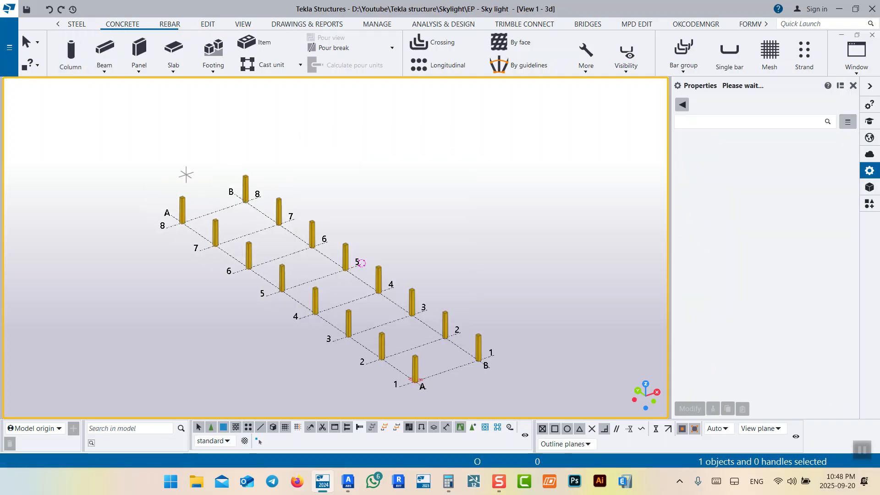
pyautogui.scroll(5, 186, 175)
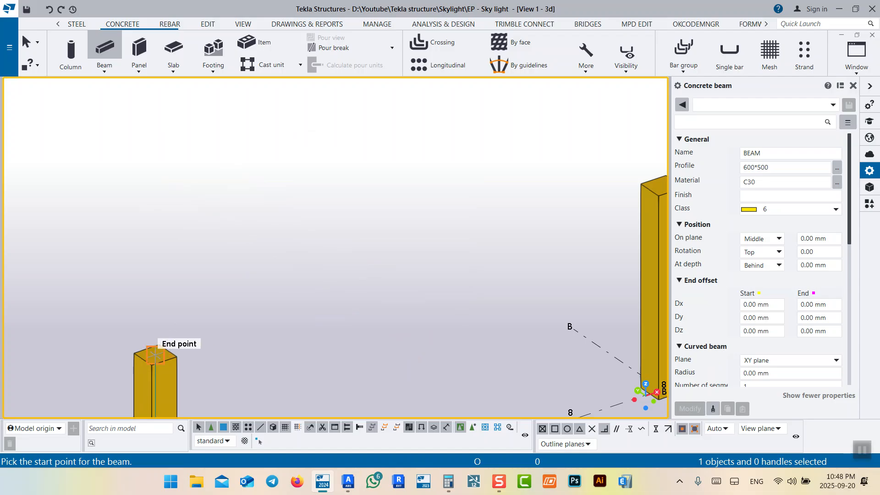
pyautogui.click(153, 353)
pyautogui.scroll(-2, 190, 196)
pyautogui.scroll(-3, 304, 295)
pyautogui.scroll(8, 293, 257)
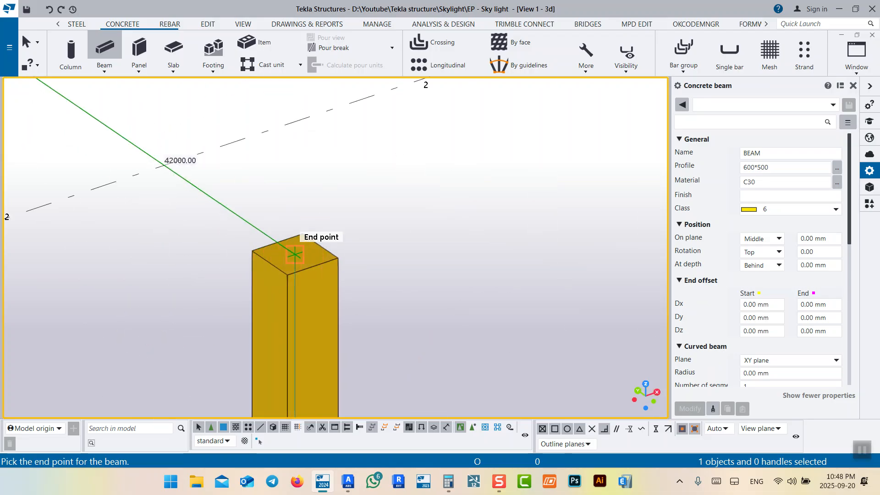
pyautogui.click(295, 254)
# Create a concrete beam along grid B across the column tops from gridline 1 to gridline 8, and end the beam command
pyautogui.scroll(-4, 295, 254)
pyautogui.scroll(3, 513, 153)
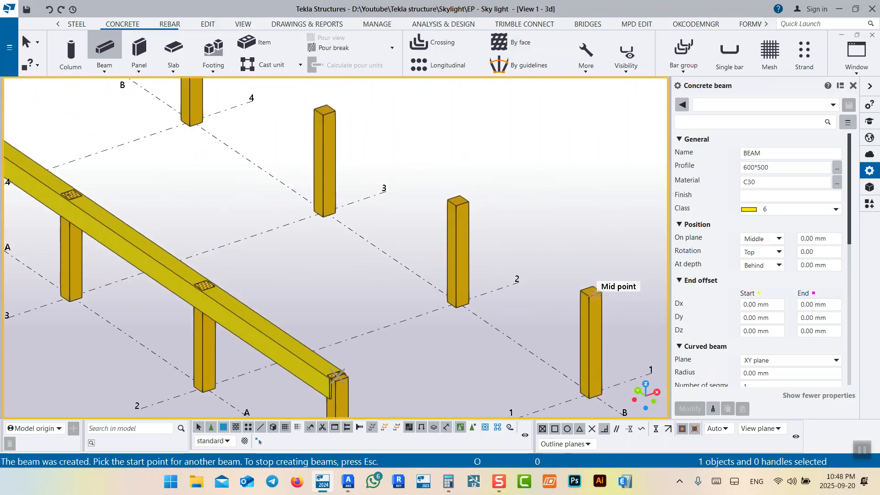
pyautogui.click(590, 292)
pyautogui.scroll(-5, 590, 291)
pyautogui.scroll(10, 472, 235)
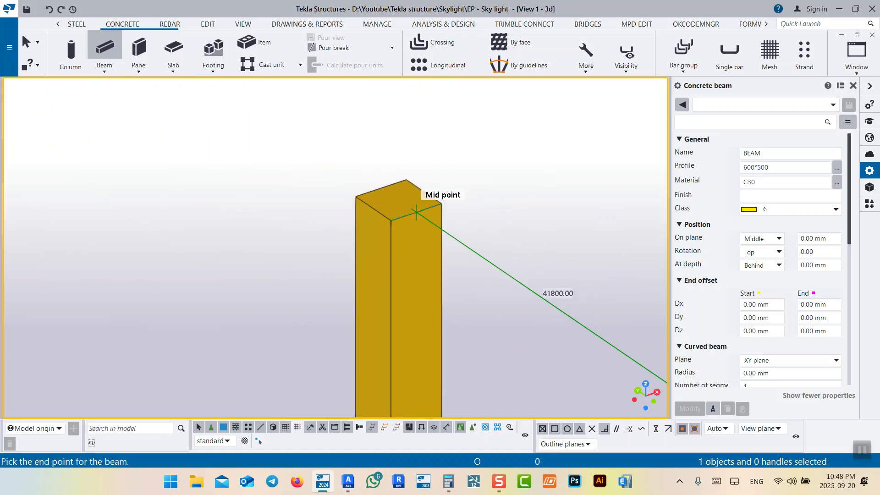
pyautogui.click(399, 199)
pyautogui.rightClick(295, 133)
pyautogui.click(316, 141)
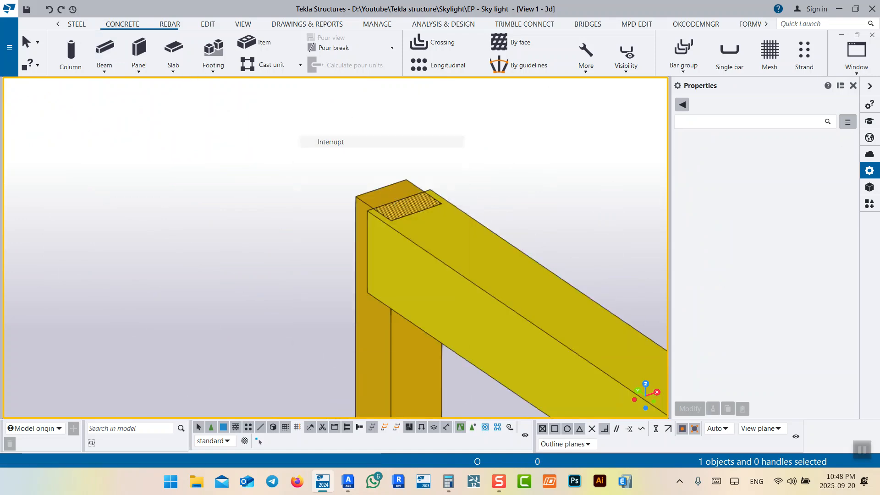
# Set the profile of both concrete beams along grids A and B to 600*400 and apply it
pyautogui.click(474, 239)
pyautogui.scroll(-5, 476, 180)
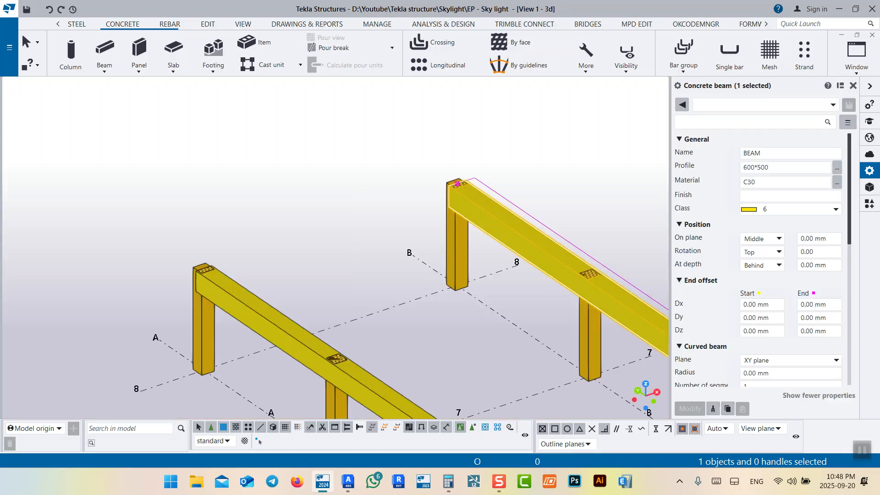
pyautogui.keyDown('ctrl'); pyautogui.click(300, 338); pyautogui.keyUp('ctrl')
pyautogui.moveTo(757, 167); pyautogui.dragTo(761, 167)
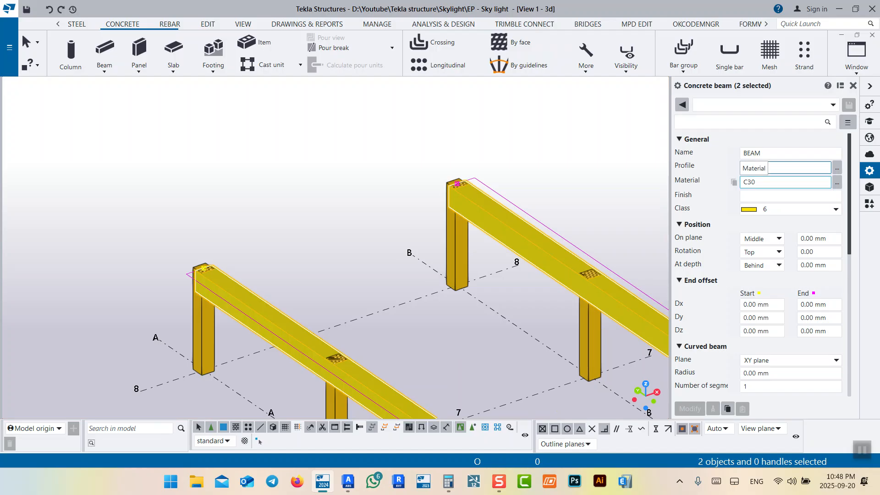
pyautogui.write('400')
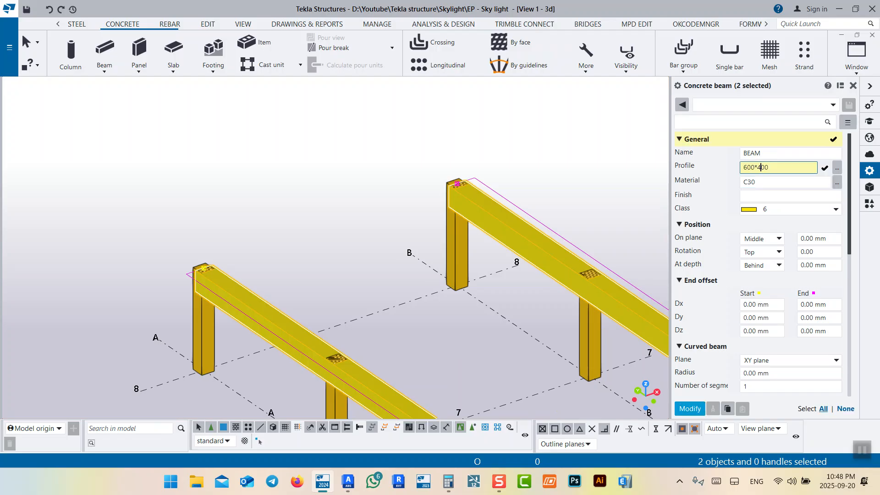
pyautogui.click(690, 409)
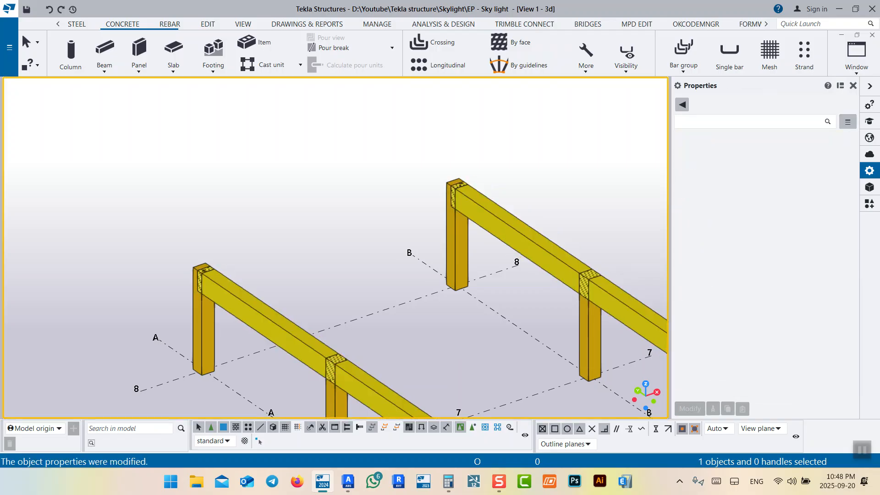
pyautogui.scroll(5, 219, 281)
pyautogui.scroll(-8, 321, 208)
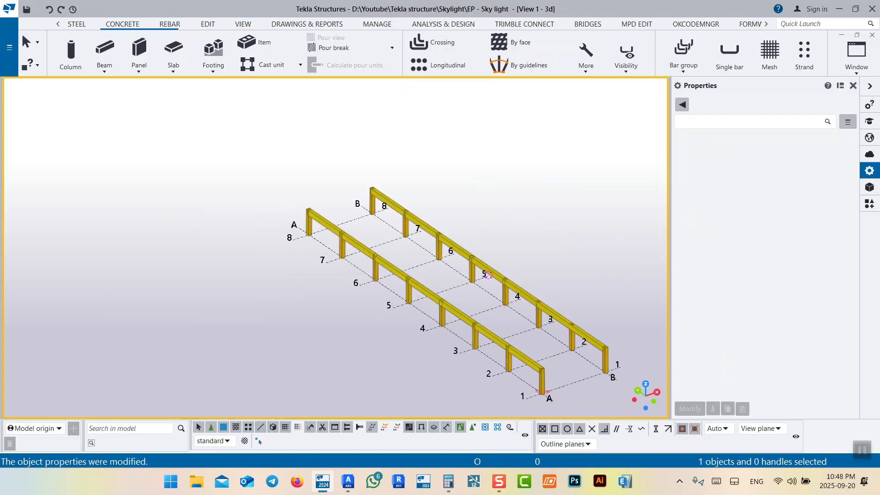
pyautogui.moveTo(321, 213); pyautogui.dragTo(289, 176, button='middle')
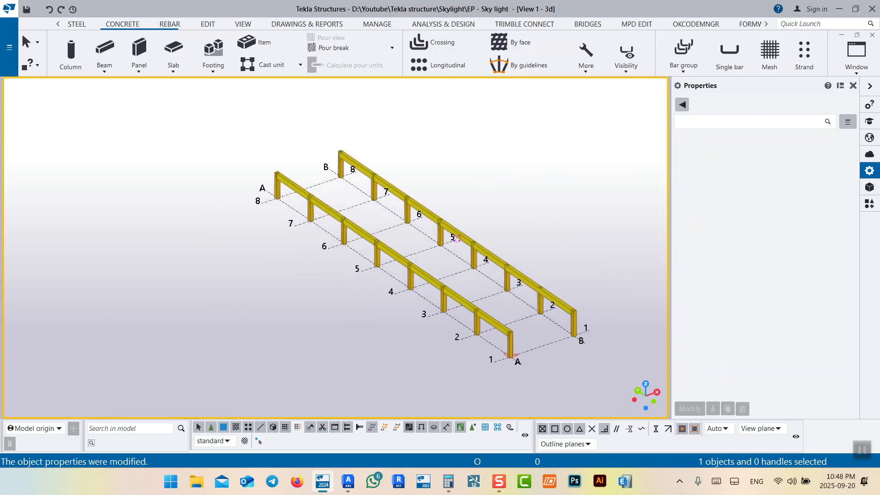
# Create views along all grid lines of the rectangular grid using the standard settings
pyautogui.moveTo(520, 332); pyautogui.dragTo(479, 291, button='middle')
pyautogui.scroll(3, 479, 291)
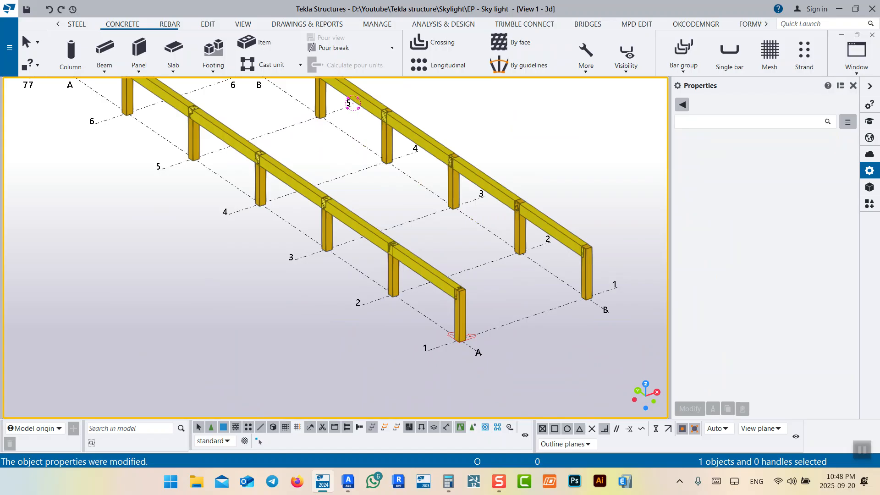
pyautogui.scroll(-3, 489, 284)
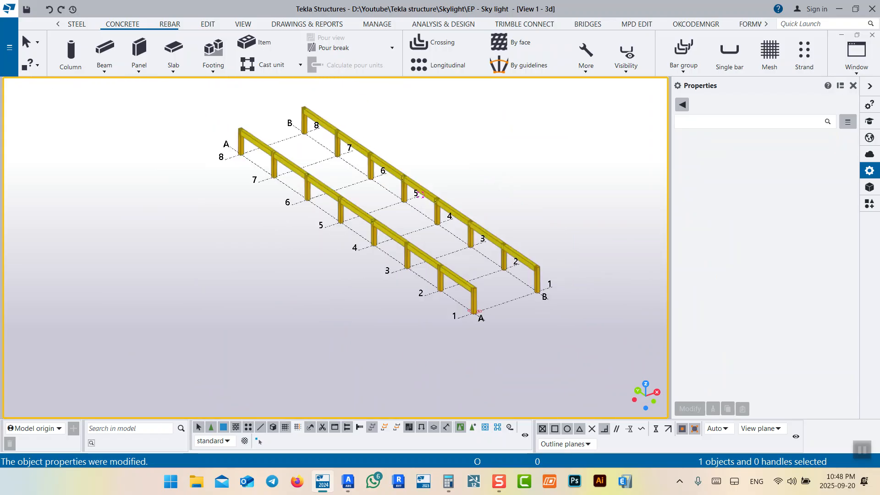
pyautogui.click(486, 276)
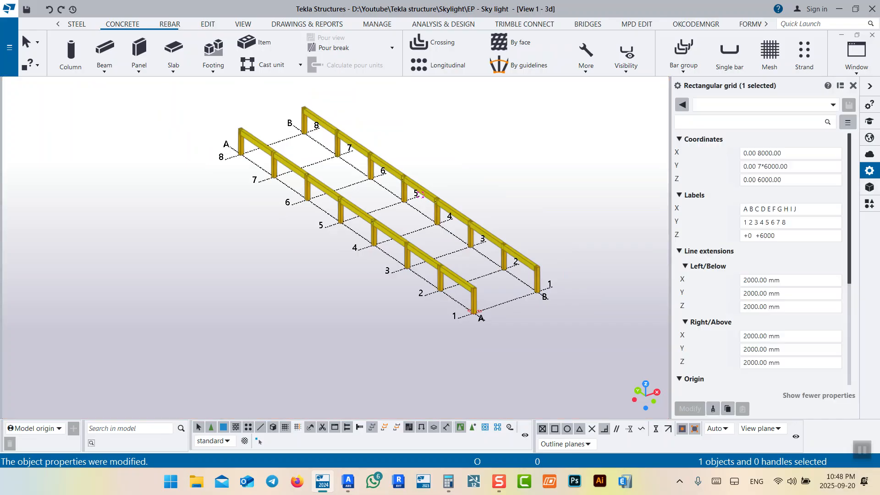
pyautogui.click(243, 24)
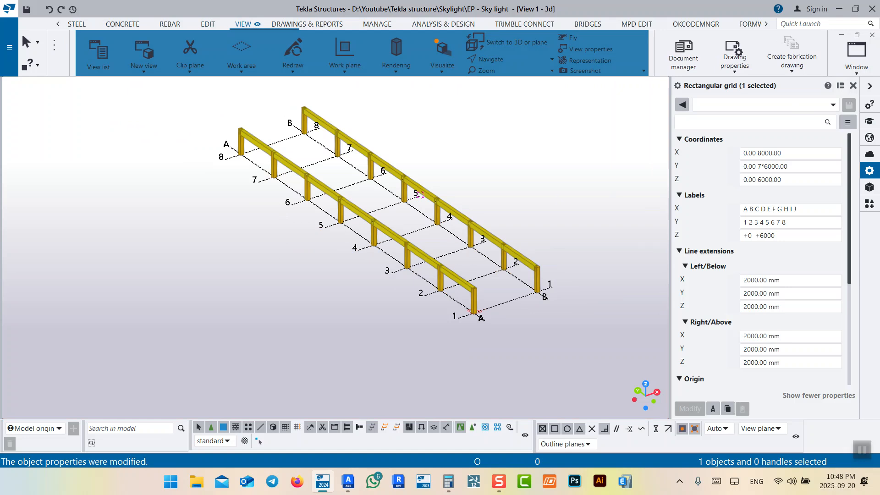
pyautogui.click(121, 53)
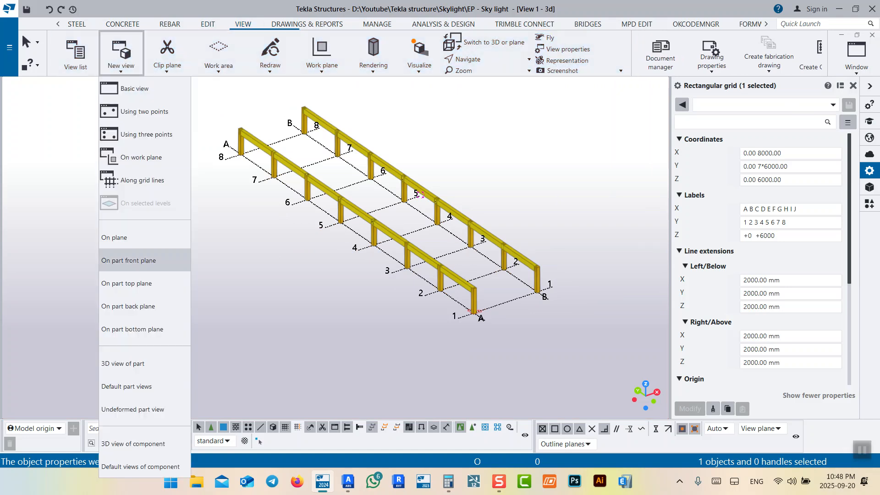
pyautogui.click(142, 180)
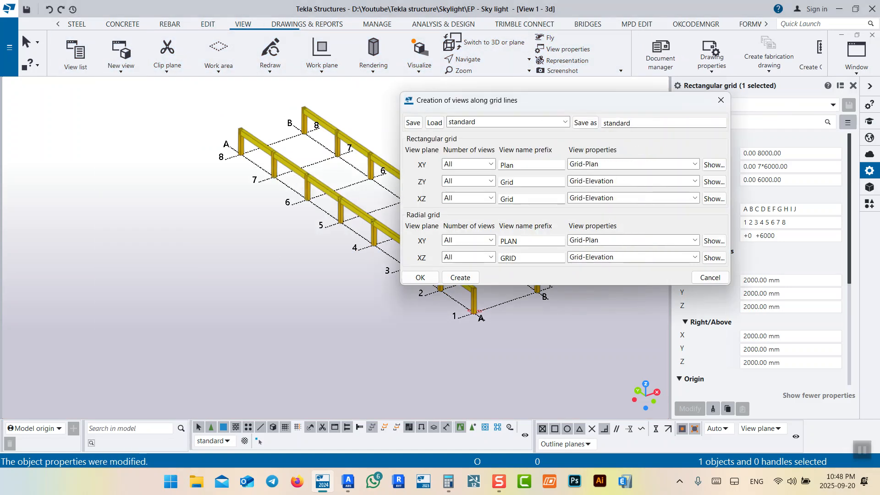
pyautogui.click(460, 278)
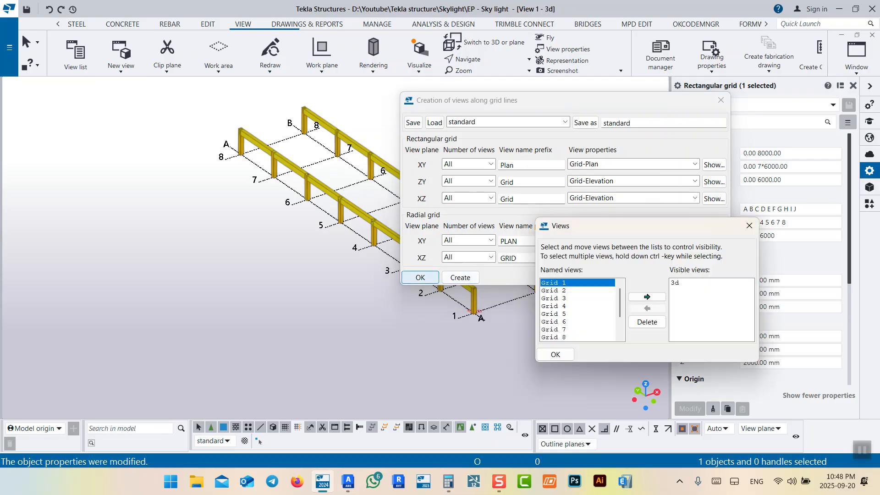
pyautogui.click(420, 277)
# Make the Grid 1 elevation view visible and close the list of views
pyautogui.click(646, 296)
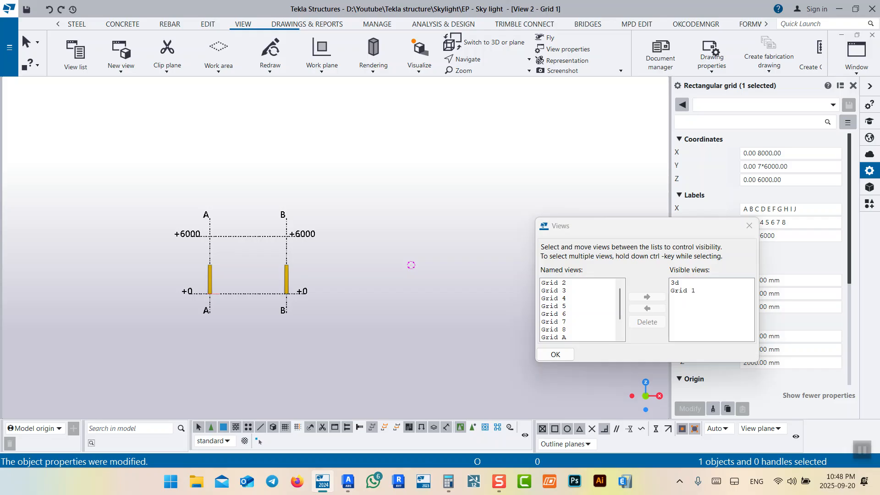
pyautogui.click(749, 225)
pyautogui.moveTo(358, 265); pyautogui.dragTo(371, 266, button='middle')
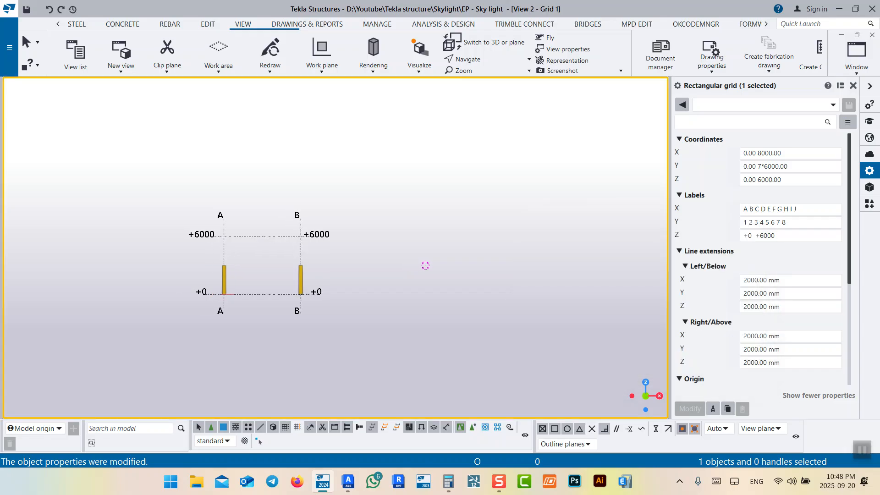
# In the 3D view, set the top level of all concrete columns along grids A and B to 6000 mm
pyautogui.hotkey('ctrl', 'Tab')
pyautogui.keyDown('ctrl'); pyautogui.moveTo(422, 195); pyautogui.dragTo(376, 160, button='middle'); pyautogui.keyUp('ctrl')
pyautogui.keyDown('ctrl'); pyautogui.moveTo(458, 231); pyautogui.dragTo(439, 214, button='middle'); pyautogui.keyUp('ctrl')
pyautogui.scroll(5, 439, 214)
pyautogui.moveTo(170, 208); pyautogui.dragTo(21, 210)
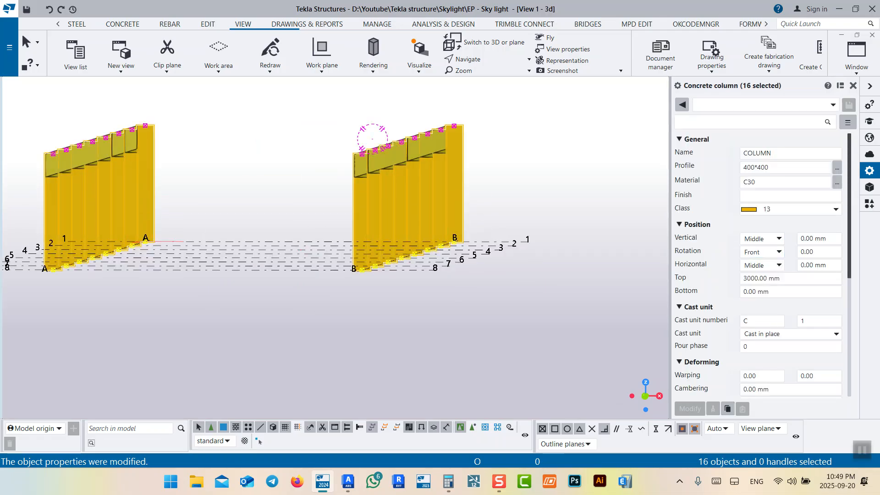
pyautogui.moveTo(791, 278); pyautogui.dragTo(728, 278)
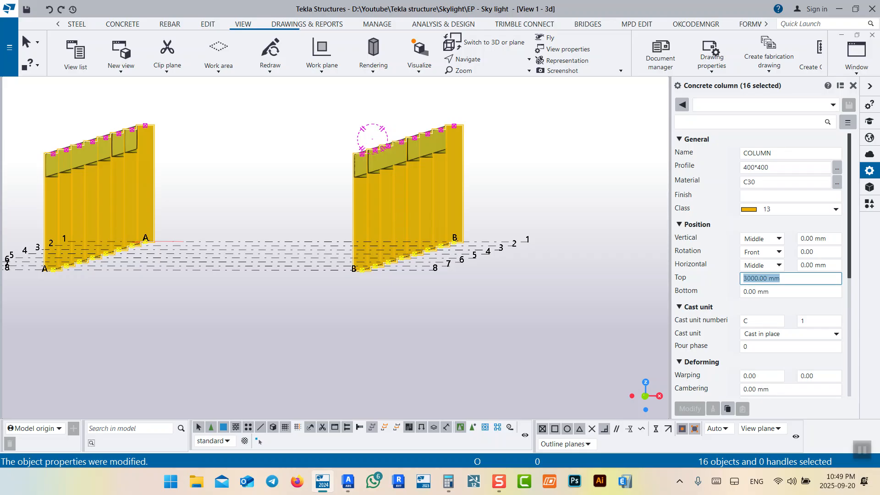
pyautogui.write('60')
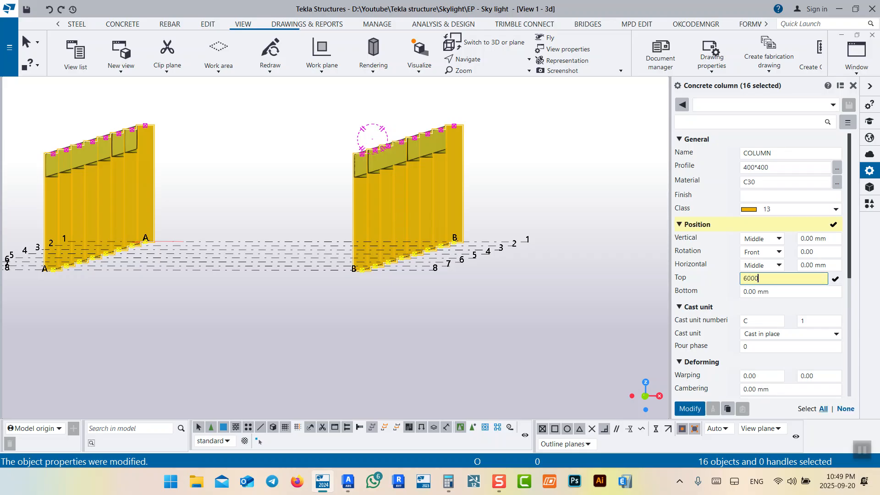
pyautogui.write('00')
pyautogui.press('Return')
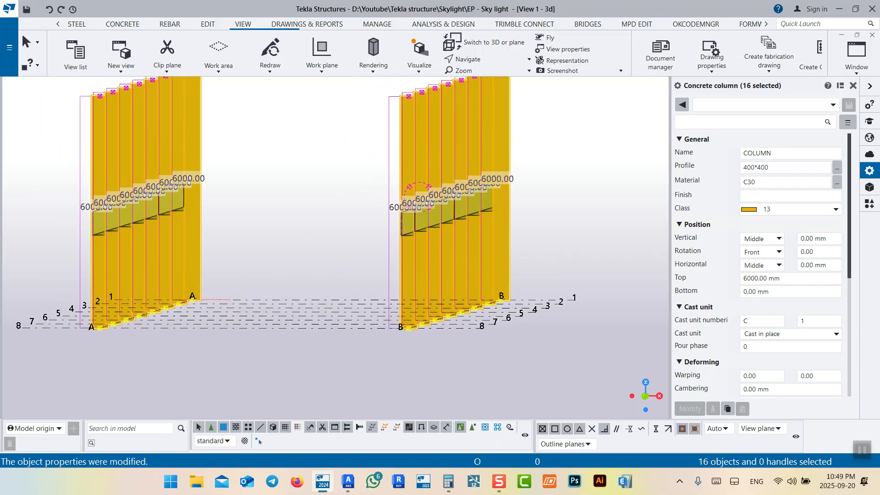
# Move both concrete beams along grids A and B linearly by dZ 3000 and end the move command
pyautogui.click(284, 201)
pyautogui.moveTo(54, 159); pyautogui.dragTo(654, 246)
pyautogui.rightClick(566, 179)
pyautogui.moveTo(605, 238)
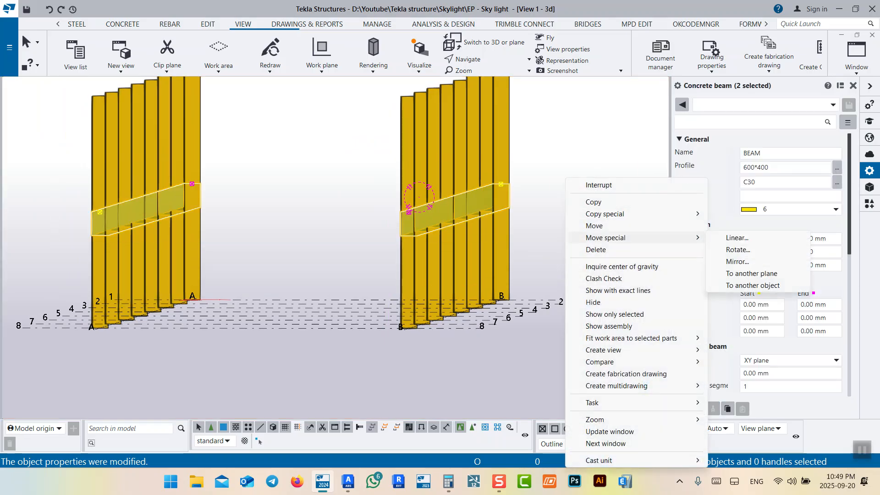
pyautogui.click(736, 238)
pyautogui.press('Tab')
pyautogui.press('Tab')
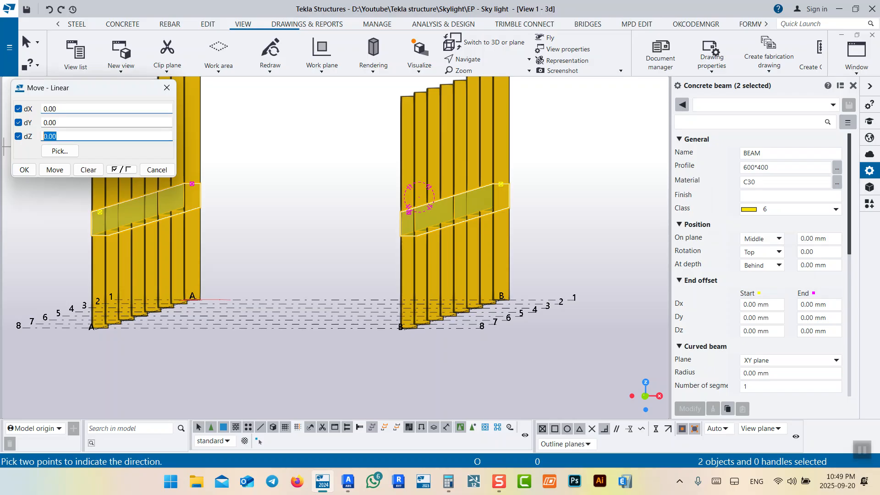
pyautogui.write('300')
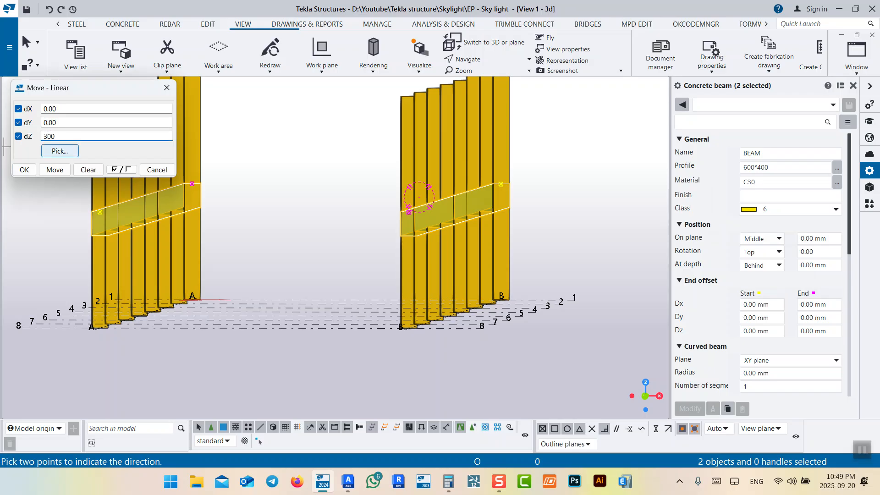
pyautogui.write('0')
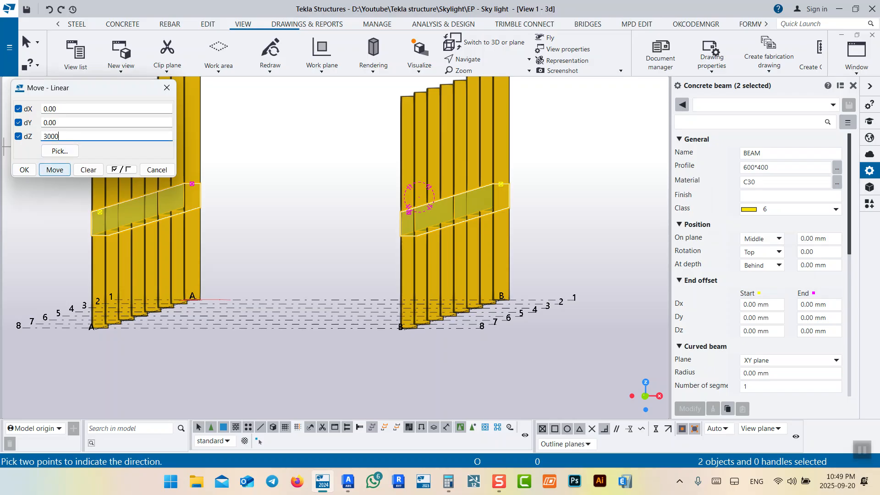
pyautogui.click(54, 170)
pyautogui.moveTo(273, 121); pyautogui.dragTo(365, 238, button='middle')
pyautogui.click(367, 229)
pyautogui.rightClick(359, 174)
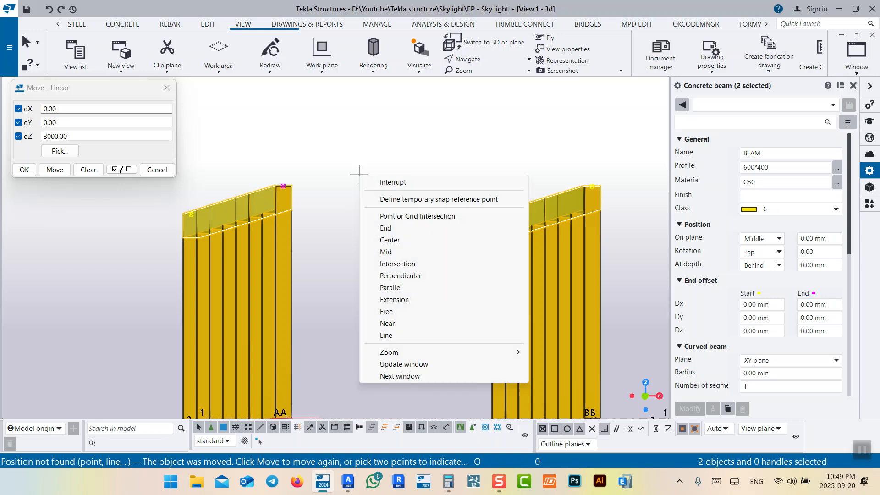
pyautogui.click(393, 182)
# Switch to the Grid 1 view and examine the column tops against the +6000 level
pyautogui.hotkey('ctrl', 'Tab')
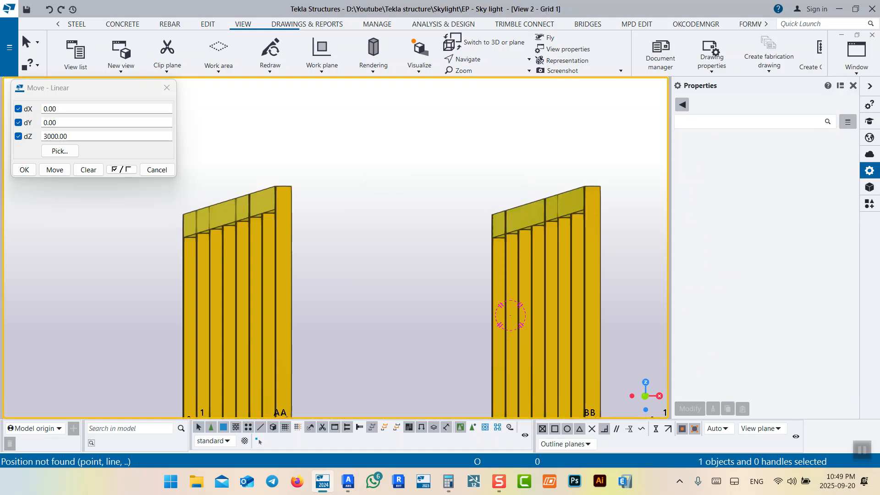
pyautogui.moveTo(422, 265); pyautogui.dragTo(526, 288, button='middle')
pyautogui.scroll(3, 526, 289)
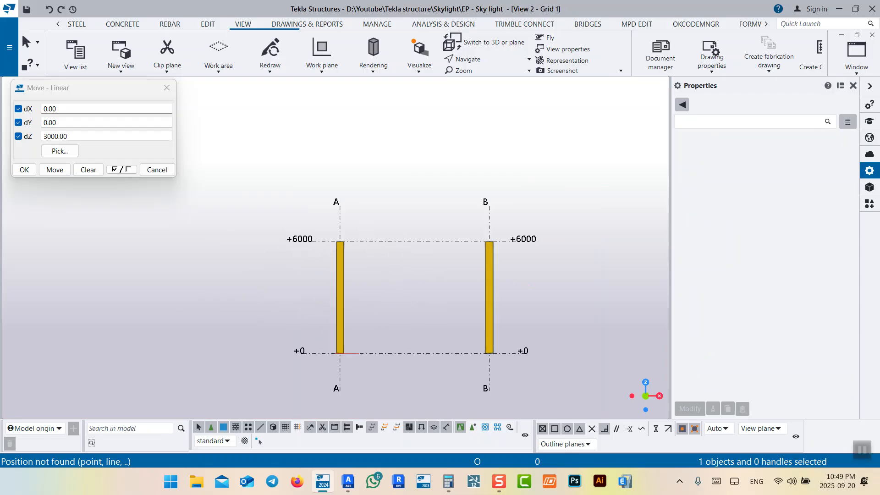
pyautogui.moveTo(394, 293); pyautogui.dragTo(437, 277, button='middle')
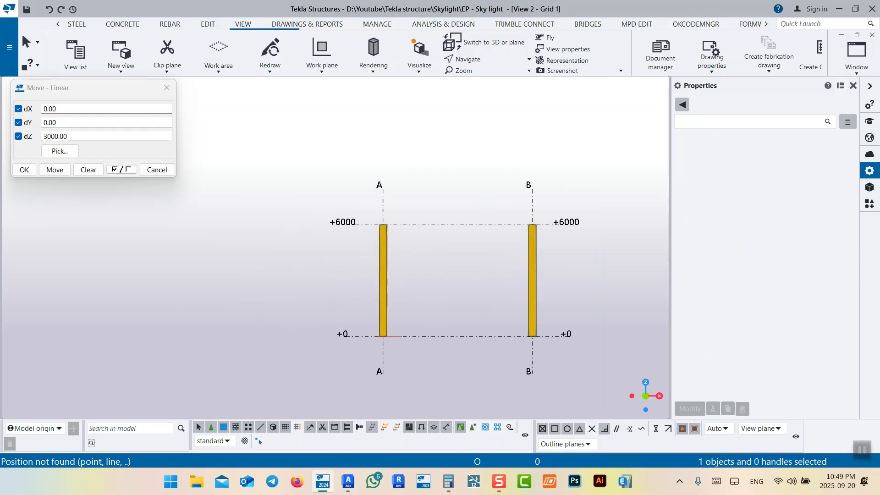
pyautogui.scroll(5, 395, 230)
pyautogui.moveTo(395, 230); pyautogui.dragTo(290, 273, button='middle')
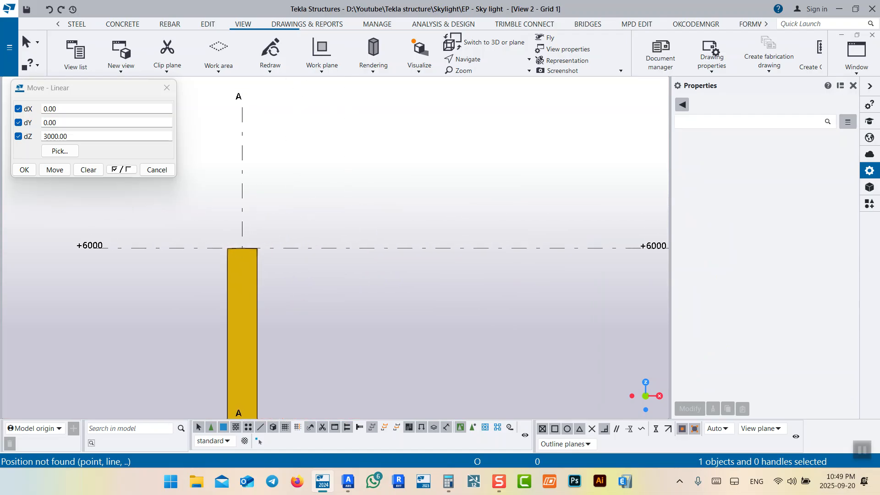
pyautogui.click(208, 24)
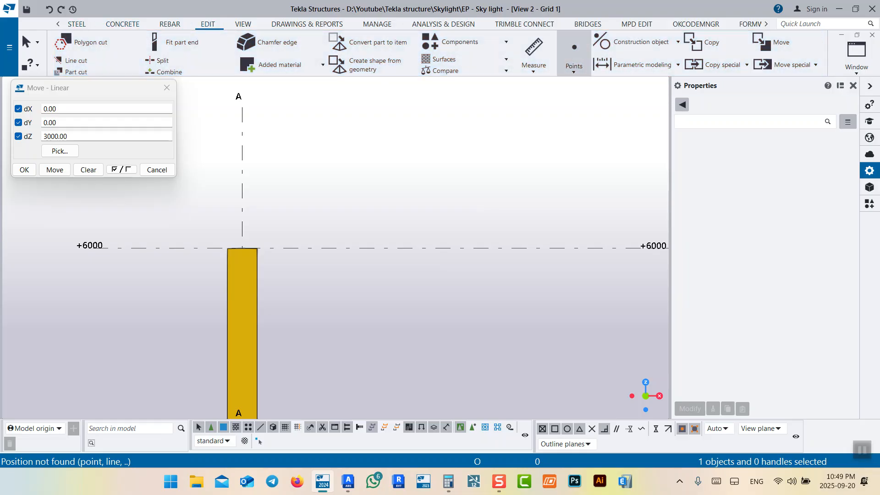
pyautogui.click(573, 64)
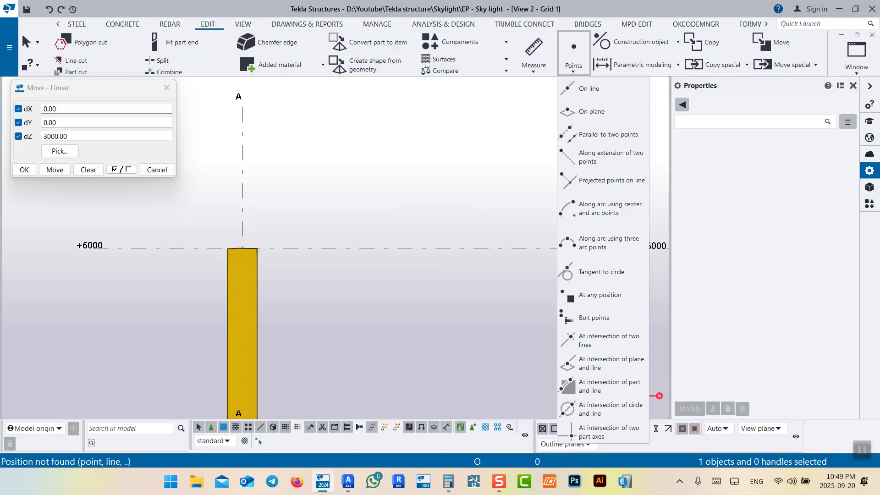
pyautogui.press('Escape')
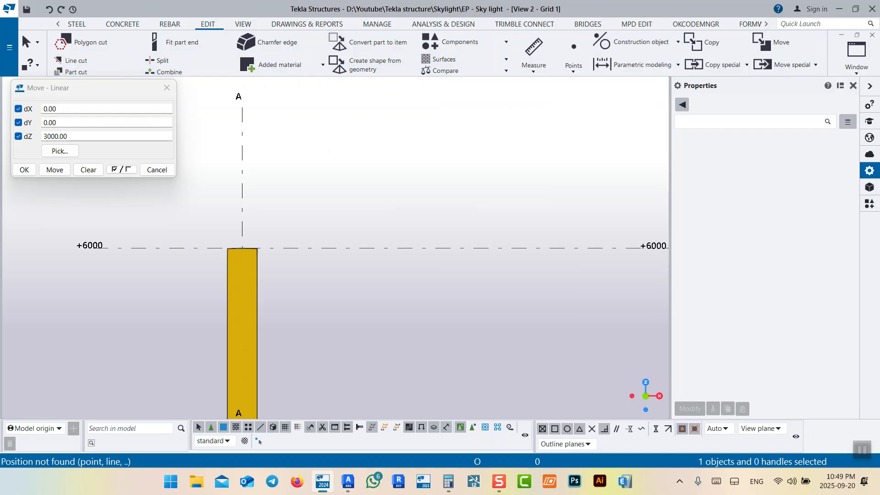
pyautogui.scroll(-3, 452, 258)
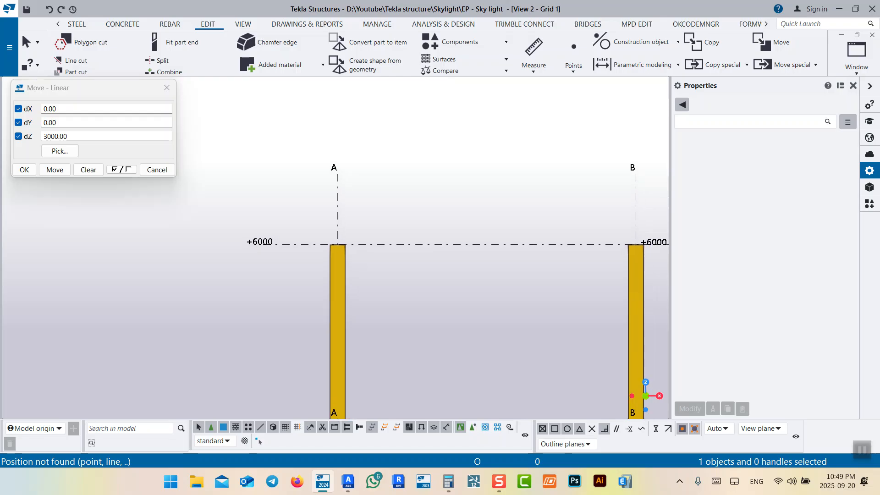
# Add one dividing point on the line between the column top centres at grids A and B, then end the command
pyautogui.click(573, 55)
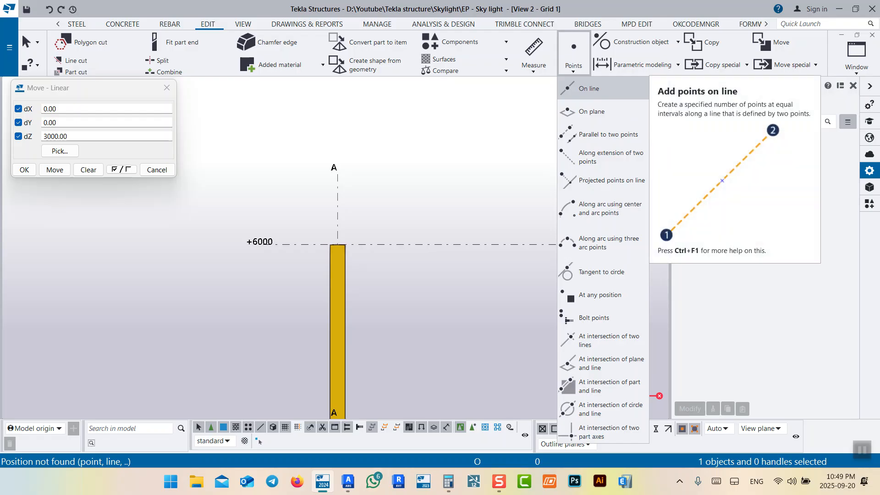
pyautogui.click(588, 88)
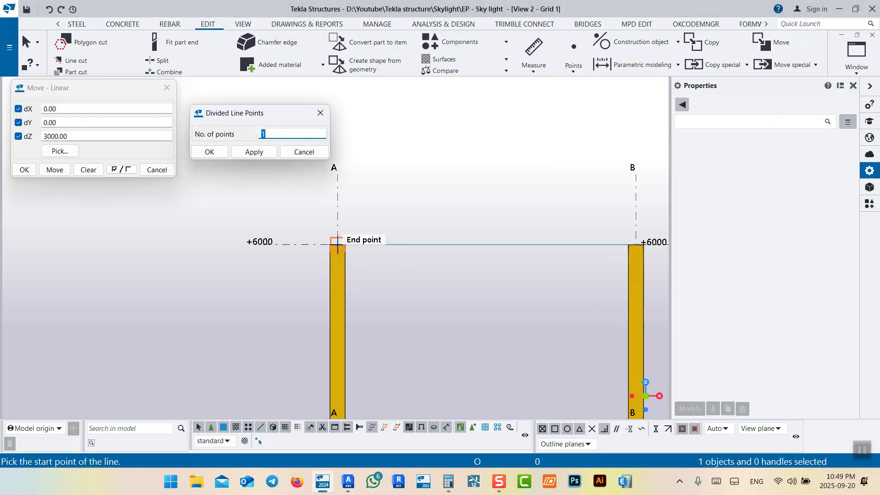
pyautogui.click(337, 244)
pyautogui.click(635, 242)
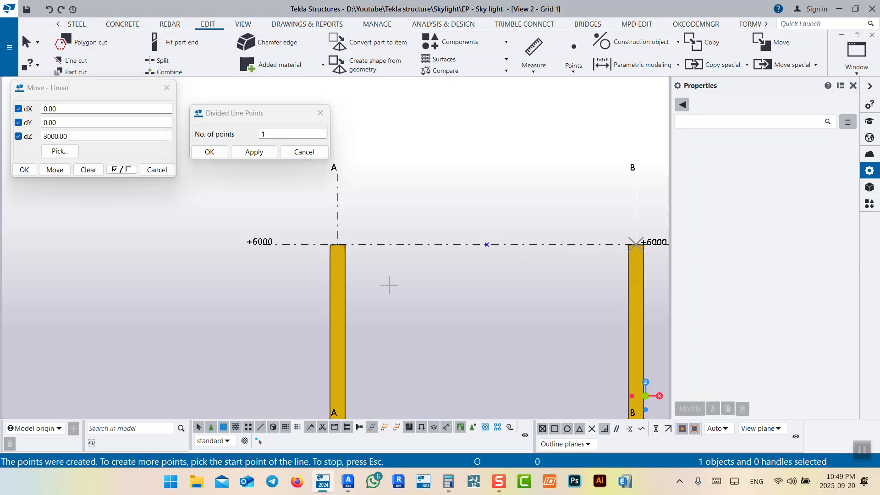
pyautogui.scroll(5, 487, 242)
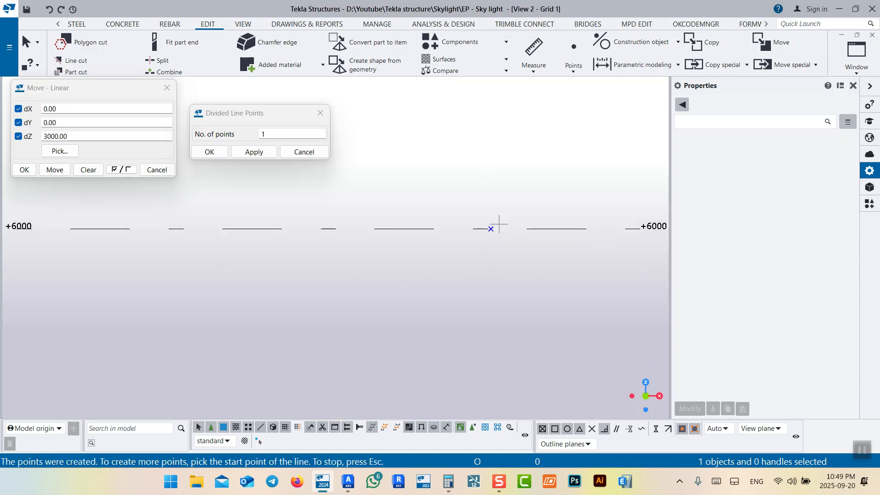
pyautogui.scroll(-5, 490, 228)
pyautogui.rightClick(492, 210)
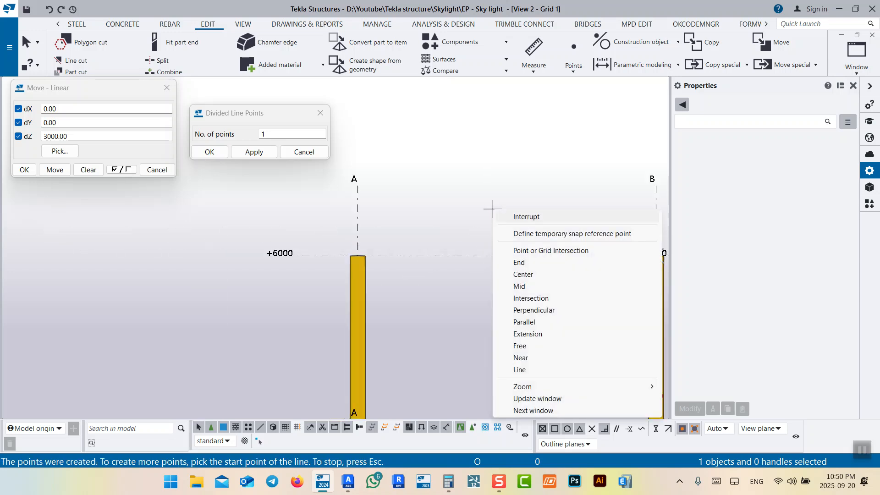
pyautogui.click(526, 217)
pyautogui.moveTo(527, 229); pyautogui.dragTo(507, 235, button='middle')
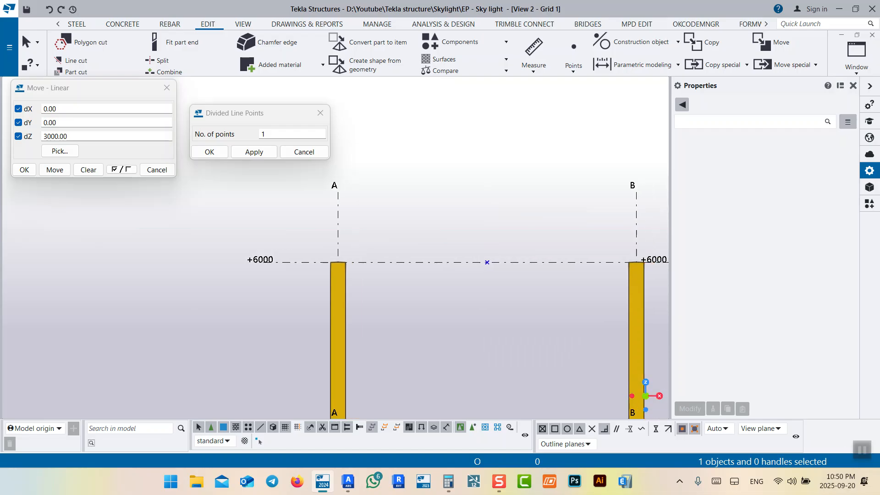
# Draw a construction circle centred on the midpoint between the column tops, with its radius reaching the column top centre at grid A
pyautogui.click(574, 50)
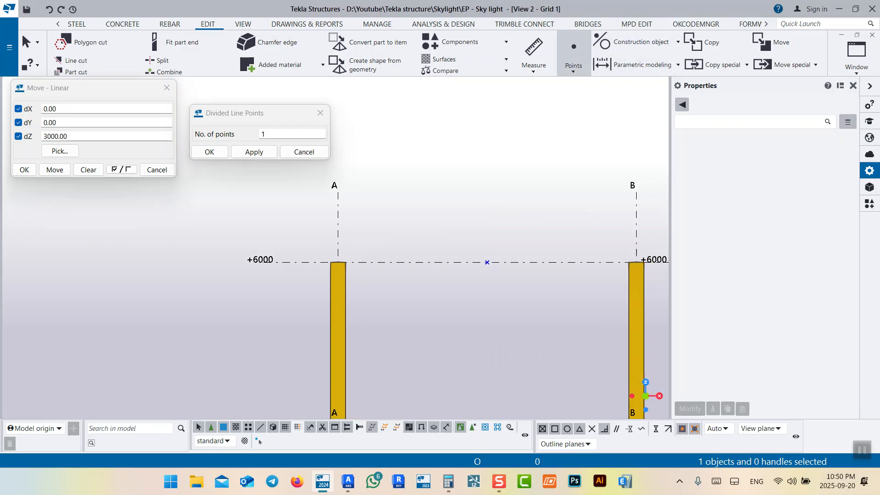
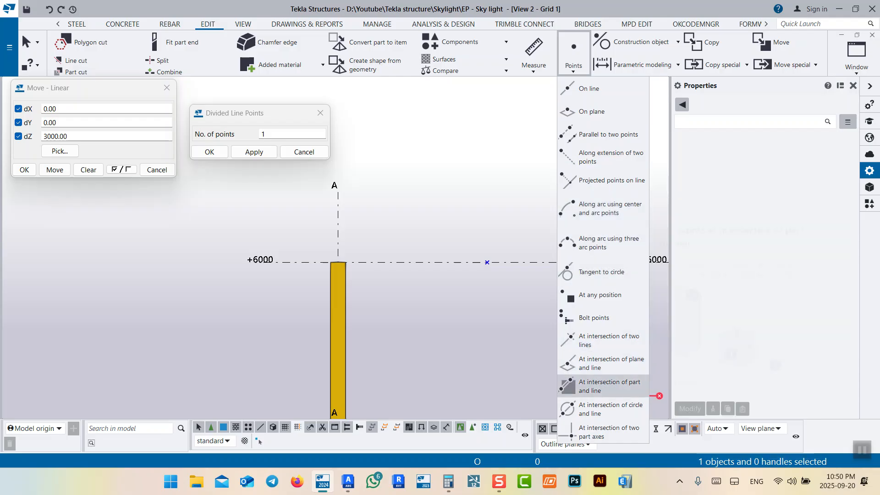
pyautogui.click(637, 42)
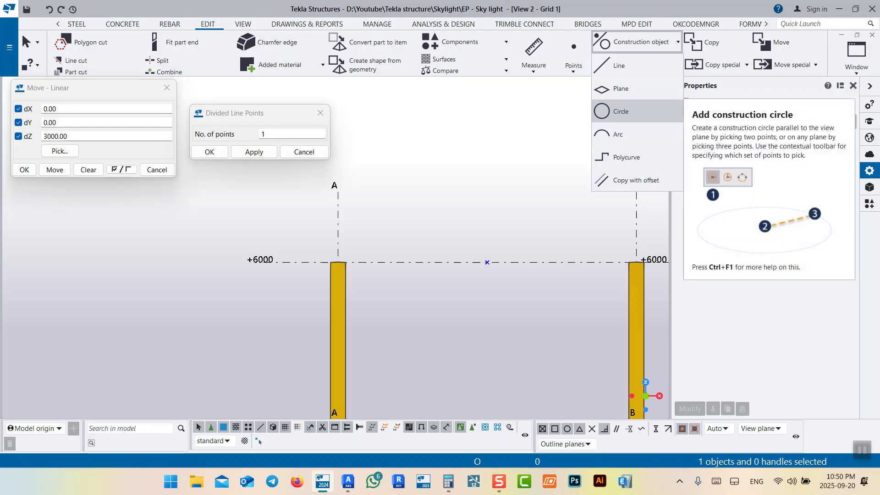
pyautogui.click(621, 112)
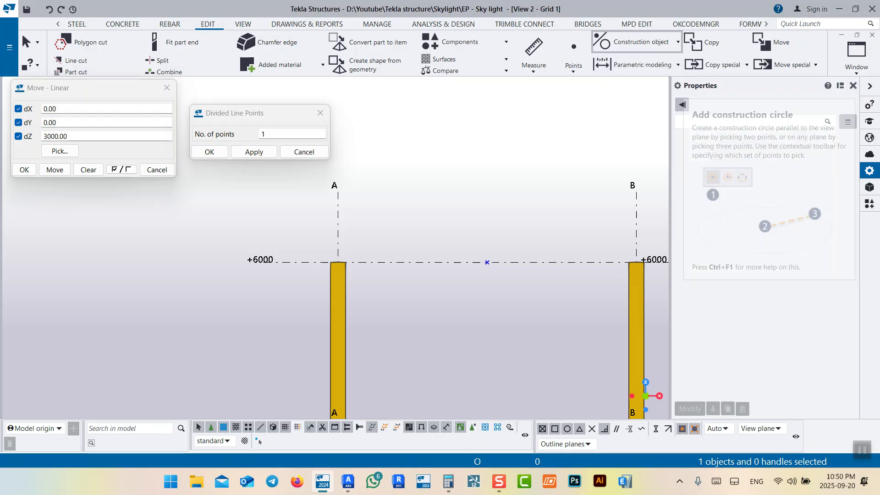
pyautogui.click(486, 261)
pyautogui.click(337, 262)
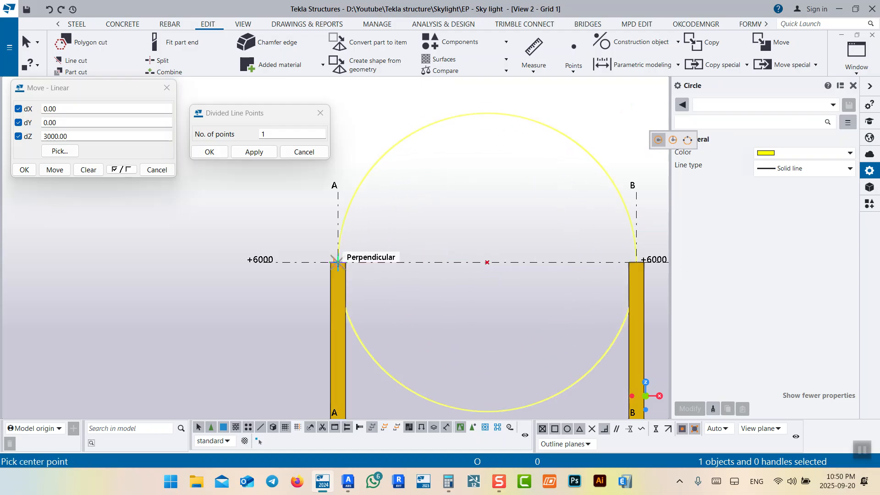
pyautogui.rightClick(498, 199)
pyautogui.click(532, 207)
pyautogui.moveTo(532, 207); pyautogui.dragTo(497, 256, button='middle')
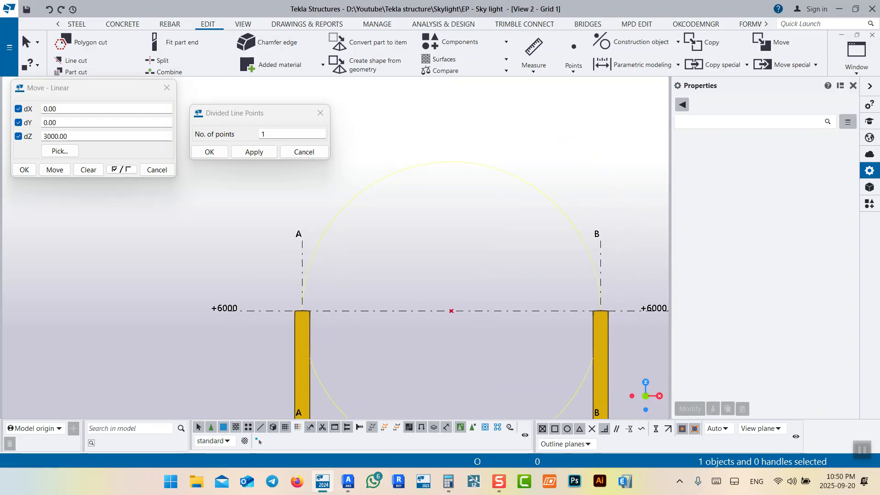
pyautogui.moveTo(548, 158); pyautogui.dragTo(521, 204)
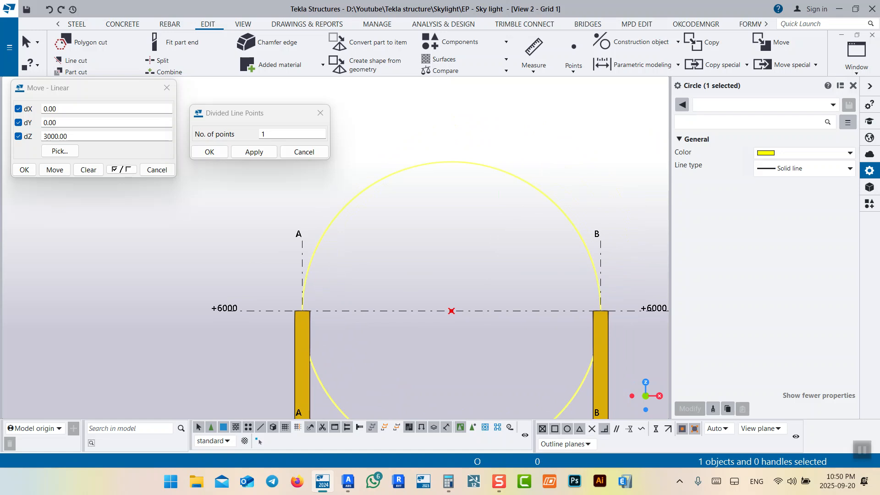
pyautogui.moveTo(509, 247); pyautogui.dragTo(514, 231, button='middle')
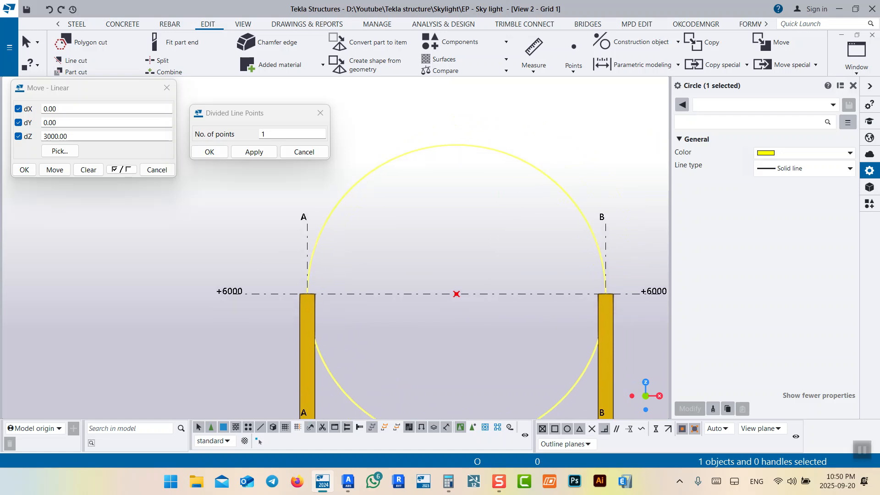
pyautogui.moveTo(456, 293); pyautogui.dragTo(456, 281, button='middle')
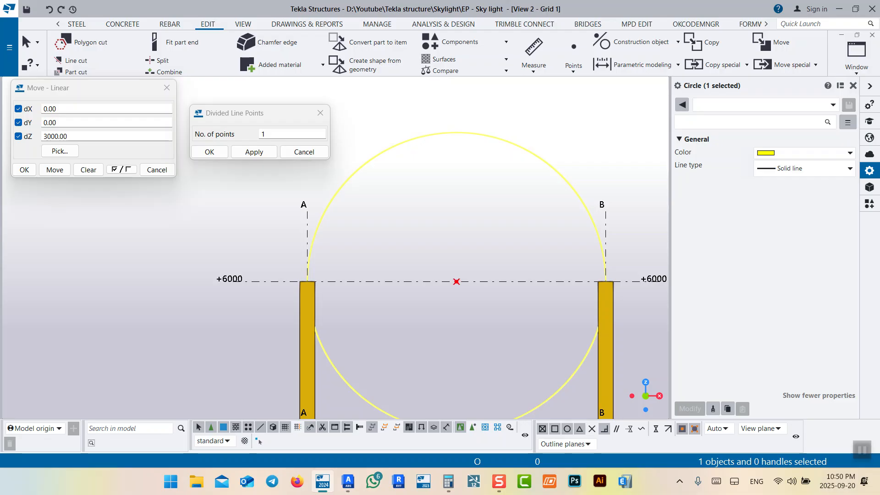
pyautogui.moveTo(457, 281); pyautogui.dragTo(450, 267, button='middle')
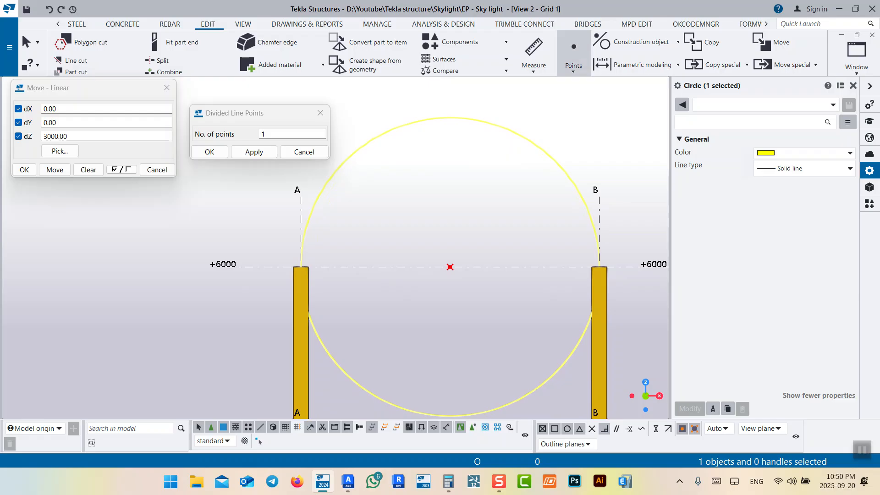
# Add a point at the column top centre on grid B at the +6000 level, then end the command
pyautogui.click(573, 54)
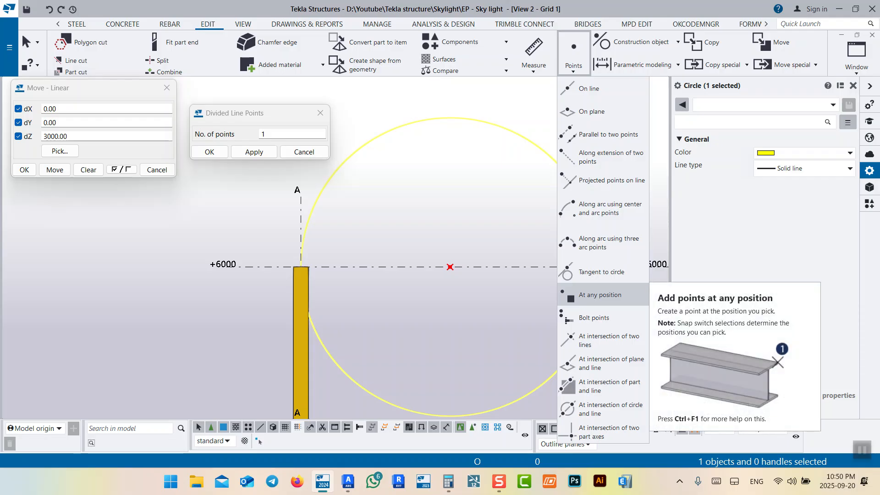
pyautogui.click(596, 294)
pyautogui.click(598, 267)
pyautogui.rightClick(560, 236)
pyautogui.click(594, 245)
pyautogui.scroll(3, 568, 239)
# Set up a rotated copy of the grid B column-top point about the circle's centre, with 4 copies at an angle of 22.5
pyautogui.click(565, 238)
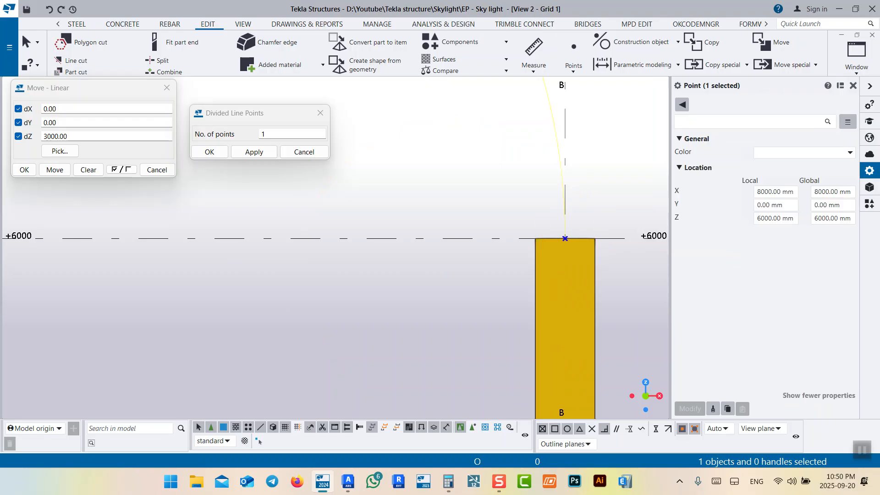
pyautogui.scroll(-4, 614, 284)
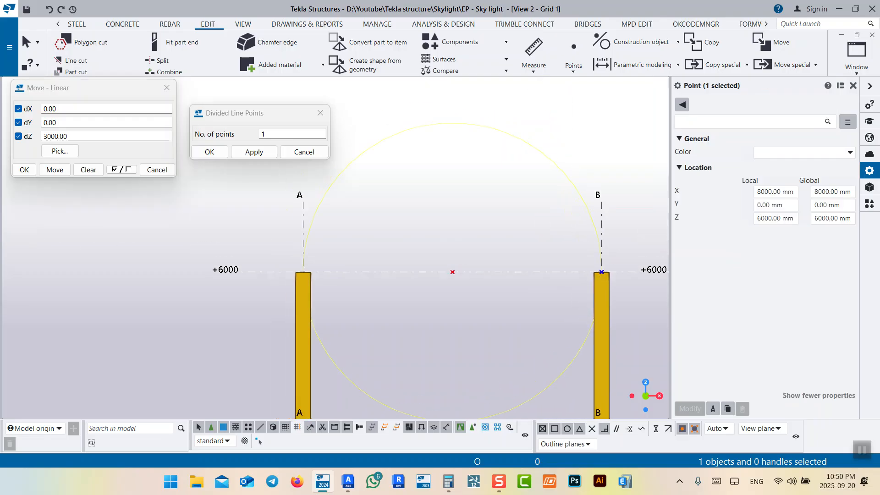
pyautogui.rightClick(477, 199)
pyautogui.moveTo(536, 260)
pyautogui.click(623, 272)
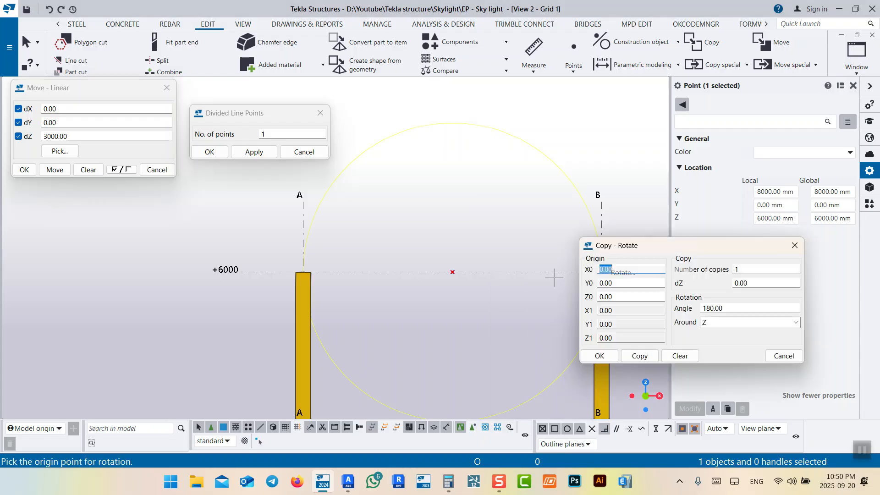
pyautogui.click(451, 272)
pyautogui.moveTo(530, 236); pyautogui.dragTo(484, 235, button='middle')
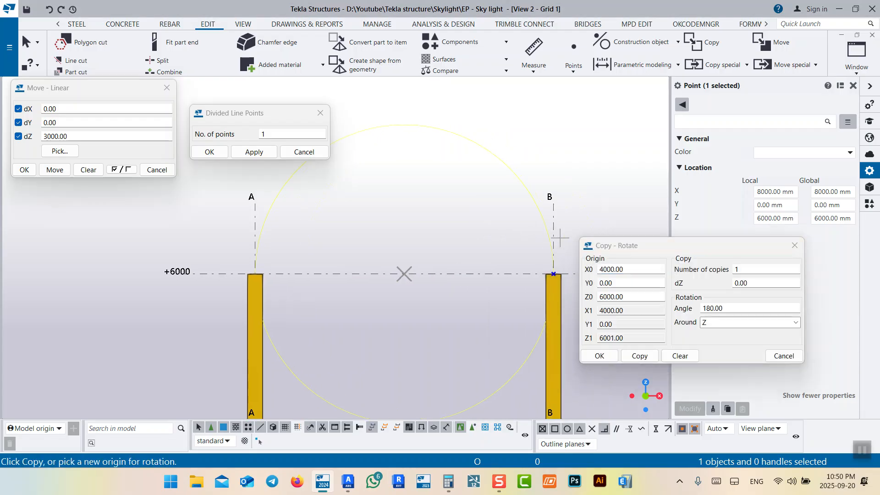
pyautogui.moveTo(555, 236); pyautogui.dragTo(481, 250, button='middle')
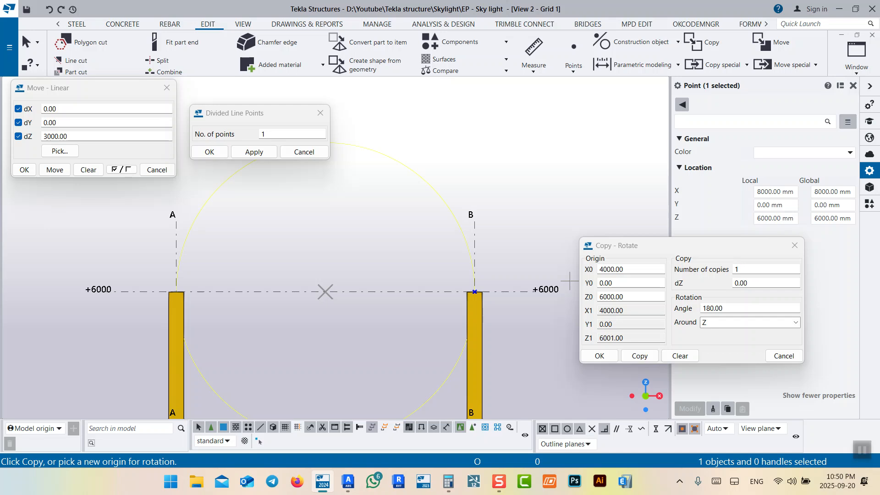
pyautogui.doubleClick(738, 269)
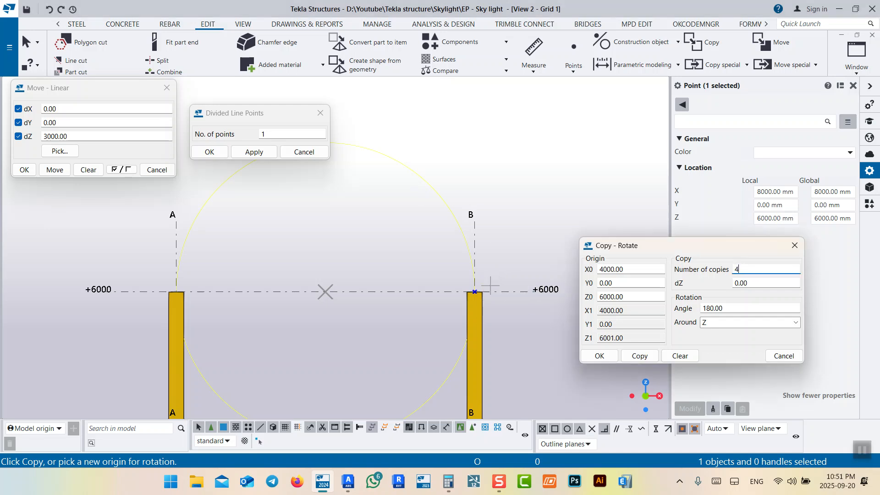
pyautogui.moveTo(576, 190); pyautogui.dragTo(601, 185, button='middle')
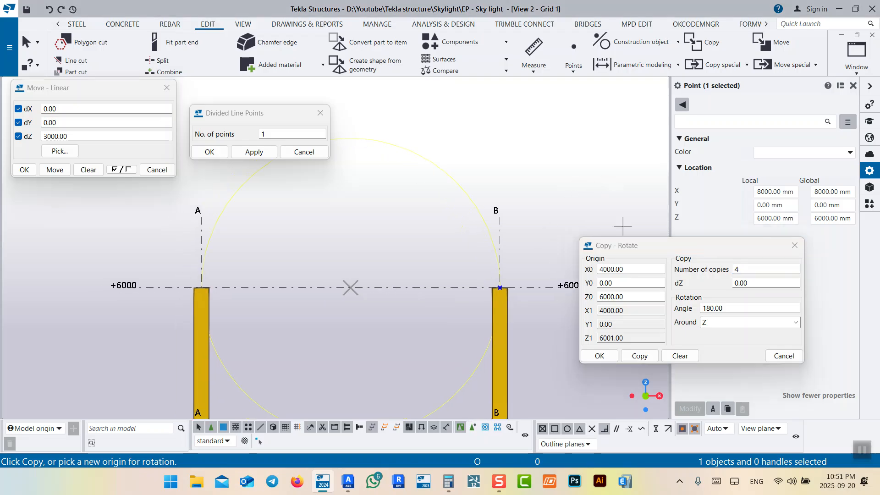
pyautogui.doubleClick(715, 308)
pyautogui.write('22.5')
# Try to create the rotated copies of the grid B point around Z from the Grid 1 view
pyautogui.click(640, 355)
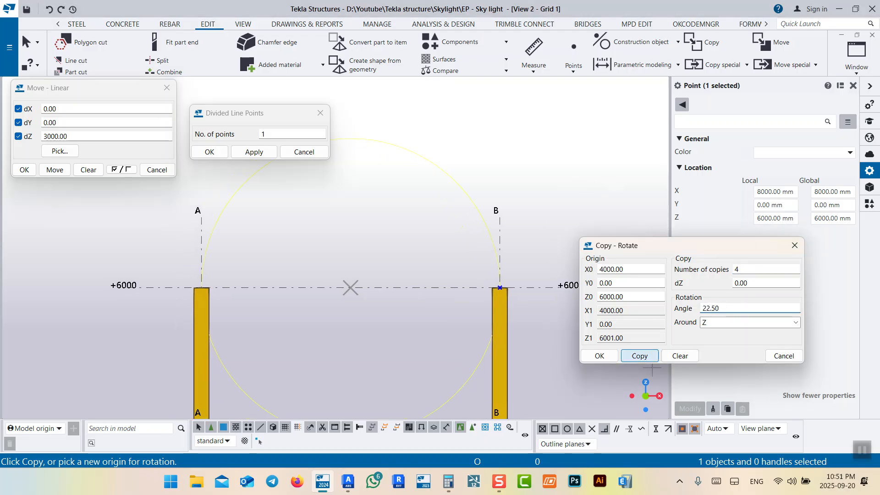
pyautogui.moveTo(539, 274); pyautogui.dragTo(550, 259, button='middle')
pyautogui.rightClick(532, 223)
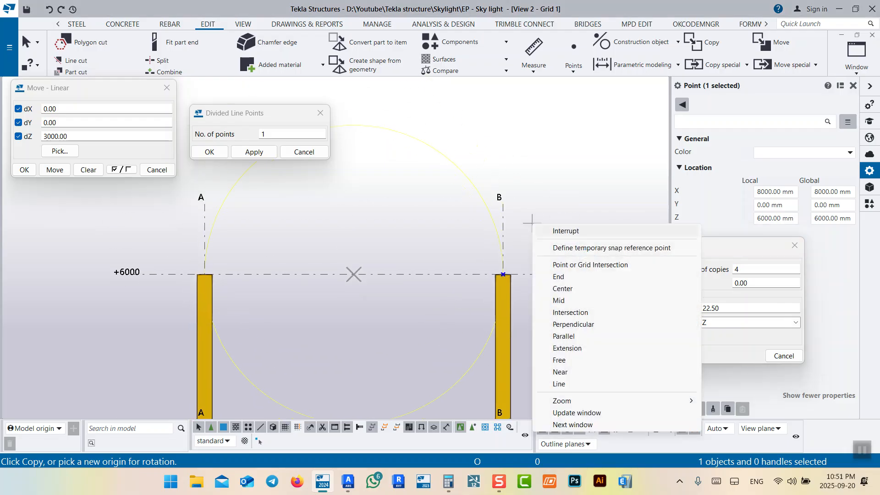
pyautogui.click(565, 231)
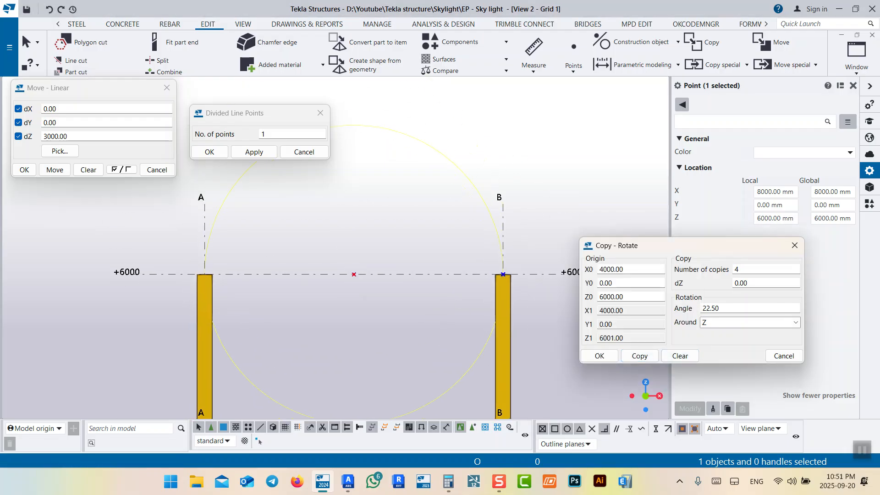
pyautogui.scroll(-3, 476, 226)
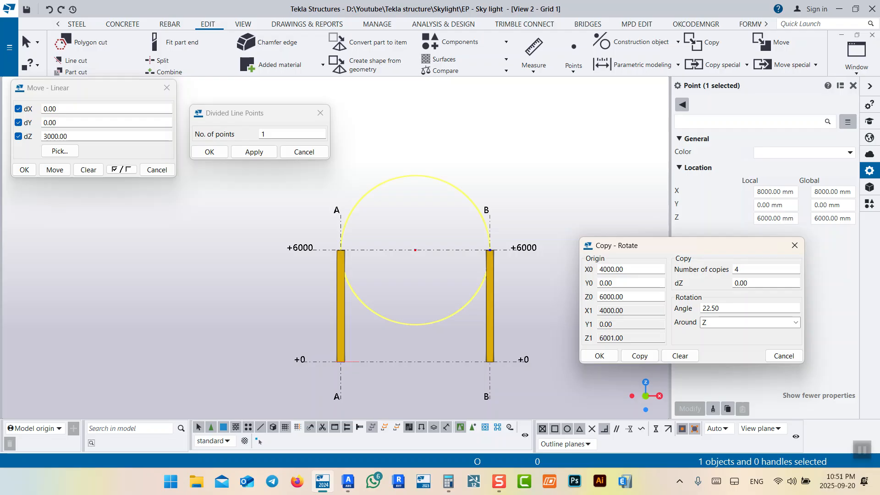
pyautogui.click(477, 207)
pyautogui.scroll(2, 490, 250)
pyautogui.click(484, 251)
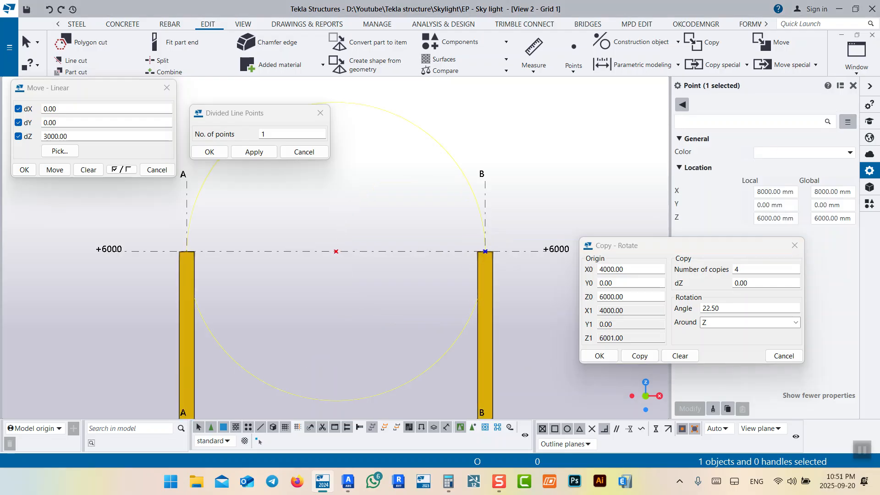
pyautogui.click(639, 355)
# Switch to the 3D view and examine where the rotated point copies lie relative to the construction circle
pyautogui.scroll(-3, 512, 274)
pyautogui.keyDown('ctrl'); pyautogui.moveTo(512, 275); pyautogui.dragTo(545, 312, button='middle'); pyautogui.keyUp('ctrl')
pyautogui.scroll(-3, 395, 212)
pyautogui.keyDown('ctrl'); pyautogui.moveTo(403, 220); pyautogui.dragTo(321, 179, button='middle'); pyautogui.keyUp('ctrl')
pyautogui.hotkey('ctrl', 'Tab')
pyautogui.scroll(-3, 510, 315)
pyautogui.scroll(5, 464, 288)
pyautogui.scroll(-5, 426, 250)
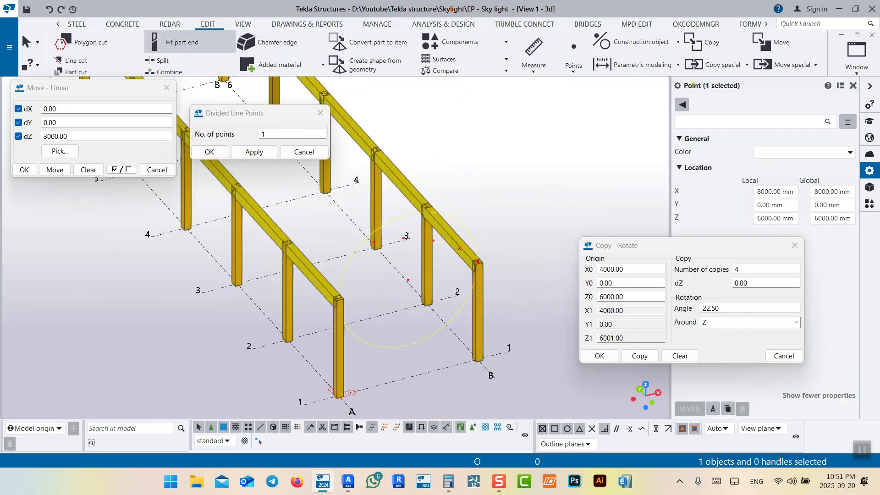
# Undo the rotated copies of the grid B point and clear the selection
pyautogui.click(243, 24)
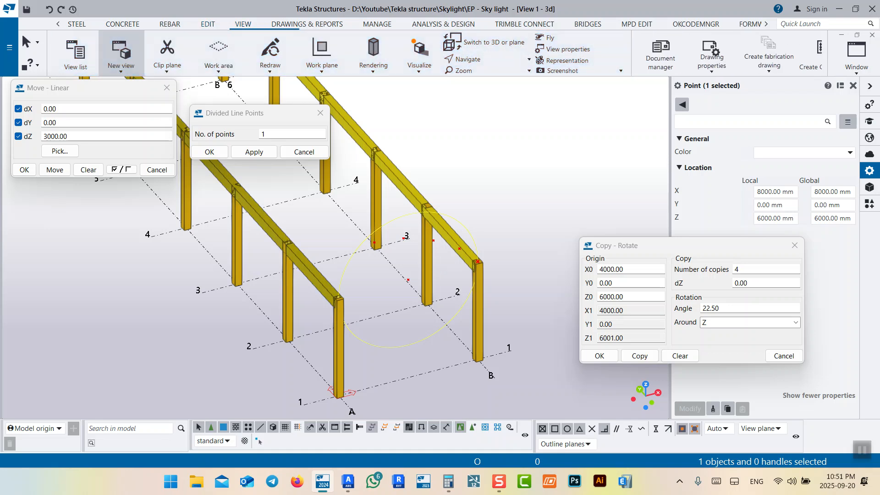
pyautogui.click(322, 51)
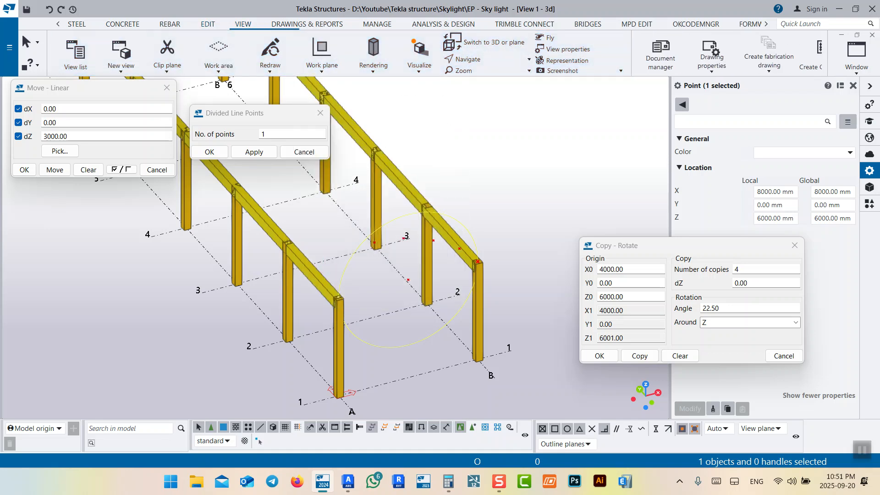
pyautogui.press('Escape')
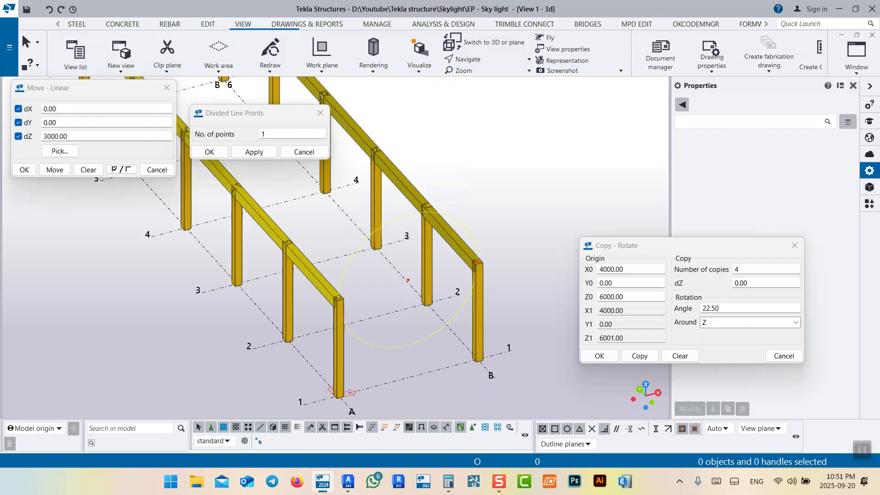
# Set the work plane to the vertical face parallel to grid 1 on the column at grids A and 1, then end the command
pyautogui.click(322, 49)
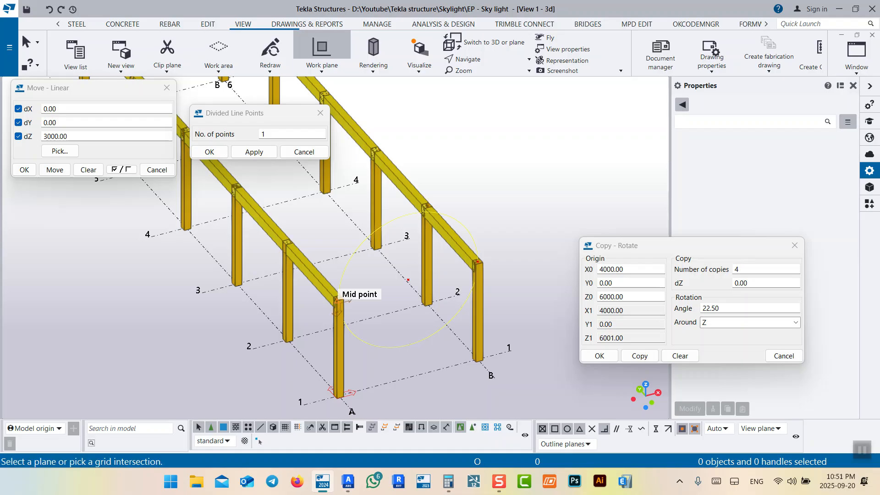
pyautogui.scroll(3, 339, 396)
pyautogui.scroll(2, 343, 396)
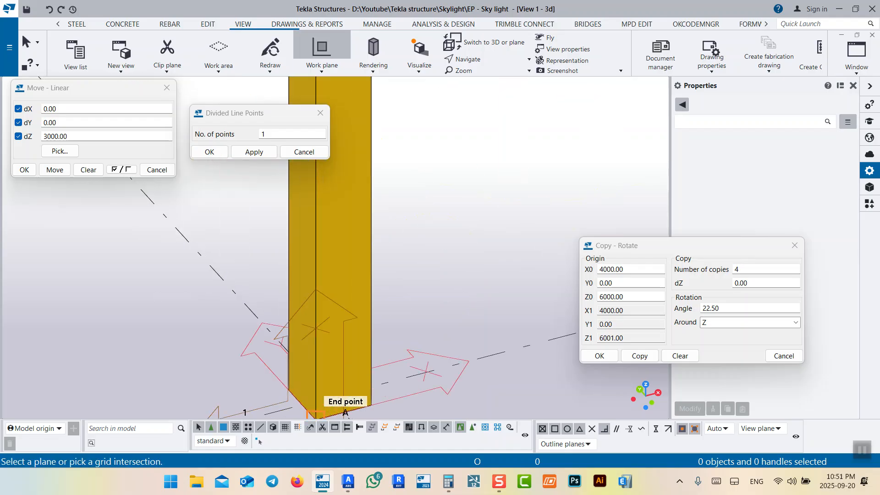
pyautogui.scroll(2, 342, 396)
pyautogui.click(360, 323)
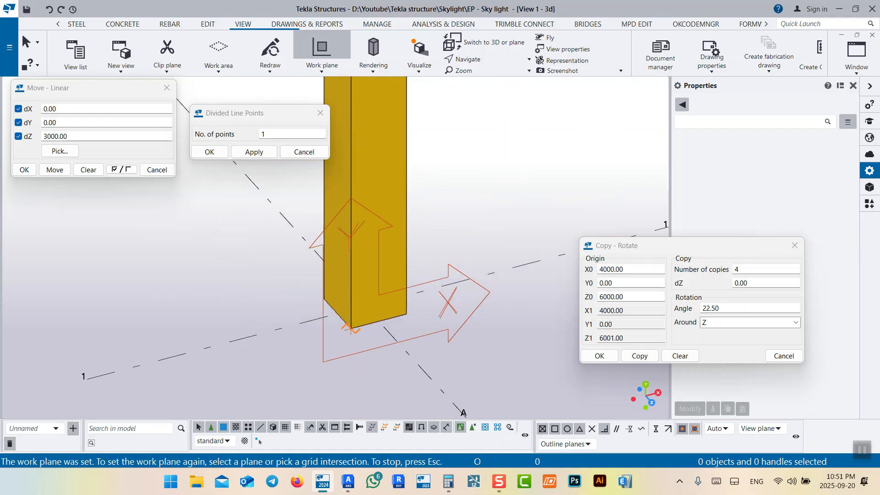
pyautogui.scroll(-5, 363, 325)
pyautogui.rightClick(541, 178)
pyautogui.click(564, 186)
pyautogui.scroll(3, 504, 187)
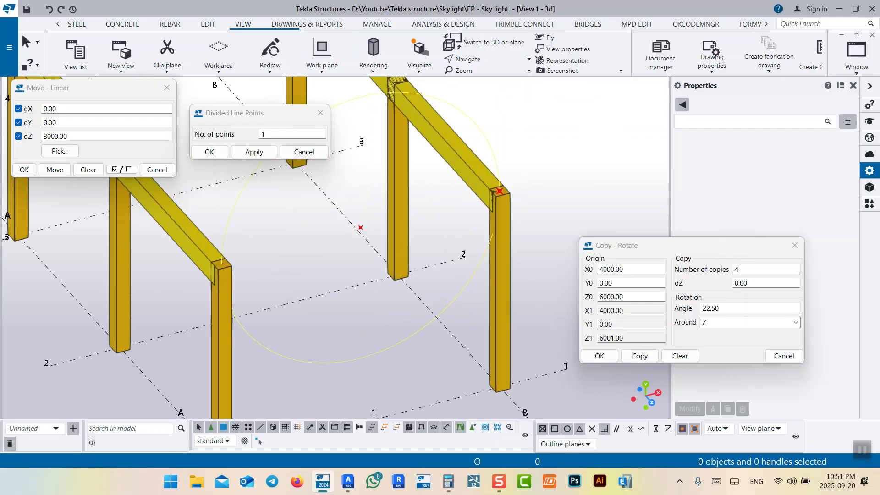
pyautogui.rightClick(540, 170)
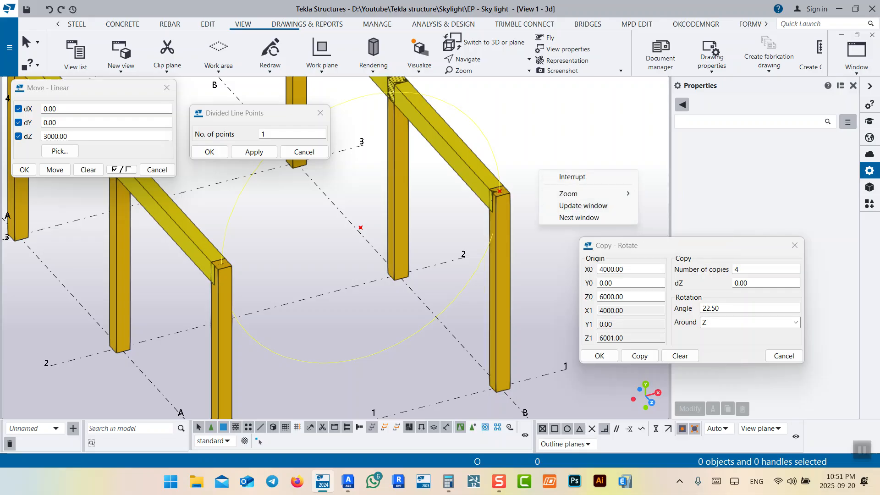
pyautogui.click(565, 177)
# Create four rotated copies of the grid B point at 22.5-degree intervals around Z about the construction circle's centre
pyautogui.click(499, 191)
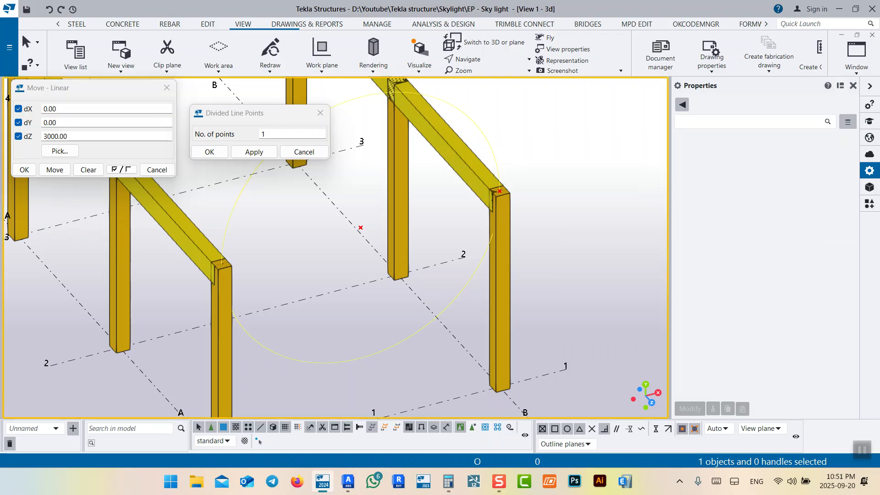
pyautogui.rightClick(537, 140)
pyautogui.moveTo(595, 205)
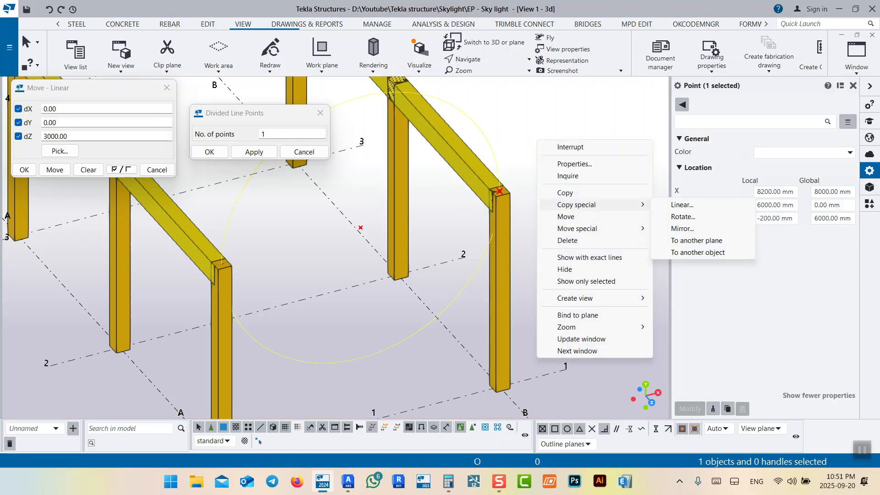
pyautogui.click(669, 217)
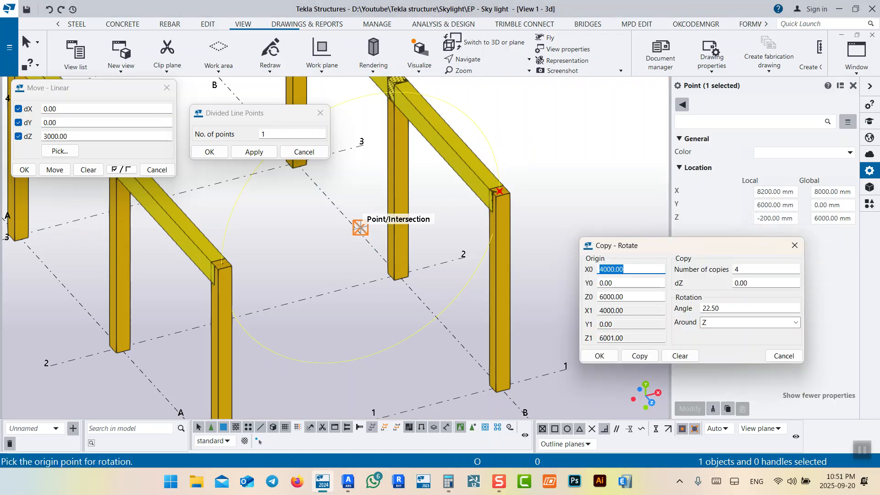
pyautogui.click(360, 228)
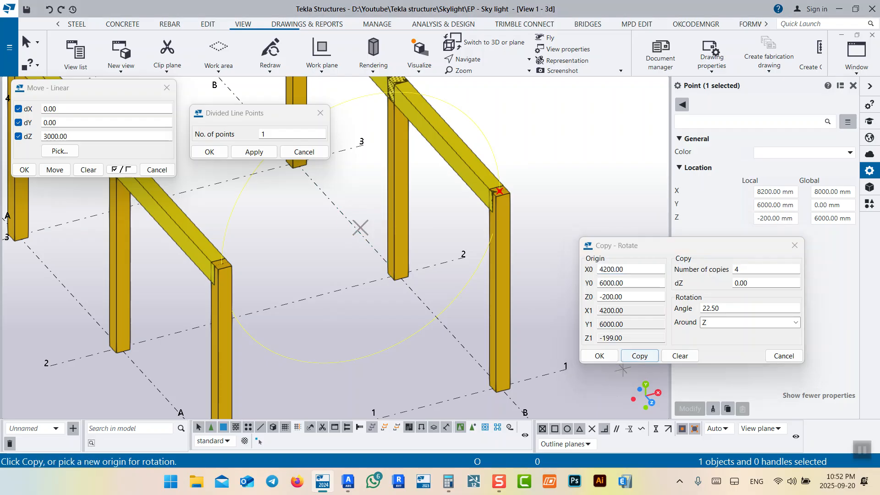
pyautogui.click(639, 355)
pyautogui.moveTo(507, 175); pyautogui.dragTo(527, 240, button='middle')
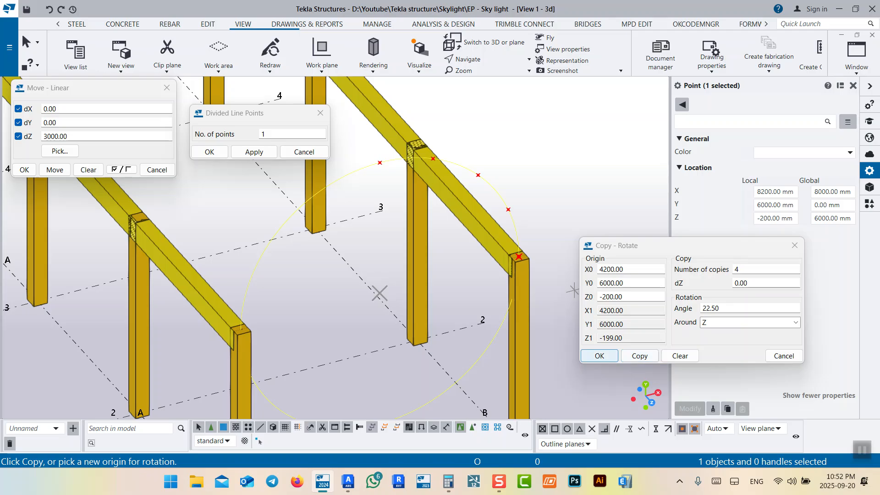
pyautogui.click(599, 356)
# Switch to the Grid 1 view and display it flat in its plane, framing the rotated points
pyautogui.rightClick(578, 216)
pyautogui.click(605, 417)
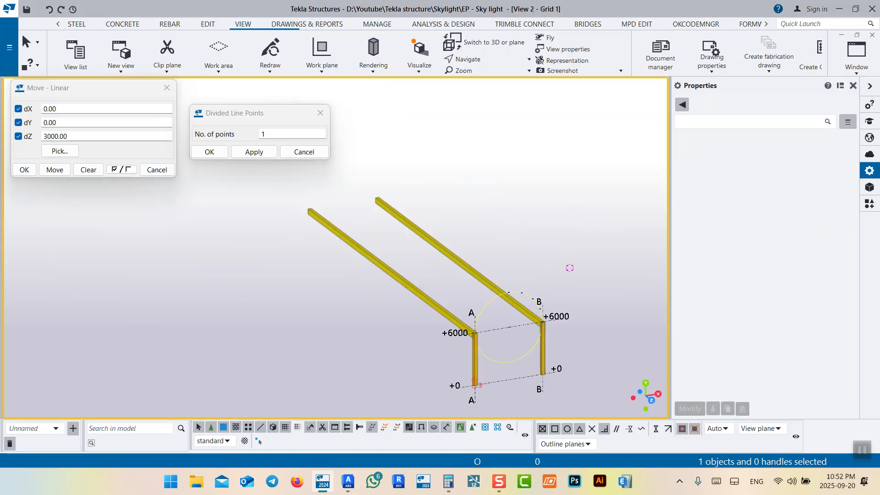
pyautogui.hotkey('ctrl', 'p')
pyautogui.moveTo(160, 183); pyautogui.dragTo(569, 249, button='middle')
pyautogui.scroll(4, 388, 216)
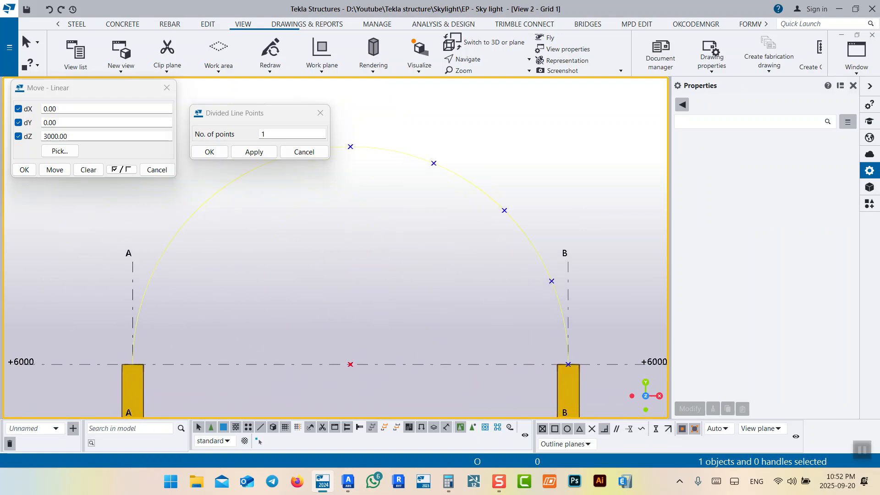
pyautogui.moveTo(367, 257); pyautogui.dragTo(382, 226, button='middle')
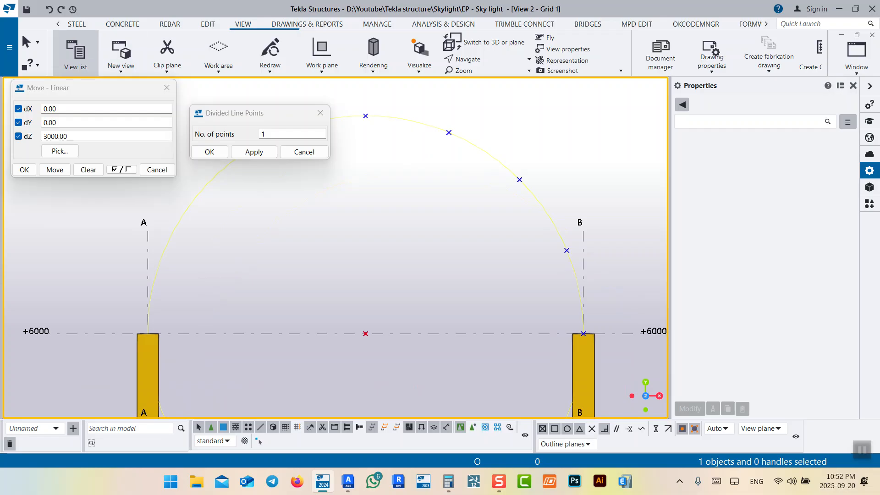
# Create three steel beams from the circle's centre to the first three rotated points above grid B, then end the command
pyautogui.click(80, 24)
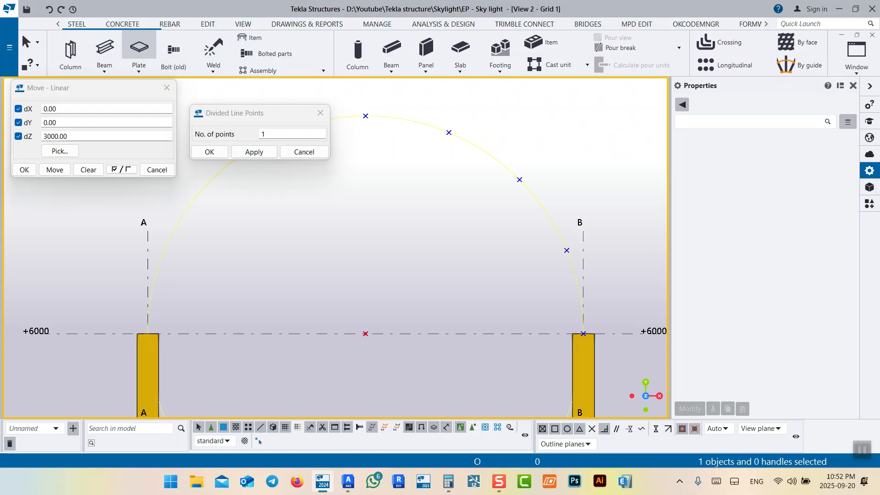
pyautogui.click(105, 48)
pyautogui.click(365, 333)
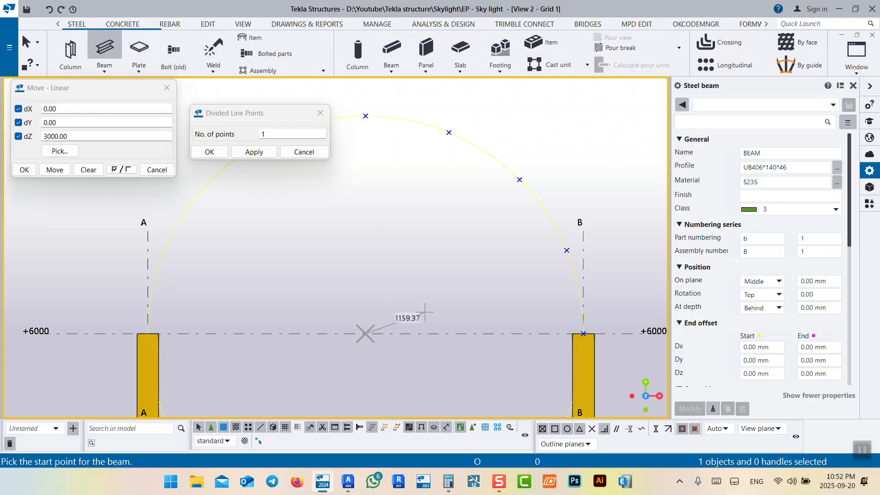
pyautogui.click(566, 250)
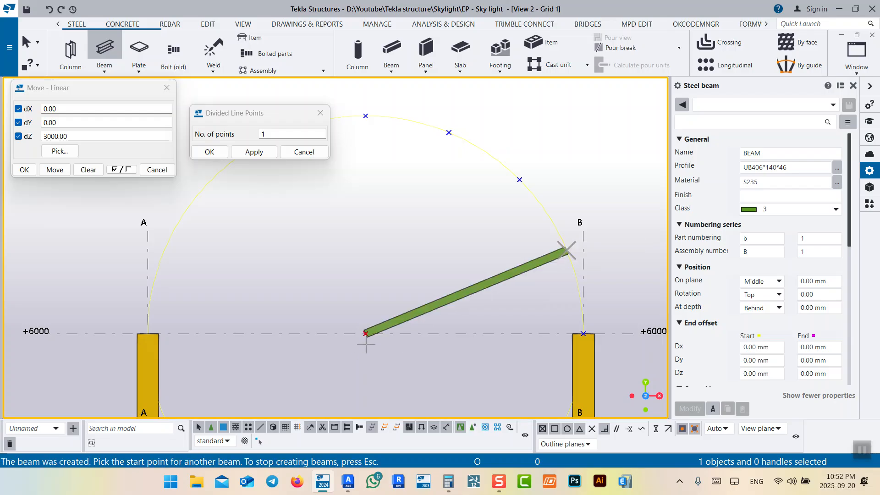
pyautogui.click(366, 333)
pyautogui.click(519, 180)
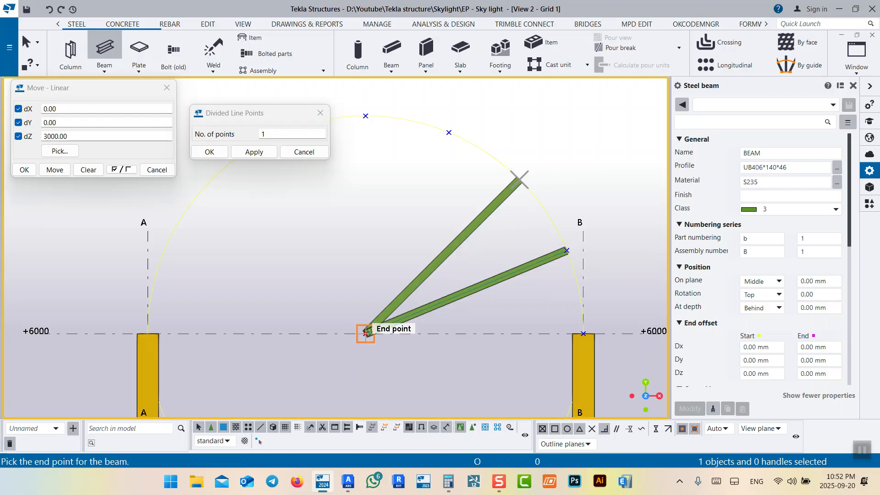
pyautogui.click(365, 333)
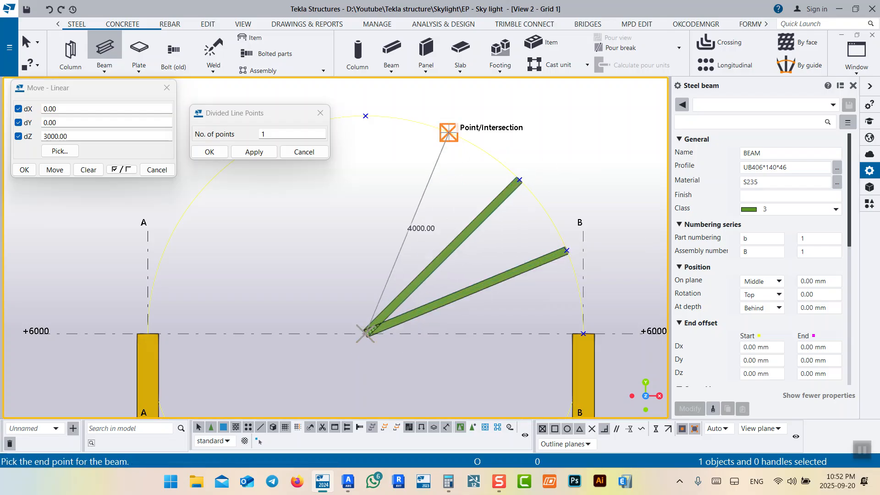
pyautogui.click(449, 132)
pyautogui.press('Home')
pyautogui.moveTo(310, 229); pyautogui.dragTo(594, 298, button='middle')
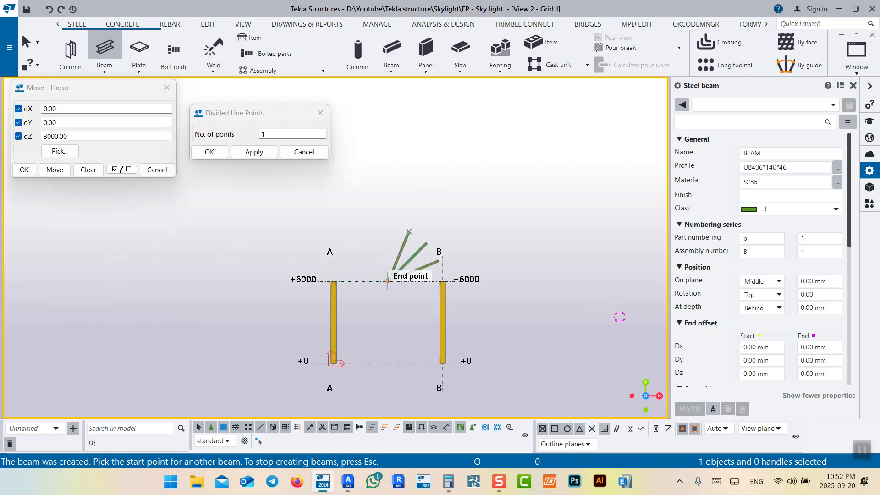
pyautogui.scroll(3, 392, 274)
pyautogui.rightClick(447, 134)
pyautogui.click(471, 139)
pyautogui.moveTo(446, 183); pyautogui.dragTo(470, 186, button='middle')
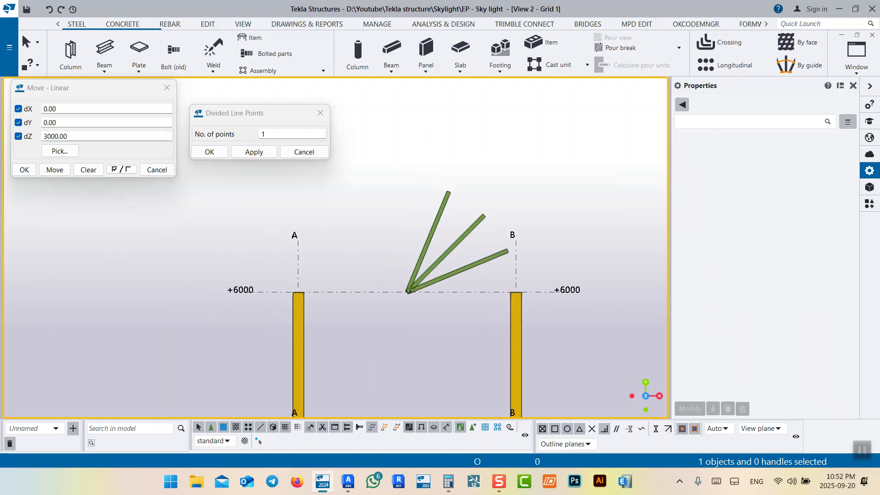
# Set the Grid 1 view's display settings to show points and apply them to the view
pyautogui.doubleClick(568, 192)
pyautogui.click(581, 261)
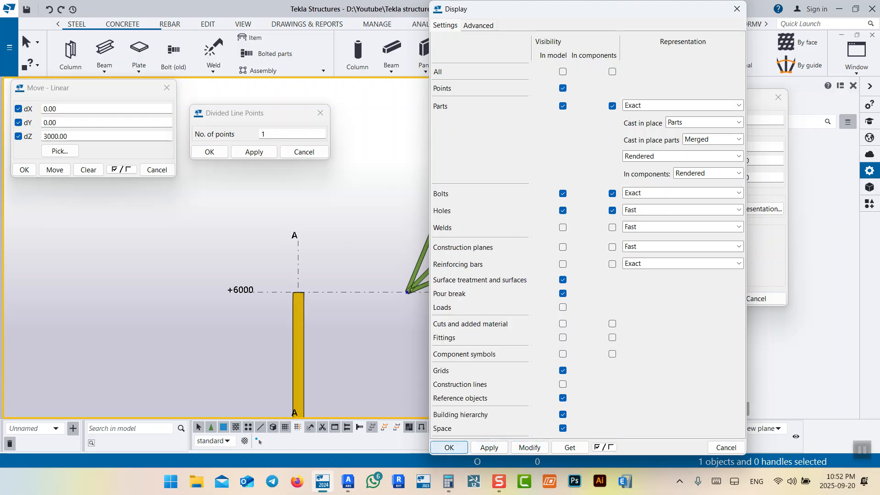
pyautogui.click(449, 447)
pyautogui.click(493, 299)
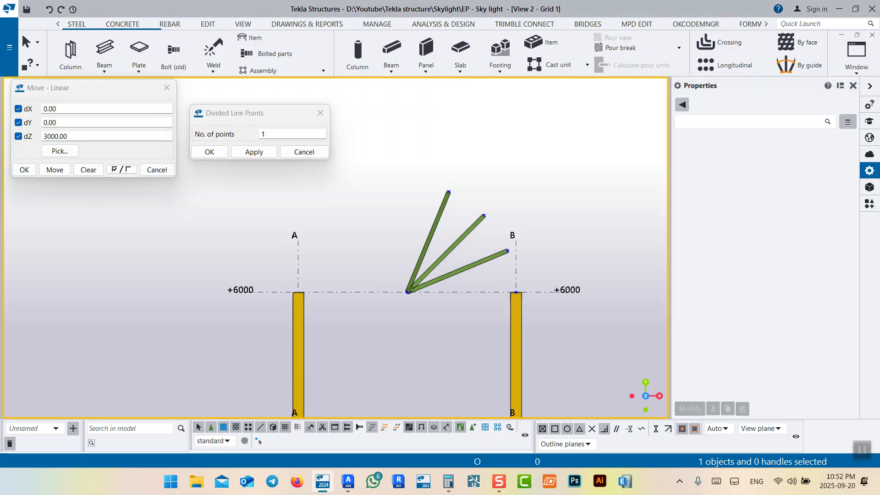
pyautogui.moveTo(433, 232); pyautogui.dragTo(451, 240, button='middle')
pyautogui.doubleClick(617, 326)
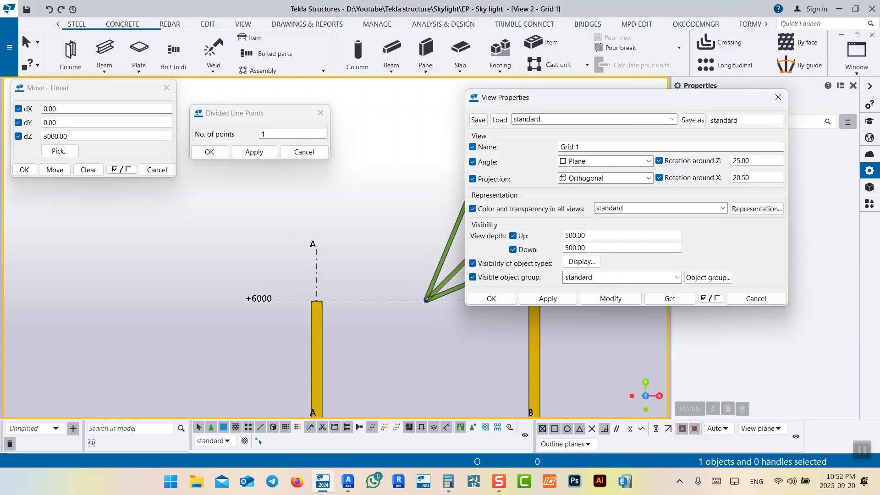
pyautogui.click(582, 261)
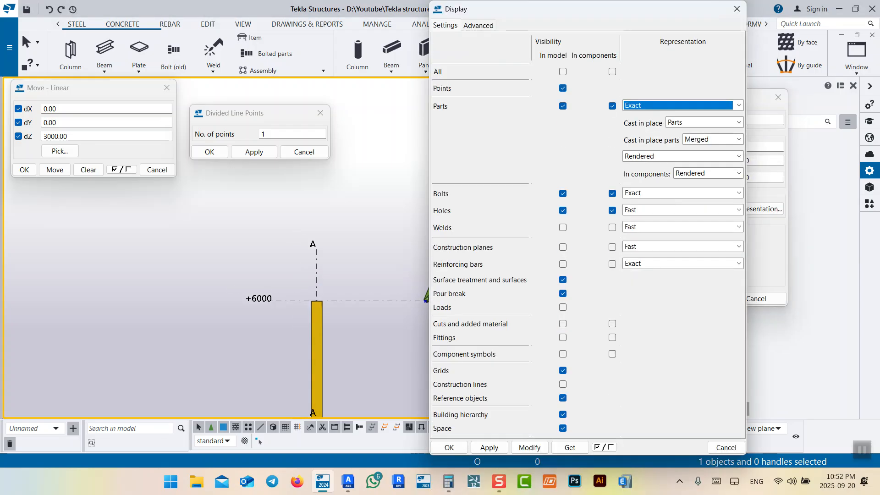
pyautogui.click(529, 448)
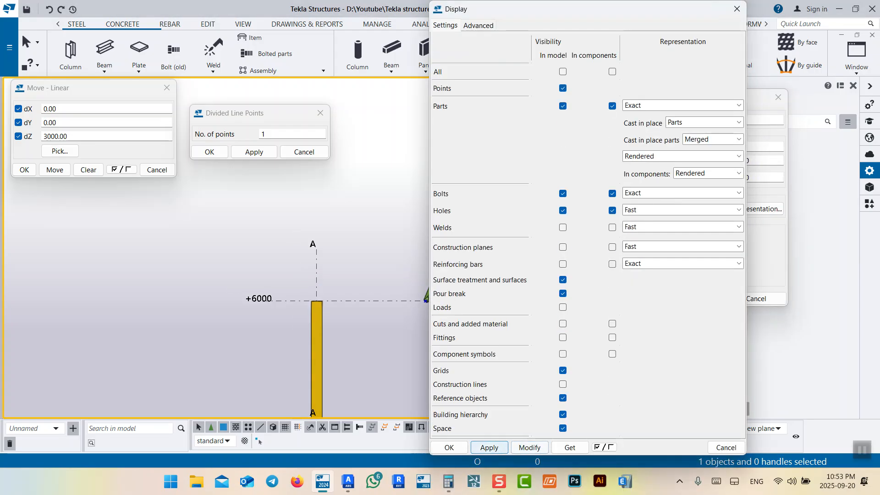
pyautogui.click(449, 447)
pyautogui.click(491, 298)
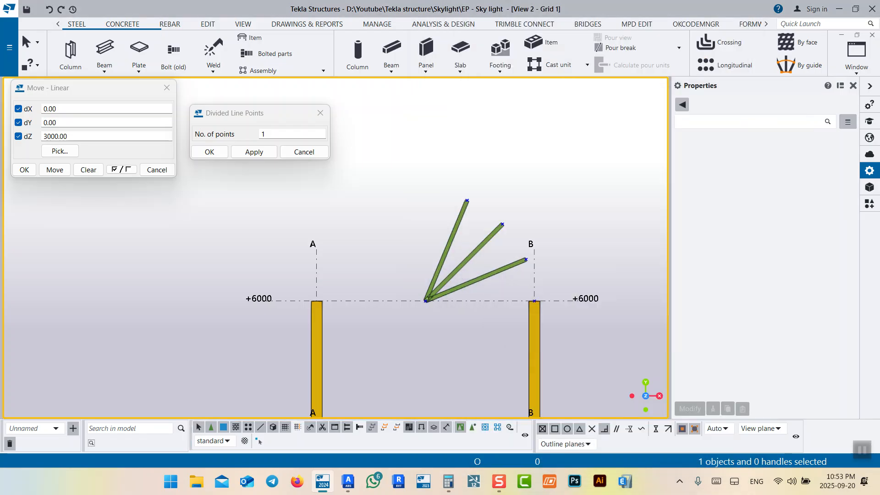
# Fit the Grid 1 view's work area to the entire model
pyautogui.scroll(3, 476, 213)
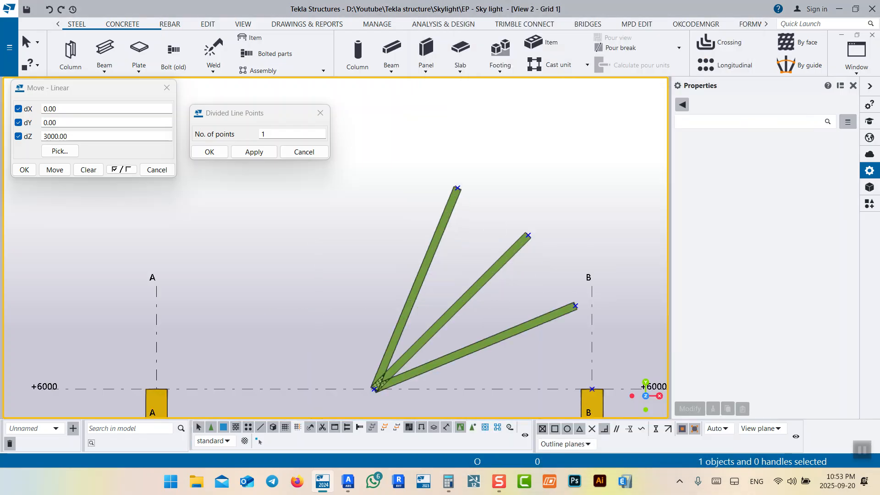
pyautogui.rightClick(525, 121)
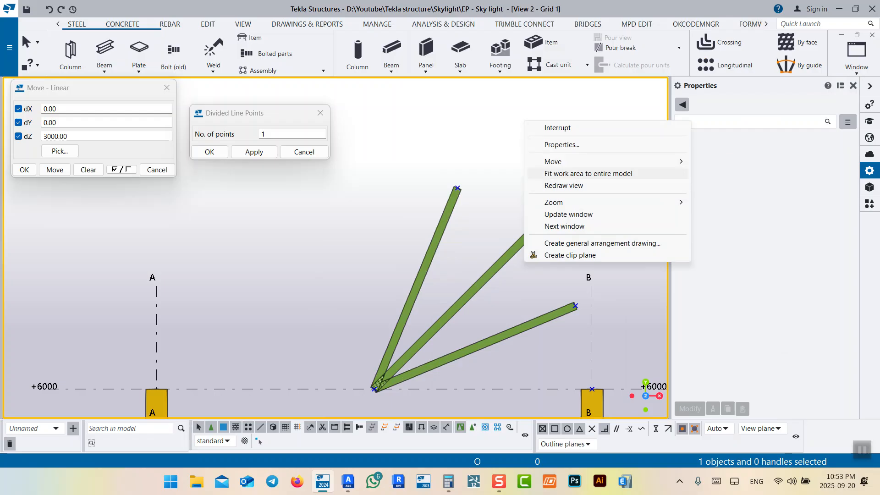
pyautogui.click(587, 173)
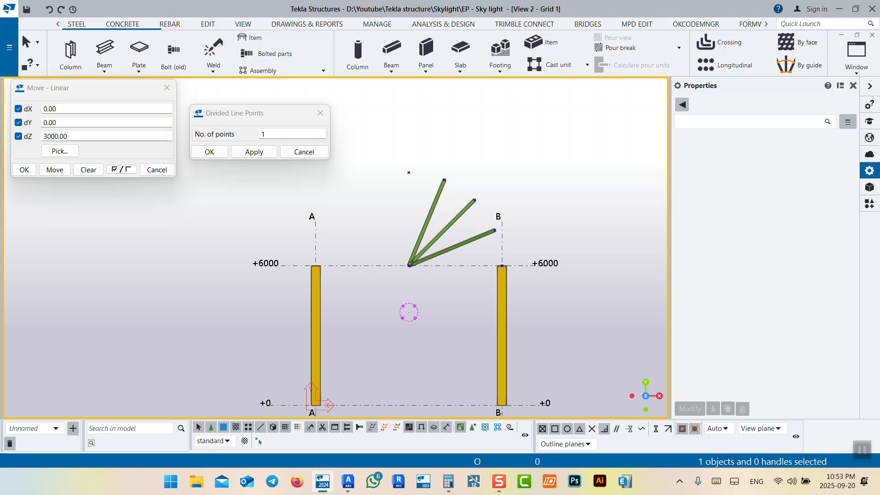
# Change the profile of all three radial beams to the circular hollow section CHS114.3*3.0
pyautogui.scroll(5, 485, 231)
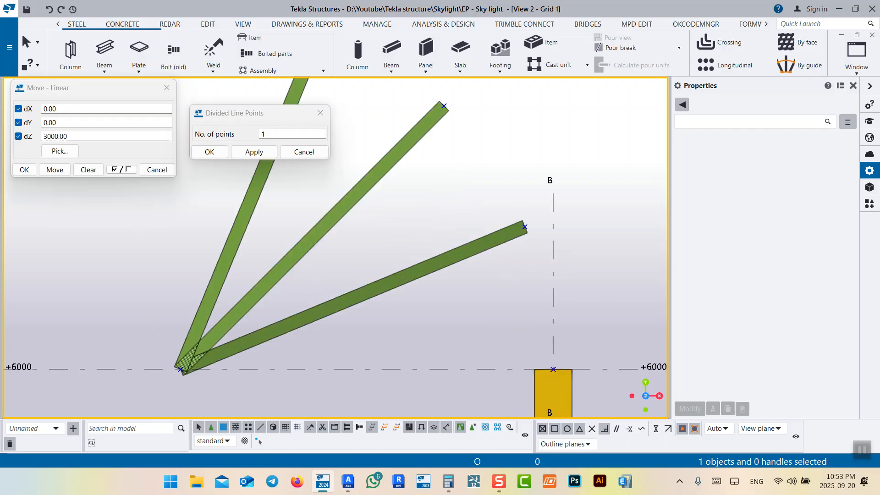
pyautogui.click(403, 277)
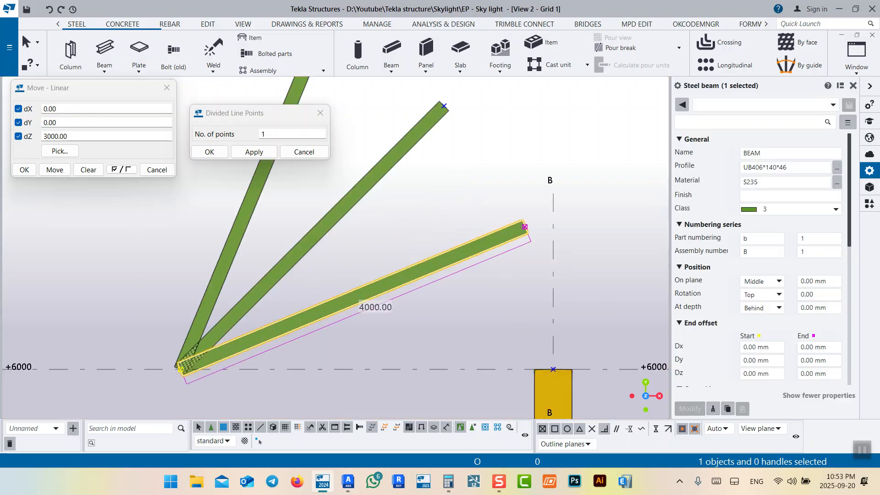
pyautogui.click(439, 316)
pyautogui.click(458, 254)
pyautogui.scroll(5, 530, 228)
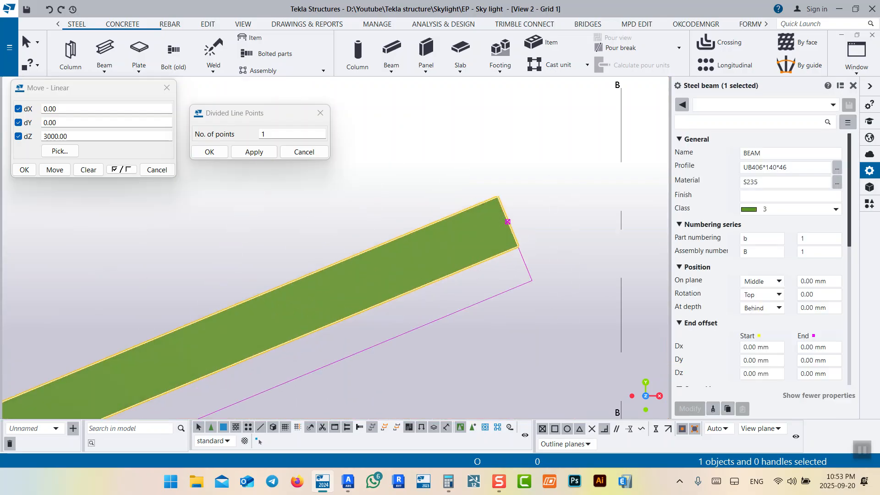
pyautogui.scroll(-5, 562, 240)
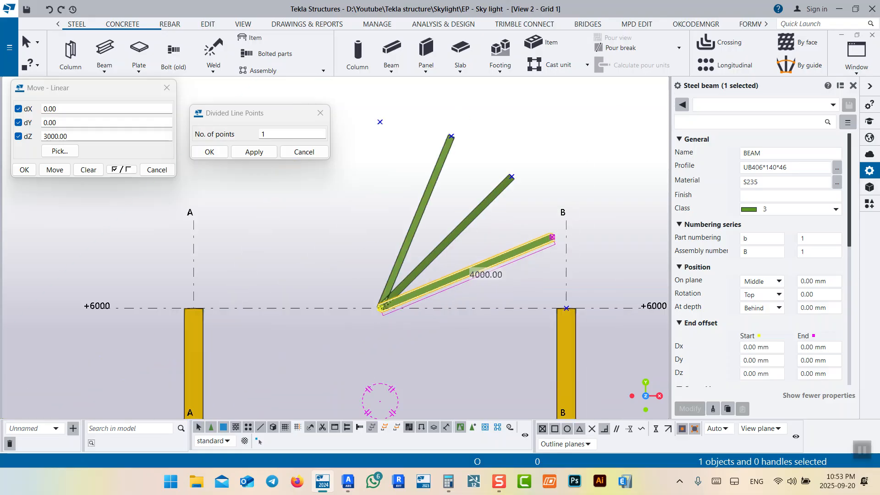
pyautogui.keyDown('ctrl'); pyautogui.click(476, 211); pyautogui.keyUp('ctrl')
pyautogui.keyDown('ctrl'); pyautogui.click(428, 190); pyautogui.keyUp('ctrl')
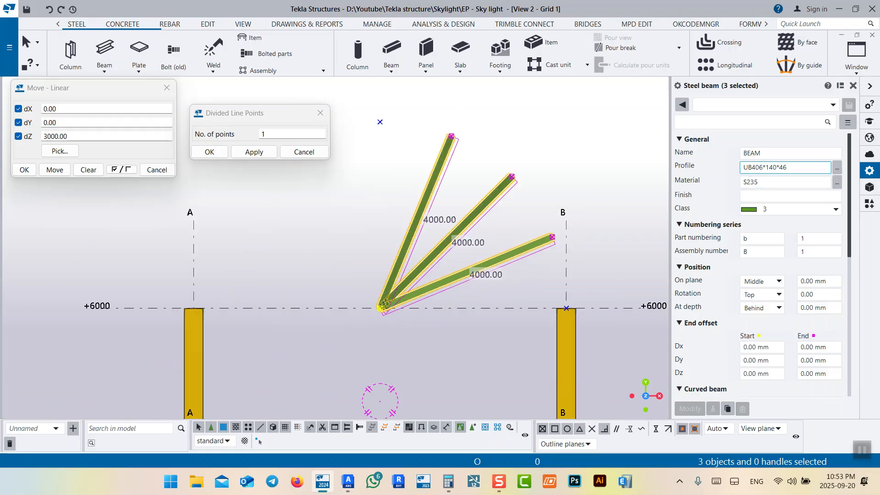
pyautogui.click(836, 167)
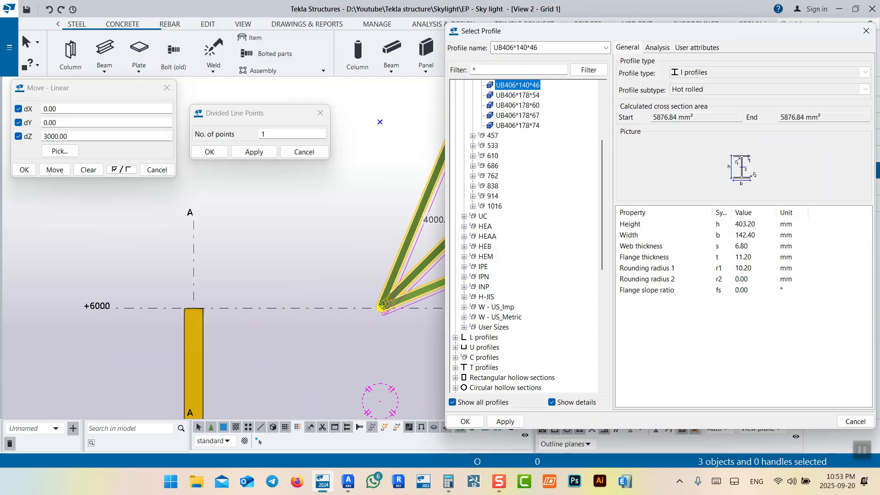
pyautogui.scroll(-1, 527, 236)
pyautogui.doubleClick(505, 357)
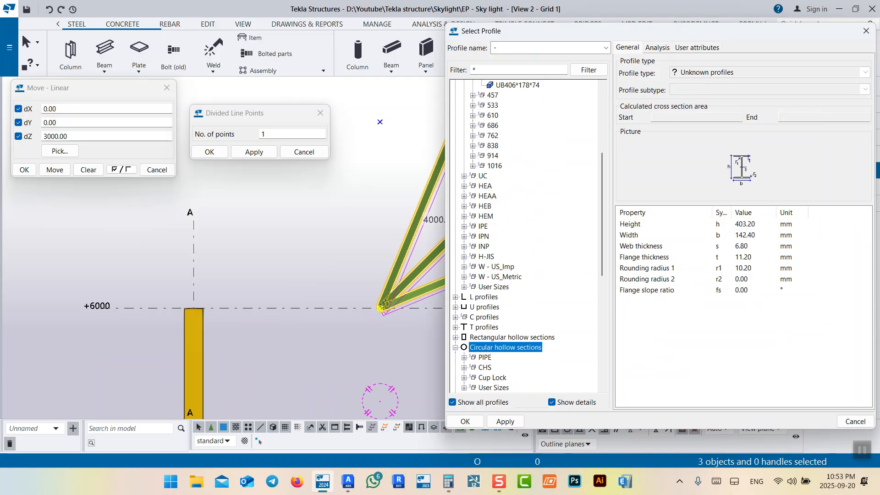
pyautogui.doubleClick(485, 367)
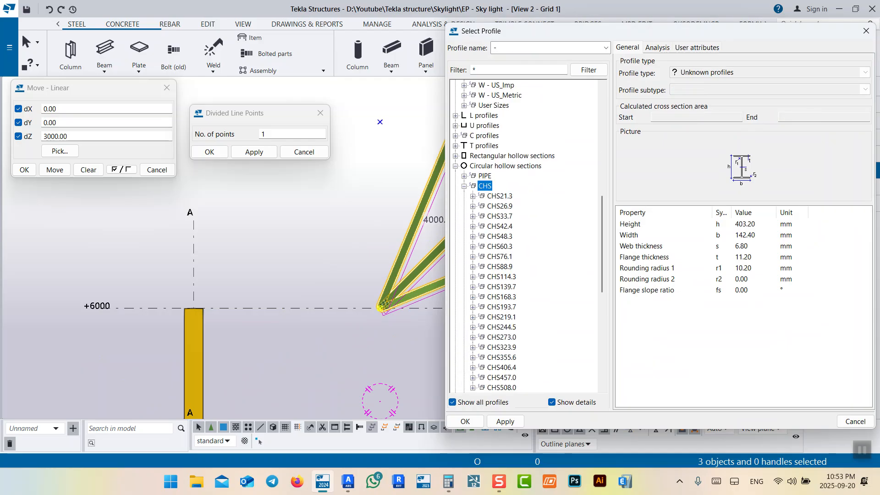
pyautogui.click(499, 266)
pyautogui.doubleClick(501, 277)
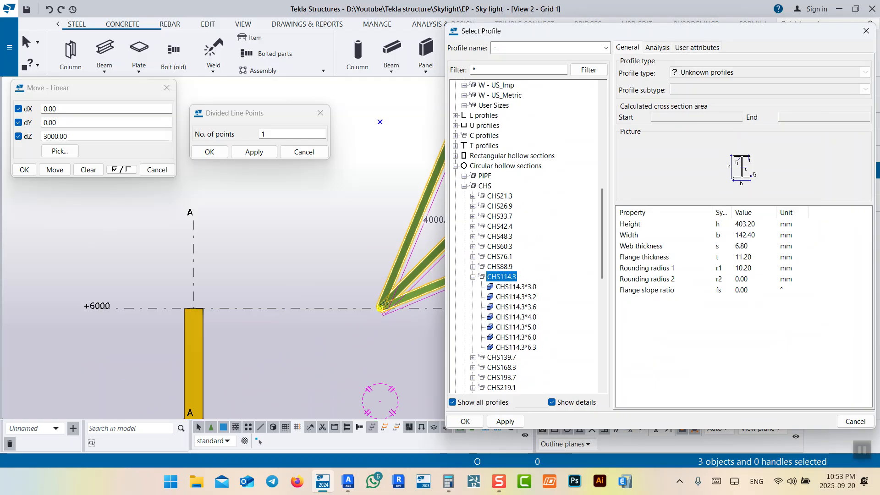
pyautogui.click(516, 286)
pyautogui.click(464, 421)
pyautogui.click(690, 409)
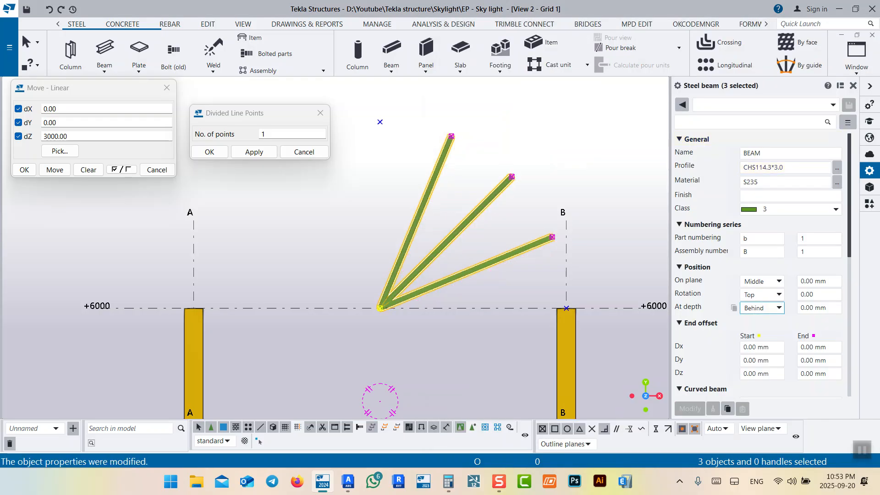
# Set the at-depth position of the three radial beams to Middle and apply the change
pyautogui.click(761, 308)
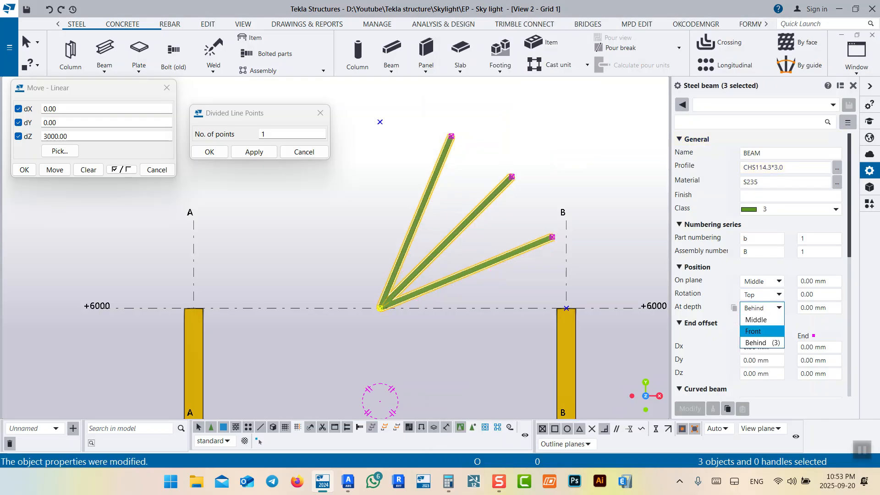
pyautogui.click(756, 319)
pyautogui.click(689, 408)
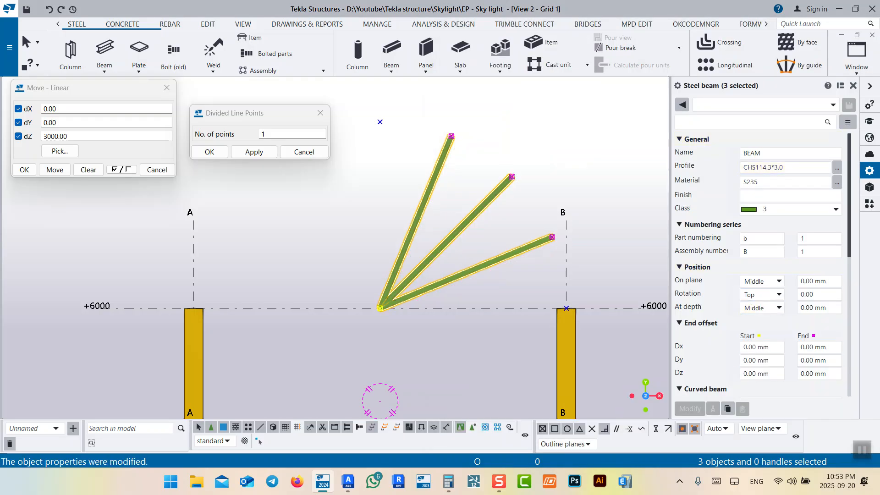
pyautogui.scroll(2, 547, 215)
pyautogui.click(558, 189)
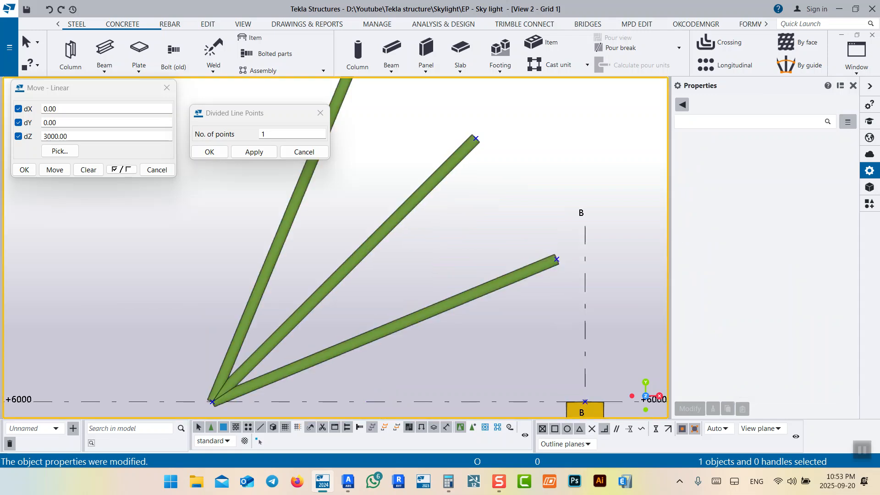
# Delete the two steeper radial beams, keeping only the lowest one next to grid B
pyautogui.scroll(-4, 559, 189)
pyautogui.scroll(4, 551, 206)
pyautogui.moveTo(550, 223); pyautogui.dragTo(543, 254, button='middle')
pyautogui.click(543, 254)
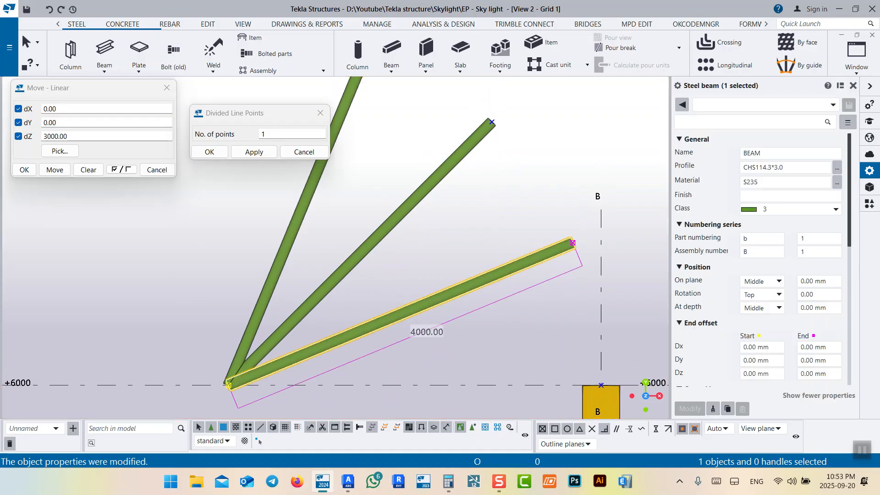
pyautogui.scroll(-2, 553, 254)
pyautogui.moveTo(475, 256); pyautogui.dragTo(440, 237)
pyautogui.press('Delete')
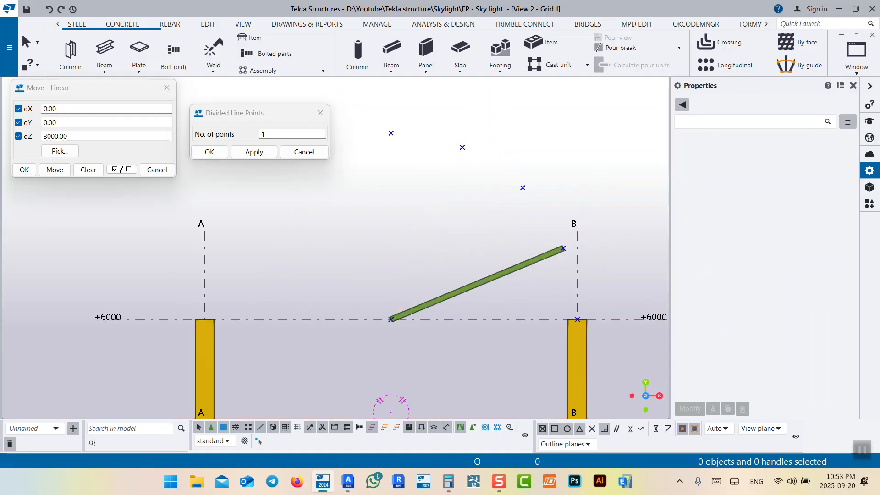
# Turn on direct modification and shorten the remaining radial beam to a short stub at its outer end through its length dimension
pyautogui.click(477, 284)
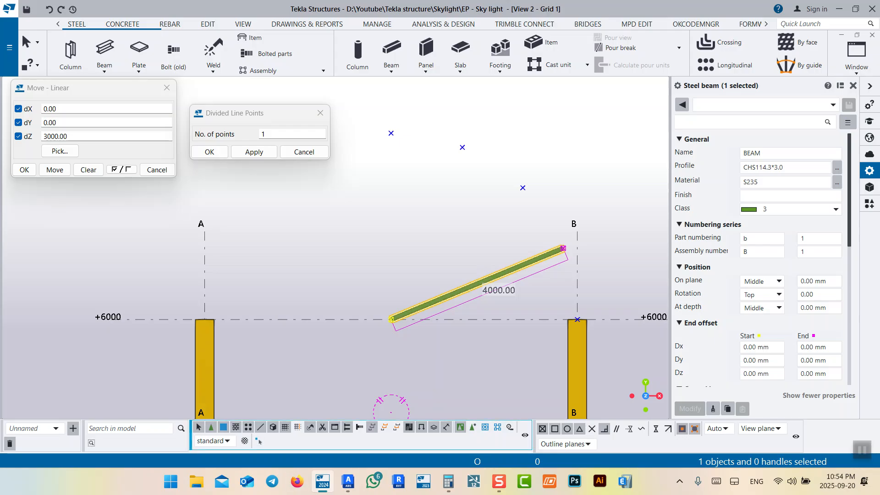
pyautogui.click(259, 441)
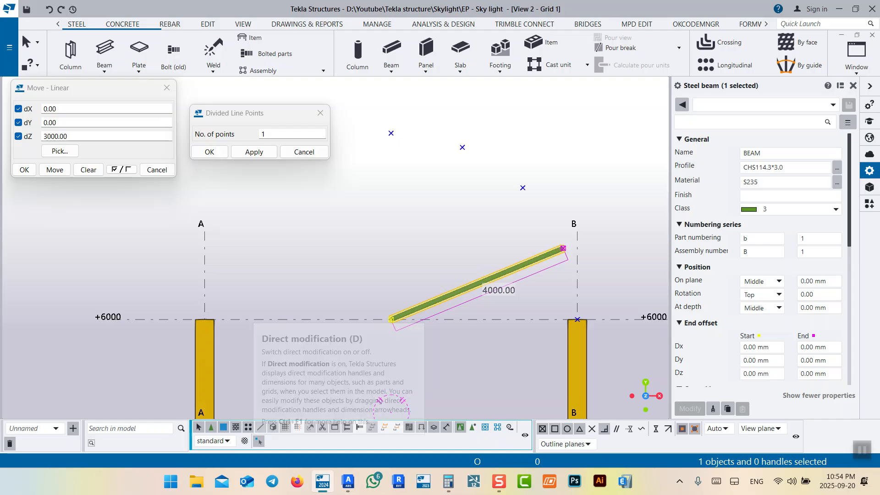
pyautogui.click(482, 252)
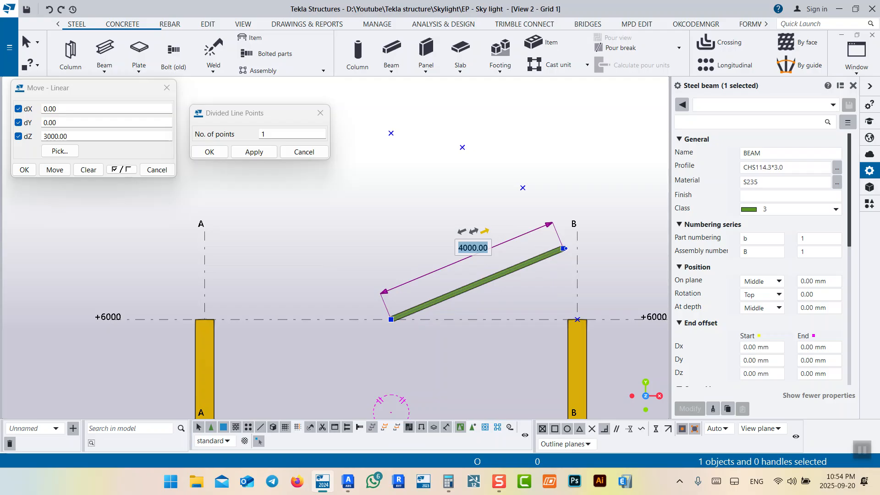
pyautogui.press('Tab')
pyautogui.write('100')
pyautogui.press('Return')
pyautogui.scroll(5, 574, 250)
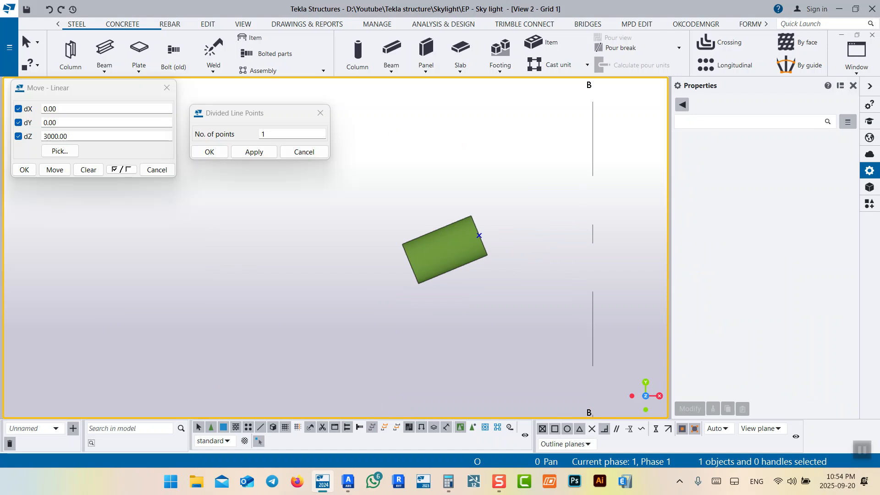
pyautogui.scroll(-3, 547, 260)
# Copy the stub by rotation around Z about the circle's centre, with 3 copies at 22.50 degrees, and end the command
pyautogui.click(498, 255)
pyautogui.scroll(-6, 588, 249)
pyautogui.rightClick(643, 239)
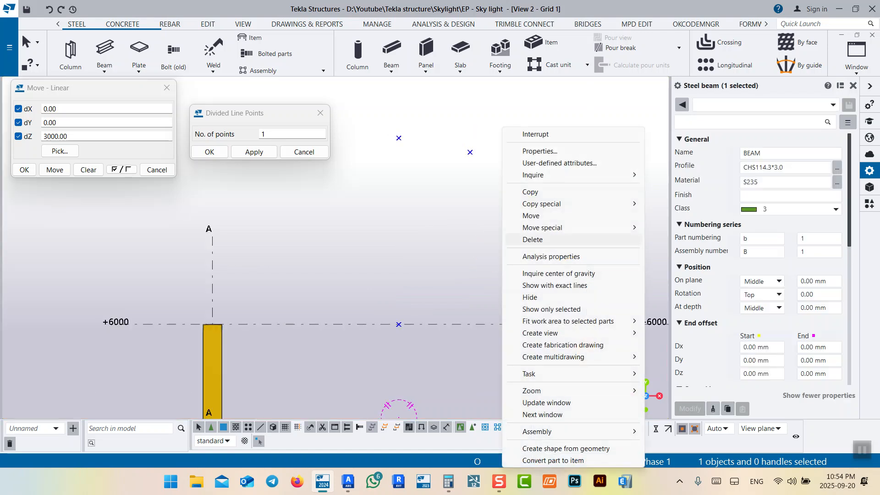
pyautogui.moveTo(542, 204)
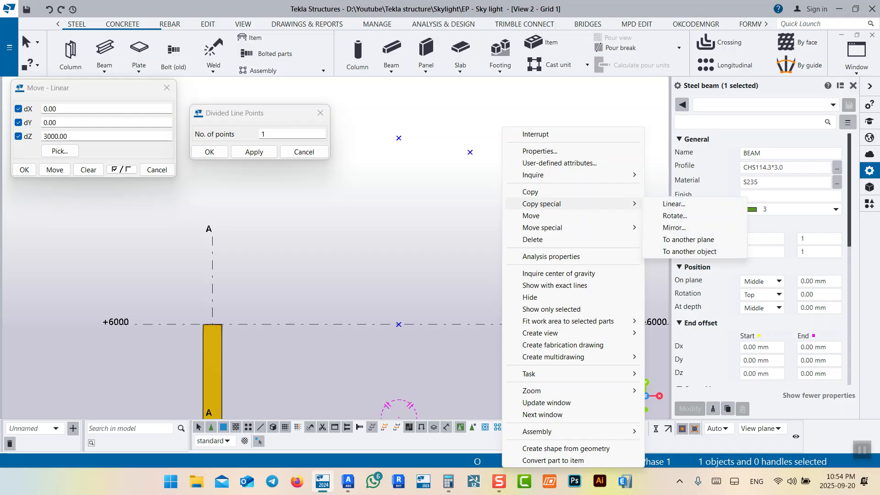
pyautogui.click(675, 215)
pyautogui.doubleClick(739, 269)
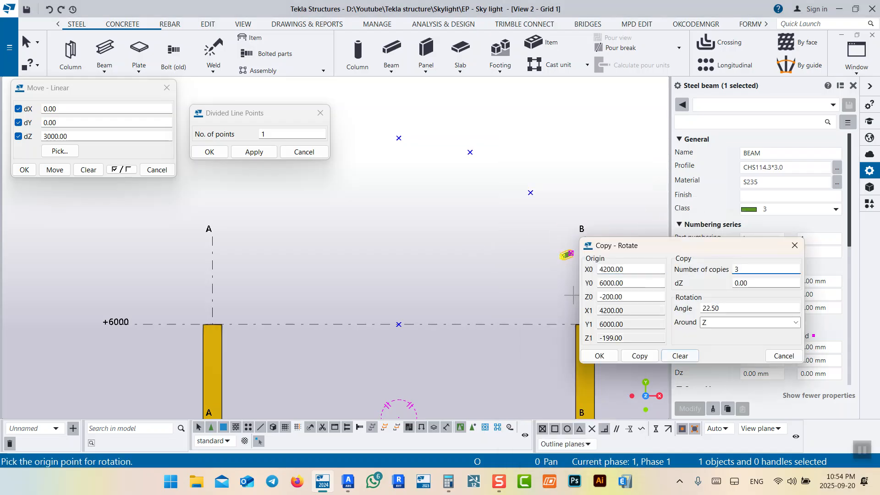
pyautogui.click(639, 355)
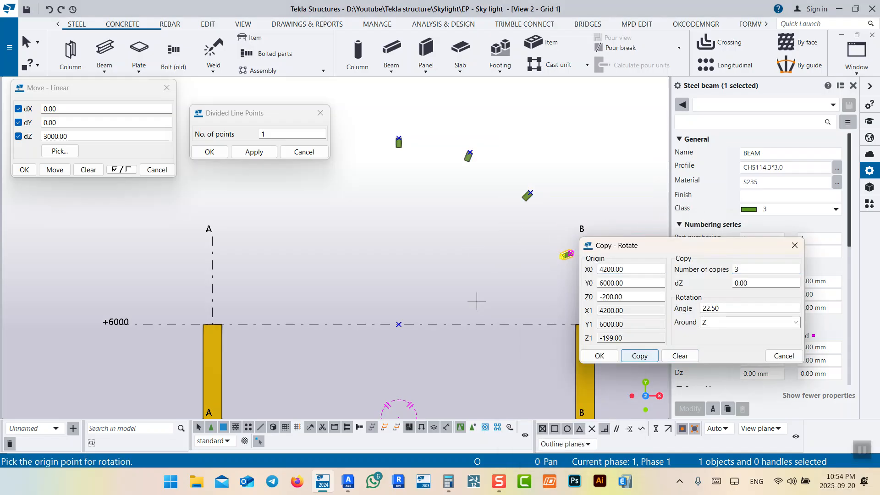
pyautogui.click(599, 355)
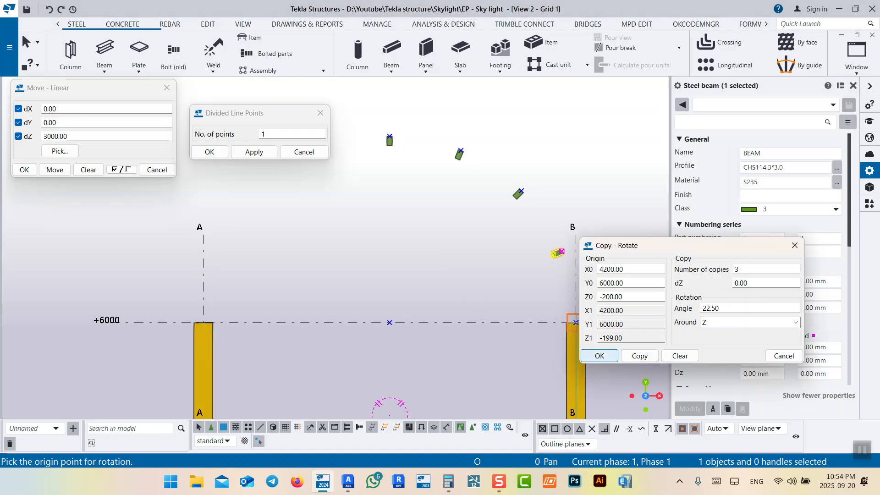
pyautogui.rightClick(448, 112)
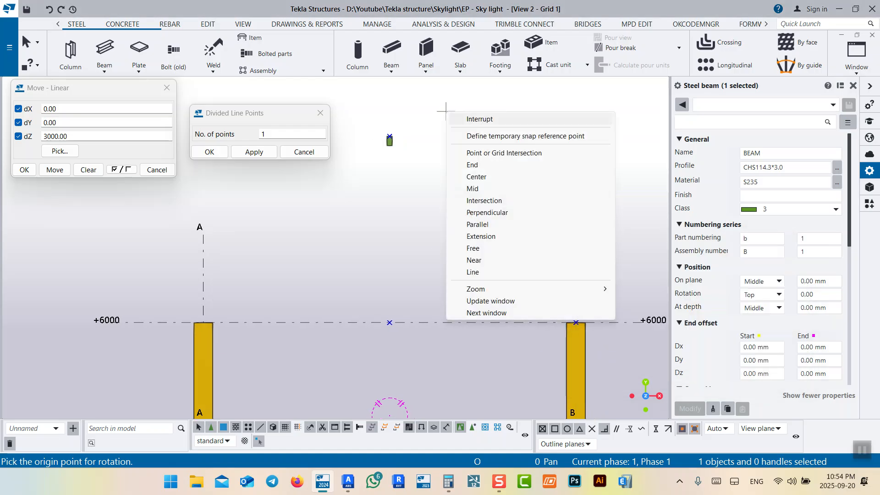
pyautogui.click(476, 120)
pyautogui.click(568, 270)
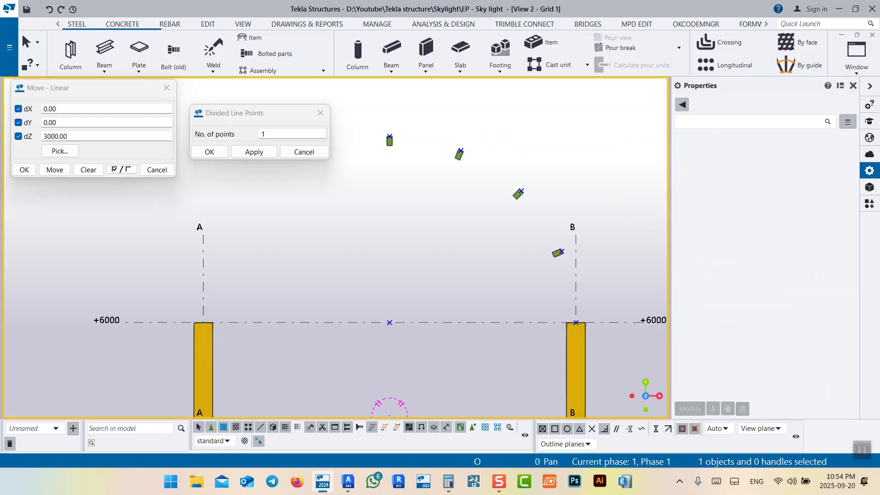
# Create a CHS114.3*3.0 beam from grid B at +6000 to the lowest stub's outer point and start the following beam there
pyautogui.scroll(4, 565, 259)
pyautogui.scroll(-4, 565, 273)
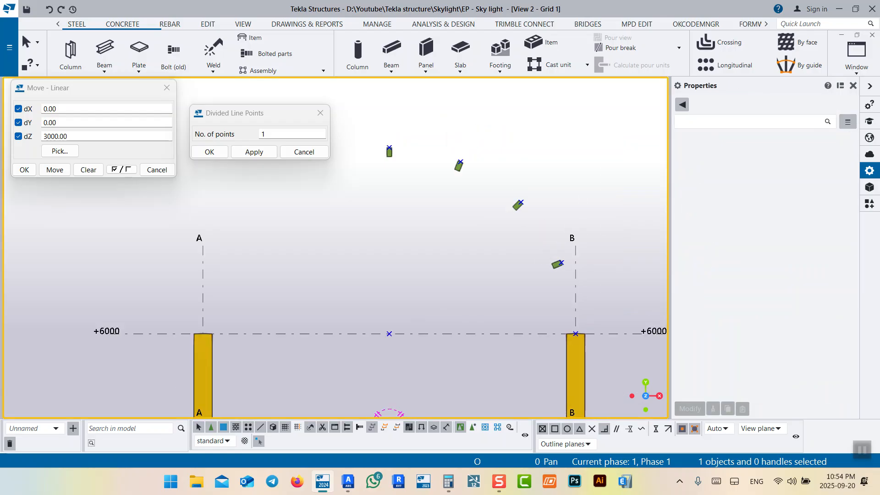
pyautogui.scroll(4, 517, 205)
pyautogui.scroll(-4, 510, 206)
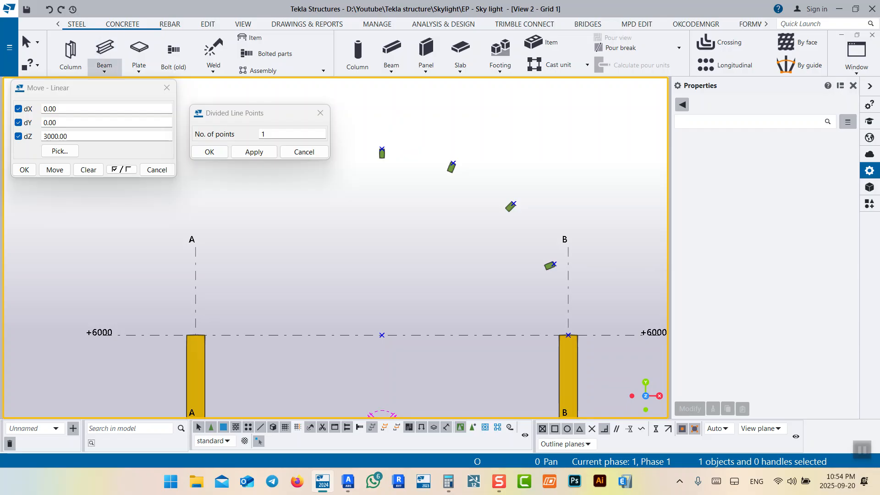
pyautogui.click(105, 49)
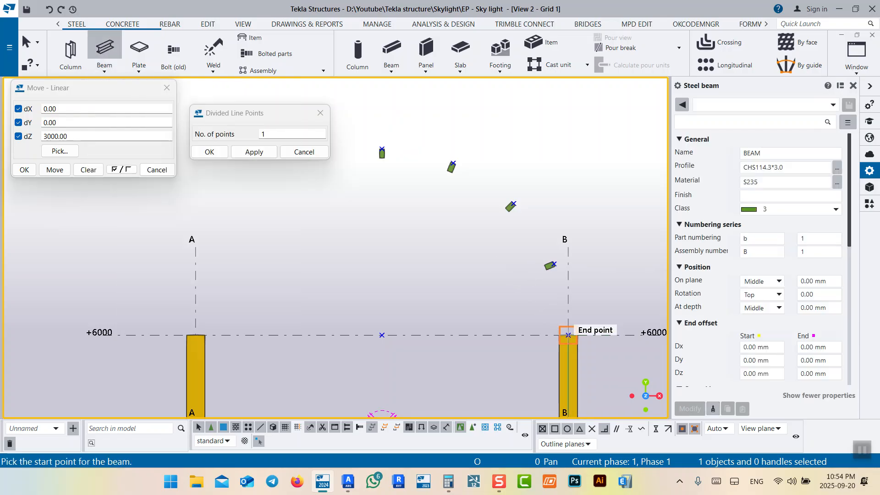
pyautogui.scroll(3, 565, 330)
pyautogui.click(568, 331)
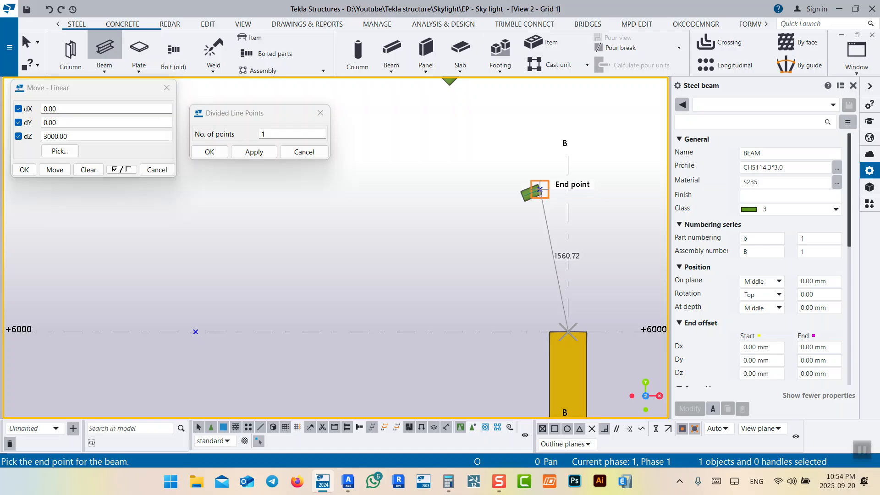
pyautogui.click(540, 189)
pyautogui.click(540, 189)
pyautogui.moveTo(489, 145); pyautogui.dragTo(573, 279, button='middle')
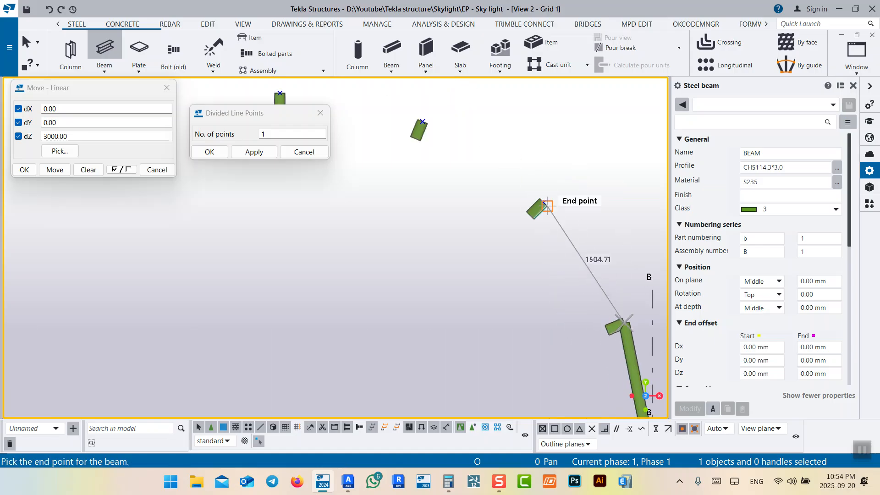
# Place CHS114.3*3.0 beams along the arch from the first joint point to the second and on to the third
pyautogui.click(543, 202)
pyautogui.scroll(3, 544, 203)
pyautogui.click(539, 230)
pyautogui.scroll(-2, 578, 243)
pyautogui.moveTo(430, 146); pyautogui.dragTo(540, 252, button='middle')
pyautogui.scroll(1, 455, 186)
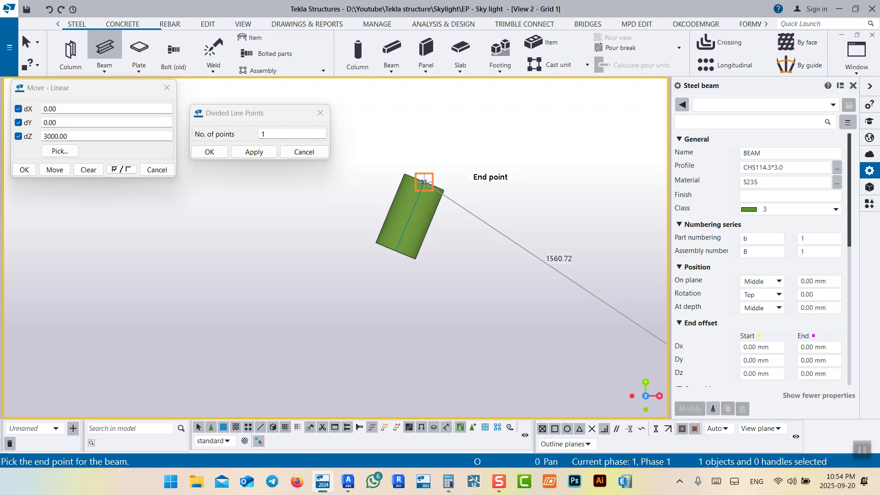
pyautogui.click(424, 180)
pyautogui.click(424, 180)
pyautogui.scroll(-2, 426, 178)
pyautogui.moveTo(427, 177); pyautogui.dragTo(512, 216, button='middle')
pyautogui.click(510, 214)
pyautogui.scroll(2, 513, 213)
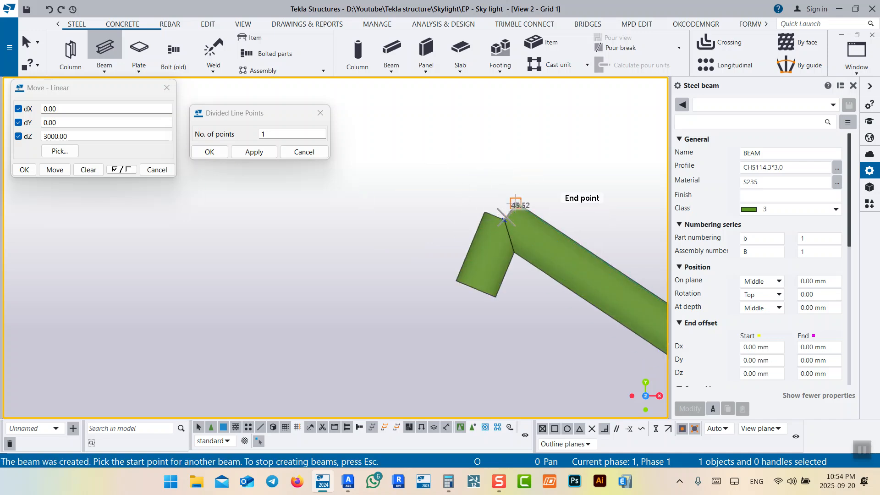
pyautogui.click(504, 219)
pyautogui.rightClick(536, 151)
pyautogui.click(562, 159)
pyautogui.scroll(3, 509, 206)
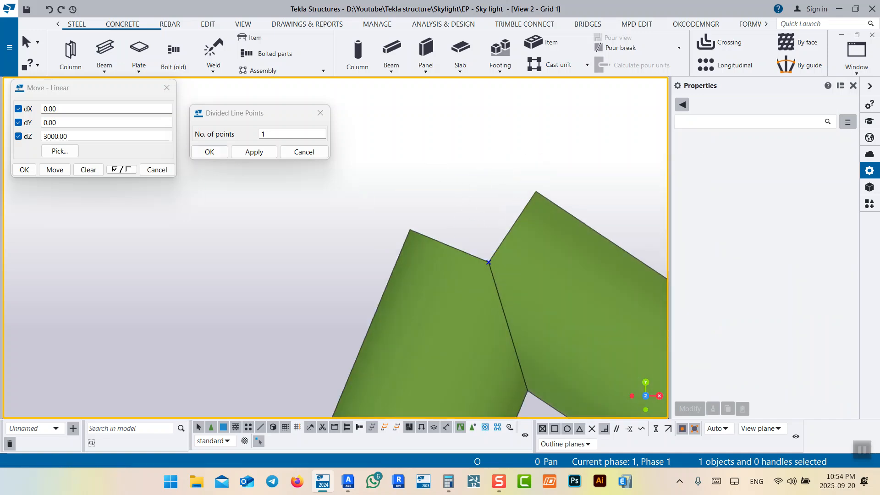
# Place a CHS114.3*3.0 beam from the third arch joint to the apex point, and end beam creation
pyautogui.click(104, 48)
pyautogui.click(488, 262)
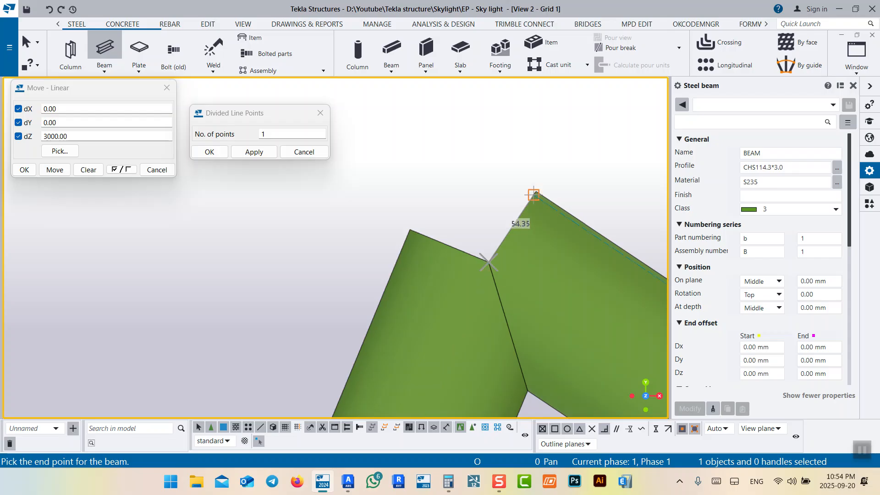
pyautogui.scroll(-4, 571, 217)
pyautogui.scroll(2, 432, 197)
pyautogui.click(418, 189)
pyautogui.rightClick(480, 142)
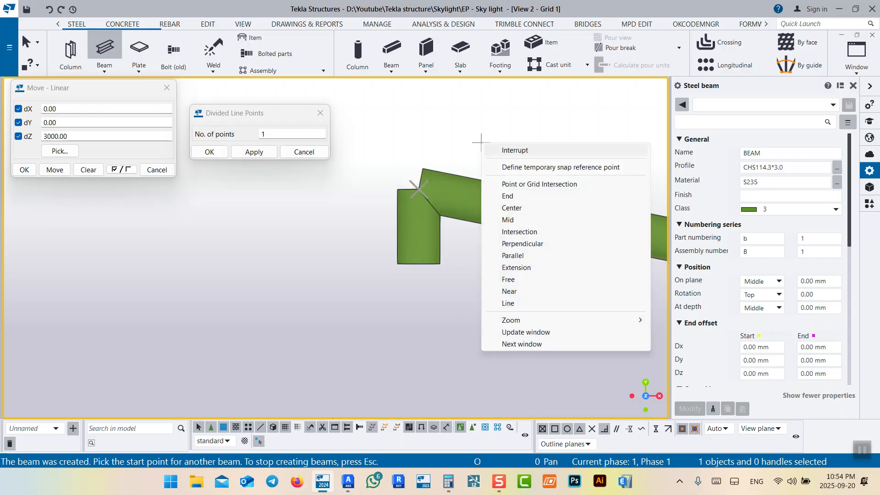
pyautogui.click(514, 151)
# Select all four arch beams from the apex down to the column at grid B
pyautogui.scroll(-5, 451, 152)
pyautogui.scroll(4, 535, 198)
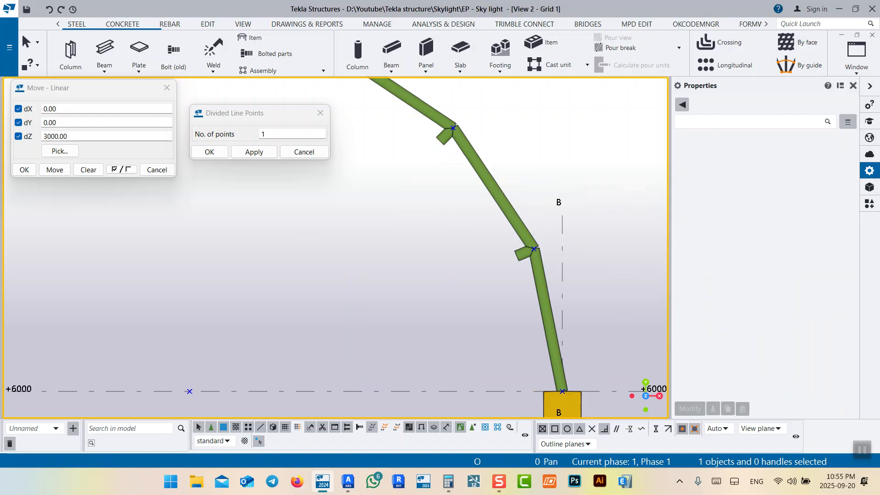
pyautogui.scroll(-4, 506, 259)
pyautogui.scroll(4, 507, 259)
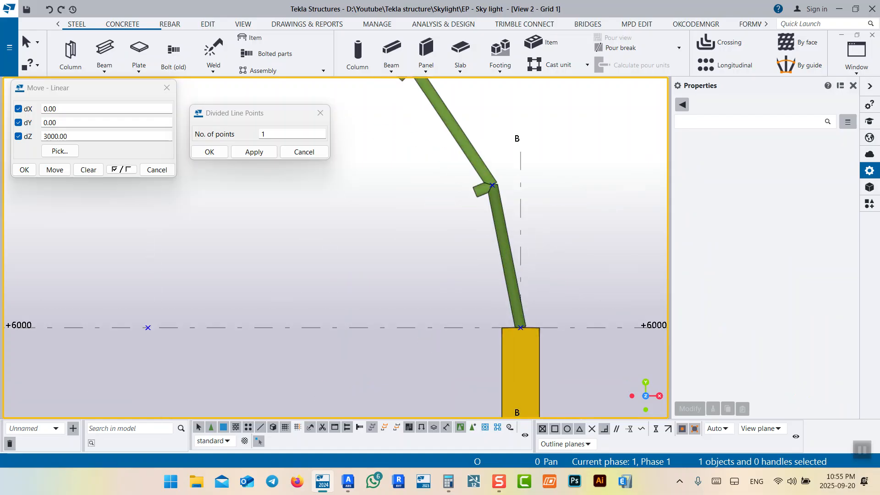
pyautogui.scroll(-2, 574, 341)
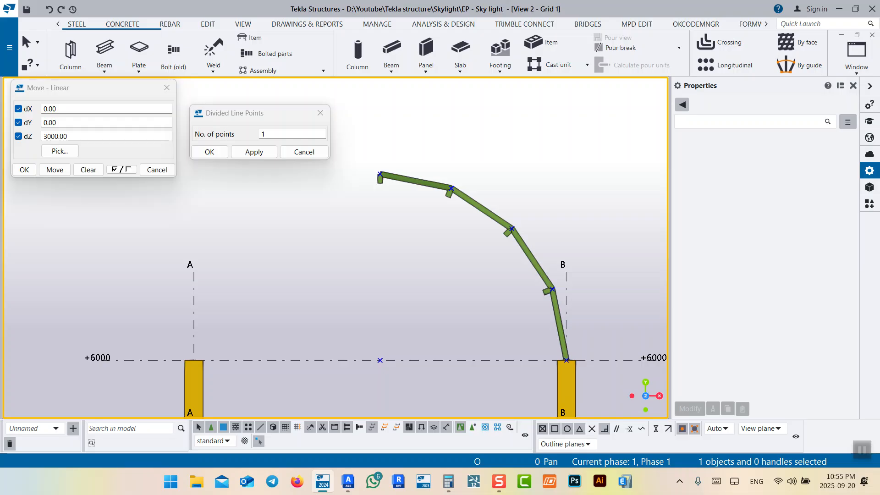
pyautogui.scroll(4, 404, 179)
pyautogui.click(405, 178)
pyautogui.scroll(-2, 428, 197)
pyautogui.keyDown('ctrl'); pyautogui.click(534, 222); pyautogui.keyUp('ctrl')
pyautogui.scroll(-2, 472, 201)
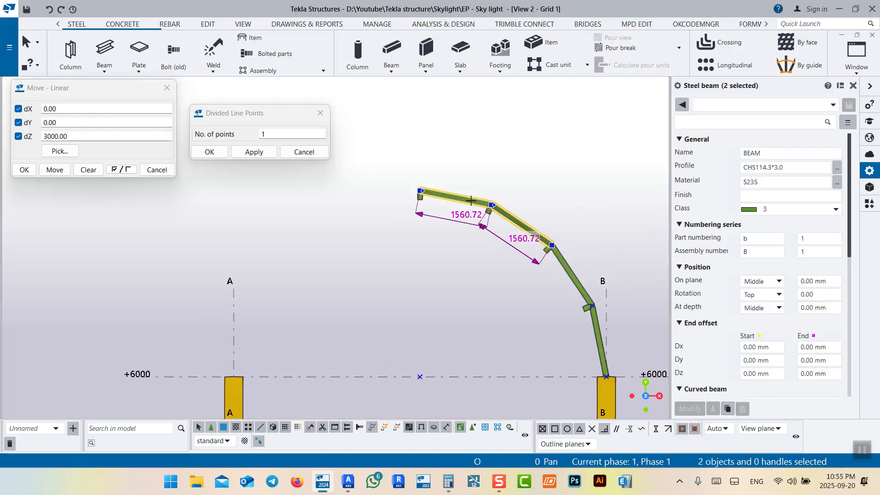
pyautogui.scroll(2, 566, 268)
pyautogui.keyDown('ctrl'); pyautogui.click(566, 269); pyautogui.keyUp('ctrl')
pyautogui.moveTo(627, 395); pyautogui.dragTo(558, 266, button='middle')
pyautogui.keyDown('ctrl'); pyautogui.click(558, 266); pyautogui.keyUp('ctrl')
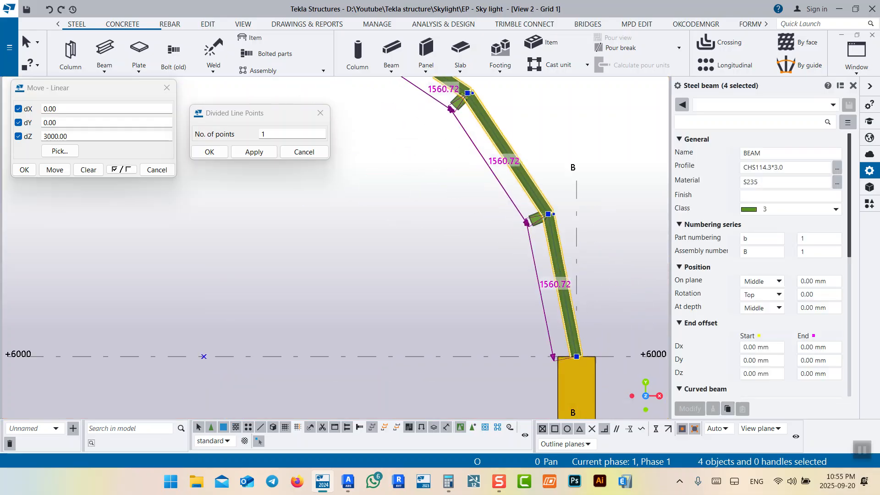
# Choose the user-size RHS profile with the h*b*t subtype from the rectangular hollow sections for the selected beams
pyautogui.click(837, 167)
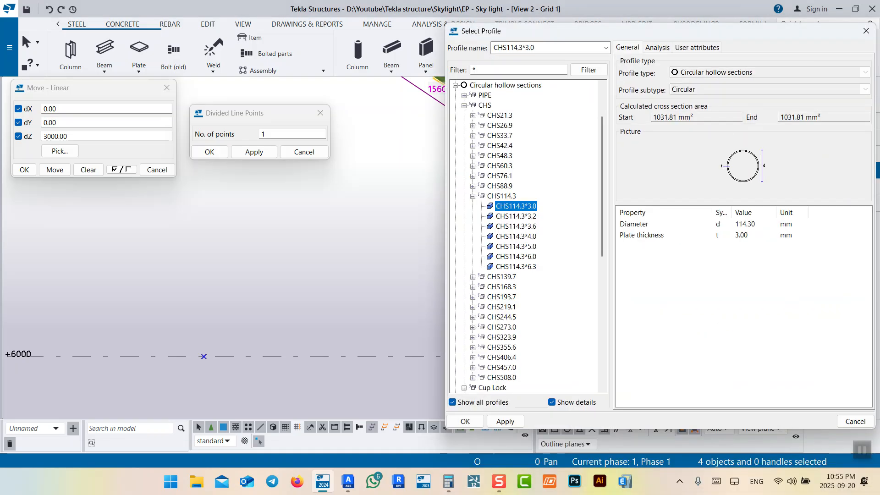
pyautogui.scroll(2, 527, 237)
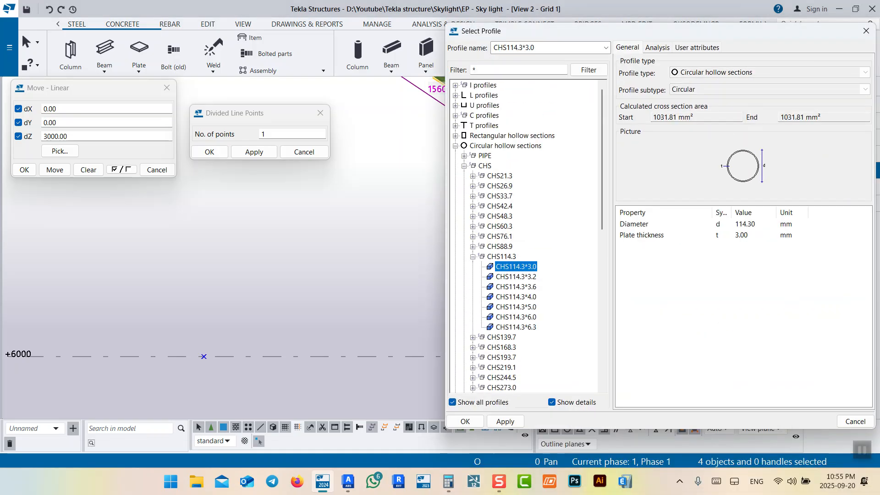
pyautogui.doubleClick(511, 136)
pyautogui.doubleClick(493, 176)
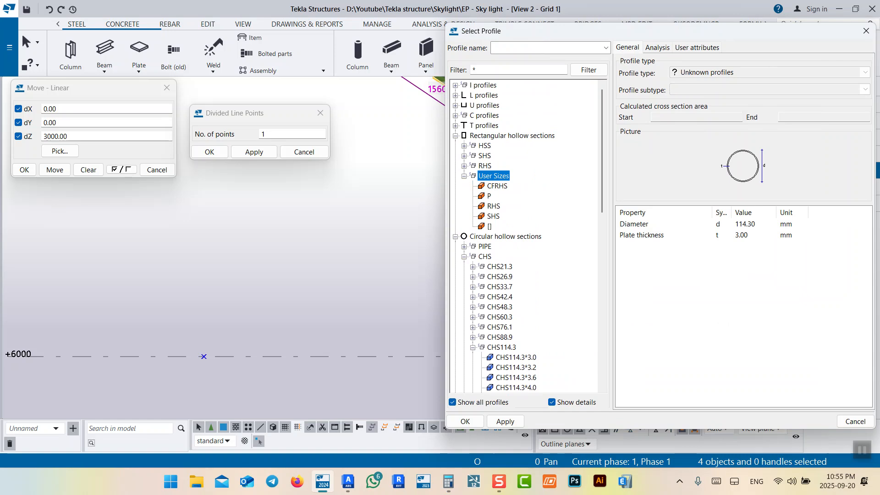
pyautogui.click(493, 207)
pyautogui.click(751, 90)
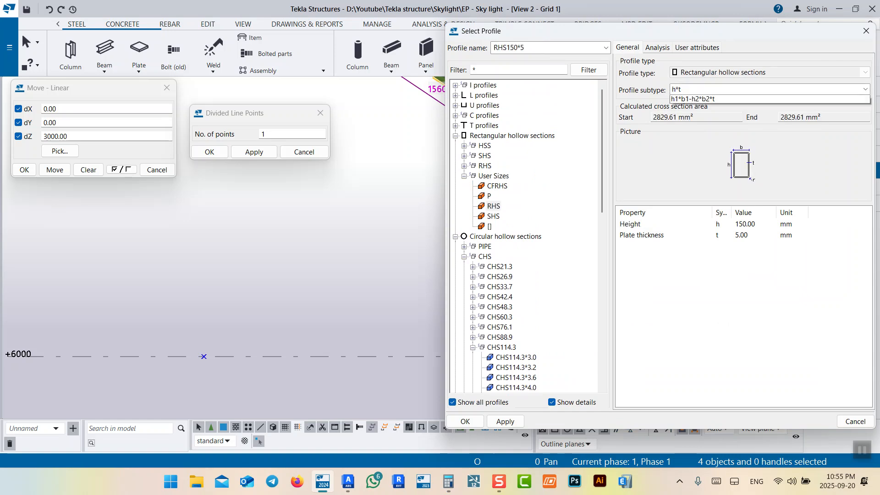
pyautogui.click(751, 111)
# Set the RHS profile to 100 mm height, 50 mm width and 3 mm plate thickness, and accept it
pyautogui.click(752, 224)
pyautogui.doubleClick(749, 224)
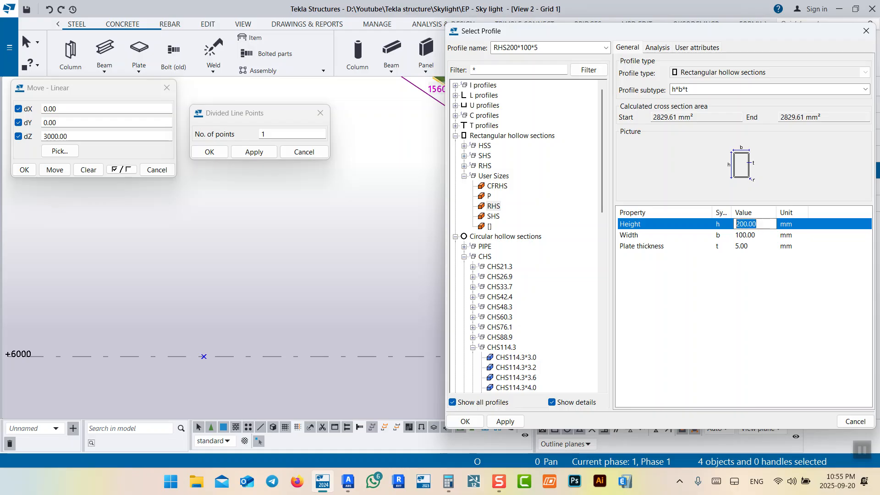
pyautogui.write('100')
pyautogui.press('Tab')
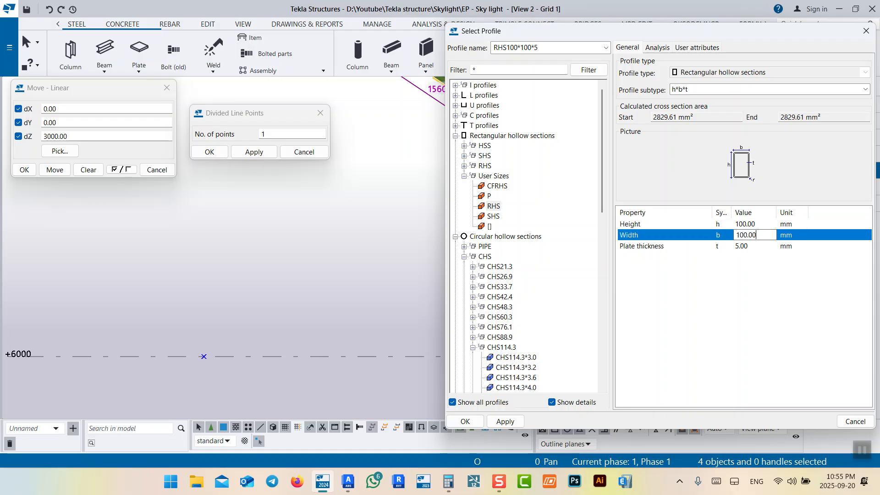
pyautogui.write('50')
pyautogui.press('Tab')
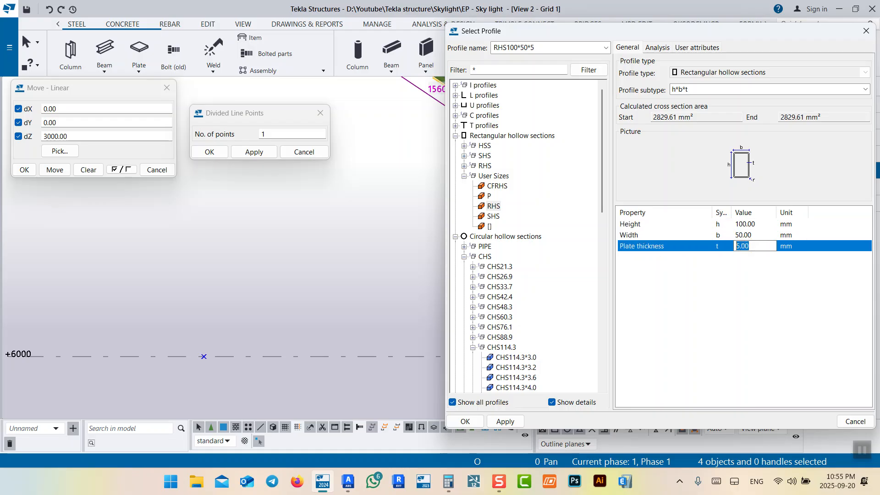
pyautogui.write('3')
pyautogui.click(465, 421)
# Set the four arch beams to class 2 and apply the changed properties
pyautogui.click(836, 209)
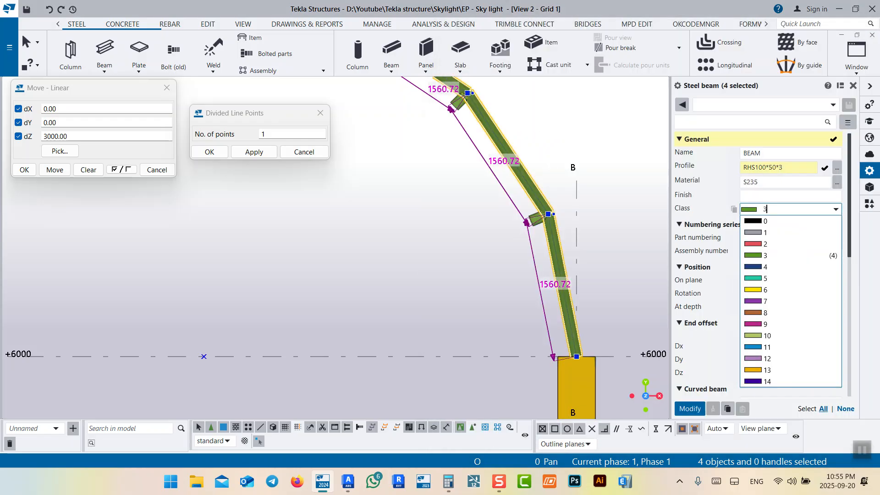
pyautogui.click(765, 243)
pyautogui.click(689, 408)
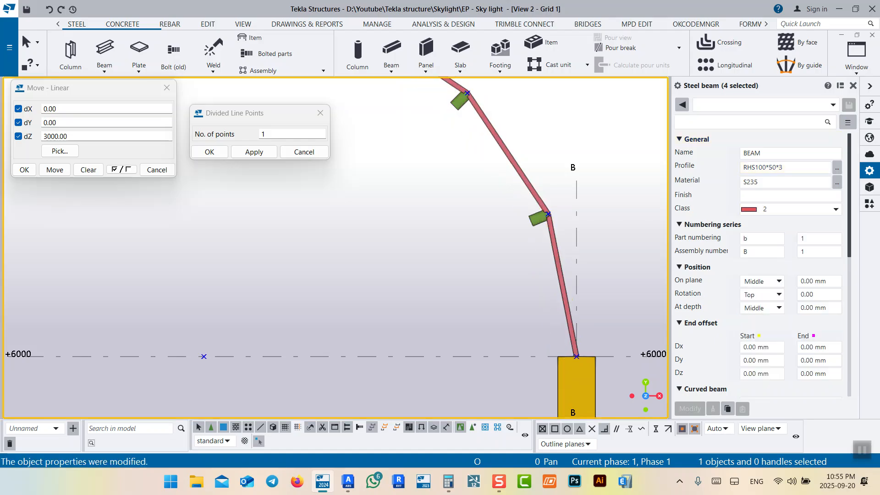
# Select the three lower arch beams and set their depth position to Front
pyautogui.scroll(10, 552, 219)
pyautogui.scroll(-6, 548, 207)
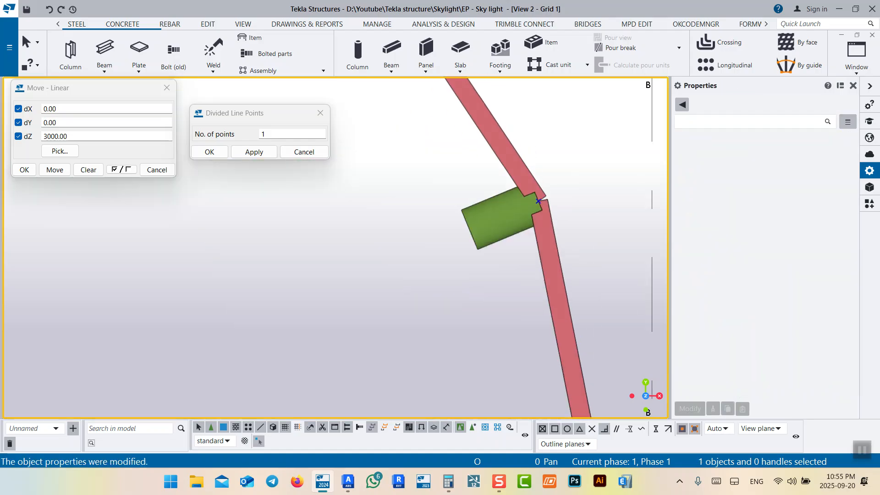
pyautogui.click(539, 205)
pyautogui.scroll(-4, 536, 202)
pyautogui.keyDown('ctrl'); pyautogui.click(530, 192); pyautogui.keyUp('ctrl')
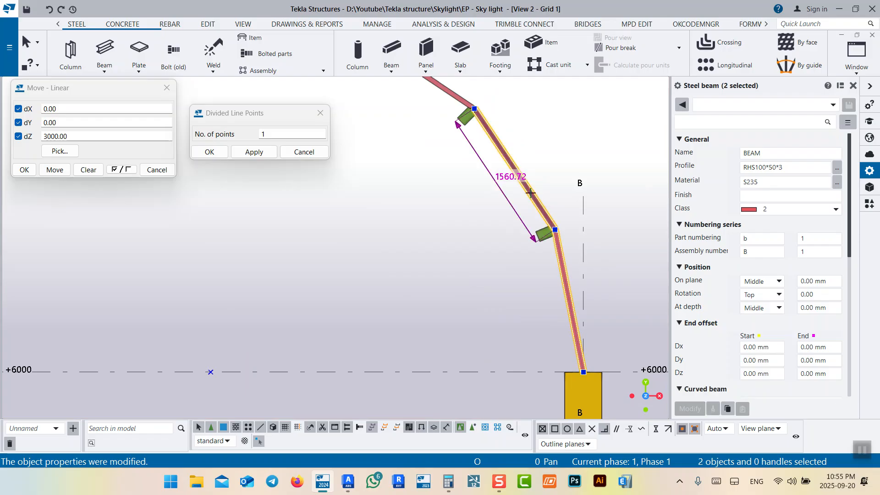
pyautogui.scroll(-2, 530, 192)
pyautogui.scroll(5, 530, 193)
pyautogui.keyDown('ctrl'); pyautogui.click(509, 202); pyautogui.keyUp('ctrl')
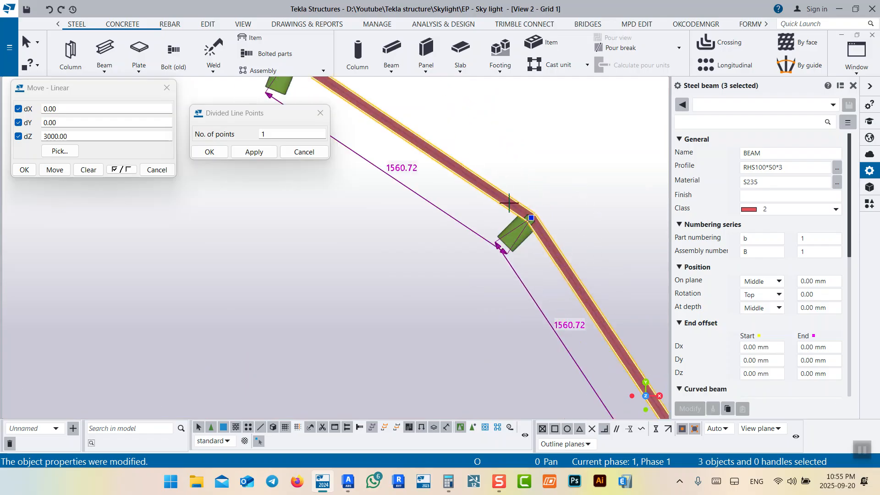
pyautogui.scroll(-5, 624, 300)
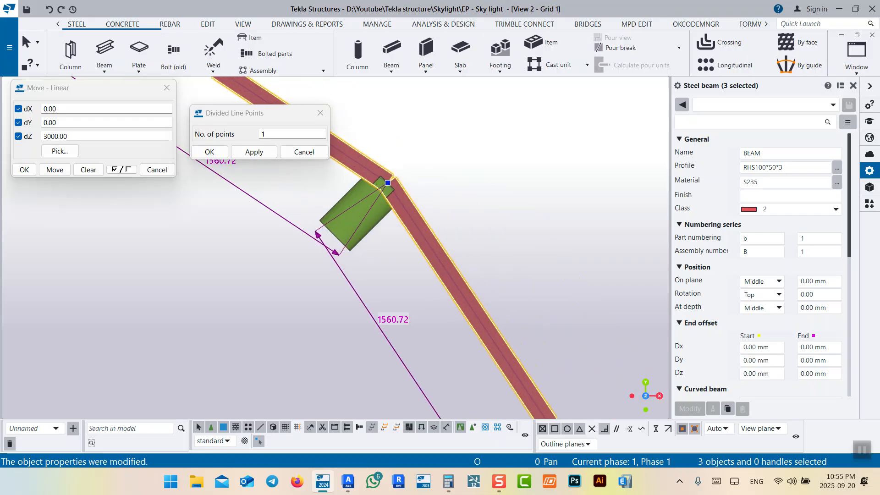
pyautogui.scroll(6, 624, 300)
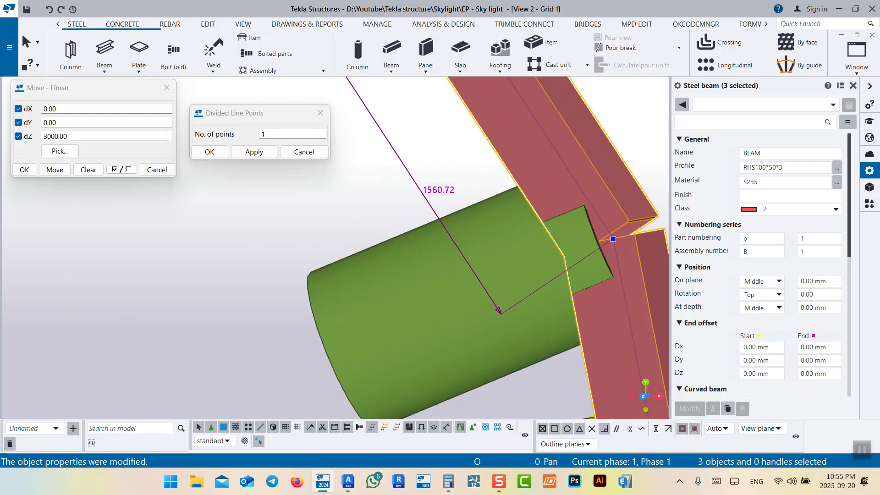
pyautogui.click(762, 307)
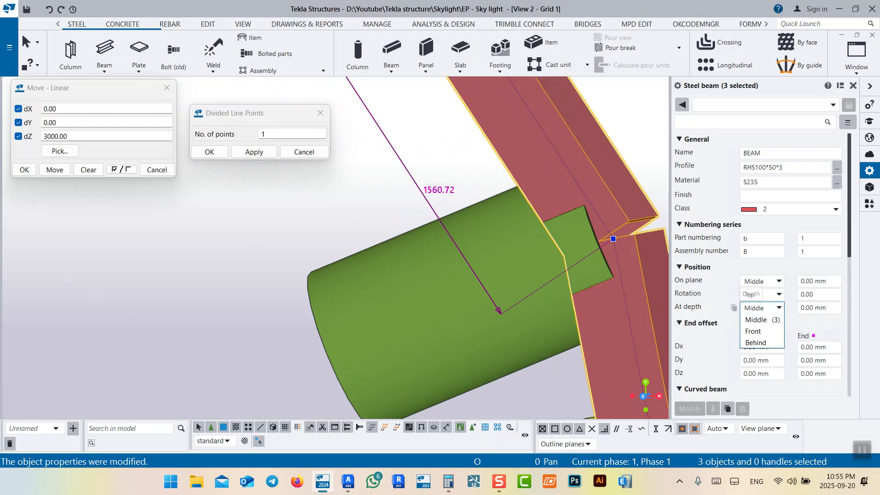
pyautogui.click(756, 330)
pyautogui.click(690, 408)
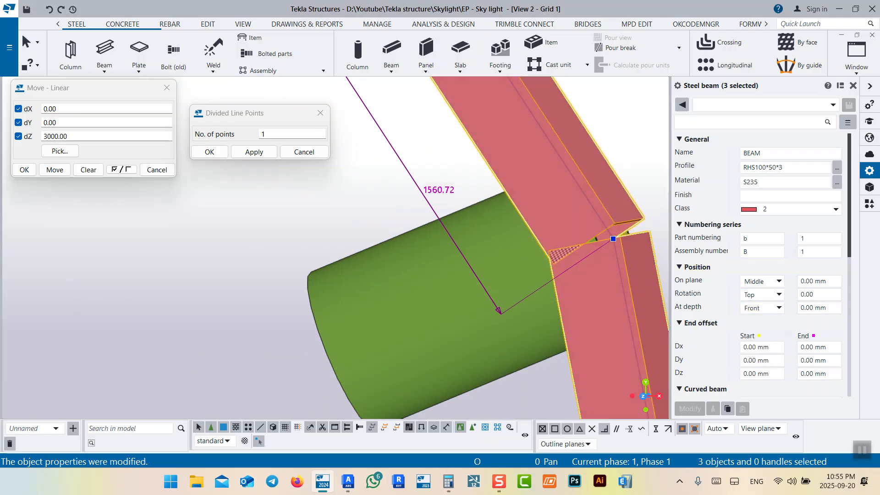
# Examine in 3D how the rectangular arch beams meet each other and the round tube at the joint
pyautogui.scroll(-10, 637, 277)
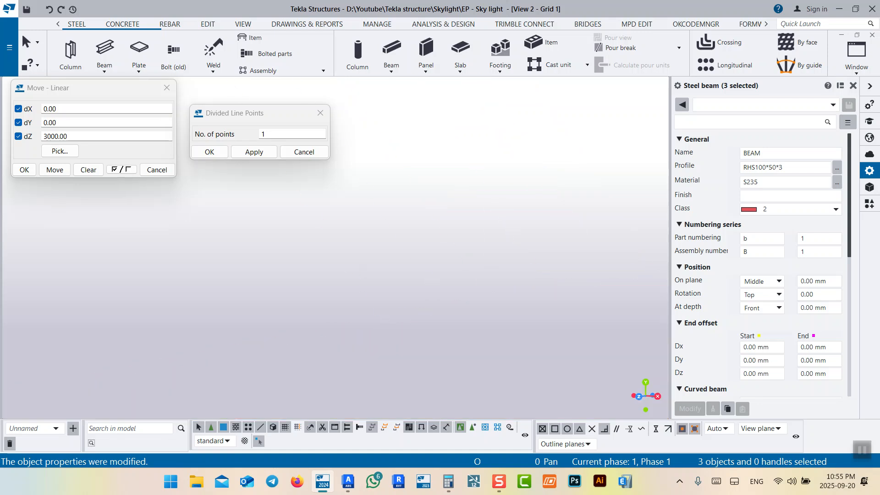
pyautogui.scroll(12, 637, 277)
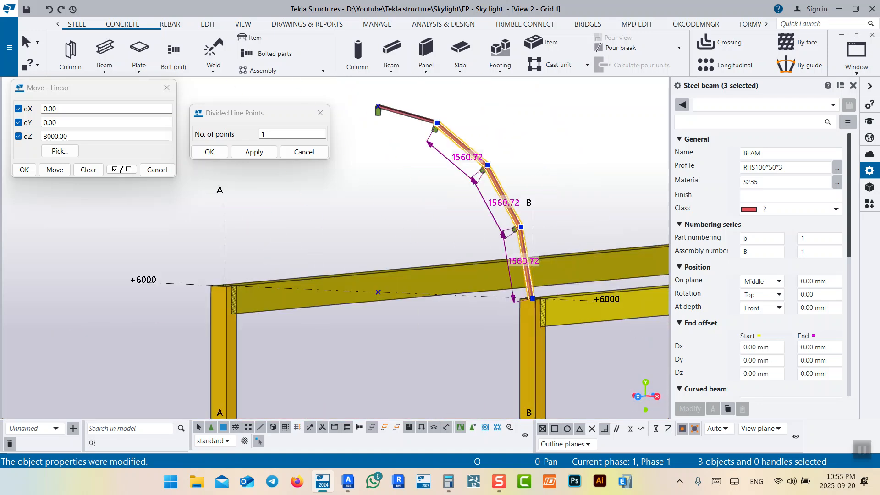
pyautogui.scroll(3, 424, 198)
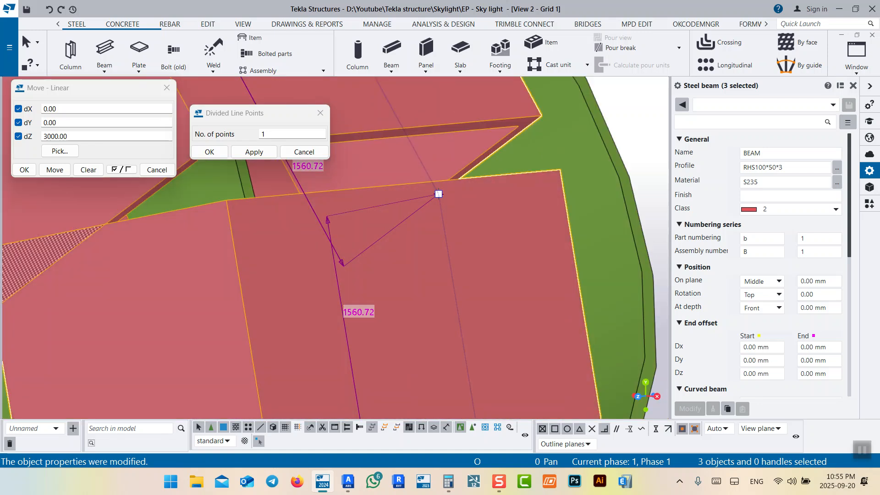
pyautogui.scroll(-7, 442, 211)
pyautogui.click(485, 220)
pyautogui.scroll(6, 437, 211)
pyautogui.click(485, 224)
pyautogui.click(487, 189)
pyautogui.scroll(-8, 487, 189)
pyautogui.click(531, 202)
pyautogui.scroll(-10, 491, 190)
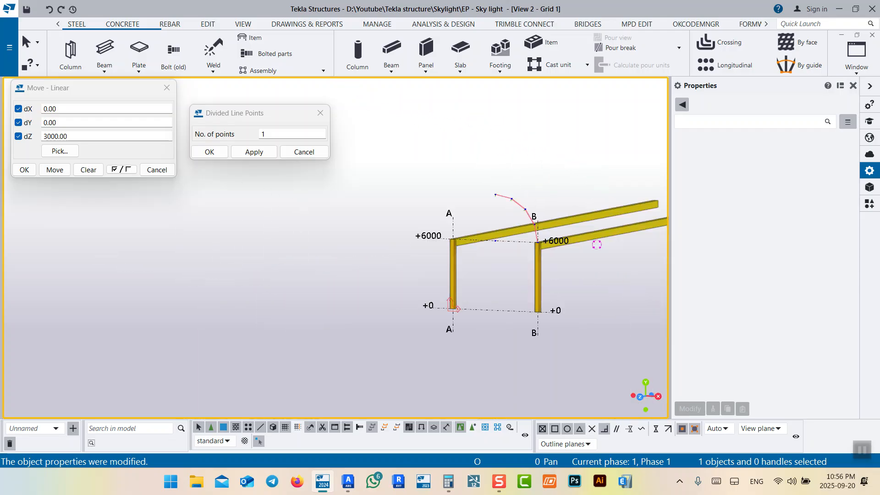
# Return to the plane view and set the lowest arch beam's depth position to Middle and its plane position to Right
pyautogui.hotkey('ctrl', 'p')
pyautogui.scroll(10, 418, 161)
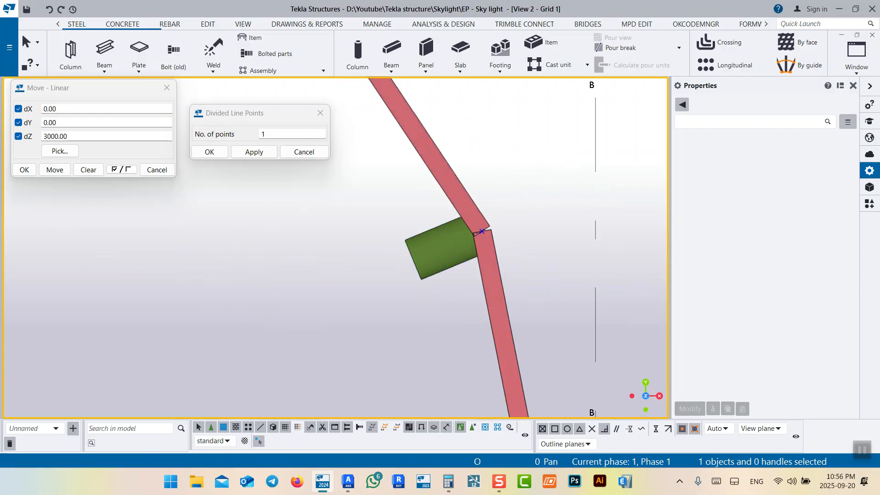
pyautogui.click(477, 257)
pyautogui.moveTo(477, 257); pyautogui.dragTo(514, 288, button='middle')
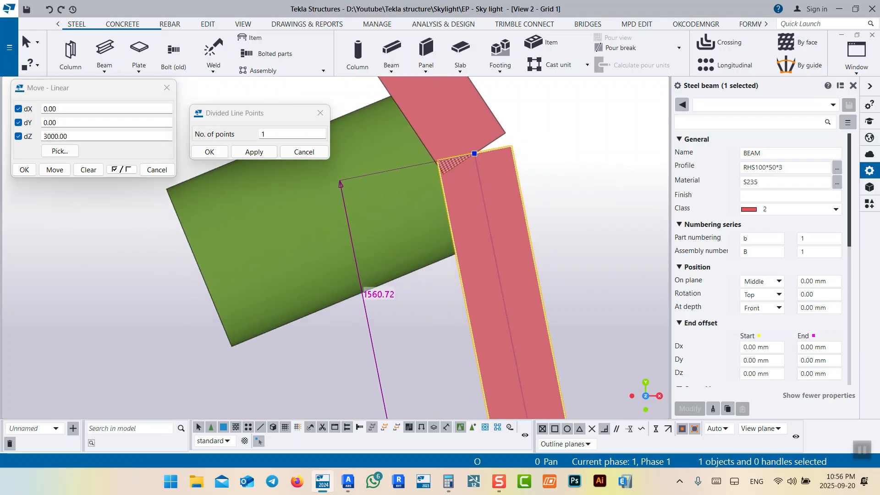
pyautogui.click(771, 308)
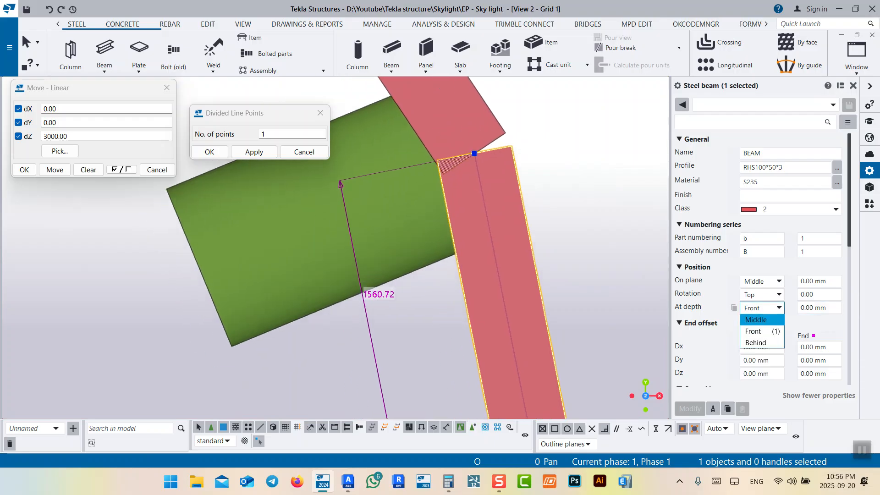
pyautogui.click(756, 320)
pyautogui.click(771, 281)
pyautogui.click(752, 305)
pyautogui.click(690, 408)
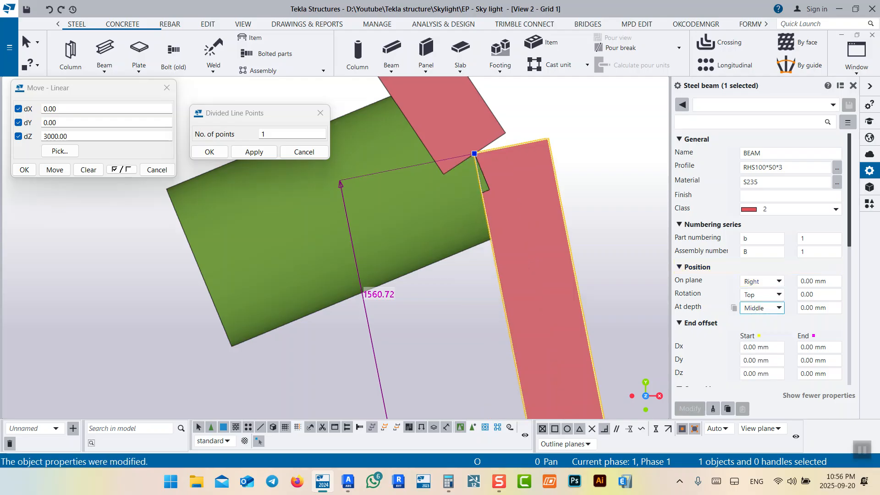
# Set the lowest arch beam's plane position to Left and inspect the joint with the beam above
pyautogui.click(771, 281)
pyautogui.click(754, 315)
pyautogui.click(690, 408)
pyautogui.click(581, 227)
pyautogui.scroll(-9, 577, 220)
pyautogui.scroll(6, 566, 209)
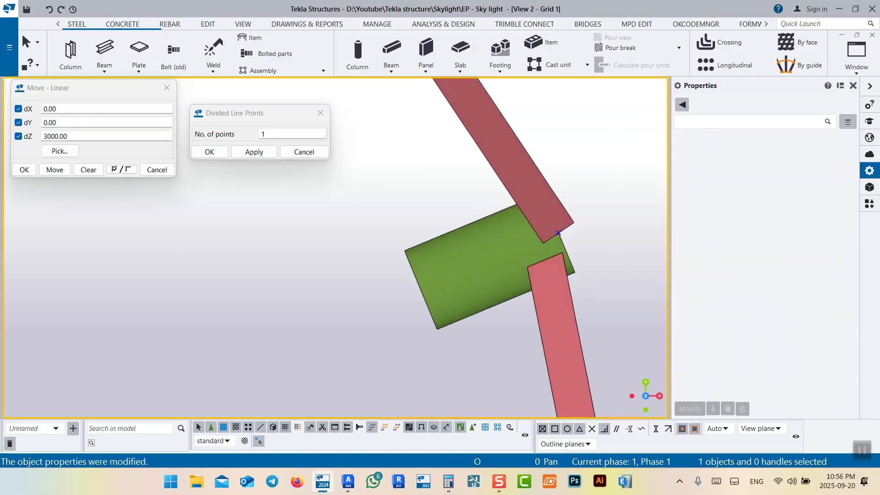
# Select the three upper arch beams and set their plane position to Left and depth position to Middle
pyautogui.click(552, 207)
pyautogui.scroll(-6, 590, 287)
pyautogui.click(590, 300)
pyautogui.scroll(6, 586, 282)
pyautogui.click(587, 266)
pyautogui.scroll(-6, 595, 275)
pyautogui.scroll(4, 465, 132)
pyautogui.keyDown('ctrl'); pyautogui.click(508, 123); pyautogui.keyUp('ctrl')
pyautogui.scroll(-4, 514, 253)
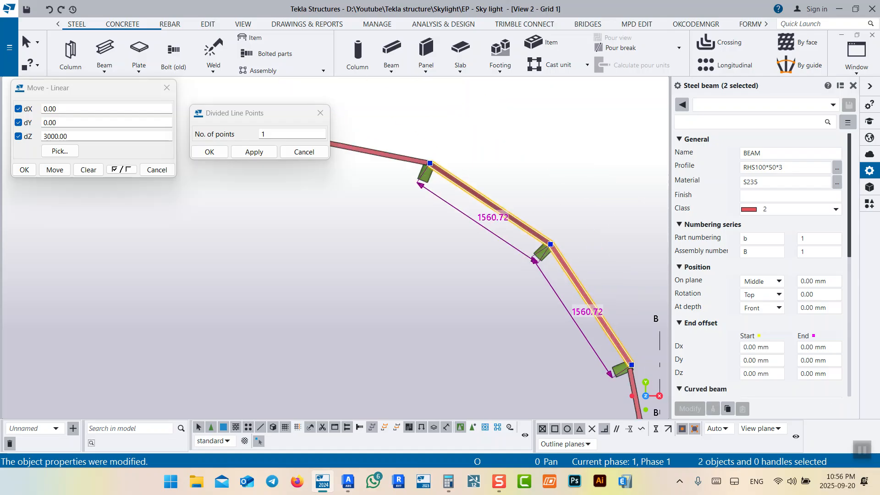
pyautogui.scroll(4, 418, 160)
pyautogui.keyDown('ctrl'); pyautogui.click(419, 162); pyautogui.keyUp('ctrl')
pyautogui.scroll(-4, 587, 215)
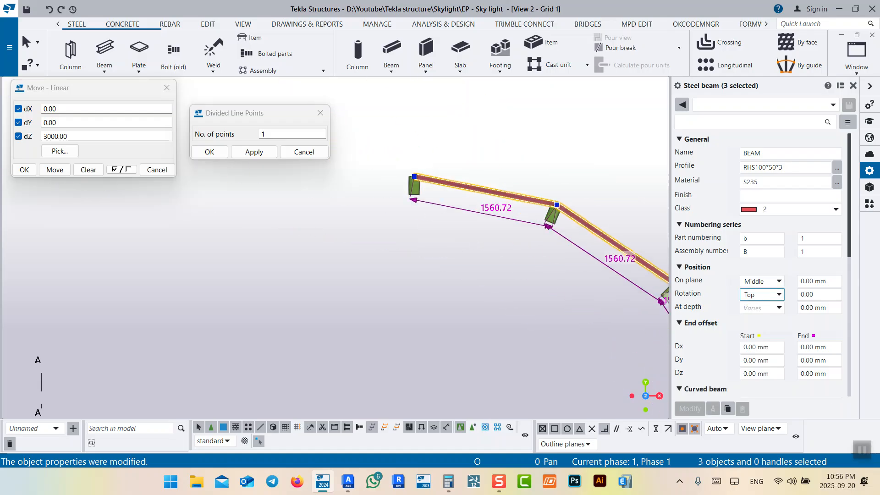
pyautogui.click(761, 307)
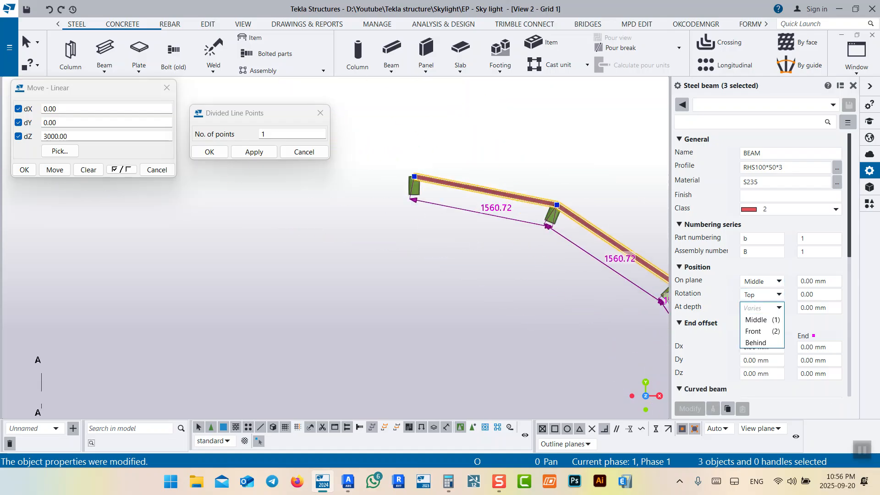
pyautogui.click(755, 315)
pyautogui.click(752, 316)
# Inspect how the repositioned arch beams meet the round tubes along the arch
pyautogui.scroll(6, 563, 210)
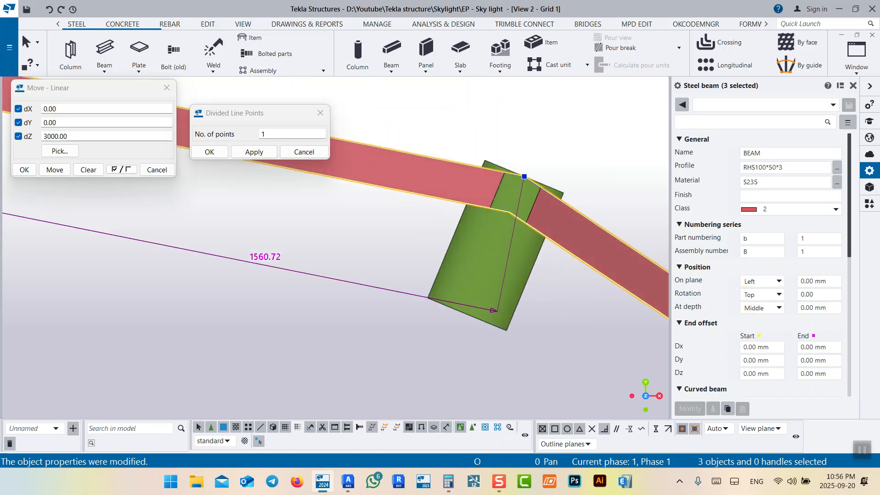
pyautogui.scroll(-6, 512, 225)
pyautogui.moveTo(563, 247); pyautogui.dragTo(350, 153, button='middle')
pyautogui.scroll(6, 557, 287)
pyautogui.scroll(-6, 513, 259)
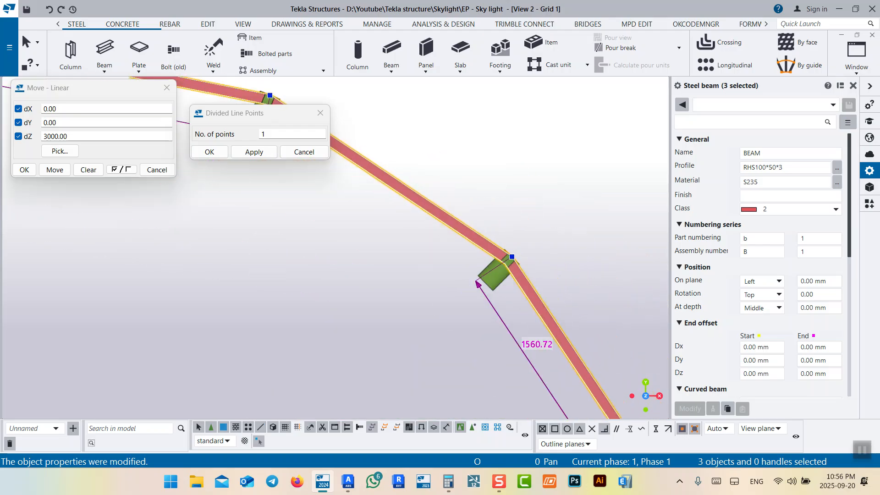
pyautogui.click(535, 232)
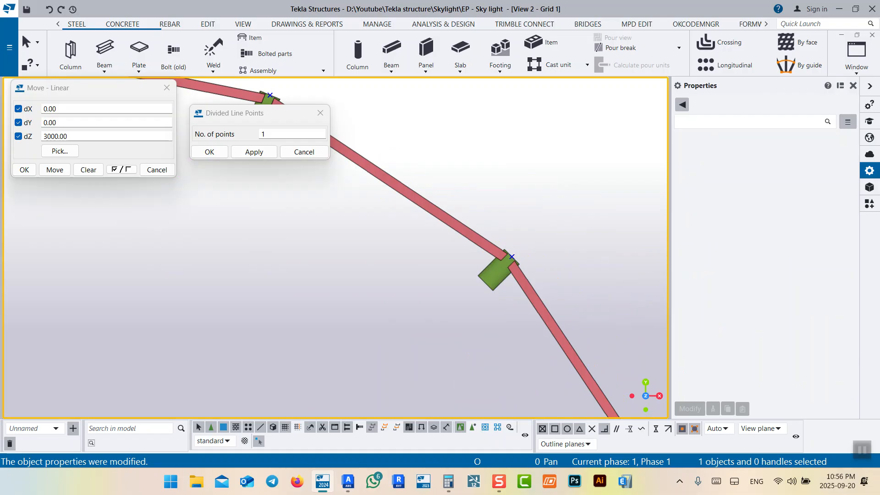
pyautogui.scroll(-6, 500, 218)
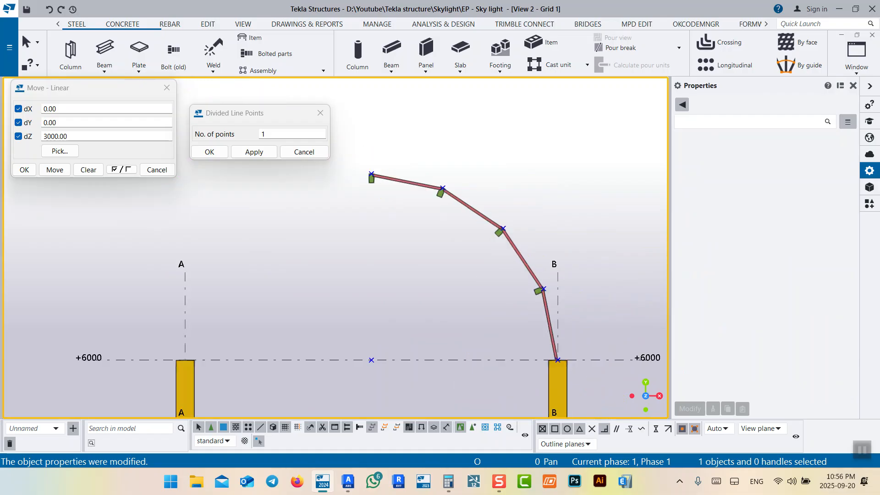
pyautogui.scroll(6, 409, 176)
# Select all four arch beams in a 3D view, undo the trial rotation of 90, and set their rotation to Back
pyautogui.click(405, 237)
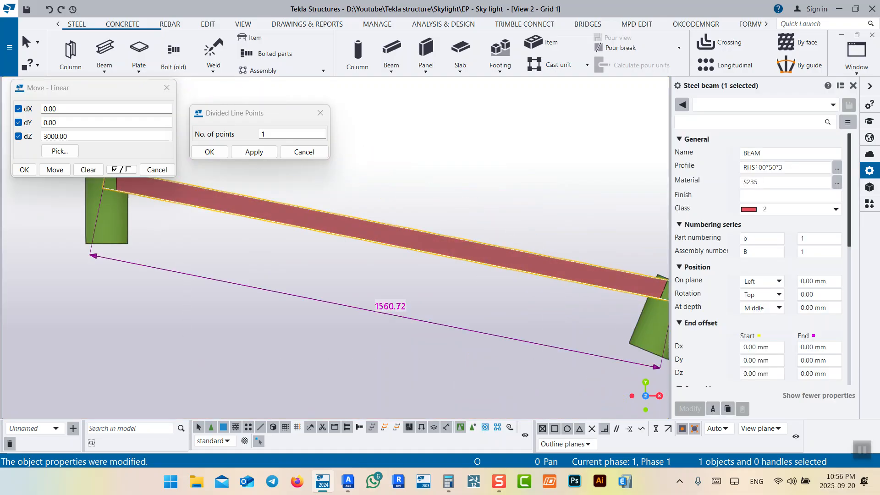
pyautogui.scroll(-4, 443, 219)
pyautogui.keyDown('ctrl'); pyautogui.moveTo(444, 219); pyautogui.dragTo(369, 94, button='middle'); pyautogui.keyUp('ctrl')
pyautogui.scroll(-6, 426, 238)
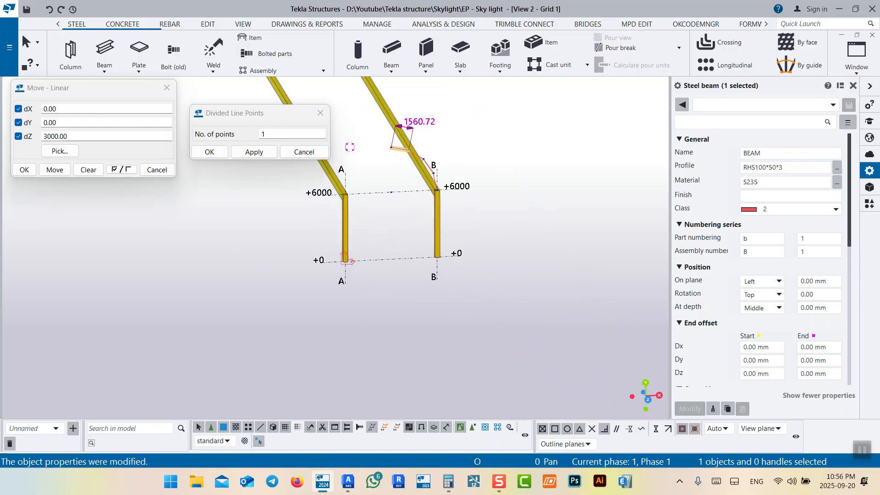
pyautogui.scroll(8, 349, 147)
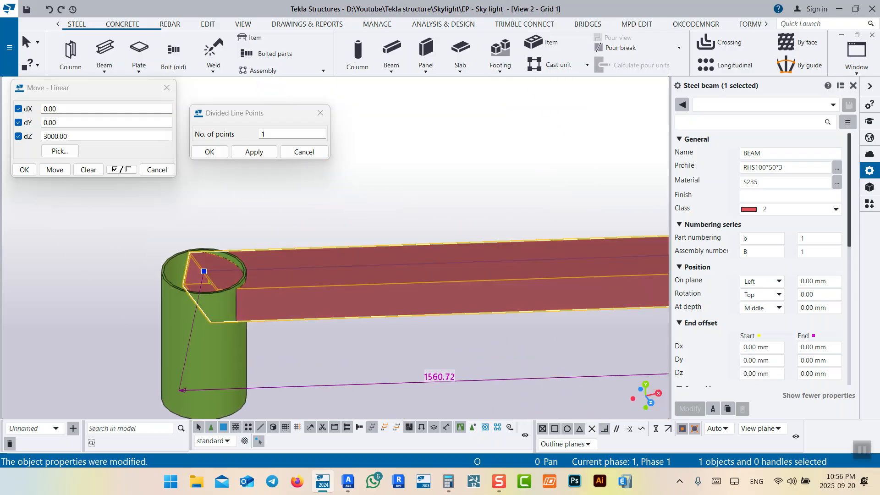
pyautogui.scroll(-5, 282, 256)
pyautogui.moveTo(389, 257); pyautogui.dragTo(243, 234, button='middle')
pyautogui.keyDown('ctrl'); pyautogui.click(573, 303); pyautogui.keyUp('ctrl')
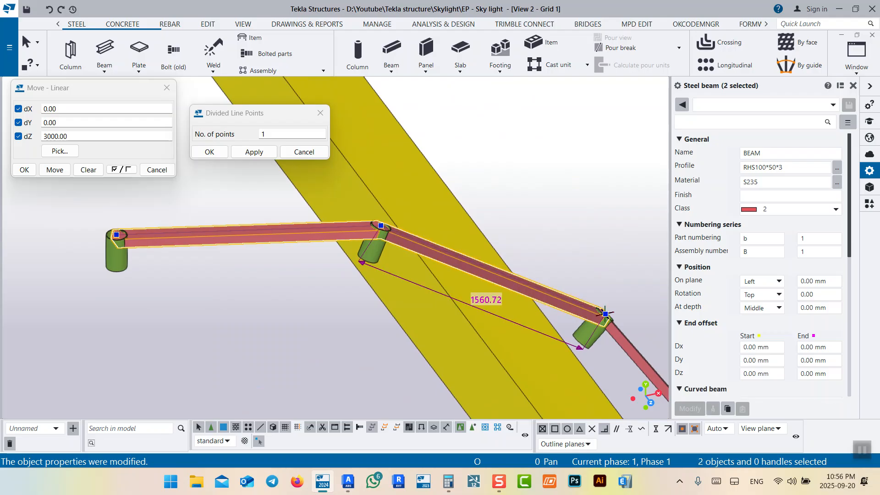
pyautogui.moveTo(650, 391); pyautogui.dragTo(516, 258, button='middle')
pyautogui.keyDown('ctrl'); pyautogui.click(543, 266); pyautogui.keyUp('ctrl')
pyautogui.moveTo(630, 408); pyautogui.dragTo(561, 264, button='middle')
pyautogui.keyDown('ctrl'); pyautogui.click(564, 280); pyautogui.keyUp('ctrl')
pyautogui.keyDown('ctrl'); pyautogui.click(564, 280); pyautogui.keyUp('ctrl')
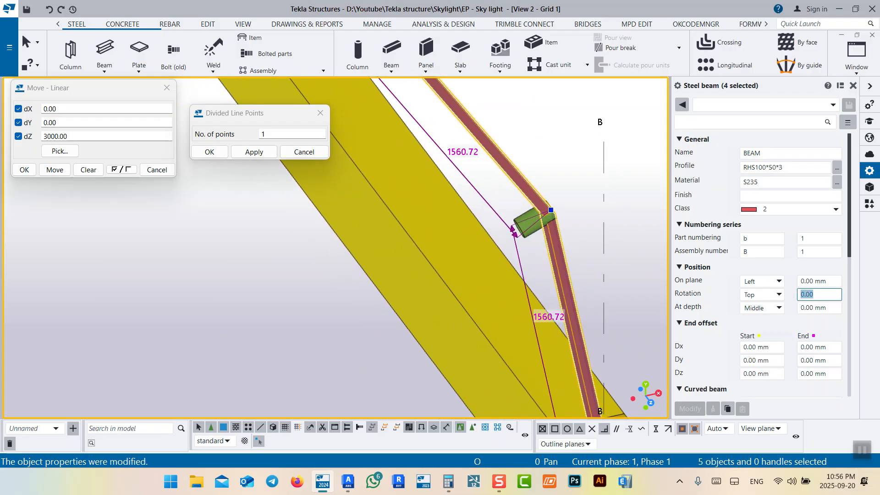
pyautogui.write('90')
pyautogui.hotkey('ctrl', 'z')
pyautogui.scroll(3, 563, 209)
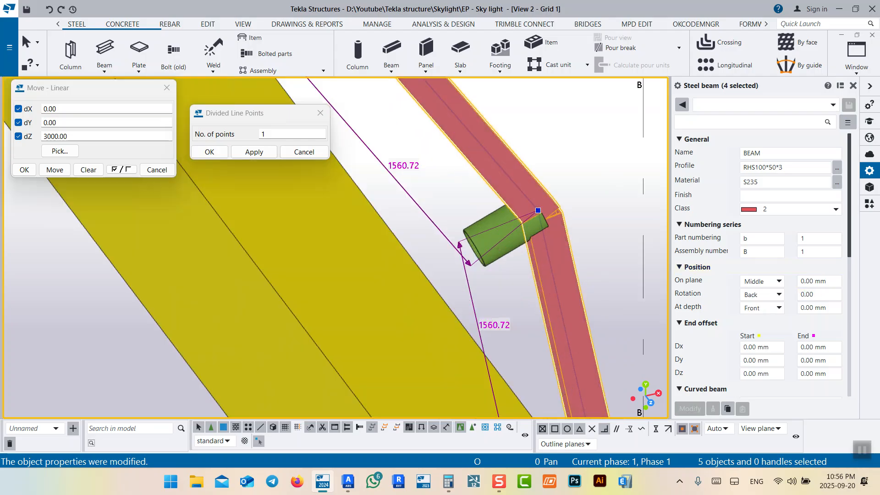
# Set the four arch beams' depth position to Middle and their plane position to Right
pyautogui.click(770, 308)
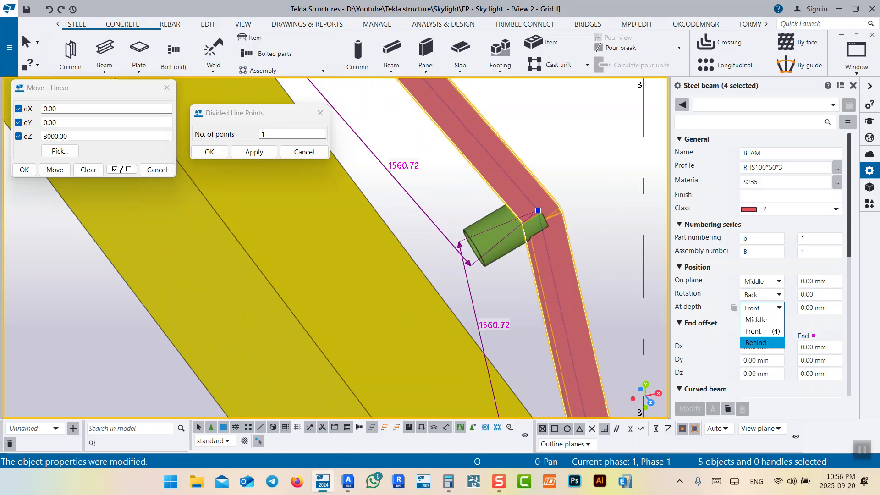
pyautogui.click(771, 282)
pyautogui.click(771, 308)
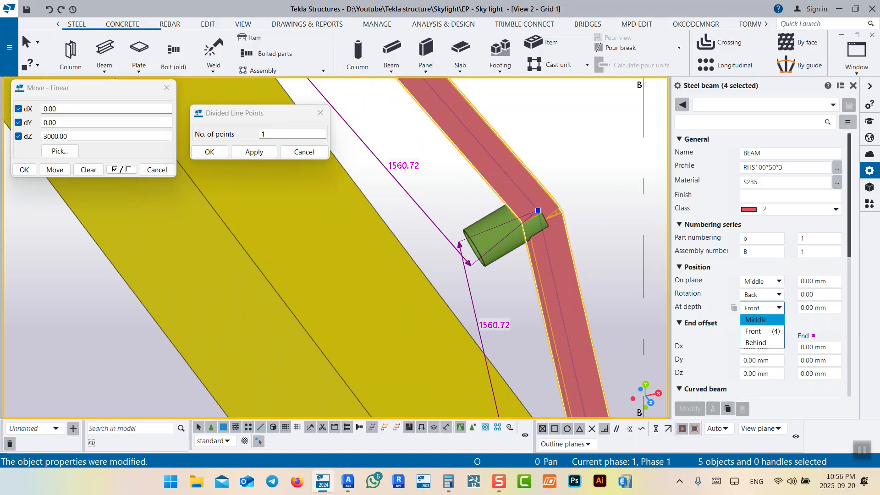
pyautogui.click(755, 320)
pyautogui.click(761, 282)
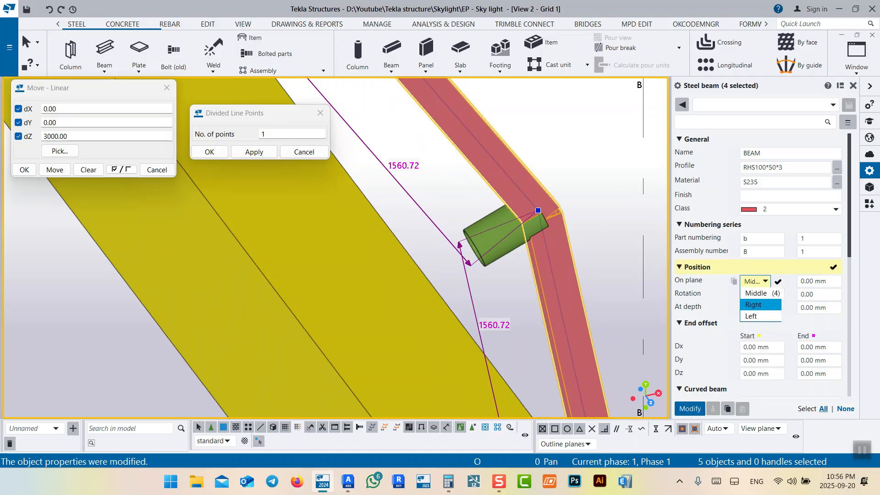
pyautogui.click(752, 304)
pyautogui.click(689, 409)
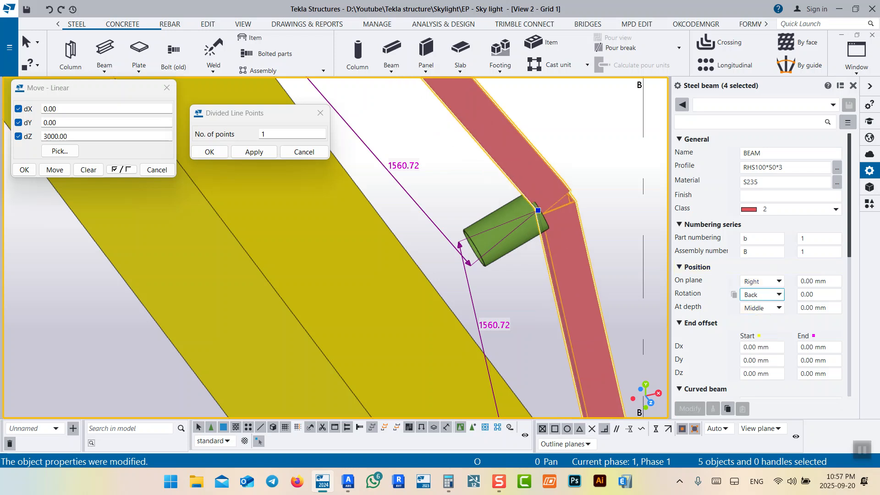
# Set the four arch beams' plane position to Left and inspect their joints with the round tubes in 3D
pyautogui.click(761, 281)
pyautogui.click(752, 316)
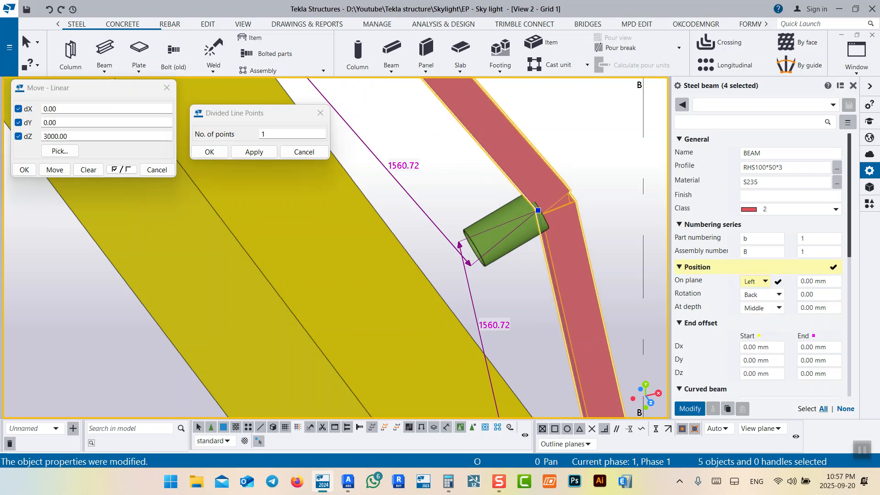
pyautogui.click(689, 408)
pyautogui.click(572, 254)
pyautogui.scroll(-5, 572, 254)
pyautogui.scroll(5, 488, 155)
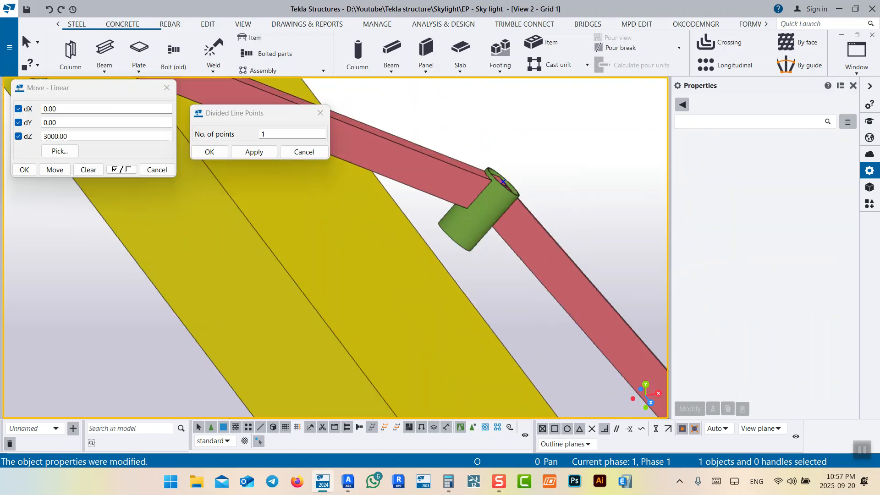
pyautogui.scroll(-5, 502, 182)
pyautogui.scroll(5, 498, 183)
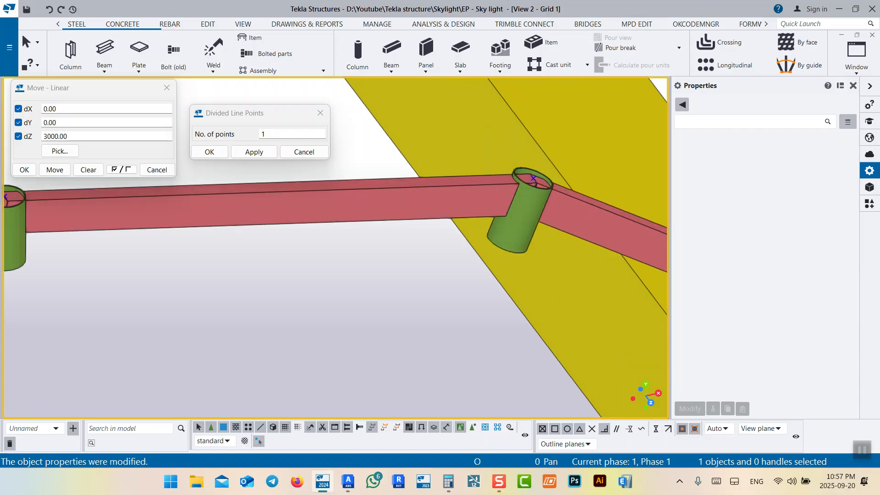
# Return to the plane view and examine the arch beams' alignment and their joints with the round tubes
pyautogui.hotkey('ctrl', 'p')
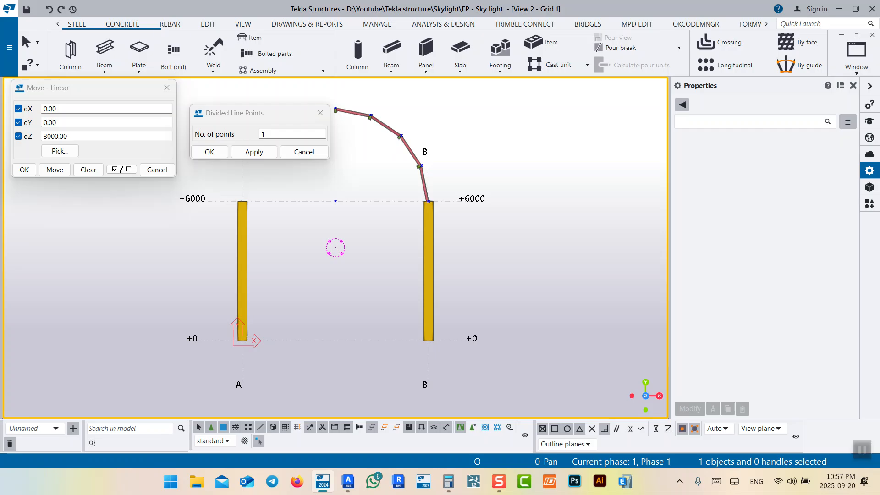
pyautogui.moveTo(399, 138); pyautogui.dragTo(464, 202, button='middle')
pyautogui.scroll(5, 464, 203)
pyautogui.scroll(5, 490, 219)
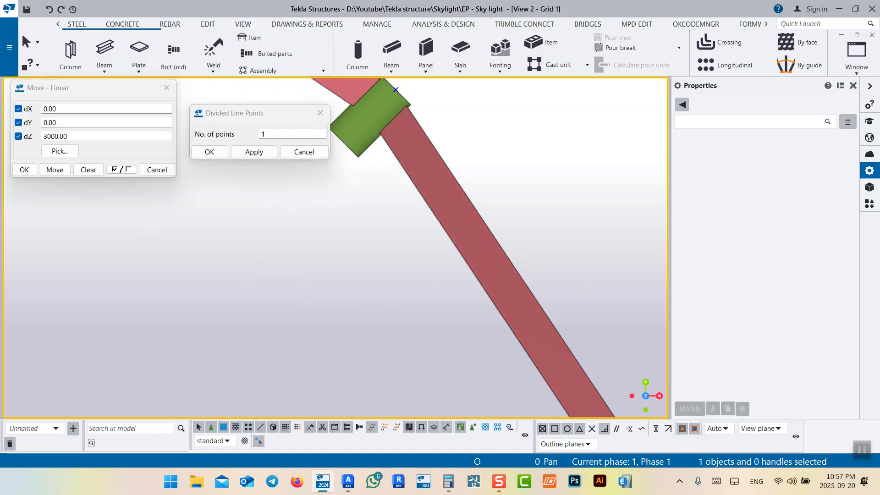
pyautogui.scroll(-10, 531, 201)
pyautogui.scroll(5, 511, 191)
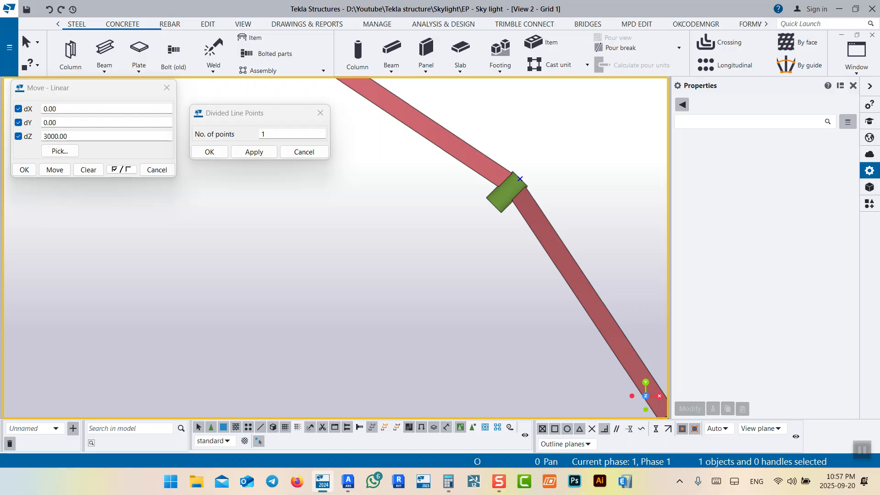
pyautogui.scroll(2, 520, 179)
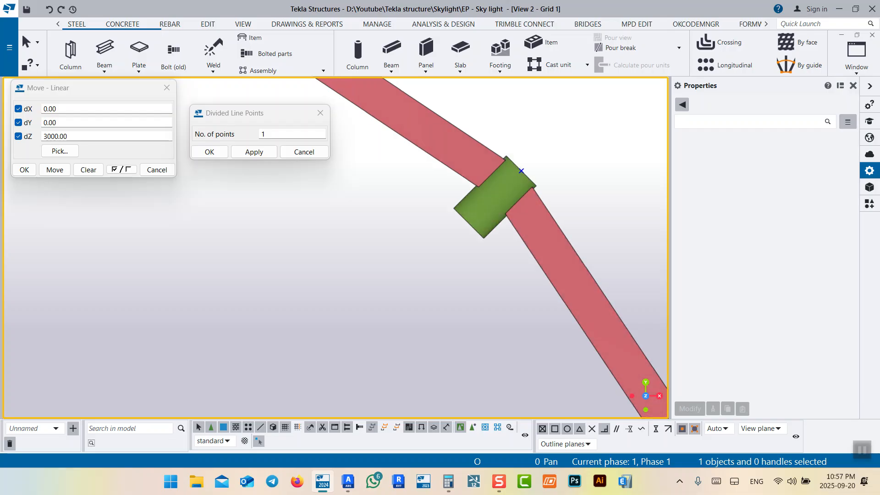
pyautogui.scroll(-8, 547, 225)
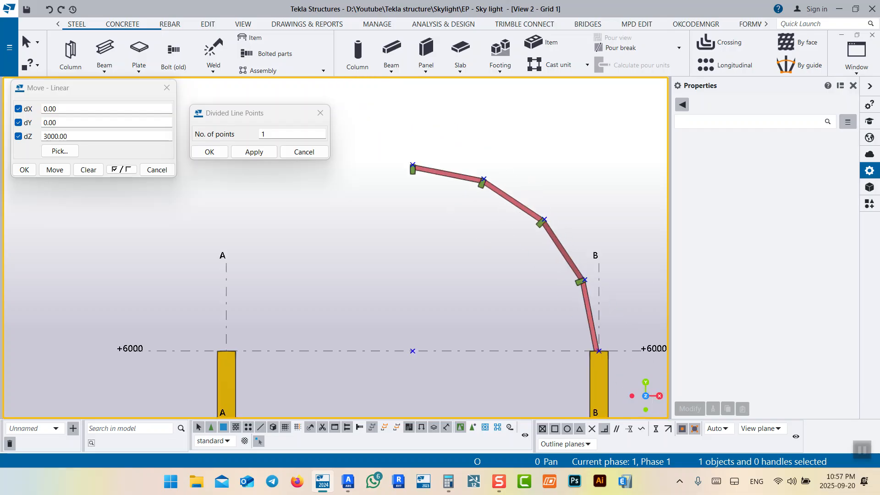
pyautogui.scroll(5, 555, 242)
pyautogui.scroll(-5, 545, 241)
pyautogui.moveTo(556, 247); pyautogui.dragTo(543, 238, button='middle')
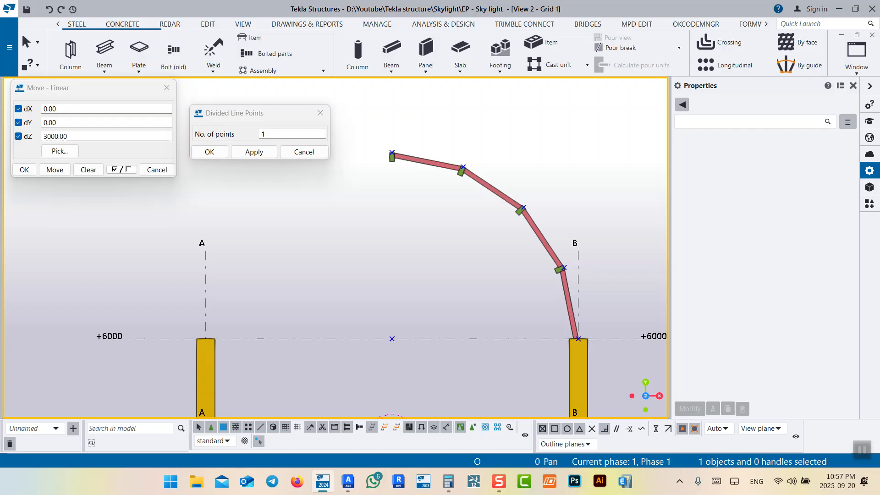
pyautogui.moveTo(348, 481)
pyautogui.scroll(6, 476, 181)
pyautogui.scroll(-6, 477, 203)
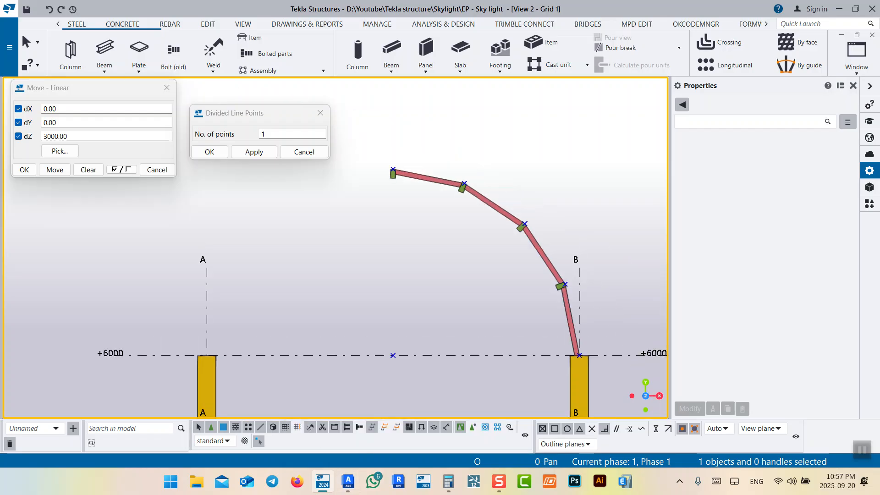
# Switch to Advance Steel and examine the segmented arch outline with its segment length and angle dimensions
pyautogui.click(348, 481)
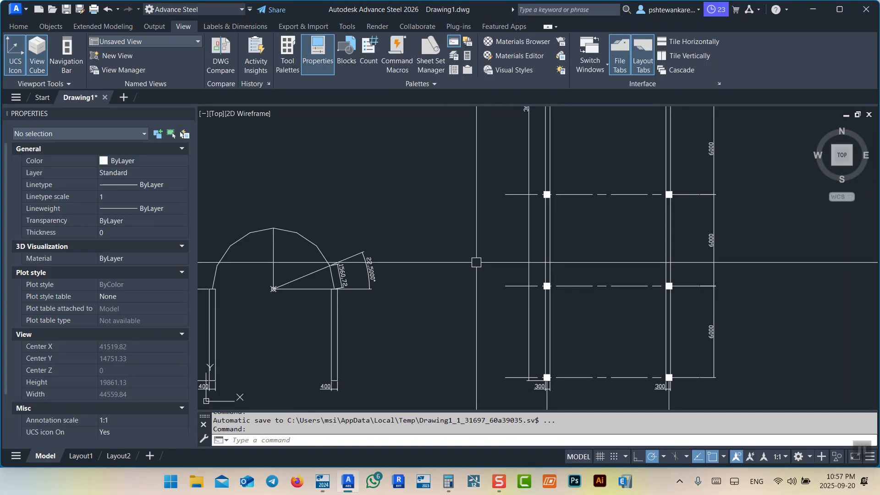
pyautogui.moveTo(316, 235); pyautogui.dragTo(424, 233, button='middle')
pyautogui.scroll(4, 425, 232)
pyautogui.scroll(-4, 460, 238)
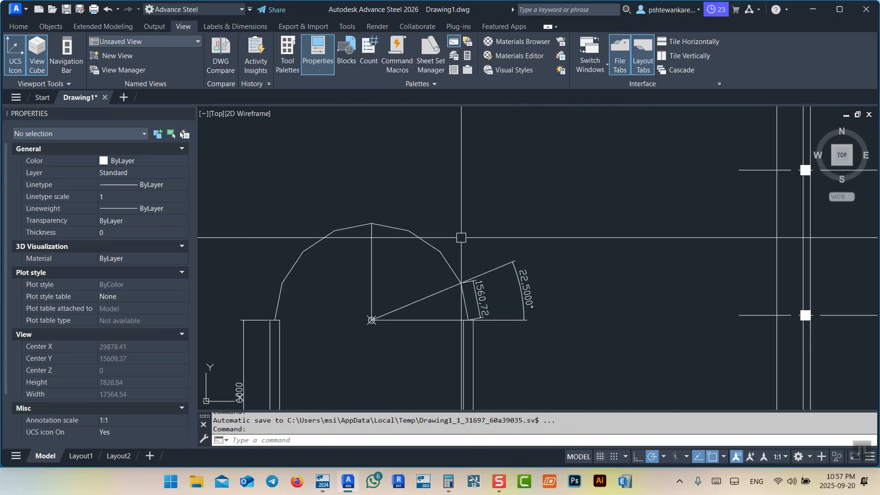
pyautogui.scroll(8, 447, 256)
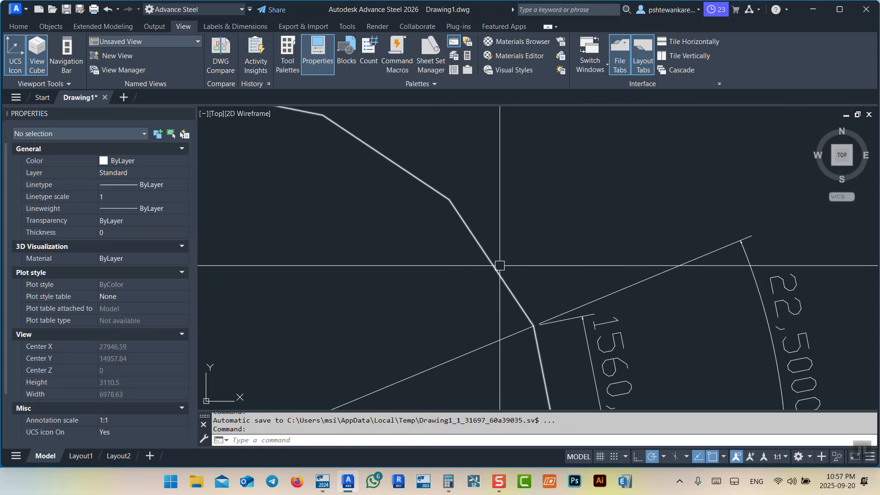
pyautogui.moveTo(487, 259); pyautogui.dragTo(499, 192, button='middle')
pyautogui.scroll(-4, 455, 269)
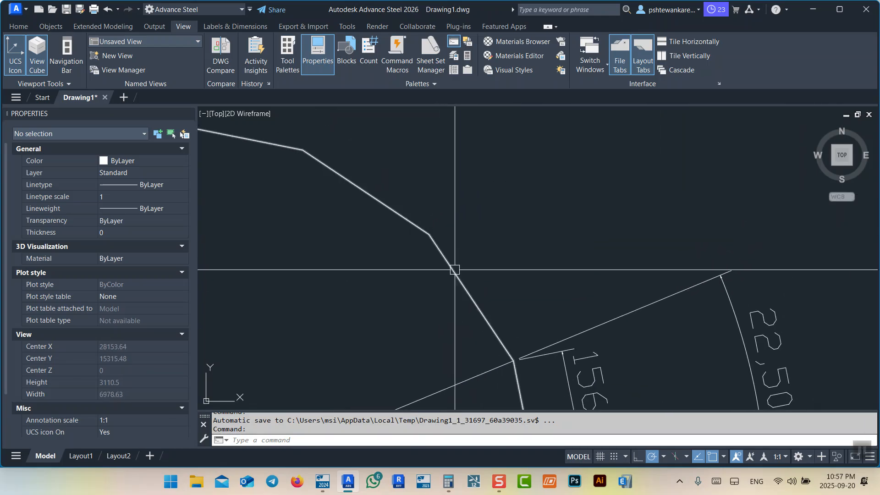
pyautogui.moveTo(508, 241); pyautogui.dragTo(493, 290, button='middle')
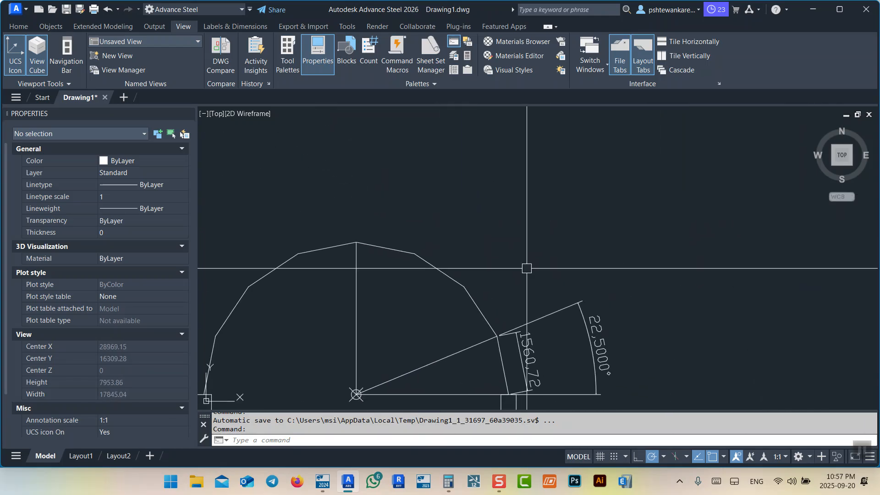
# Draw a three-sided polygon above the arch outline, inscribed in a circle with a radius of about 1358
pyautogui.press('Return')
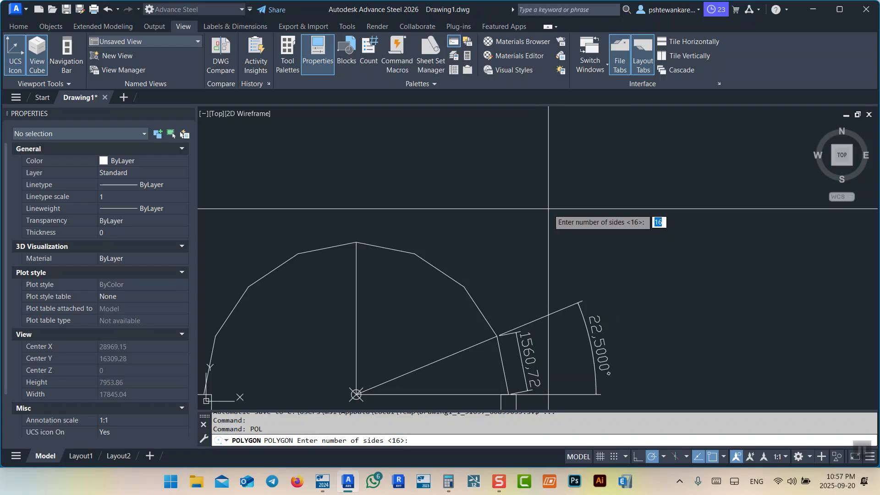
pyautogui.press('Return')
pyautogui.moveTo(558, 209); pyautogui.dragTo(557, 252, button='middle')
pyautogui.click(567, 217)
pyautogui.write('I')
pyautogui.press('Return')
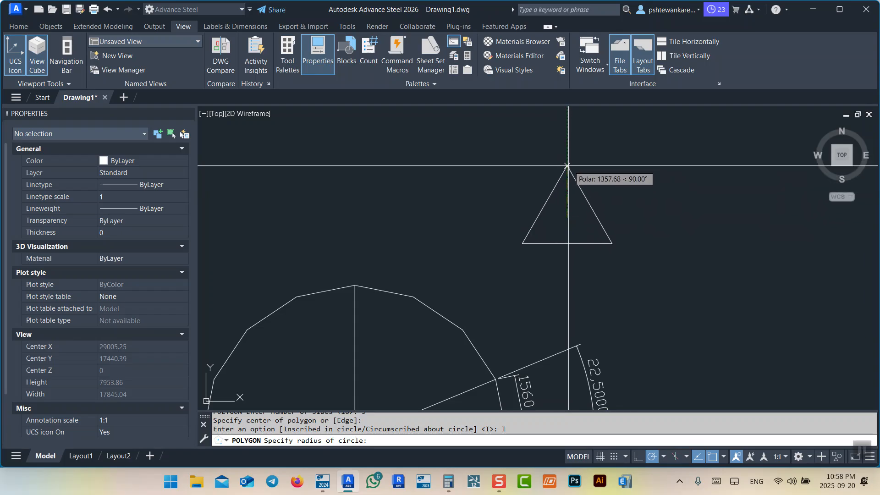
pyautogui.click(566, 165)
pyautogui.scroll(3, 583, 199)
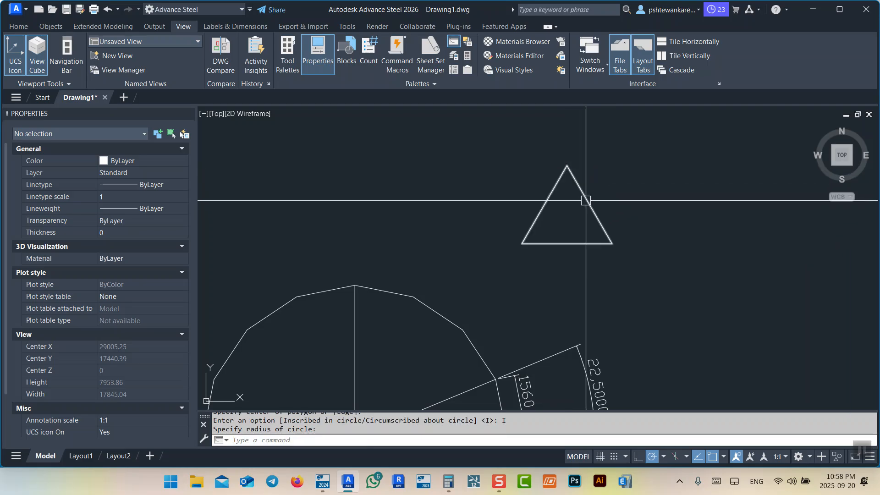
# Add an aligned dimension to the arch outline's second sloping segment right of the apex
pyautogui.scroll(4, 514, 263)
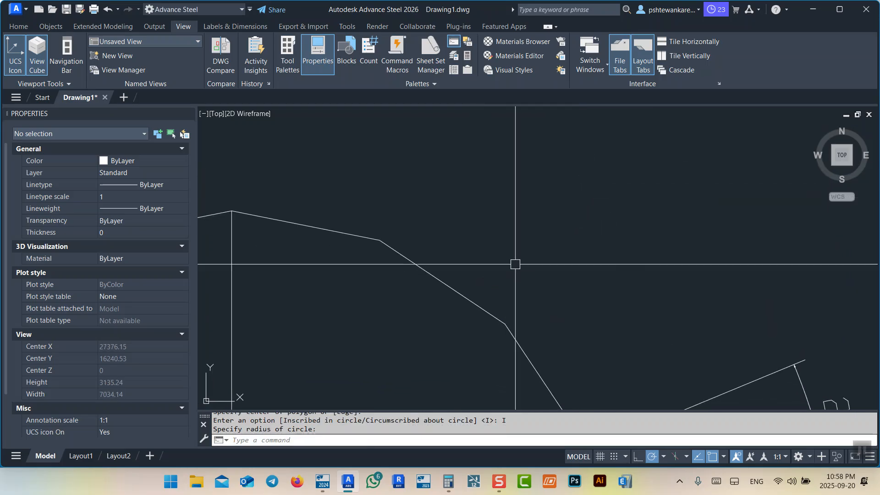
pyautogui.press('Return')
pyautogui.press('Return')
pyautogui.click(479, 306)
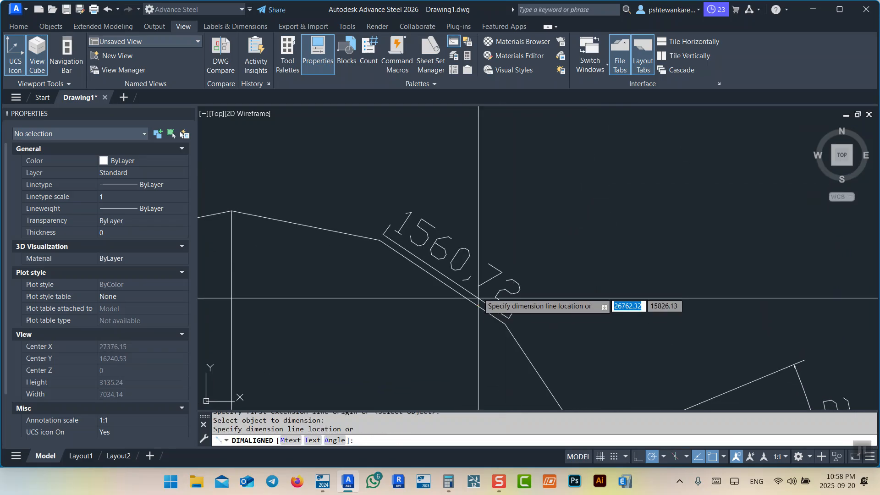
pyautogui.scroll(-4, 497, 267)
pyautogui.click(508, 228)
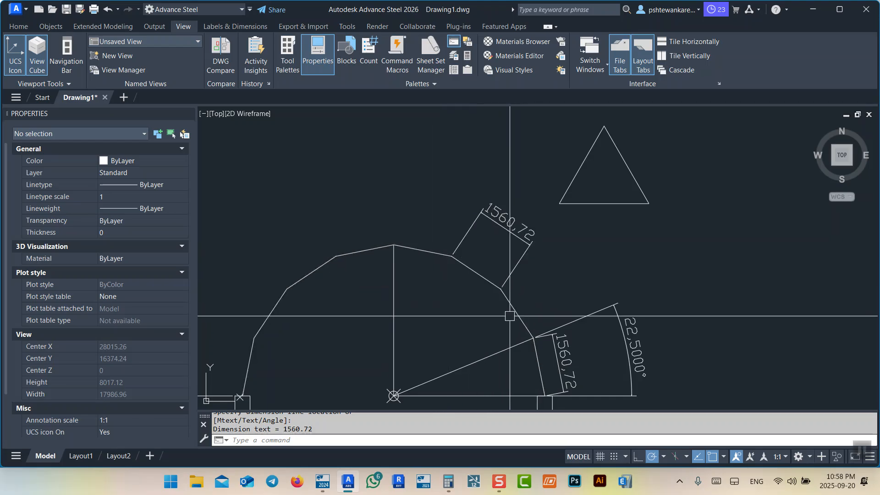
# Examine the new arch segment dimension and the triangle drawn above the outline
pyautogui.scroll(4, 615, 263)
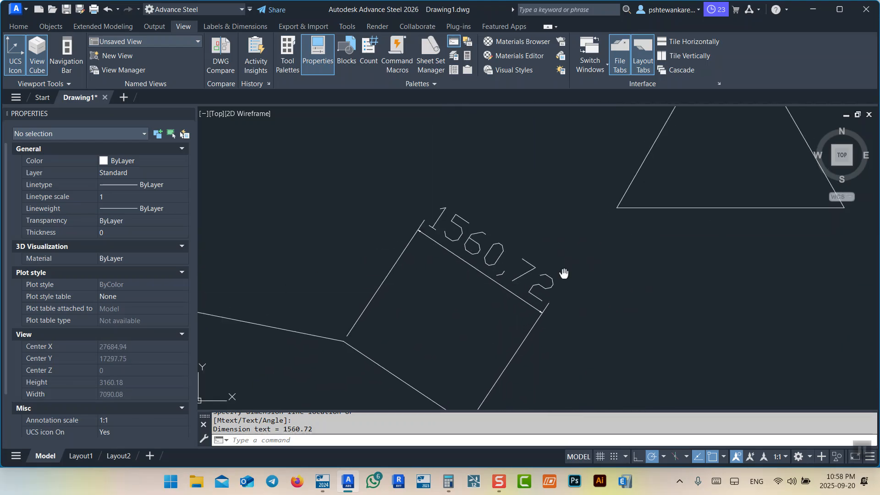
pyautogui.moveTo(462, 227)
pyautogui.mouseDown(button='middle')
pyautogui.moveTo(419, 298)
pyautogui.moveTo(422, 307)
pyautogui.moveTo(422, 279)
pyautogui.mouseUp(button='middle')
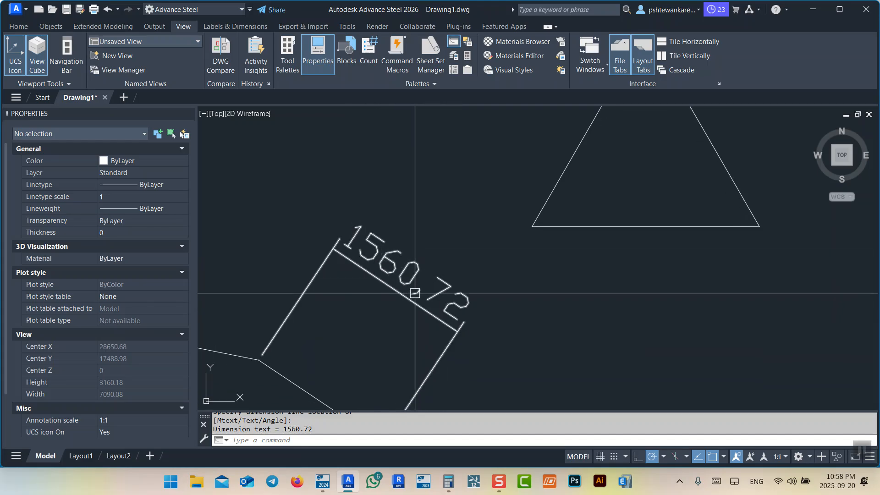
pyautogui.scroll(-2, 456, 323)
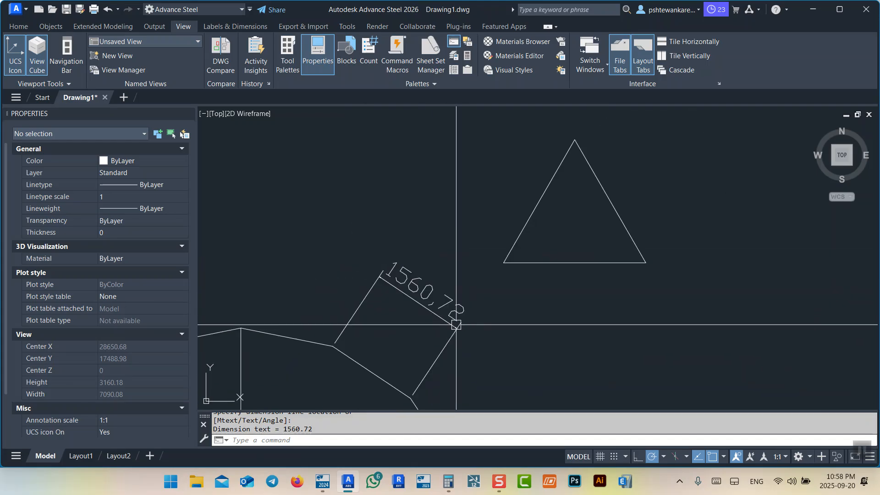
pyautogui.click(704, 314)
pyautogui.click(548, 166)
pyautogui.moveTo(579, 215); pyautogui.dragTo(576, 253, button='middle')
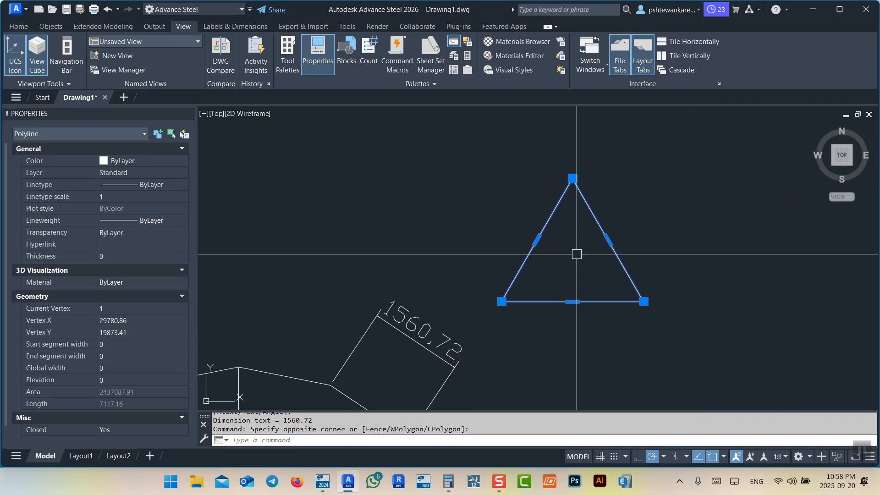
pyautogui.press('Escape')
pyautogui.moveTo(576, 254)
pyautogui.mouseDown(button='middle')
pyautogui.moveTo(542, 243)
pyautogui.moveTo(316, 310)
pyautogui.moveTo(357, 283)
pyautogui.mouseUp(button='middle')
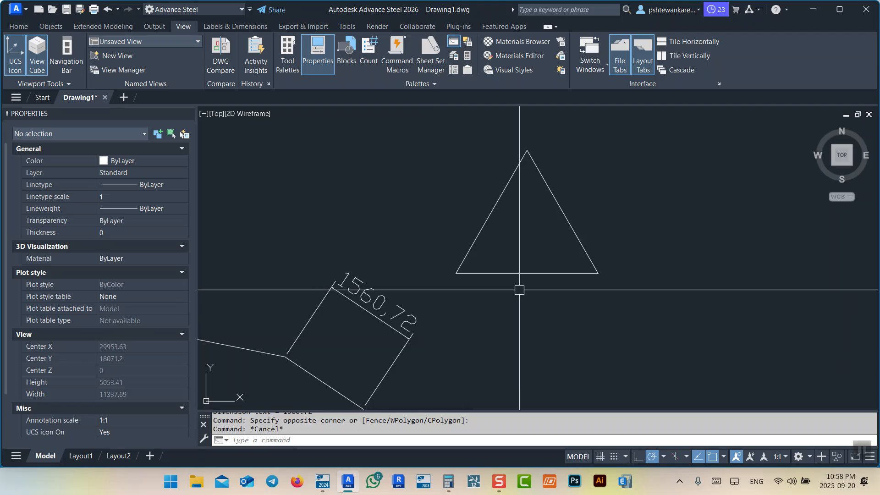
# Switch to Calculator and divide the arch segment length 1560.72 by 2
pyautogui.moveTo(448, 481)
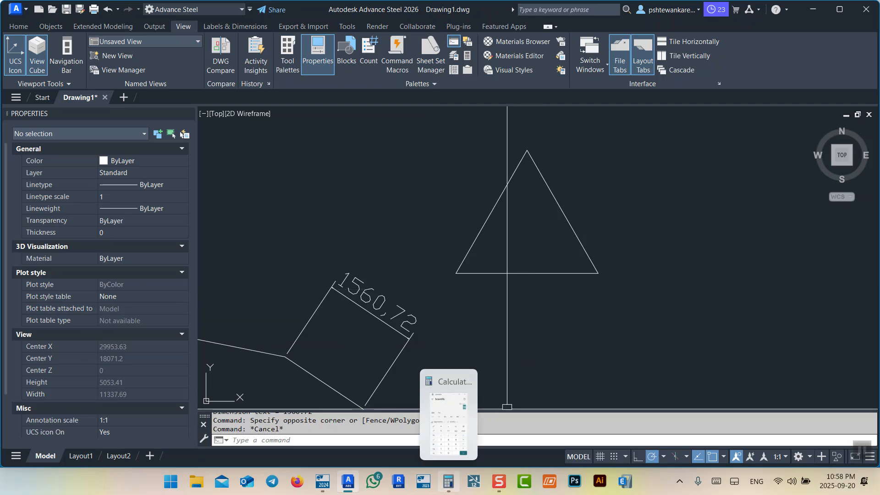
pyautogui.click(448, 481)
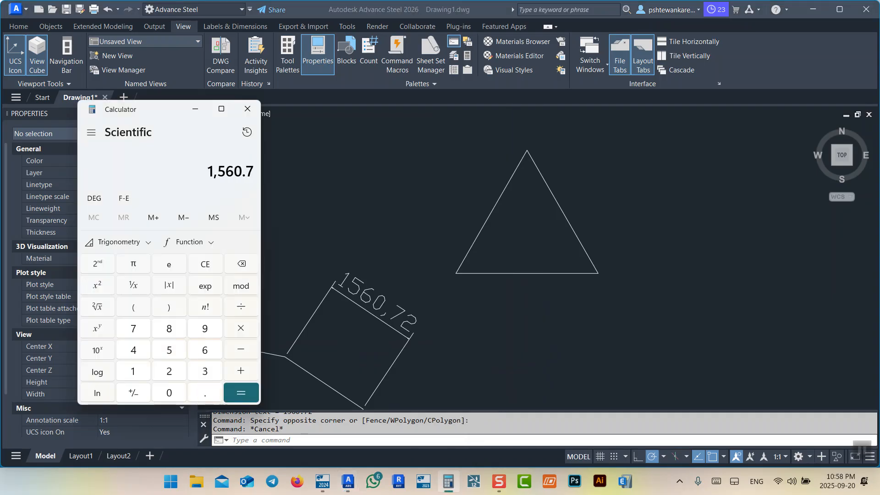
pyautogui.press('2')
pyautogui.press('Return')
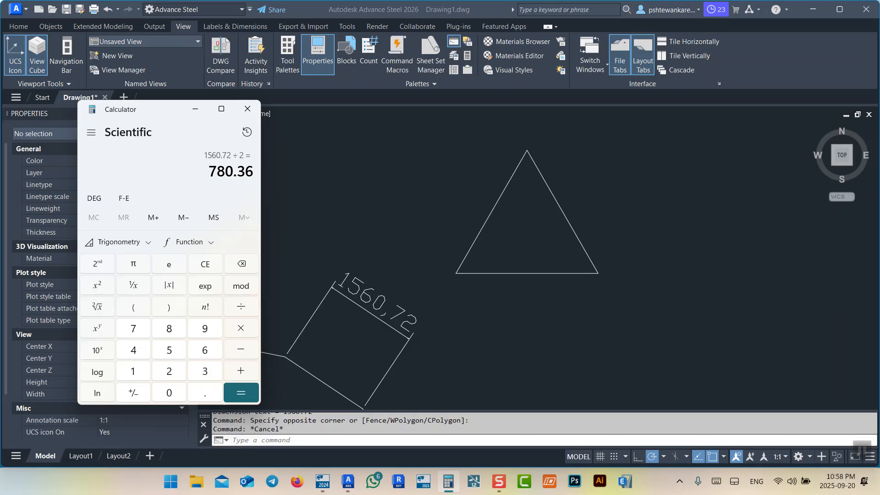
# Return to the drawing and draw a second three-sided polygon beside the first, inscribed in a circle of radius 780.36
pyautogui.click(427, 198)
pyautogui.moveTo(645, 239); pyautogui.dragTo(518, 302, button='middle')
pyautogui.press('Return')
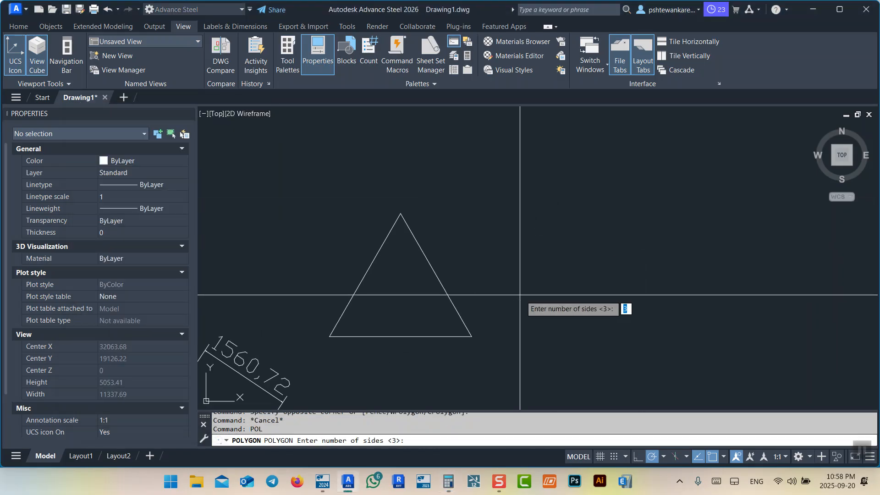
pyautogui.press('Return')
pyautogui.click(598, 303)
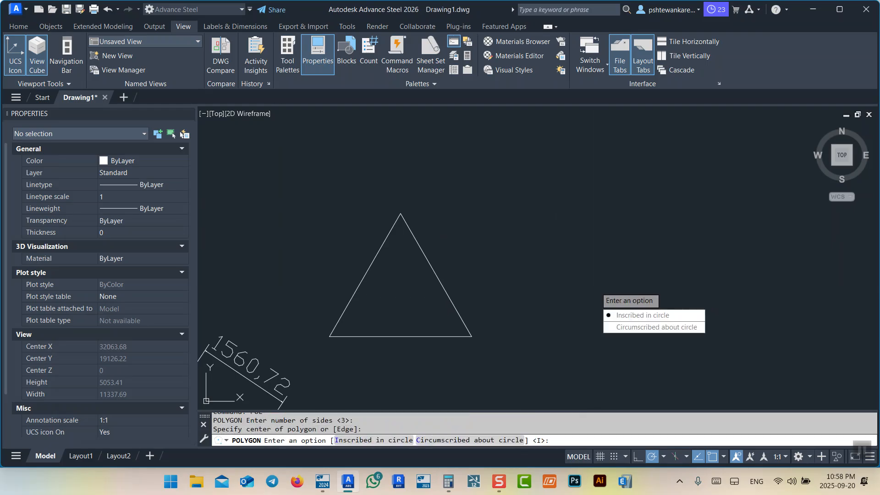
pyautogui.press('Return')
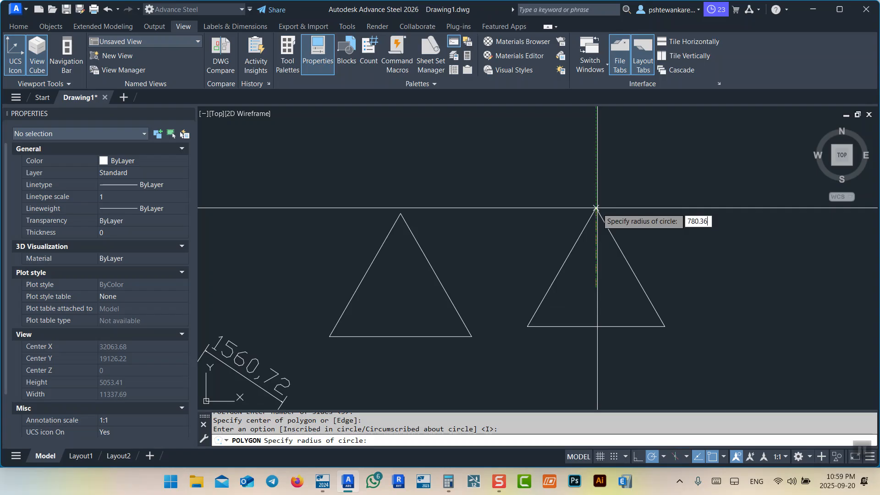
pyautogui.write('780.36')
pyautogui.press('Return')
# Add an aligned dimension for the smaller triangle's height, from its apex to its base
pyautogui.scroll(2, 605, 275)
pyautogui.write('DAL')
pyautogui.press('Return')
pyautogui.click(573, 232)
pyautogui.click(579, 334)
pyautogui.moveTo(702, 293); pyautogui.dragTo(618, 267, button='middle')
pyautogui.scroll(-2, 618, 268)
pyautogui.click(635, 277)
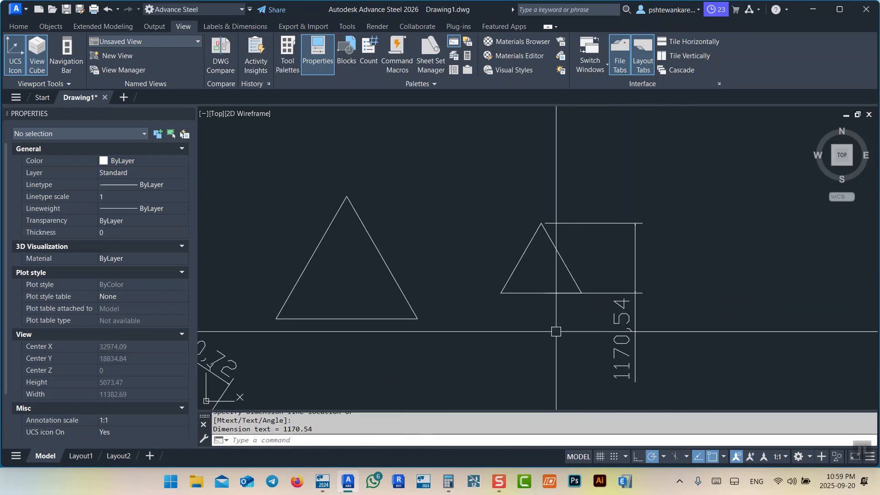
# Examine the smaller triangle and its height dimension against the larger triangle
pyautogui.scroll(-2, 555, 332)
pyautogui.scroll(4, 584, 233)
pyautogui.moveTo(584, 233); pyautogui.dragTo(593, 267, button='middle')
pyautogui.click(679, 360)
pyautogui.click(601, 260)
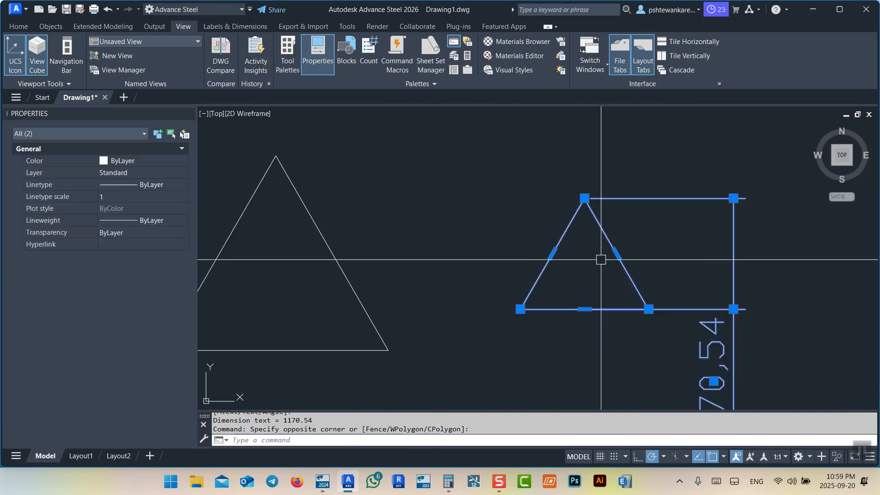
pyautogui.scroll(-2, 617, 289)
pyautogui.press('Escape')
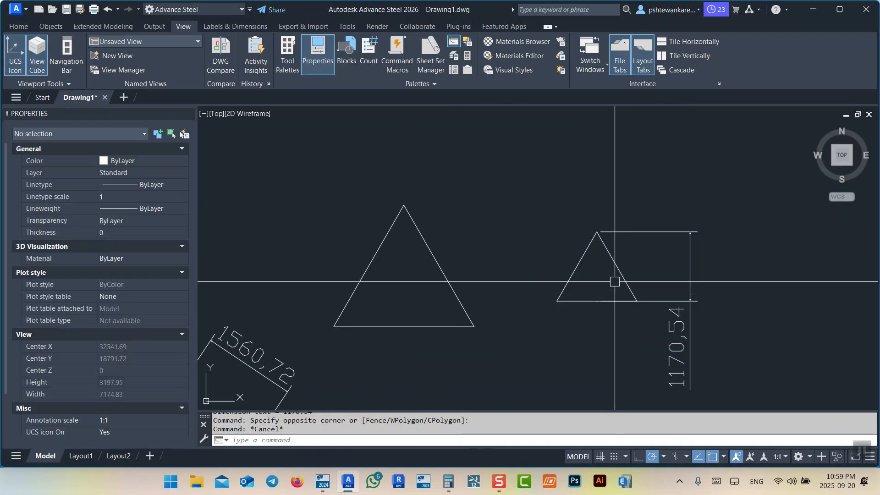
pyautogui.click(613, 275)
pyautogui.click(601, 272)
pyautogui.scroll(3, 601, 272)
pyautogui.scroll(-3, 601, 272)
pyautogui.press('Escape')
pyautogui.moveTo(545, 269)
pyautogui.mouseDown(button='middle')
pyautogui.moveTo(571, 289)
pyautogui.moveTo(606, 267)
pyautogui.mouseUp(button='middle')
# Erase the smaller triangle together with its height dimension
pyautogui.click(664, 343)
pyautogui.click(600, 287)
pyautogui.write('e')
pyautogui.press('Return')
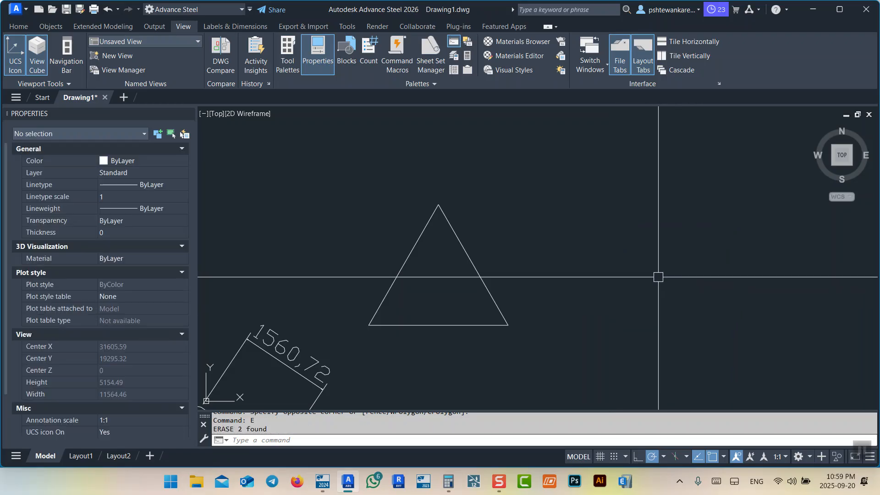
# Scale the remaining triangle from its apex, using its apex-to-base-midpoint height as reference and 1560.72 as the new length
pyautogui.moveTo(452, 294); pyautogui.dragTo(540, 270, button='middle')
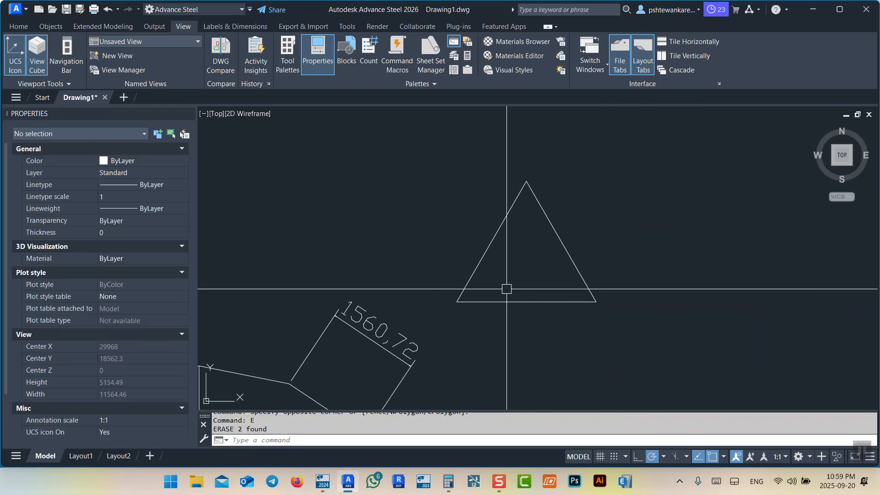
pyautogui.click(577, 202)
pyautogui.click(488, 328)
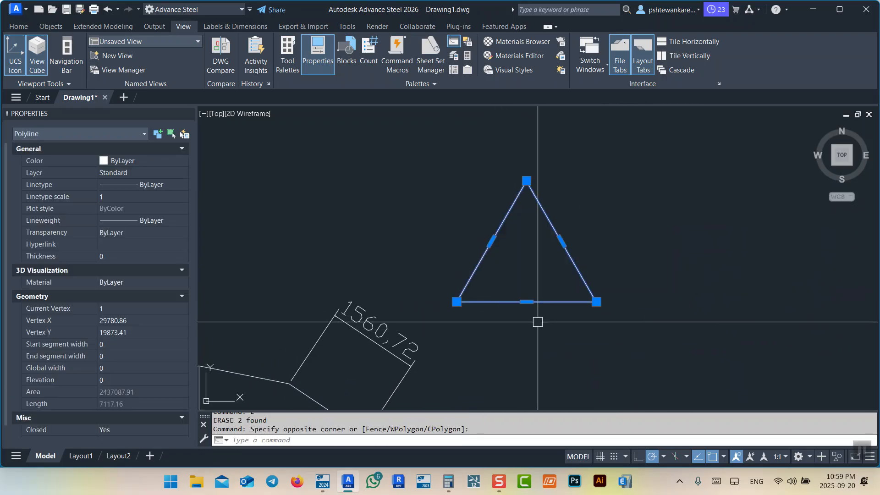
pyautogui.moveTo(571, 332); pyautogui.dragTo(587, 345, button='middle')
pyautogui.write('SC')
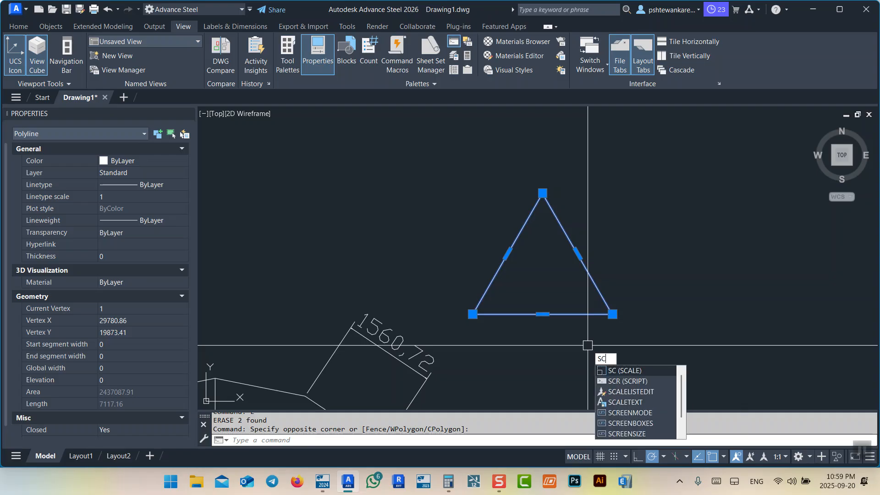
pyautogui.press('Return')
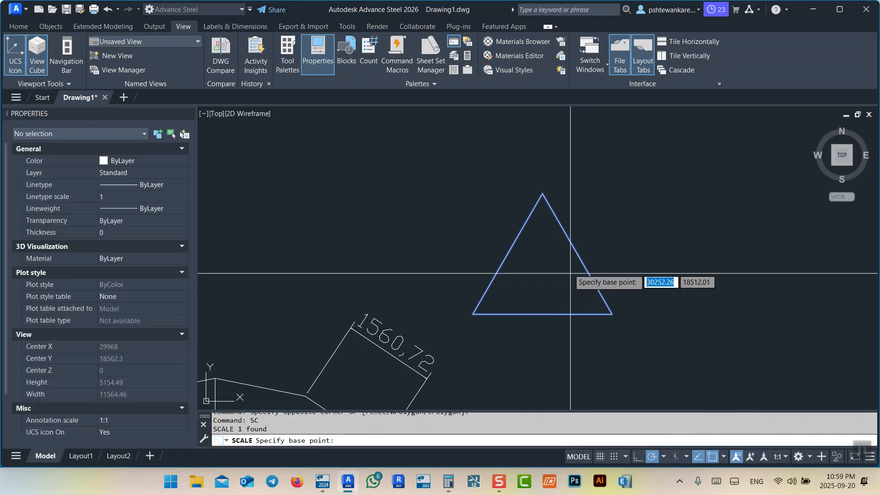
pyautogui.click(542, 193)
pyautogui.write('r')
pyautogui.press('Return')
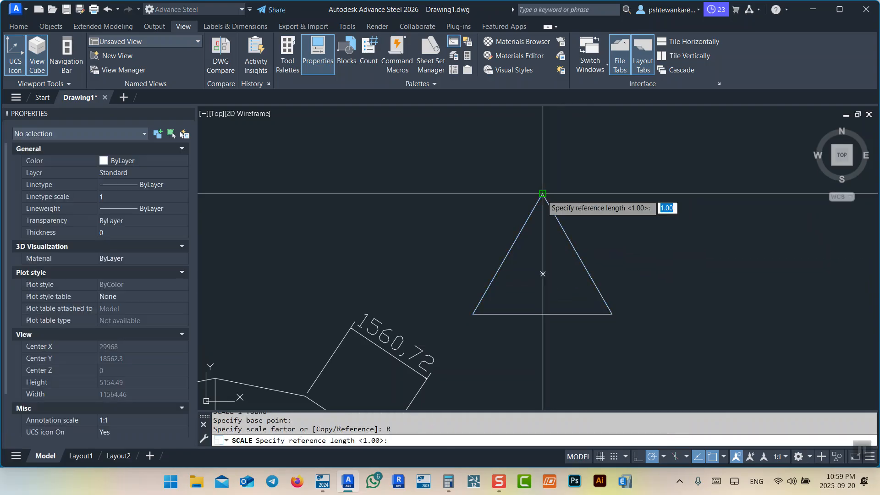
pyautogui.click(543, 193)
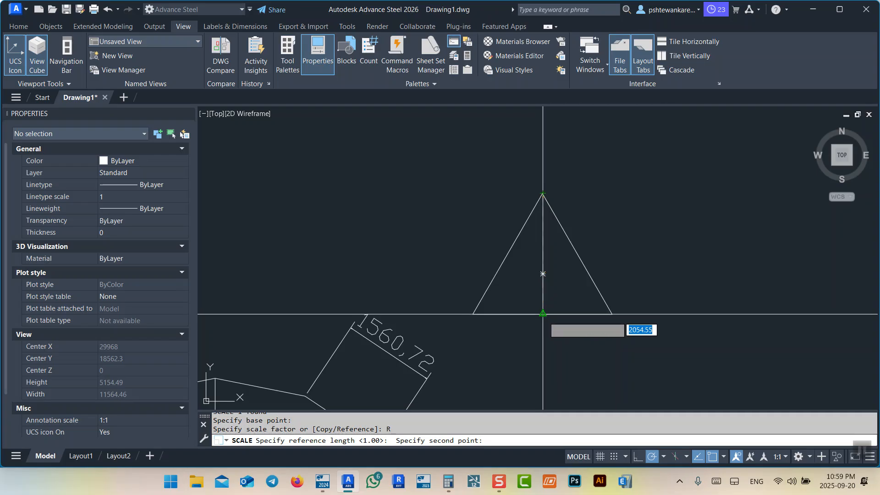
pyautogui.click(543, 314)
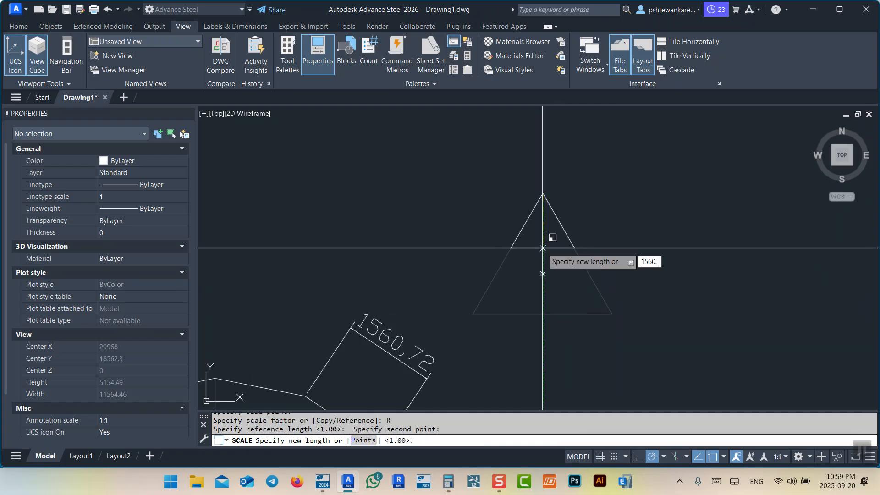
pyautogui.press('Return')
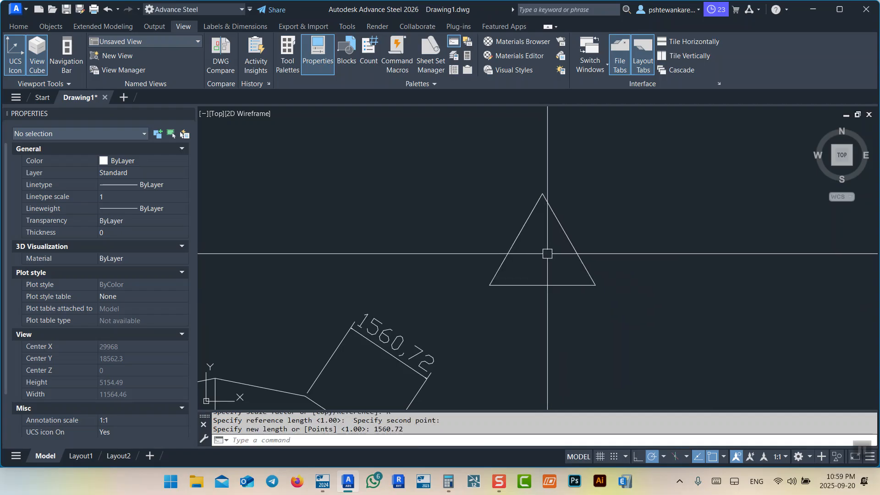
# Add an aligned dimension from the scaled triangle's apex to its base midpoint to check its height
pyautogui.write('DAL')
pyautogui.press('Return')
pyautogui.click(542, 193)
pyautogui.click(543, 285)
pyautogui.click(678, 279)
pyautogui.moveTo(673, 308); pyautogui.dragTo(683, 260, button='middle')
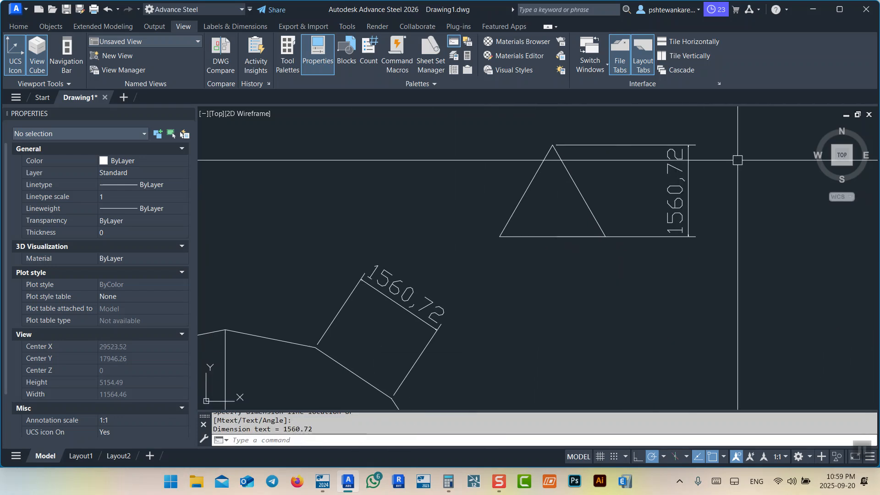
# Erase the height dimension beside the scaled triangle
pyautogui.moveTo(678, 213); pyautogui.dragTo(651, 240, button='middle')
pyautogui.click(654, 251)
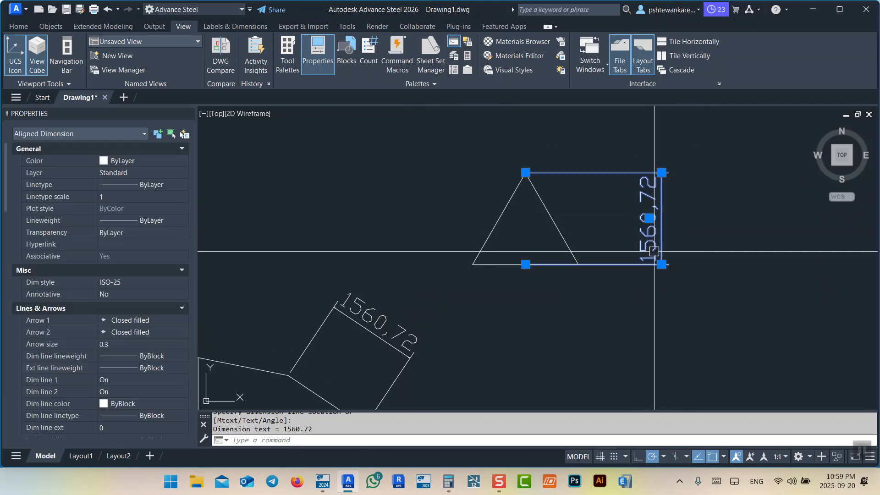
pyautogui.write('E')
pyautogui.press('Return')
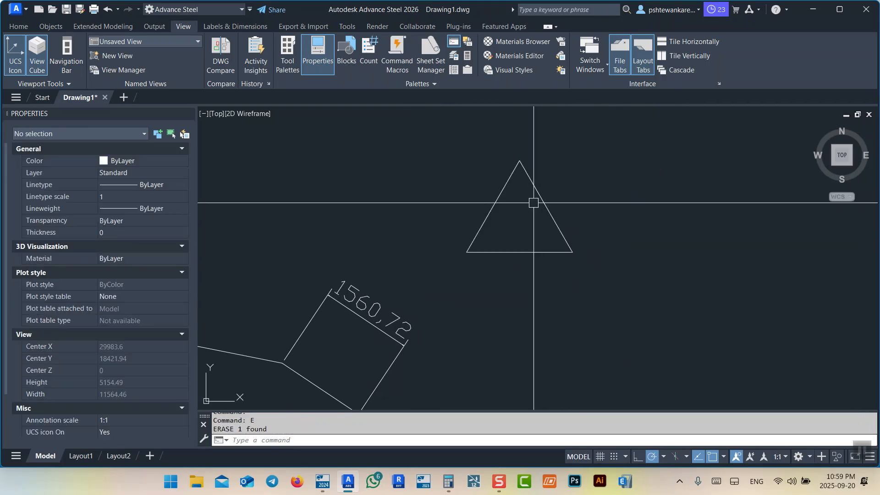
pyautogui.click(533, 202)
pyautogui.press('Escape')
pyautogui.press('Escape')
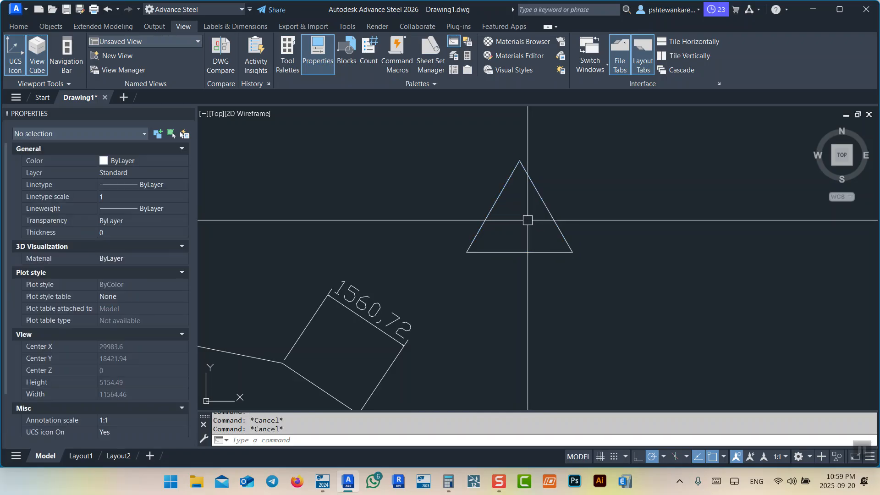
# Add aligned dimensions to all three sides of the scaled triangle, placed outside its edges
pyautogui.moveTo(540, 230); pyautogui.dragTo(557, 248, button='middle')
pyautogui.write('DIMAL')
pyautogui.press('Return')
pyautogui.press('Return')
pyautogui.click(518, 216)
pyautogui.click(487, 199)
pyautogui.press('Return')
pyautogui.press('Return')
pyautogui.click(559, 227)
pyautogui.click(605, 197)
pyautogui.press('Return')
pyautogui.press('Return')
pyautogui.click(572, 270)
pyautogui.click(572, 326)
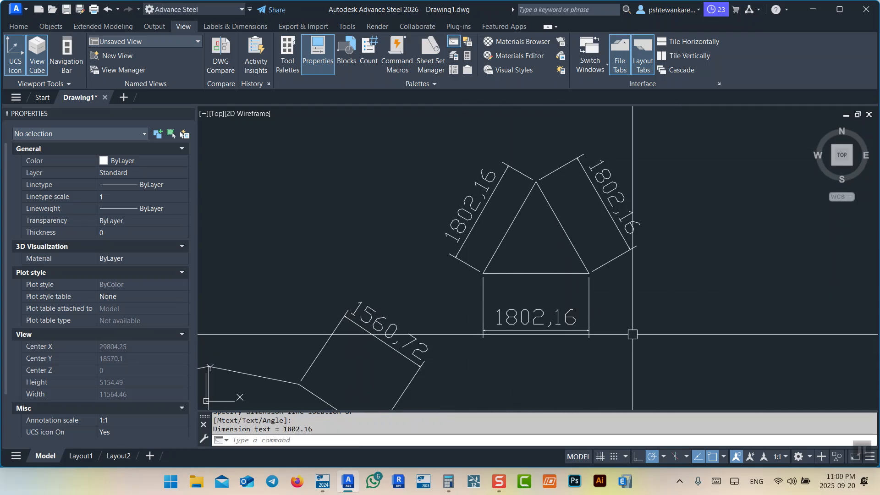
# Add a horizontal linear dimension above the triangle between its apex and its lower-left corner
pyautogui.moveTo(630, 306); pyautogui.dragTo(613, 287, button='middle')
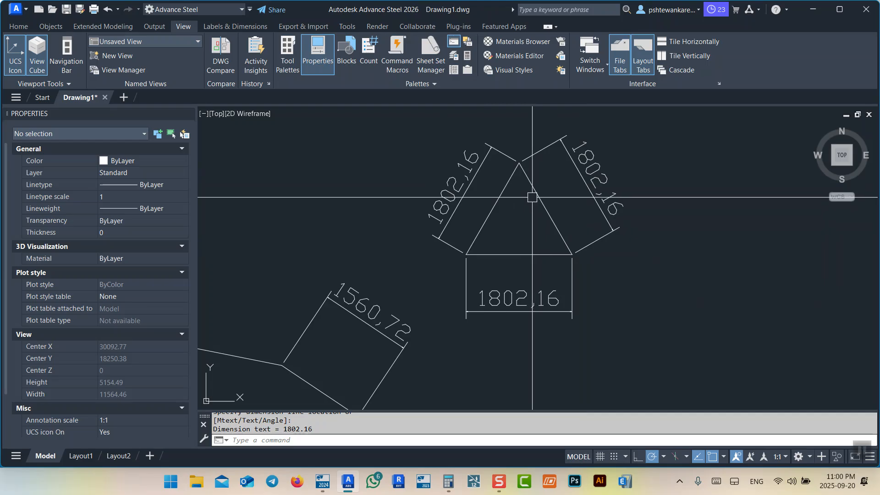
pyautogui.scroll(4, 518, 167)
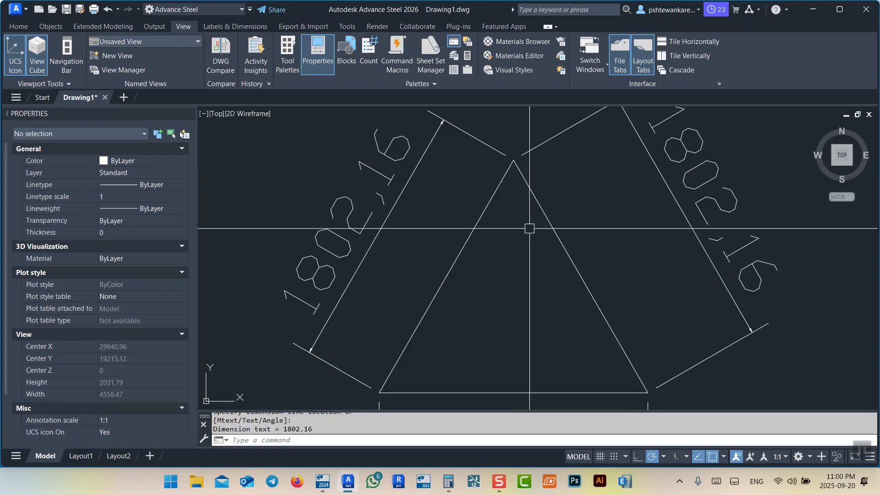
pyautogui.moveTo(538, 254); pyautogui.dragTo(532, 240, button='middle')
pyautogui.write('DLI')
pyautogui.press('Return')
pyautogui.click(505, 146)
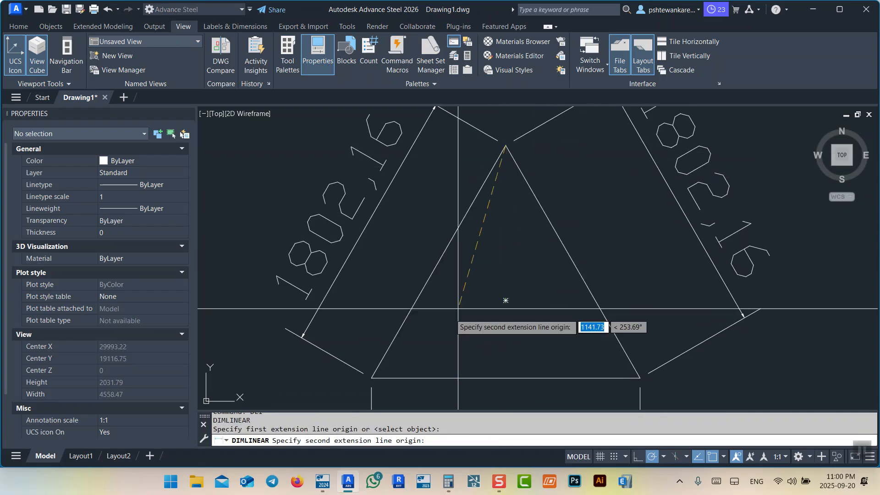
pyautogui.click(372, 377)
pyautogui.scroll(-4, 486, 263)
pyautogui.moveTo(470, 172); pyautogui.dragTo(482, 255, button='middle')
pyautogui.click(471, 203)
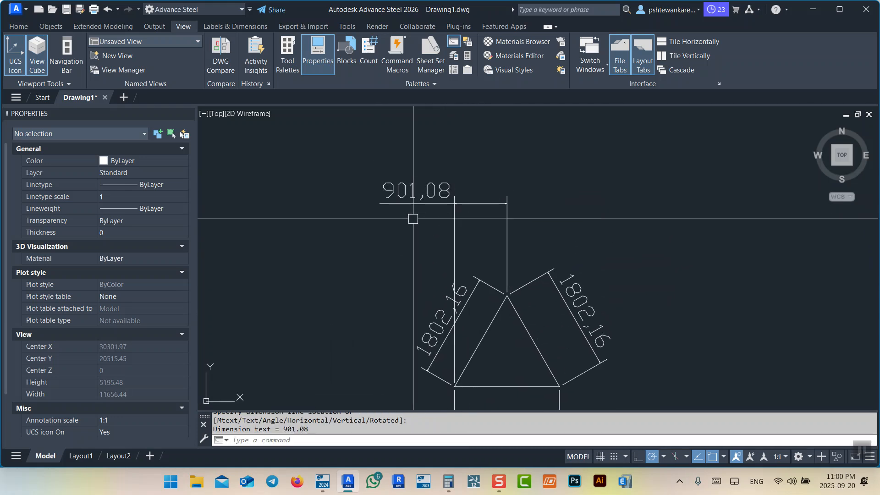
# Switch to Tekla Structures, show the model in 3D, and select all beams and points of the half arch above the +6000 level
pyautogui.scroll(-2, 470, 175)
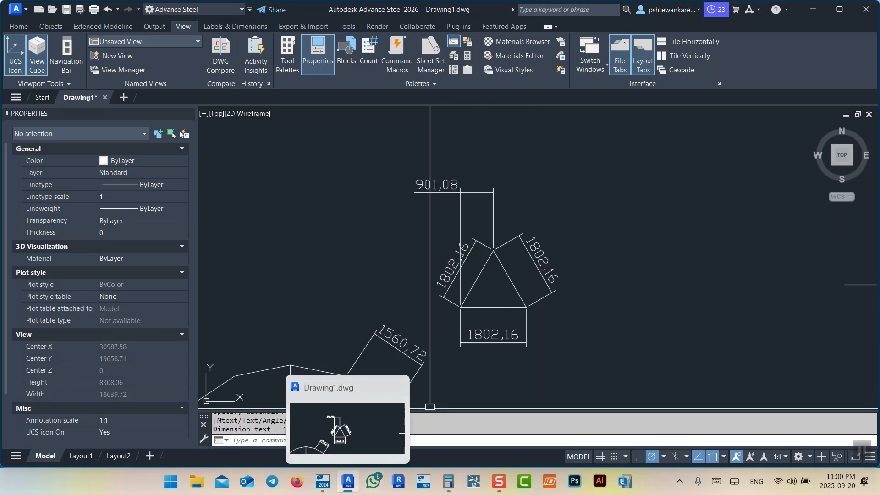
pyautogui.click(323, 481)
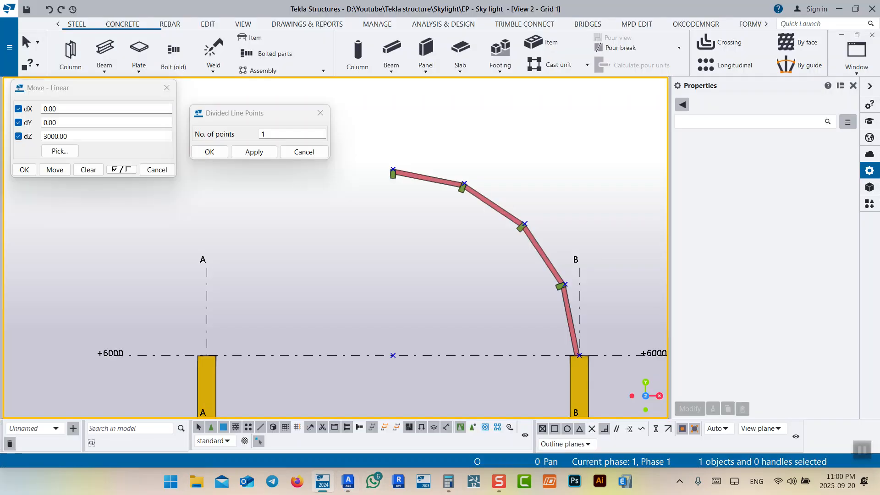
pyautogui.hotkey('ctrl', 'p')
pyautogui.hotkey('ctrl', 'p')
pyautogui.hotkey('ctrl', 'p')
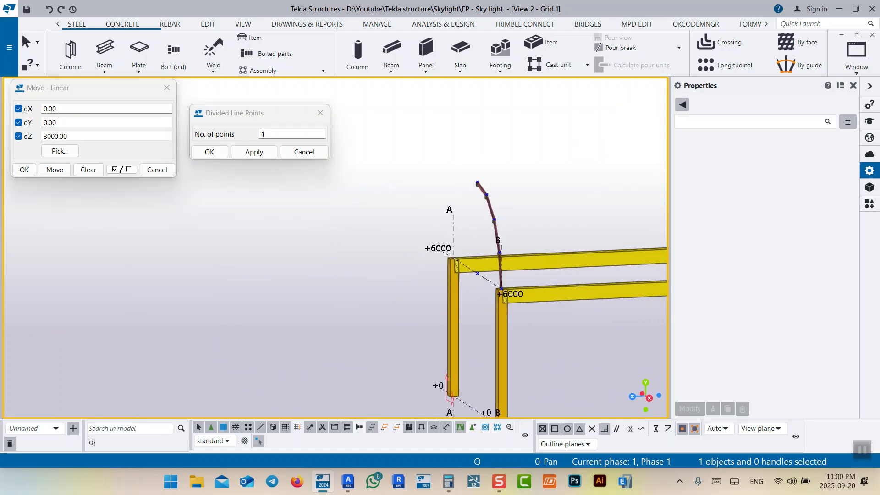
pyautogui.keyDown('ctrl'); pyautogui.moveTo(501, 288); pyautogui.dragTo(475, 247, button='middle'); pyautogui.keyUp('ctrl')
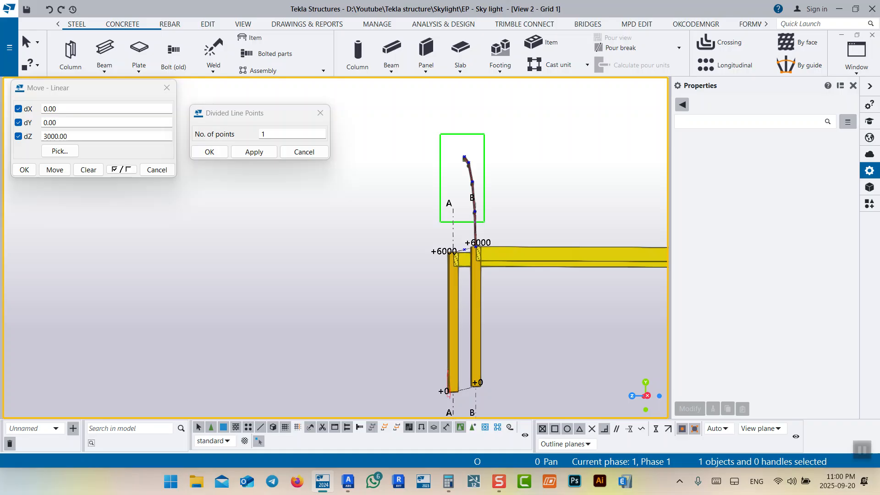
pyautogui.moveTo(498, 251); pyautogui.dragTo(499, 252)
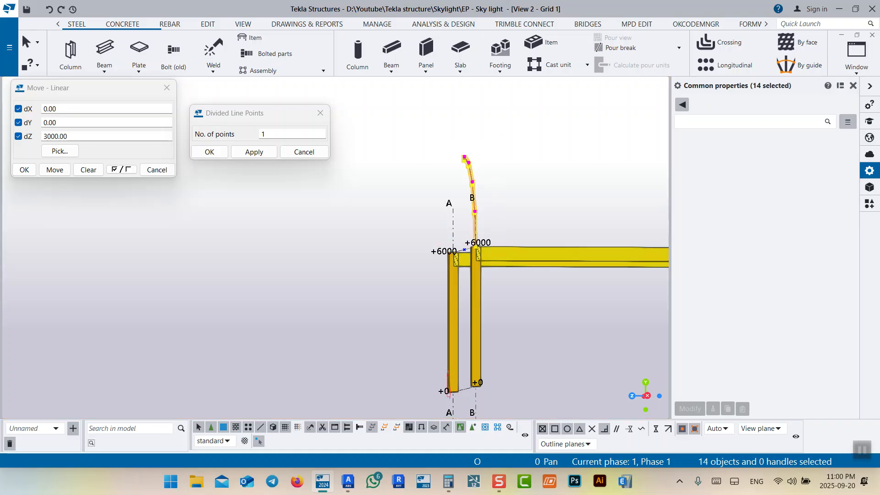
pyautogui.scroll(6, 471, 152)
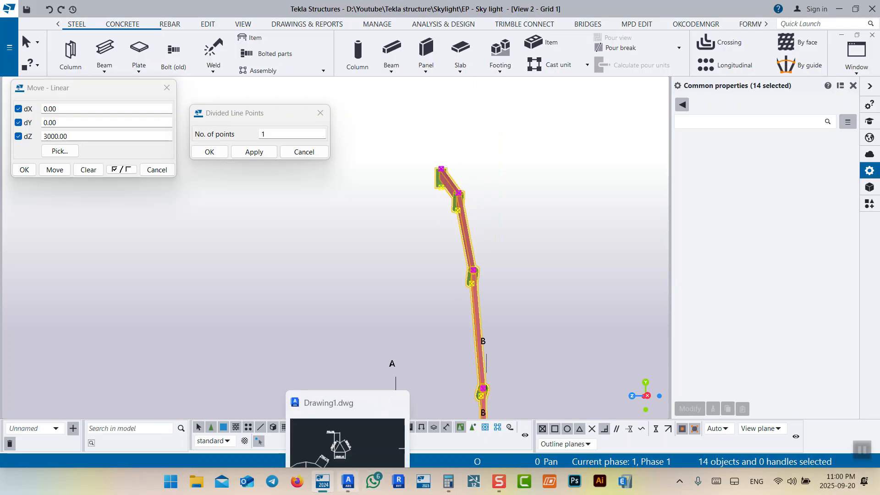
pyautogui.moveTo(476, 275); pyautogui.dragTo(412, 165, button='middle')
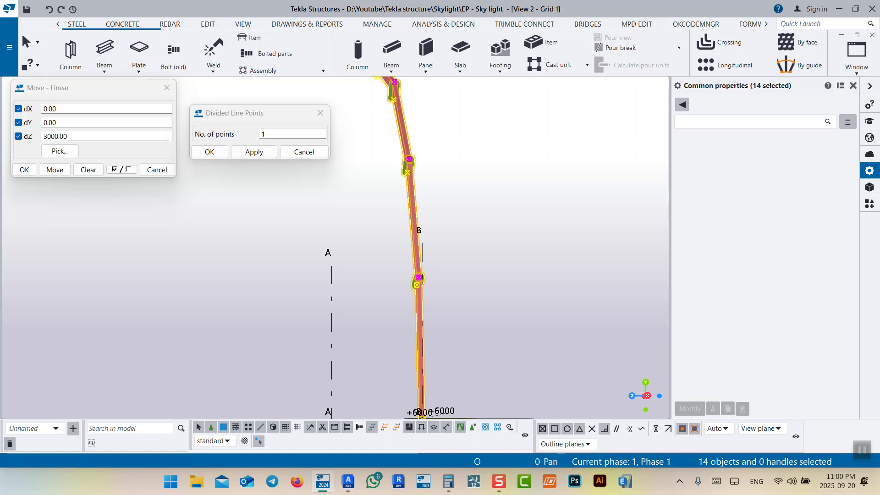
# Recheck the equilateral triangle's base dimension in Advance Steel and return to Tekla Structures
pyautogui.scroll(-3, 362, 368)
pyautogui.click(348, 481)
pyautogui.scroll(4, 493, 344)
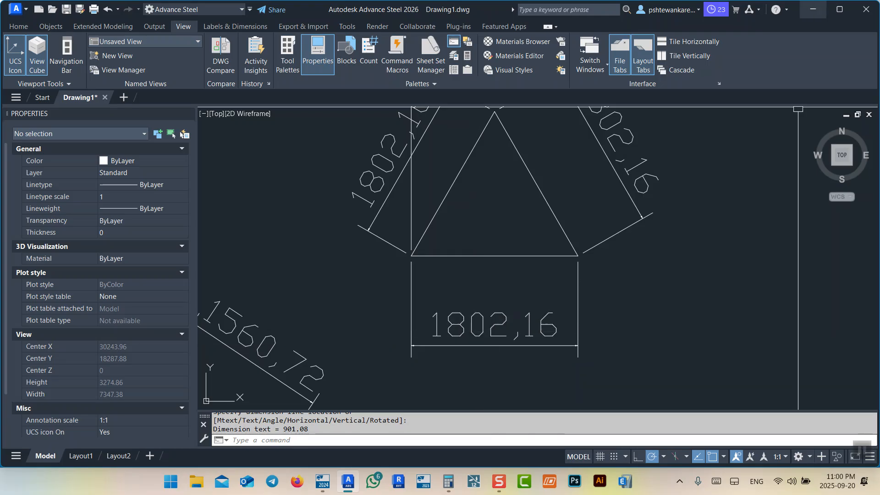
pyautogui.click(813, 9)
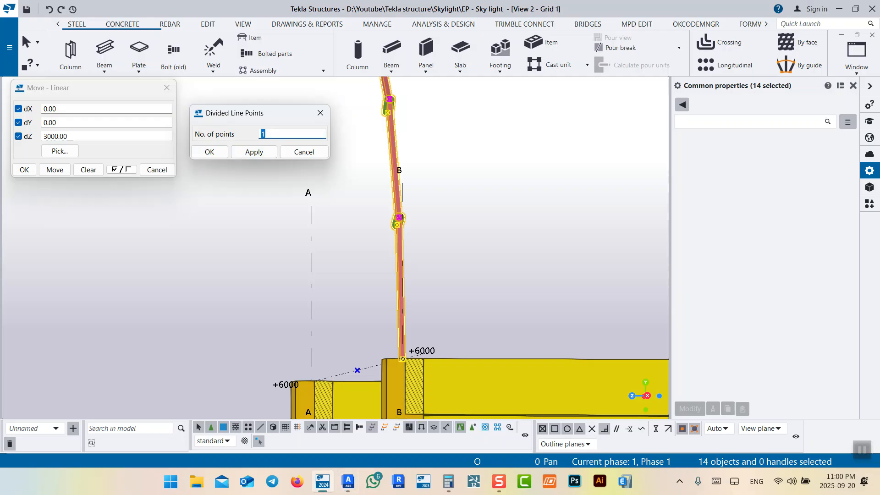
# Make one linear copy of the selected half arch with dX 0, dY 0 and dZ -1802.16
pyautogui.rightClick(138, 231)
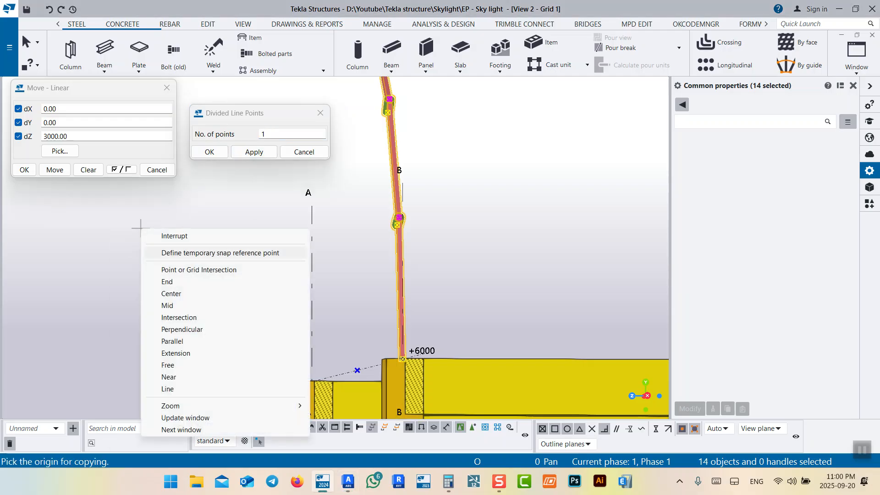
pyautogui.click(175, 236)
pyautogui.rightClick(156, 221)
pyautogui.moveTo(197, 256)
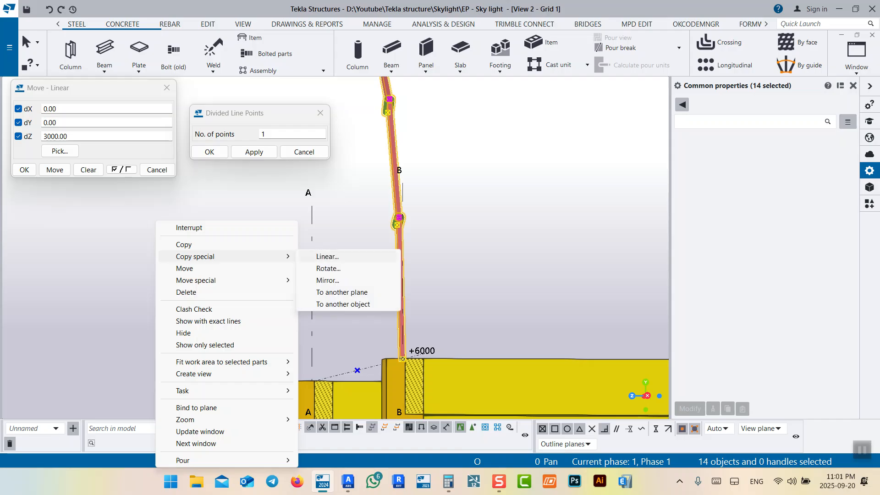
pyautogui.click(327, 256)
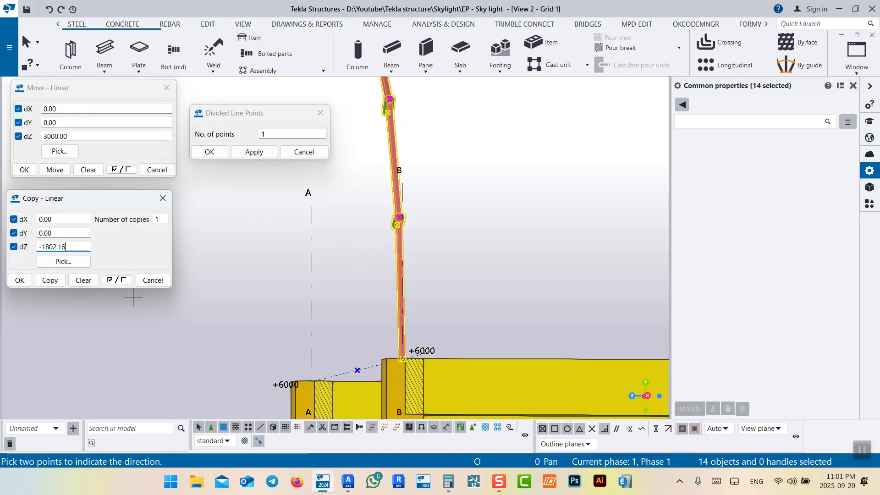
pyautogui.click(52, 281)
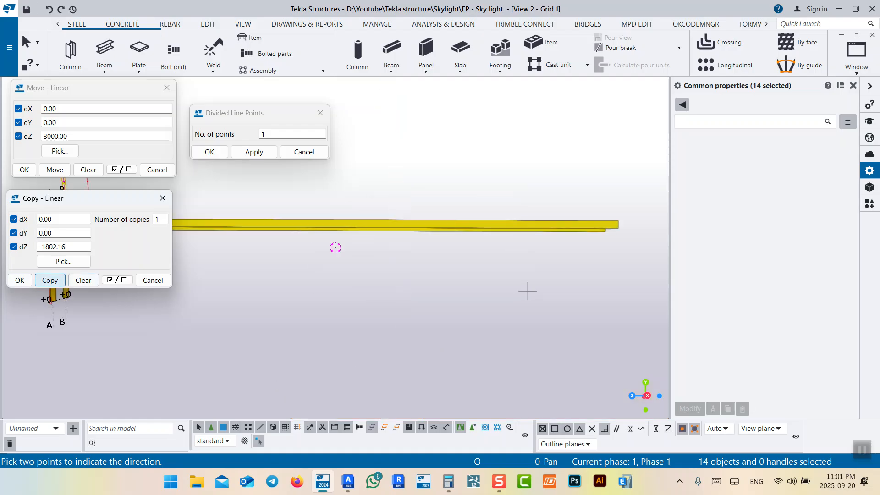
pyautogui.scroll(-2, 528, 290)
pyautogui.scroll(8, 343, 271)
pyautogui.keyDown('ctrl'); pyautogui.moveTo(457, 284); pyautogui.dragTo(433, 264, button='middle'); pyautogui.keyUp('ctrl')
pyautogui.keyDown('ctrl'); pyautogui.moveTo(380, 253); pyautogui.dragTo(456, 283, button='middle'); pyautogui.keyUp('ctrl')
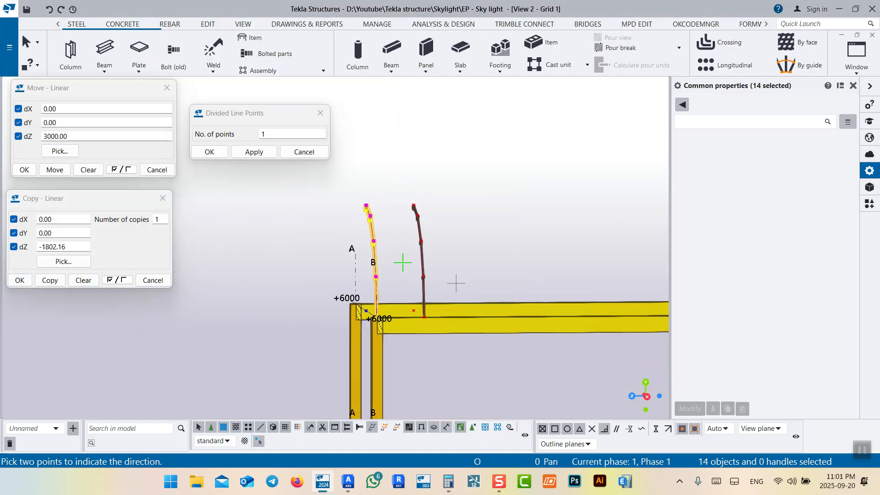
pyautogui.scroll(2, 482, 228)
pyautogui.scroll(2, 421, 264)
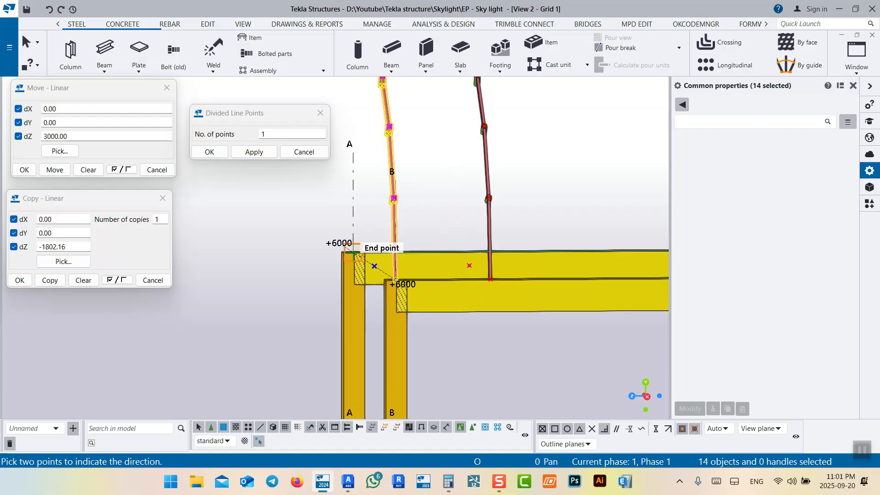
pyautogui.rightClick(432, 207)
pyautogui.click(466, 214)
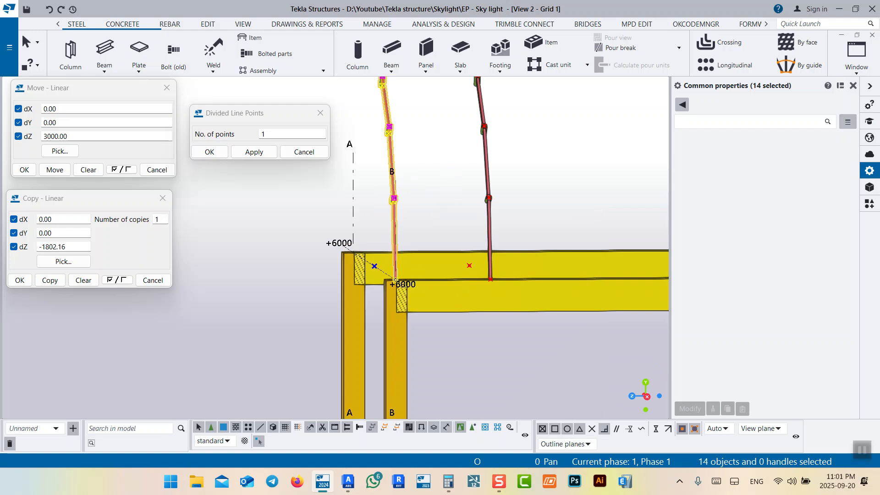
# Copy the selected half arch linearly once more with dZ =-1802.16/2, placing it midway between the other two
pyautogui.click(40, 246)
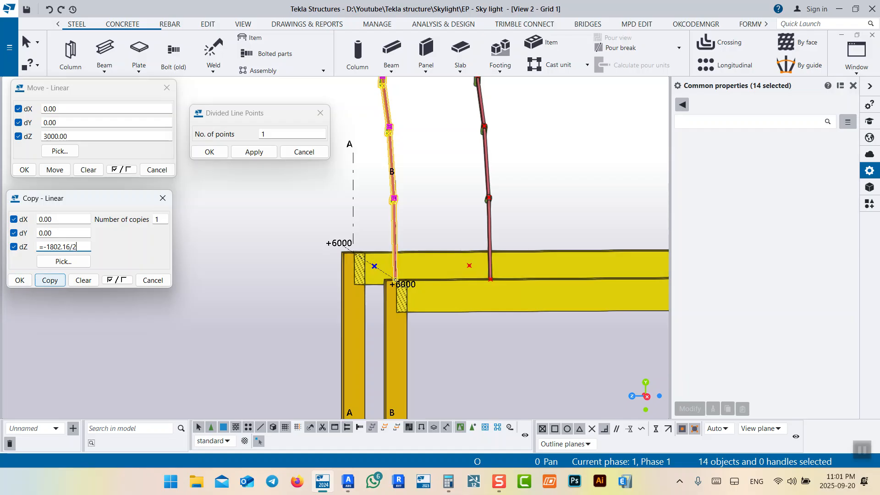
pyautogui.press('Return')
pyautogui.moveTo(254, 256); pyautogui.dragTo(310, 270, button='middle')
pyautogui.click(309, 270)
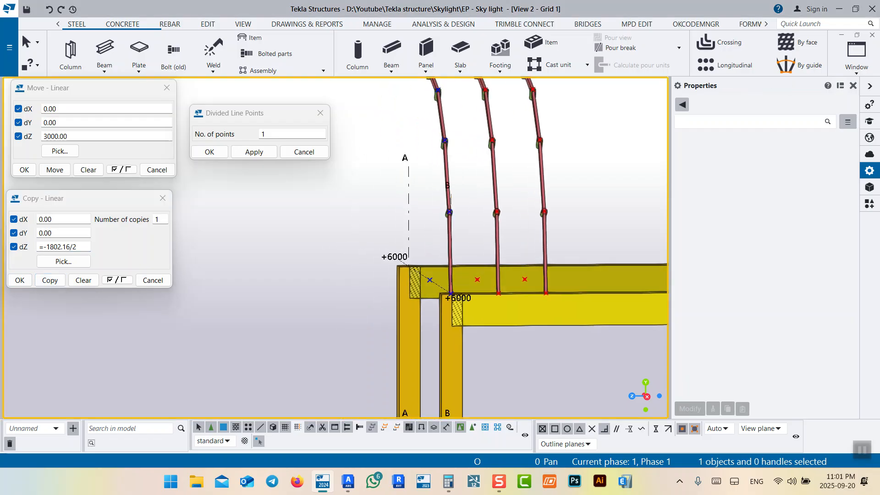
# Examine the three half arches from several views, including their bases on the main beam and their joints
pyautogui.scroll(8, 455, 295)
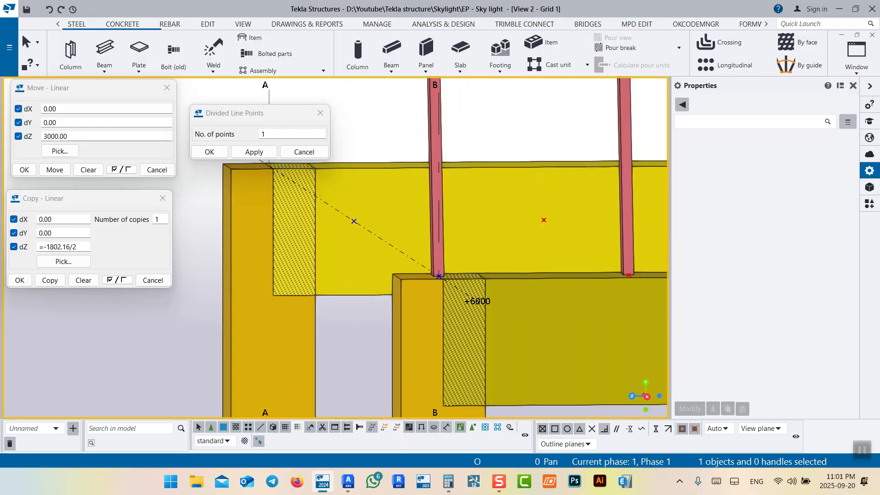
pyautogui.scroll(-8, 408, 278)
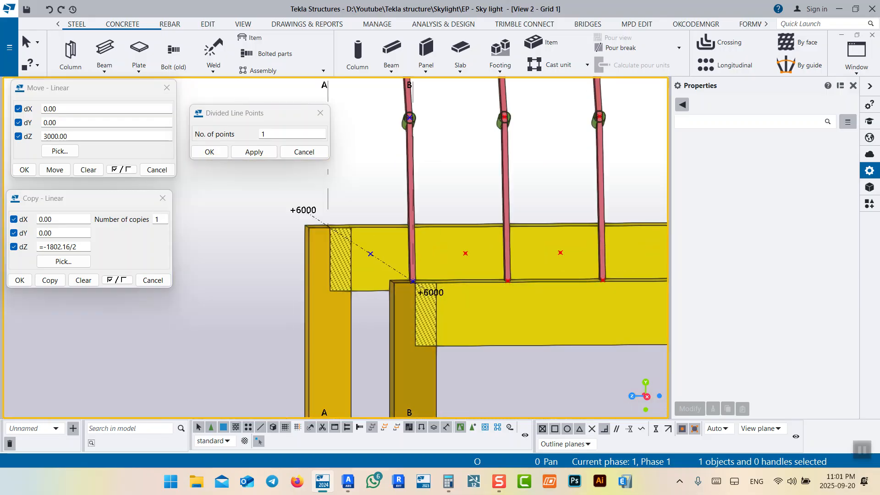
pyautogui.moveTo(440, 215); pyautogui.dragTo(440, 249, button='middle')
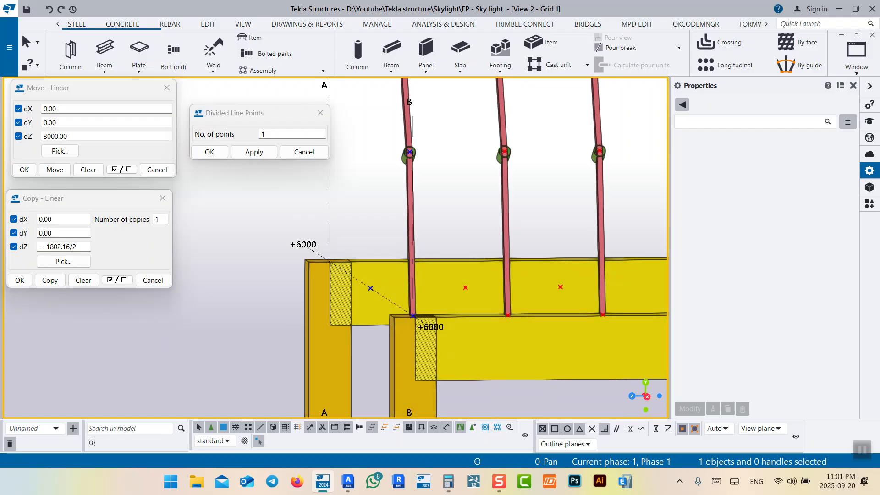
pyautogui.moveTo(440, 238); pyautogui.dragTo(469, 284, button='middle')
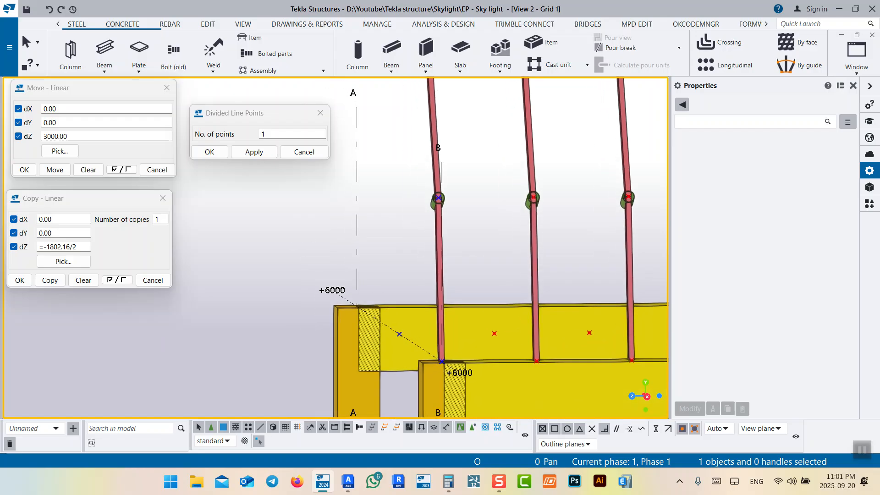
pyautogui.moveTo(440, 238); pyautogui.dragTo(469, 290, button='middle')
pyautogui.moveTo(440, 238); pyautogui.dragTo(443, 281, button='middle')
pyautogui.scroll(-3, 463, 171)
pyautogui.keyDown('ctrl'); pyautogui.moveTo(463, 171); pyautogui.dragTo(541, 200, button='middle'); pyautogui.keyUp('ctrl')
pyautogui.moveTo(541, 199); pyautogui.dragTo(416, 133, button='middle')
pyautogui.scroll(-3, 422, 162)
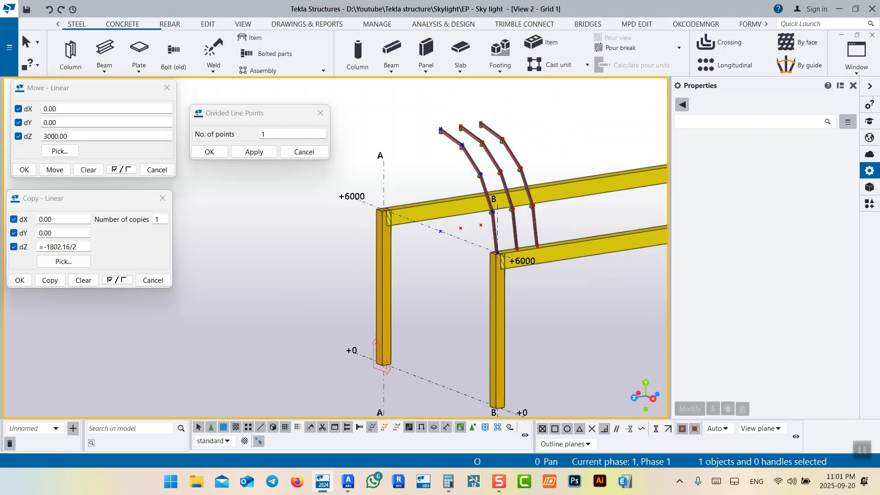
pyautogui.scroll(5, 510, 233)
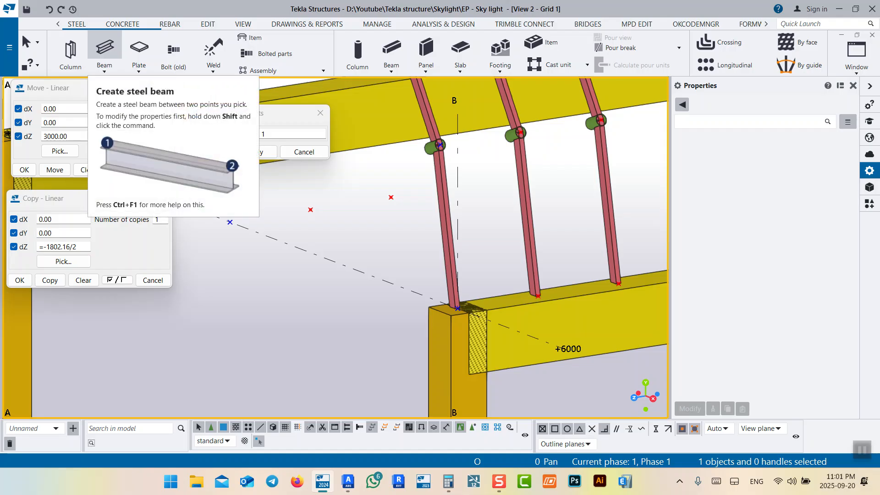
pyautogui.moveTo(389, 219); pyautogui.dragTo(422, 230, button='middle')
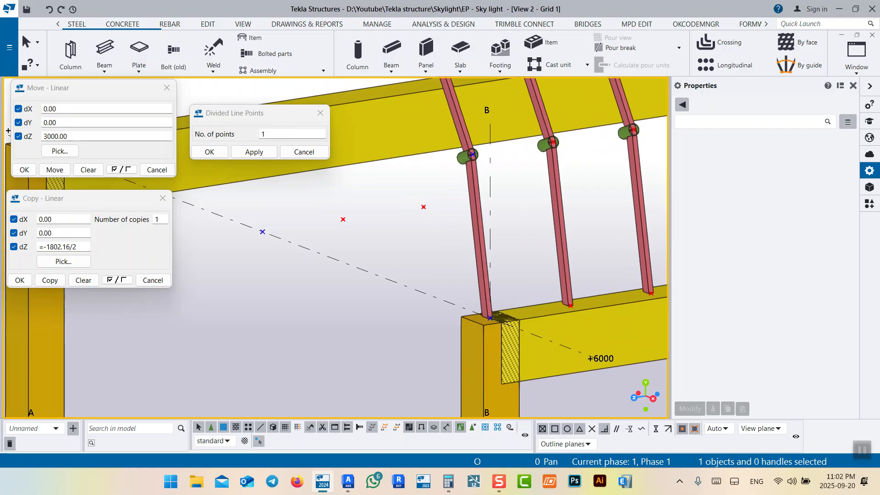
pyautogui.moveTo(476, 183); pyautogui.dragTo(489, 235, button='middle')
pyautogui.scroll(-2, 445, 160)
pyautogui.scroll(3, 446, 154)
pyautogui.moveTo(436, 149); pyautogui.dragTo(483, 214, button='middle')
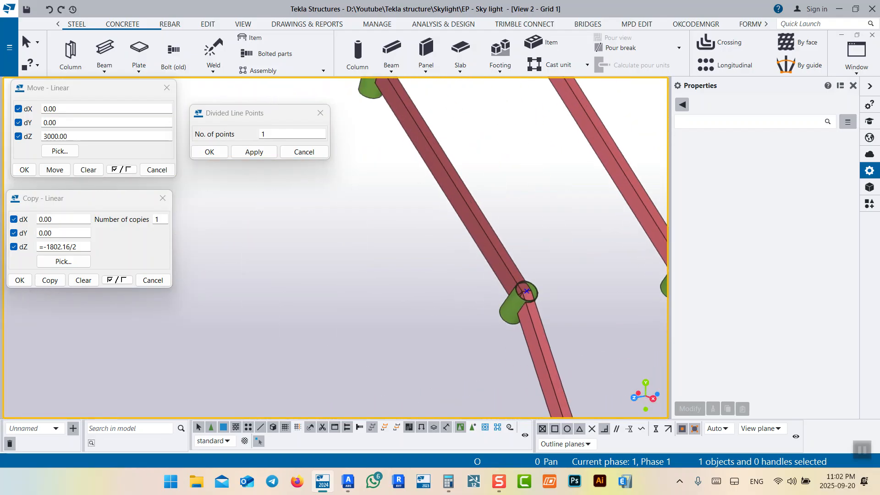
pyautogui.scroll(-2, 458, 203)
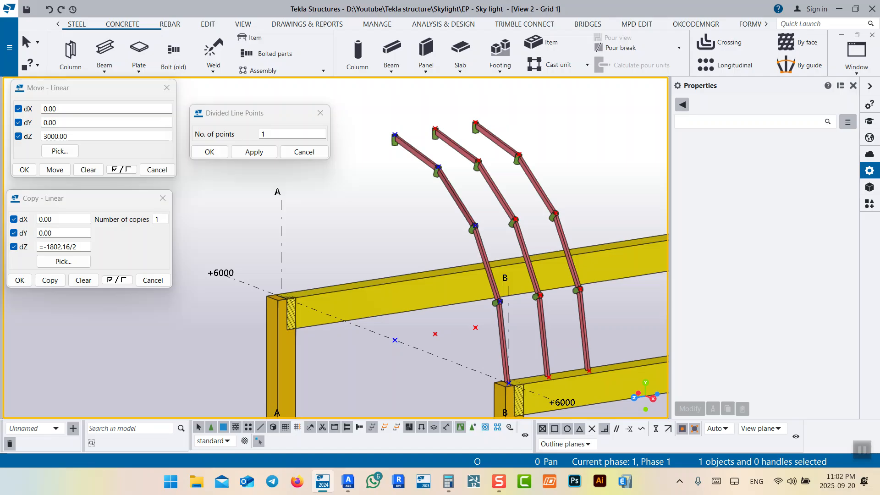
pyautogui.scroll(3, 544, 404)
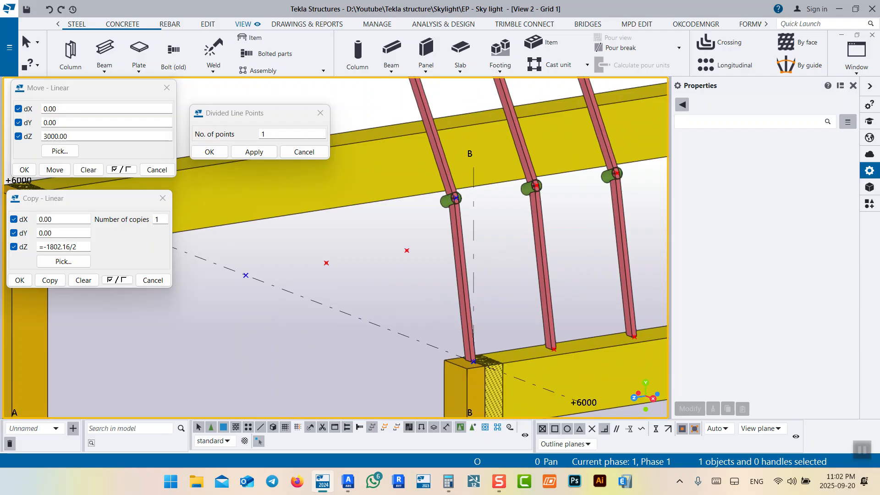
# Set the work plane to the lowest segment of the first half arch, picked just below its joint
pyautogui.click(243, 24)
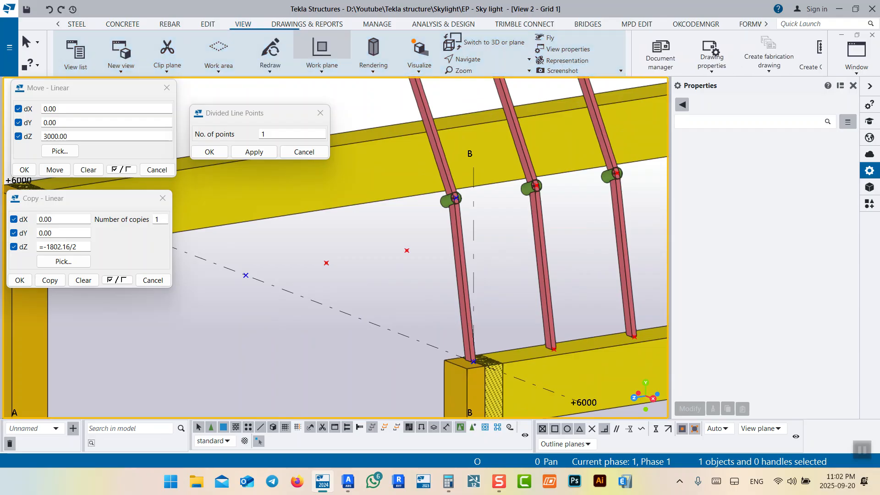
pyautogui.click(321, 47)
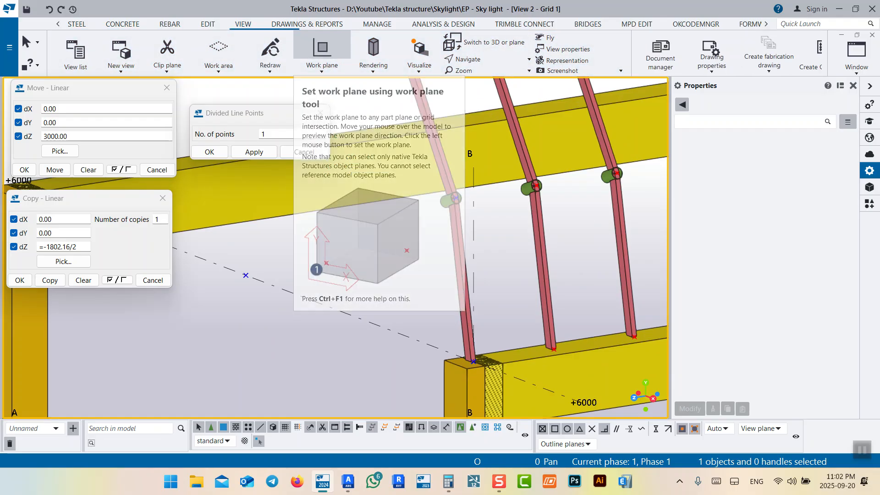
pyautogui.scroll(3, 458, 218)
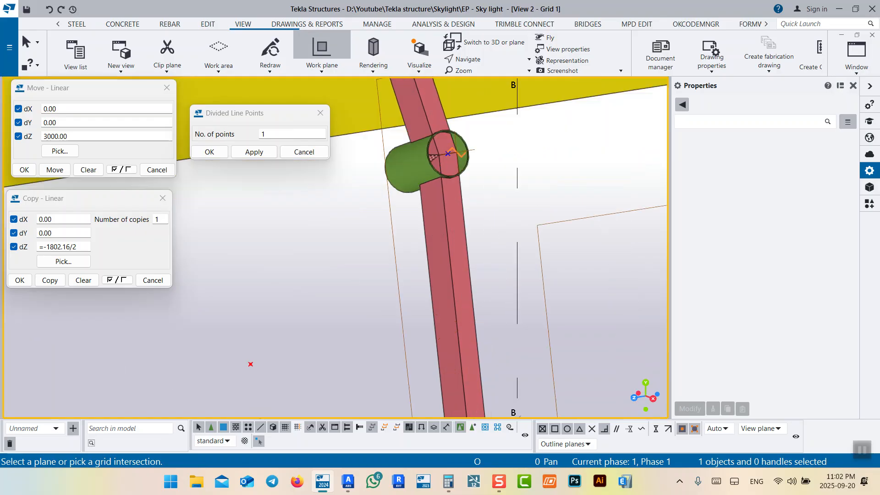
pyautogui.click(453, 177)
pyautogui.scroll(-3, 453, 178)
pyautogui.rightClick(401, 236)
pyautogui.click(434, 243)
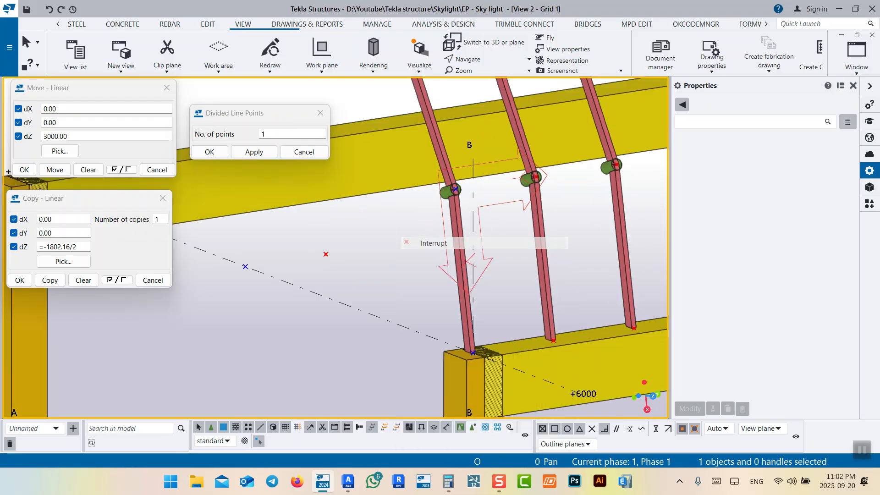
# Create a diagonal RHS100*50*3 steel beam from the base of the first half arch to the lowest joint of the middle arch
pyautogui.click(77, 24)
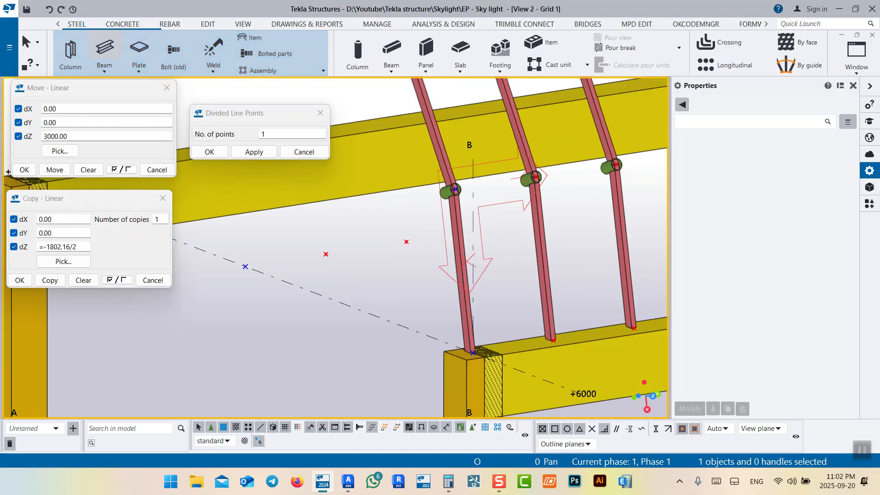
pyautogui.click(104, 49)
pyautogui.scroll(2, 489, 359)
pyautogui.scroll(2, 489, 359)
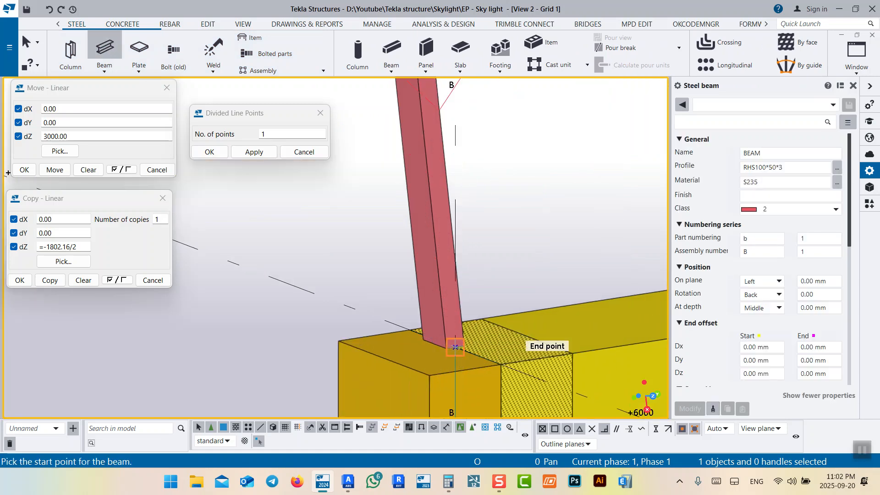
pyautogui.click(455, 347)
pyautogui.scroll(-3, 467, 336)
pyautogui.scroll(3, 530, 151)
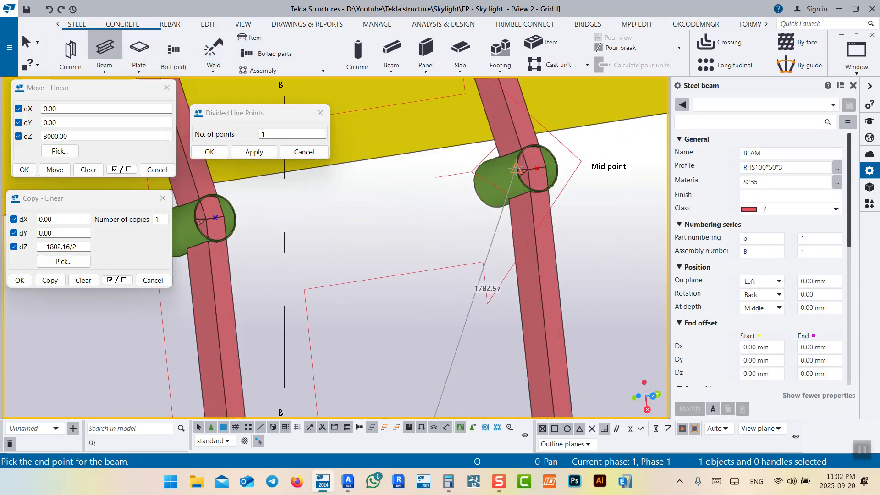
pyautogui.click(536, 168)
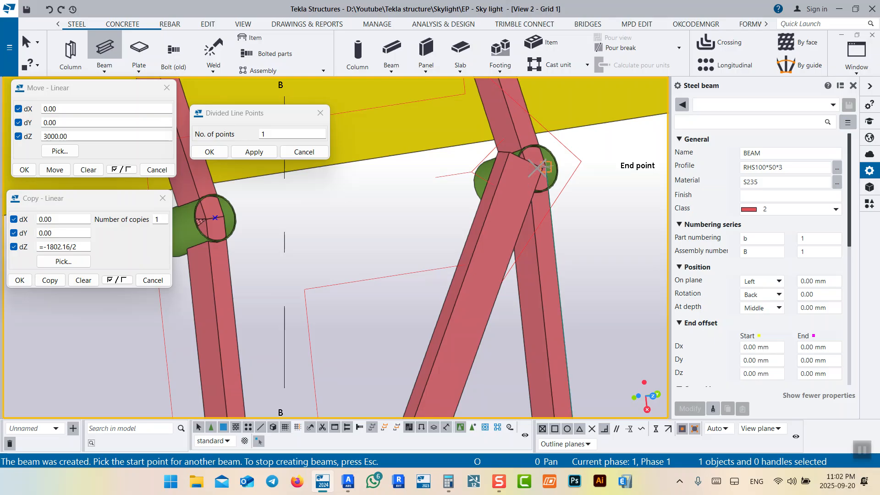
pyautogui.click(536, 169)
pyautogui.moveTo(632, 299); pyautogui.dragTo(488, 226, button='middle')
pyautogui.scroll(-4, 497, 239)
pyautogui.rightClick(506, 248)
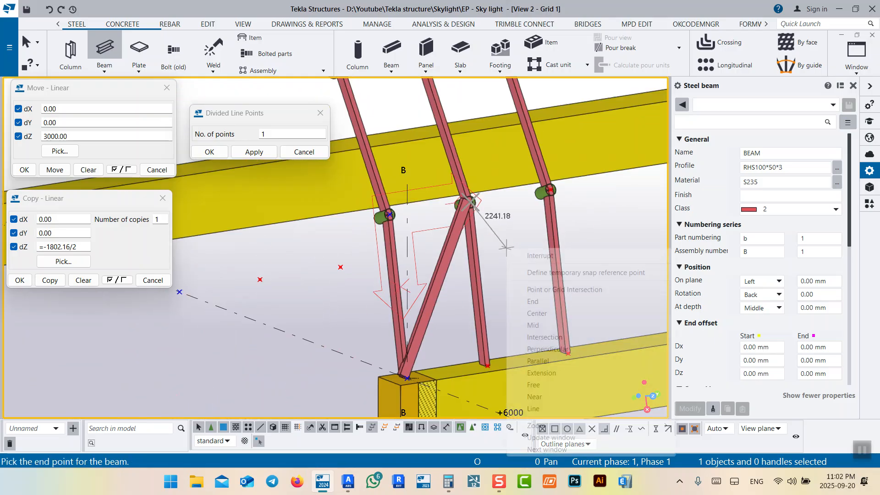
pyautogui.click(534, 255)
# Create a second diagonal RHS100*50*3 beam from the base of the third half arch to the middle arch's lowest joint
pyautogui.click(104, 51)
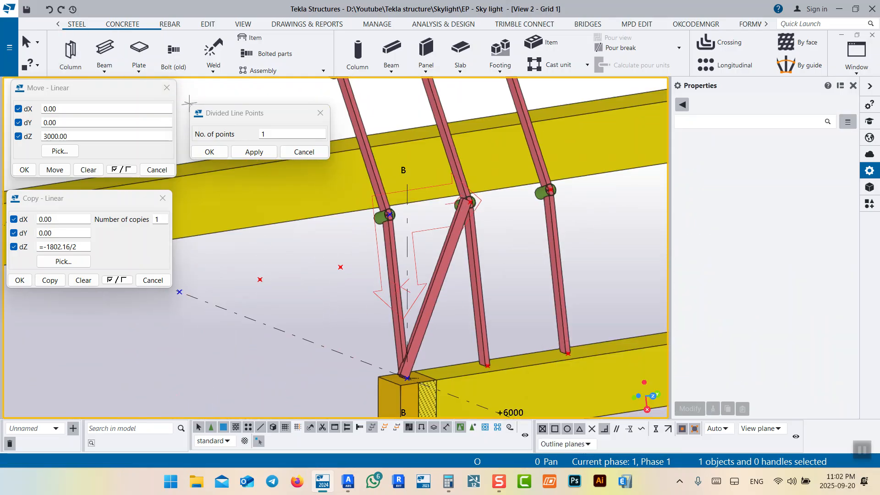
pyautogui.scroll(5, 422, 371)
pyautogui.moveTo(633, 300); pyautogui.dragTo(485, 304, button='middle')
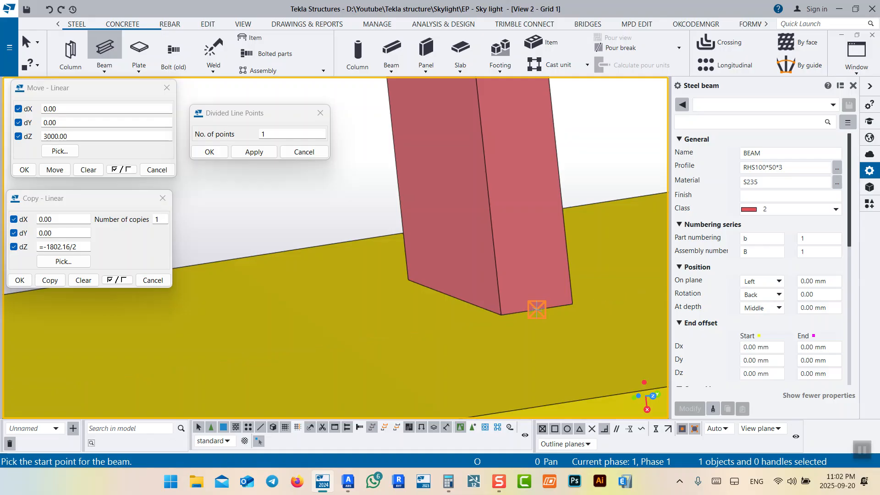
pyautogui.click(536, 307)
pyautogui.scroll(-5, 550, 311)
pyautogui.moveTo(465, 163); pyautogui.dragTo(469, 255, button='middle')
pyautogui.moveTo(409, 109); pyautogui.dragTo(459, 178, button='middle')
pyautogui.scroll(6, 458, 178)
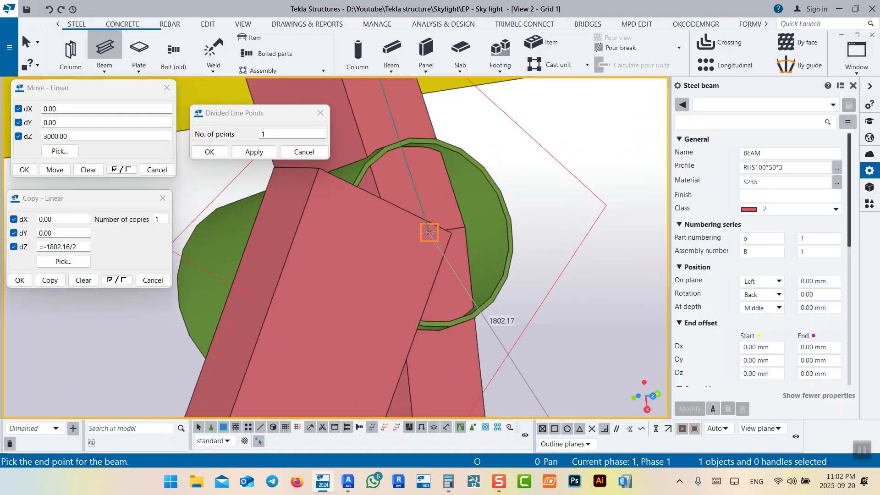
pyautogui.click(429, 232)
pyautogui.scroll(-5, 428, 232)
pyautogui.rightClick(510, 229)
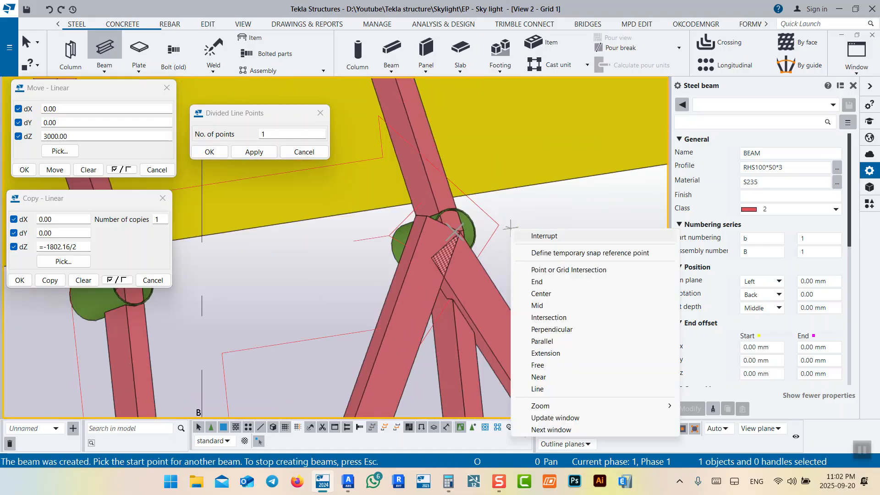
pyautogui.click(531, 232)
# Set the rotation of both diagonal beams to 90 degrees
pyautogui.scroll(6, 478, 216)
pyautogui.scroll(-4, 466, 202)
pyautogui.keyDown('ctrl'); pyautogui.moveTo(458, 202); pyautogui.dragTo(472, 229, button='middle'); pyautogui.keyUp('ctrl')
pyautogui.scroll(-6, 472, 229)
pyautogui.scroll(4, 545, 253)
pyautogui.moveTo(545, 253); pyautogui.dragTo(498, 150, button='middle')
pyautogui.scroll(5, 467, 272)
pyautogui.keyDown('ctrl'); pyautogui.click(443, 270); pyautogui.keyUp('ctrl')
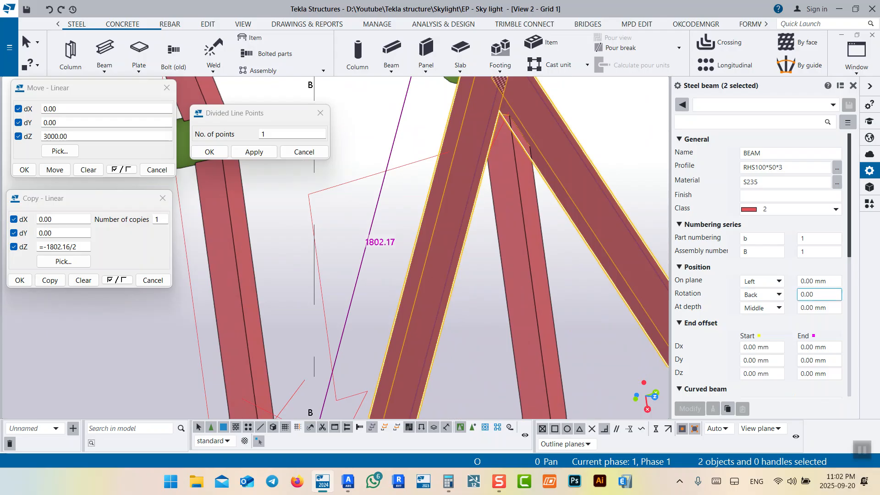
pyautogui.write('90')
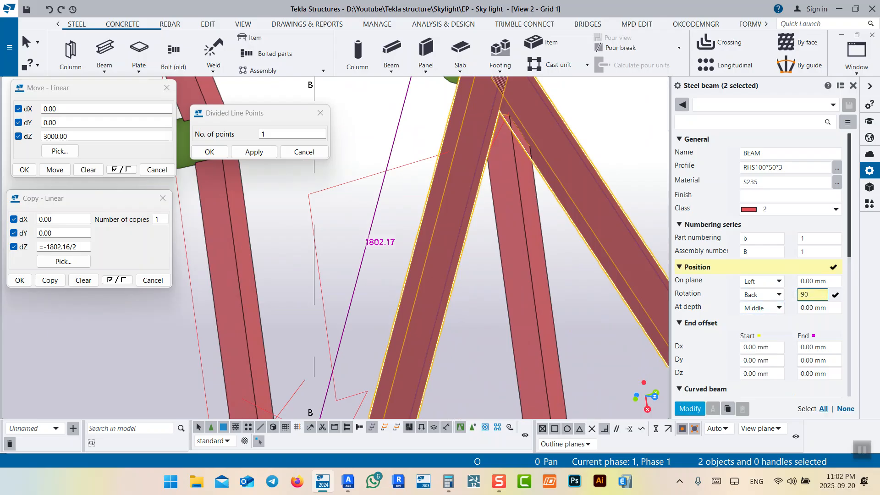
pyautogui.press('Return')
pyautogui.click(582, 298)
pyautogui.scroll(-4, 513, 275)
pyautogui.scroll(7, 527, 197)
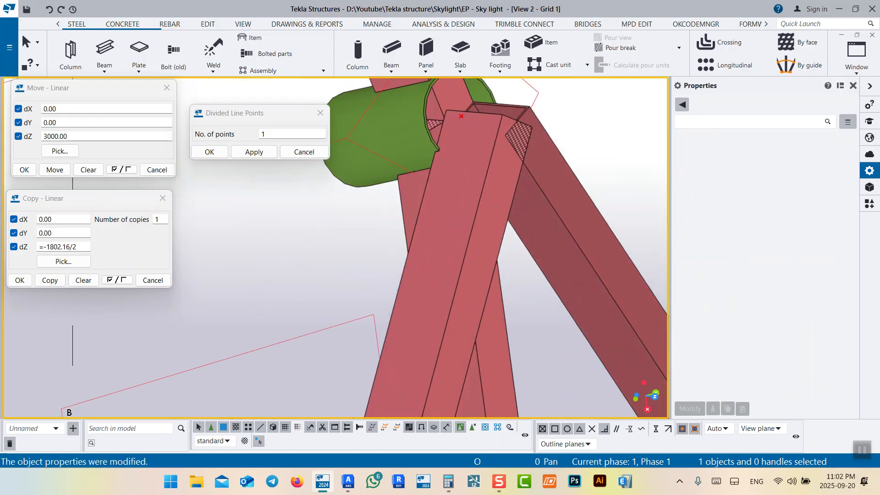
# Adjust the on-plane and depth positions of the two diagonals together to line them up with the middle arch's joint
pyautogui.click(556, 211)
pyautogui.keyDown('ctrl'); pyautogui.click(426, 223); pyautogui.keyUp('ctrl')
pyautogui.scroll(-7, 426, 223)
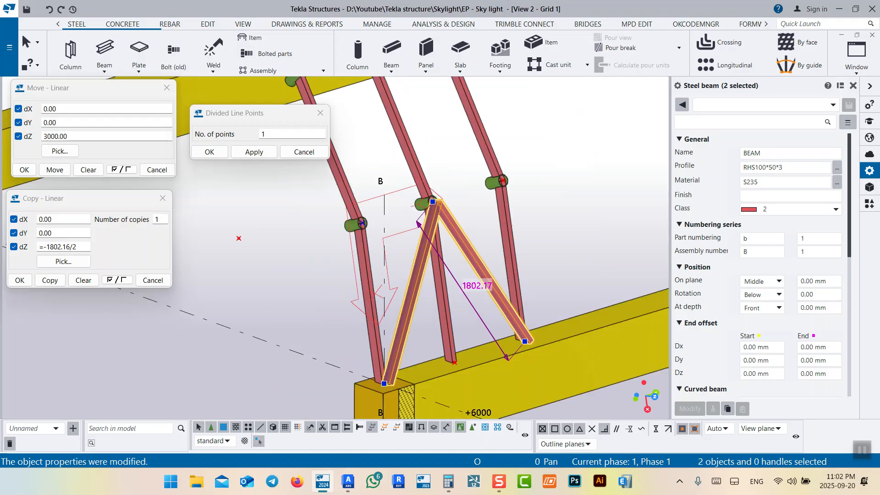
pyautogui.hotkey('ctrl', 'z')
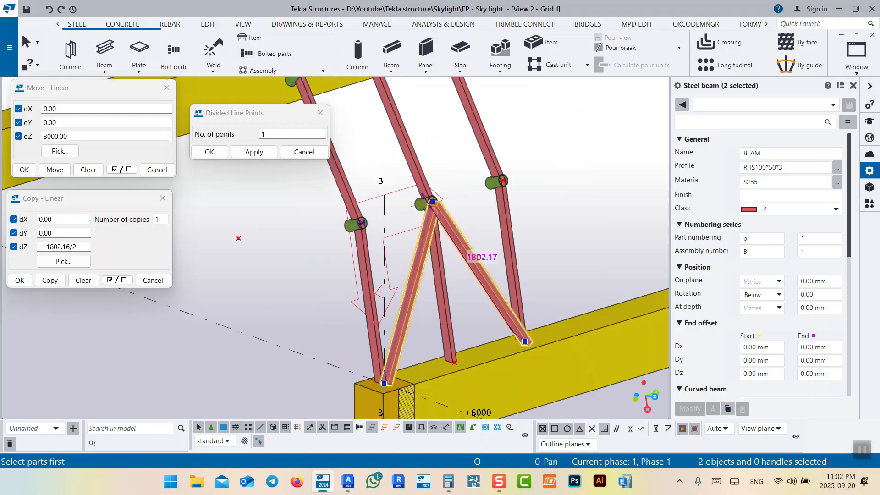
pyautogui.hotkey('alt', 'Up')
pyautogui.hotkey('alt', 'Up')
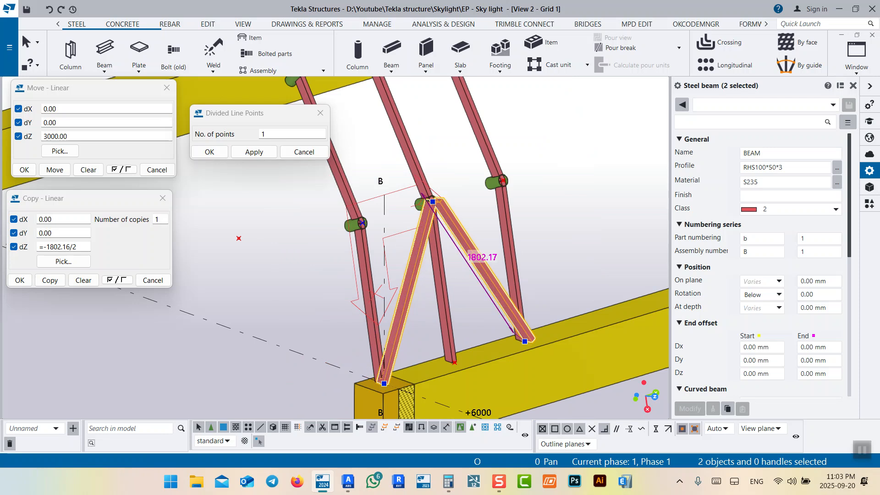
pyautogui.hotkey('alt', 'Down')
pyautogui.hotkey('alt', 'Down')
pyautogui.hotkey('alt', 'Down')
pyautogui.hotkey('alt', 'Down')
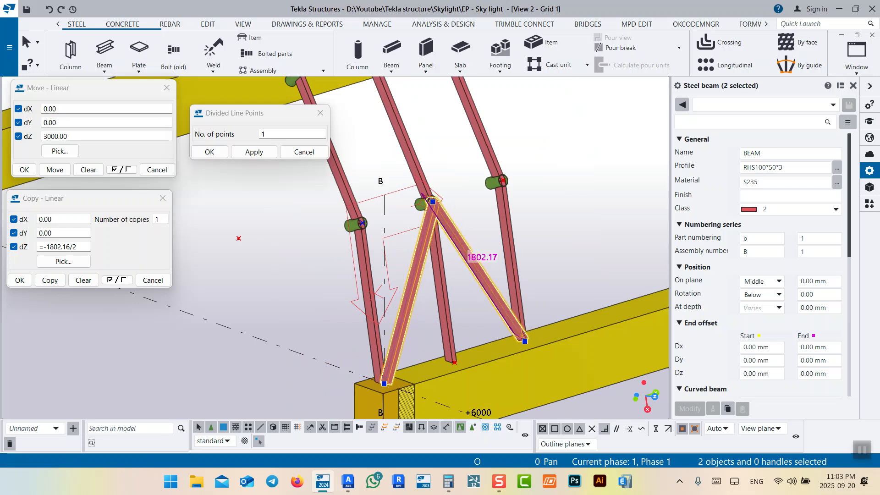
pyautogui.hotkey('alt', 'Up')
pyautogui.scroll(5, 439, 210)
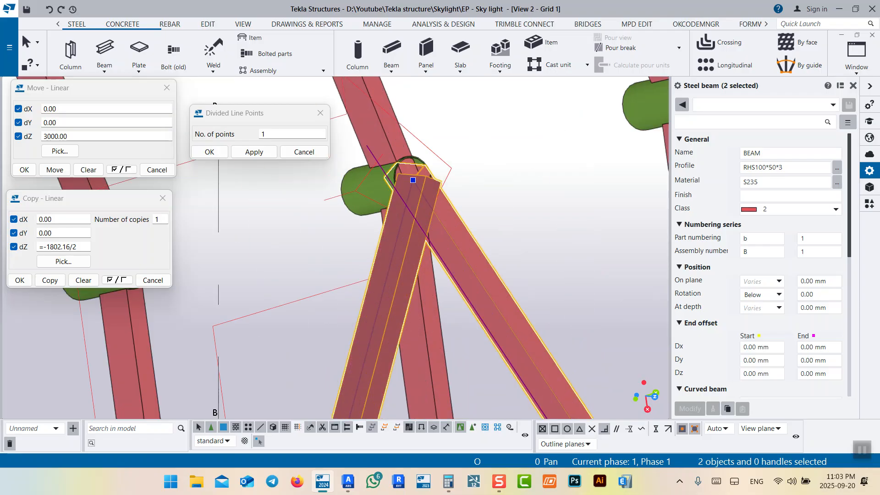
# Adjust the position of the diagonal from the first arch's base, with On plane set to Middle, centring it on the joint
pyautogui.click(497, 193)
pyautogui.scroll(-5, 497, 193)
pyautogui.keyDown('ctrl'); pyautogui.moveTo(458, 193); pyautogui.dragTo(476, 284, button='middle'); pyautogui.keyUp('ctrl')
pyautogui.moveTo(504, 403); pyautogui.dragTo(476, 220, button='middle')
pyautogui.scroll(6, 477, 219)
pyautogui.click(449, 217)
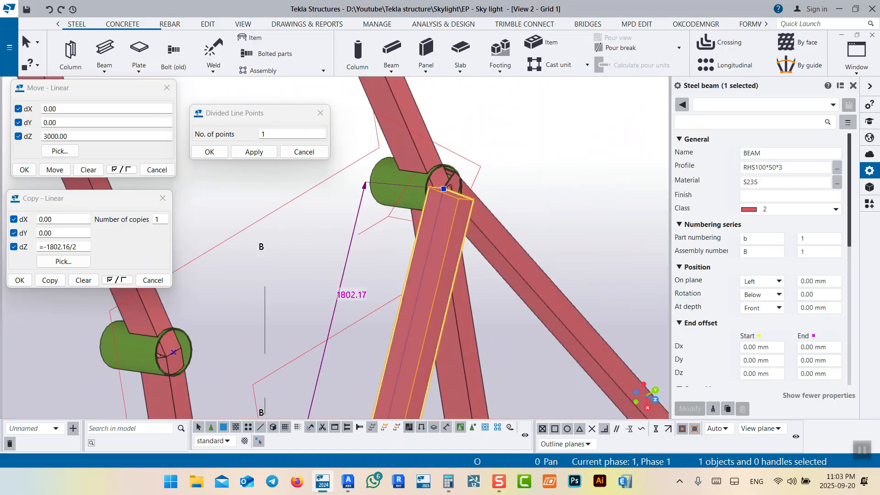
pyautogui.scroll(6, 470, 171)
pyautogui.hotkey('alt', 'd')
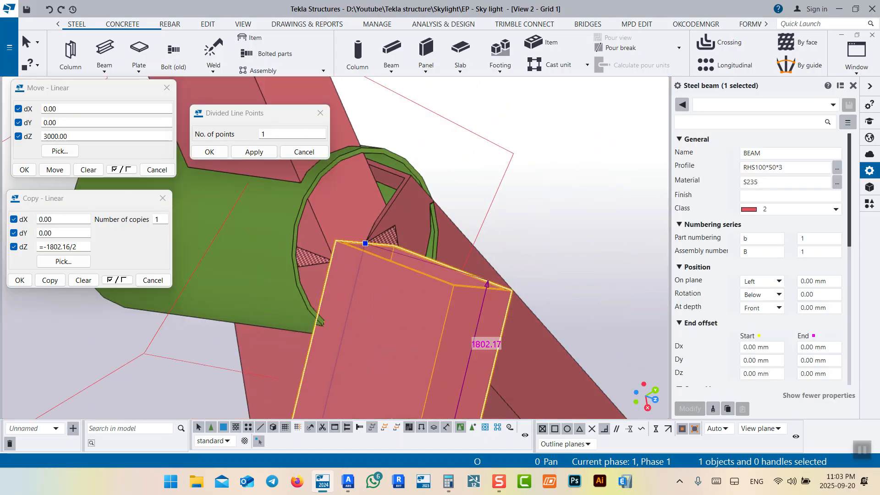
pyautogui.hotkey('alt', 'd')
pyautogui.hotkey('alt', 'd')
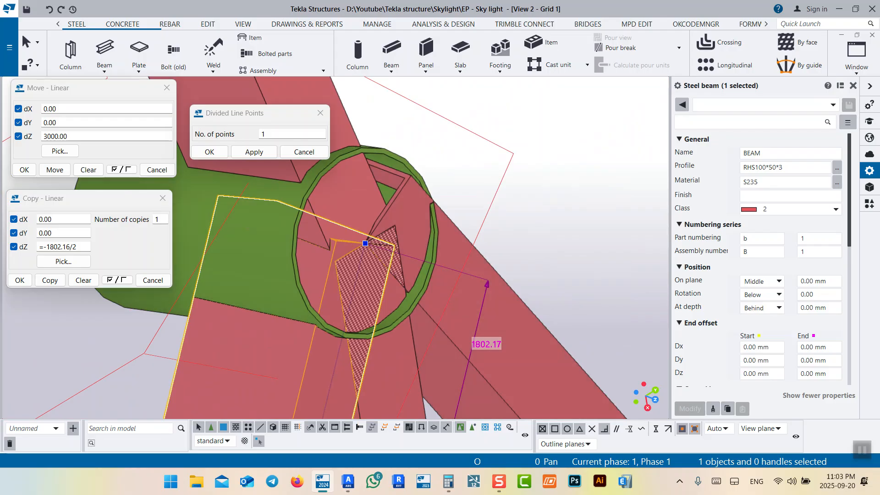
pyautogui.click(436, 197)
pyautogui.scroll(-10, 433, 200)
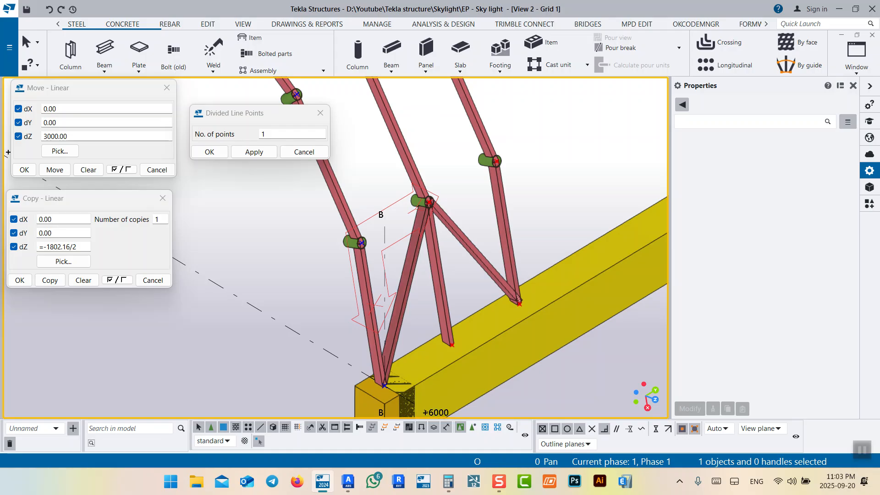
pyautogui.moveTo(439, 280); pyautogui.dragTo(463, 315, button='middle')
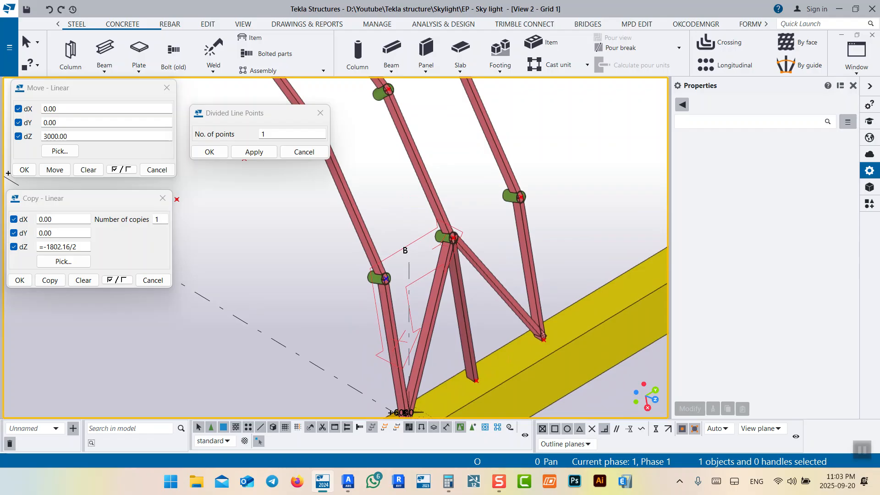
pyautogui.moveTo(440, 275); pyautogui.dragTo(456, 251, button='middle')
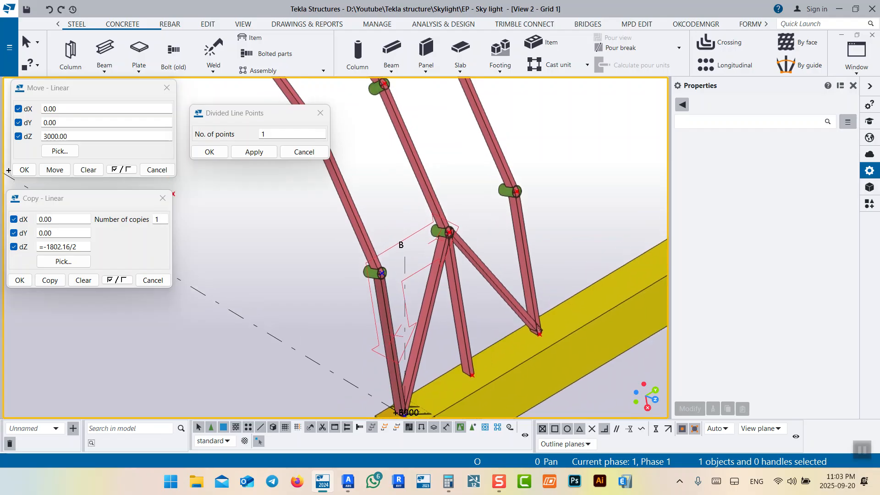
pyautogui.scroll(4, 369, 244)
pyautogui.scroll(-4, 477, 215)
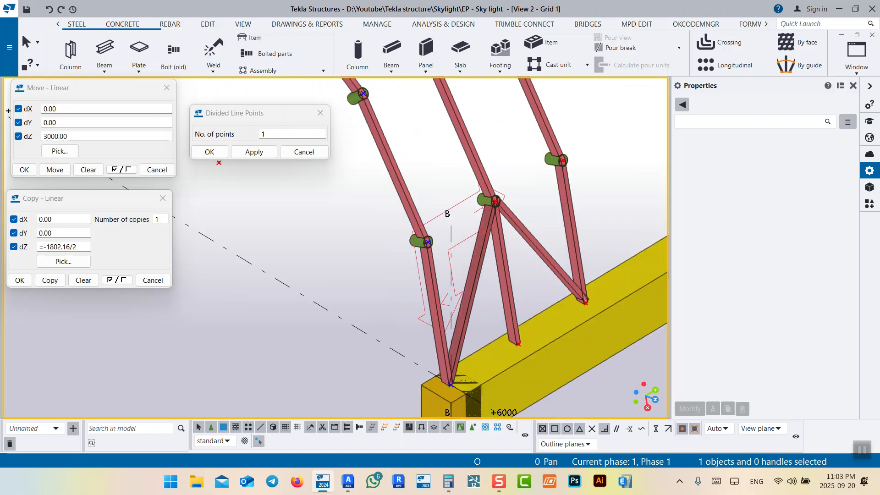
pyautogui.click(105, 48)
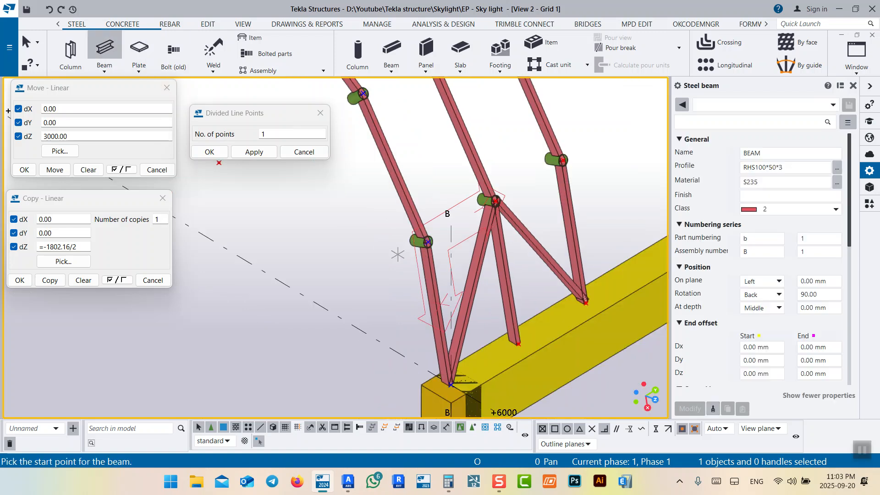
pyautogui.scroll(5, 414, 246)
pyautogui.rightClick(379, 227)
pyautogui.click(395, 235)
# Set the work plane on the round tube at the lowest joint of the first half arch
pyautogui.scroll(3, 480, 215)
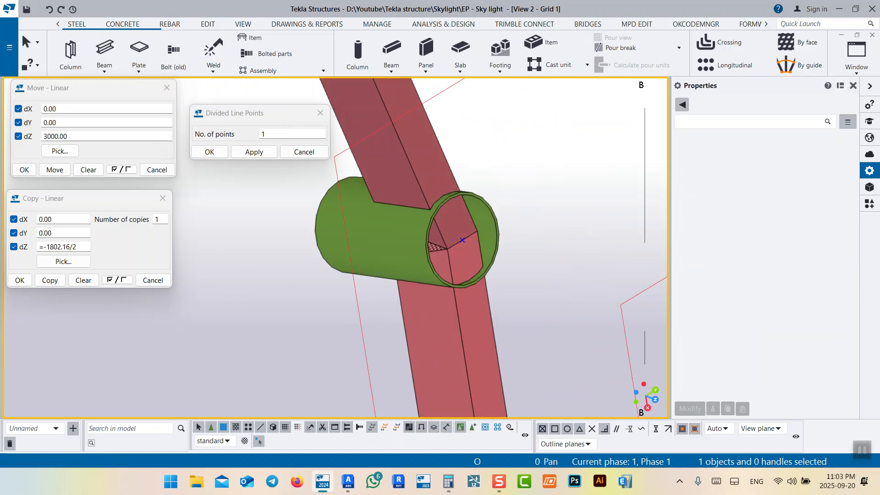
pyautogui.click(208, 25)
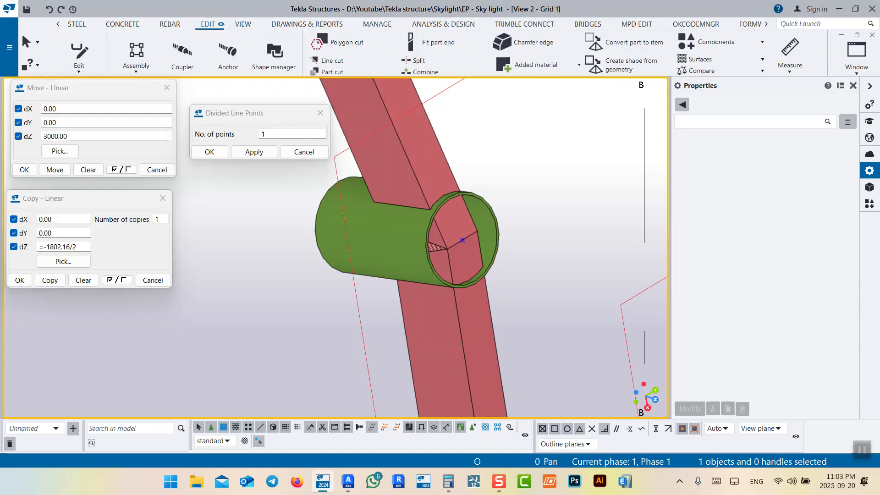
pyautogui.click(243, 24)
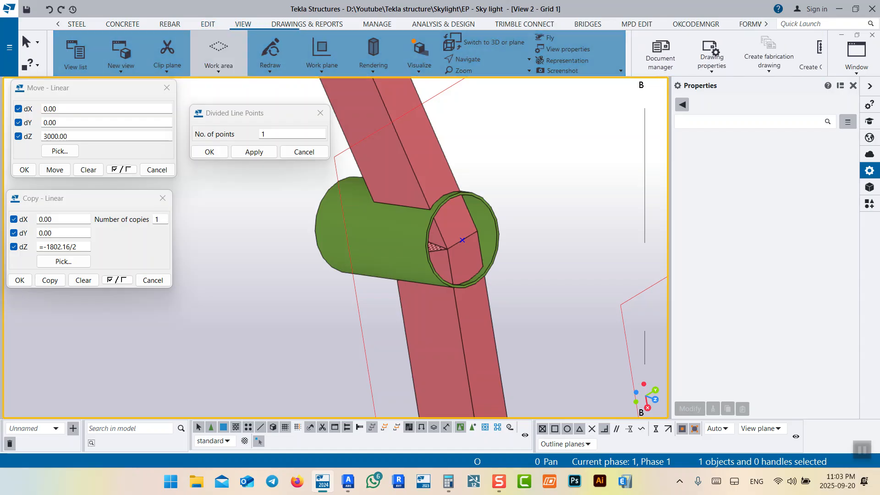
pyautogui.click(321, 50)
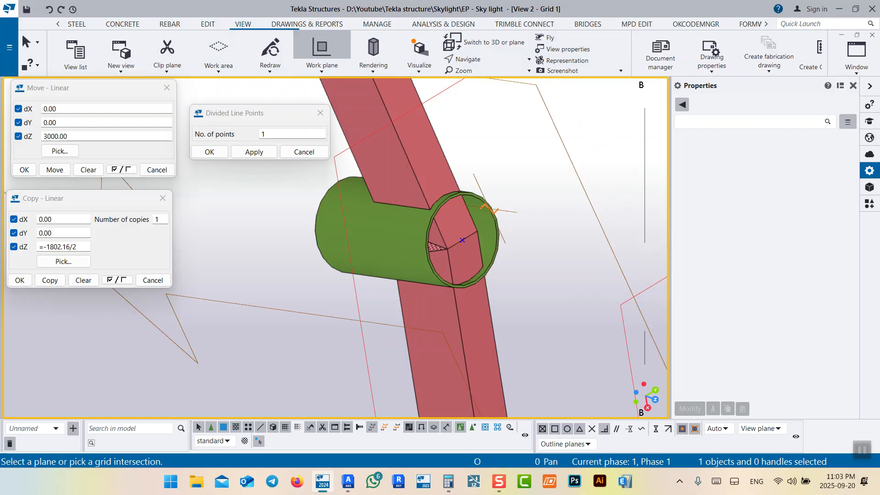
pyautogui.scroll(3, 500, 236)
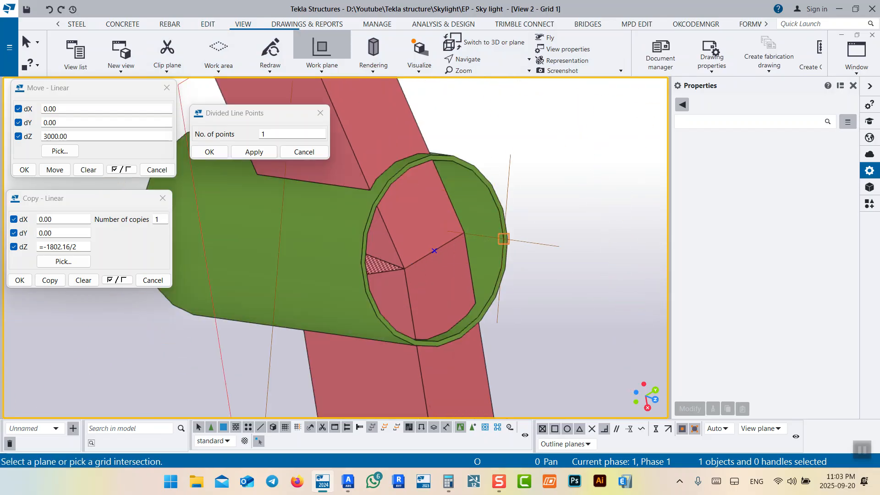
pyautogui.scroll(-5, 503, 238)
pyautogui.click(503, 240)
pyautogui.scroll(-5, 502, 240)
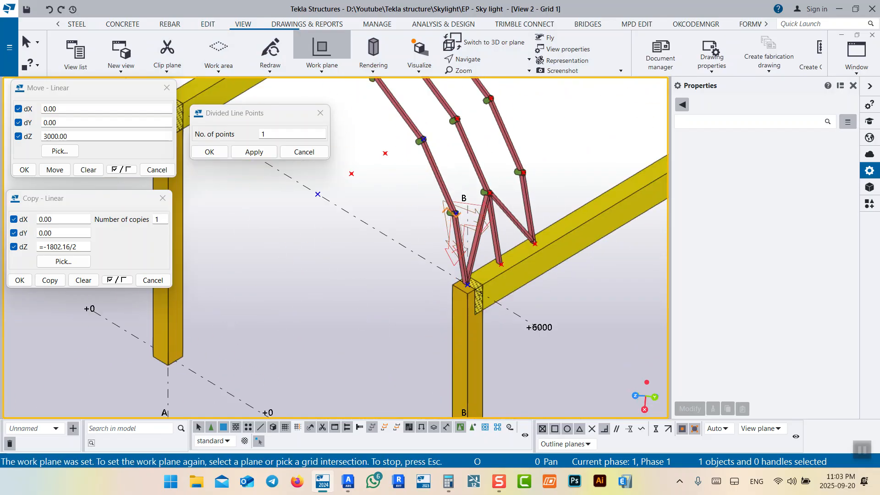
pyautogui.rightClick(415, 214)
pyautogui.click(449, 222)
# Create an RHS100*50*3 steel beam from the first arch's lowest joint to the middle arch's lowest joint
pyautogui.scroll(5, 467, 213)
pyautogui.moveTo(466, 214); pyautogui.dragTo(416, 199, button='middle')
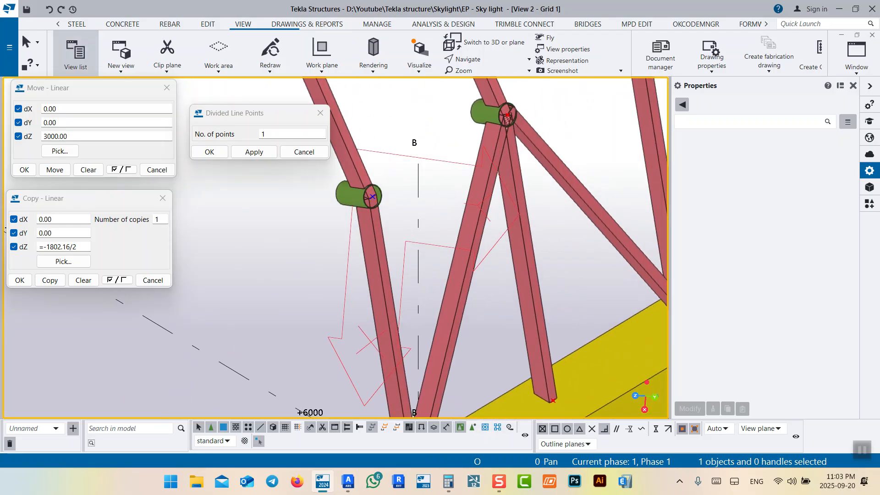
pyautogui.click(77, 25)
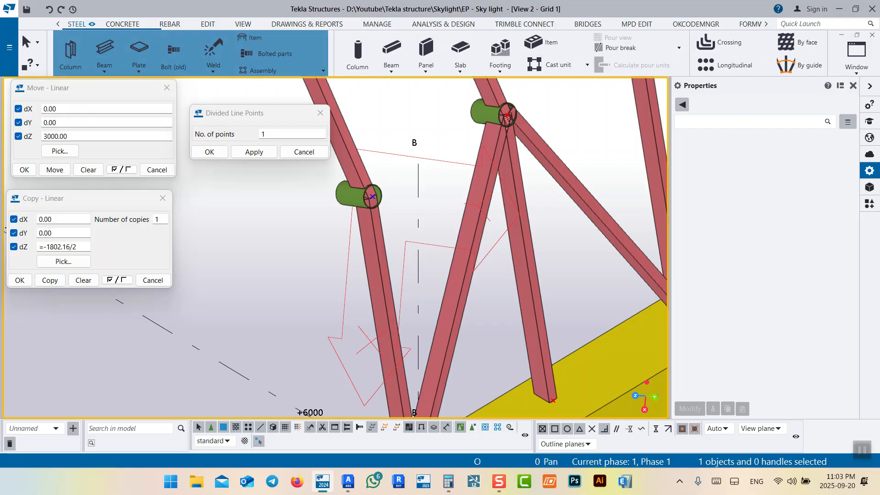
pyautogui.click(105, 50)
pyautogui.click(373, 196)
pyautogui.moveTo(507, 116); pyautogui.dragTo(386, 233, button='middle')
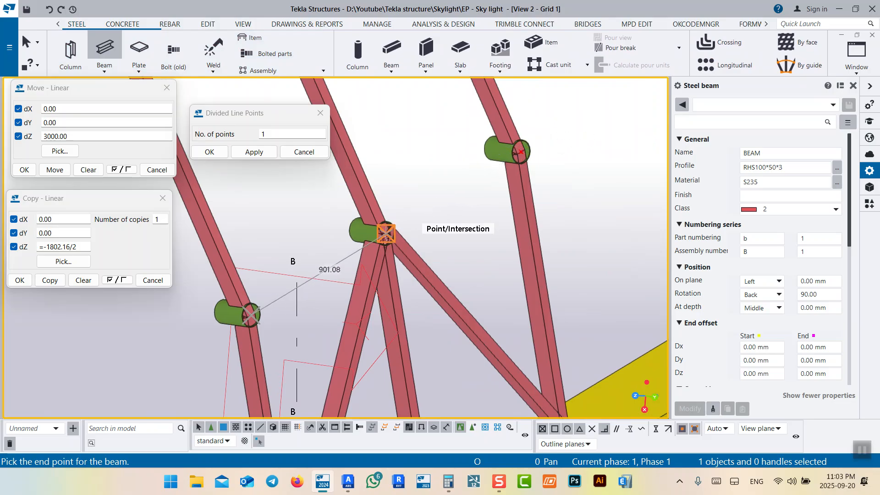
pyautogui.scroll(4, 384, 228)
pyautogui.click(385, 223)
pyautogui.click(386, 224)
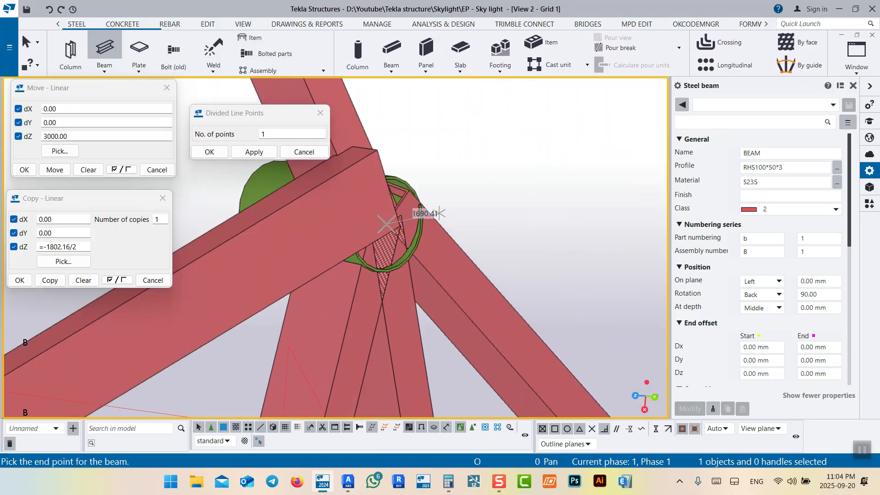
# Create an RHS100*50*3 steel beam from the middle arch's lowest joint to the third arch's lowest joint
pyautogui.moveTo(579, 119); pyautogui.dragTo(429, 257, button='middle')
pyautogui.scroll(-3, 429, 257)
pyautogui.click(601, 145)
pyautogui.rightClick(461, 140)
pyautogui.click(481, 147)
# Set the two horizontal beams' rotation angle to 90 and shift them on plane to Left, lining them up with the lowest joints
pyautogui.click(435, 220)
pyautogui.keyDown('ctrl'); pyautogui.click(293, 316); pyautogui.keyUp('ctrl')
pyautogui.write('90')
pyautogui.click(689, 408)
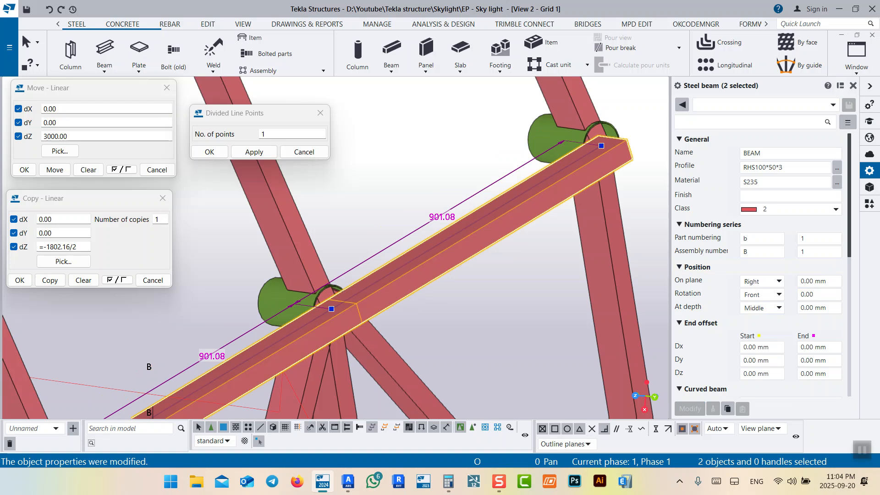
pyautogui.hotkey('alt', 'Left')
pyautogui.hotkey('alt', 'Left')
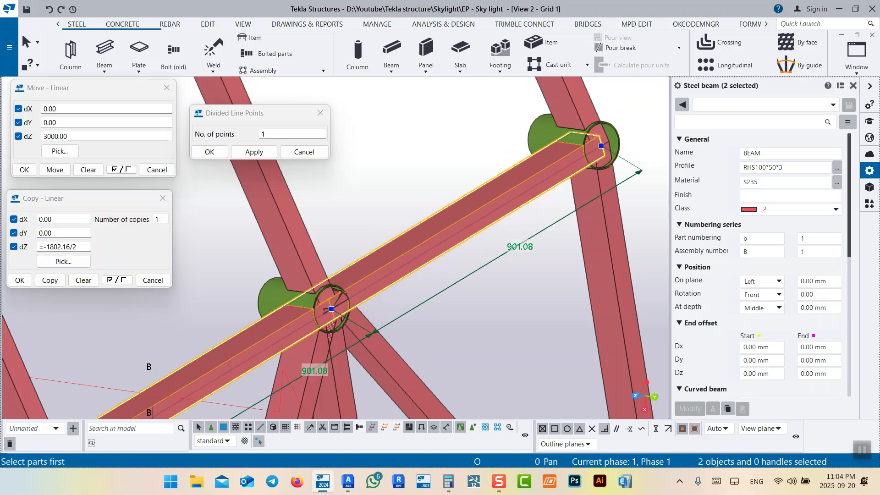
pyautogui.press('Escape')
pyautogui.scroll(-5, 8, 155)
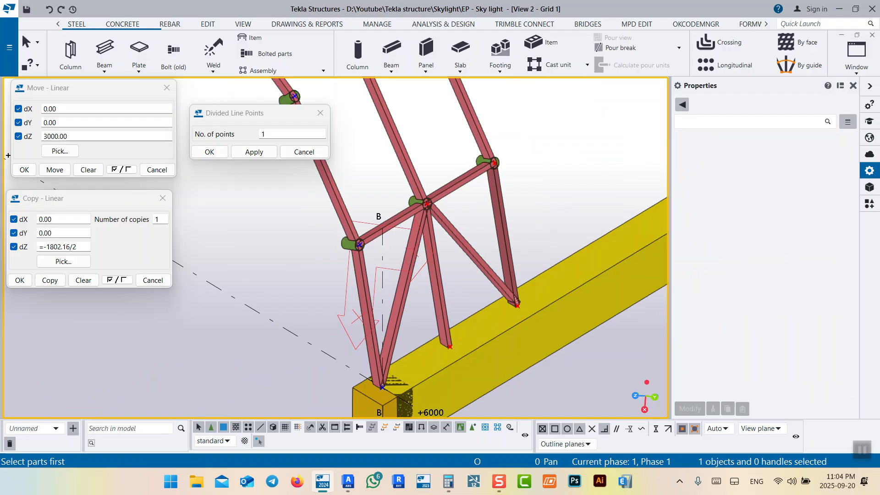
pyautogui.scroll(-2, 511, 271)
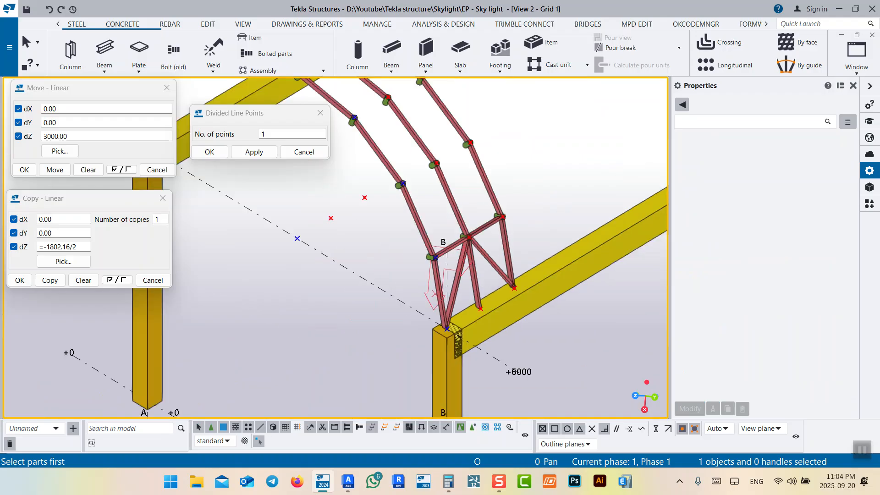
pyautogui.moveTo(504, 245); pyautogui.dragTo(481, 247, button='middle')
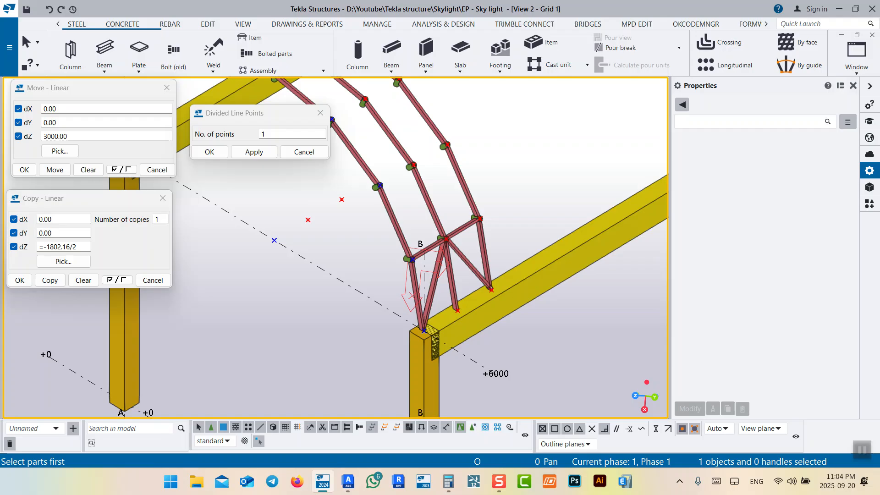
pyautogui.moveTo(497, 293); pyautogui.dragTo(520, 305, button='middle')
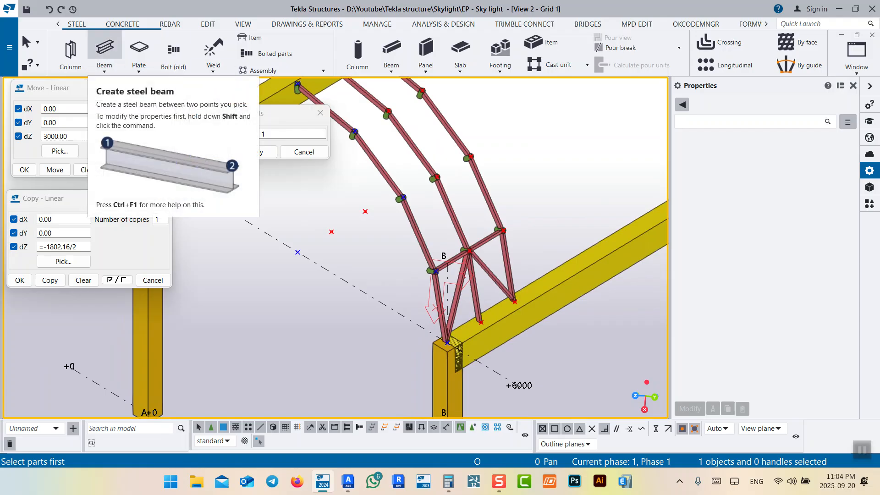
pyautogui.click(105, 48)
pyautogui.rightClick(433, 216)
pyautogui.click(448, 224)
# Set the work plane at the first half arch's second joint
pyautogui.moveTo(445, 229); pyautogui.dragTo(483, 247, button='middle')
pyautogui.click(244, 24)
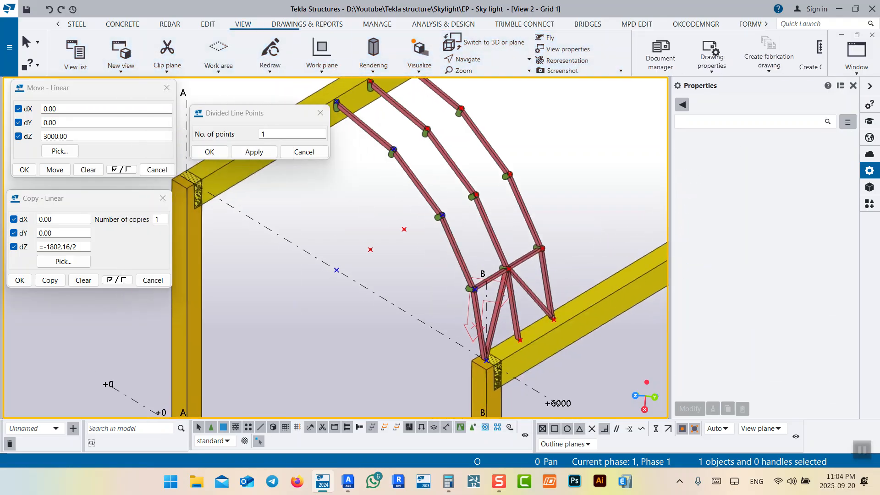
pyautogui.click(322, 49)
pyautogui.click(439, 221)
pyautogui.rightClick(464, 209)
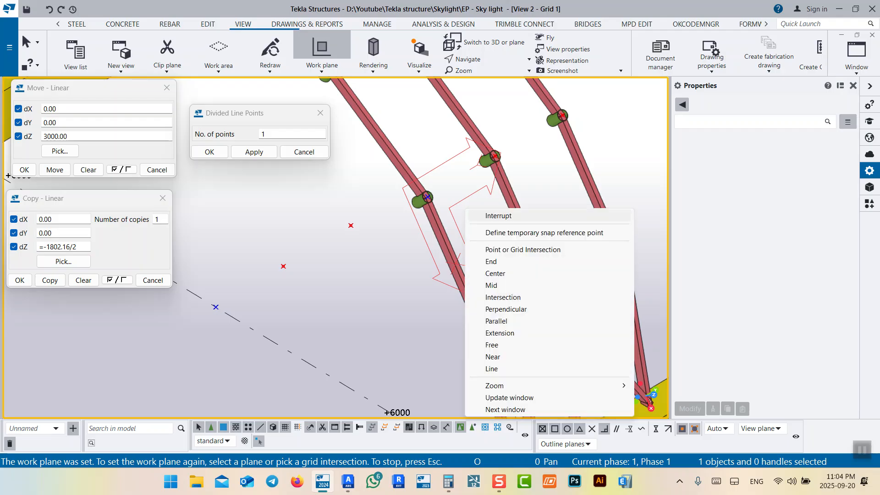
pyautogui.click(494, 216)
# Create an RHS100*50*3 steel beam from the middle arch's lowest joint to the first arch's second joint
pyautogui.click(77, 24)
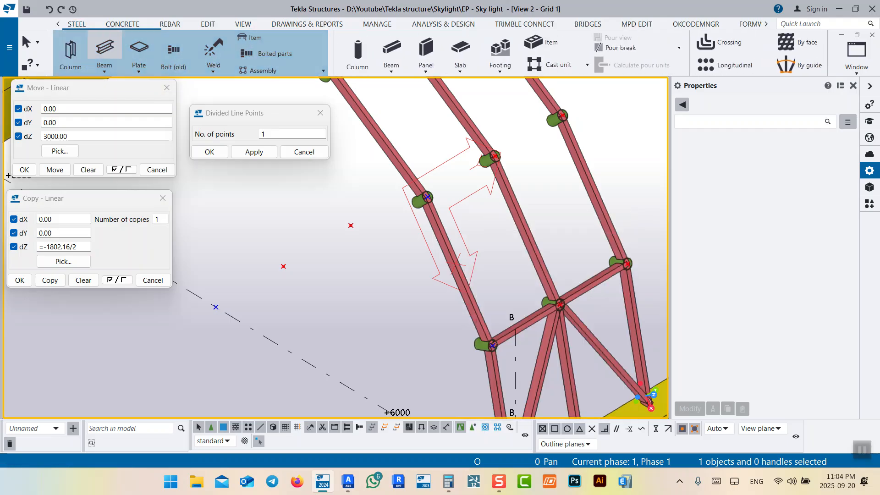
pyautogui.click(105, 48)
pyautogui.scroll(3, 562, 299)
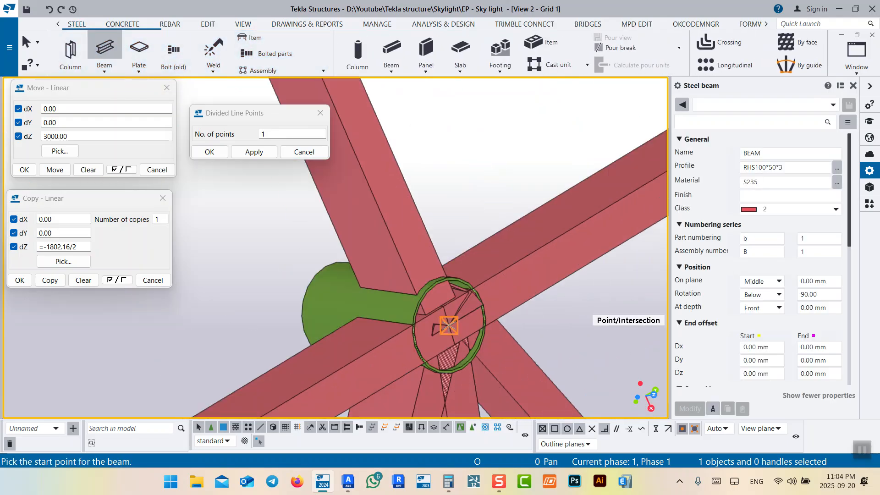
pyautogui.click(560, 301)
pyautogui.scroll(-5, 458, 316)
pyautogui.scroll(5, 454, 278)
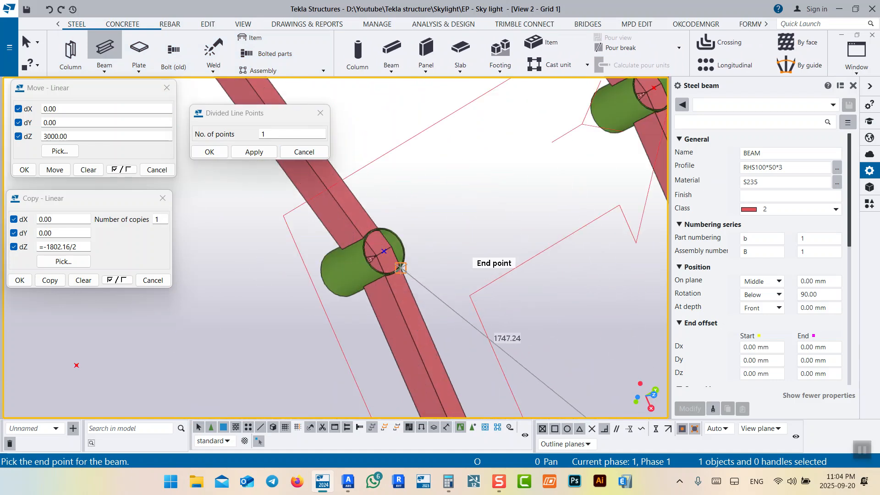
pyautogui.click(392, 246)
# Create a matching diagonal steel beam from the middle arch's lowest joint to the third arch's second joint
pyautogui.scroll(-5, 392, 246)
pyautogui.scroll(2, 501, 206)
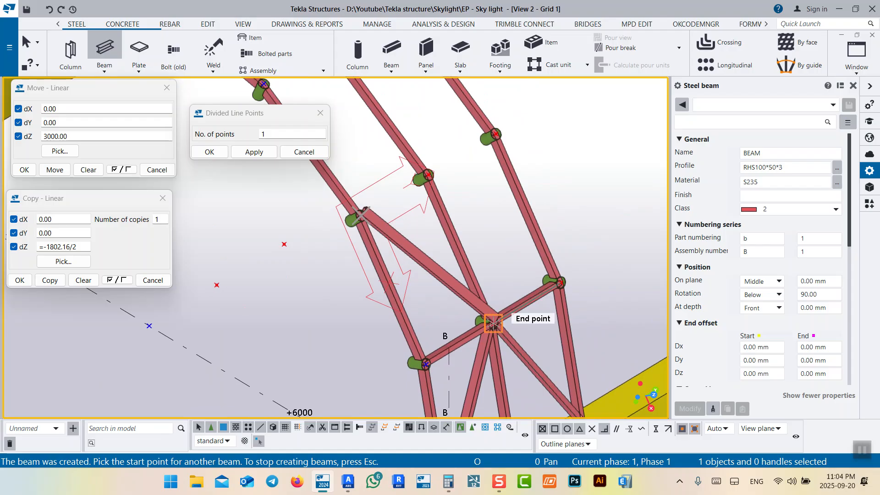
pyautogui.scroll(5, 493, 323)
pyautogui.click(493, 316)
pyautogui.scroll(-5, 493, 316)
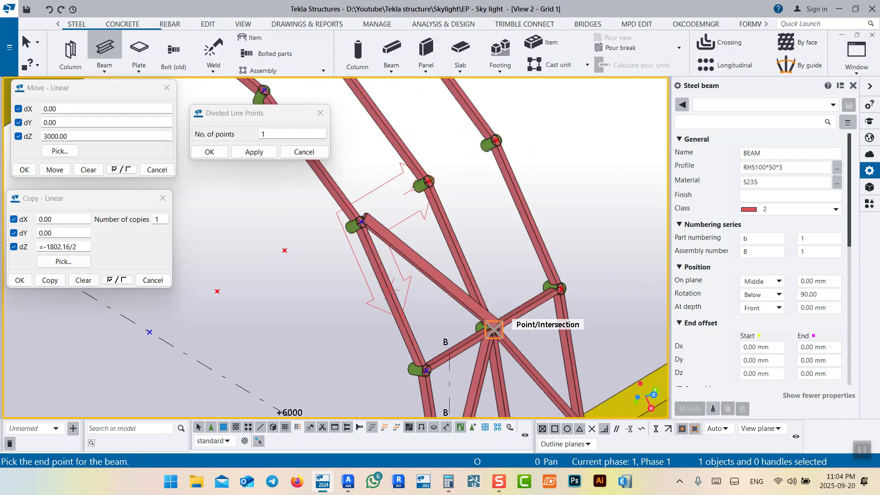
pyautogui.scroll(5, 476, 148)
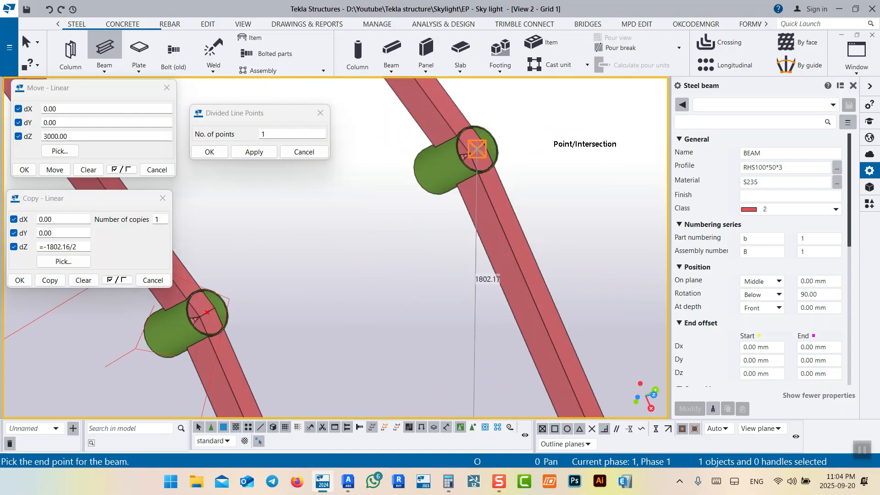
pyautogui.click(477, 148)
pyautogui.scroll(-5, 476, 148)
pyautogui.rightClick(494, 184)
pyautogui.click(507, 198)
# Set the rotation angle of the two upper diagonals to 90
pyautogui.scroll(5, 506, 199)
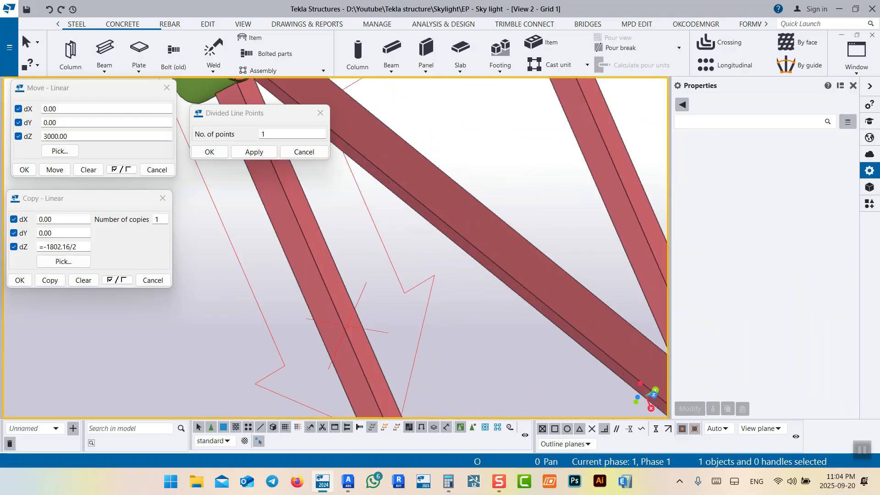
pyautogui.scroll(-5, 347, 326)
pyautogui.keyDown('ctrl'); pyautogui.click(551, 229); pyautogui.keyUp('ctrl')
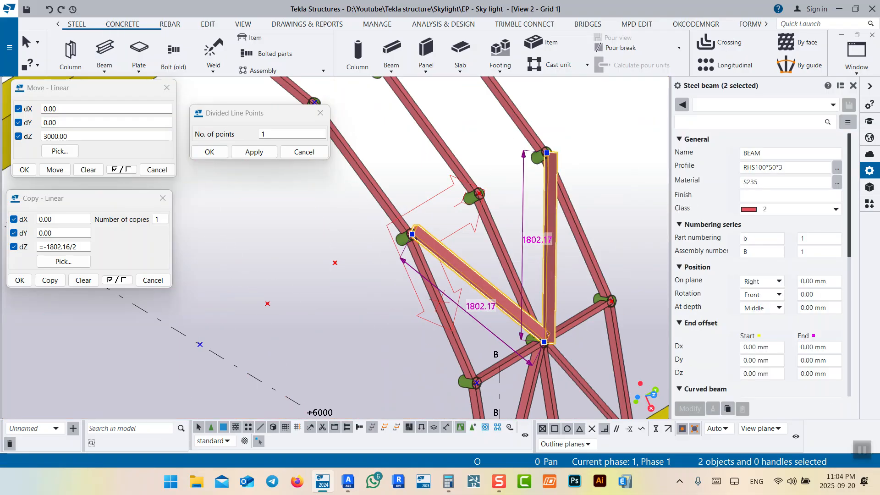
pyautogui.moveTo(817, 295); pyautogui.dragTo(781, 303)
pyautogui.write('90')
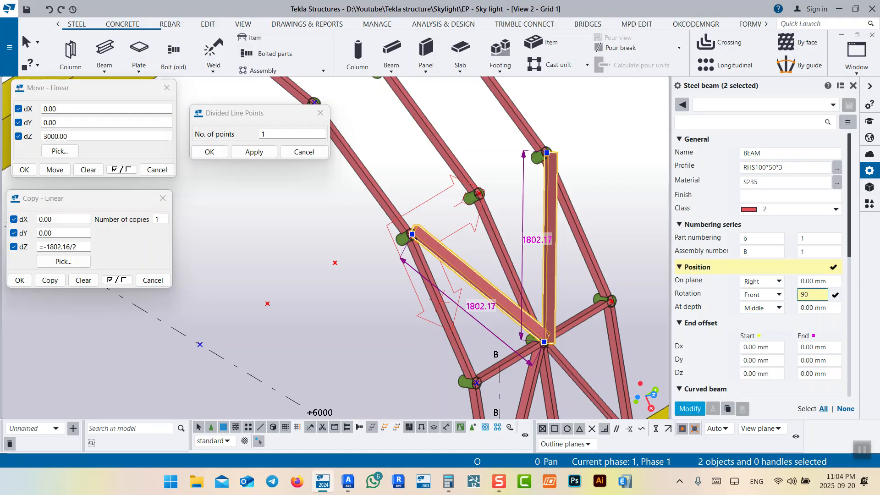
pyautogui.click(690, 408)
pyautogui.scroll(4, 557, 102)
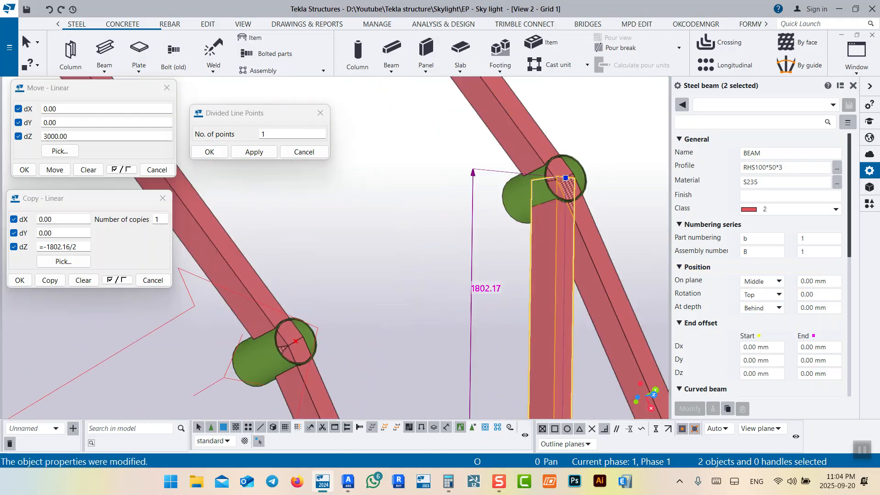
pyautogui.click(562, 192)
pyautogui.scroll(-4, 554, 200)
pyautogui.moveTo(554, 208); pyautogui.dragTo(545, 122, button='middle')
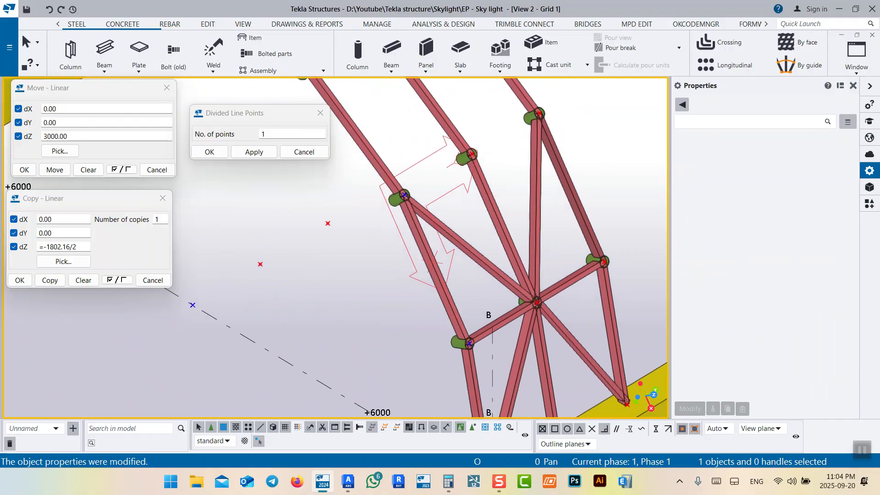
# Set the work plane at the base corner of the column at grid A, parallel to the arches
pyautogui.scroll(-4, 493, 275)
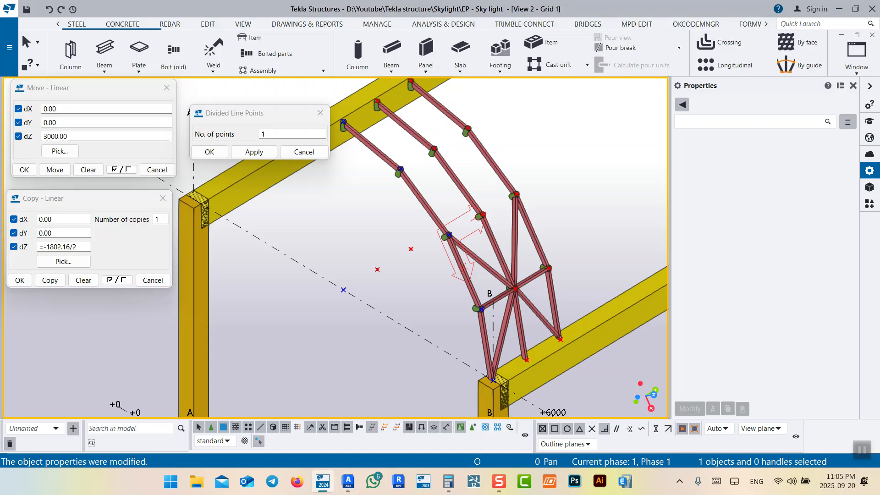
pyautogui.scroll(-3, 542, 230)
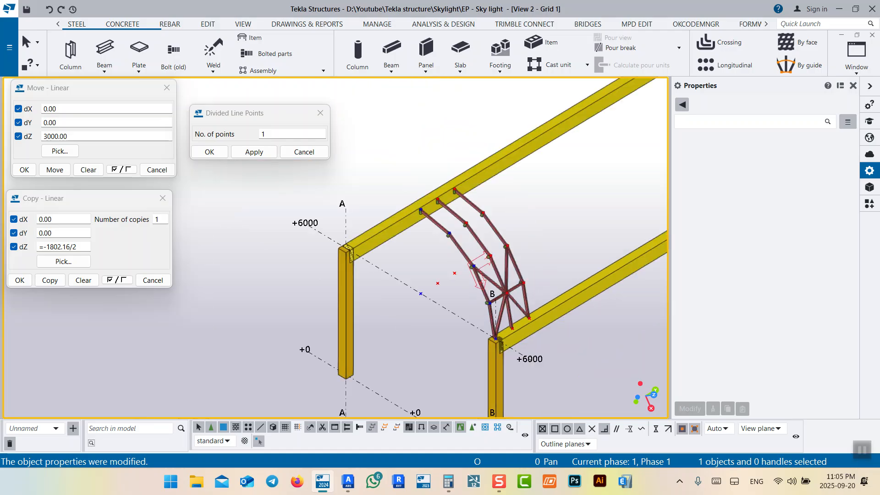
pyautogui.click(242, 24)
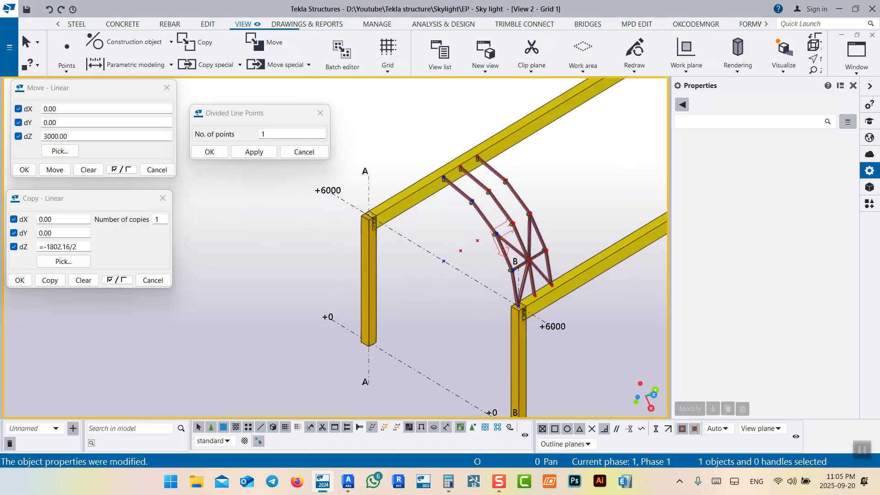
pyautogui.click(321, 51)
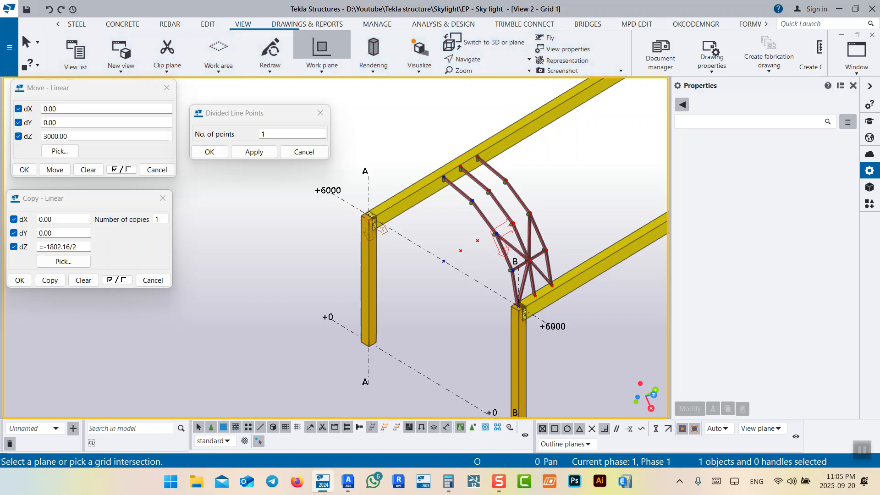
pyautogui.scroll(3, 362, 342)
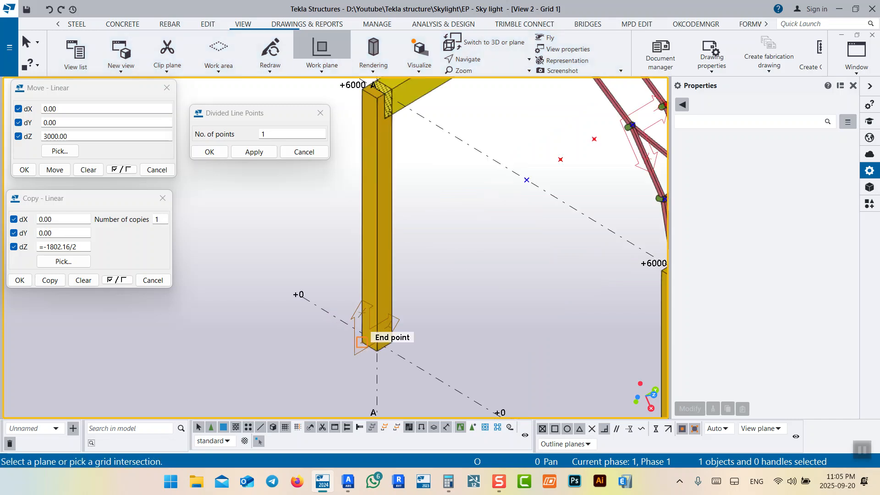
pyautogui.click(362, 342)
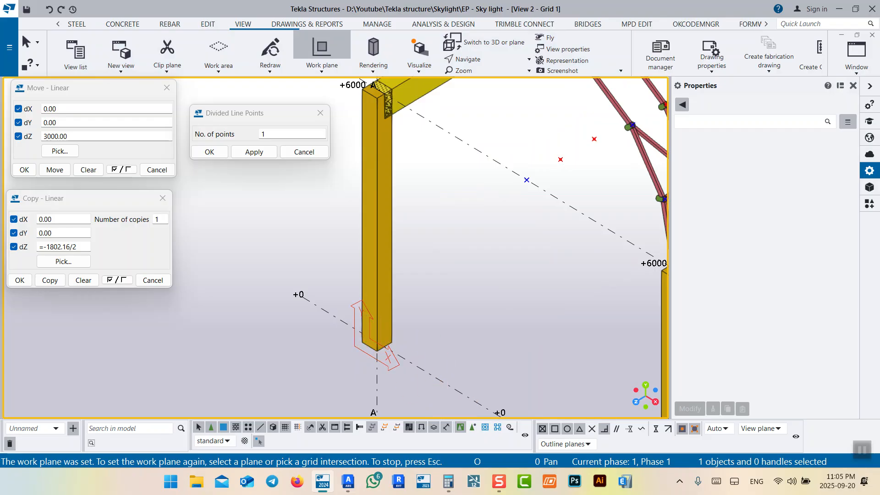
pyautogui.rightClick(466, 272)
pyautogui.click(503, 65)
pyautogui.moveTo(504, 146); pyautogui.dragTo(365, 234, button='middle')
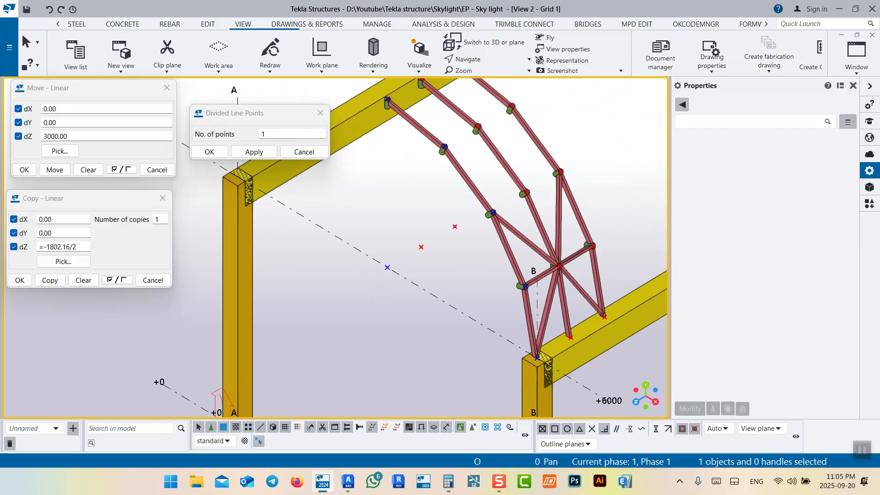
# Copy the two horizontal beams along the arches by rotation, with 3 copies at 22.50 degrees around Z
pyautogui.click(576, 256)
pyautogui.keyDown('ctrl'); pyautogui.click(542, 276); pyautogui.keyUp('ctrl')
pyautogui.moveTo(543, 276); pyautogui.dragTo(570, 303, button='middle')
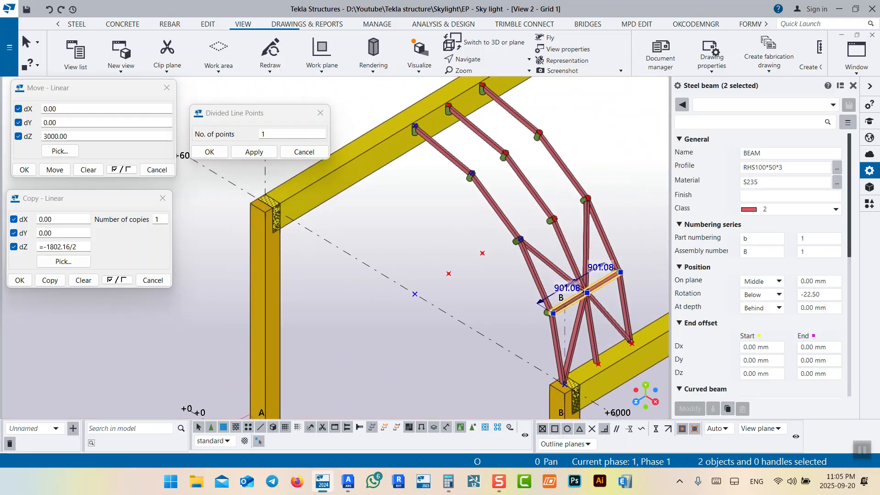
pyautogui.rightClick(377, 156)
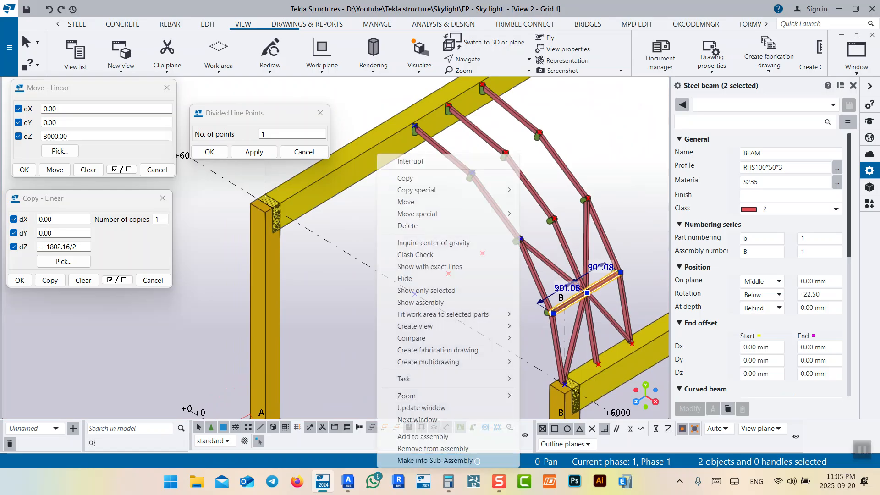
pyautogui.moveTo(458, 190)
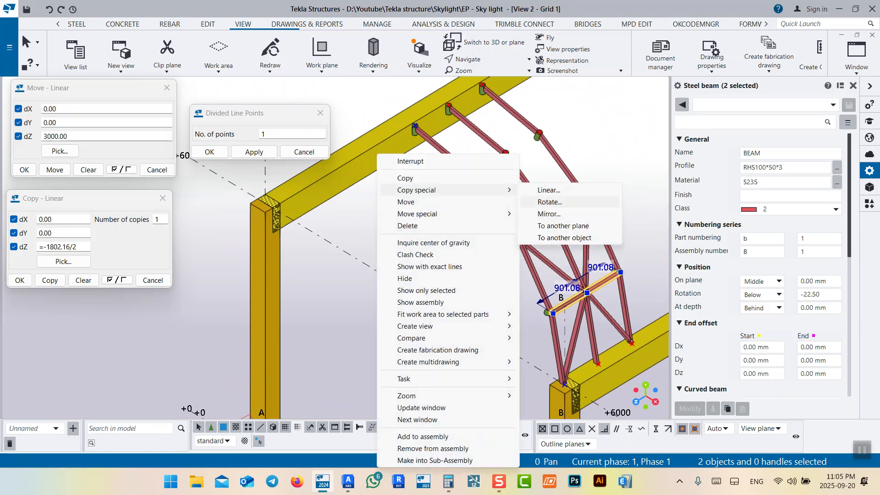
pyautogui.click(549, 201)
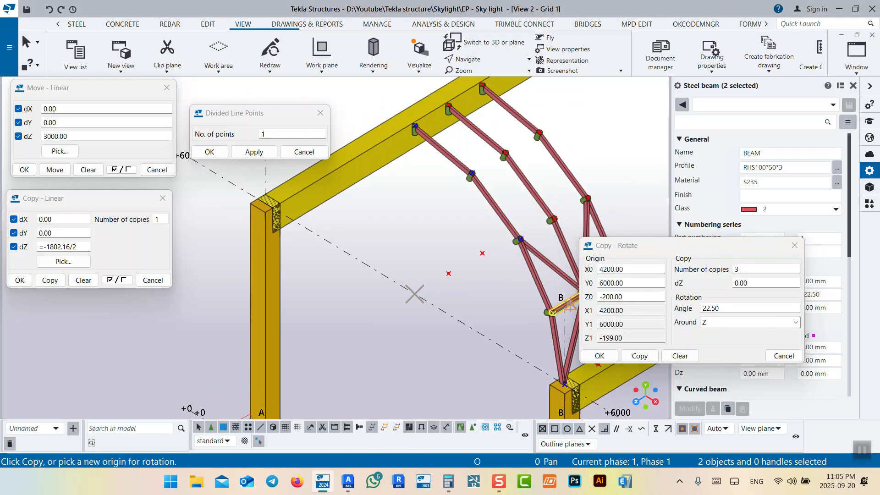
pyautogui.click(640, 356)
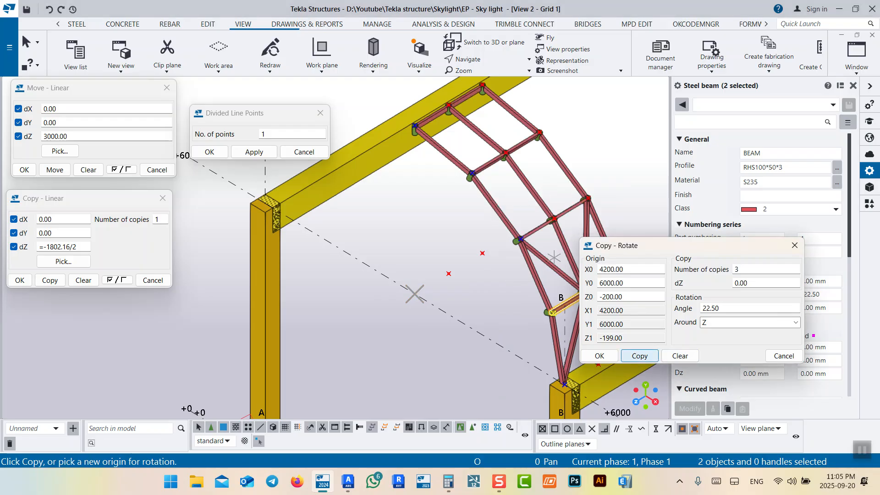
pyautogui.moveTo(634, 180); pyautogui.dragTo(558, 179, button='middle')
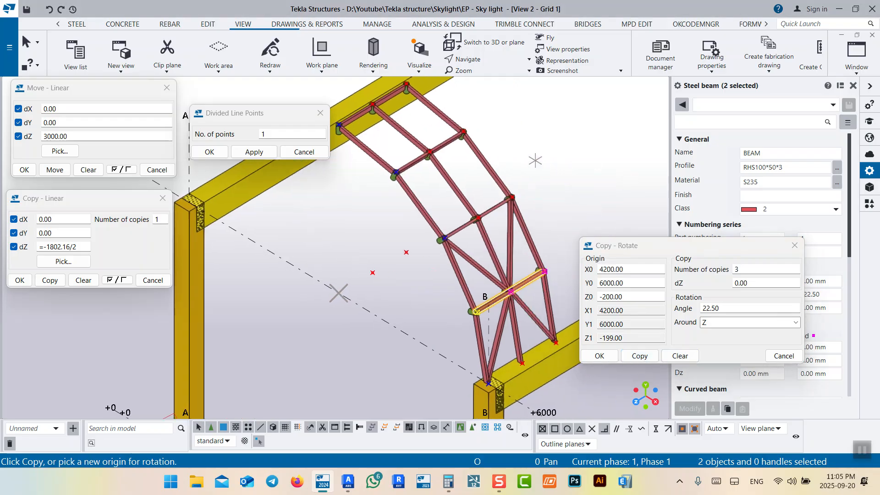
pyautogui.press('Escape')
pyautogui.rightClick(535, 161)
pyautogui.click(561, 168)
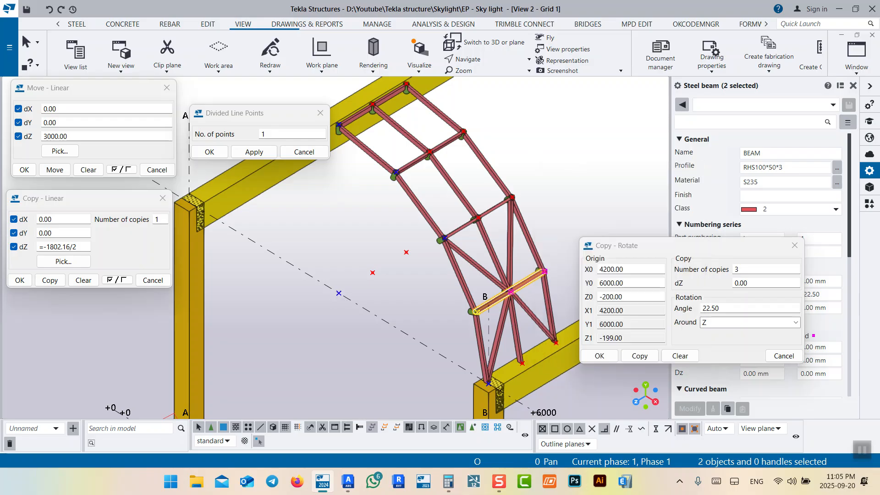
# Copy the four lower diagonal beams along the arches by rotation, with 1 copy at 45 degrees around Z
pyautogui.click(535, 320)
pyautogui.keyDown('ctrl'); pyautogui.click(500, 334); pyautogui.keyUp('ctrl')
pyautogui.keyDown('ctrl'); pyautogui.click(484, 269); pyautogui.keyUp('ctrl')
pyautogui.keyDown('ctrl'); pyautogui.click(510, 251); pyautogui.keyUp('ctrl')
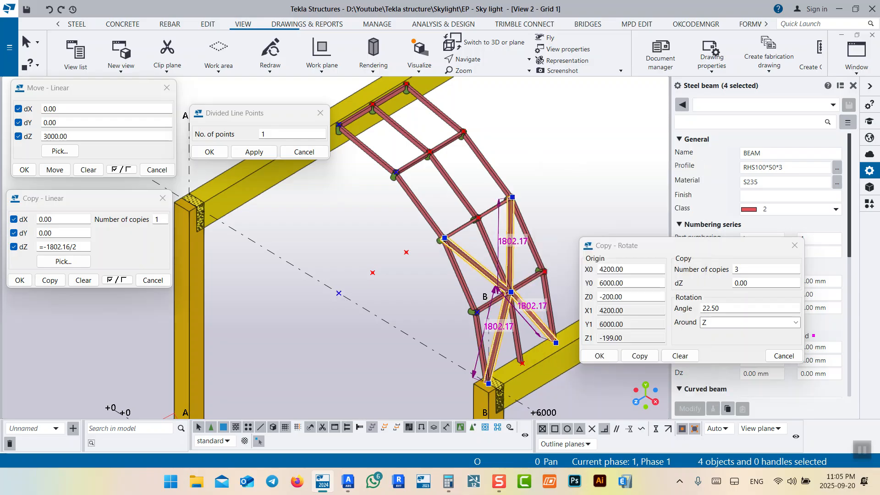
pyautogui.doubleClick(737, 270)
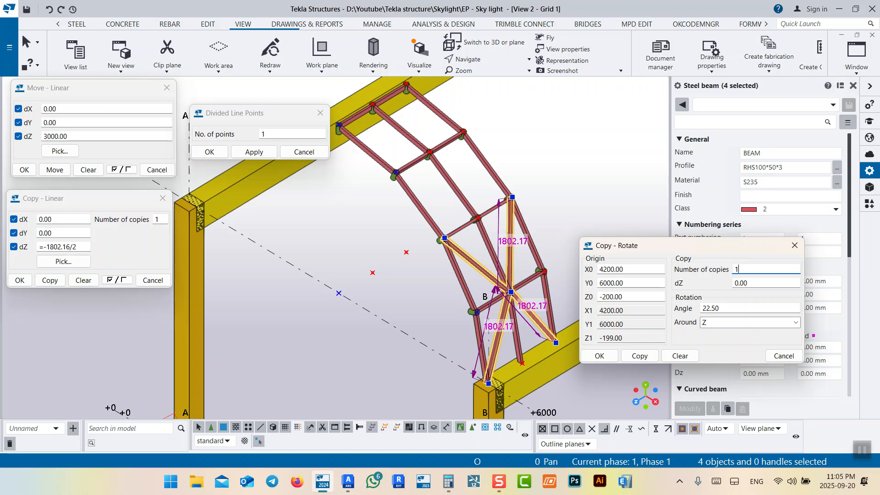
pyautogui.press('Tab')
pyautogui.press('Tab')
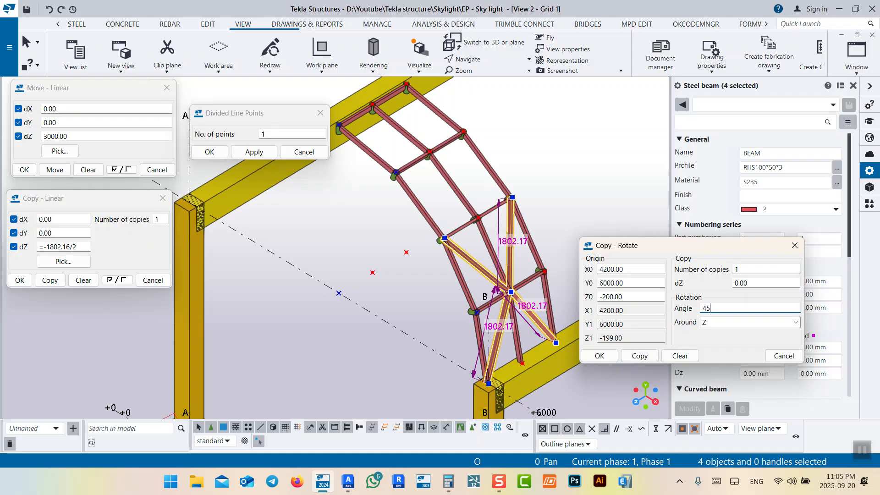
pyautogui.click(639, 355)
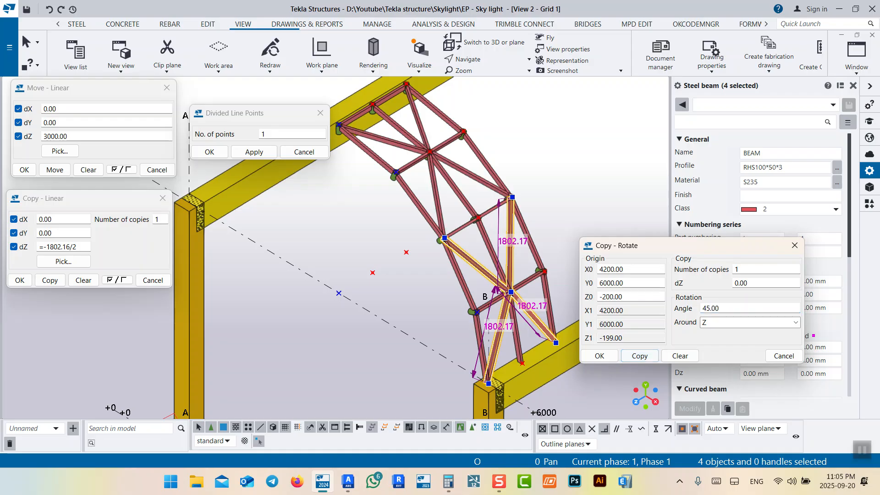
pyautogui.click(599, 355)
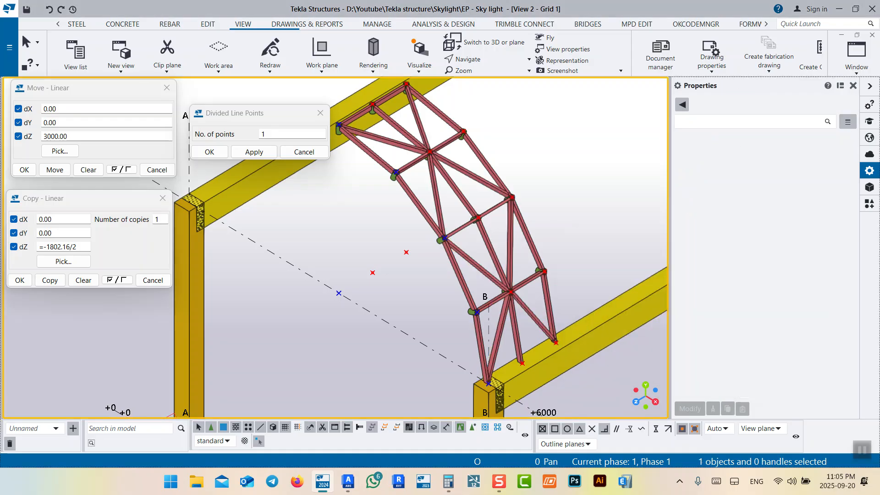
# Examine the diagonal and horizontal beam connections along the arches, down to the supports on the yellow beam
pyautogui.scroll(4, 522, 294)
pyautogui.scroll(-4, 522, 294)
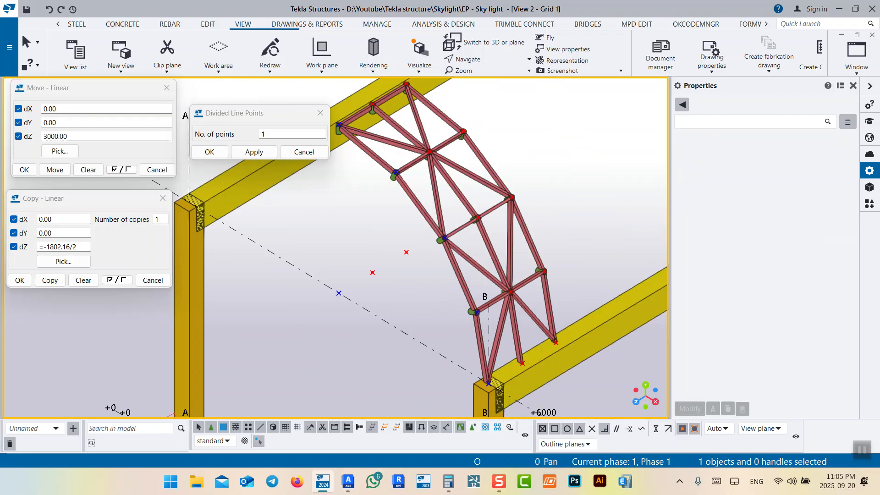
pyautogui.scroll(5, 522, 294)
pyautogui.scroll(-5, 388, 296)
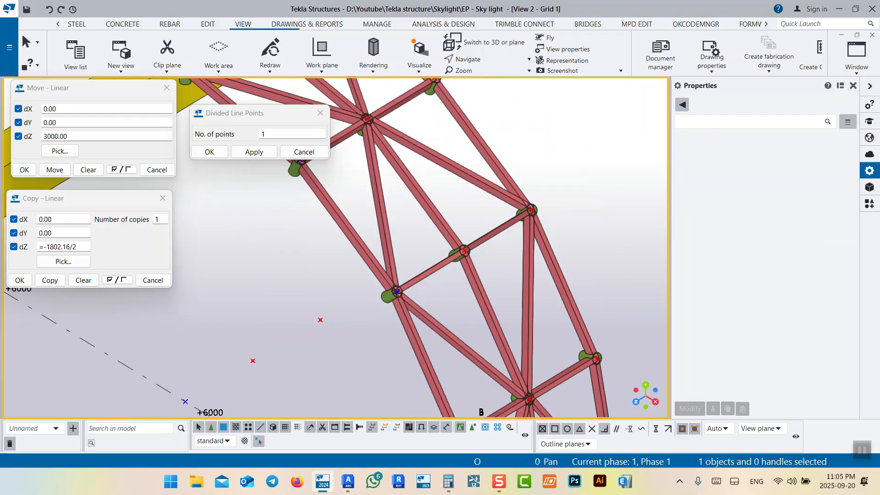
pyautogui.moveTo(513, 185)
pyautogui.mouseDown(button='middle')
pyautogui.moveTo(545, 233)
pyautogui.moveTo(507, 180)
pyautogui.mouseUp(button='middle')
pyautogui.scroll(-3, 522, 206)
pyautogui.moveTo(481, 240); pyautogui.dragTo(450, 195, button='middle')
pyautogui.moveTo(536, 328); pyautogui.dragTo(462, 271, button='middle')
pyautogui.scroll(-3, 506, 251)
pyautogui.moveTo(461, 274); pyautogui.dragTo(418, 236, button='middle')
pyautogui.scroll(3, 418, 236)
pyautogui.scroll(6, 357, 208)
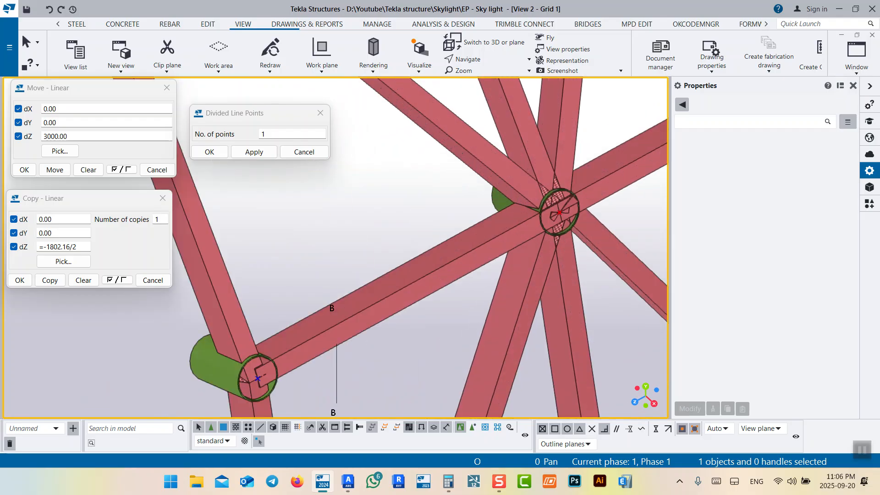
pyautogui.scroll(-5, 476, 408)
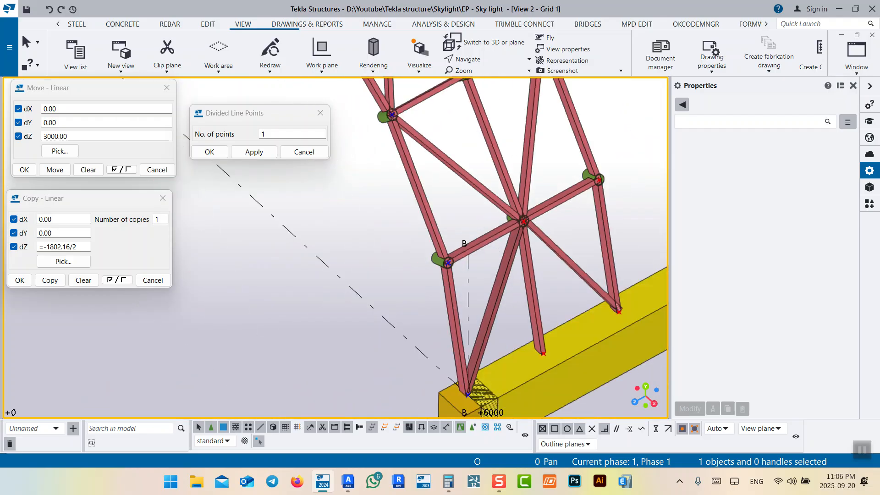
pyautogui.scroll(-3, 488, 317)
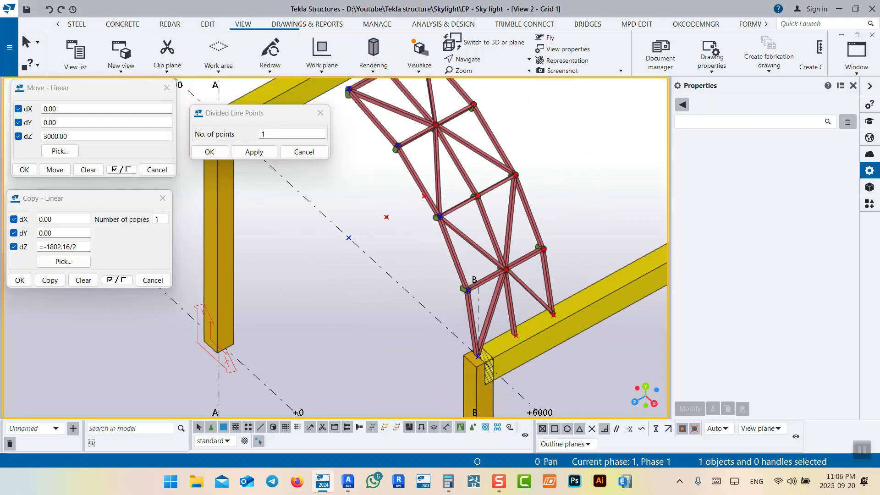
pyautogui.moveTo(488, 366); pyautogui.dragTo(461, 365, button='middle')
pyautogui.scroll(3, 464, 399)
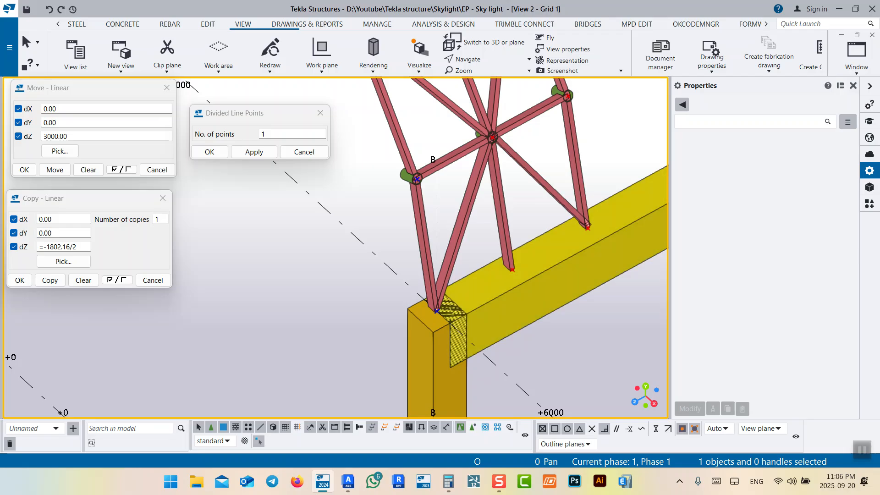
pyautogui.scroll(-5, 492, 290)
pyautogui.scroll(5, 489, 289)
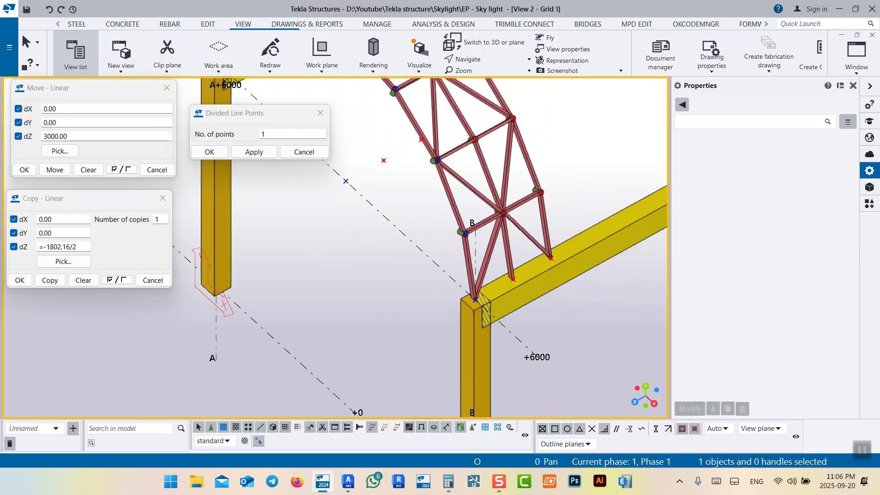
pyautogui.scroll(4, 105, 55)
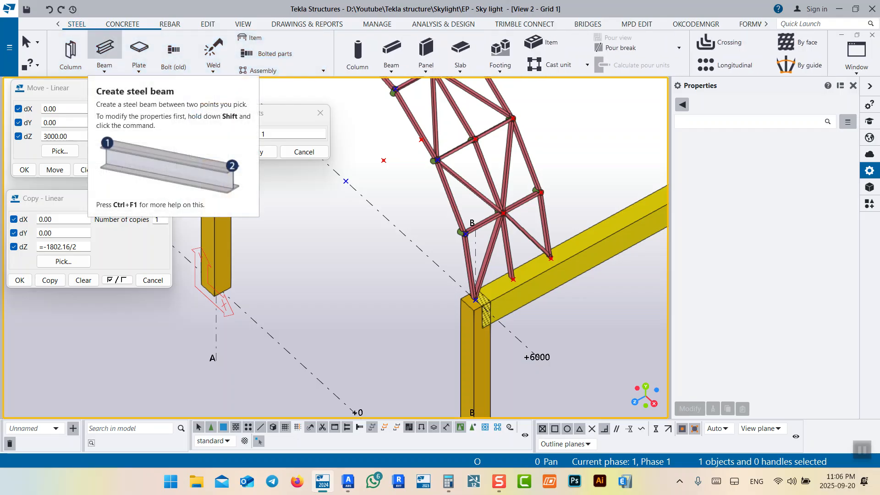
# Create a horizontal RHS100*50*3 steel beam along the arch bases, from the first arch's base point to the third arch's
pyautogui.click(104, 50)
pyautogui.scroll(3, 496, 293)
pyautogui.click(484, 323)
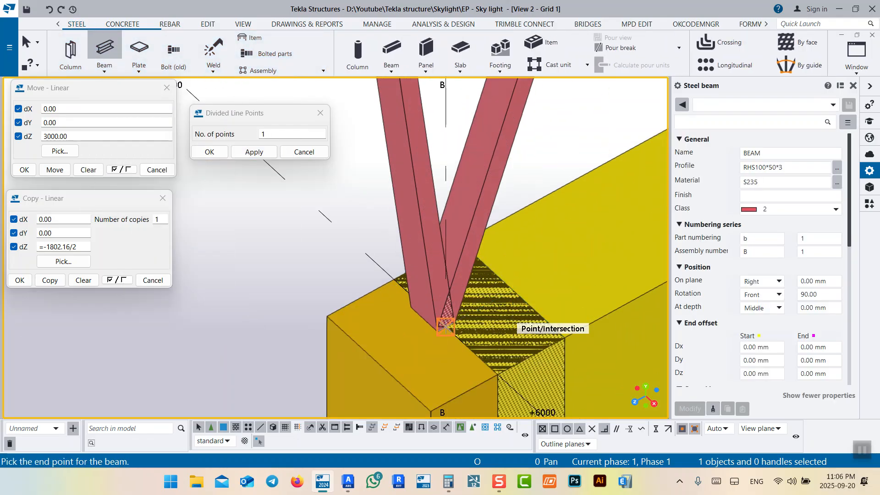
pyautogui.scroll(-3, 485, 323)
pyautogui.scroll(3, 346, 334)
pyautogui.click(492, 286)
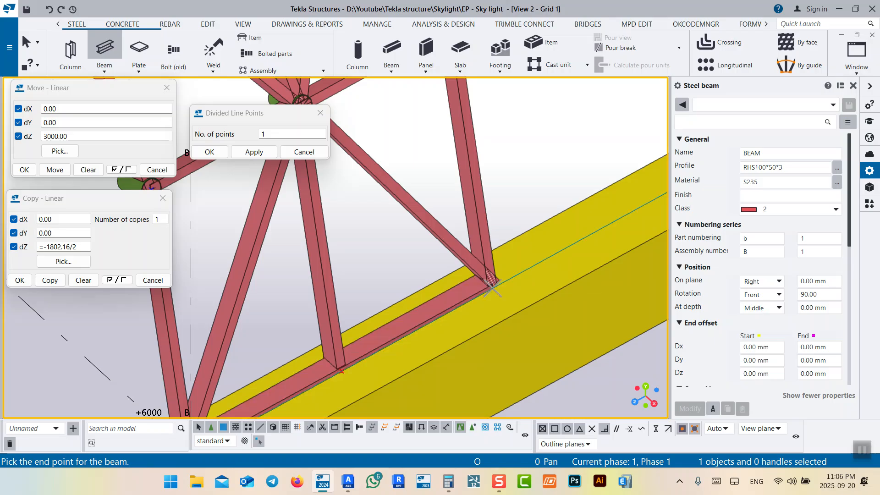
pyautogui.rightClick(521, 196)
pyautogui.click(556, 203)
# Inspect the base beam's position on the supporting beam and column at grid B
pyautogui.scroll(-3, 492, 286)
pyautogui.scroll(3, 428, 247)
pyautogui.scroll(-3, 428, 248)
pyautogui.scroll(3, 274, 350)
pyautogui.click(479, 247)
pyautogui.scroll(-8, 478, 256)
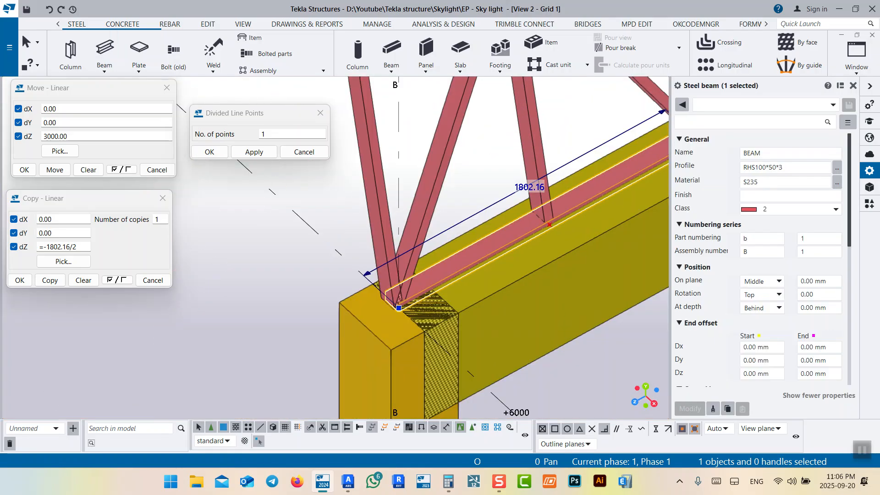
pyautogui.scroll(-3, 552, 196)
pyautogui.click(556, 189)
pyautogui.keyDown('ctrl'); pyautogui.moveTo(556, 197); pyautogui.dragTo(586, 169, button='middle'); pyautogui.keyUp('ctrl')
pyautogui.scroll(-3, 480, 281)
pyautogui.moveTo(480, 280)
pyautogui.keyDown('ctrl'); pyautogui.mouseDown(button='middle')
pyautogui.moveTo(509, 239)
pyautogui.moveTo(503, 225)
pyautogui.mouseUp(button='middle'); pyautogui.keyUp('ctrl')
pyautogui.scroll(8, 554, 172)
pyautogui.moveTo(554, 104); pyautogui.dragTo(502, 238, button='middle')
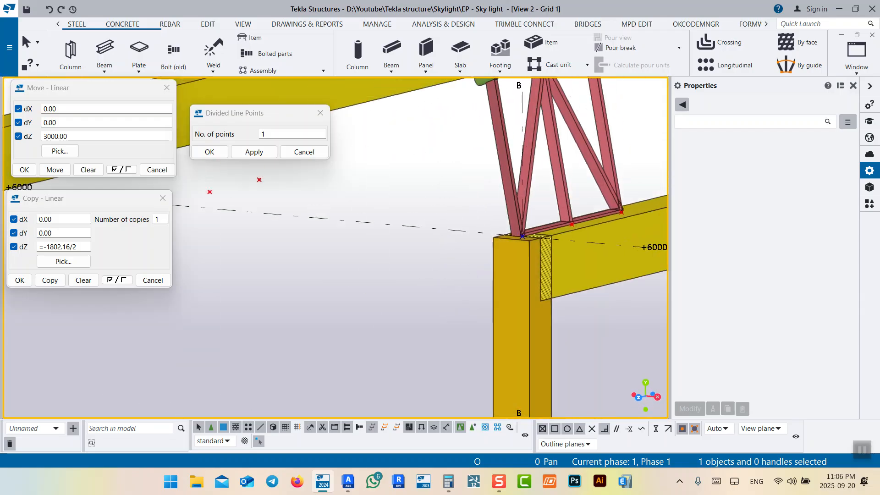
pyautogui.scroll(4, 501, 206)
pyautogui.scroll(-3, 558, 257)
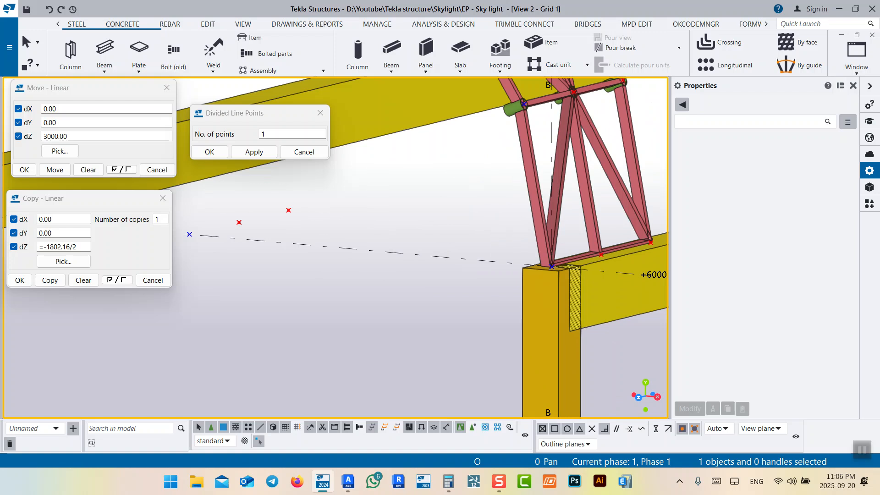
# Copy the three CHS114.3*3.0 pipes at the lowest joints to the arch bases by rotation, with 1 copy at -22.5 degrees around Z
pyautogui.moveTo(523, 98); pyautogui.dragTo(459, 212, button='middle')
pyautogui.scroll(6, 459, 212)
pyautogui.click(465, 245)
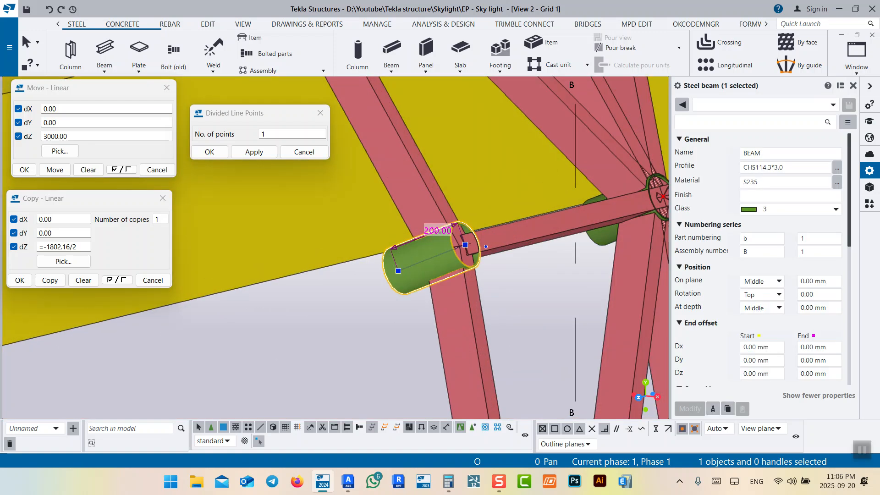
pyautogui.keyDown('ctrl'); pyautogui.click(660, 198); pyautogui.keyUp('ctrl')
pyautogui.scroll(-3, 658, 201)
pyautogui.keyDown('ctrl'); pyautogui.click(632, 224); pyautogui.keyUp('ctrl')
pyautogui.scroll(-6, 430, 220)
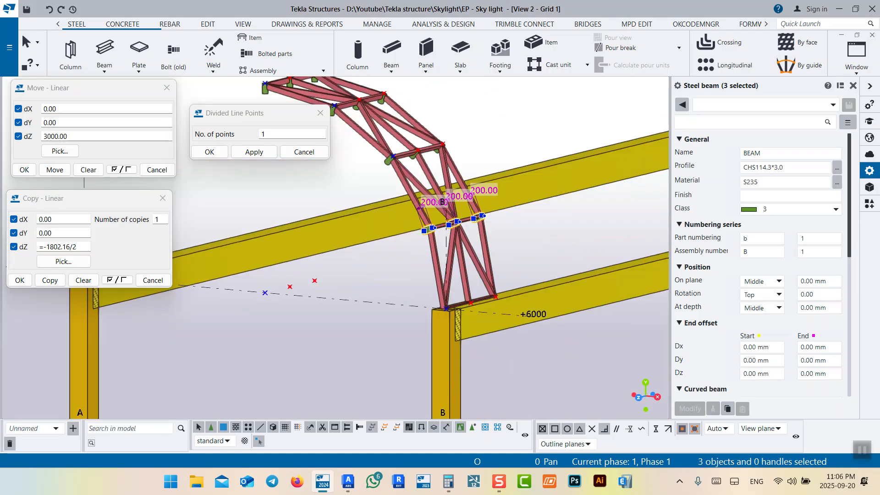
pyautogui.moveTo(429, 220); pyautogui.dragTo(495, 184, button='middle')
pyautogui.rightClick(390, 138)
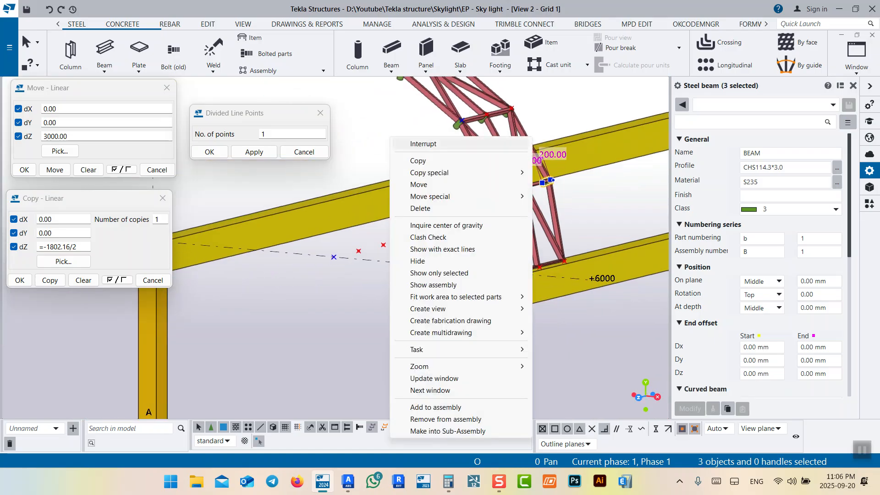
pyautogui.moveTo(458, 172)
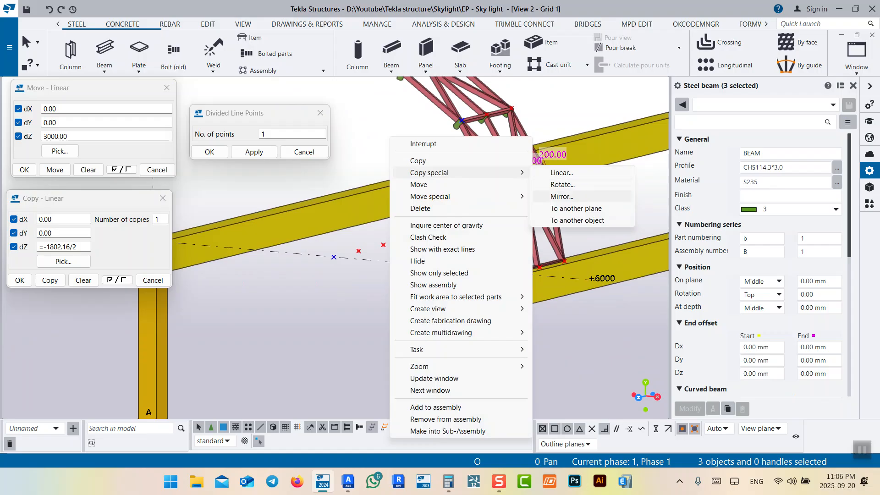
pyautogui.click(563, 184)
pyautogui.click(515, 272)
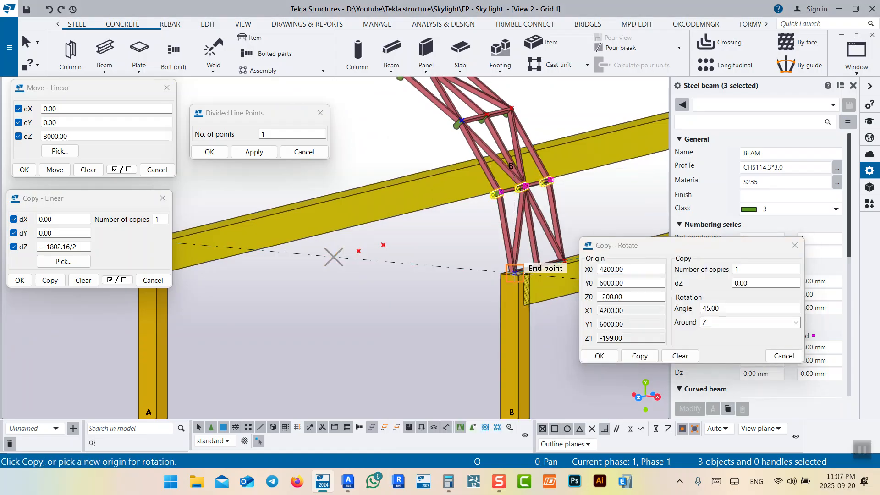
pyautogui.doubleClick(715, 308)
pyautogui.write('-22.5')
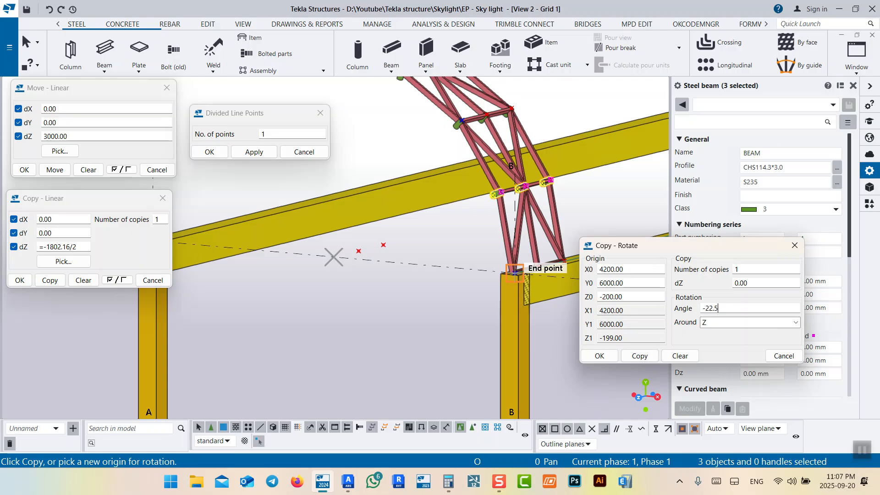
pyautogui.moveTo(518, 277); pyautogui.dragTo(500, 270, button='middle')
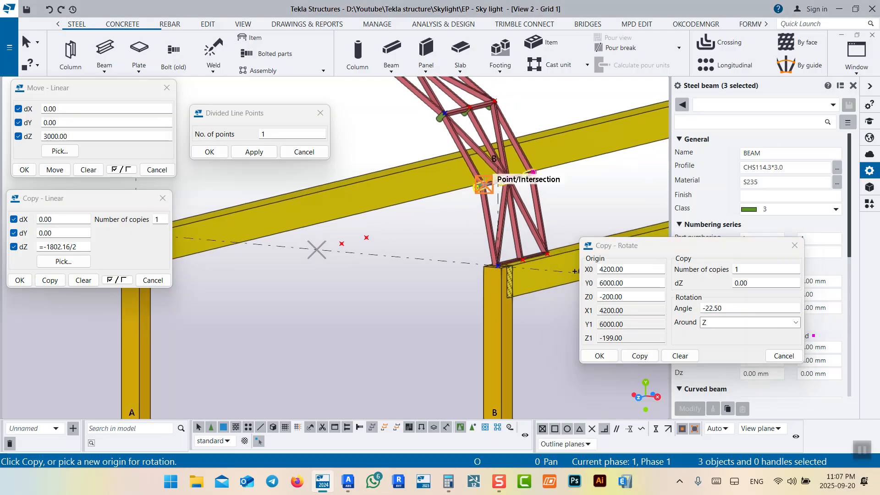
pyautogui.click(639, 355)
pyautogui.click(600, 356)
pyautogui.scroll(2, 477, 259)
pyautogui.rightClick(452, 233)
pyautogui.click(486, 240)
pyautogui.scroll(-3, 484, 263)
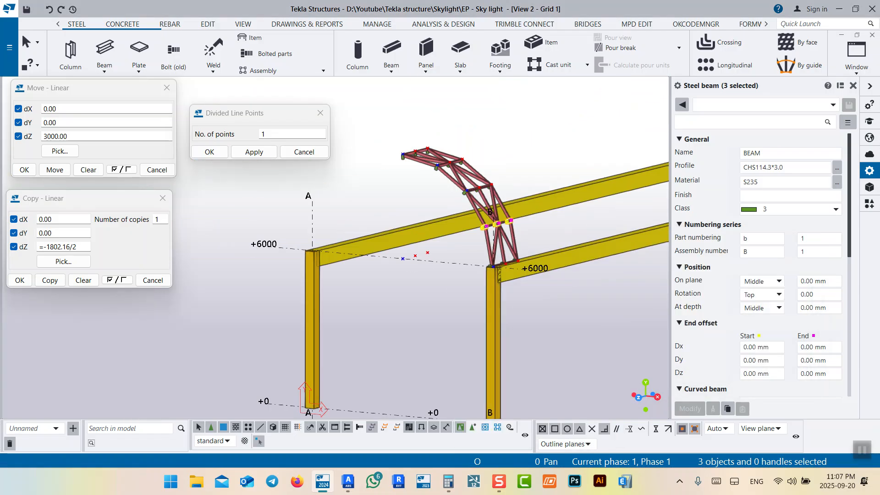
# Select the entire half-arch skylight segment, including its beams, pipes and points
pyautogui.click(419, 289)
pyautogui.moveTo(356, 101); pyautogui.dragTo(542, 299)
pyautogui.scroll(5, 493, 275)
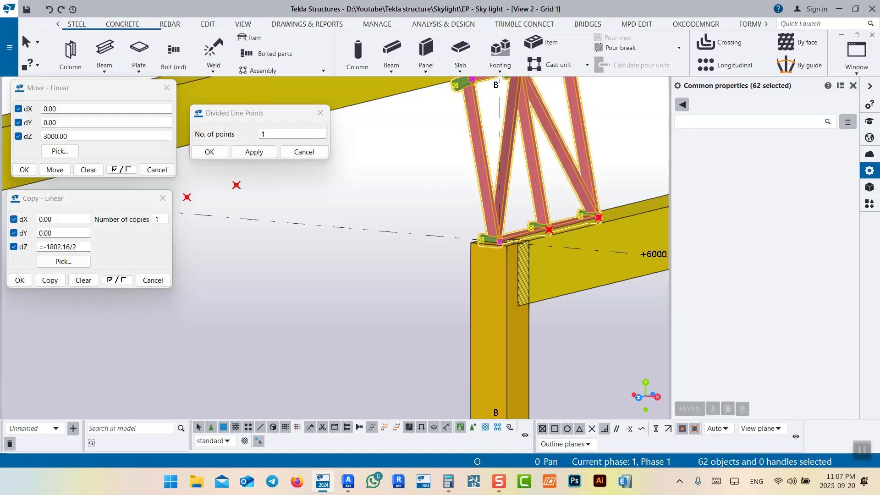
pyautogui.scroll(-5, 554, 277)
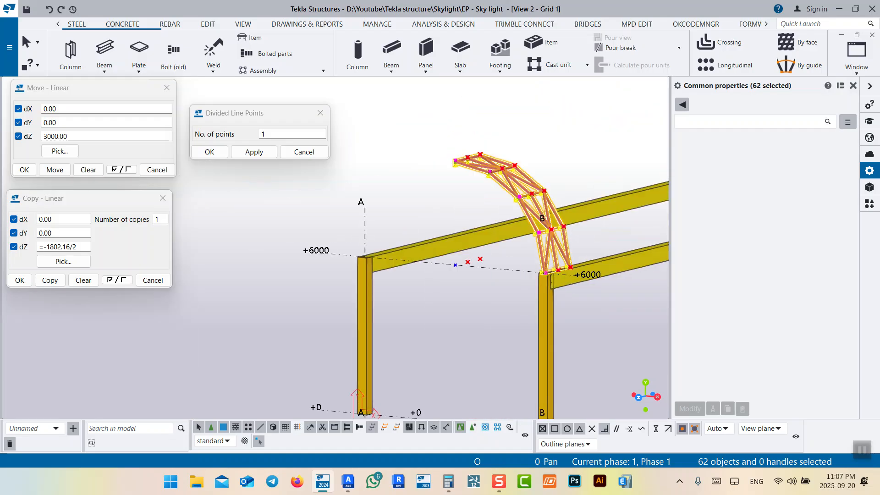
pyautogui.moveTo(550, 275); pyautogui.dragTo(527, 271, button='middle')
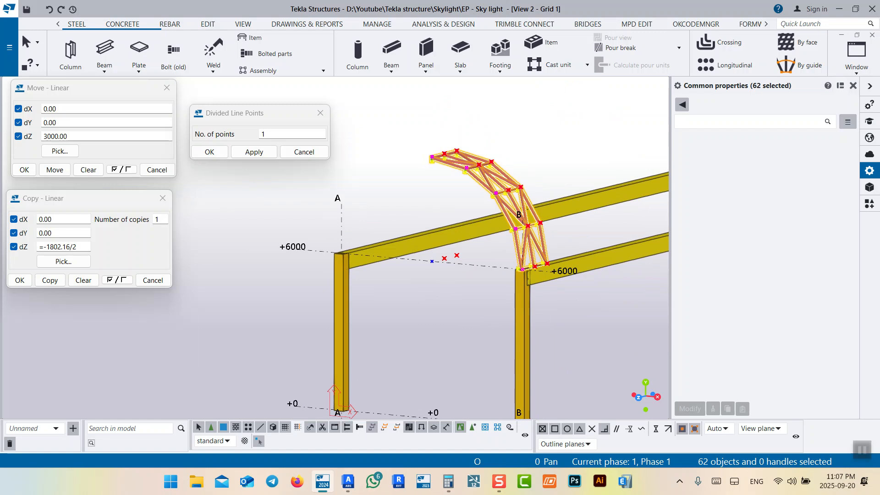
# Try a linear copy of the selected skylight segment with dY 200, and undo it
pyautogui.click(83, 280)
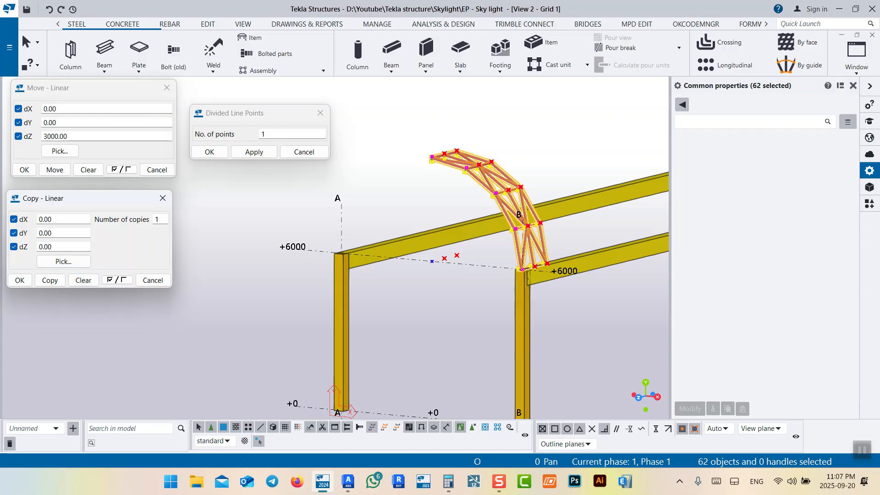
pyautogui.doubleClick(45, 233)
pyautogui.write('200')
pyautogui.click(49, 280)
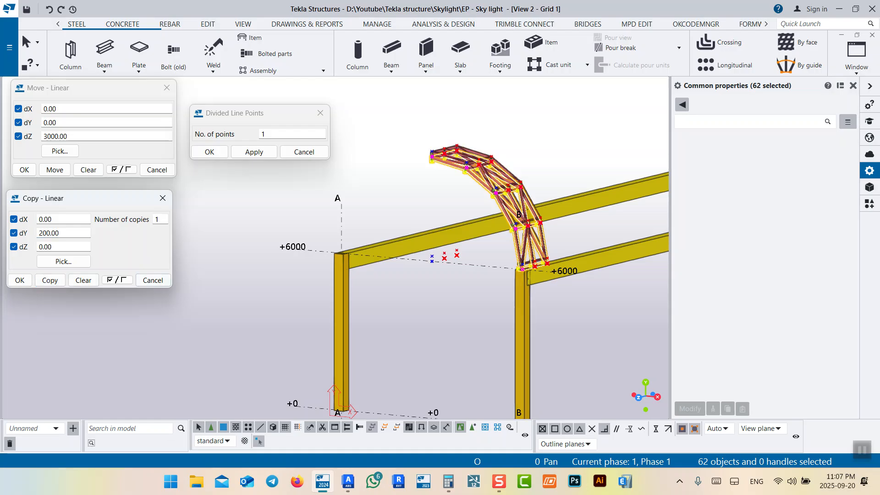
pyautogui.click(49, 9)
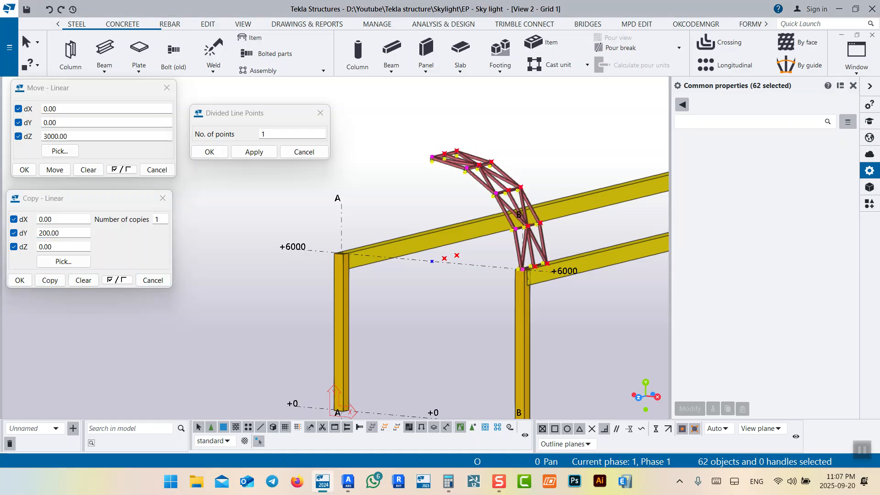
# Try a linear move of the selected skylight segment with dZ 200, and undo it
pyautogui.click(88, 170)
pyautogui.doubleClick(49, 136)
pyautogui.write('200')
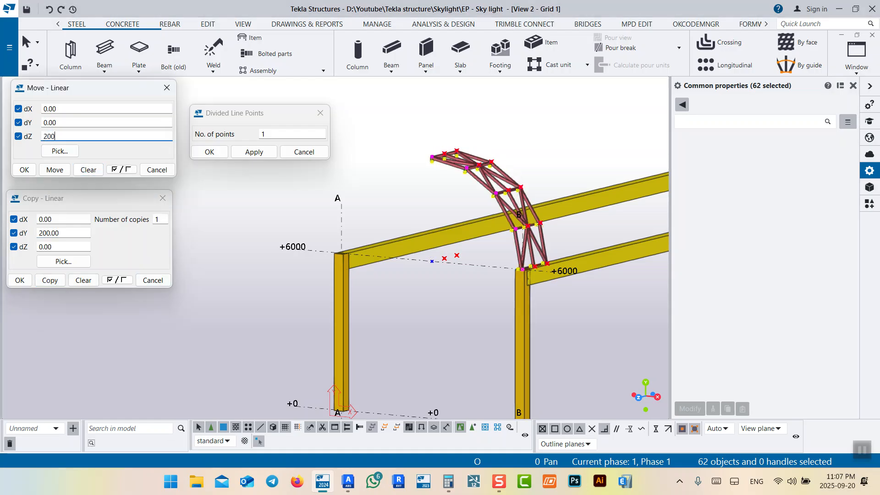
pyautogui.click(55, 170)
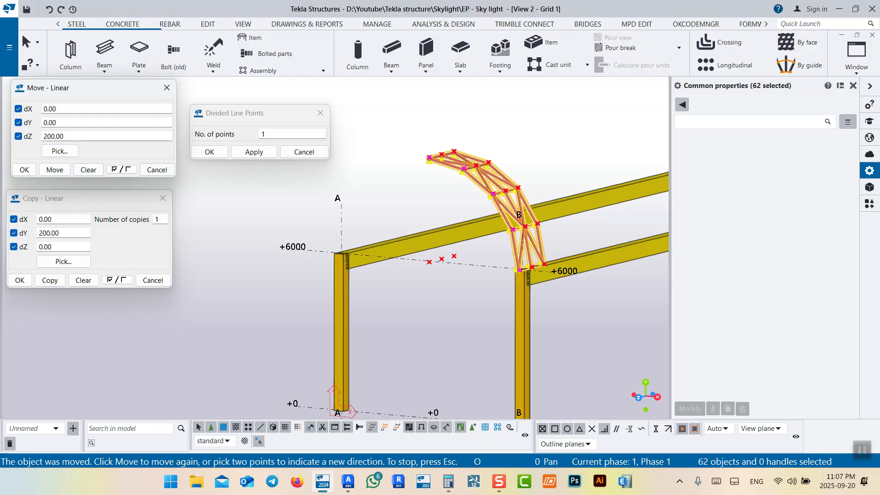
pyautogui.moveTo(517, 210); pyautogui.dragTo(520, 211, button='middle')
pyautogui.hotkey('ctrl', 'z')
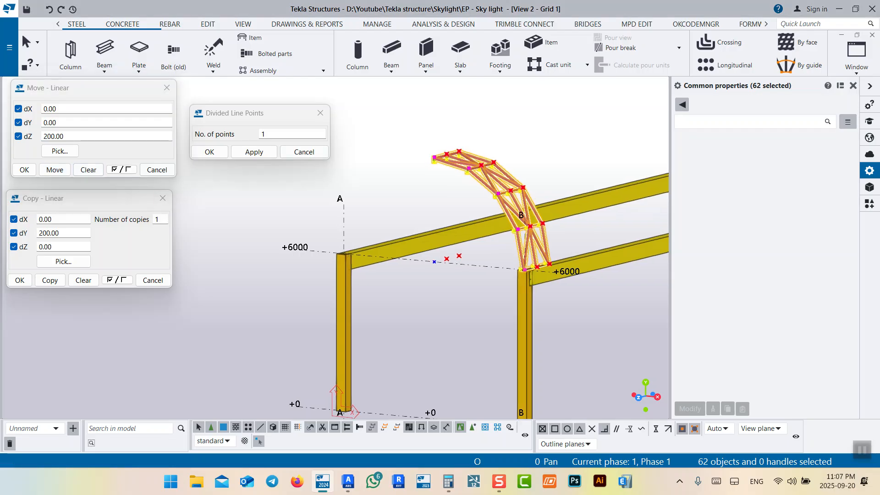
# Move the selected skylight segment linearly with dY 200, keeping dX and dZ at 0
pyautogui.click(88, 169)
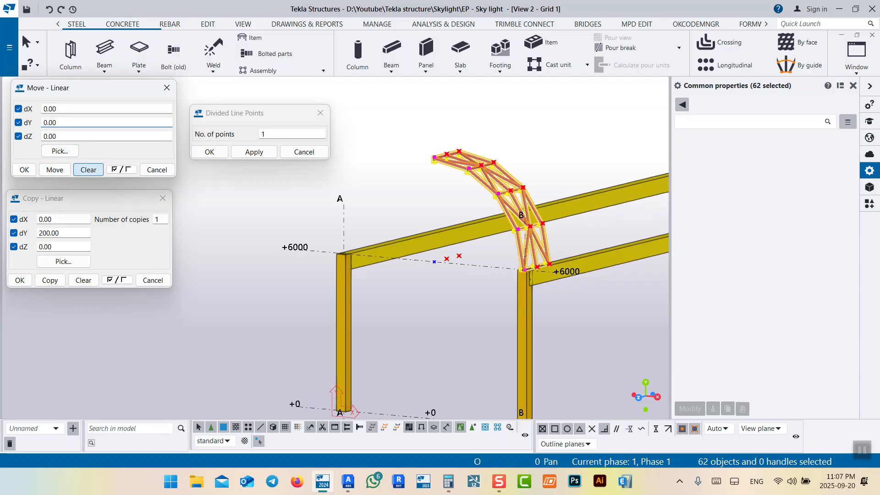
pyautogui.doubleClick(55, 122)
pyautogui.write('200')
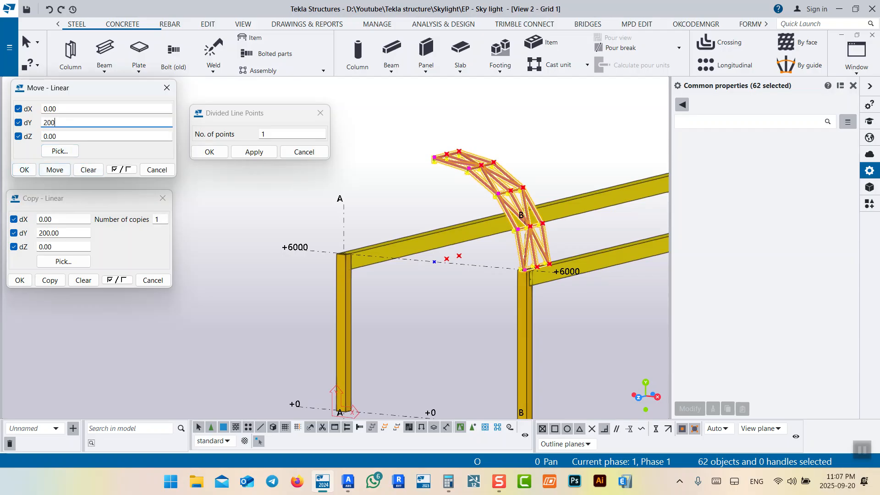
pyautogui.click(55, 170)
pyautogui.scroll(6, 522, 271)
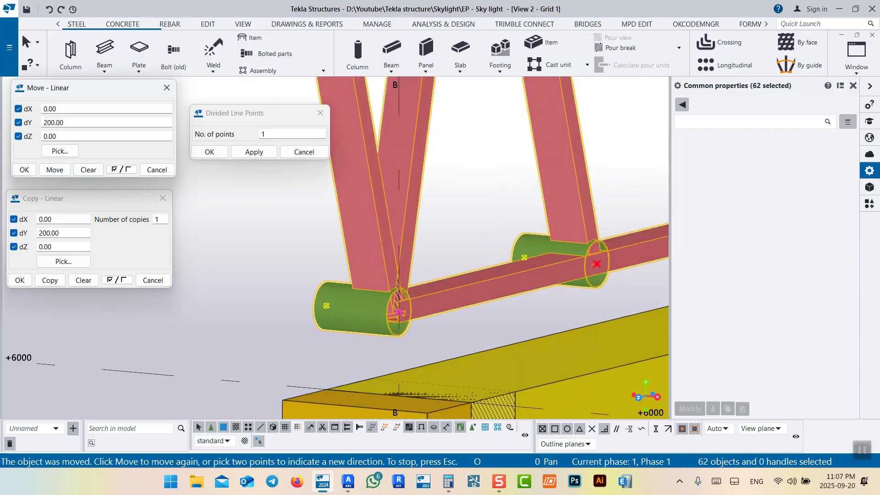
pyautogui.click(459, 252)
# Examine the pipe joints along the moved half-arch segment and its base above the support beam
pyautogui.scroll(-6, 448, 293)
pyautogui.scroll(6, 417, 201)
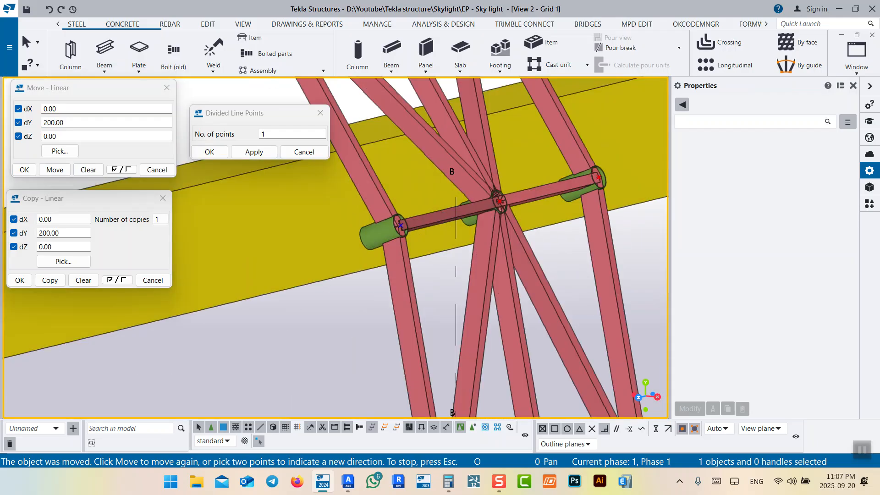
pyautogui.scroll(-6, 439, 226)
pyautogui.keyDown('ctrl'); pyautogui.moveTo(451, 241); pyautogui.dragTo(517, 274, button='middle'); pyautogui.keyUp('ctrl')
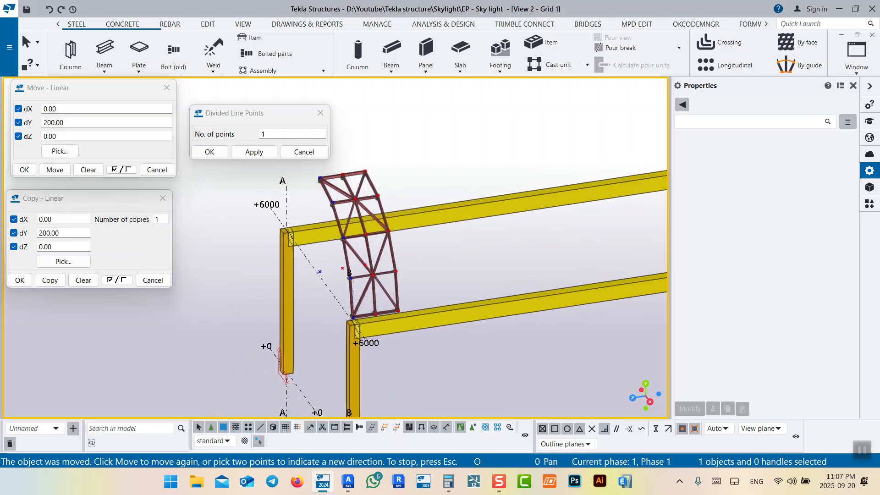
pyautogui.scroll(3, 322, 153)
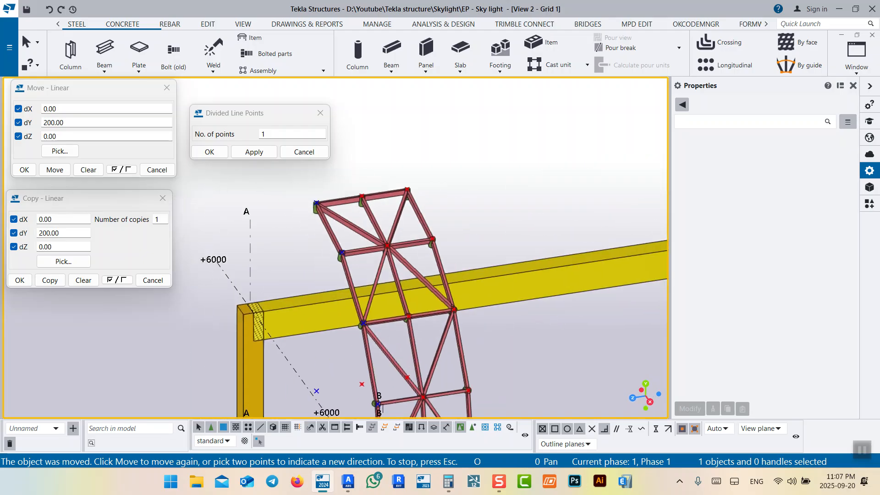
pyautogui.scroll(8, 380, 407)
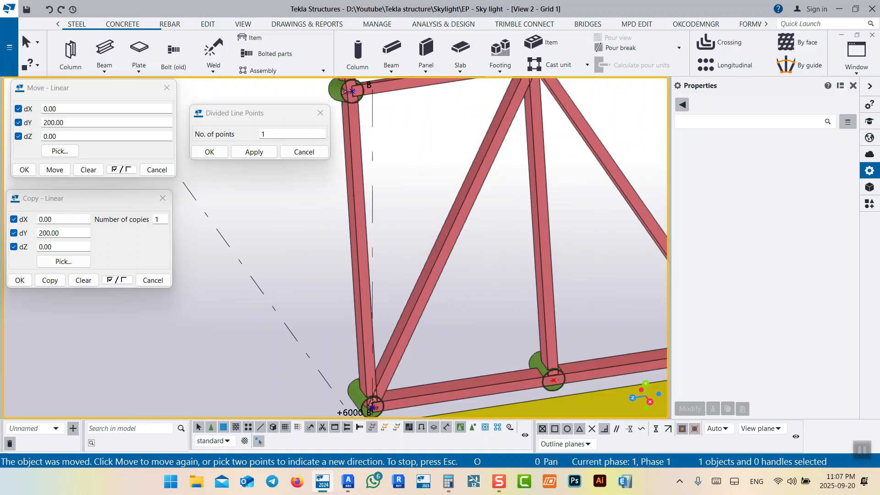
pyautogui.scroll(3, 507, 279)
pyautogui.scroll(-5, 507, 278)
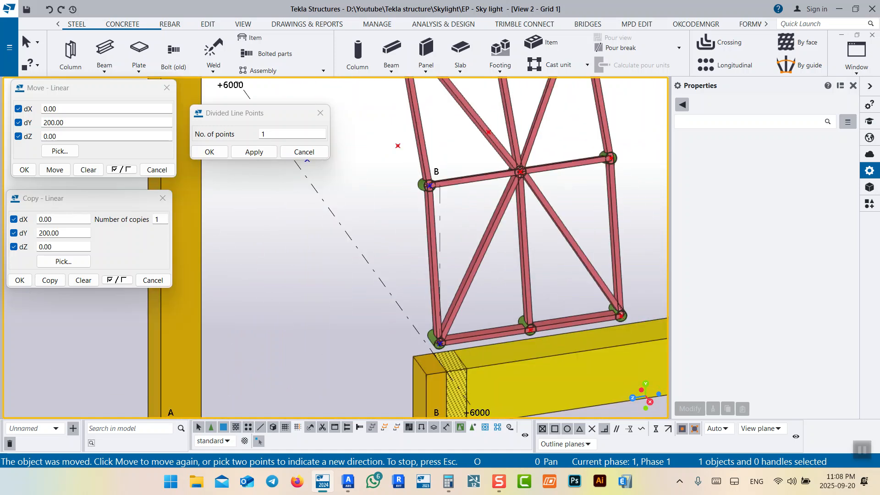
pyautogui.moveTo(486, 234); pyautogui.dragTo(523, 241, button='middle')
pyautogui.press('c')
pyautogui.press('Escape')
pyautogui.press('v')
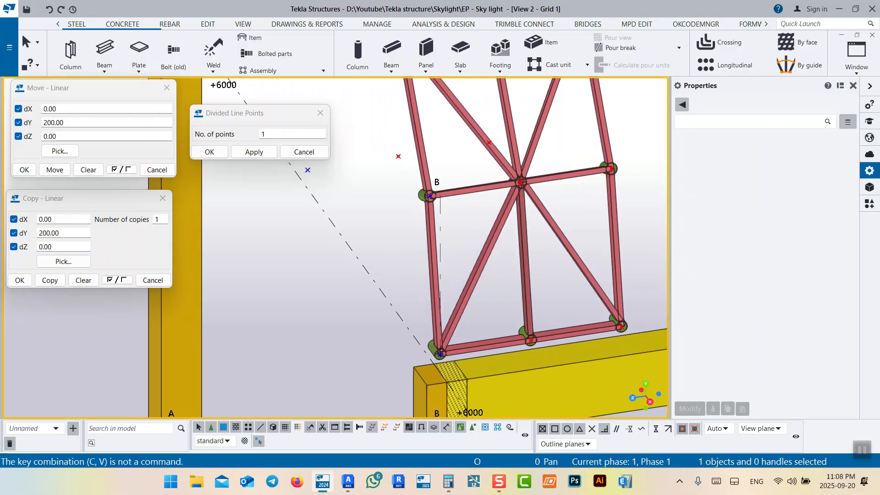
pyautogui.press('v')
pyautogui.click(521, 182)
pyautogui.keyDown('ctrl'); pyautogui.moveTo(462, 250); pyautogui.dragTo(496, 239, button='middle'); pyautogui.keyUp('ctrl')
pyautogui.scroll(-3, 524, 260)
pyautogui.scroll(8, 497, 239)
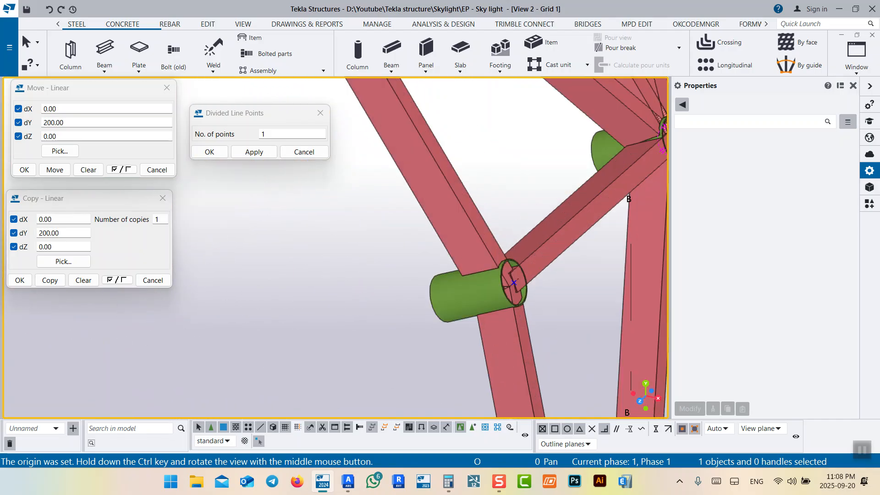
pyautogui.scroll(-3, 470, 277)
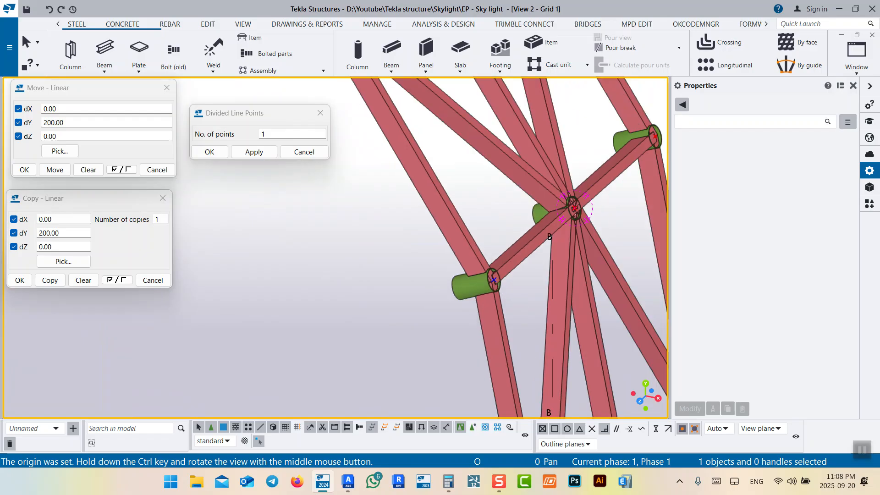
# Search the components catalog for 20 and start the Tube gusset (20) connection
pyautogui.click(869, 204)
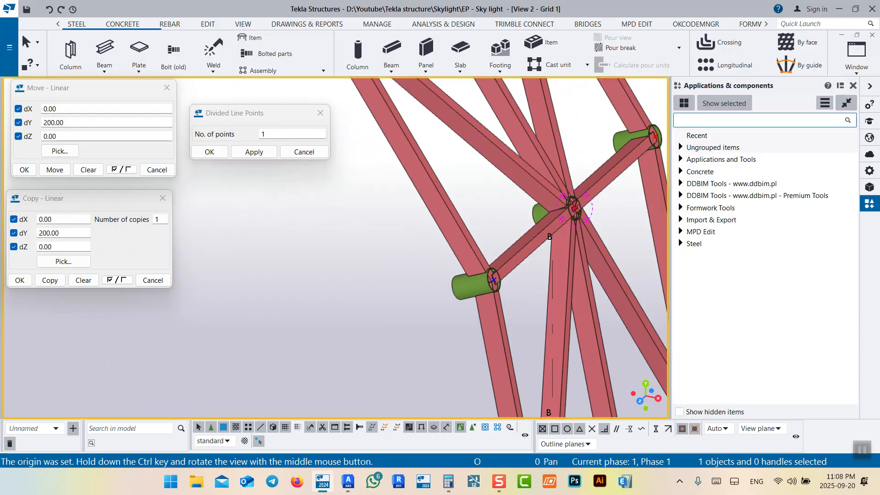
pyautogui.write('20')
pyautogui.scroll(-10, 763, 275)
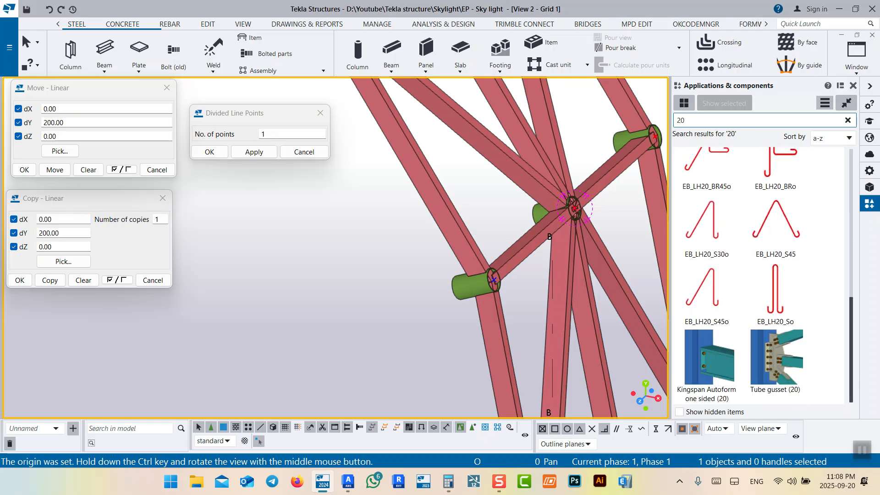
pyautogui.click(776, 356)
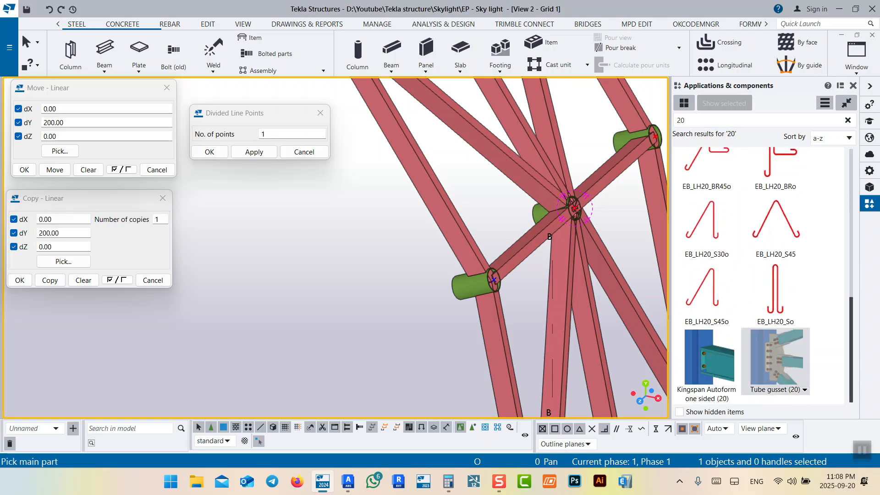
pyautogui.scroll(-5, 472, 208)
pyautogui.scroll(5, 494, 207)
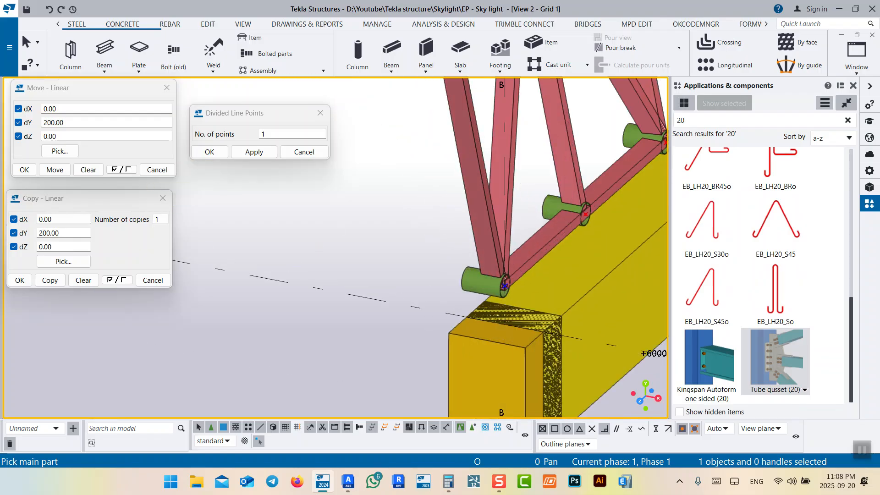
pyautogui.click(543, 220)
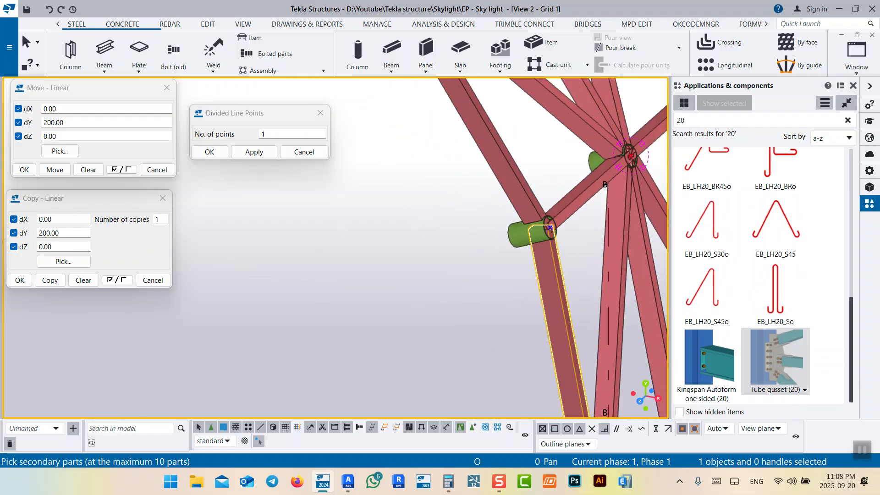
pyautogui.rightClick(485, 224)
pyautogui.click(508, 232)
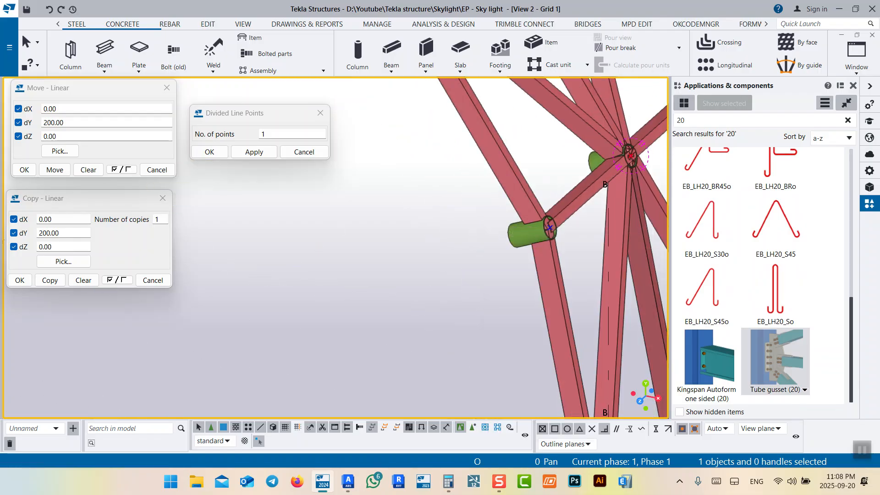
# Create a Tube gusset (20) connection with the green pipe as main part and the edge member below it as secondary part
pyautogui.press('Return')
pyautogui.scroll(5, 508, 232)
pyautogui.click(520, 234)
pyautogui.scroll(-3, 513, 236)
pyautogui.click(562, 283)
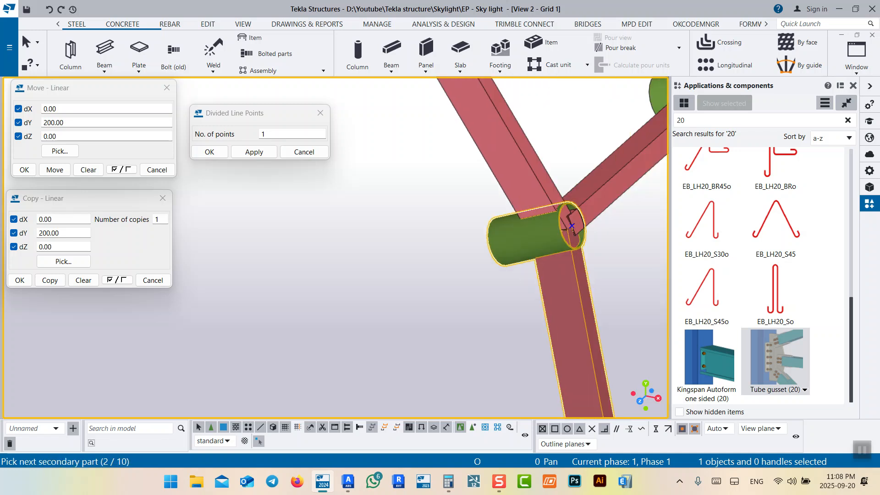
pyautogui.middleClick(562, 283)
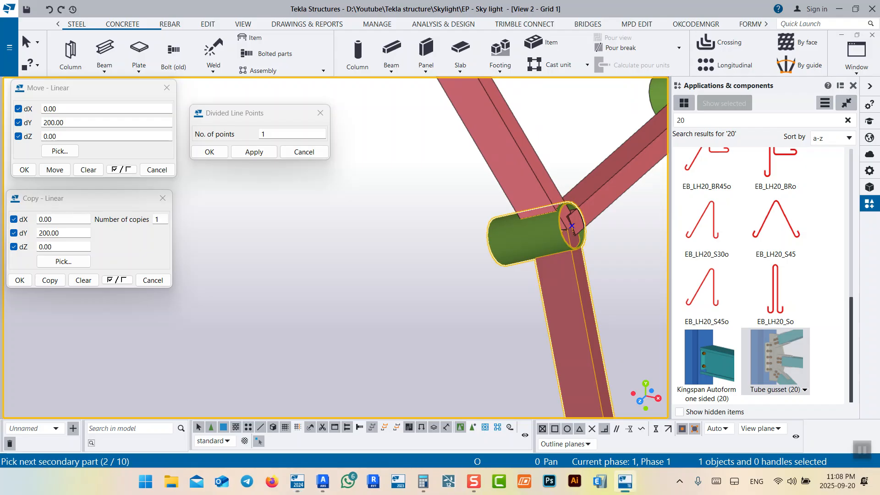
pyautogui.rightClick(444, 235)
pyautogui.click(477, 241)
pyautogui.scroll(-4, 477, 241)
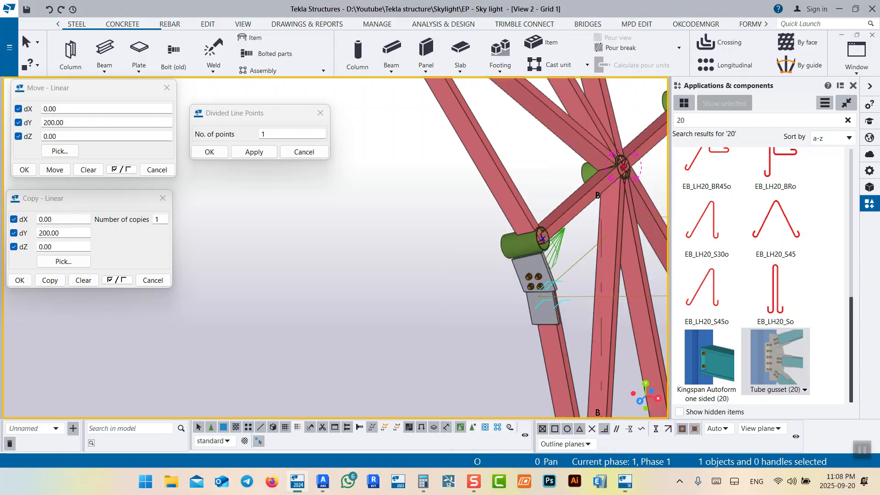
# Open the new tube gusset connection's properties and set its gusset plate thickness to 8, applying the change to the model
pyautogui.press('v')
pyautogui.click(529, 259)
pyautogui.keyDown('ctrl'); pyautogui.moveTo(528, 259); pyautogui.dragTo(393, 249, button='middle'); pyautogui.keyUp('ctrl')
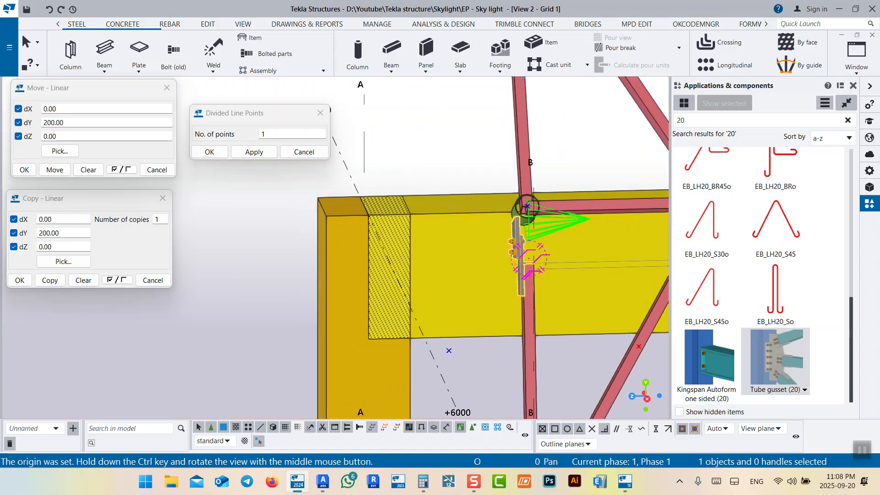
pyautogui.doubleClick(555, 223)
pyautogui.click(504, 80)
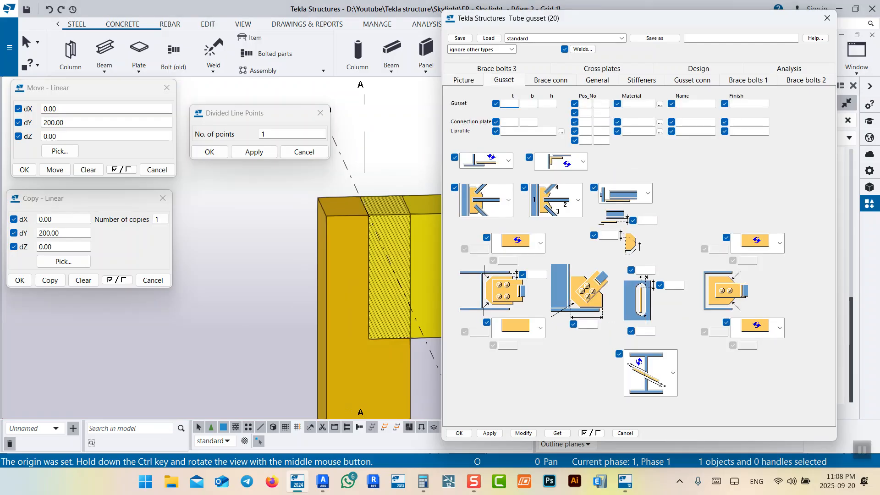
pyautogui.write('8')
pyautogui.moveTo(553, 18); pyautogui.dragTo(128, 38)
pyautogui.moveTo(518, 274); pyautogui.dragTo(575, 257, button='middle')
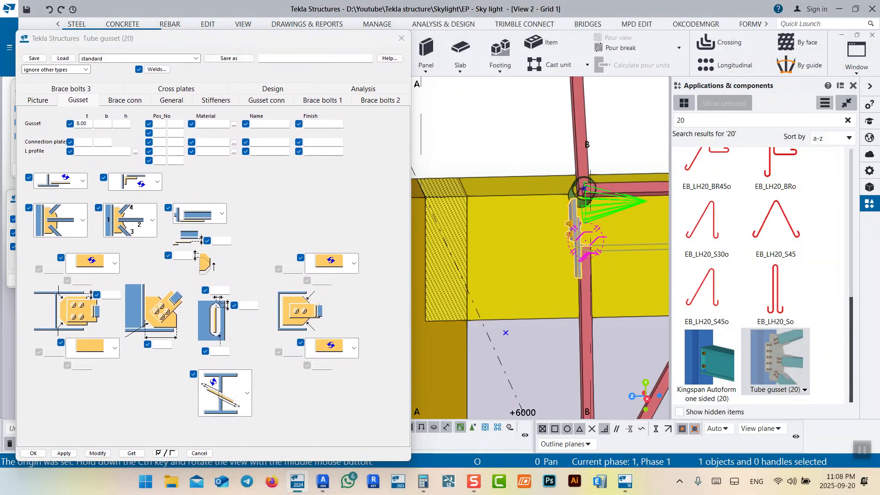
pyautogui.click(98, 453)
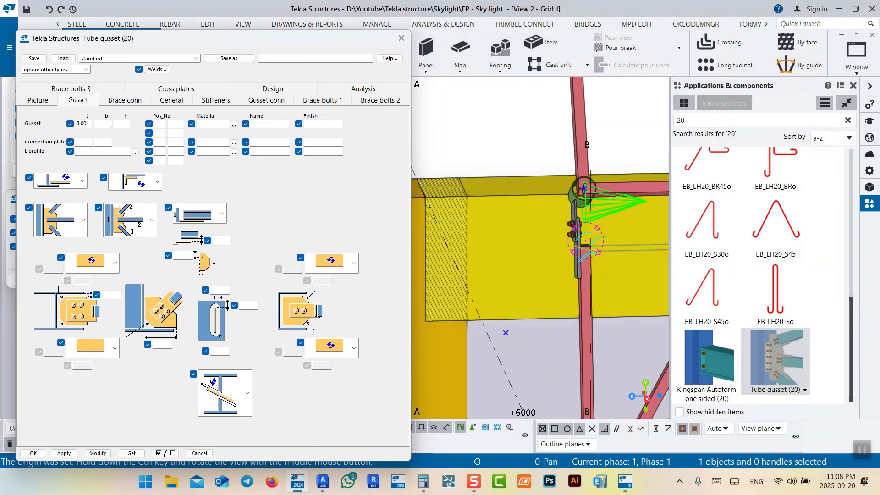
# Set the brace connection's connection plate thickness to 8 and its end plate thickness to 5
pyautogui.click(124, 100)
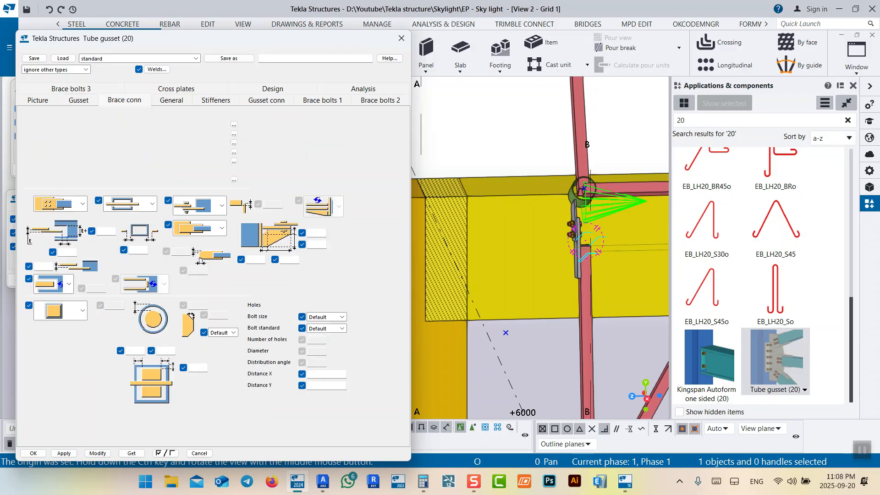
pyautogui.click(83, 124)
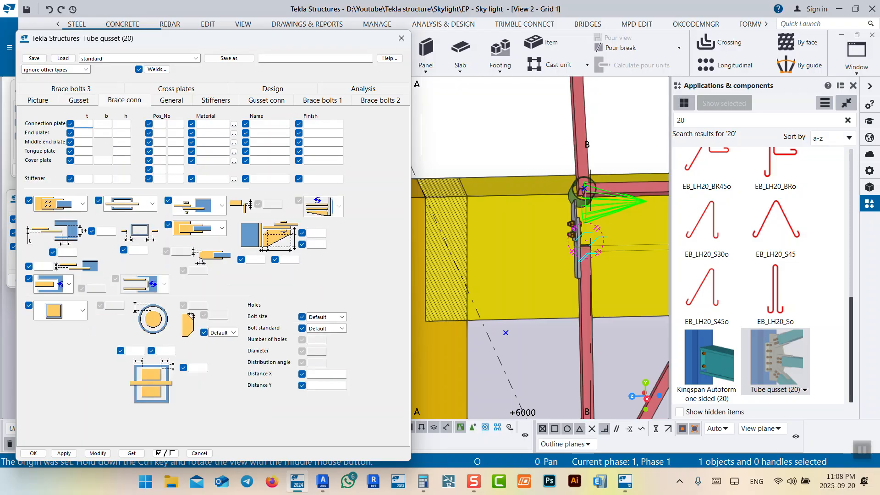
pyautogui.write('8')
pyautogui.scroll(10, 589, 244)
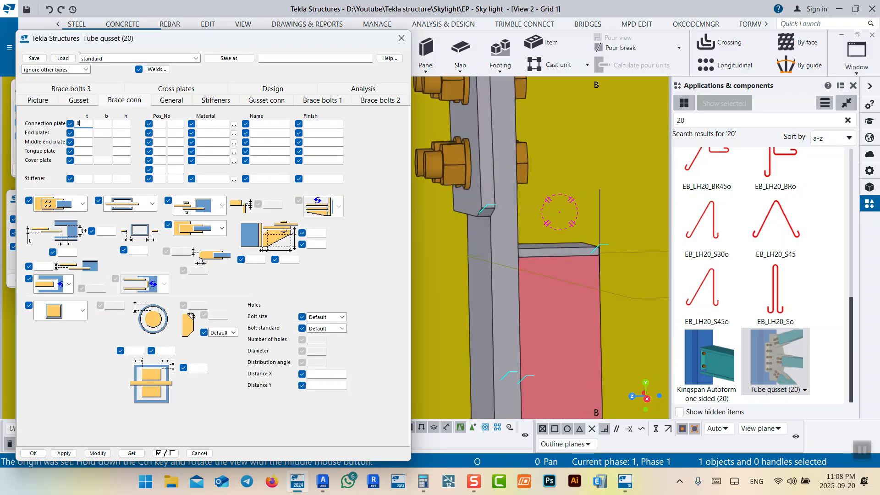
pyautogui.click(84, 133)
pyautogui.write('5')
# Give the connection plate and end plates position number PL 1 and material S235, and apply the changes to the tube gusset connection
pyautogui.click(159, 124)
pyautogui.click(175, 124)
pyautogui.write('1')
pyautogui.press('Tab')
pyautogui.press('Tab')
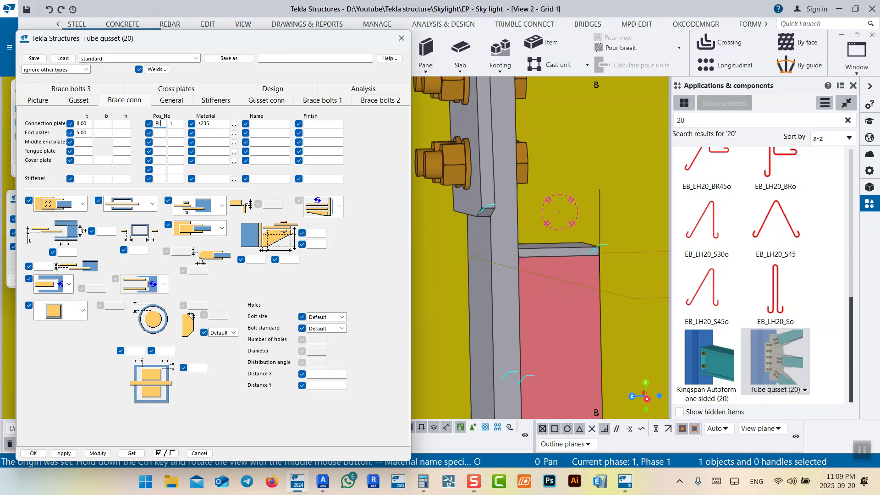
pyautogui.press('Tab')
pyautogui.write('1')
pyautogui.press('Tab')
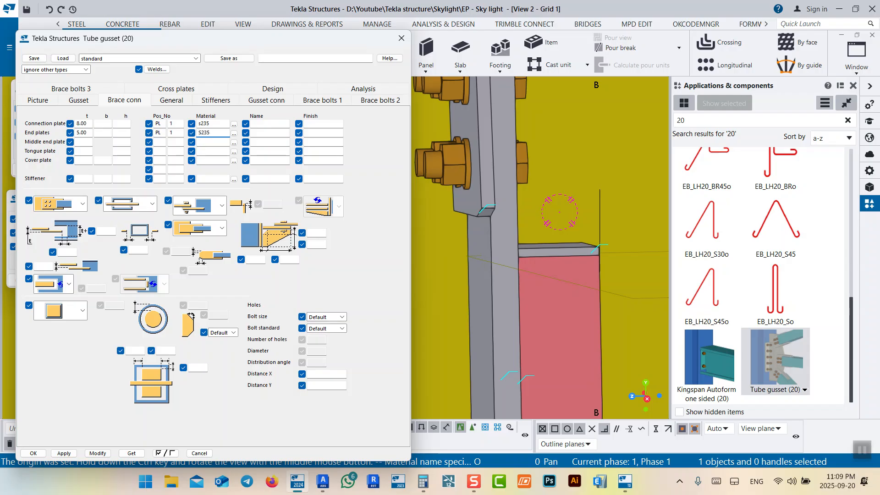
pyautogui.click(97, 453)
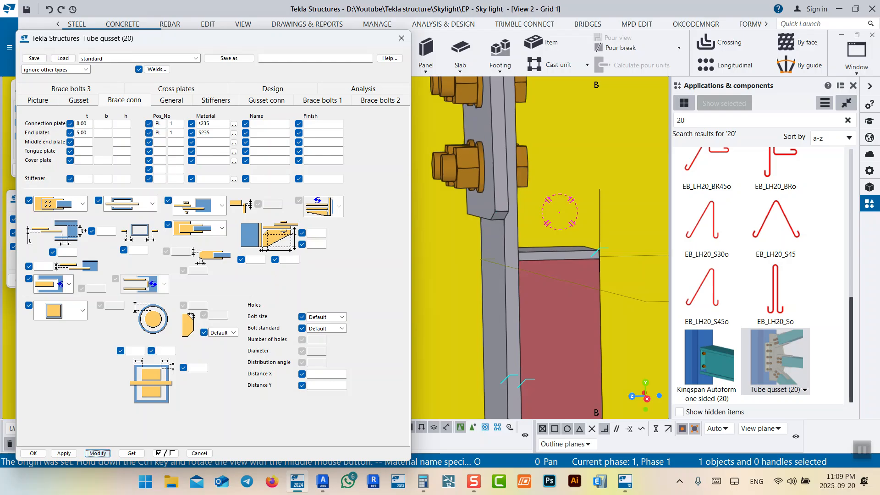
# Switch the brace connection plate arrangement to the last illustrated option and apply it to the selected tube gusset connection
pyautogui.scroll(-5, 550, 258)
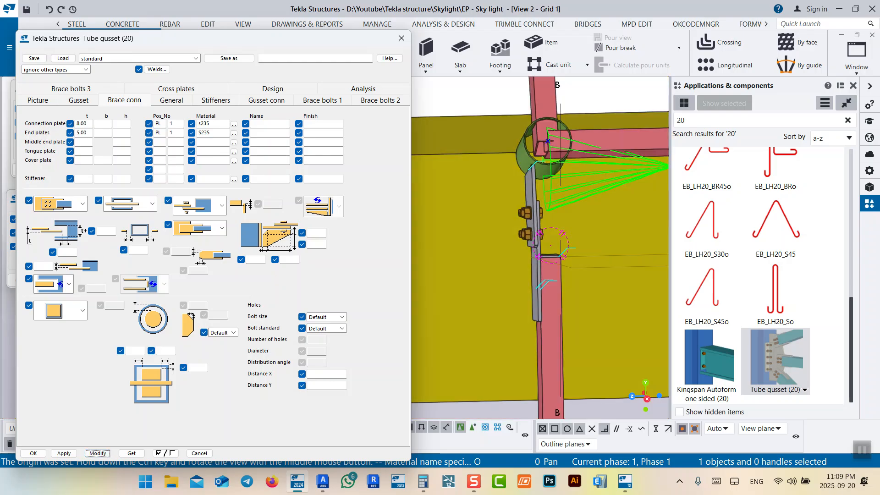
pyautogui.click(222, 206)
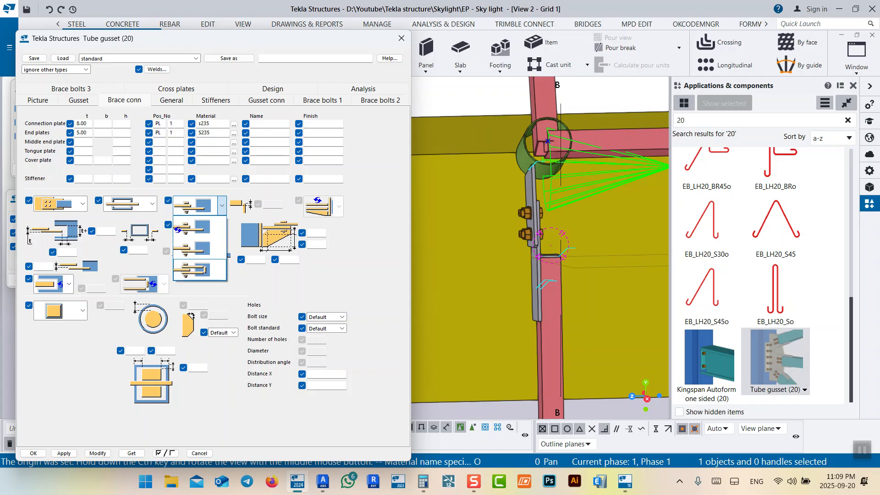
pyautogui.click(199, 269)
pyautogui.click(97, 453)
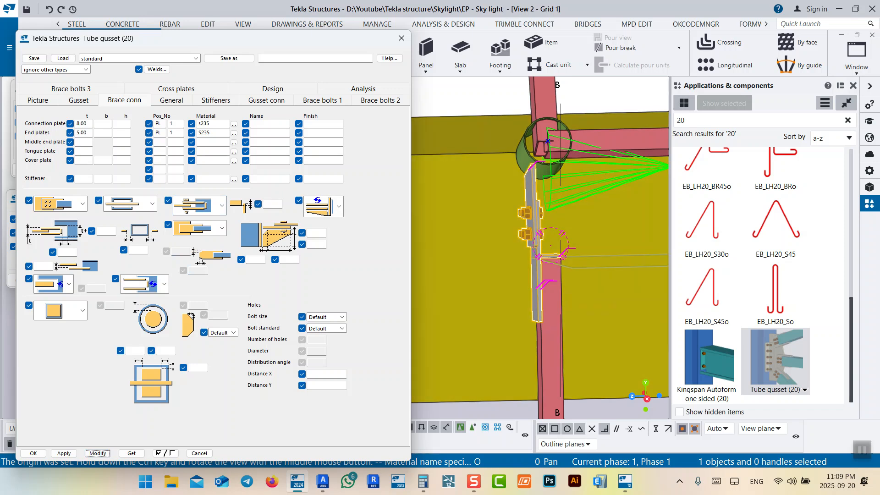
pyautogui.click(98, 454)
pyautogui.click(535, 239)
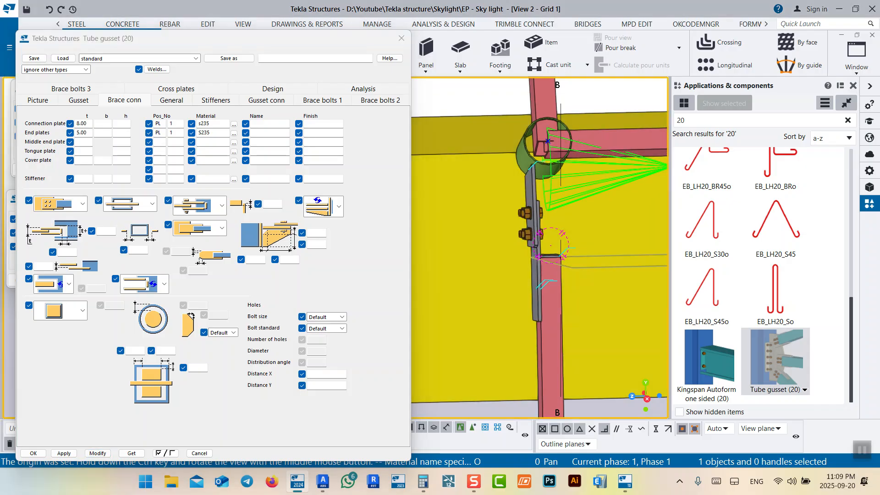
pyautogui.moveTo(550, 245); pyautogui.dragTo(537, 229, button='middle')
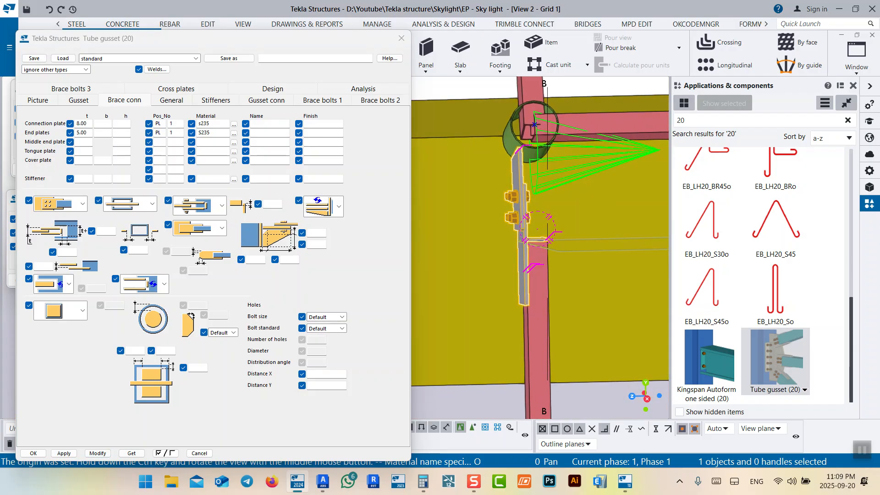
# Change the connection plate's end shape and set the plate-to-tube arrangement to the third illustrated option, applying both to the tube gusset connection
pyautogui.click(222, 228)
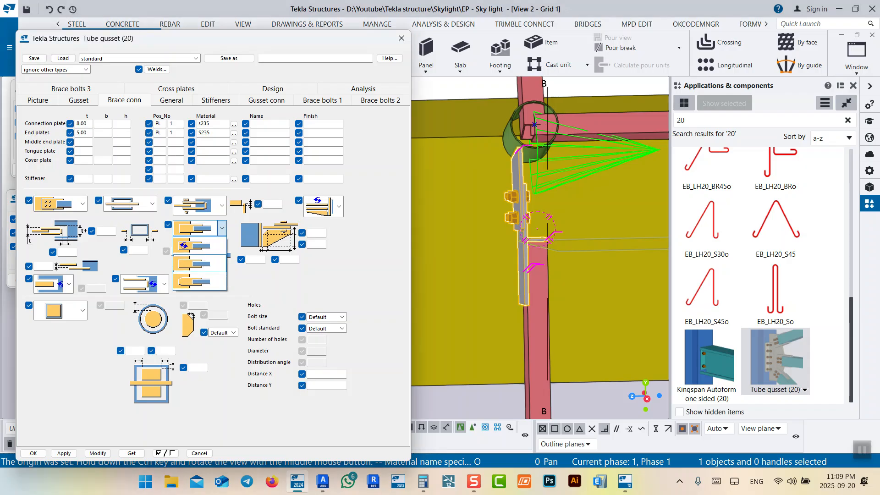
pyautogui.click(200, 272)
pyautogui.click(152, 204)
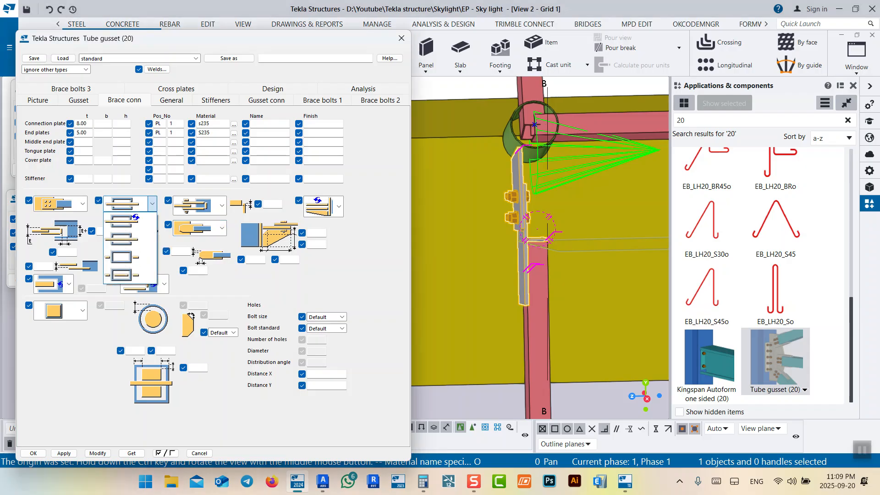
pyautogui.click(121, 257)
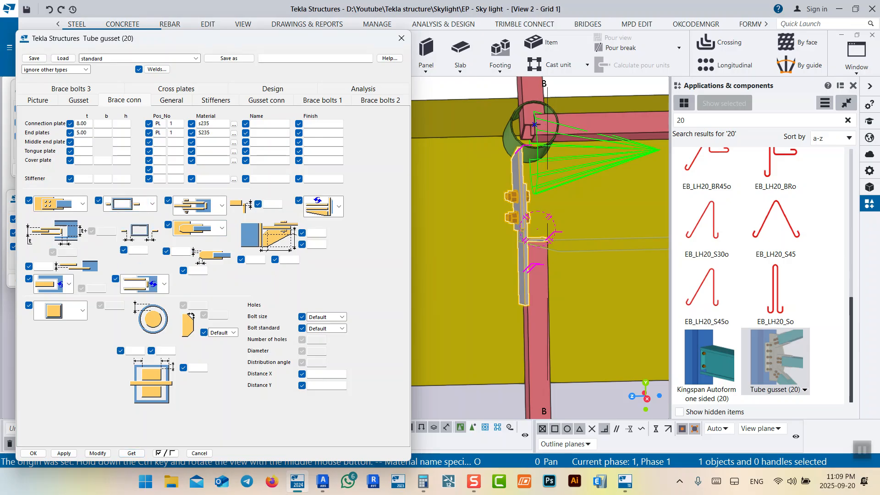
pyautogui.click(97, 453)
pyautogui.scroll(-4, 504, 232)
pyautogui.keyDown('ctrl'); pyautogui.moveTo(495, 254); pyautogui.dragTo(522, 243, button='middle'); pyautogui.keyUp('ctrl')
pyautogui.scroll(4, 508, 245)
pyautogui.scroll(3, 508, 284)
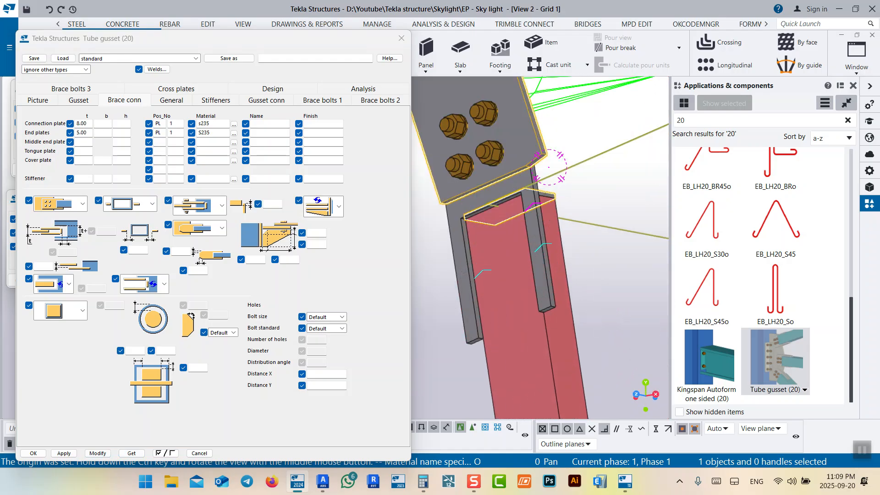
# Change the gusset plate's position to the last illustrated option and apply it to the tube gusset connection, checking the joint from both sides
pyautogui.click(78, 100)
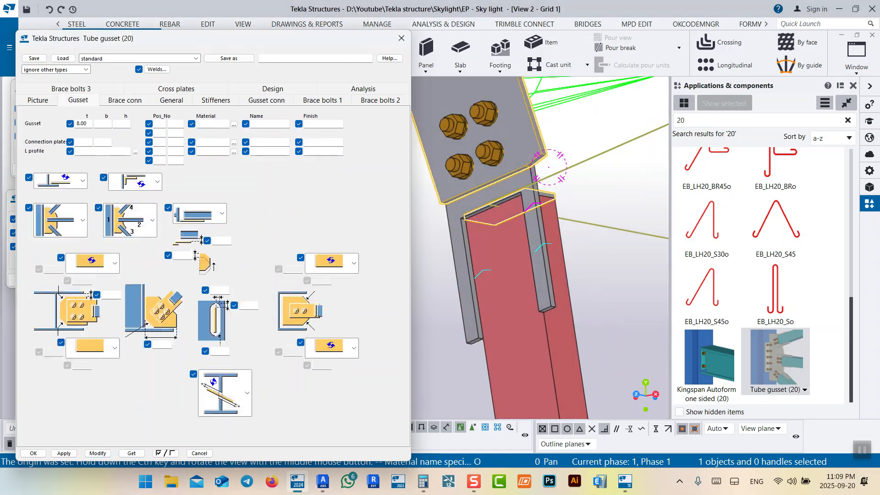
pyautogui.click(222, 213)
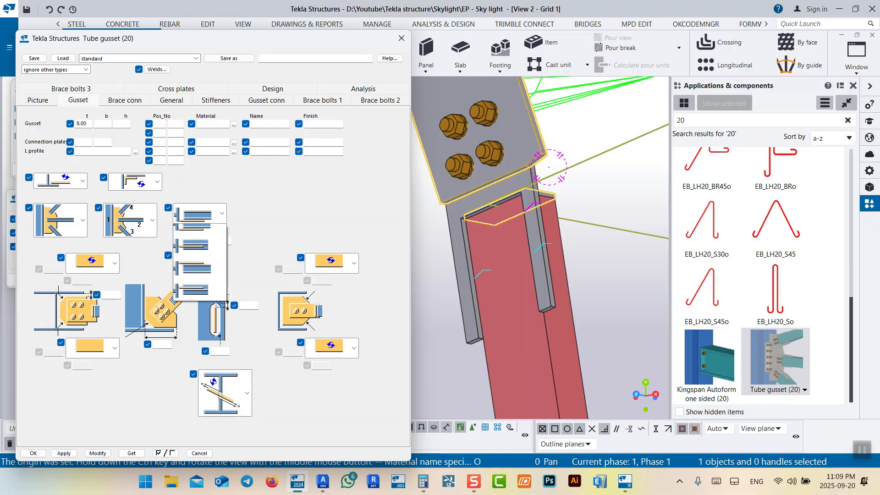
pyautogui.click(200, 301)
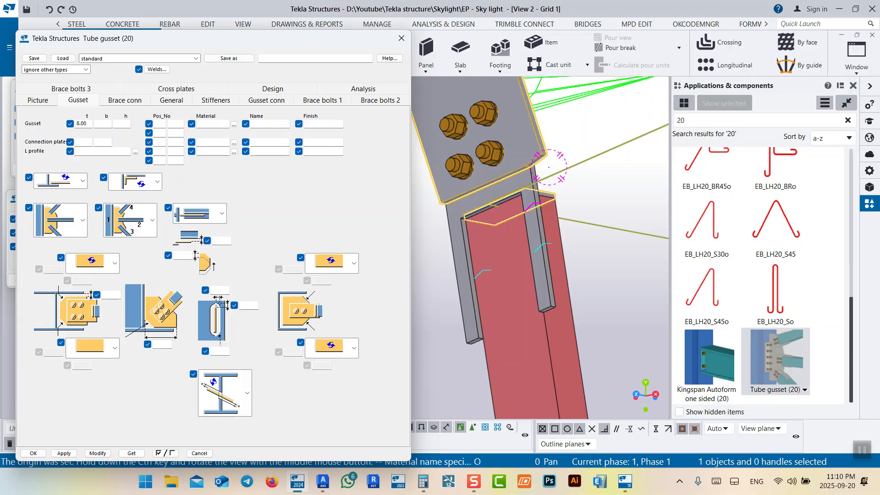
pyautogui.click(98, 453)
pyautogui.keyDown('ctrl'); pyautogui.moveTo(568, 220); pyautogui.dragTo(531, 250, button='middle'); pyautogui.keyUp('ctrl')
pyautogui.scroll(-5, 531, 250)
pyautogui.scroll(6, 508, 181)
pyautogui.keyDown('ctrl'); pyautogui.moveTo(509, 229); pyautogui.dragTo(486, 220, button='middle'); pyautogui.keyUp('ctrl')
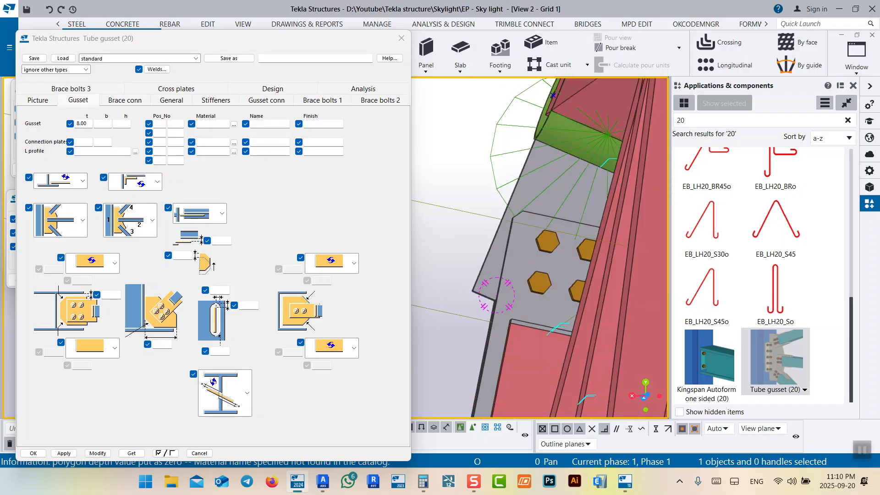
pyautogui.scroll(-3, 552, 228)
pyautogui.keyDown('ctrl'); pyautogui.moveTo(552, 228); pyautogui.dragTo(616, 201, button='middle'); pyautogui.keyUp('ctrl')
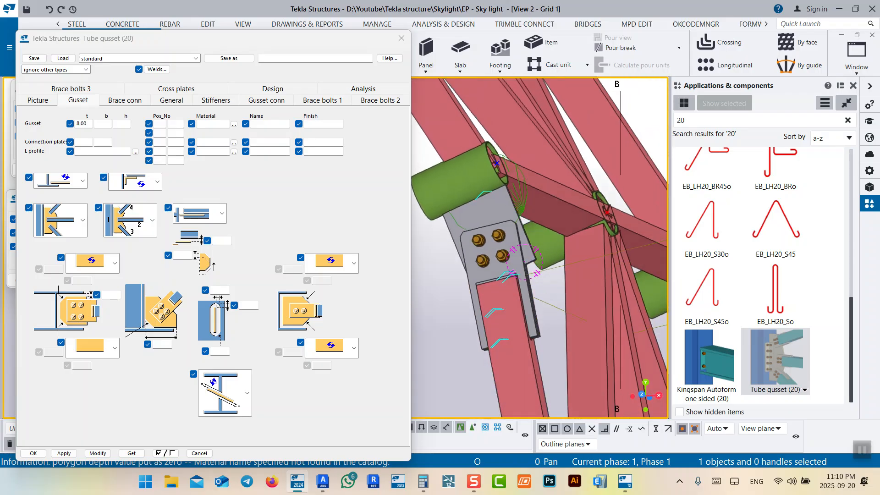
# Set the dimension beside brace 3 in the connection diagram to 100 and apply it to the tube gusset connection
pyautogui.click(37, 100)
pyautogui.click(243, 227)
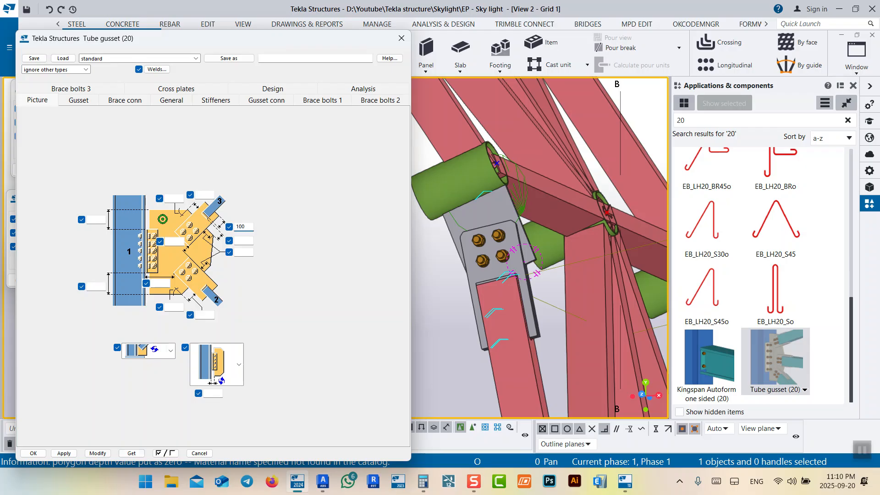
pyautogui.click(98, 453)
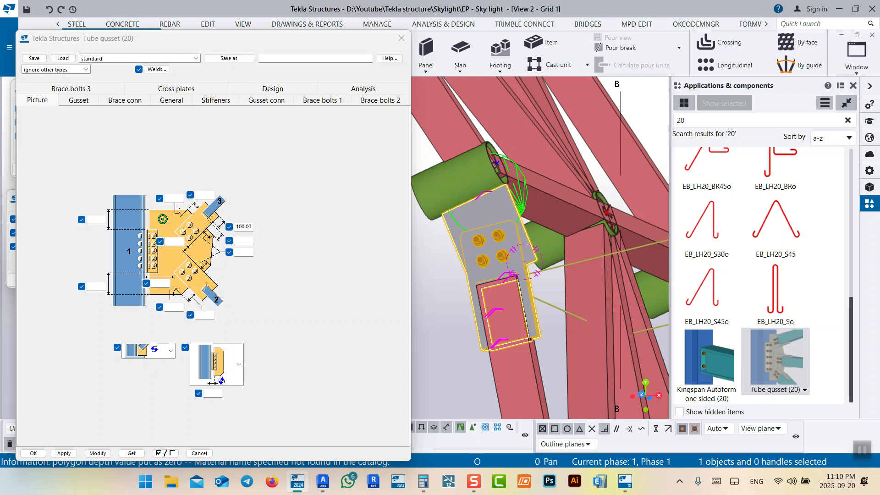
pyautogui.click(98, 453)
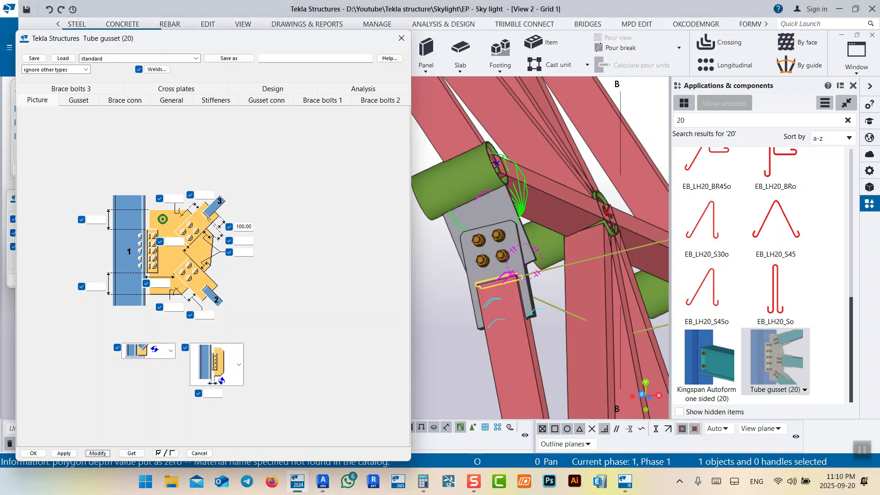
# Set the first brace bolt group's bolt size to 16 and tolerance to 2, and apply them to the tube gusset connection
pyautogui.click(215, 100)
pyautogui.click(266, 100)
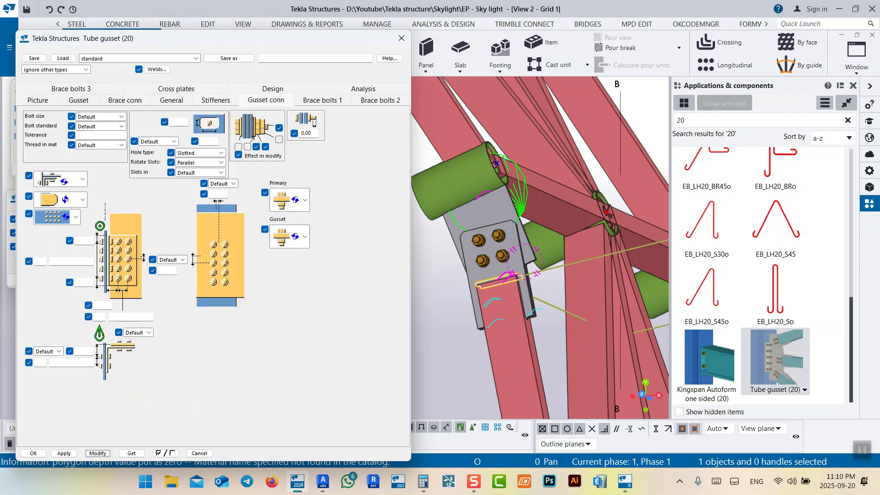
pyautogui.click(322, 100)
pyautogui.moveTo(518, 257); pyautogui.dragTo(559, 250, button='middle')
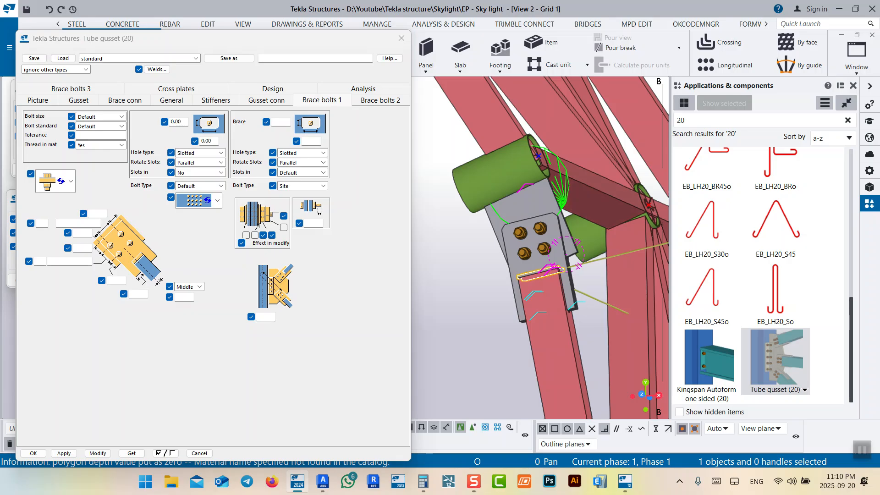
pyautogui.moveTo(481, 111); pyautogui.dragTo(499, 161, button='middle')
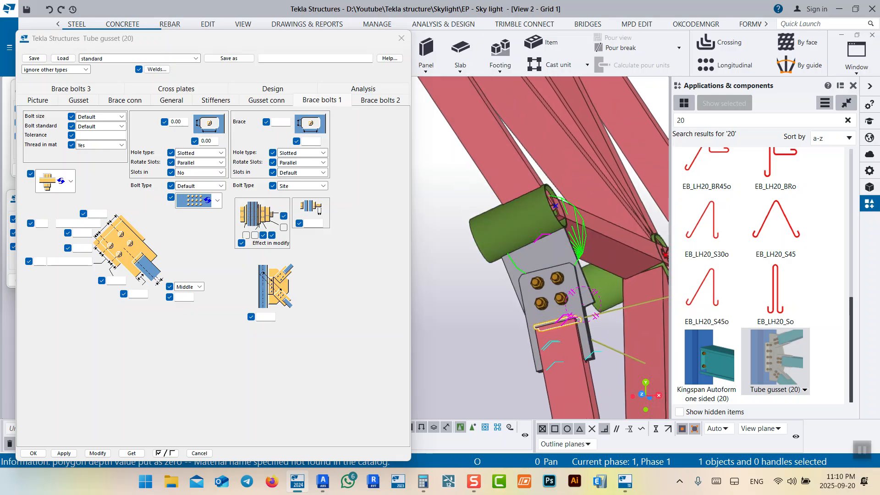
pyautogui.click(517, 224)
pyautogui.click(463, 298)
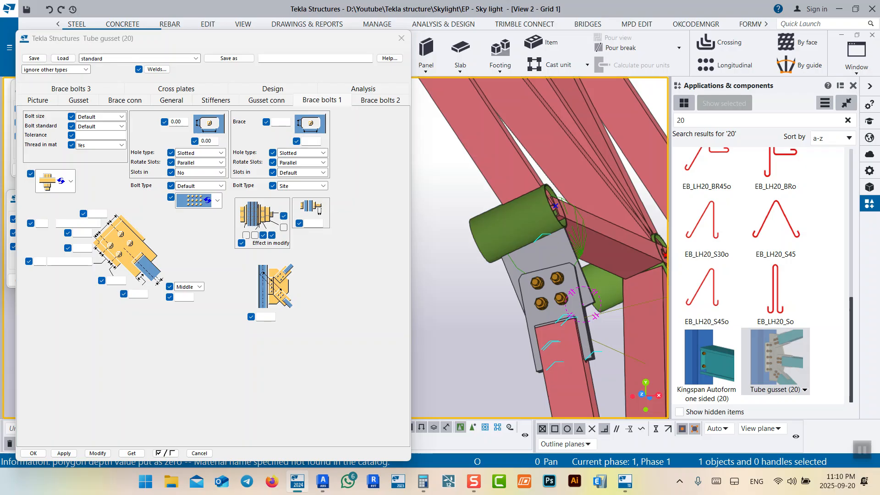
pyautogui.click(578, 250)
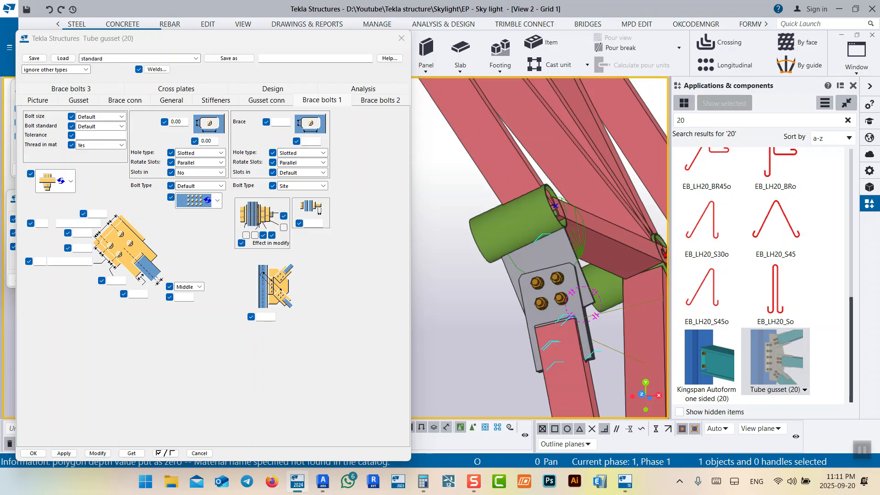
pyautogui.click(121, 116)
pyautogui.click(101, 146)
pyautogui.click(122, 126)
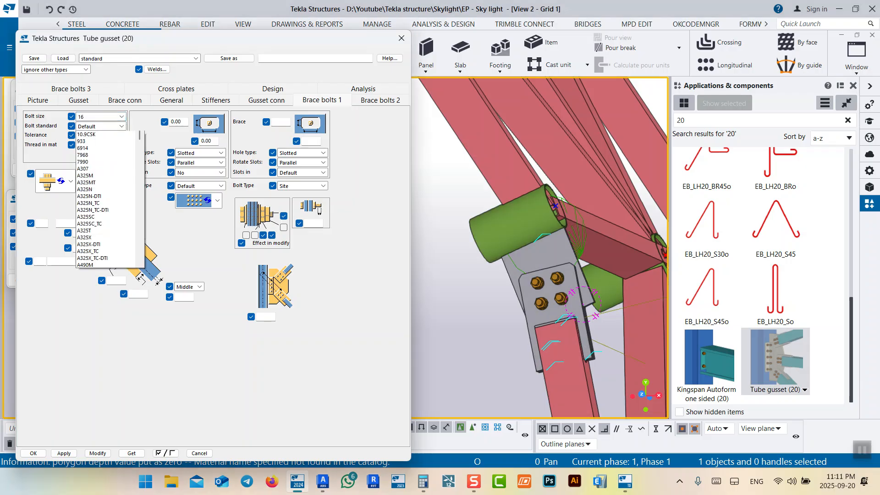
pyautogui.click(122, 126)
pyautogui.click(100, 135)
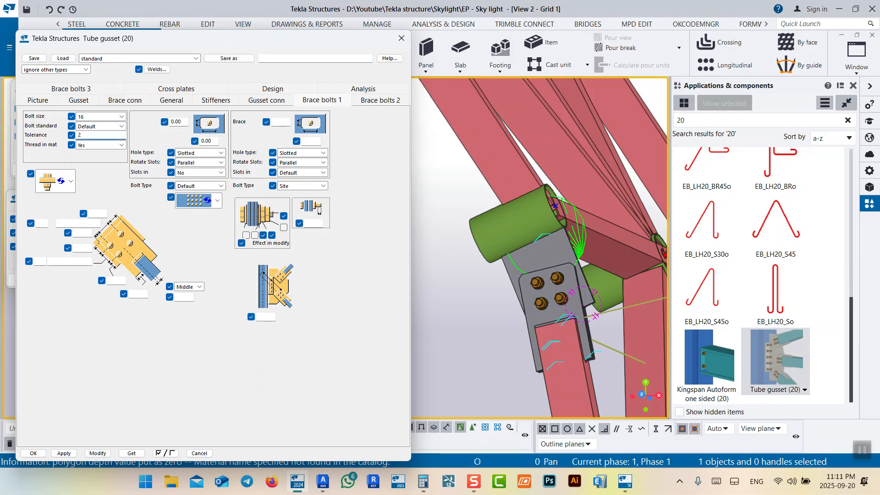
pyautogui.click(97, 453)
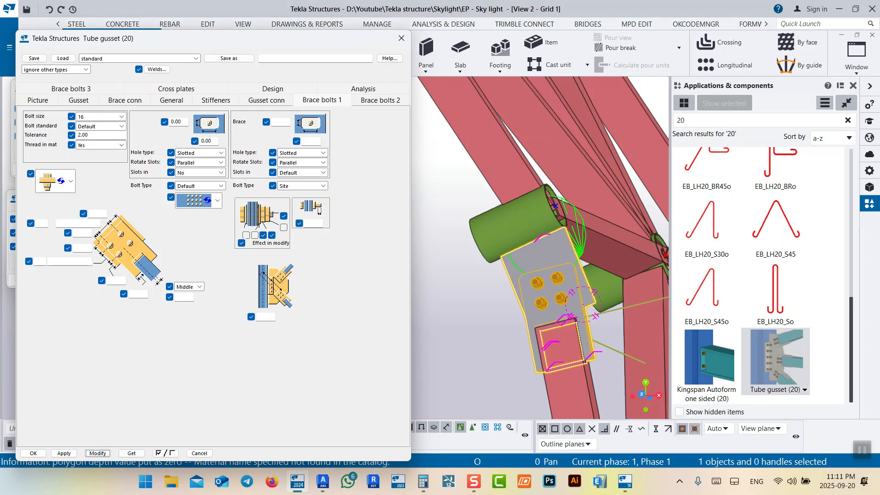
# Set both brace bolt edge distances to 40 and the number of bolts along the brace to 1, applying the changes to the connection
pyautogui.click(82, 248)
pyautogui.write('40')
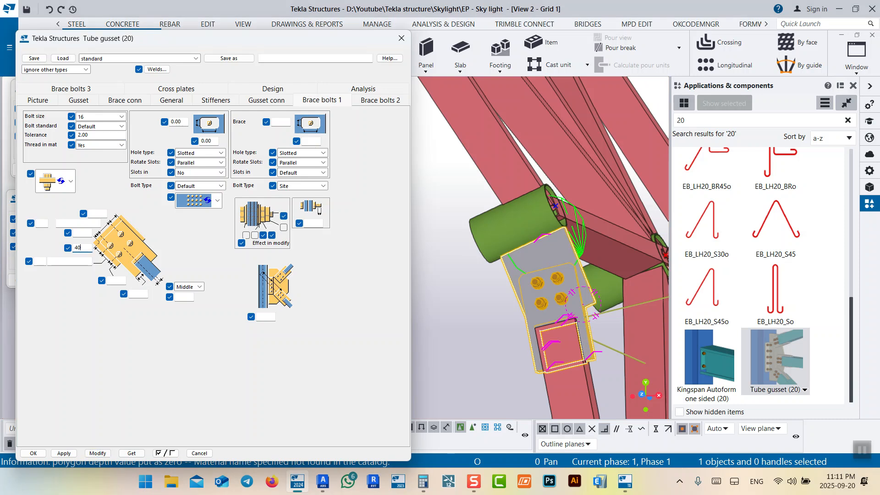
pyautogui.click(116, 281)
pyautogui.write('40')
pyautogui.click(40, 261)
pyautogui.write('1')
pyautogui.click(97, 453)
pyautogui.moveTo(543, 264); pyautogui.dragTo(544, 256, button='middle')
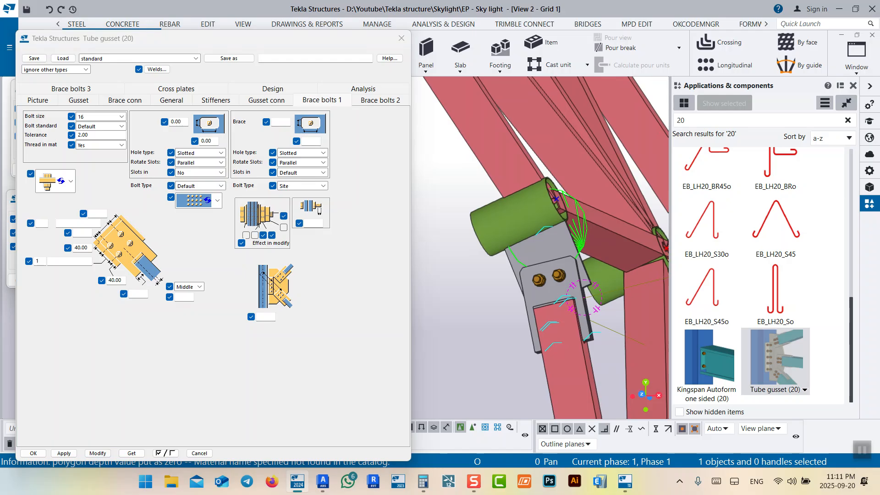
# Set the distance from the main part to the brace connection to 30 and apply it to the tube gusset connection
pyautogui.click(38, 100)
pyautogui.click(160, 283)
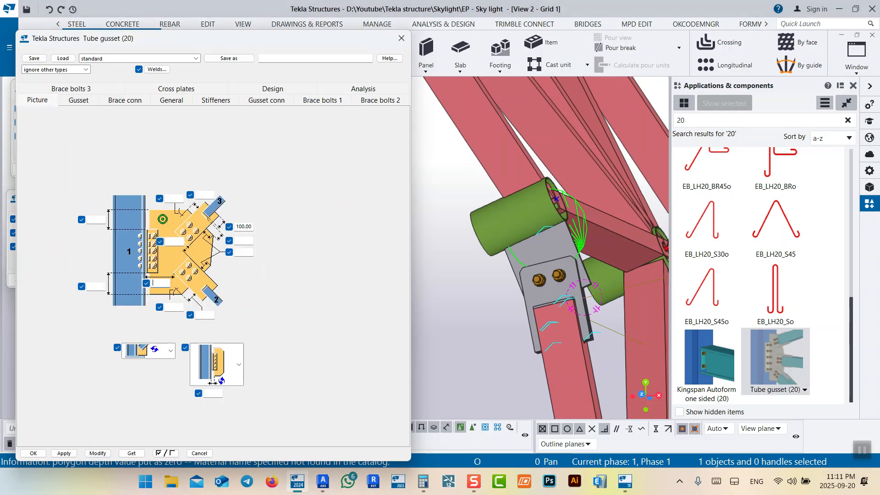
pyautogui.write('30')
pyautogui.click(97, 453)
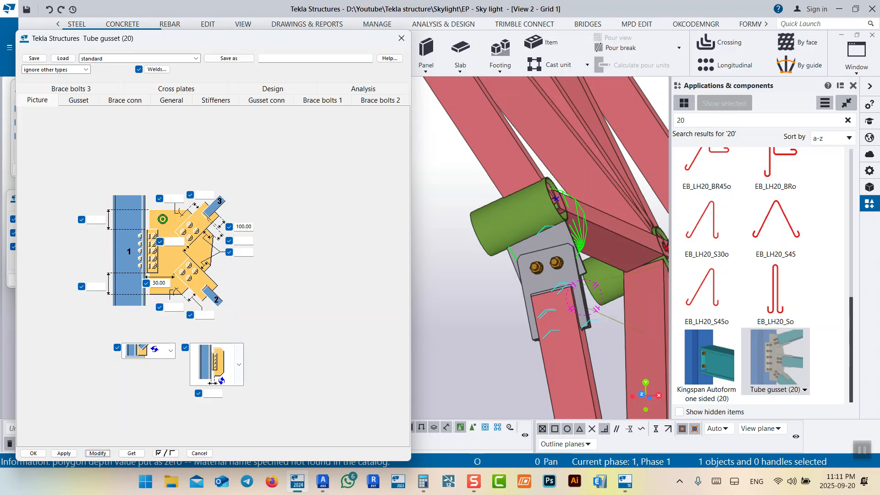
# Set the distance from the main part to the brace connection to 20 and apply it to the tube gusset connection
pyautogui.doubleClick(159, 283)
pyautogui.write('20')
pyautogui.click(97, 453)
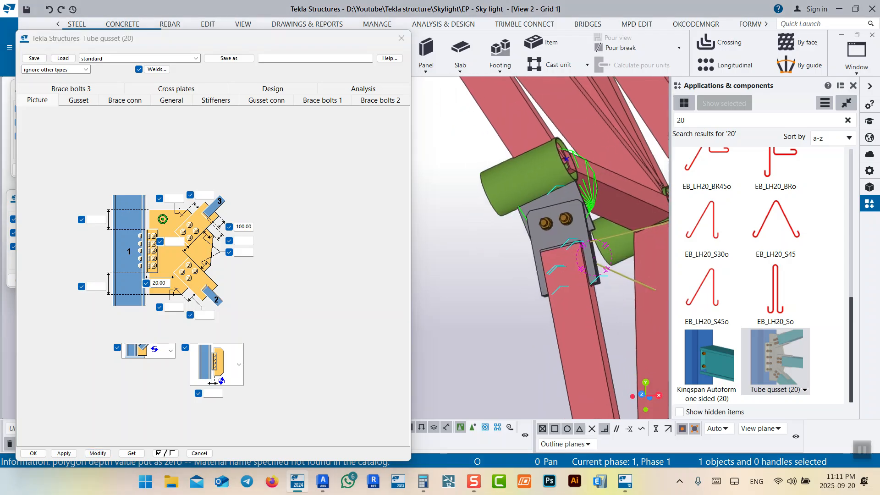
# Examine the modified pipe joint up close and review the gusset, brace connection, general, stiffener and gusset bolt settings
pyautogui.scroll(-6, 545, 229)
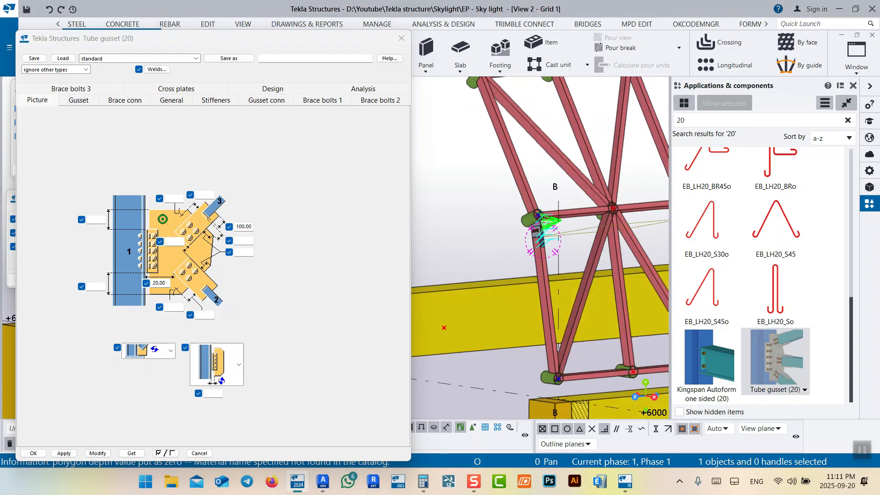
pyautogui.scroll(3, 632, 201)
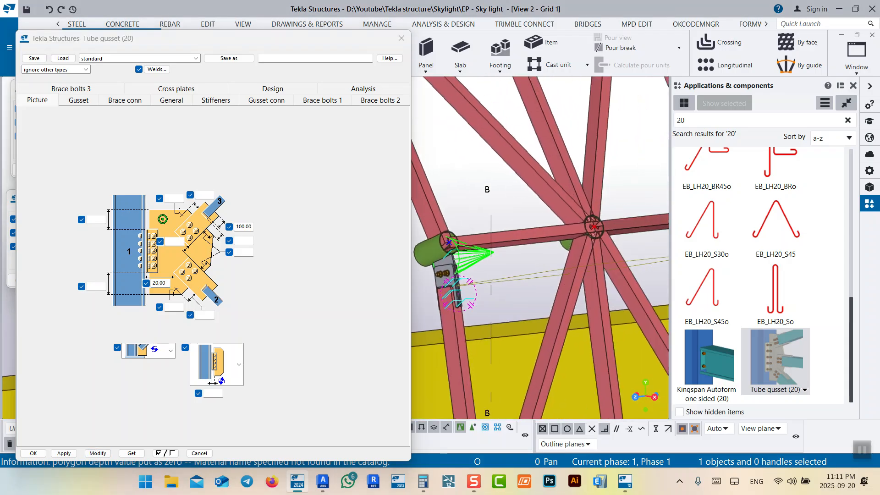
pyautogui.moveTo(591, 269); pyautogui.dragTo(625, 267, button='middle')
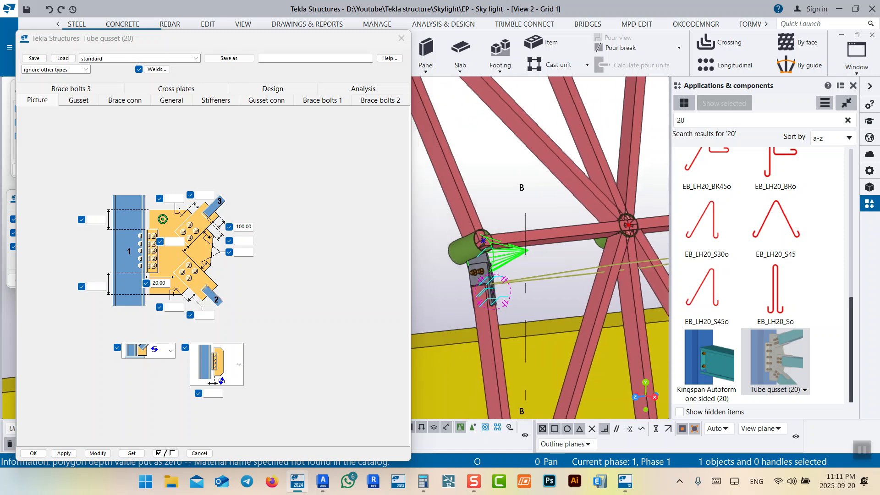
pyautogui.scroll(4, 480, 271)
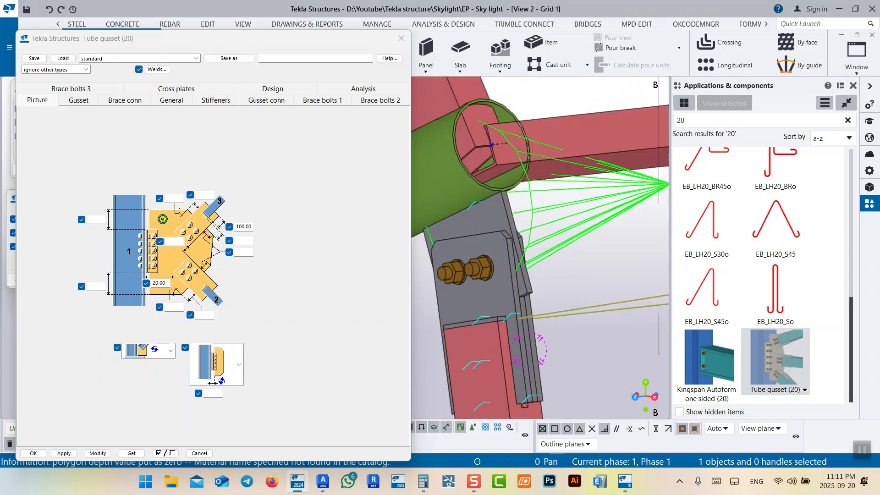
pyautogui.scroll(-4, 569, 232)
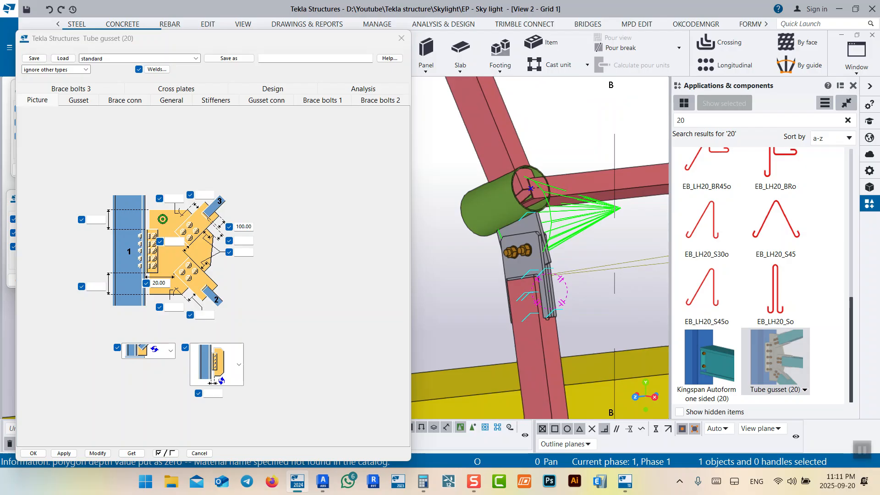
pyautogui.click(78, 100)
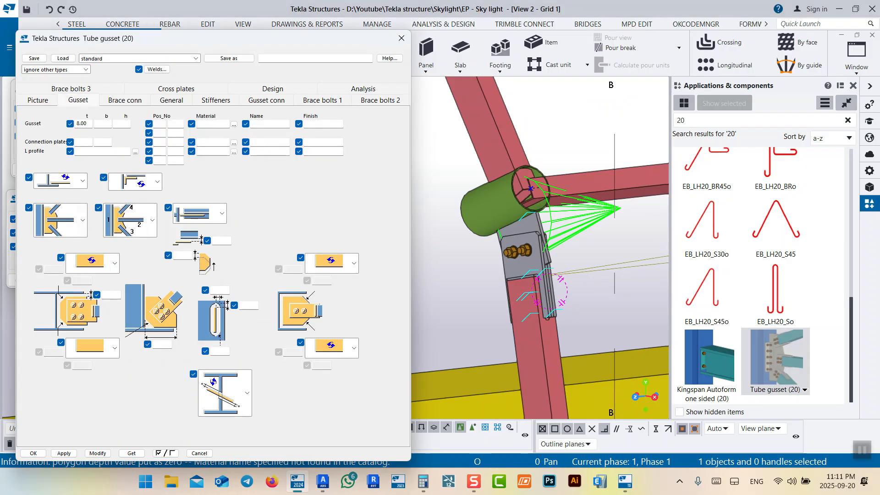
pyautogui.click(124, 100)
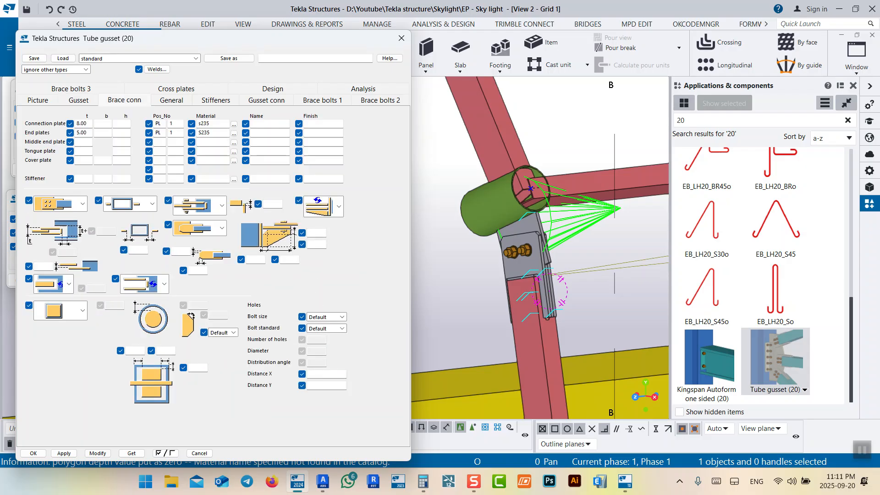
pyautogui.click(171, 100)
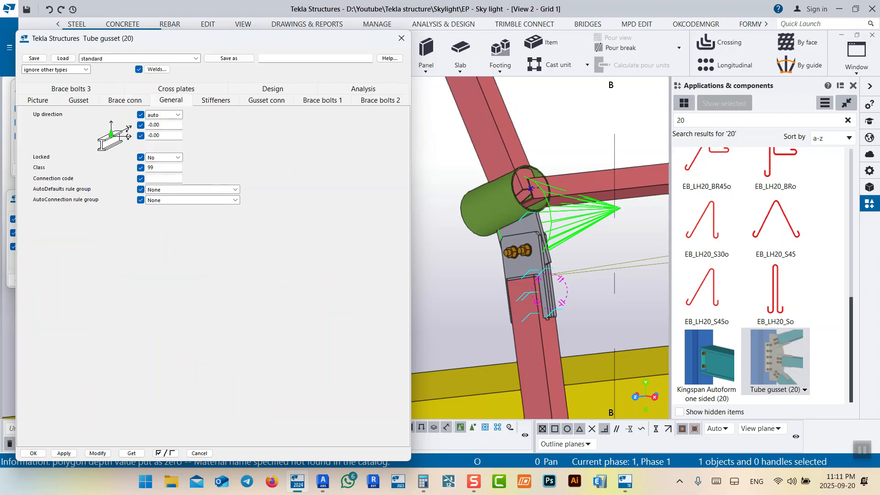
pyautogui.click(216, 100)
pyautogui.click(266, 100)
pyautogui.scroll(5, 563, 304)
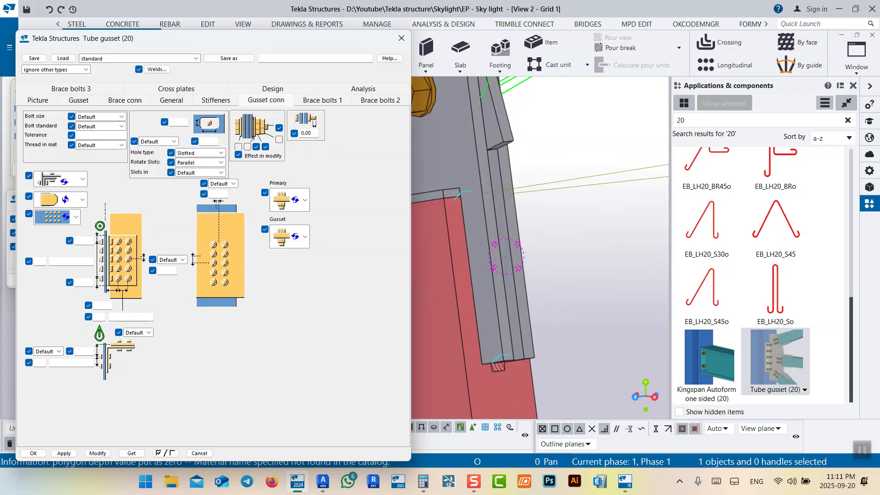
pyautogui.moveTo(531, 284); pyautogui.dragTo(594, 295, button='middle')
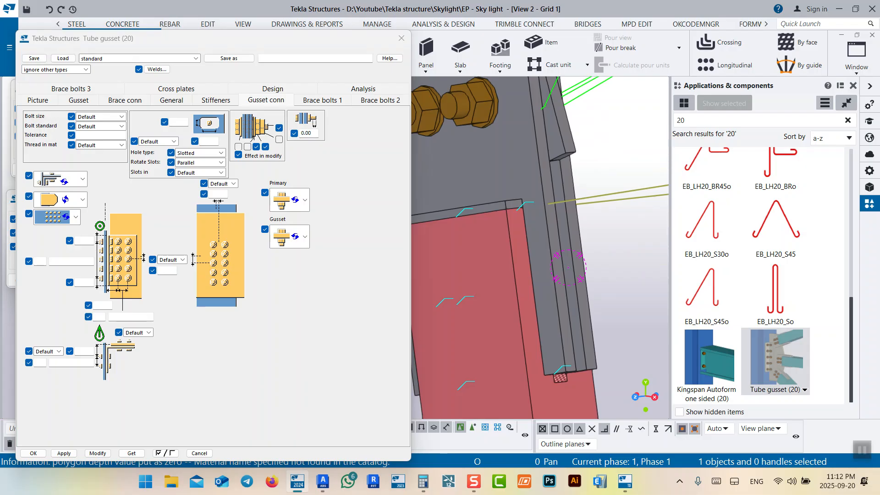
# Close the connection settings and connect the horizontal member to the pipe with the Tube gusset (20) connection
pyautogui.scroll(-10, 568, 267)
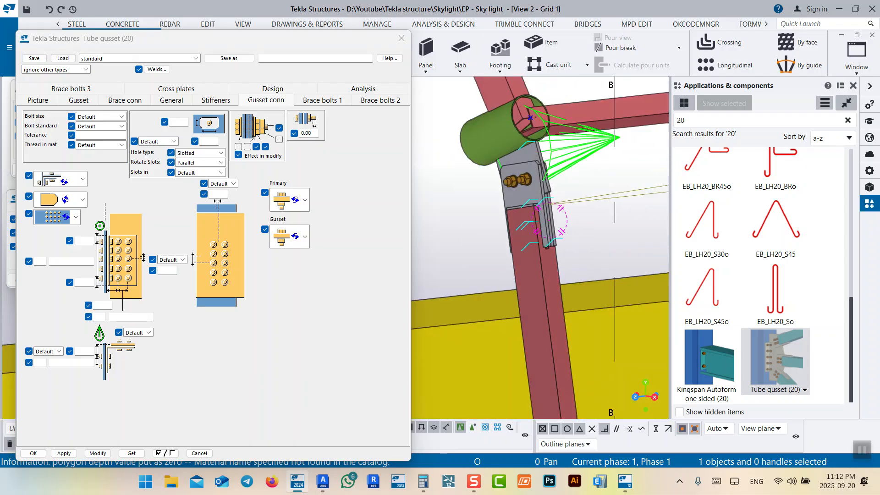
pyautogui.scroll(10, 546, 217)
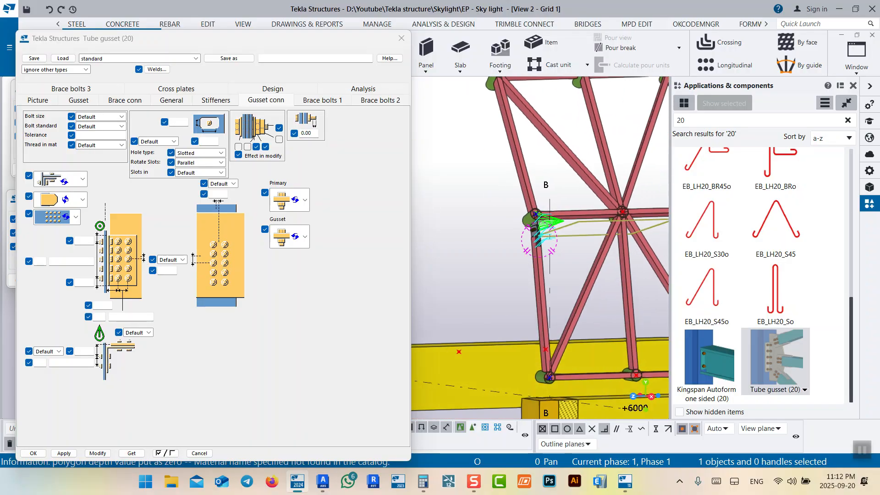
pyautogui.click(401, 38)
pyautogui.press('Return')
pyautogui.moveTo(538, 202); pyautogui.dragTo(486, 218, button='middle')
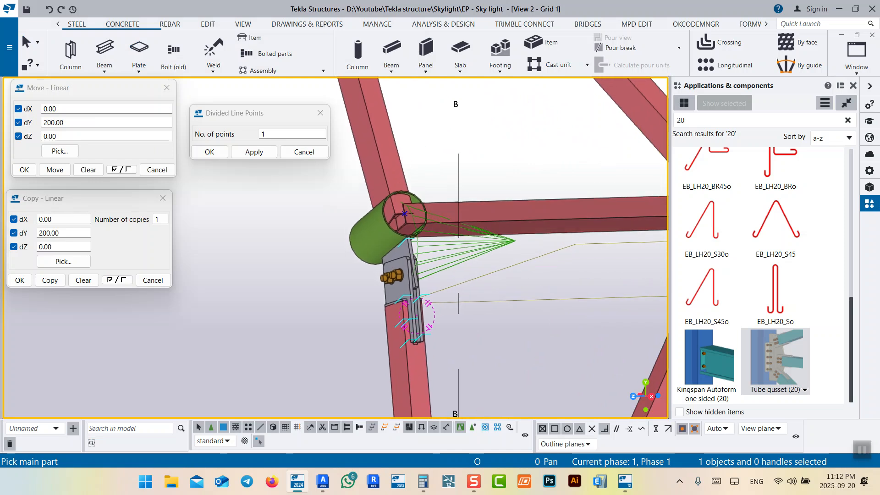
pyautogui.scroll(3, 385, 234)
pyautogui.click(385, 234)
pyautogui.click(495, 197)
pyautogui.middleClick(495, 197)
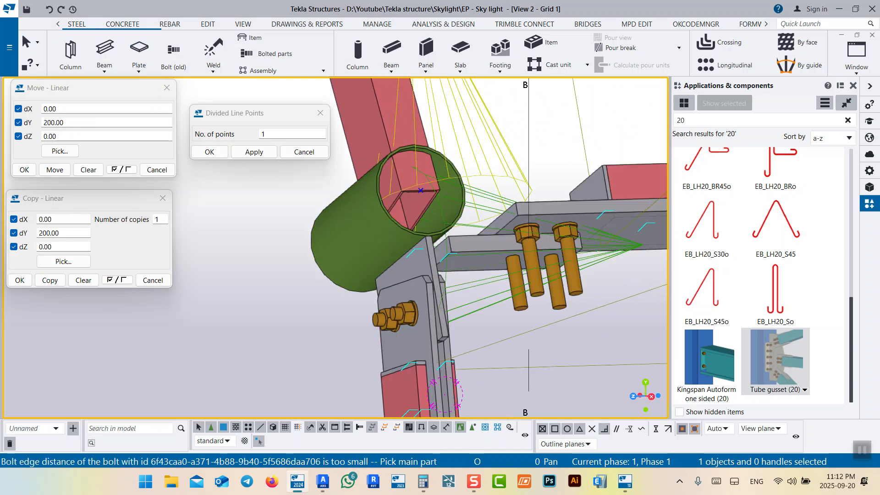
# Connect the upper arch member to the same pipe with the Tube gusset (20) connection and end the command
pyautogui.click(362, 220)
pyautogui.click(387, 122)
pyautogui.moveTo(387, 121); pyautogui.dragTo(479, 191, button='middle')
pyautogui.middleClick(479, 190)
pyautogui.rightClick(390, 193)
pyautogui.click(422, 200)
# Apply the lower member's tube gusset settings to the two new connections on the upper and horizontal members
pyautogui.scroll(-3, 431, 172)
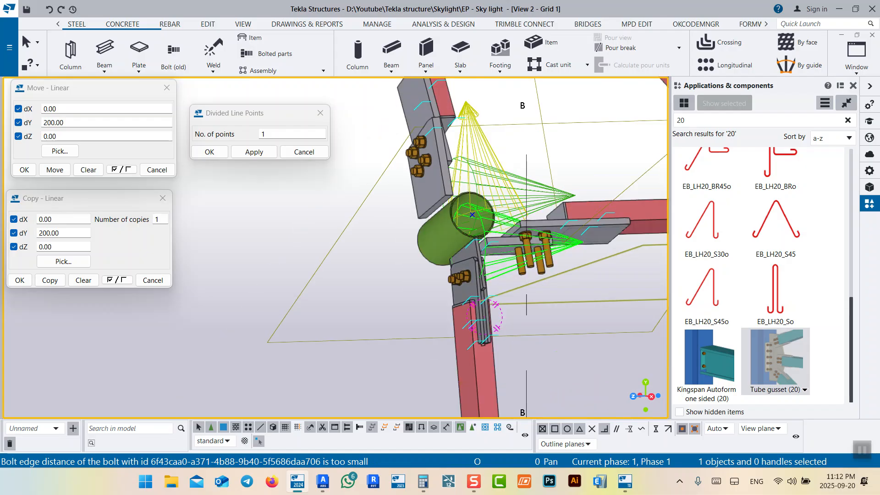
pyautogui.doubleClick(468, 280)
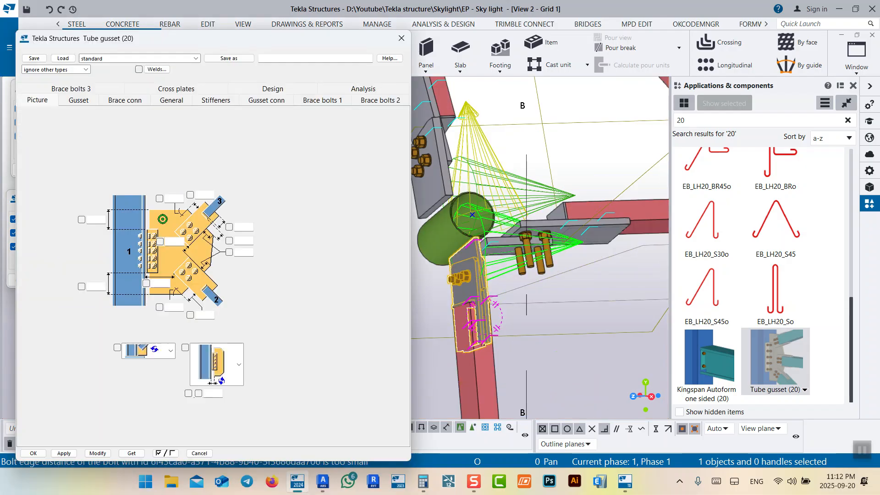
pyautogui.moveTo(528, 233); pyautogui.dragTo(564, 257, button='middle')
pyautogui.click(567, 262)
pyautogui.keyDown('ctrl'); pyautogui.click(469, 174); pyautogui.keyUp('ctrl')
pyautogui.scroll(-3, 556, 170)
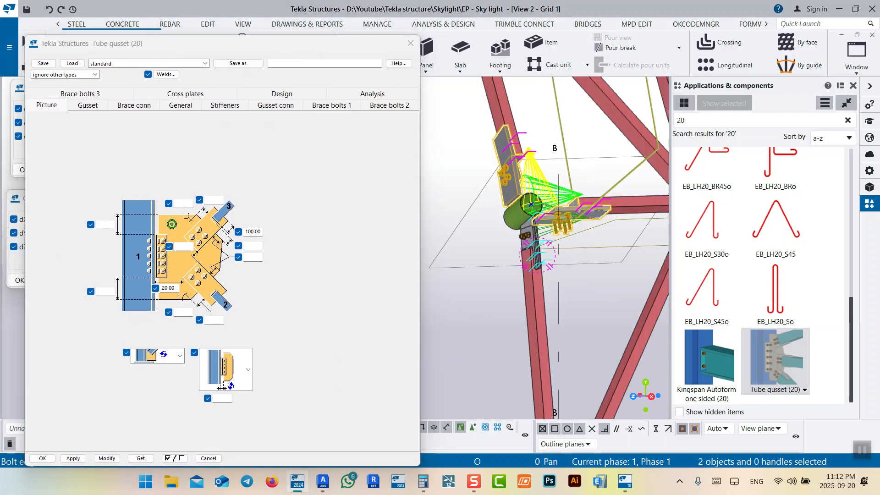
pyautogui.moveTo(177, 45); pyautogui.dragTo(179, 19)
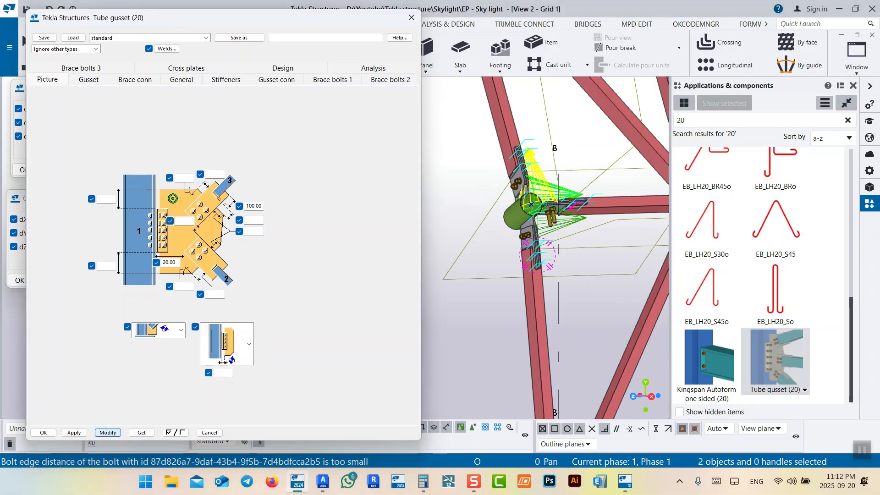
pyautogui.click(43, 433)
# Redraw the view and examine the three modified gusset connections around the pipe from several angles
pyautogui.rightClick(448, 186)
pyautogui.click(487, 251)
pyautogui.keyDown('ctrl'); pyautogui.moveTo(537, 162); pyautogui.dragTo(426, 270, button='middle'); pyautogui.keyUp('ctrl')
pyautogui.scroll(5, 545, 204)
pyautogui.scroll(-5, 431, 285)
pyautogui.scroll(5, 468, 292)
pyautogui.keyDown('ctrl'); pyautogui.moveTo(389, 293); pyautogui.dragTo(500, 261, button='middle'); pyautogui.keyUp('ctrl')
pyautogui.scroll(-5, 455, 281)
pyautogui.keyDown('ctrl'); pyautogui.moveTo(389, 270); pyautogui.dragTo(366, 311, button='middle'); pyautogui.keyUp('ctrl')
pyautogui.scroll(3, 475, 249)
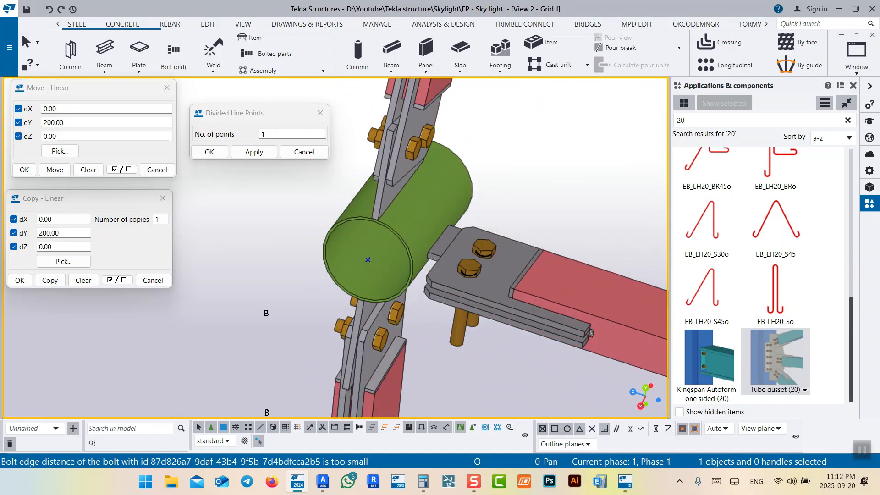
pyautogui.scroll(-3, 431, 248)
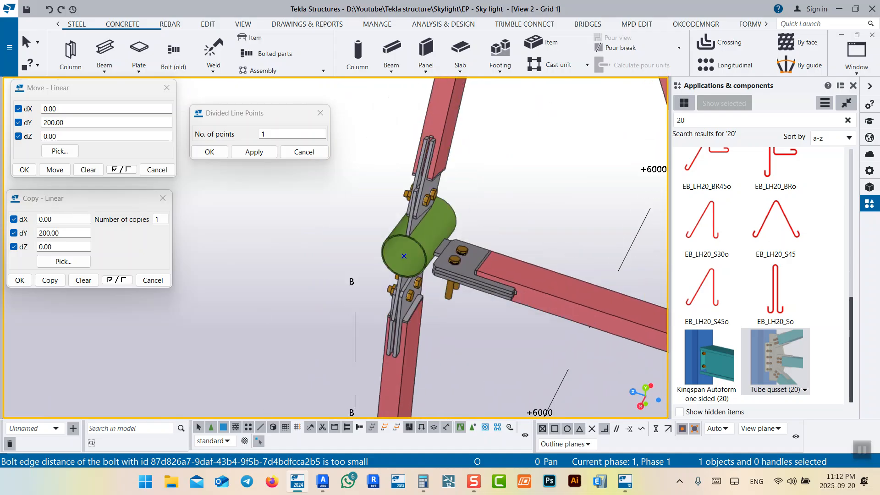
# Set the length of the pipe at the connected joint to 250
pyautogui.click(426, 240)
pyautogui.scroll(-6, 444, 251)
pyautogui.keyDown('ctrl'); pyautogui.moveTo(408, 255); pyautogui.dragTo(440, 276, button='middle'); pyautogui.keyUp('ctrl')
pyautogui.scroll(5, 439, 276)
pyautogui.moveTo(375, 182); pyautogui.dragTo(389, 277, button='middle')
pyautogui.press('Tab')
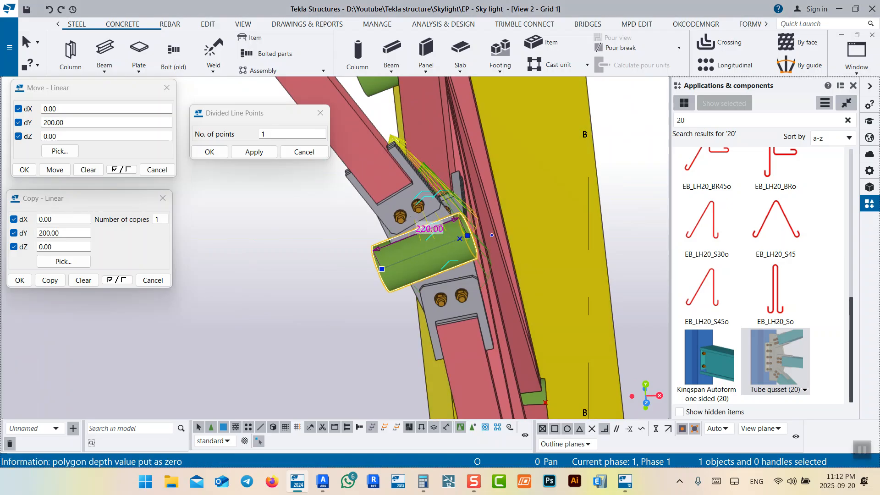
pyautogui.keyDown('ctrl'); pyautogui.moveTo(462, 255); pyautogui.dragTo(521, 290, button='middle'); pyautogui.keyUp('ctrl')
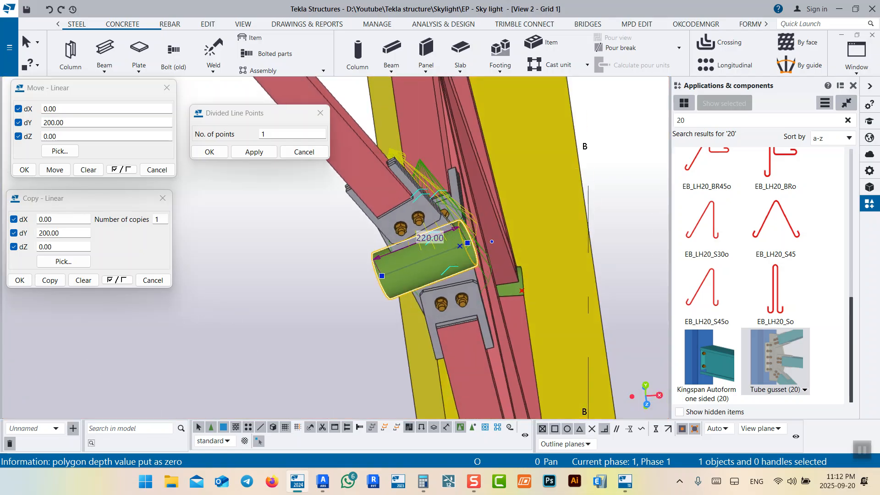
pyautogui.click(430, 237)
pyautogui.write('250')
pyautogui.press('Return')
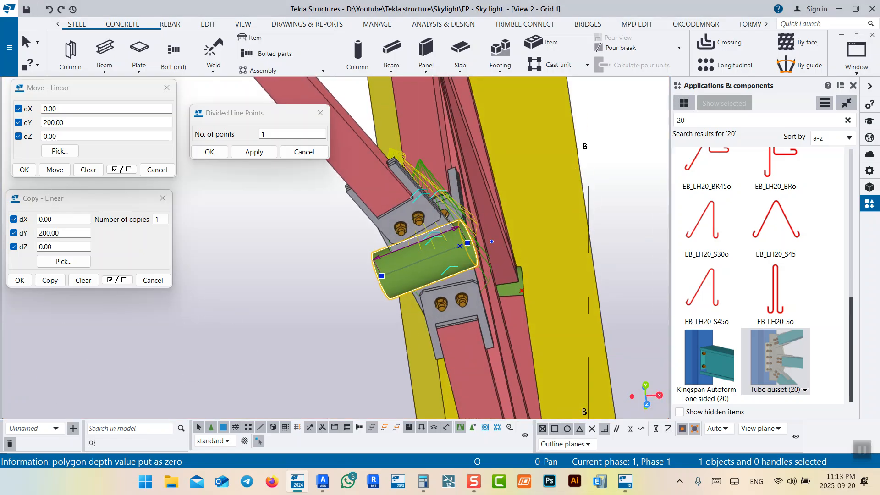
# Set the length of the pipe at the connected joint to 230
pyautogui.keyDown('ctrl'); pyautogui.moveTo(429, 237); pyautogui.dragTo(250, 228, button='middle'); pyautogui.keyUp('ctrl')
pyautogui.scroll(8, 517, 252)
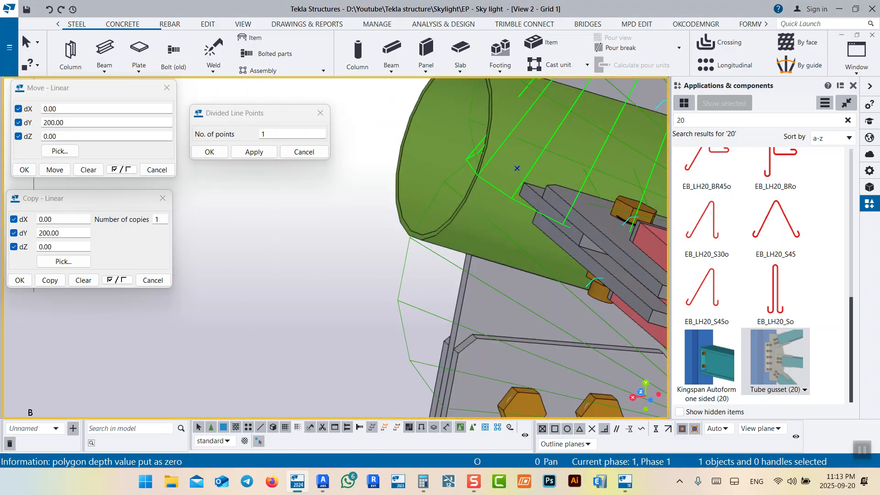
pyautogui.keyDown('ctrl'); pyautogui.moveTo(495, 206); pyautogui.dragTo(481, 243, button='middle'); pyautogui.keyUp('ctrl')
pyautogui.scroll(-4, 483, 245)
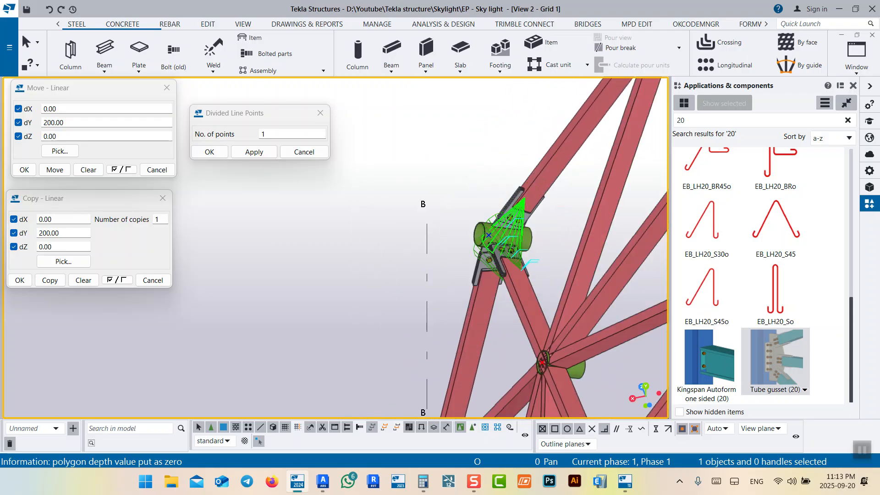
pyautogui.scroll(7, 484, 245)
pyautogui.click(526, 211)
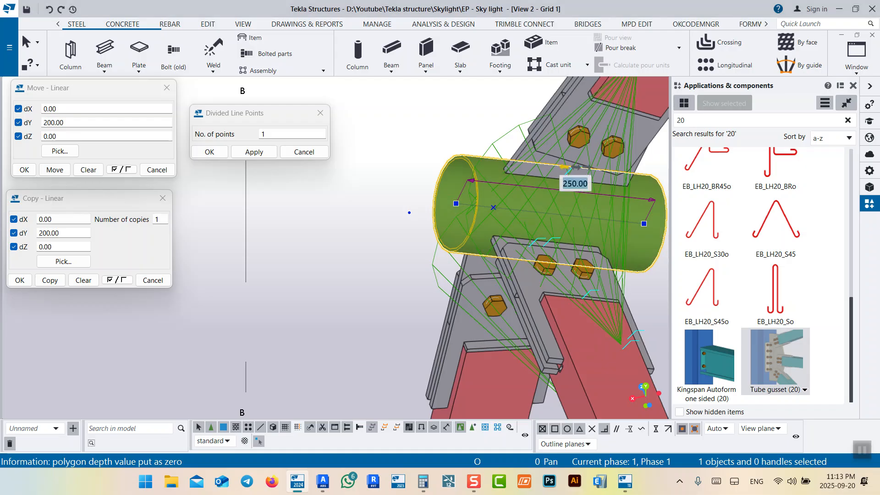
pyautogui.press('Return')
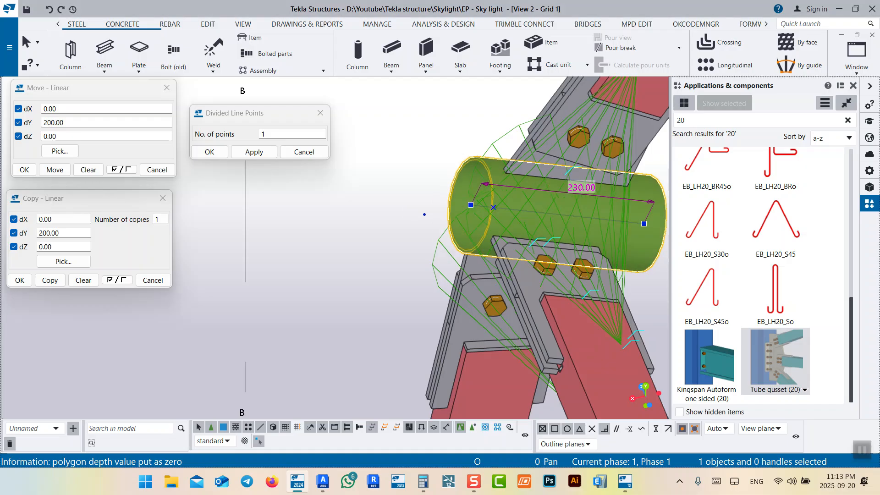
pyautogui.click(424, 232)
pyautogui.scroll(-5, 451, 235)
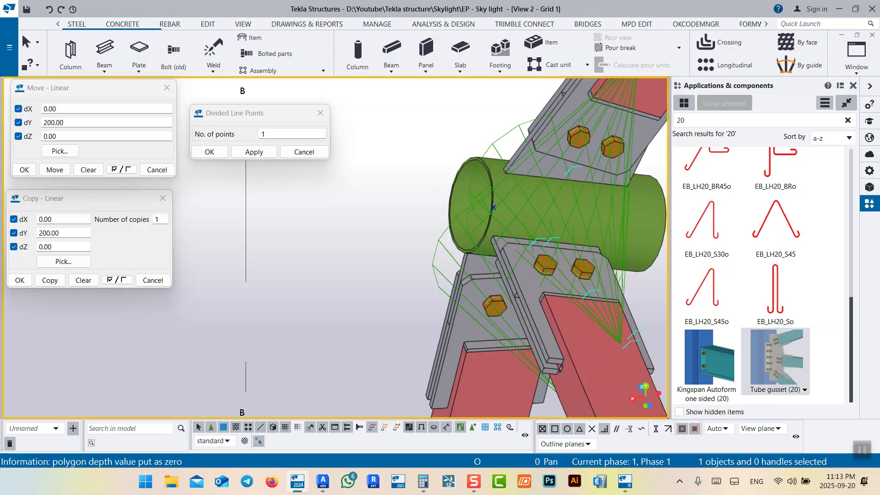
# Examine how the gusset plates and bolts fit along the resized pipe from several angles
pyautogui.click(499, 201)
pyautogui.keyDown('ctrl'); pyautogui.moveTo(499, 201); pyautogui.dragTo(541, 183, button='middle'); pyautogui.keyUp('ctrl')
pyautogui.keyDown('ctrl'); pyautogui.moveTo(508, 219); pyautogui.dragTo(453, 200, button='middle'); pyautogui.keyUp('ctrl')
pyautogui.scroll(3, 454, 199)
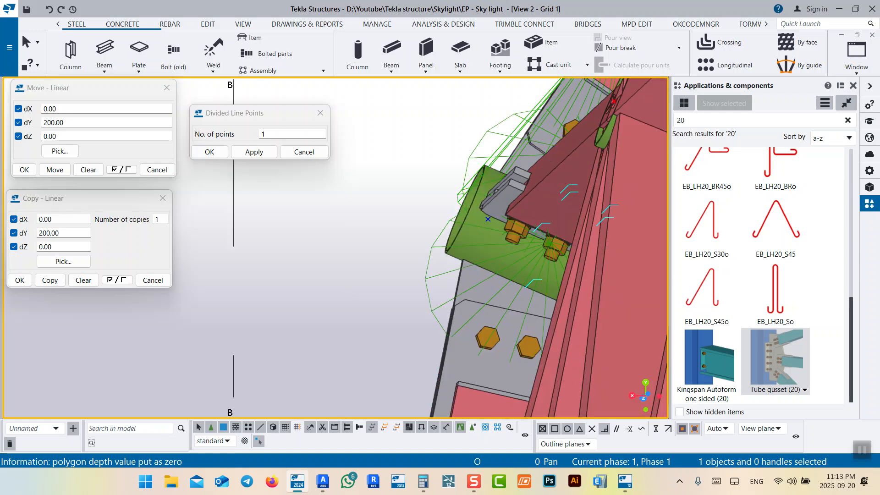
pyautogui.scroll(-3, 522, 214)
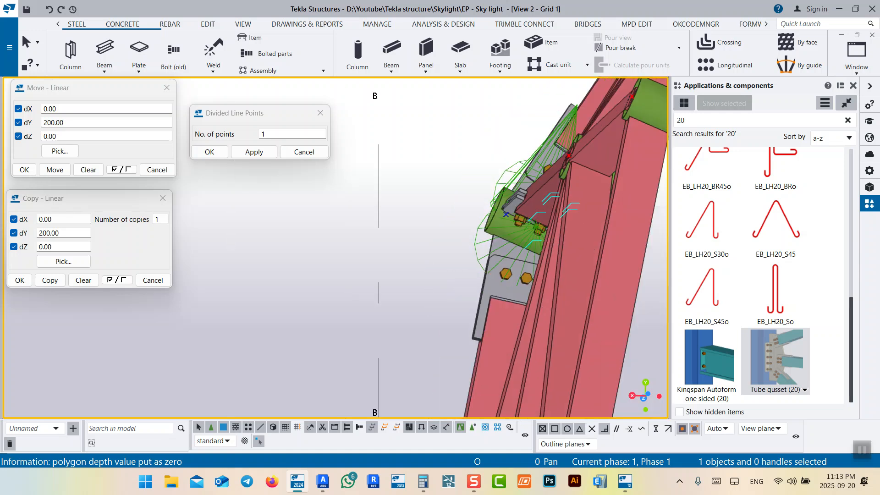
pyautogui.moveTo(515, 239); pyautogui.dragTo(492, 182, button='middle')
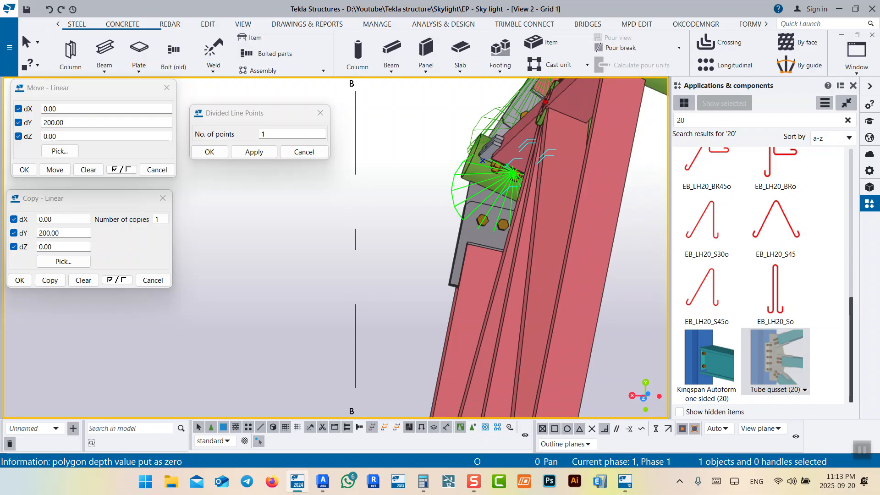
pyautogui.keyDown('ctrl'); pyautogui.moveTo(458, 215); pyautogui.dragTo(437, 196, button='middle'); pyautogui.keyUp('ctrl')
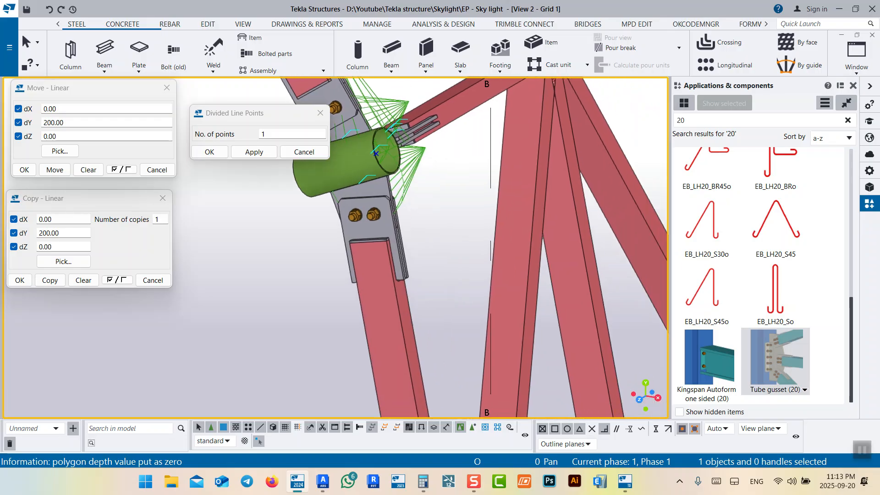
pyautogui.moveTo(412, 172); pyautogui.dragTo(461, 215, button='middle')
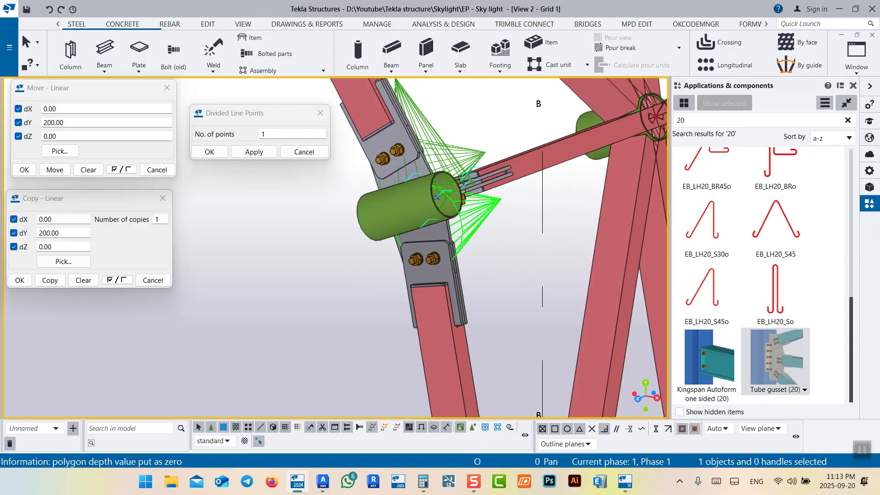
# Review the lower member's tube gusset settings and apply the first brace's bolt settings to that connection
pyautogui.doubleClick(429, 224)
pyautogui.moveTo(429, 223); pyautogui.dragTo(529, 132, button='middle')
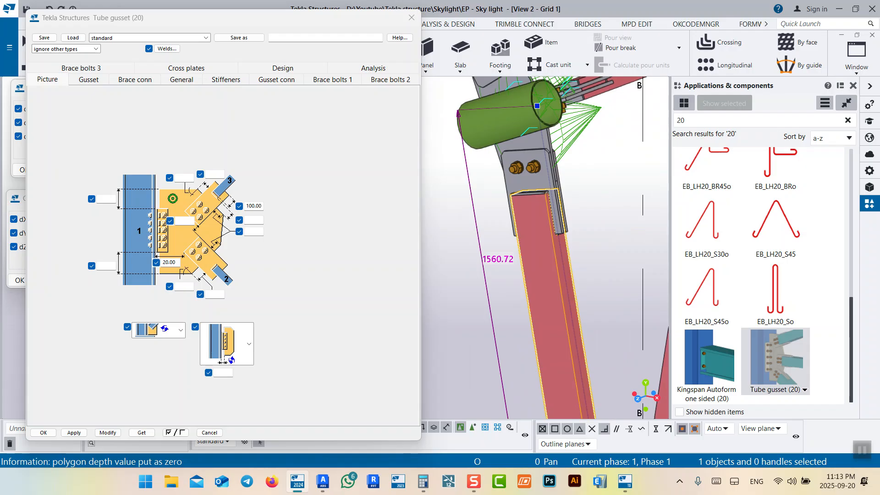
pyautogui.click(538, 245)
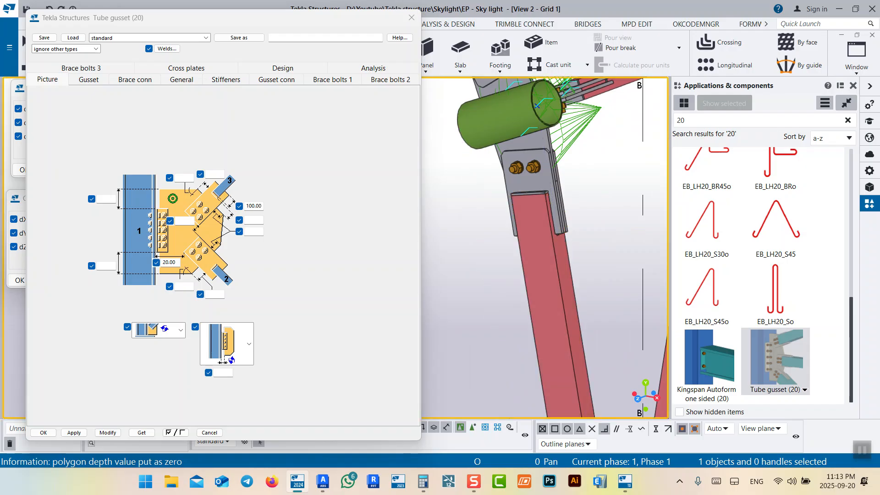
pyautogui.click(88, 80)
pyautogui.click(48, 80)
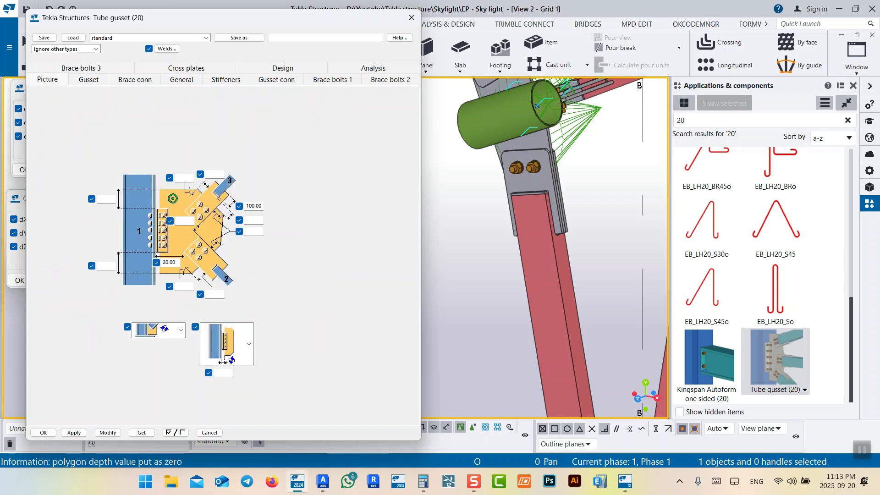
pyautogui.click(332, 80)
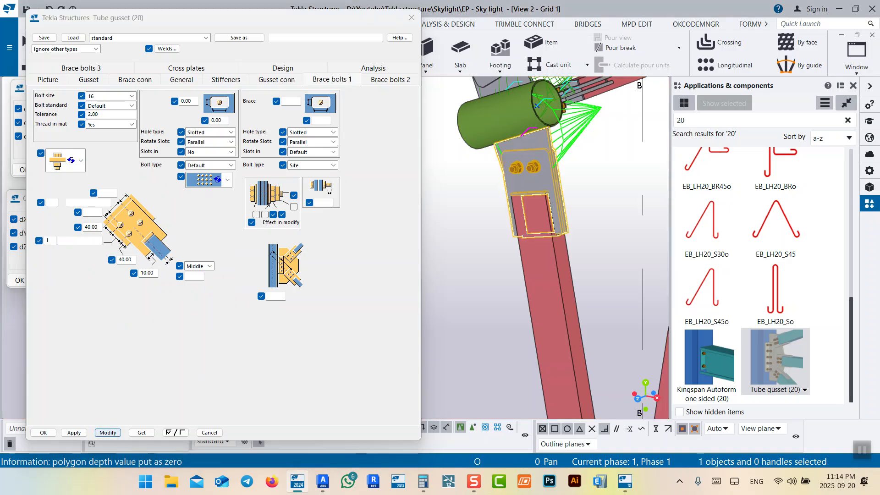
pyautogui.click(107, 433)
pyautogui.scroll(4, 555, 208)
pyautogui.moveTo(552, 209); pyautogui.dragTo(547, 314, button='middle')
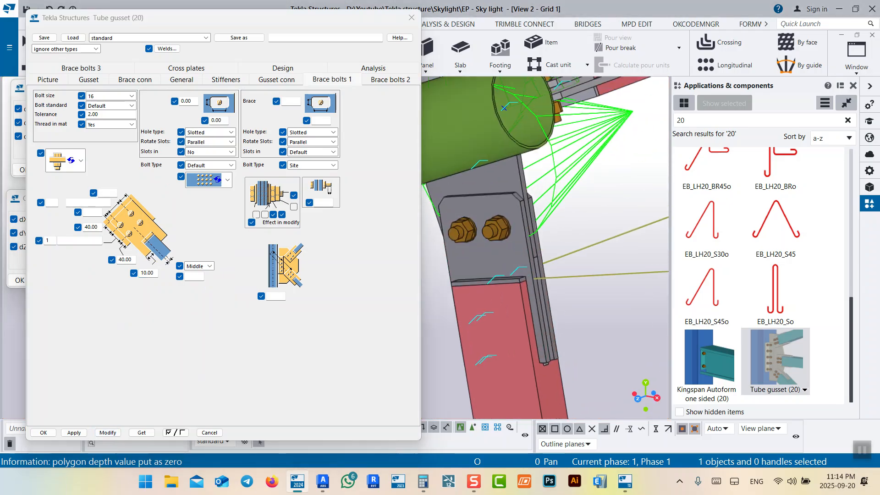
# Apply the same brace bolt settings to the tube gusset connections of the upper and horizontal members
pyautogui.scroll(-3, 546, 248)
pyautogui.click(595, 135)
pyautogui.click(567, 200)
pyautogui.keyDown('ctrl'); pyautogui.click(490, 176); pyautogui.keyUp('ctrl')
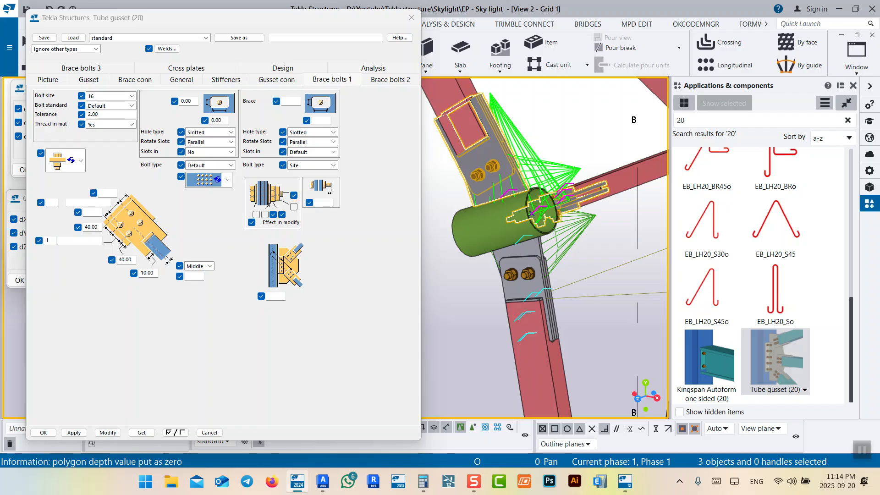
pyautogui.click(108, 433)
# Examine the updated gusset plates and bolts at the pipe joint up close and from a distance
pyautogui.keyDown('ctrl'); pyautogui.moveTo(573, 243); pyautogui.dragTo(479, 213, button='middle'); pyautogui.keyUp('ctrl')
pyautogui.moveTo(561, 215)
pyautogui.keyDown('ctrl'); pyautogui.mouseDown(button='middle')
pyautogui.moveTo(552, 225)
pyautogui.moveTo(495, 201)
pyautogui.moveTo(549, 229)
pyautogui.moveTo(632, 229)
pyautogui.moveTo(549, 217)
pyautogui.mouseUp(button='middle'); pyautogui.keyUp('ctrl')
pyautogui.click(554, 225)
pyautogui.scroll(5, 554, 223)
pyautogui.scroll(-5, 605, 160)
pyautogui.scroll(-7, 582, 220)
pyautogui.scroll(5, 550, 219)
pyautogui.scroll(-3, 568, 247)
pyautogui.keyDown('ctrl'); pyautogui.moveTo(568, 247); pyautogui.dragTo(591, 252, button='middle'); pyautogui.keyUp('ctrl')
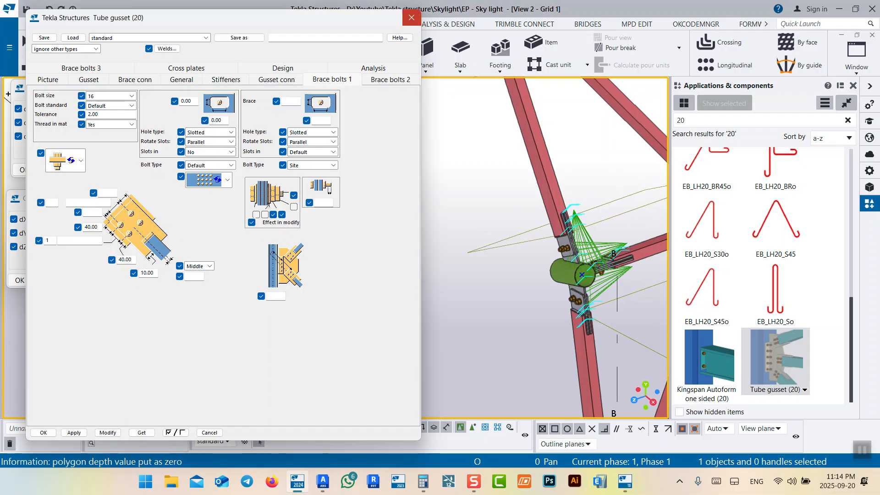
# Close the tube gusset settings, redraw the view without temporary graphics and inspect the finished joint
pyautogui.click(411, 18)
pyautogui.scroll(-5, 481, 293)
pyautogui.scroll(6, 458, 275)
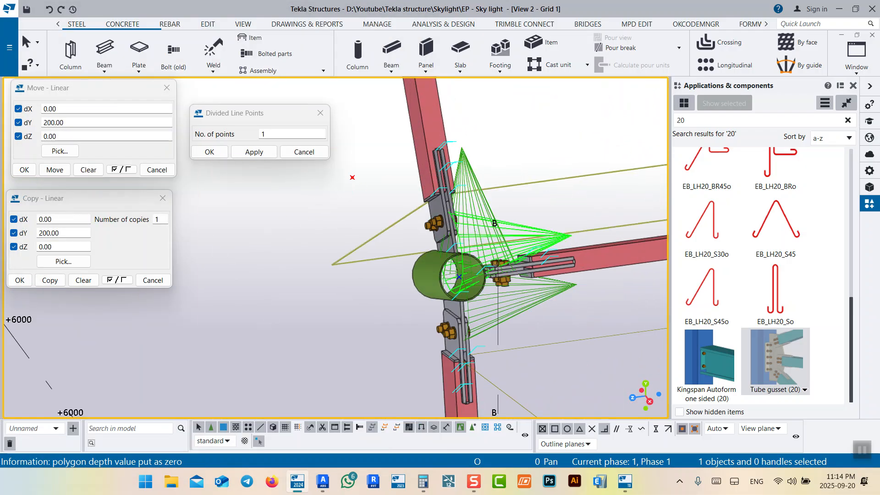
pyautogui.rightClick(551, 122)
pyautogui.click(564, 187)
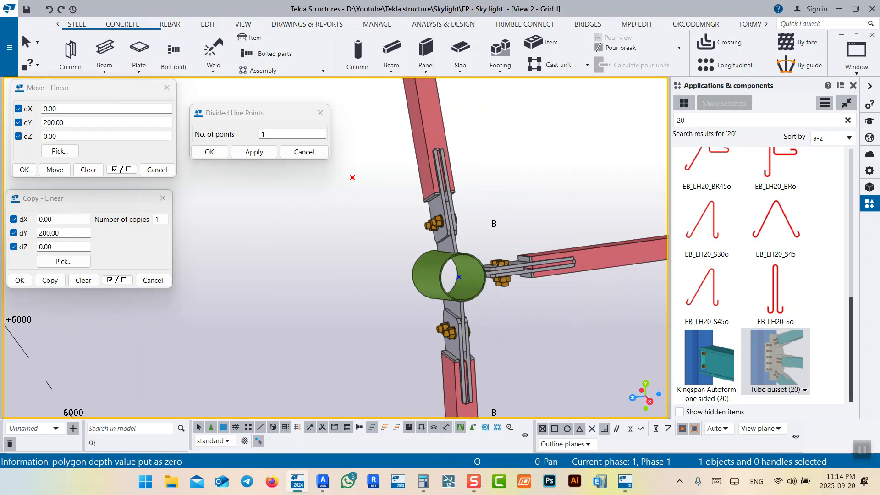
pyautogui.scroll(-5, 450, 249)
pyautogui.keyDown('ctrl'); pyautogui.moveTo(451, 250); pyautogui.dragTo(362, 213, button='middle'); pyautogui.keyUp('ctrl')
pyautogui.scroll(6, 472, 253)
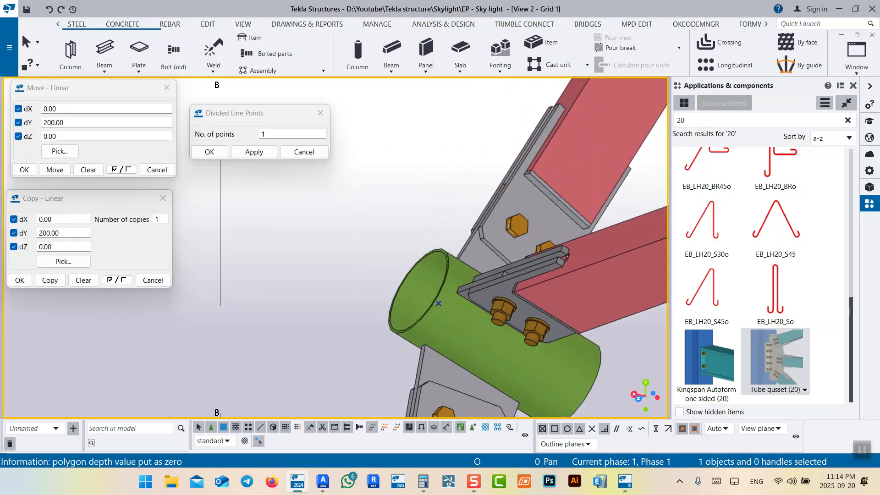
# Connect the far end of the horizontal member to the neighbouring central pipe with the Tube gusset (20) connection
pyautogui.scroll(-5, 437, 243)
pyautogui.keyDown('ctrl'); pyautogui.moveTo(437, 243); pyautogui.dragTo(532, 266, button='middle'); pyautogui.keyUp('ctrl')
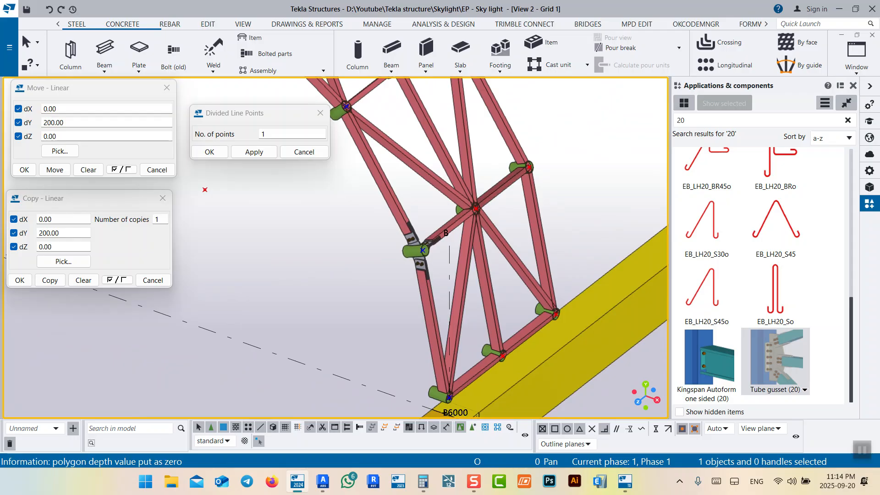
pyautogui.scroll(6, 469, 218)
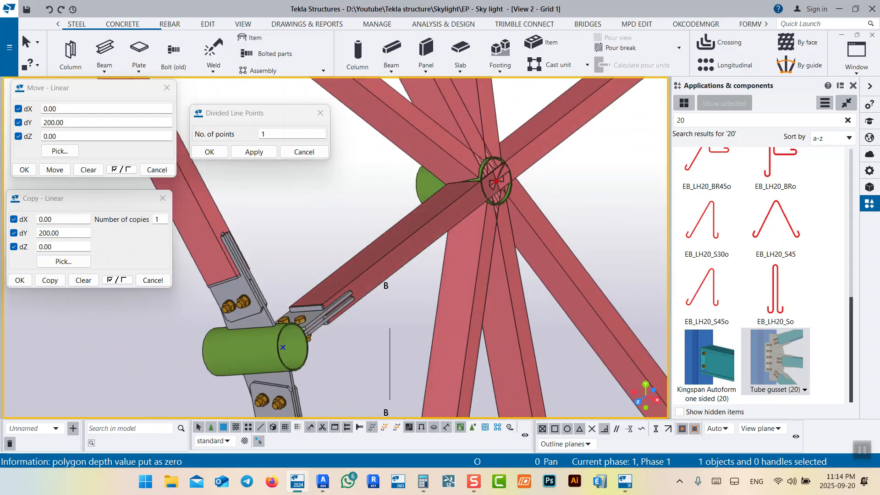
pyautogui.scroll(-3, 442, 242)
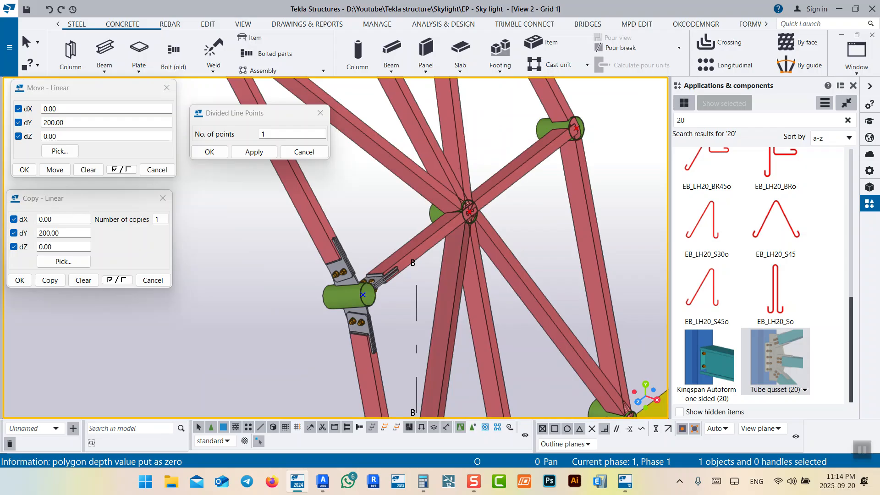
pyautogui.press('Return')
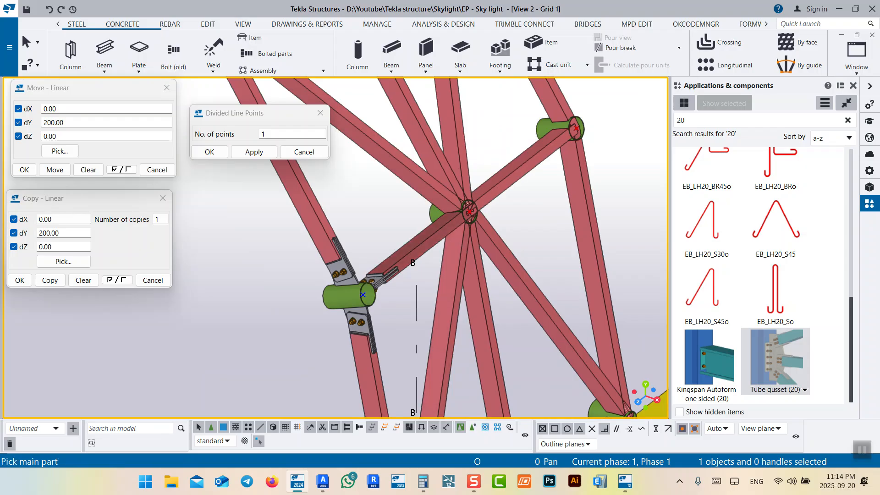
pyautogui.scroll(3, 447, 218)
pyautogui.click(424, 213)
pyautogui.click(427, 240)
pyautogui.middleClick(426, 241)
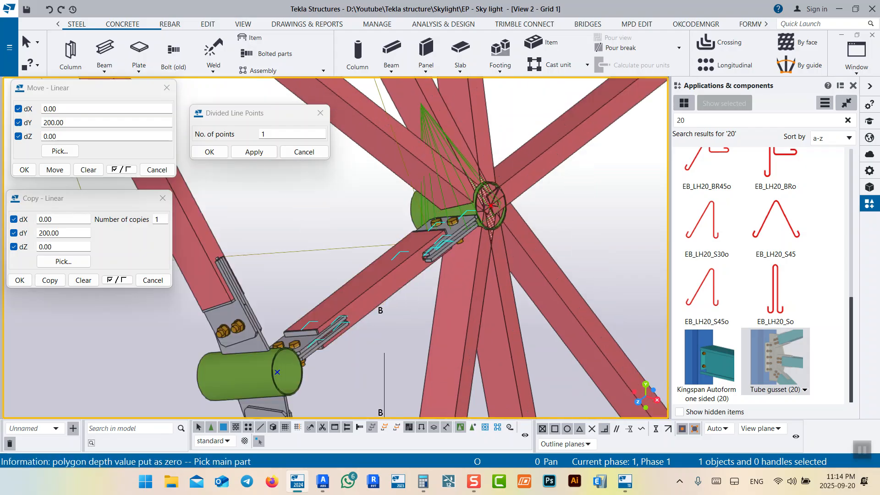
# Connect the lower member beneath the central pipe to that pipe with the Tube gusset (20) connection
pyautogui.click(422, 211)
pyautogui.click(474, 246)
pyautogui.middleClick(475, 245)
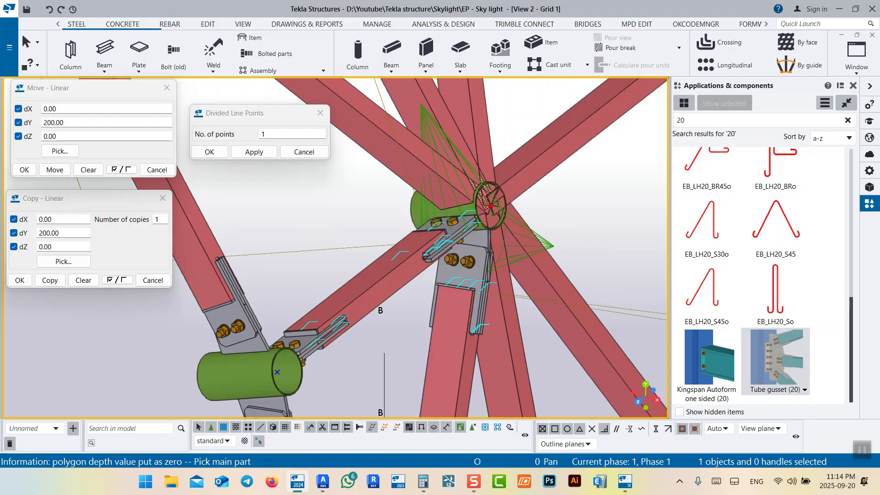
# Join the two remaining lower members to the central node tube with the Tube gusset (20) connection
pyautogui.scroll(3, 495, 228)
pyautogui.click(479, 227)
pyautogui.scroll(-3, 404, 186)
pyautogui.click(455, 285)
pyautogui.middleClick(454, 285)
pyautogui.click(451, 202)
pyautogui.click(481, 232)
pyautogui.middleClick(481, 232)
# Add Tube gusset (20) connections between the central node tube and its three upper members
pyautogui.click(450, 202)
pyautogui.moveTo(348, 129); pyautogui.dragTo(431, 220, button='middle')
pyautogui.click(431, 220)
pyautogui.middleClick(431, 220)
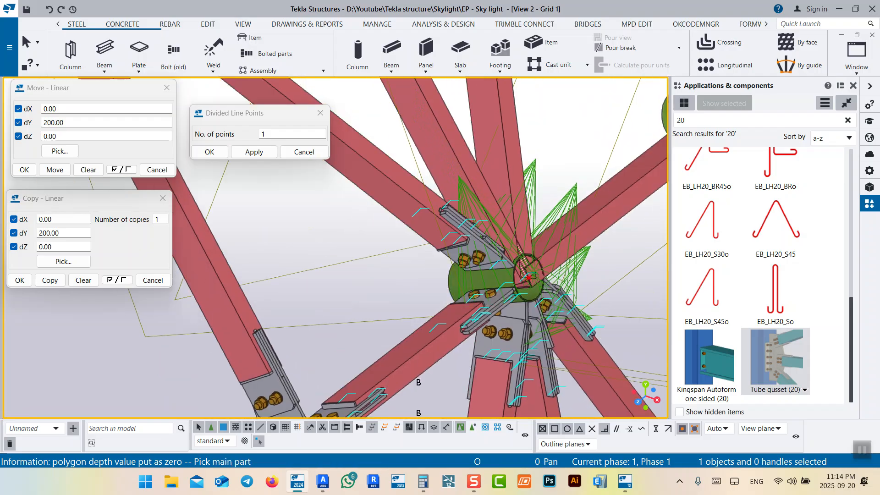
pyautogui.click(468, 276)
pyautogui.click(462, 188)
pyautogui.middleClick(463, 188)
pyautogui.click(467, 277)
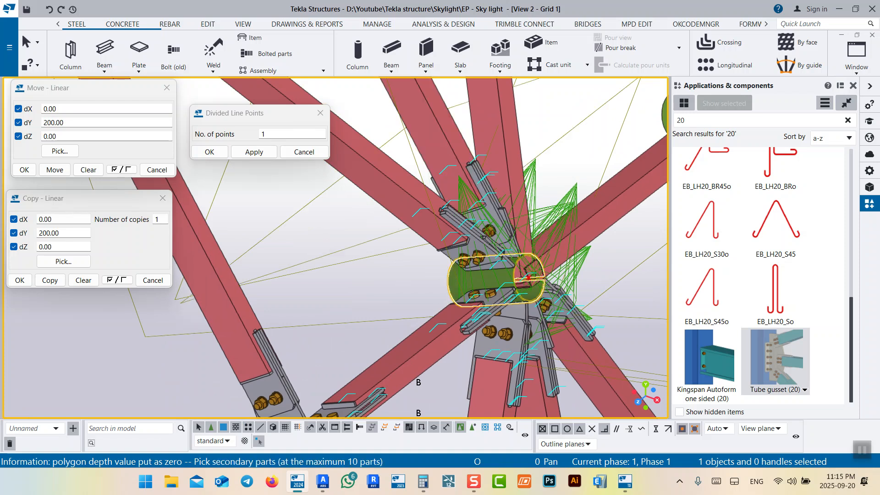
pyautogui.click(498, 169)
pyautogui.middleClick(497, 169)
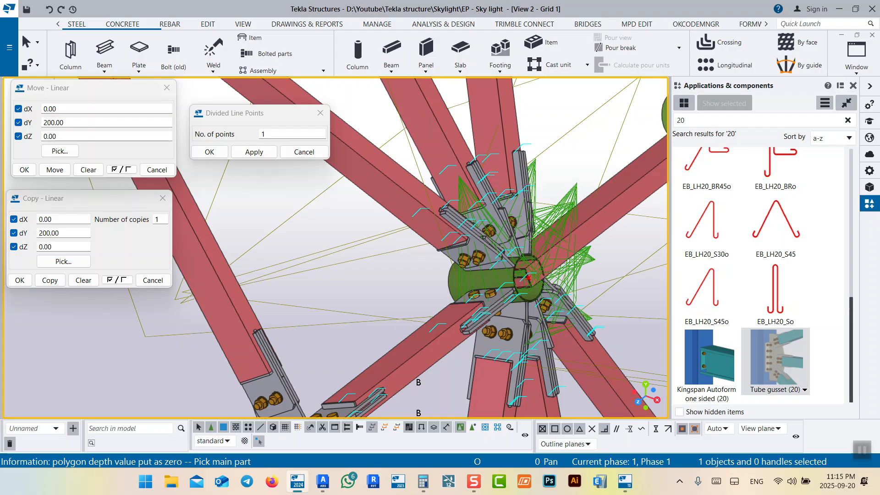
# Connect the outer horizontal member to the central node tube with Tube gusset (20) and end the command
pyautogui.click(479, 276)
pyautogui.click(590, 206)
pyautogui.middleClick(590, 207)
pyautogui.rightClick(568, 154)
pyautogui.click(591, 161)
# Redraw the view to clear the temporary connection graphics and view the central node along its tube axis
pyautogui.keyDown('ctrl'); pyautogui.moveTo(440, 220); pyautogui.dragTo(513, 224, button='middle'); pyautogui.keyUp('ctrl')
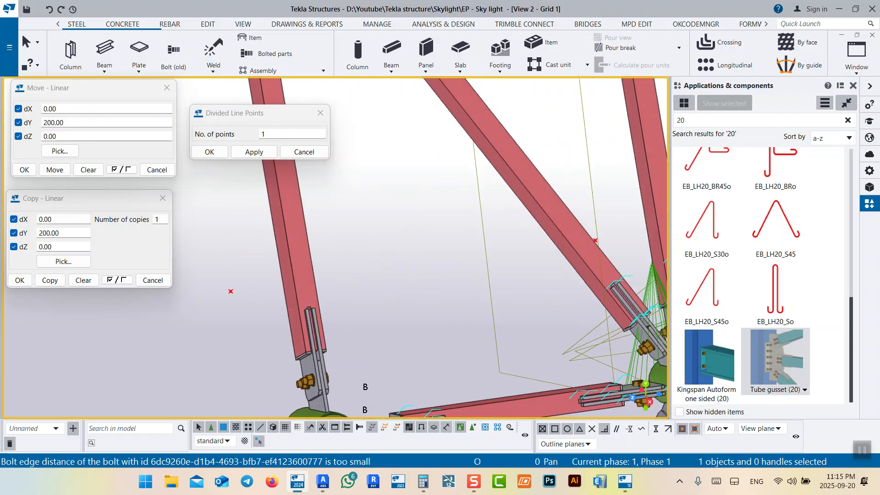
pyautogui.scroll(-6, 465, 256)
pyautogui.moveTo(465, 256); pyautogui.dragTo(389, 210, button='middle')
pyautogui.rightClick(611, 245)
pyautogui.click(650, 308)
pyautogui.scroll(5, 436, 242)
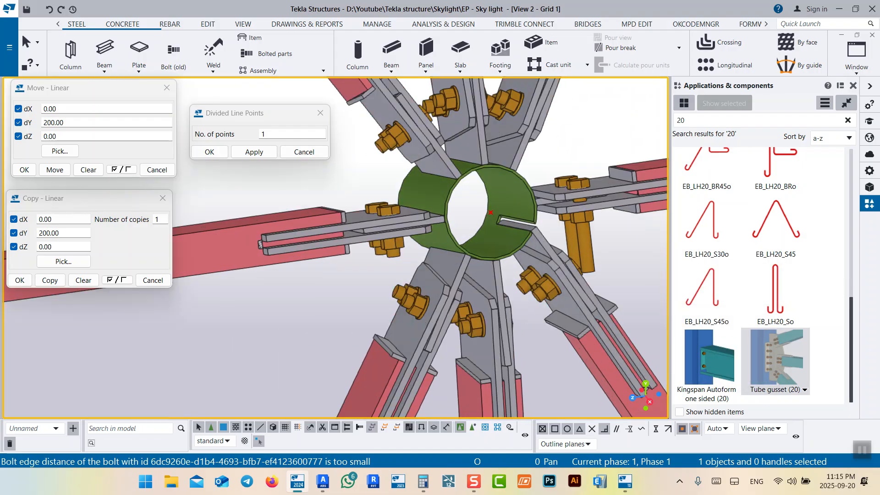
# Set the length of the central node tube to 230 mm
pyautogui.moveTo(435, 242); pyautogui.dragTo(397, 243, button='middle')
pyautogui.press('v')
pyautogui.click(482, 247)
pyautogui.keyDown('ctrl'); pyautogui.moveTo(482, 247); pyautogui.dragTo(449, 249, button='middle'); pyautogui.keyUp('ctrl')
pyautogui.scroll(-3, 449, 245)
pyautogui.scroll(3, 447, 251)
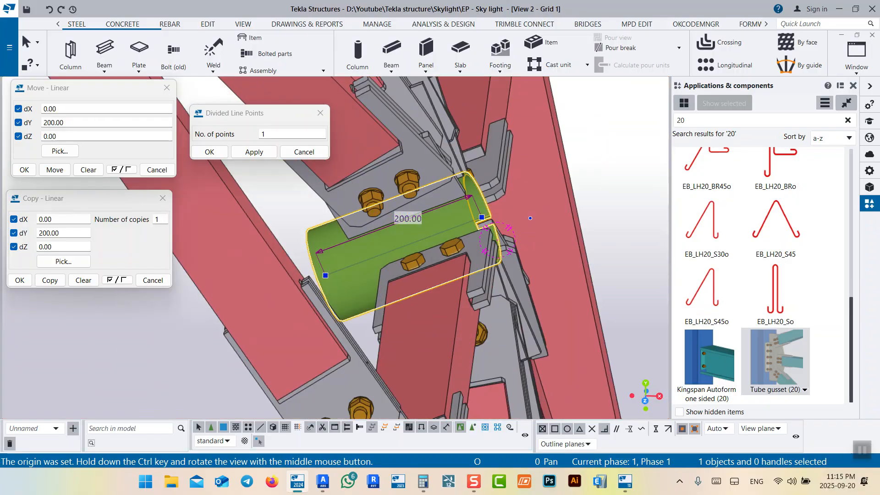
pyautogui.click(408, 218)
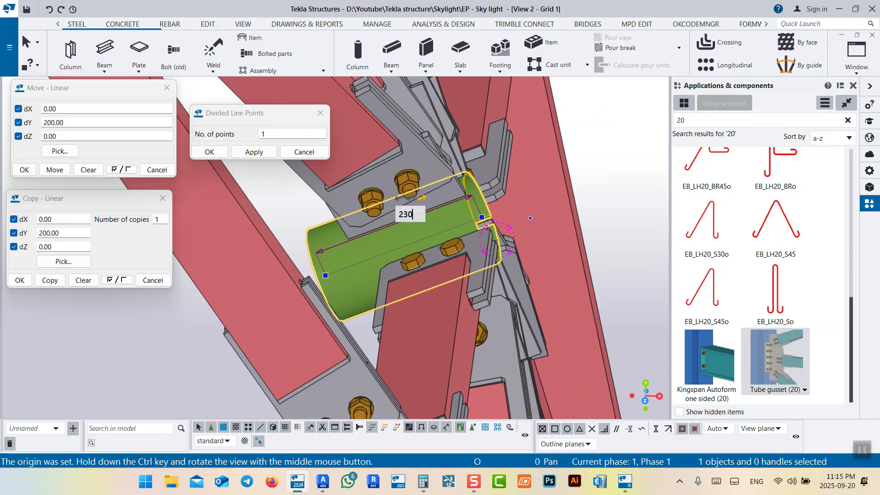
# Redraw the view to clear the temporary graphics around the resized central tube
pyautogui.keyDown('ctrl'); pyautogui.moveTo(440, 229); pyautogui.dragTo(348, 247, button='middle'); pyautogui.keyUp('ctrl')
pyautogui.scroll(-5, 518, 238)
pyautogui.rightClick(604, 281)
pyautogui.click(641, 345)
pyautogui.scroll(7, 515, 251)
# Set the length of the outer node tube beside the central node to 230 mm
pyautogui.moveTo(515, 251)
pyautogui.keyDown('ctrl'); pyautogui.mouseDown(button='middle')
pyautogui.moveTo(499, 243)
pyautogui.moveTo(513, 192)
pyautogui.moveTo(497, 248)
pyautogui.moveTo(517, 271)
pyautogui.moveTo(500, 211)
pyautogui.moveTo(477, 197)
pyautogui.moveTo(455, 212)
pyautogui.moveTo(415, 201)
pyautogui.mouseUp(button='middle'); pyautogui.keyUp('ctrl')
pyautogui.scroll(-6, 513, 193)
pyautogui.scroll(-5, 464, 210)
pyautogui.scroll(5, 501, 205)
pyautogui.click(526, 197)
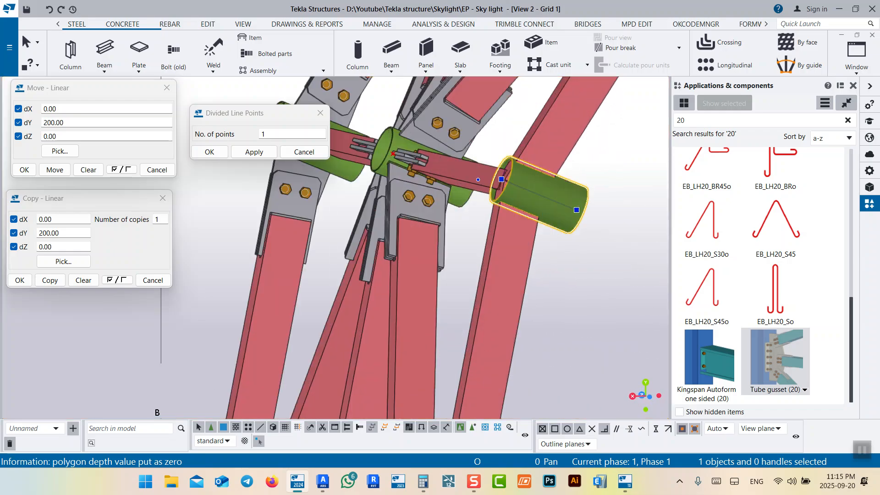
pyautogui.click(561, 167)
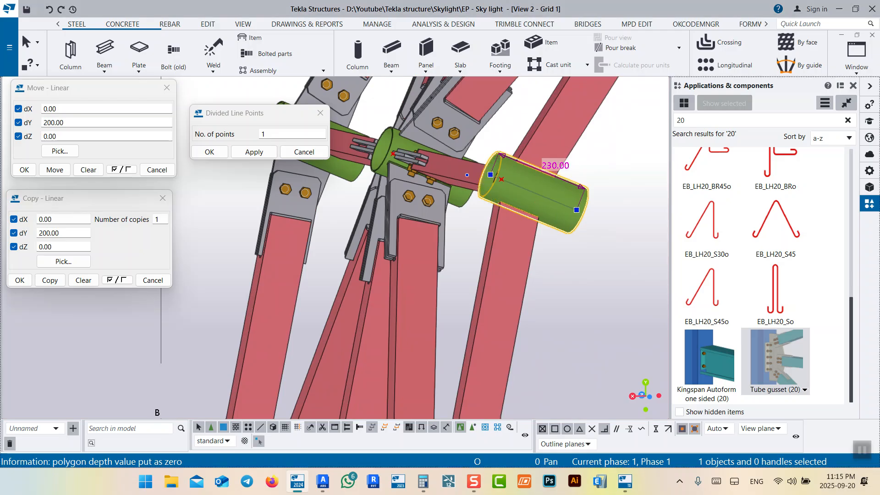
# Examine the arched frame and its node tubes from several sides, ending at the row with the gusset connections
pyautogui.scroll(-5, 559, 209)
pyautogui.scroll(-3, 523, 279)
pyautogui.moveTo(524, 278); pyautogui.dragTo(473, 332, button='middle')
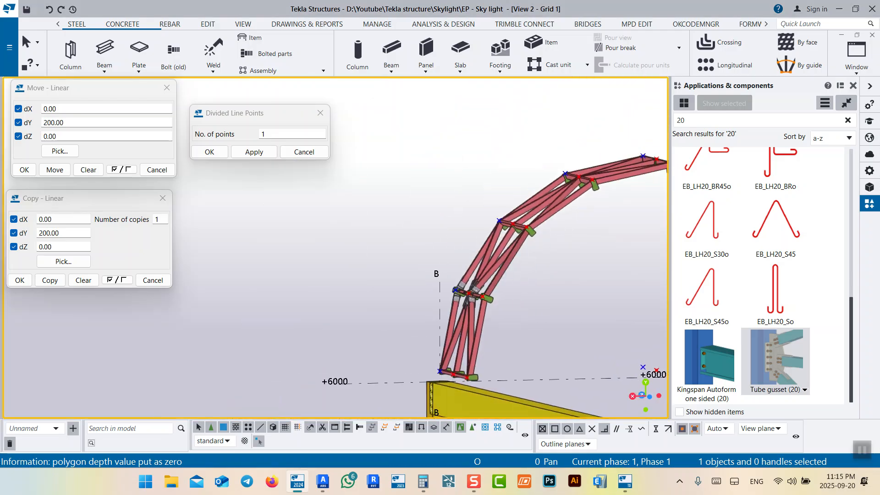
pyautogui.scroll(3, 525, 235)
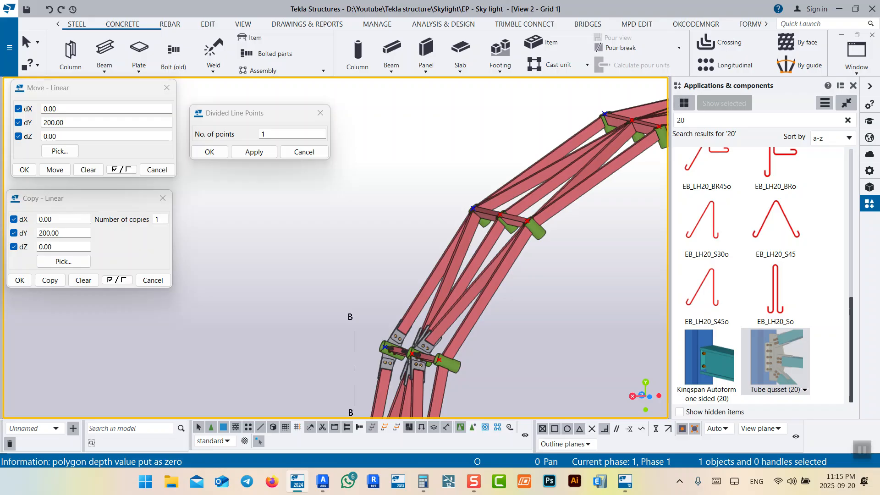
pyautogui.scroll(-3, 481, 201)
pyautogui.keyDown('ctrl'); pyautogui.moveTo(472, 220); pyautogui.dragTo(525, 253, button='middle'); pyautogui.keyUp('ctrl')
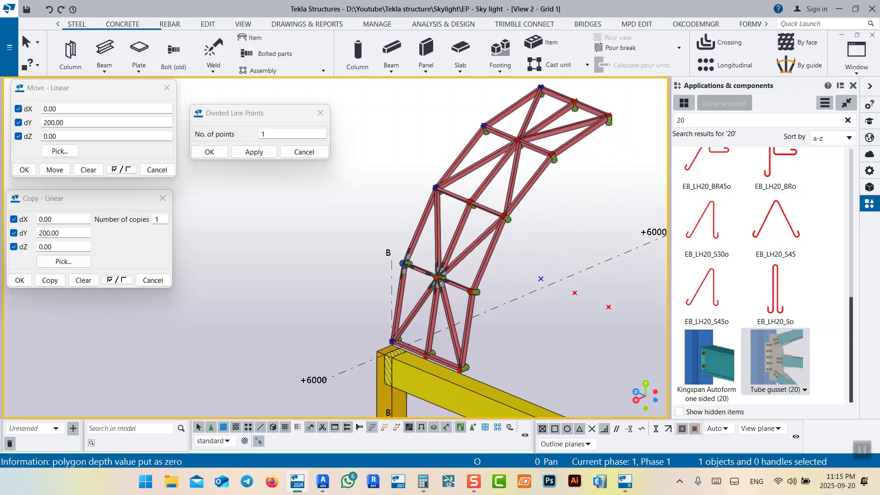
pyautogui.scroll(5, 452, 201)
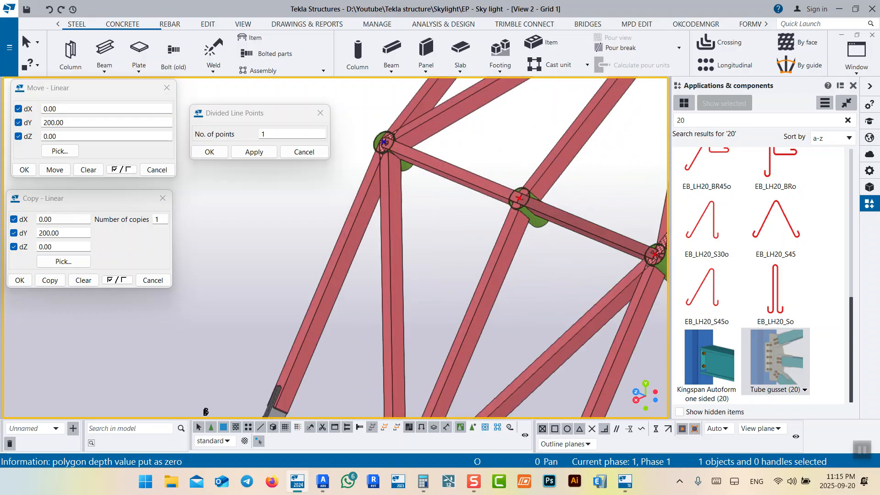
pyautogui.scroll(-5, 479, 197)
pyautogui.keyDown('ctrl'); pyautogui.moveTo(458, 275); pyautogui.dragTo(591, 250, button='middle'); pyautogui.keyUp('ctrl')
pyautogui.moveTo(440, 229); pyautogui.dragTo(544, 284, button='middle')
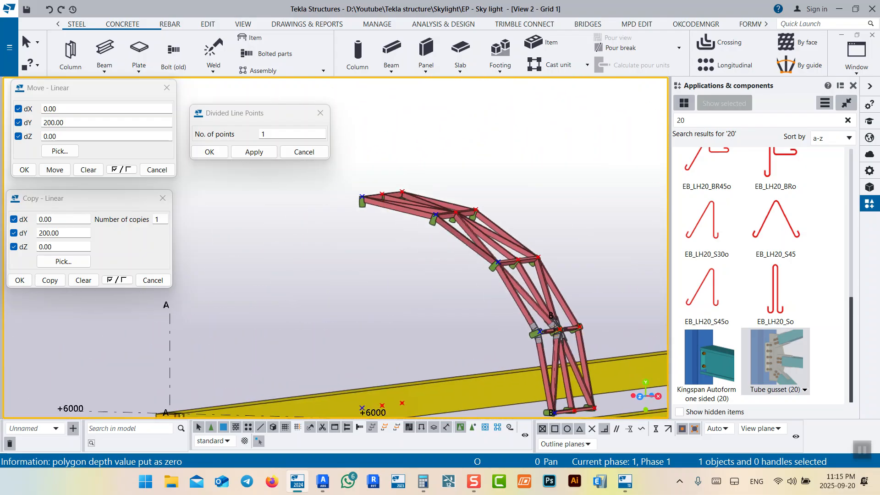
pyautogui.scroll(8, 562, 343)
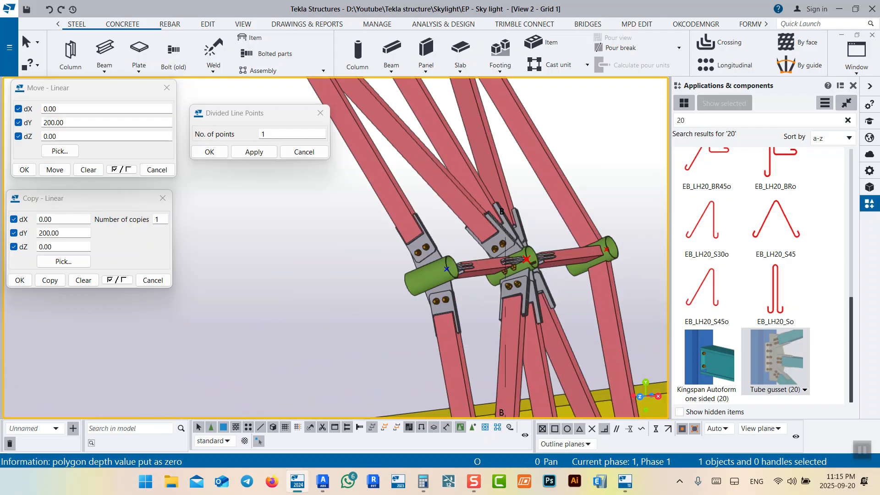
# Delete the tube gusset connection on the lower-right diagonal brace of the central node
pyautogui.press('v')
pyautogui.click(537, 219)
pyautogui.keyDown('ctrl'); pyautogui.moveTo(536, 219); pyautogui.dragTo(596, 241, button='middle'); pyautogui.keyUp('ctrl')
pyautogui.scroll(3, 596, 242)
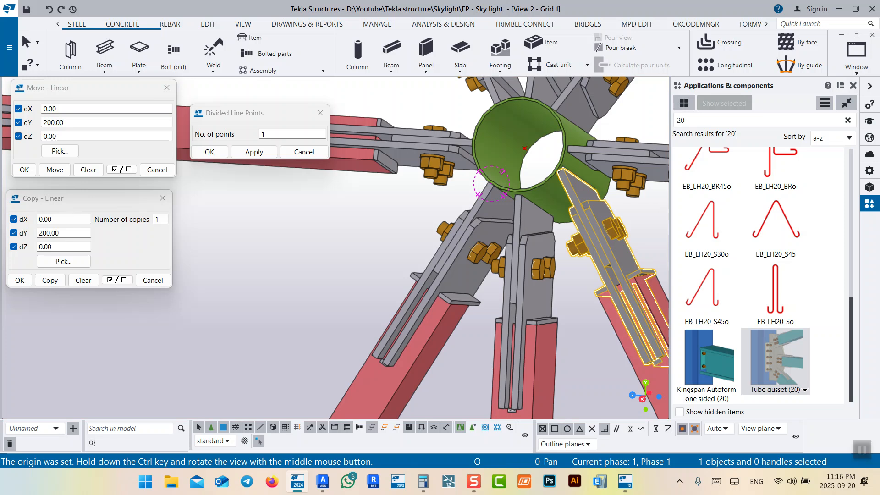
pyautogui.press('Delete')
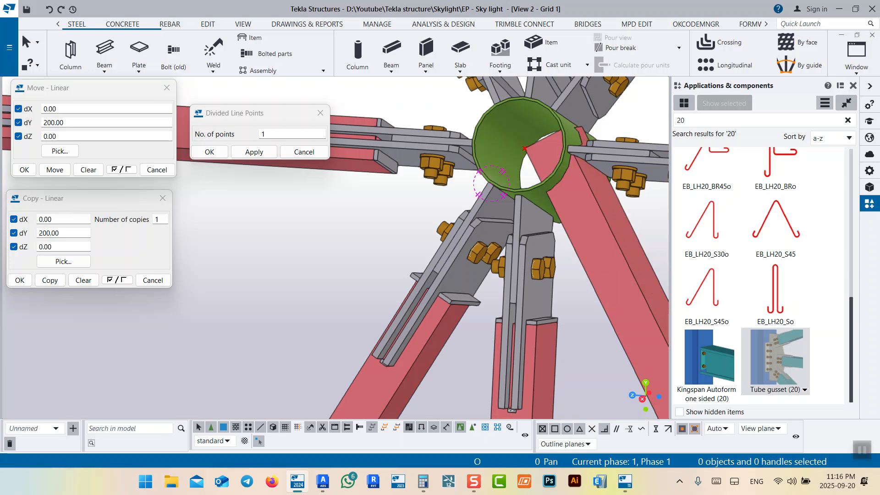
# Check the lower-right brace's alignment with the central tube in plane view, comparing it with the horizontal member
pyautogui.scroll(-5, 491, 183)
pyautogui.scroll(6, 409, 254)
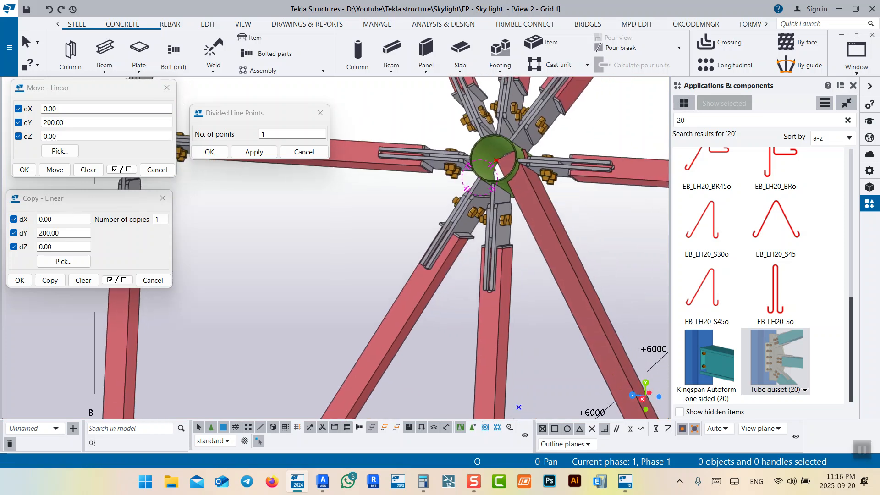
pyautogui.click(511, 197)
pyautogui.scroll(-5, 463, 181)
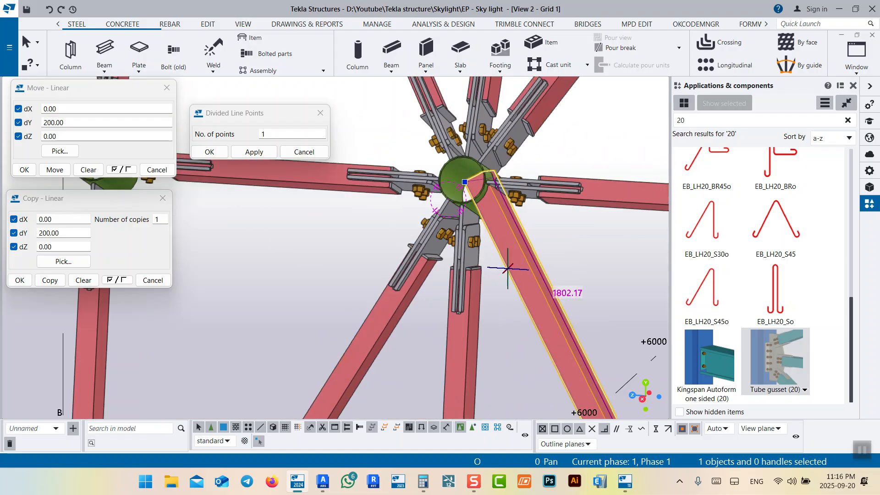
pyautogui.hotkey('ctrl', 'p')
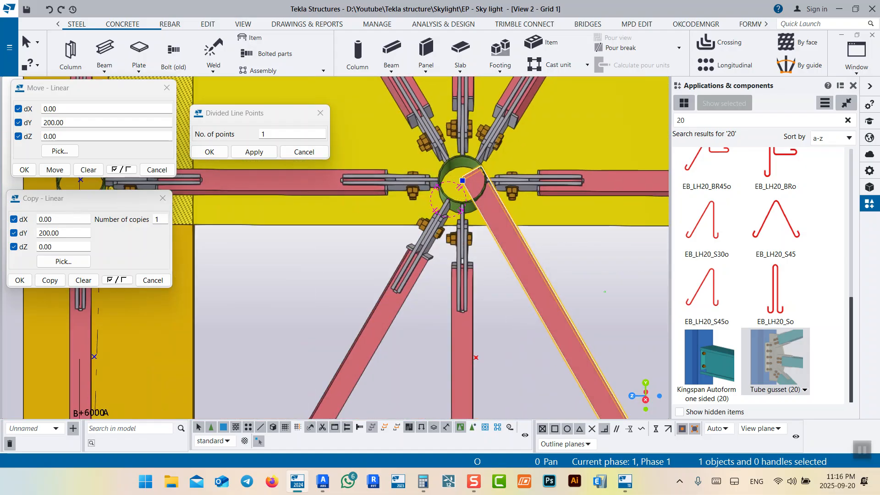
pyautogui.click(596, 183)
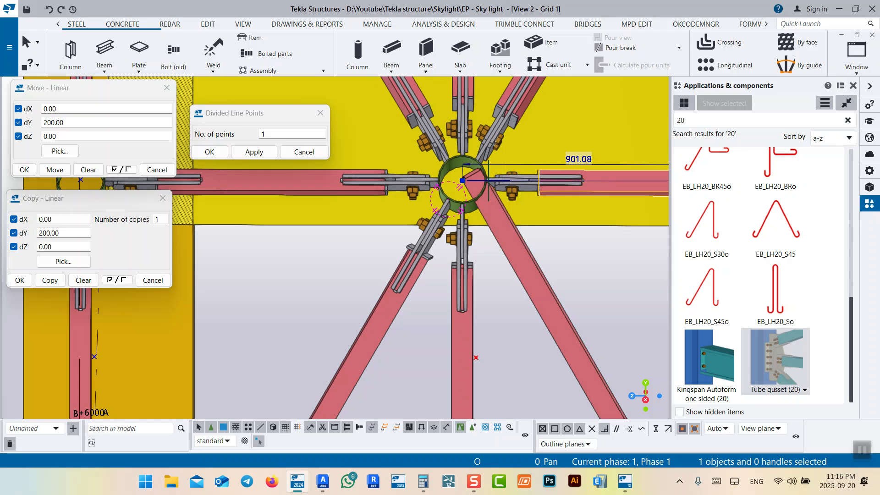
pyautogui.click(503, 219)
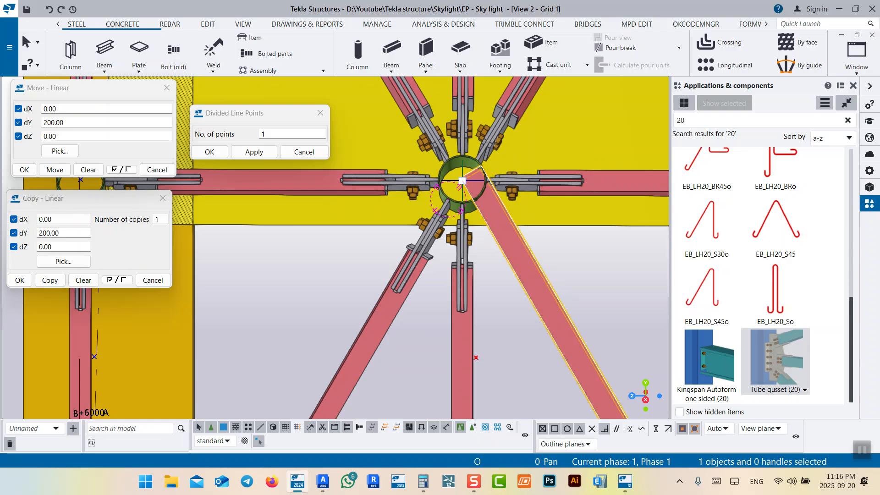
pyautogui.scroll(-5, 462, 219)
pyautogui.scroll(5, 462, 210)
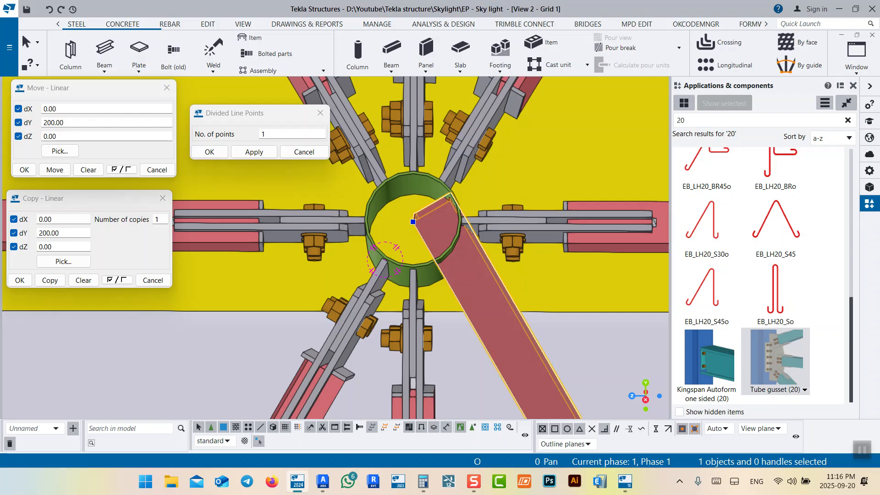
# Change the lower-right brace's At depth position to Middle and apply the modification
pyautogui.click(869, 170)
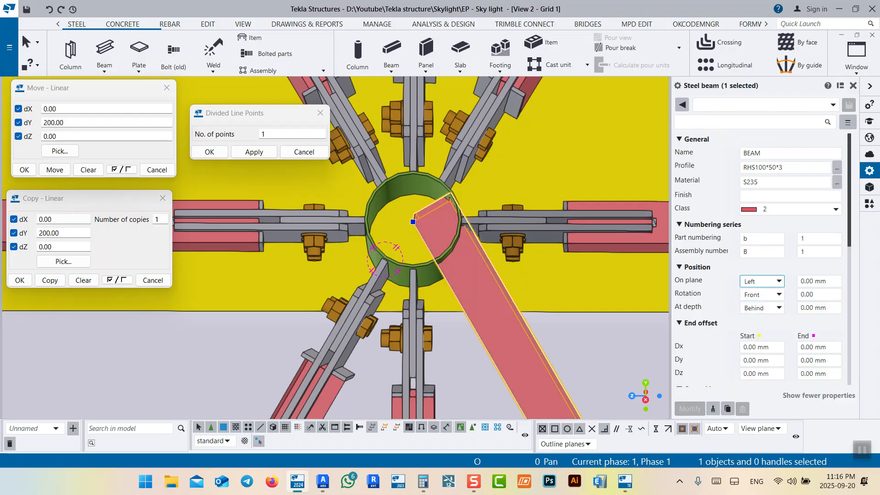
pyautogui.click(778, 308)
pyautogui.click(761, 319)
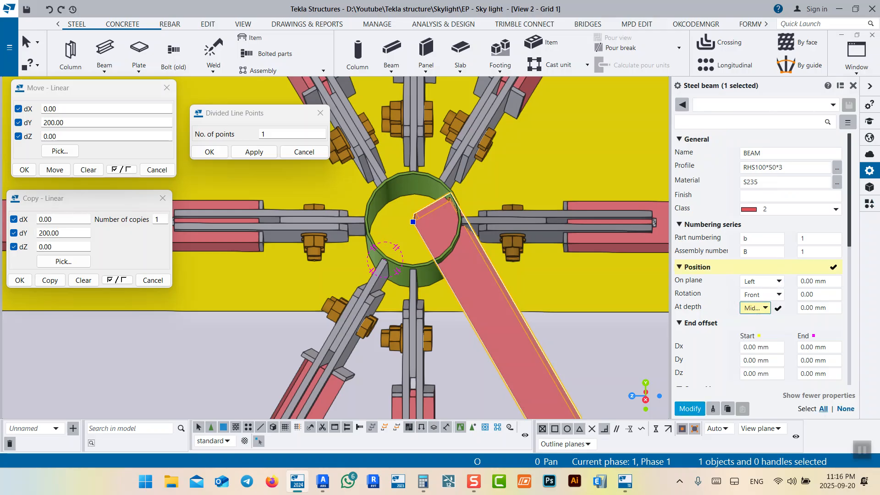
pyautogui.click(689, 408)
pyautogui.click(549, 284)
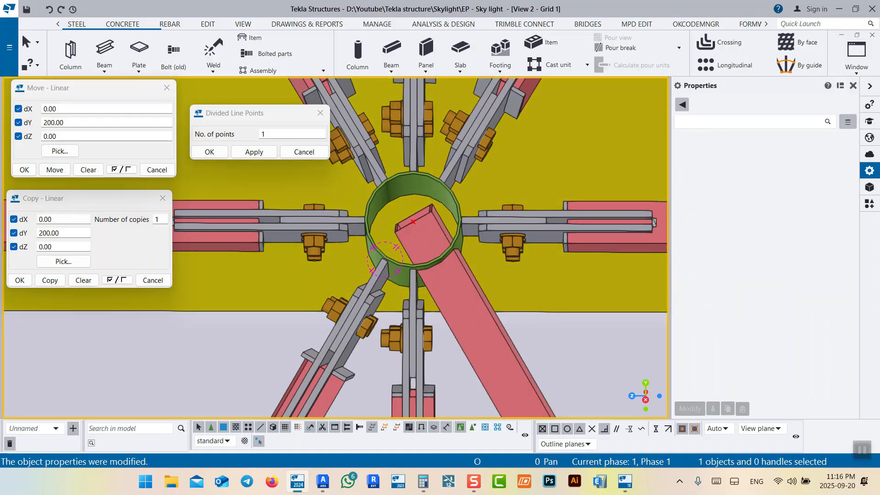
# Reapply the Tube gusset (20) connection between the central tube and the lower-right brace, then end the command
pyautogui.scroll(-3, 453, 230)
pyautogui.keyDown('ctrl'); pyautogui.moveTo(472, 316); pyautogui.dragTo(481, 250, button='middle'); pyautogui.keyUp('ctrl')
pyautogui.click(869, 203)
pyautogui.click(775, 362)
pyautogui.scroll(3, 449, 234)
pyautogui.click(449, 238)
pyautogui.click(486, 330)
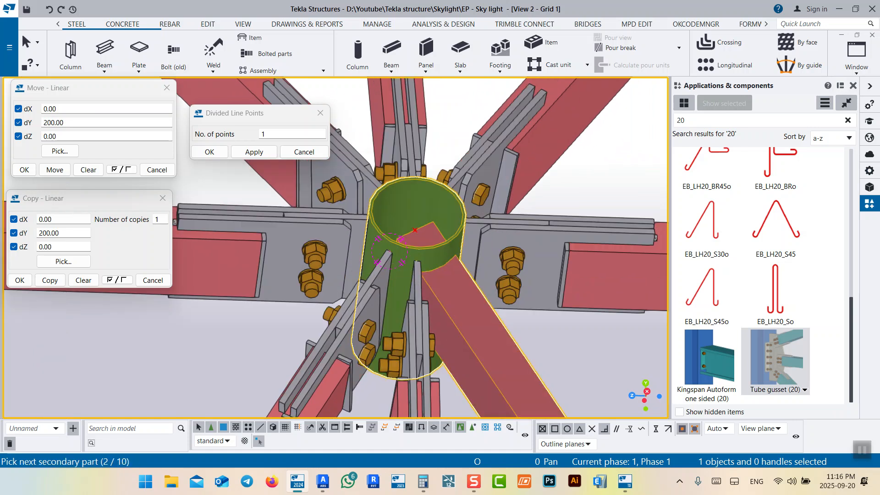
pyautogui.middleClick(590, 175)
pyautogui.rightClick(591, 174)
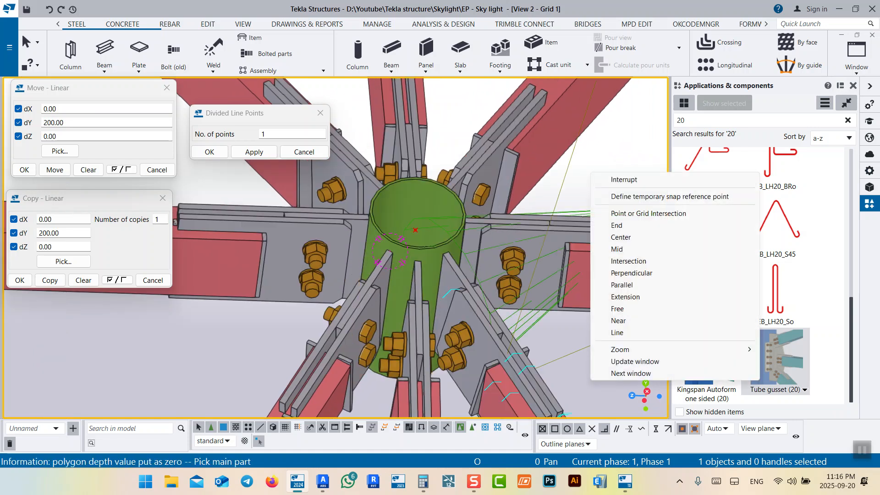
pyautogui.click(623, 180)
# Redraw the view to clear the temporary graphics and inspect the reconnected lower-right brace
pyautogui.keyDown('ctrl'); pyautogui.moveTo(541, 220); pyautogui.dragTo(536, 293, button='middle'); pyautogui.keyUp('ctrl')
pyautogui.moveTo(428, 329); pyautogui.dragTo(504, 238, button='middle')
pyautogui.scroll(3, 439, 256)
pyautogui.scroll(-3, 439, 256)
pyautogui.scroll(-3, 441, 237)
pyautogui.scroll(-2, 440, 243)
pyautogui.rightClick(536, 239)
pyautogui.click(576, 304)
pyautogui.scroll(5, 433, 210)
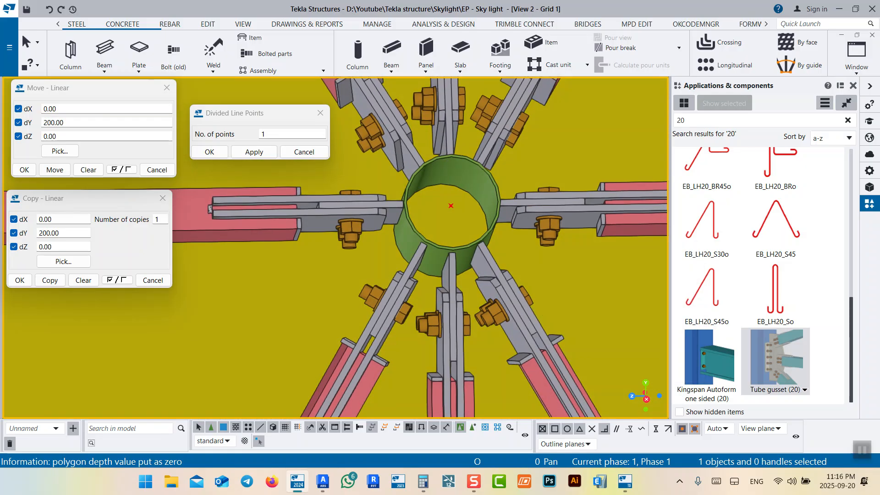
# Examine the symmetry of all eight gusset connections around the central tube and review the whole arched frame
pyautogui.scroll(-3, 450, 206)
pyautogui.keyDown('ctrl'); pyautogui.moveTo(451, 207); pyautogui.dragTo(446, 227, button='middle'); pyautogui.keyUp('ctrl')
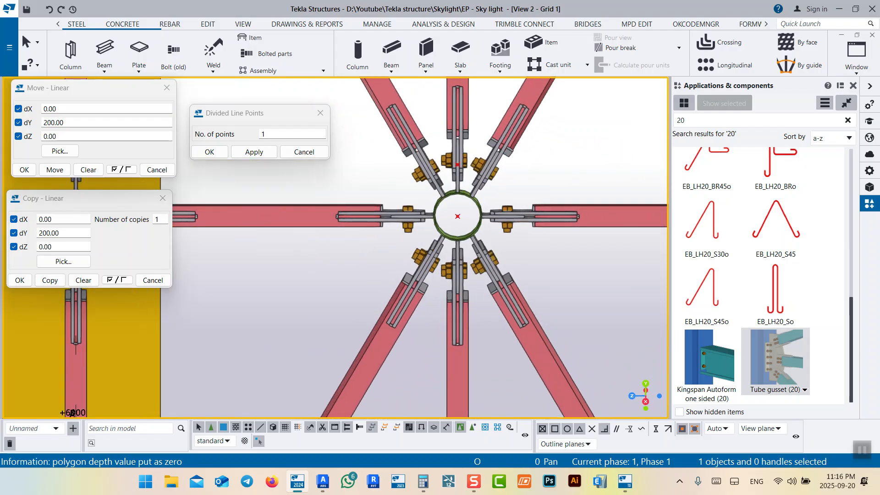
pyautogui.scroll(3, 403, 218)
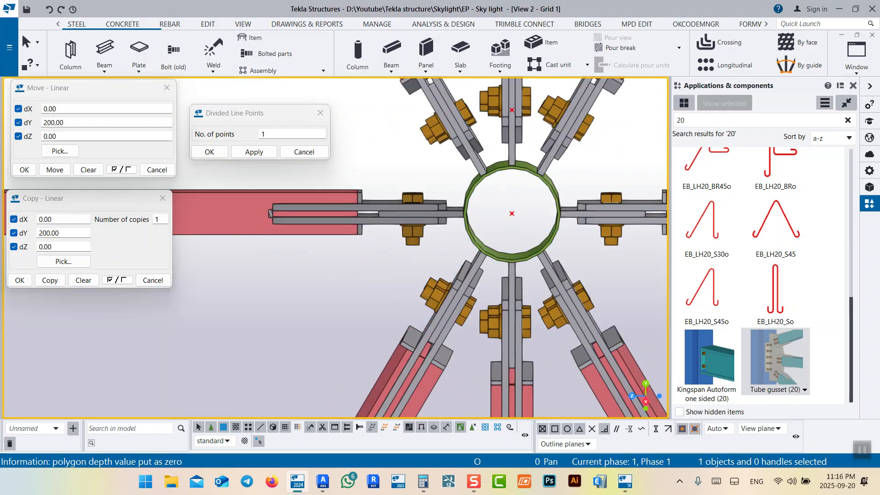
pyautogui.scroll(3, 455, 215)
pyautogui.scroll(-3, 402, 215)
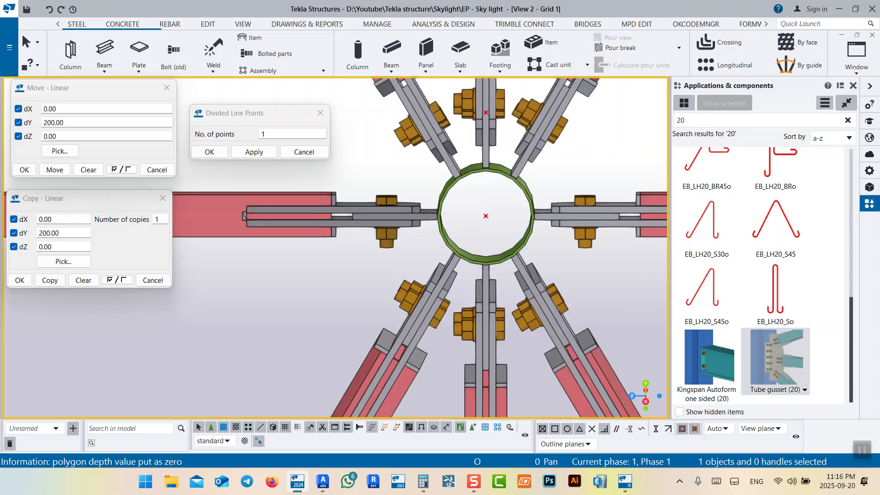
pyautogui.moveTo(486, 339); pyautogui.dragTo(468, 229, button='middle')
pyautogui.scroll(-5, 472, 253)
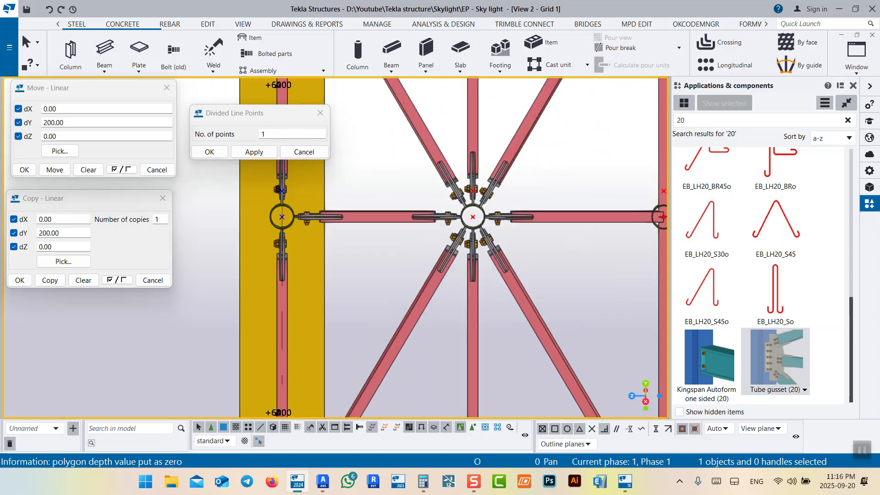
pyautogui.keyDown('ctrl'); pyautogui.moveTo(458, 265); pyautogui.dragTo(508, 211, button='middle'); pyautogui.keyUp('ctrl')
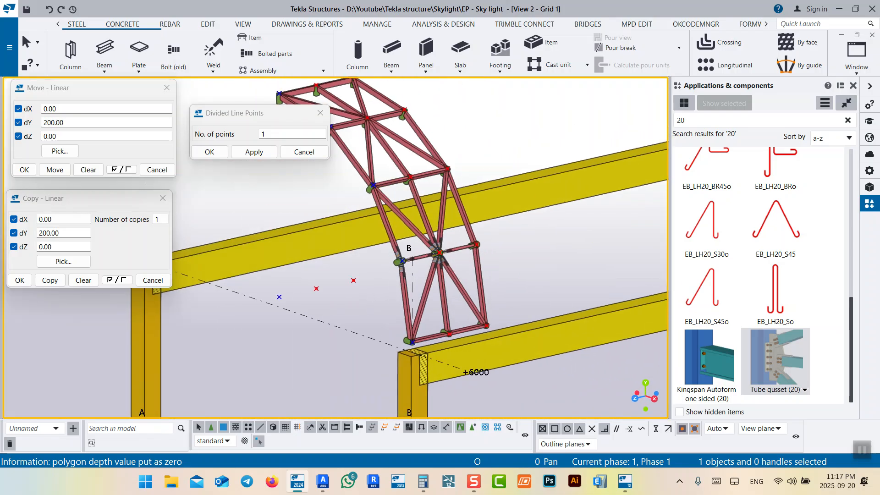
pyautogui.moveTo(458, 254)
pyautogui.keyDown('ctrl'); pyautogui.mouseDown(button='middle')
pyautogui.moveTo(476, 257)
pyautogui.moveTo(508, 290)
pyautogui.moveTo(463, 274)
pyautogui.moveTo(469, 259)
pyautogui.mouseUp(button='middle'); pyautogui.keyUp('ctrl')
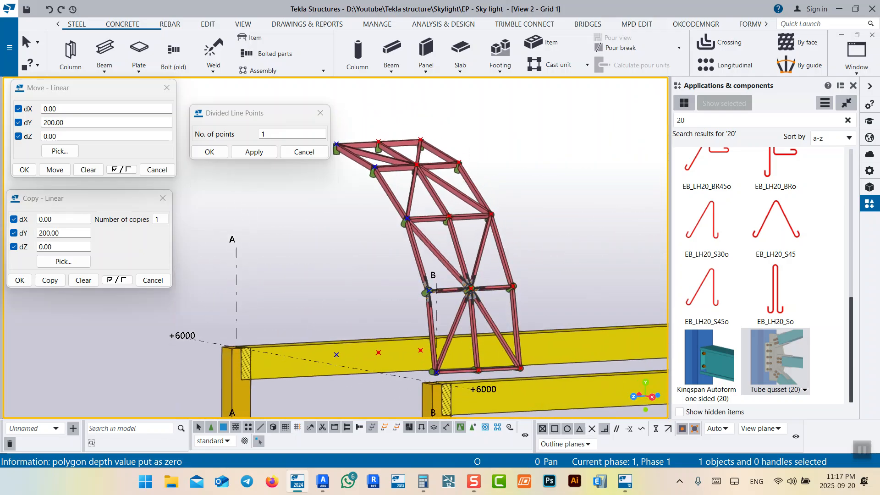
# Apply Tube gusset (20) between the right end tube of the second row and its horizontal, lower and upper RHS members
pyautogui.scroll(2, 506, 291)
pyautogui.scroll(-1, 544, 257)
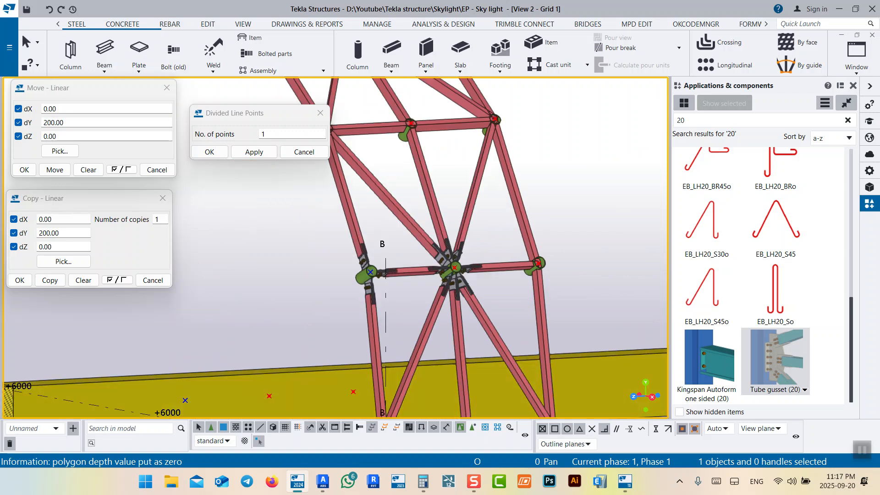
pyautogui.scroll(5, 370, 272)
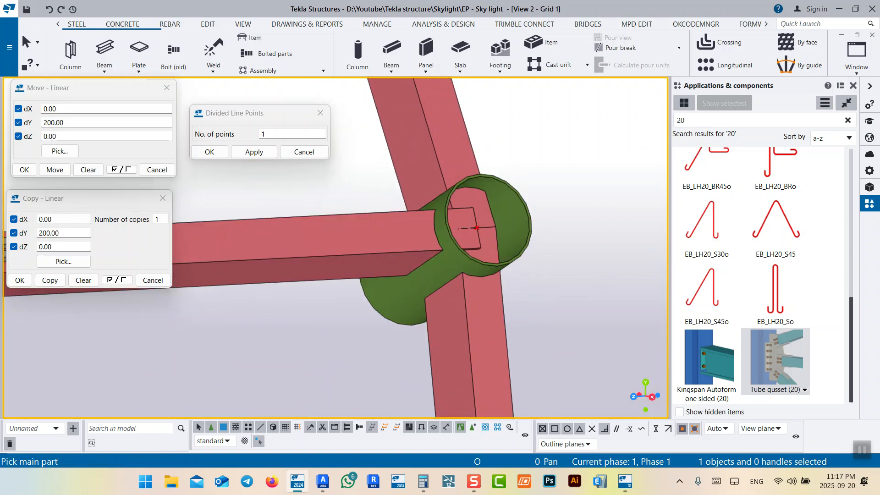
pyautogui.click(477, 228)
pyautogui.click(476, 228)
pyautogui.middleClick(477, 228)
pyautogui.click(477, 227)
pyautogui.click(477, 227)
pyautogui.middleClick(477, 227)
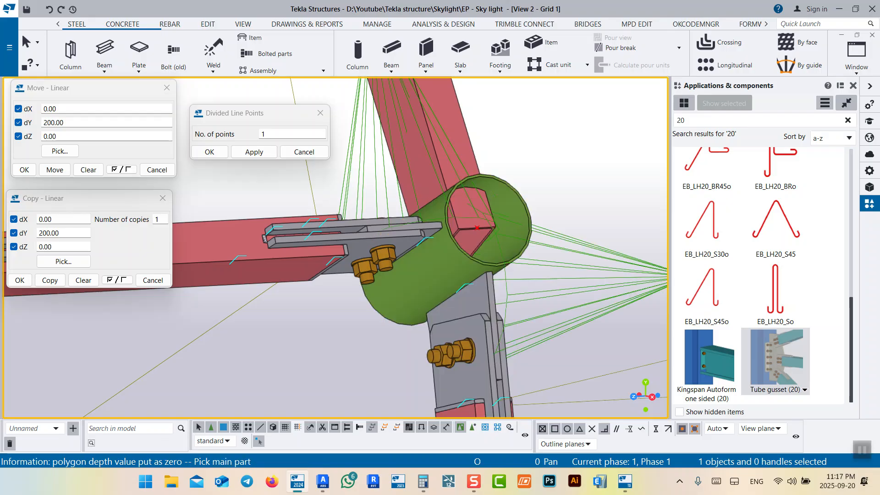
pyautogui.click(438, 229)
pyautogui.click(433, 177)
pyautogui.middleClick(433, 176)
# Connect the diagonal brace and the bottom chord to the lower-right corner tube with Tube gusset (20)
pyautogui.scroll(-6, 527, 179)
pyautogui.scroll(8, 378, 352)
pyautogui.click(383, 353)
pyautogui.click(486, 184)
pyautogui.middleClick(486, 184)
pyautogui.click(527, 275)
pyautogui.click(442, 206)
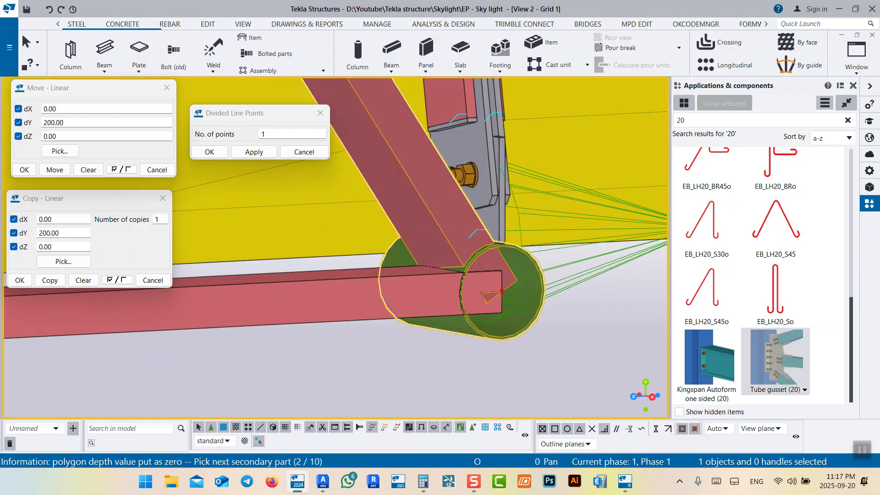
pyautogui.middleClick(442, 206)
pyautogui.click(517, 300)
pyautogui.click(367, 300)
pyautogui.middleClick(367, 300)
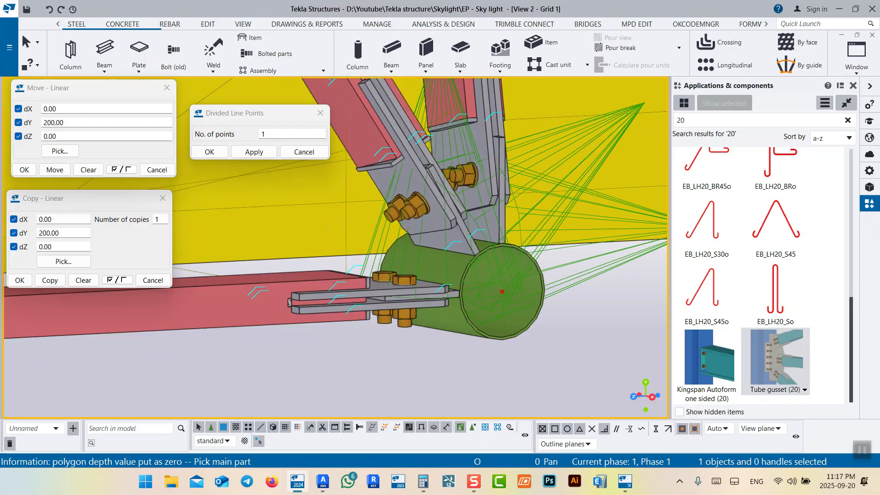
# Try to connect the continuous bottom chord to the bottom middle tube with Tube gusset (20), undo it and end the command
pyautogui.scroll(-5, 500, 293)
pyautogui.scroll(2, 499, 293)
pyautogui.click(476, 296)
pyautogui.click(440, 279)
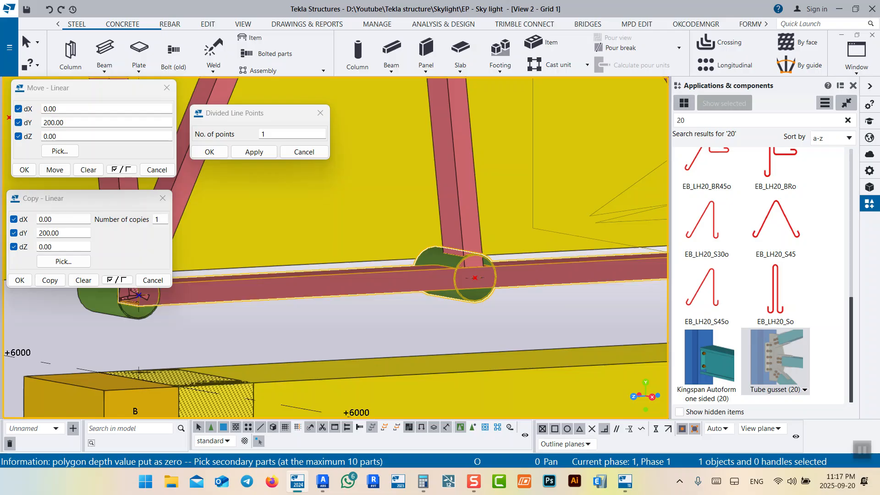
pyautogui.middleClick(440, 278)
pyautogui.hotkey('ctrl', 'z')
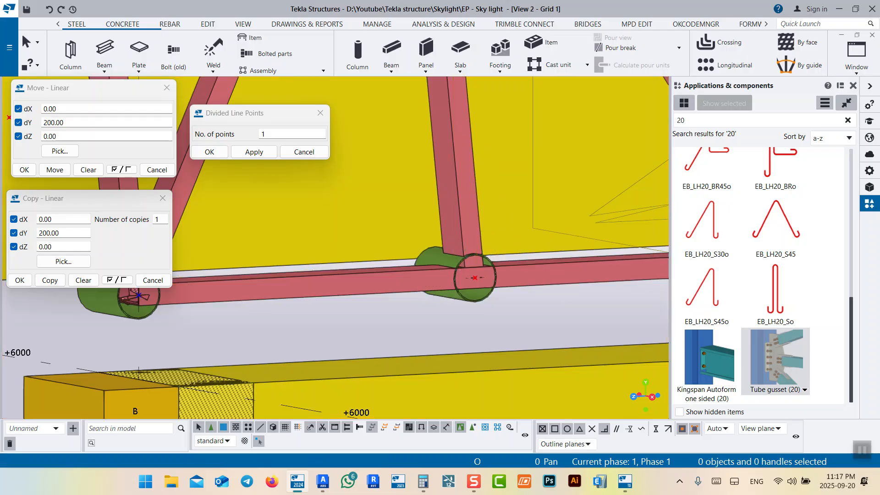
pyautogui.rightClick(527, 314)
pyautogui.click(561, 112)
# Split the bottom chord at the centre point of the bottom middle tube and end the command
pyautogui.click(442, 281)
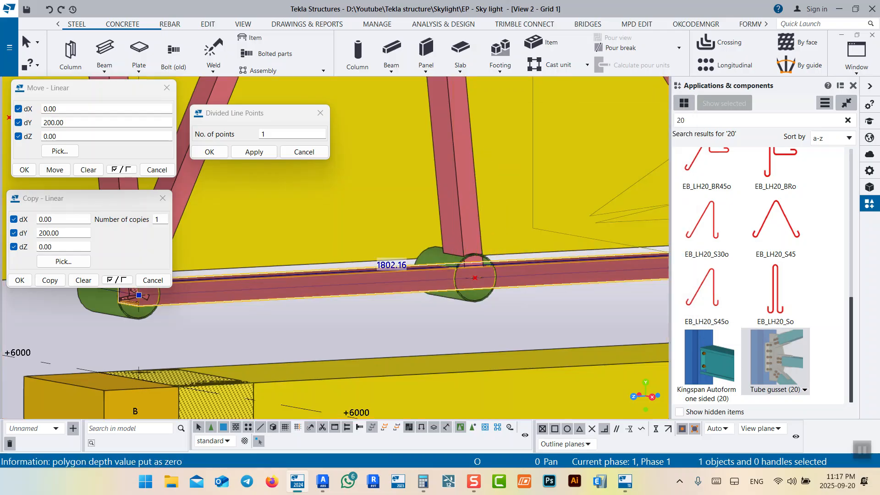
pyautogui.scroll(-3, 461, 297)
pyautogui.scroll(3, 481, 300)
pyautogui.click(481, 317)
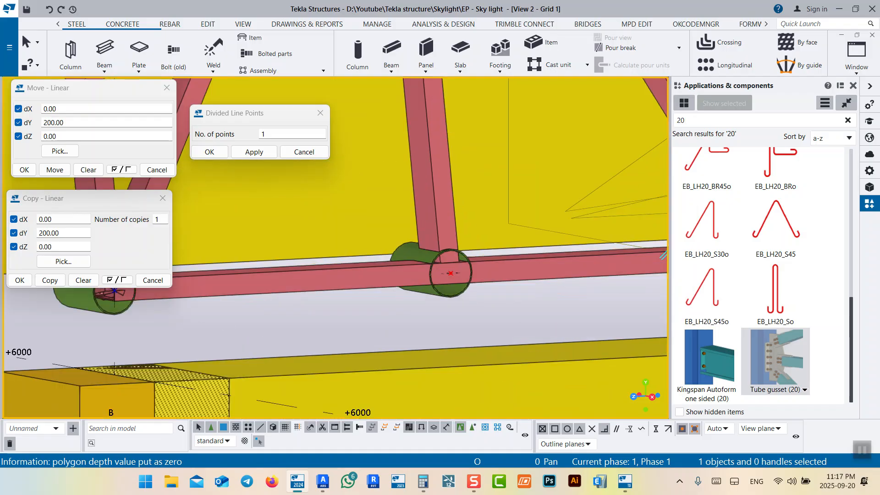
pyautogui.scroll(-3, 425, 266)
pyautogui.scroll(3, 501, 264)
pyautogui.click(500, 267)
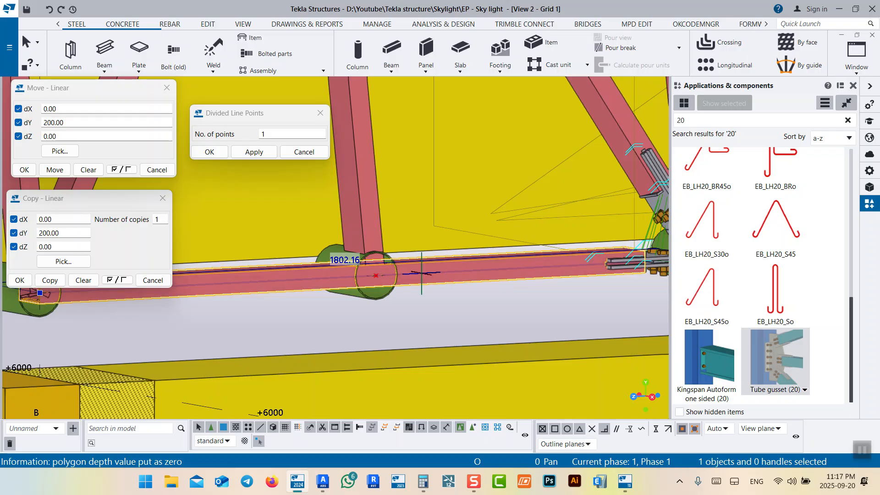
pyautogui.click(208, 24)
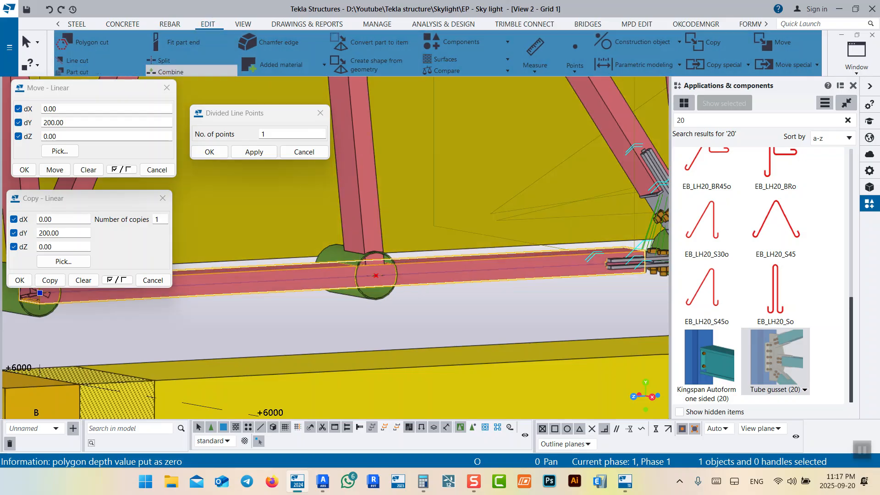
pyautogui.click(162, 60)
pyautogui.click(398, 275)
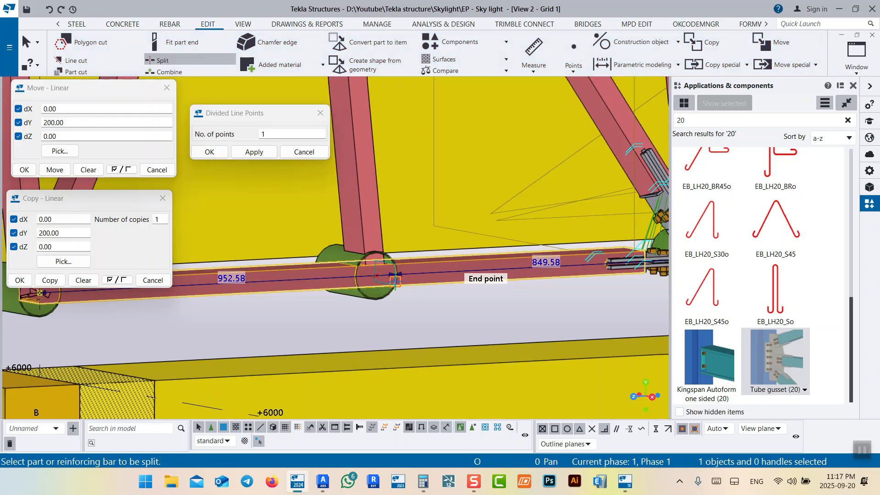
pyautogui.click(376, 275)
pyautogui.rightClick(427, 317)
pyautogui.click(460, 117)
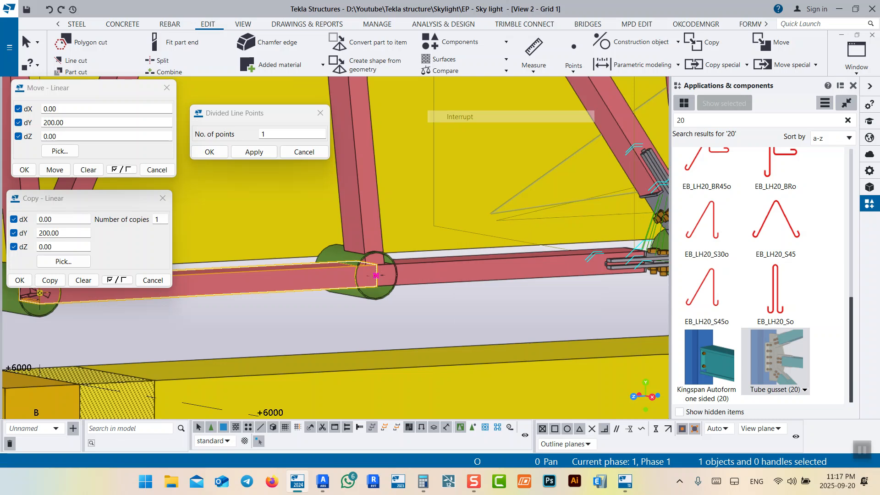
# Apply Tube gusset (20) between the bottom middle tube and both bottom chord halves and the vertical member, then end the command
pyautogui.click(775, 358)
pyautogui.scroll(4, 390, 306)
pyautogui.scroll(-5, 332, 185)
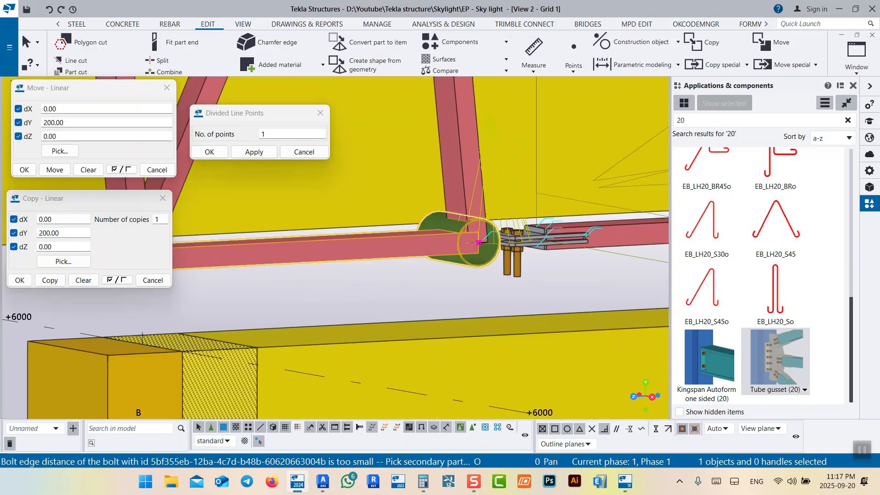
pyautogui.click(358, 249)
pyautogui.middleClick(357, 250)
pyautogui.click(441, 227)
pyautogui.click(461, 179)
pyautogui.middleClick(463, 177)
pyautogui.rightClick(489, 161)
pyautogui.click(503, 168)
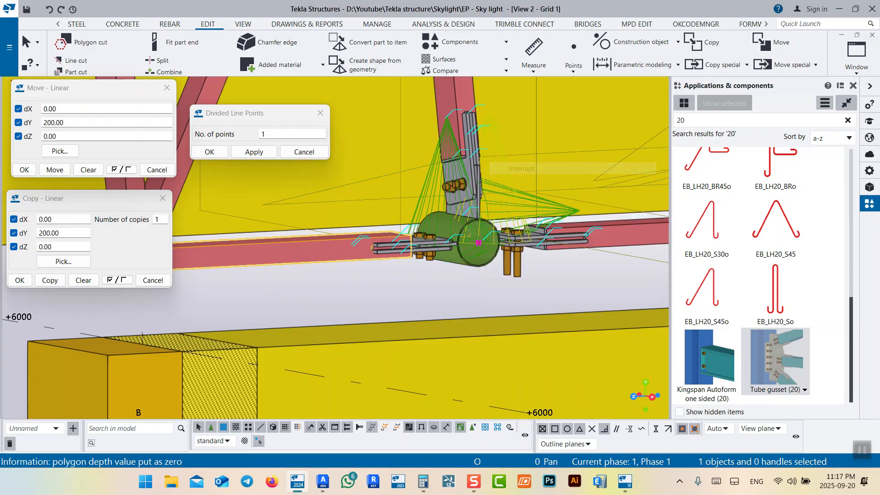
# Redraw the view to clear the temporary graphics around the bottom row connections
pyautogui.scroll(-5, 449, 252)
pyautogui.keyDown('ctrl'); pyautogui.moveTo(448, 252); pyautogui.dragTo(451, 285, button='middle'); pyautogui.keyUp('ctrl')
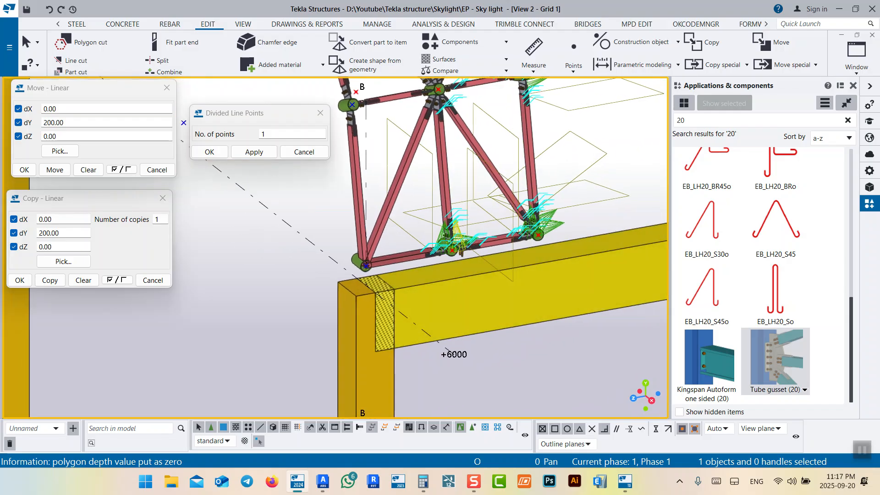
pyautogui.rightClick(392, 244)
pyautogui.click(432, 309)
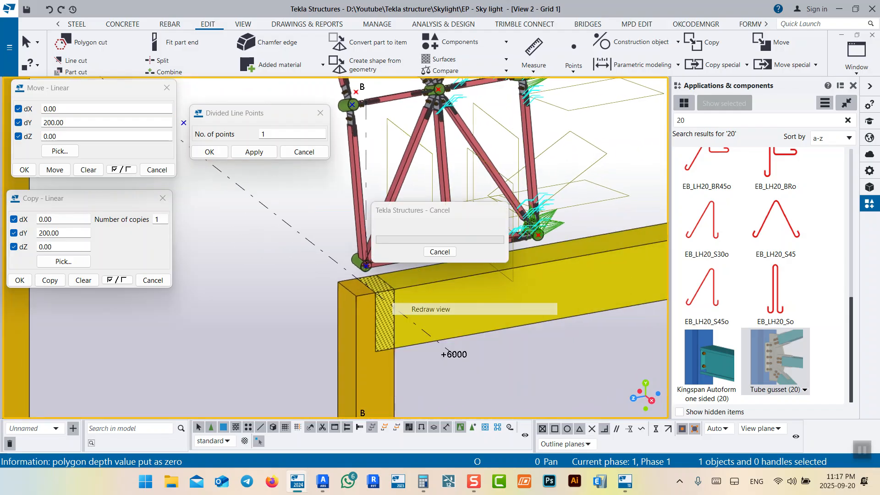
# Set the length of the bottom row's corner tube with the completed gussets to 230 mm
pyautogui.scroll(5, 442, 247)
pyautogui.scroll(-3, 478, 259)
pyautogui.keyDown('ctrl'); pyautogui.moveTo(477, 260); pyautogui.dragTo(397, 266, button='middle'); pyautogui.keyUp('ctrl')
pyautogui.keyDown('ctrl'); pyautogui.moveTo(495, 220); pyautogui.dragTo(445, 215, button='middle'); pyautogui.keyUp('ctrl')
pyautogui.scroll(3, 444, 211)
pyautogui.scroll(-3, 445, 211)
pyautogui.scroll(4, 577, 284)
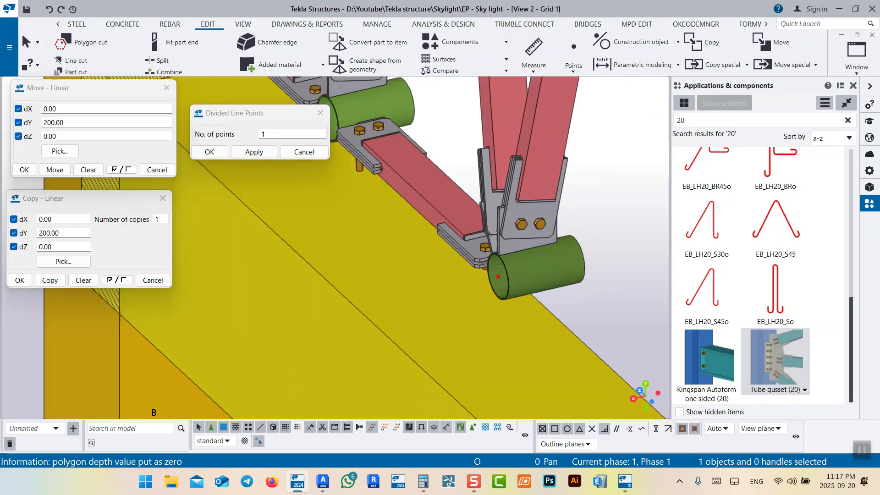
pyautogui.click(549, 242)
pyautogui.write('230')
pyautogui.press('Return')
# Set the lengths of the bottom middle tube and the corner tube at grid B to 230 mm
pyautogui.moveTo(376, 147); pyautogui.dragTo(474, 247, button='middle')
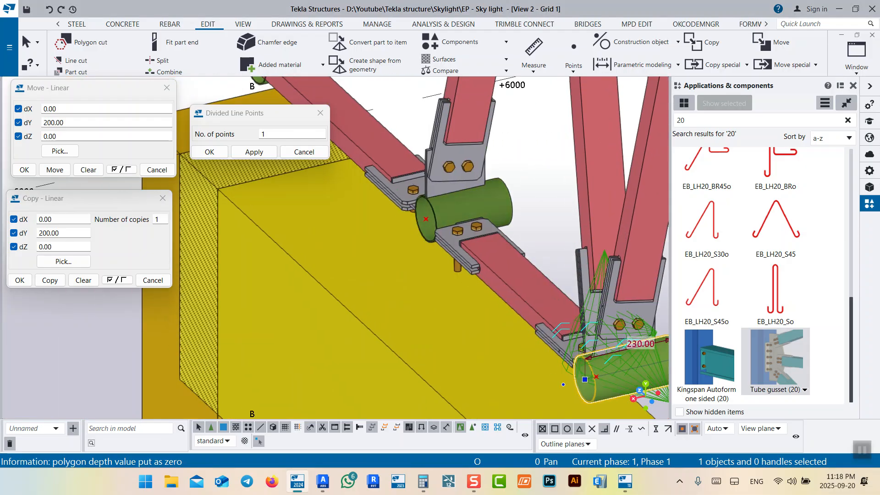
pyautogui.click(471, 208)
pyautogui.click(477, 184)
pyautogui.write('230')
pyautogui.press('Return')
pyautogui.moveTo(412, 169); pyautogui.dragTo(546, 312, button='middle')
pyautogui.click(438, 195)
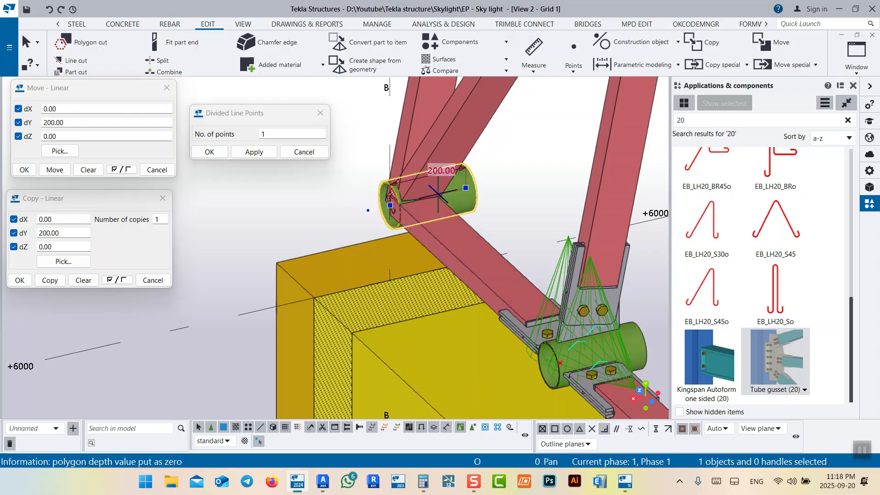
pyautogui.click(441, 170)
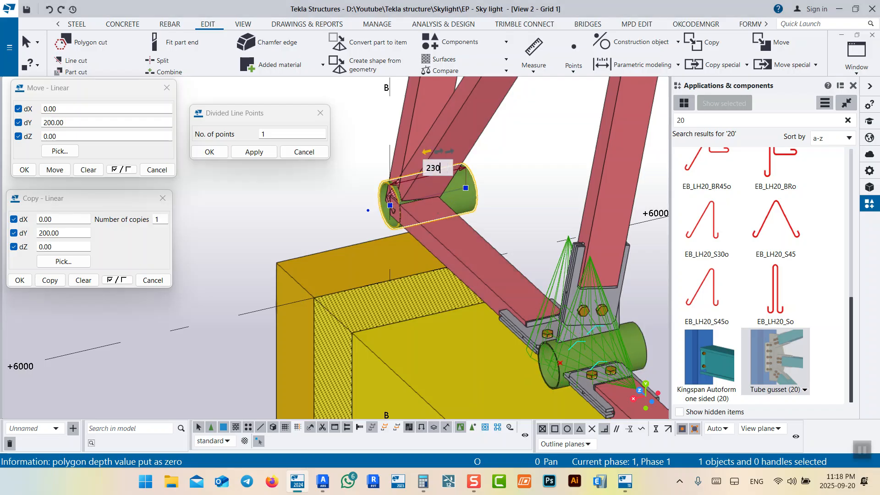
pyautogui.press('Return')
pyautogui.scroll(-4, 419, 216)
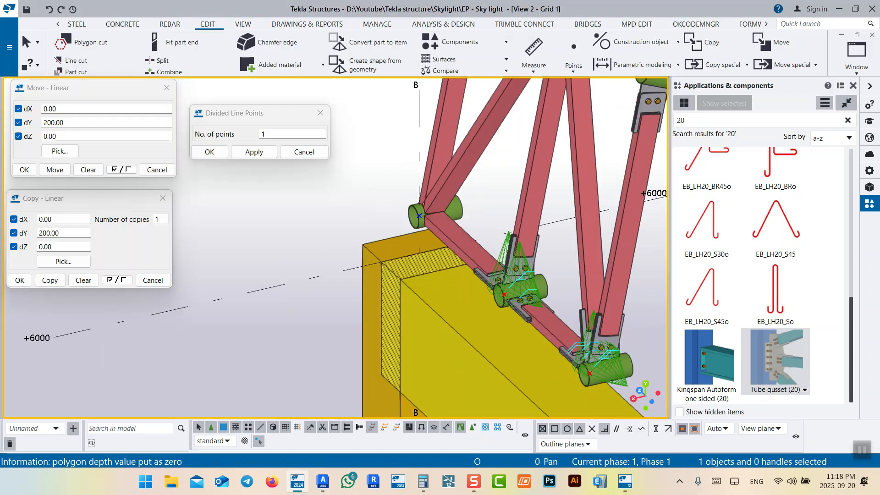
# Connect the bottom chord and the diagonal brace to the corner tube at grid B with Tube gusset (20), then end the command
pyautogui.scroll(8, 419, 216)
pyautogui.click(451, 220)
pyautogui.click(515, 245)
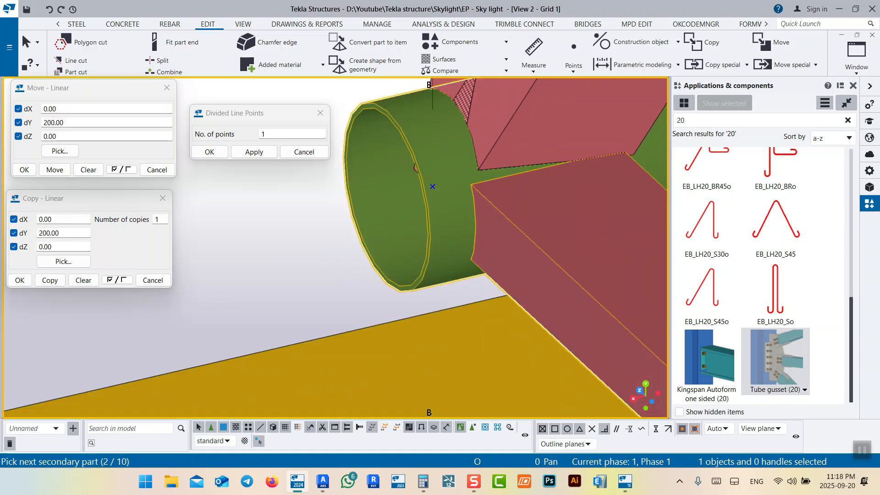
pyautogui.middleClick(516, 245)
pyautogui.moveTo(432, 186); pyautogui.dragTo(387, 313, button='middle')
pyautogui.click(387, 314)
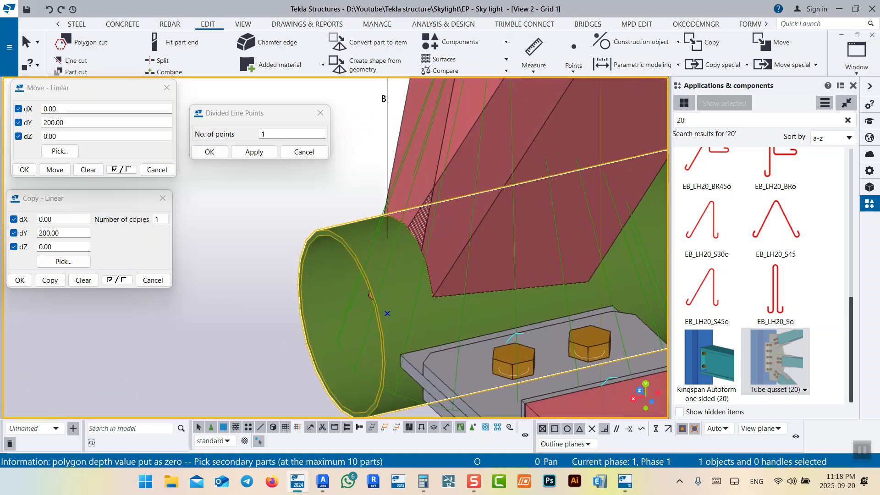
pyautogui.click(493, 247)
pyautogui.middleClick(493, 247)
pyautogui.click(484, 280)
pyautogui.moveTo(483, 238); pyautogui.dragTo(475, 388, button='middle')
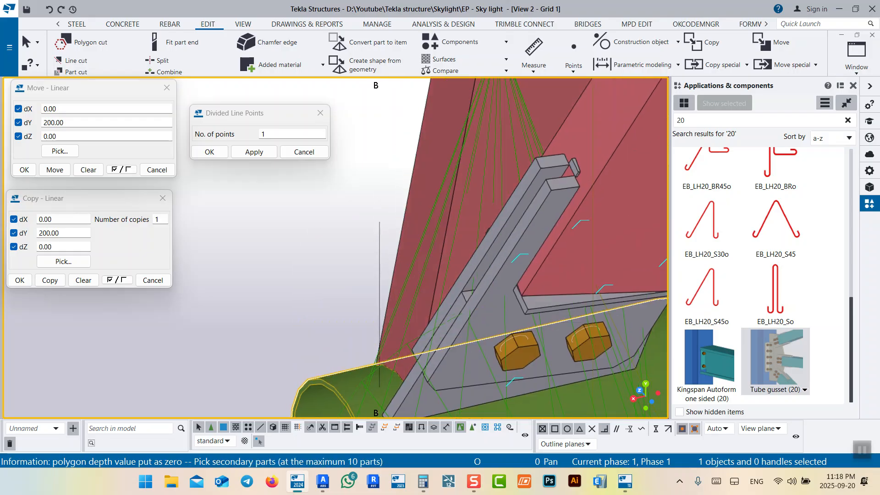
pyautogui.rightClick(381, 174)
pyautogui.click(403, 181)
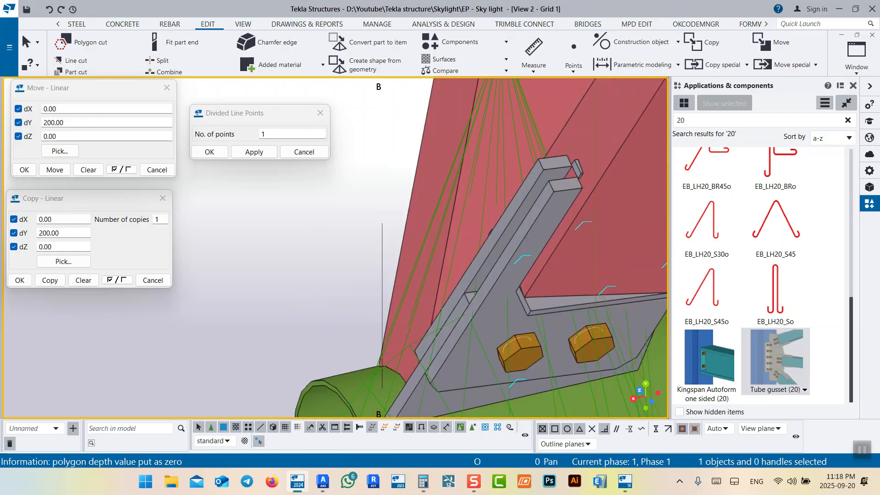
# Reapply Tube gusset (20) between the corner tube at grid B and the remaining outer upright member, then end the command
pyautogui.press('Return')
pyautogui.moveTo(459, 394); pyautogui.dragTo(492, 294, button='middle')
pyautogui.click(481, 330)
pyautogui.click(442, 220)
pyautogui.middleClick(442, 220)
pyautogui.rightClick(353, 185)
pyautogui.click(375, 192)
# Redraw the view to clear the temporary graphics from the completed lower bay of the frame
pyautogui.scroll(-10, 374, 229)
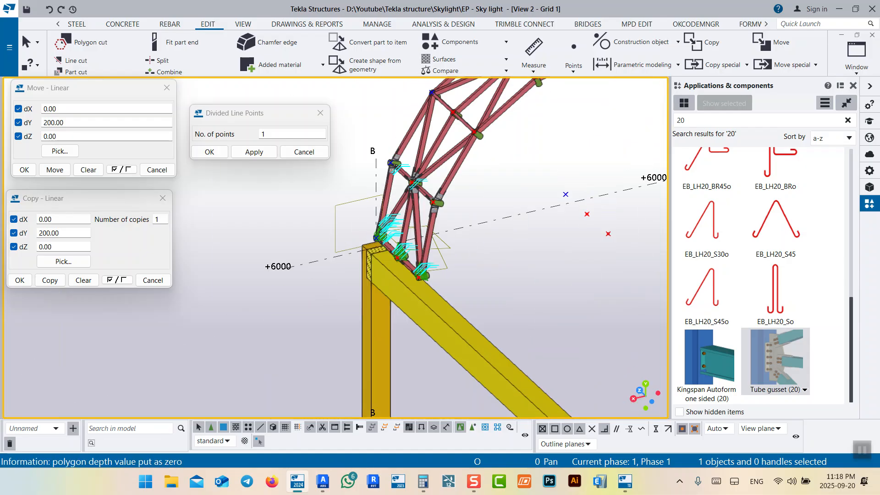
pyautogui.keyDown('ctrl'); pyautogui.moveTo(411, 183); pyautogui.dragTo(491, 158, button='middle'); pyautogui.keyUp('ctrl')
pyautogui.rightClick(491, 157)
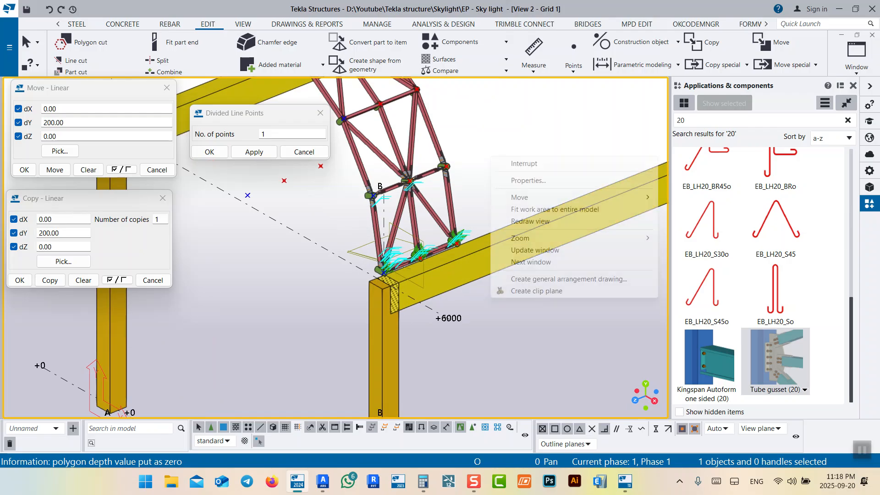
pyautogui.click(537, 222)
# Examine the gusset connections in the lower bay and the unconnected nodes of the arched frame's upper part
pyautogui.scroll(6, 418, 159)
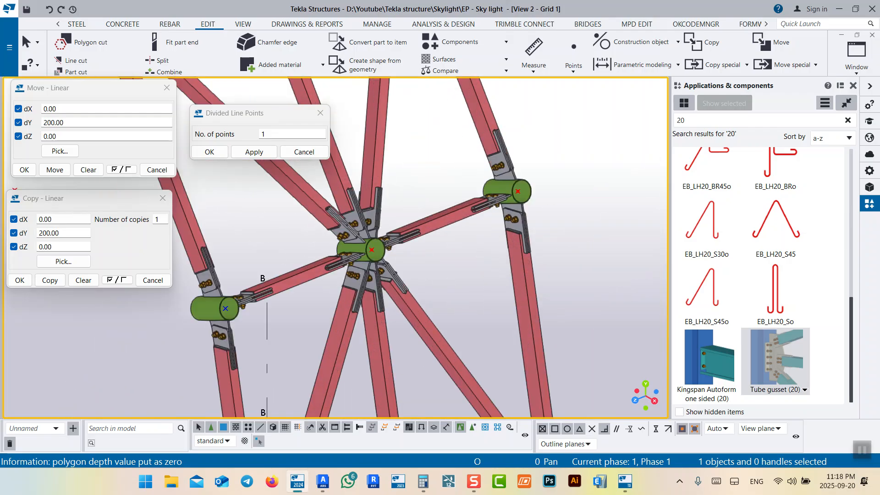
pyautogui.scroll(-5, 453, 240)
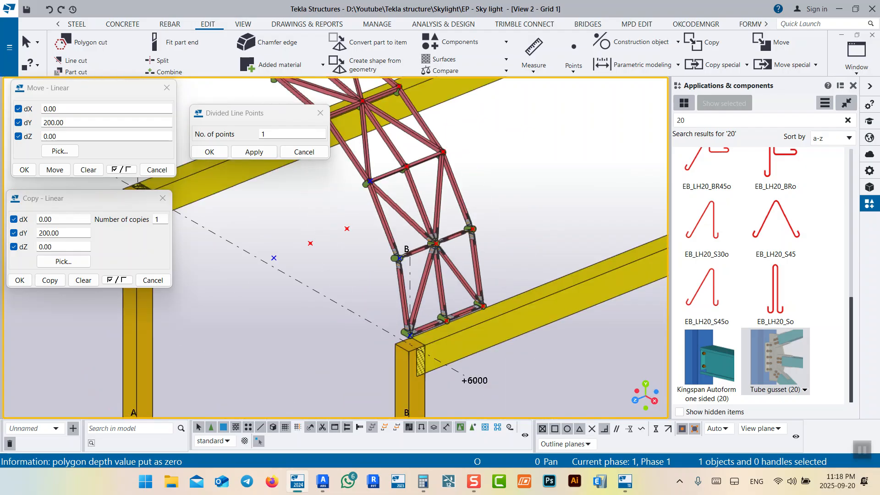
pyautogui.moveTo(454, 192); pyautogui.dragTo(490, 224, button='middle')
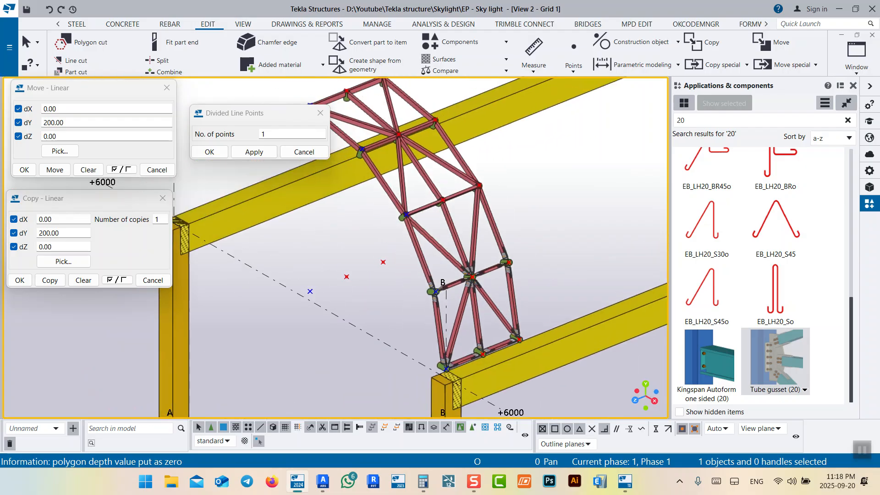
pyautogui.keyDown('ctrl'); pyautogui.moveTo(439, 242); pyautogui.dragTo(596, 241, button='middle'); pyautogui.keyUp('ctrl')
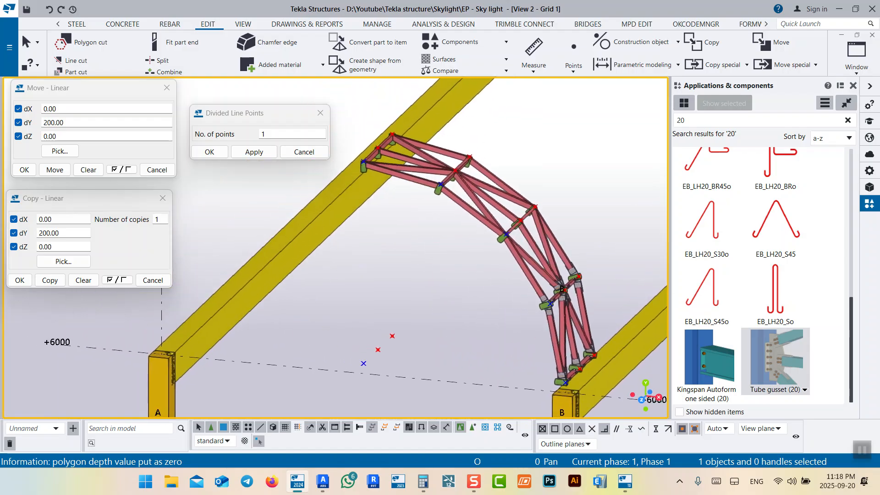
pyautogui.keyDown('ctrl'); pyautogui.moveTo(564, 289); pyautogui.dragTo(592, 276, button='middle'); pyautogui.keyUp('ctrl')
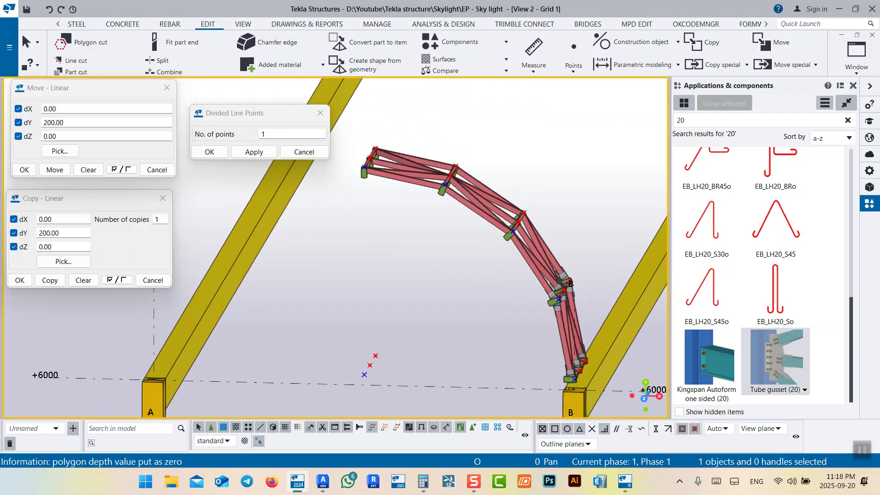
pyautogui.scroll(4, 413, 180)
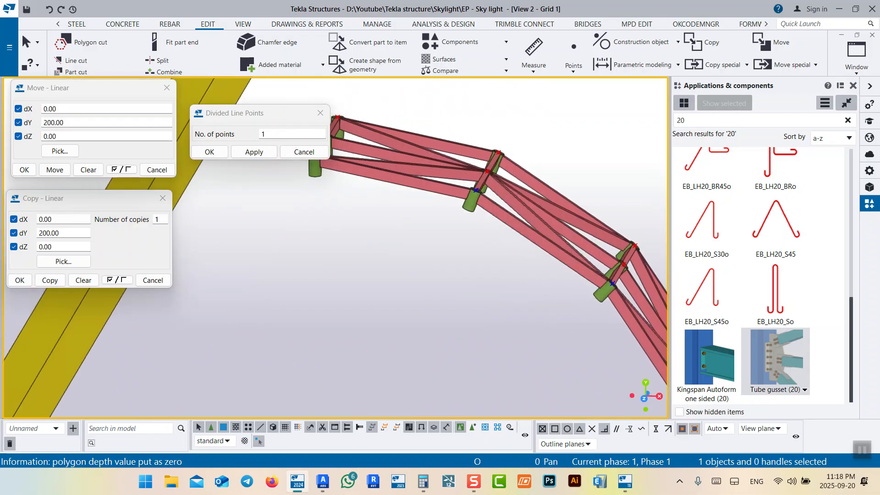
# Delete the unconnected members and tubes of the upper bays between the apex row and the second bay
pyautogui.moveTo(437, 234); pyautogui.dragTo(436, 233)
pyautogui.moveTo(477, 181); pyautogui.dragTo(491, 168, button='middle')
pyautogui.scroll(-6, 491, 167)
pyautogui.scroll(6, 460, 262)
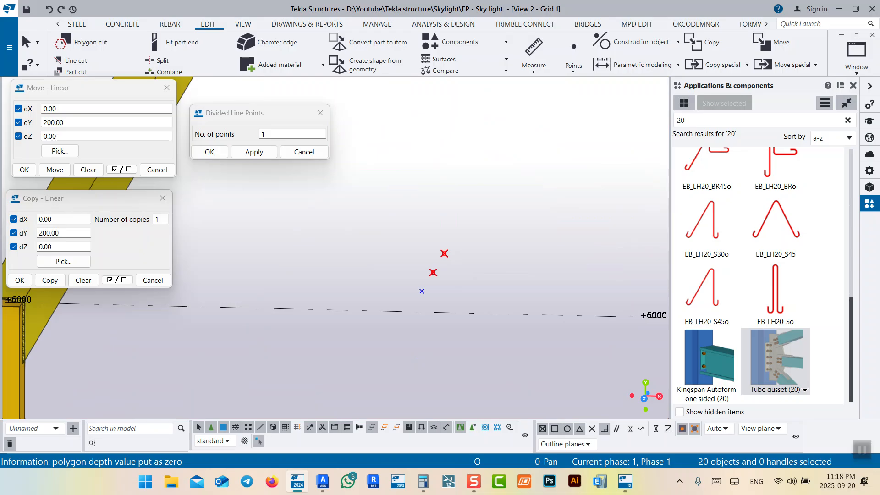
pyautogui.press('Delete')
pyautogui.scroll(-6, 449, 309)
pyautogui.scroll(6, 436, 193)
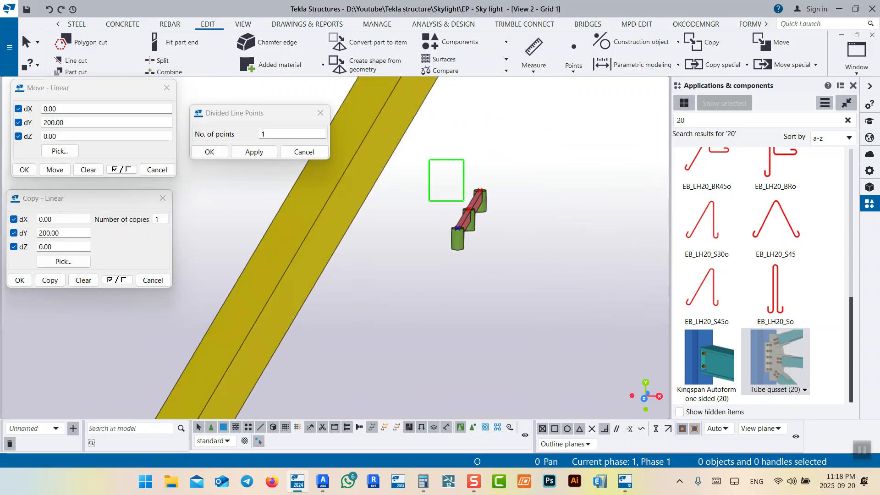
pyautogui.moveTo(518, 255); pyautogui.dragTo(518, 255)
pyautogui.moveTo(516, 259); pyautogui.dragTo(445, 176, button='middle')
pyautogui.scroll(-6, 441, 183)
pyautogui.scroll(6, 443, 172)
pyautogui.scroll(3, 380, 184)
pyautogui.scroll(-6, 381, 188)
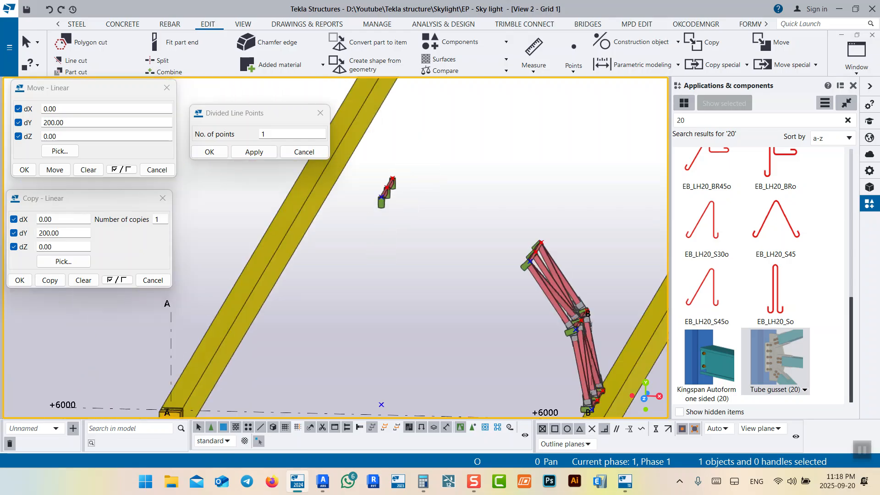
# Delete the RHS chord members joining the tubes along the top row of the second bay
pyautogui.scroll(5, 573, 297)
pyautogui.moveTo(573, 303); pyautogui.dragTo(519, 230, button='middle')
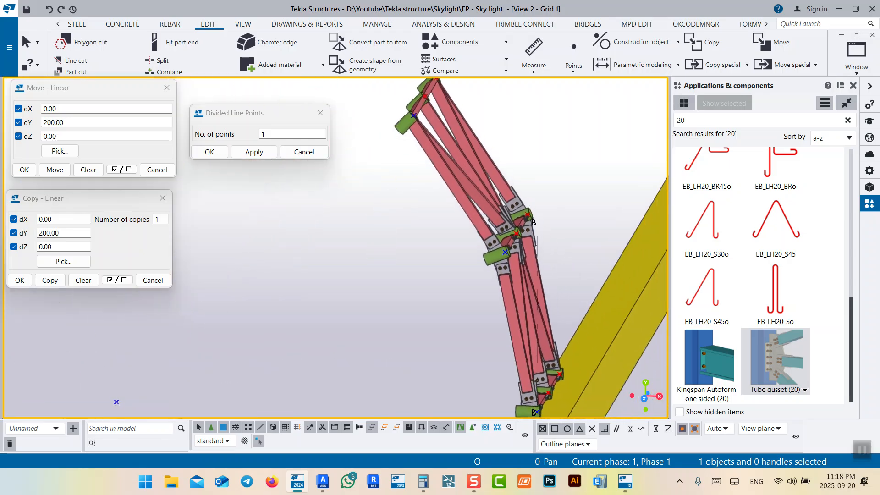
pyautogui.moveTo(558, 194); pyautogui.dragTo(466, 276)
pyautogui.click(403, 202)
pyautogui.scroll(3, 424, 112)
pyautogui.moveTo(424, 112); pyautogui.dragTo(437, 257, button='middle')
pyautogui.click(429, 248)
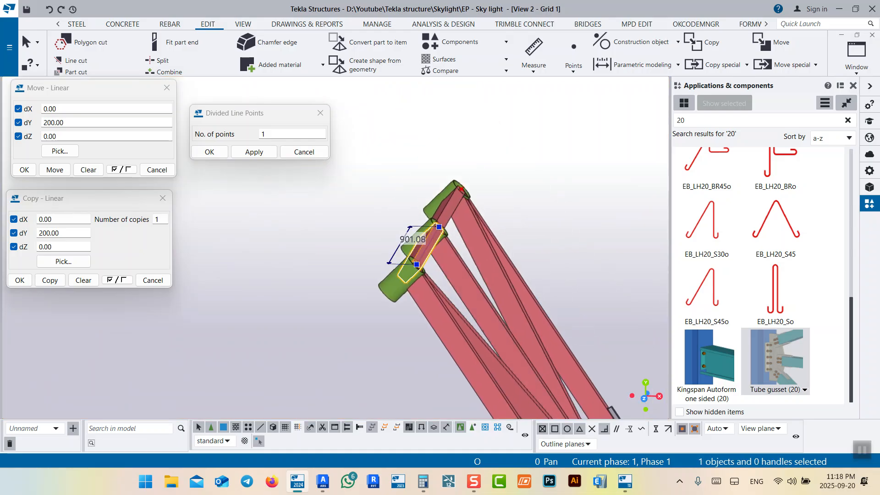
pyautogui.press('Delete')
pyautogui.scroll(-6, 492, 144)
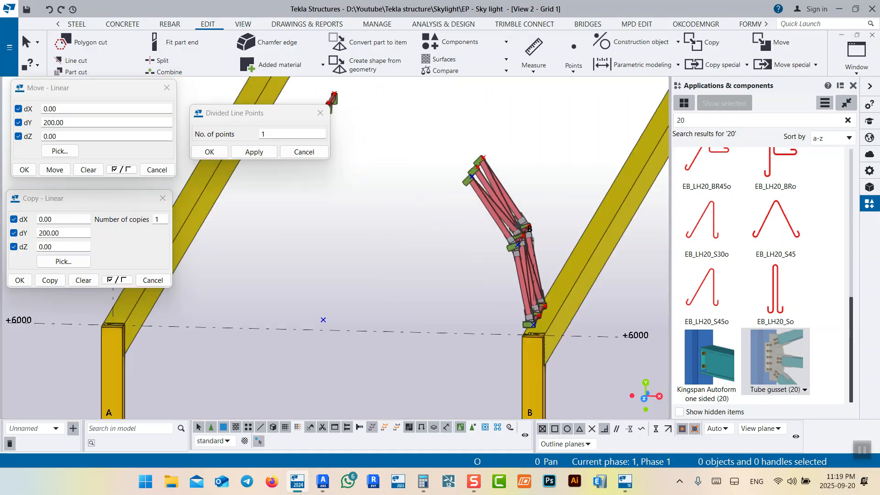
# Rotate-copy the two lower bays with their gusset connections and bottom-row chords once, 45° around Z about the arch's centre point
pyautogui.moveTo(492, 144); pyautogui.dragTo(478, 125, button='middle')
pyautogui.moveTo(537, 186); pyautogui.dragTo(467, 250)
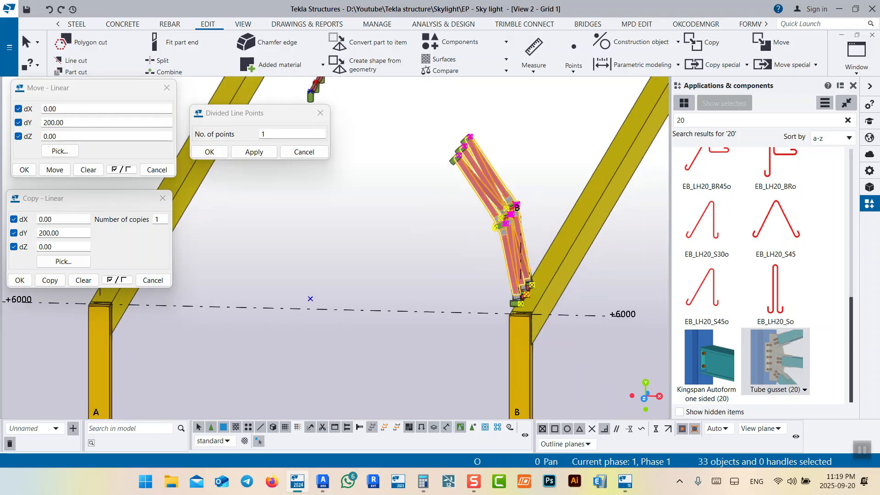
pyautogui.scroll(8, 519, 296)
pyautogui.keyDown('ctrl'); pyautogui.click(544, 303); pyautogui.keyUp('ctrl')
pyautogui.keyDown('ctrl'); pyautogui.click(587, 230); pyautogui.keyUp('ctrl')
pyautogui.scroll(-10, 559, 192)
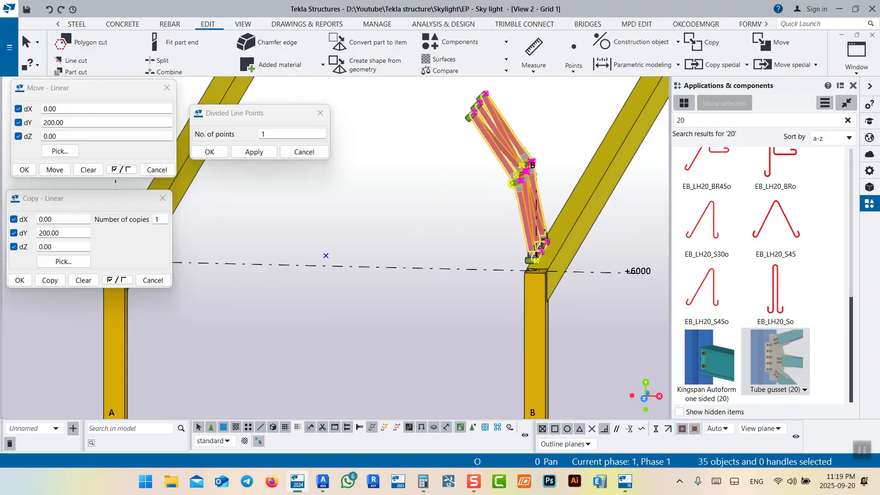
pyautogui.scroll(8, 554, 187)
pyautogui.rightClick(451, 221)
pyautogui.moveTo(490, 257)
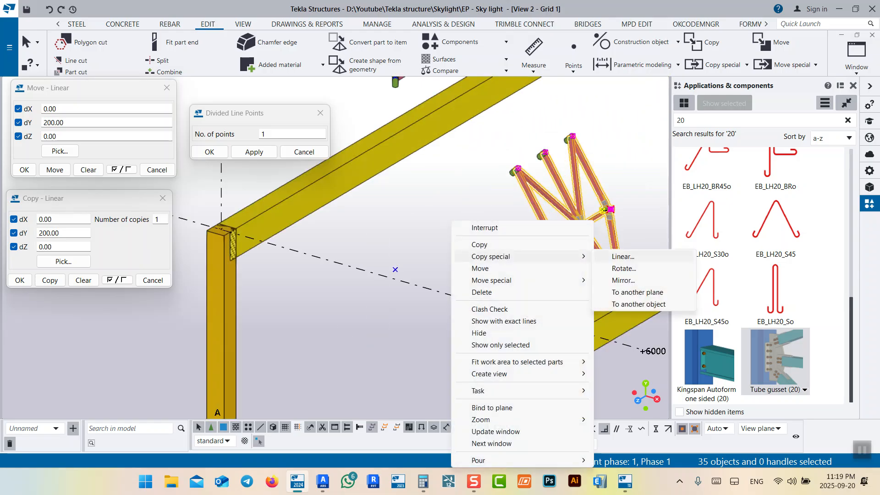
pyautogui.click(623, 268)
pyautogui.click(395, 269)
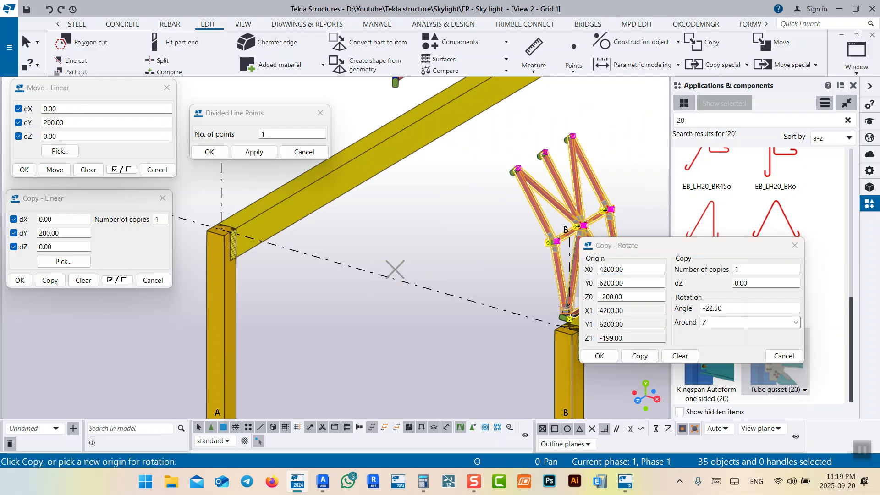
pyautogui.doubleClick(713, 308)
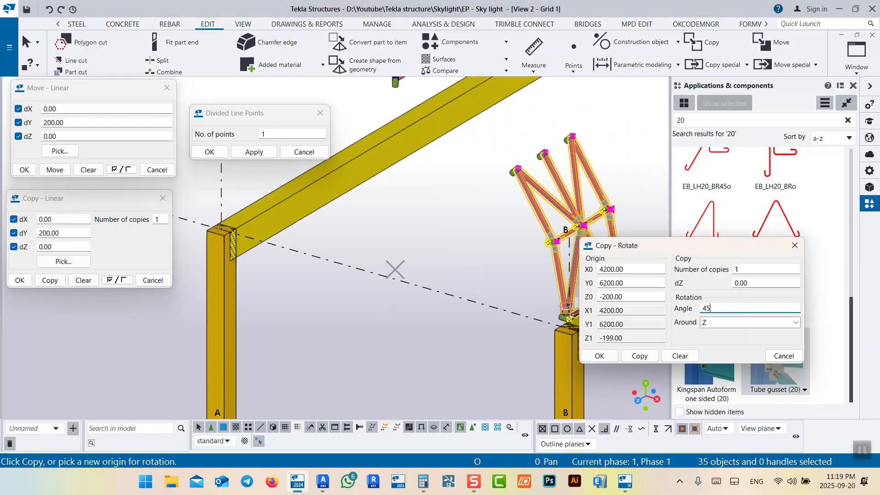
pyautogui.click(639, 355)
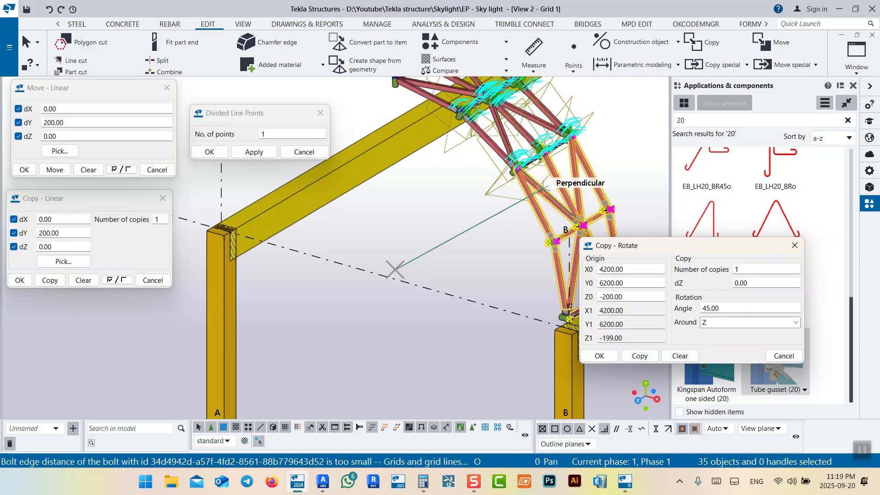
# End the rotate copy and redraw the view to clear the temporary graphics from the copied bays
pyautogui.moveTo(517, 167); pyautogui.dragTo(496, 300, button='middle')
pyautogui.rightClick(490, 121)
pyautogui.click(509, 129)
pyautogui.rightClick(478, 122)
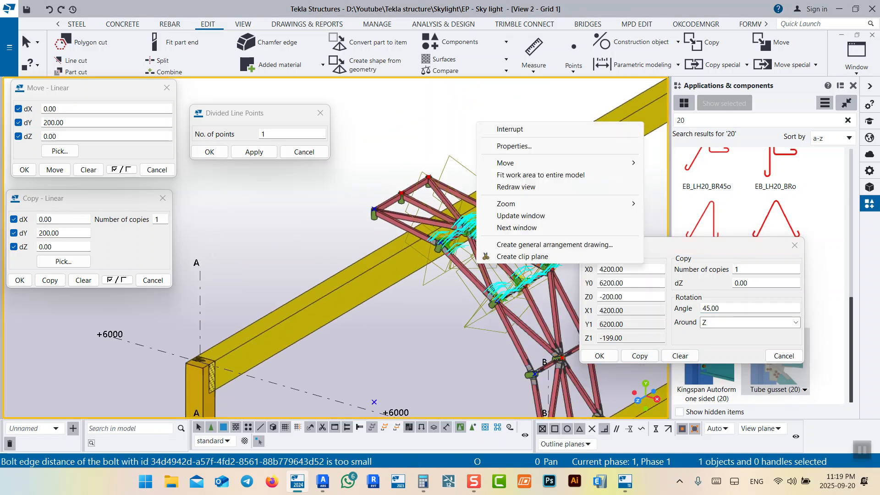
pyautogui.click(516, 187)
# Examine the copied bays' gusset connections and the unconnected tubes of the frame's apex row
pyautogui.scroll(7, 466, 230)
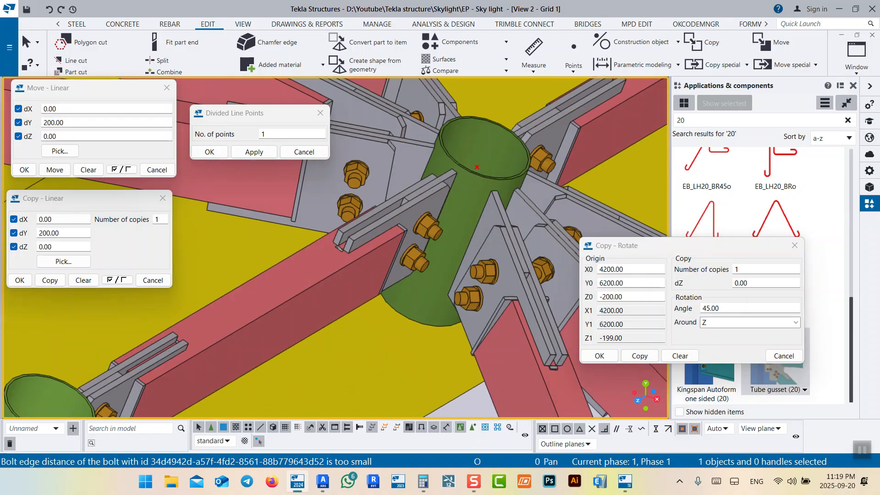
pyautogui.scroll(-5, 485, 221)
pyautogui.moveTo(463, 220); pyautogui.dragTo(534, 233, button='middle')
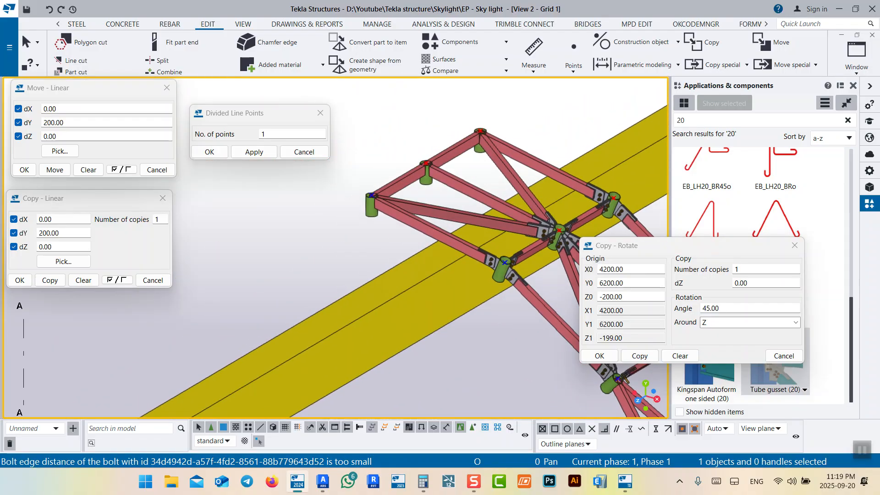
pyautogui.scroll(-4, 442, 163)
pyautogui.keyDown('ctrl'); pyautogui.moveTo(443, 183); pyautogui.dragTo(396, 179, button='middle'); pyautogui.keyUp('ctrl')
pyautogui.scroll(6, 508, 183)
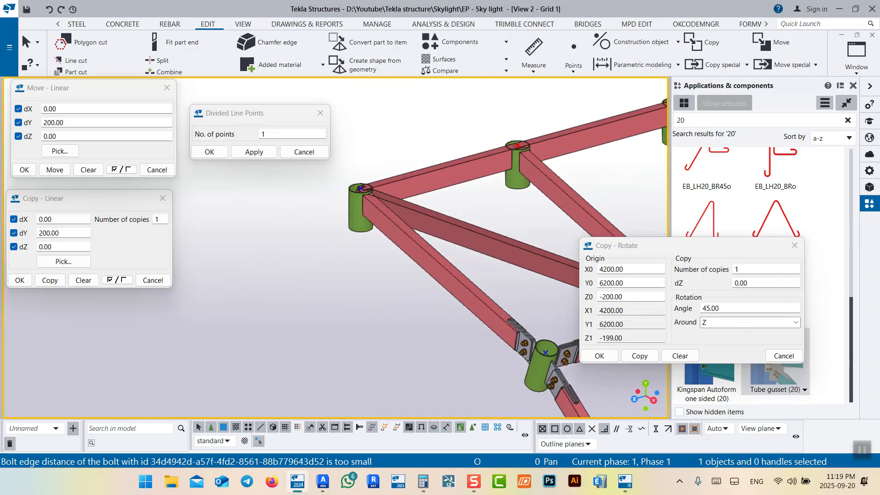
pyautogui.scroll(-5, 455, 307)
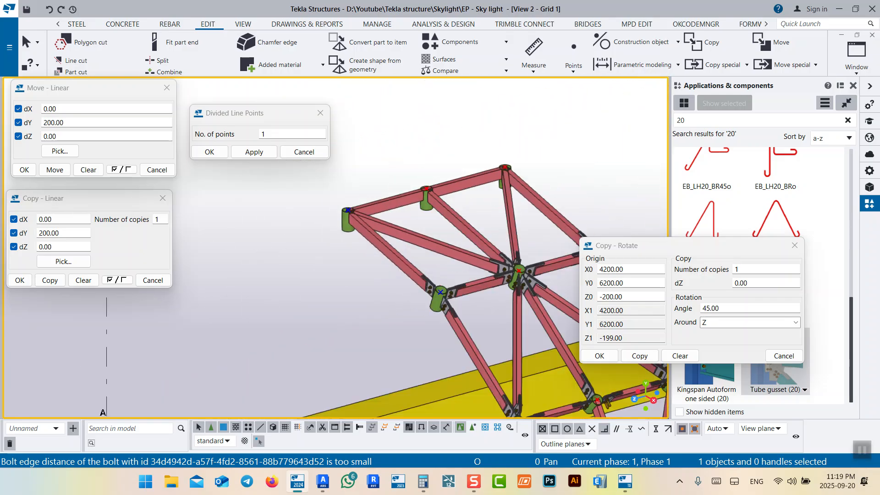
# Set the lengths of the near corner tube and the middle tube in the apex row to 230 mm
pyautogui.scroll(5, 477, 334)
pyautogui.click(321, 210)
pyautogui.moveTo(322, 211); pyautogui.dragTo(361, 244, button='middle')
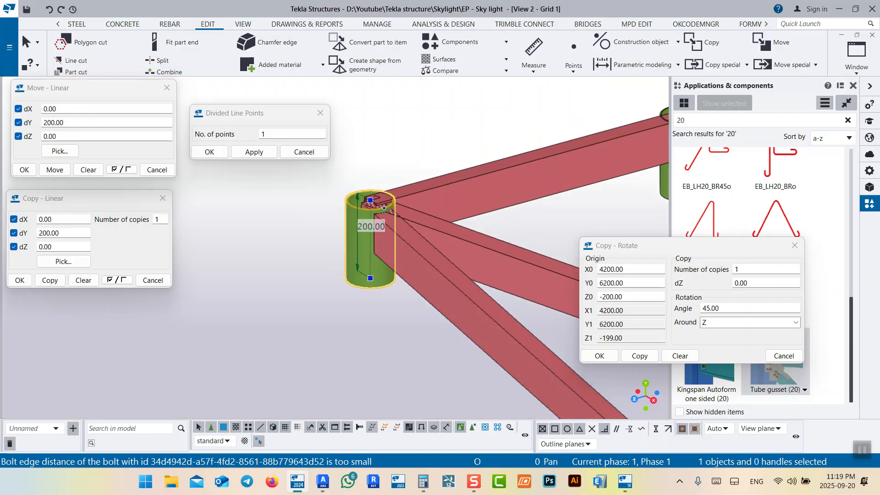
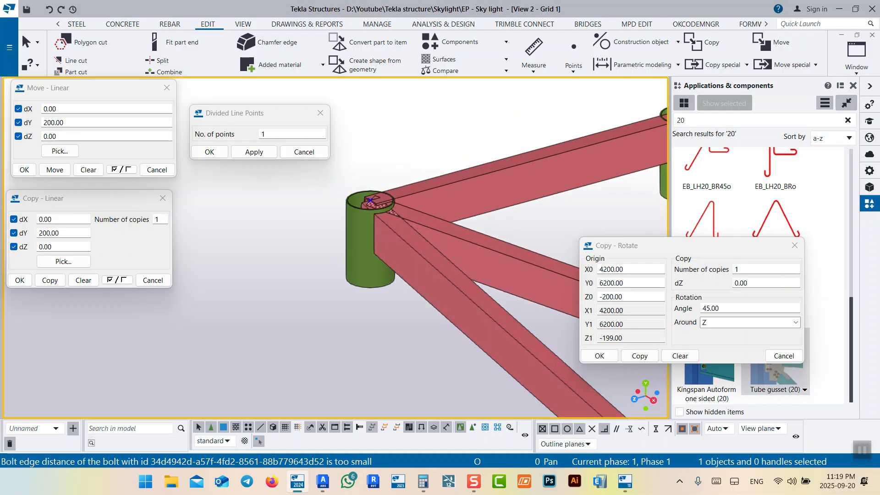
pyautogui.click(371, 223)
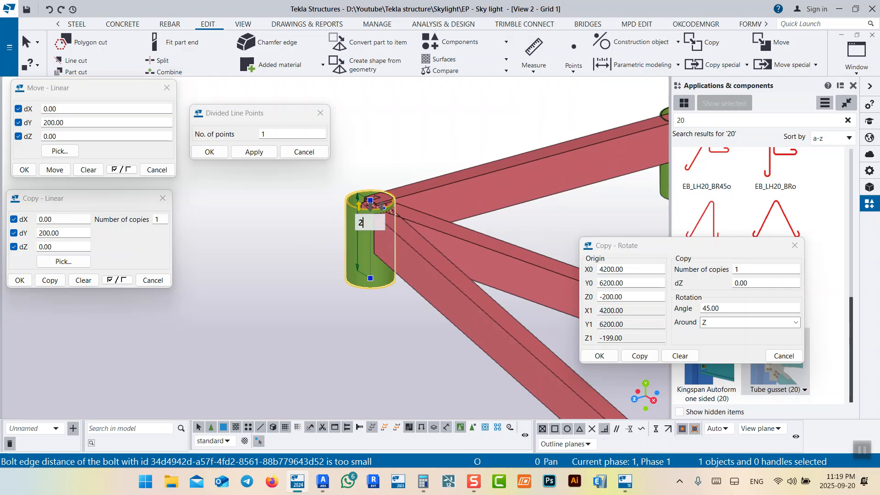
pyautogui.moveTo(628, 156); pyautogui.dragTo(419, 258, button='middle')
pyautogui.click(472, 268)
pyautogui.click(476, 243)
pyautogui.write('23')
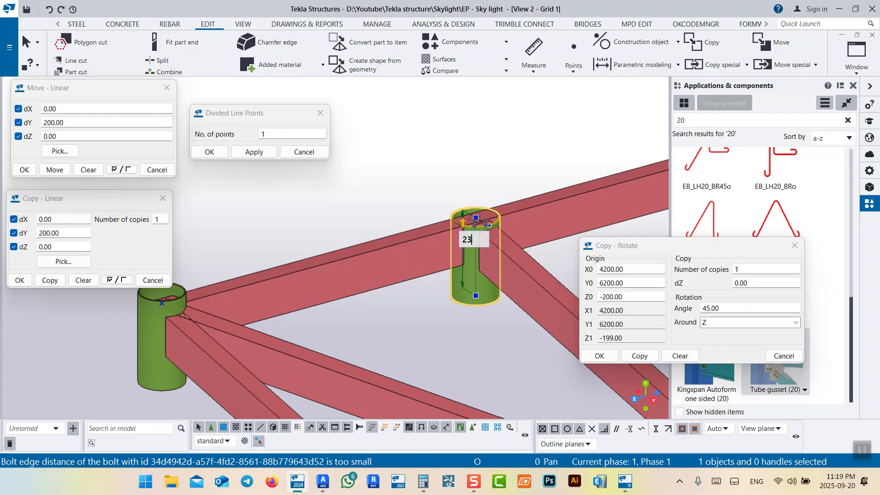
pyautogui.write('0')
pyautogui.press('Return')
# Set the length of the far corner tube in the apex row to 230 mm
pyautogui.moveTo(476, 242); pyautogui.dragTo(351, 304, button='middle')
pyautogui.moveTo(572, 197); pyautogui.dragTo(389, 226, button='middle')
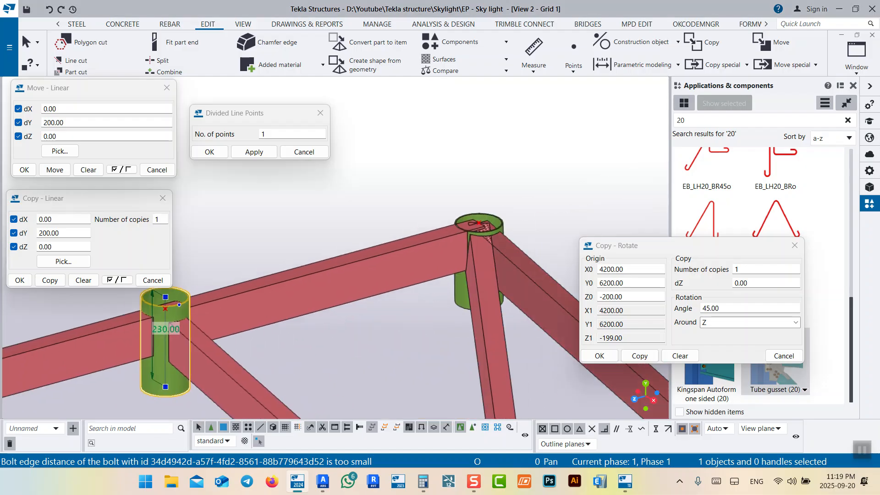
pyautogui.scroll(3, 478, 276)
pyautogui.click(449, 289)
pyautogui.click(478, 234)
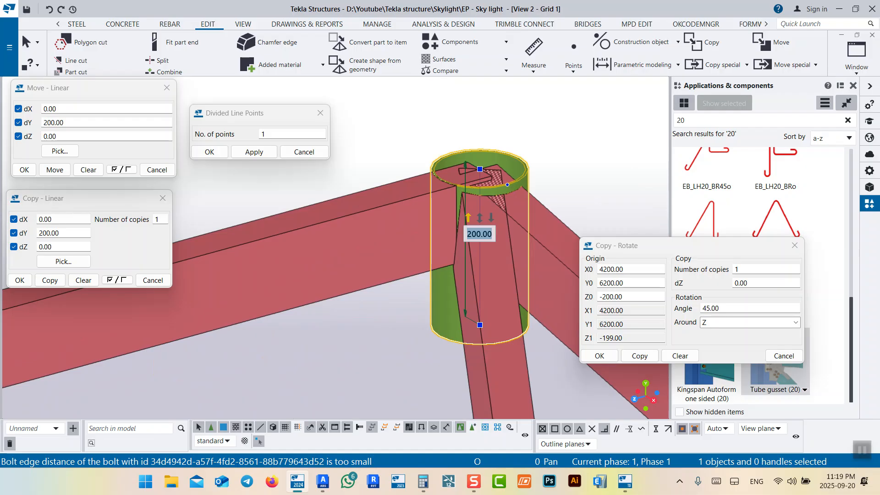
pyautogui.write('230')
pyautogui.press('Return')
pyautogui.scroll(-8, 477, 180)
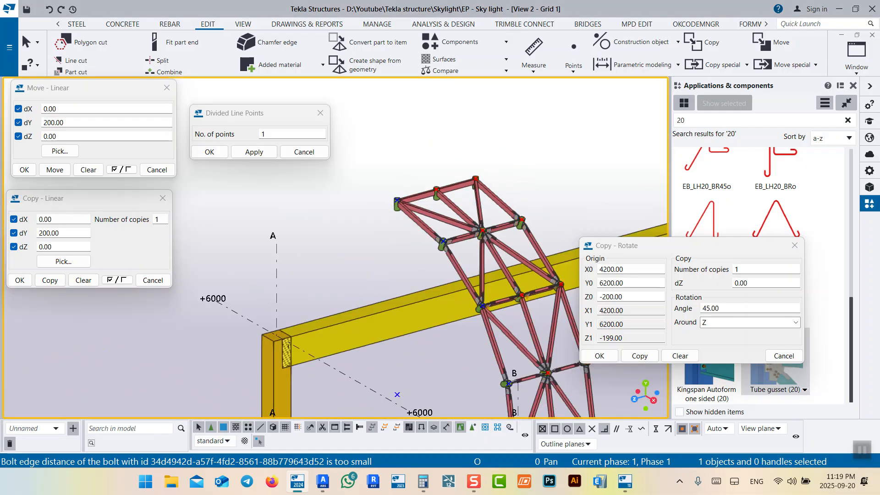
# Close the rotate-copy settings and connect the far apex corner tube to its longitudinal member, diagonal brace and chord with Tube gusset (20)
pyautogui.click(599, 356)
pyautogui.keyDown('ctrl'); pyautogui.moveTo(484, 206); pyautogui.dragTo(525, 280, button='middle'); pyautogui.keyUp('ctrl')
pyautogui.scroll(6, 467, 195)
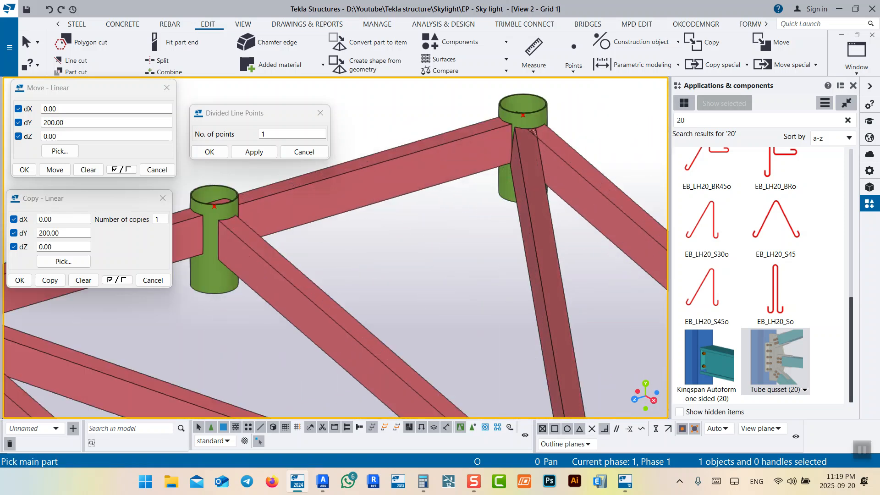
pyautogui.scroll(2, 542, 108)
pyautogui.click(540, 124)
pyautogui.click(578, 194)
pyautogui.middleClick(578, 195)
pyautogui.click(504, 134)
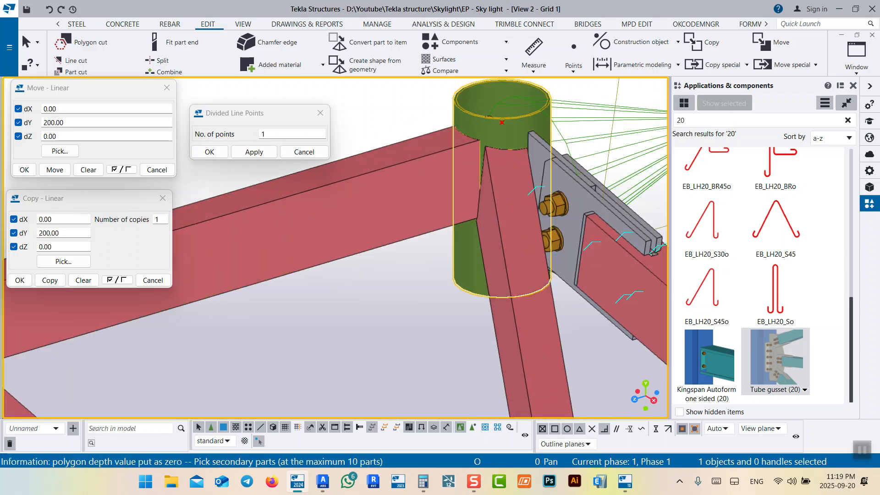
pyautogui.click(511, 201)
pyautogui.middleClick(511, 202)
pyautogui.click(468, 120)
pyautogui.click(451, 171)
pyautogui.middleClick(451, 172)
# Connect the middle apex tube to its longitudinal member and the chords on both sides with Tube gusset (20)
pyautogui.scroll(-8, 548, 162)
pyautogui.scroll(6, 461, 191)
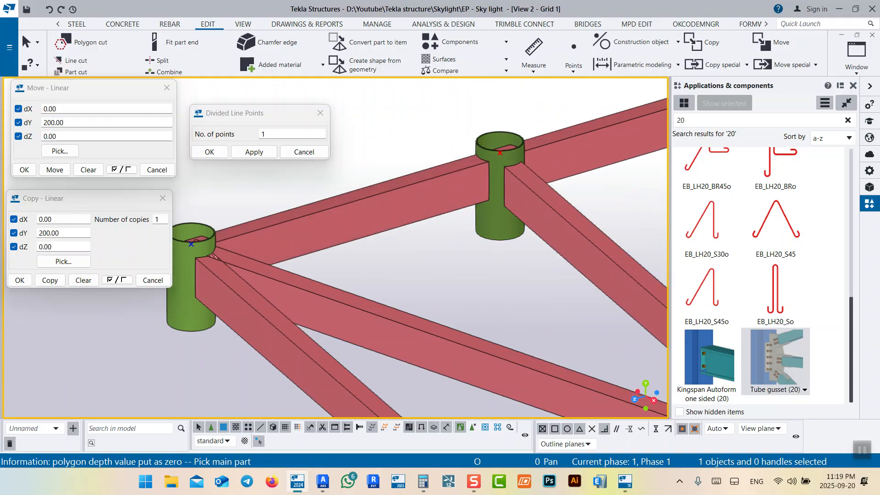
pyautogui.click(497, 211)
pyautogui.click(545, 220)
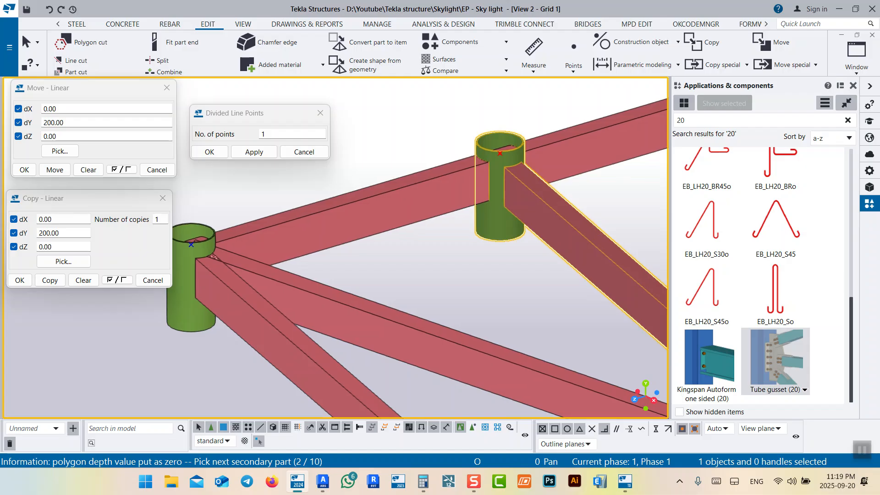
pyautogui.middleClick(472, 208)
pyautogui.click(442, 193)
pyautogui.middleClick(442, 194)
pyautogui.moveTo(442, 193); pyautogui.dragTo(365, 214, button='middle')
pyautogui.click(477, 180)
pyautogui.middleClick(476, 181)
# Connect the near apex corner tube to its longitudinal member, diagonal brace and chord with Tube gusset (20)
pyautogui.scroll(-3, 476, 181)
pyautogui.moveTo(408, 274); pyautogui.dragTo(546, 236, button='middle')
pyautogui.scroll(4, 433, 205)
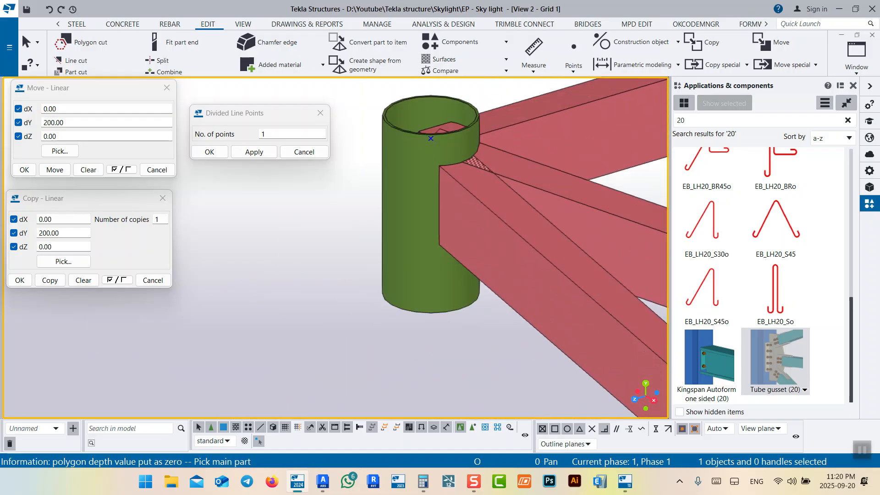
pyautogui.click(433, 204)
pyautogui.click(474, 212)
pyautogui.middleClick(474, 212)
pyautogui.click(408, 225)
pyautogui.scroll(-3, 403, 229)
pyautogui.click(484, 233)
pyautogui.middleClick(483, 233)
pyautogui.click(398, 226)
pyautogui.click(513, 166)
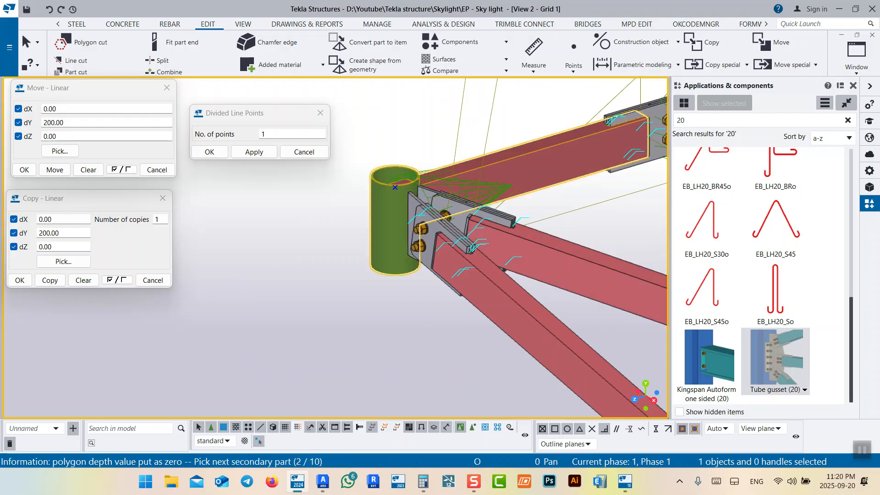
pyautogui.middleClick(513, 166)
# Redraw the view to clear the temporary graphics around the newly connected apex row
pyautogui.scroll(-3, 534, 108)
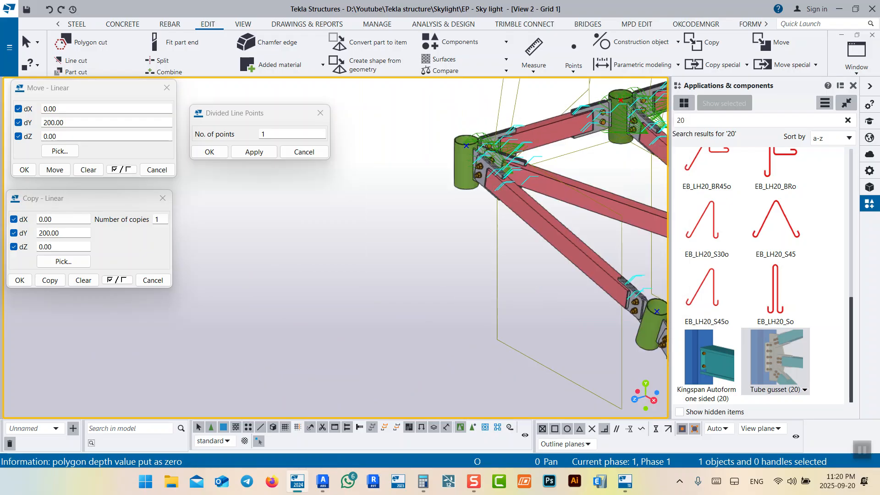
pyautogui.scroll(-3, 568, 215)
pyautogui.rightClick(459, 204)
pyautogui.click(500, 270)
# Examine the fully connected half arch and how its base tubes sit above the supporting beam at grid B
pyautogui.moveTo(509, 270); pyautogui.dragTo(411, 231, button='middle')
pyautogui.scroll(-3, 502, 238)
pyautogui.keyDown('ctrl'); pyautogui.moveTo(501, 238); pyautogui.dragTo(545, 201, button='middle'); pyautogui.keyUp('ctrl')
pyautogui.keyDown('ctrl'); pyautogui.moveTo(545, 284); pyautogui.dragTo(481, 314, button='middle'); pyautogui.keyUp('ctrl')
pyautogui.scroll(5, 525, 307)
pyautogui.scroll(-5, 535, 265)
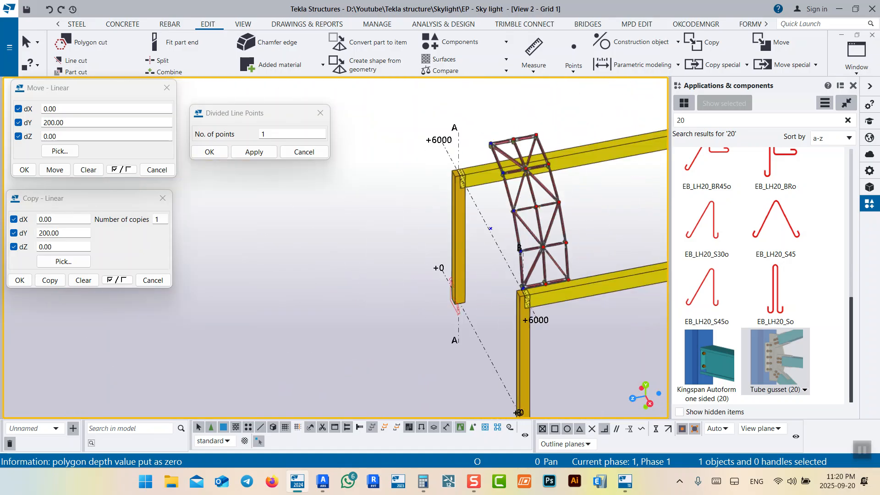
pyautogui.scroll(7, 540, 272)
pyautogui.scroll(-2, 541, 273)
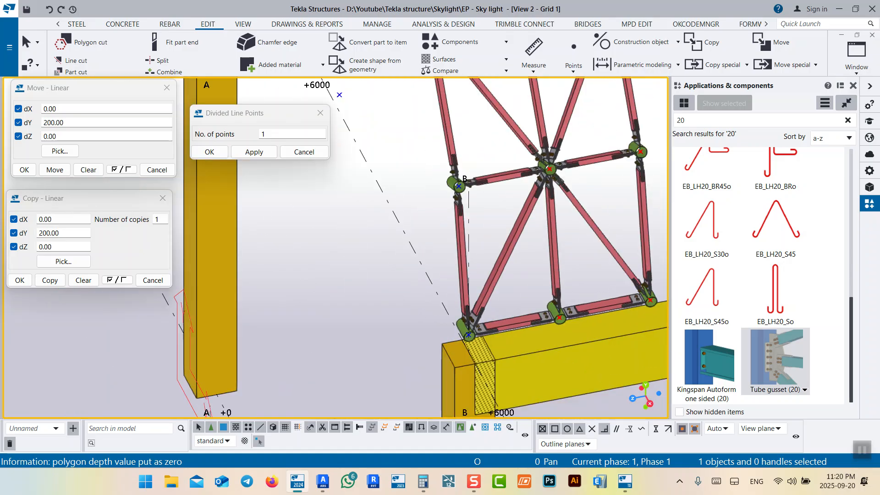
pyautogui.scroll(-3, 489, 281)
pyautogui.moveTo(489, 282); pyautogui.dragTo(505, 394, button='middle')
pyautogui.scroll(-3, 493, 145)
pyautogui.keyDown('ctrl'); pyautogui.moveTo(492, 229); pyautogui.dragTo(566, 147, button='middle'); pyautogui.keyUp('ctrl')
pyautogui.scroll(4, 528, 273)
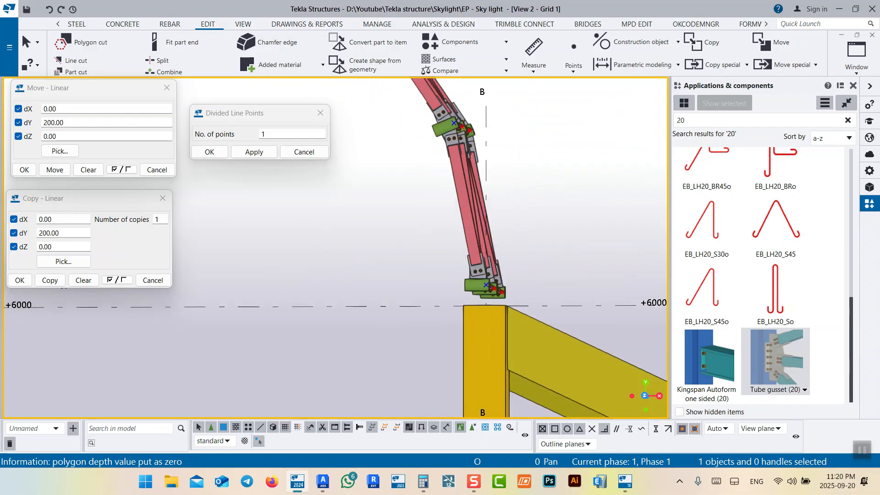
# Switch to the flat grid 1 elevation and select the whole connected half arch above grid B, without the columns and beams
pyautogui.rightClick(567, 158)
pyautogui.click(596, 181)
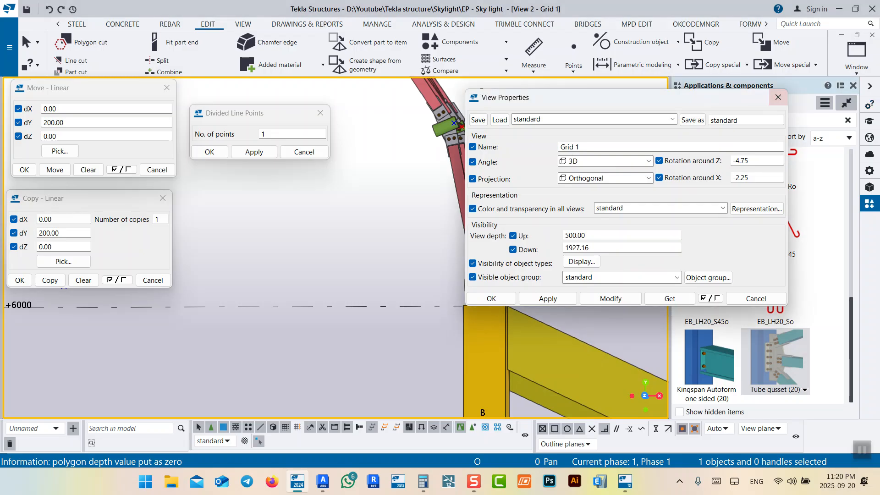
pyautogui.click(777, 97)
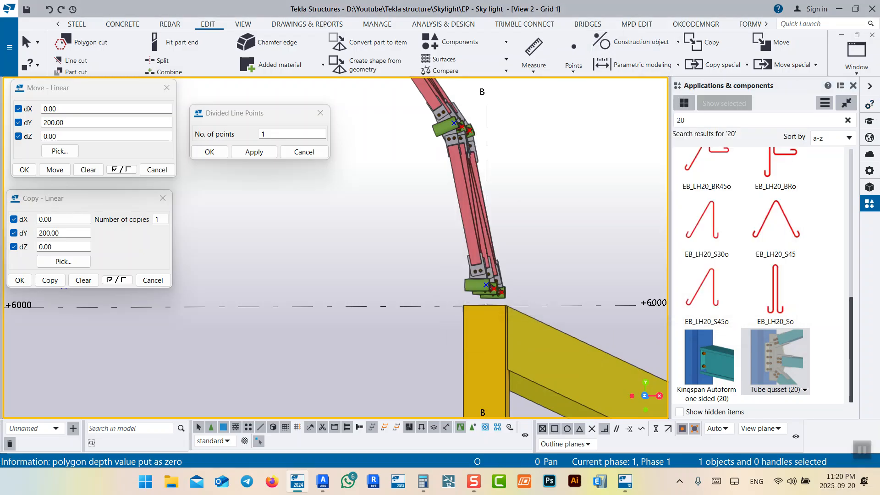
pyautogui.hotkey('ctrl', 'p')
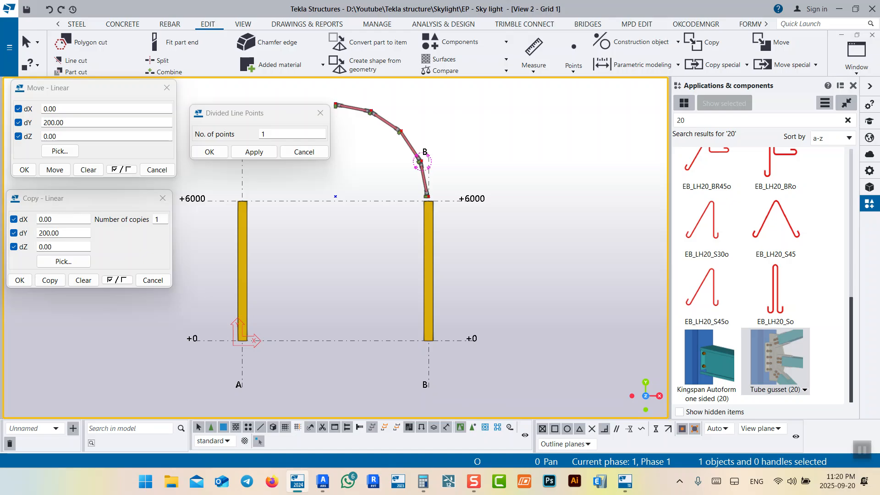
pyautogui.scroll(5, 420, 188)
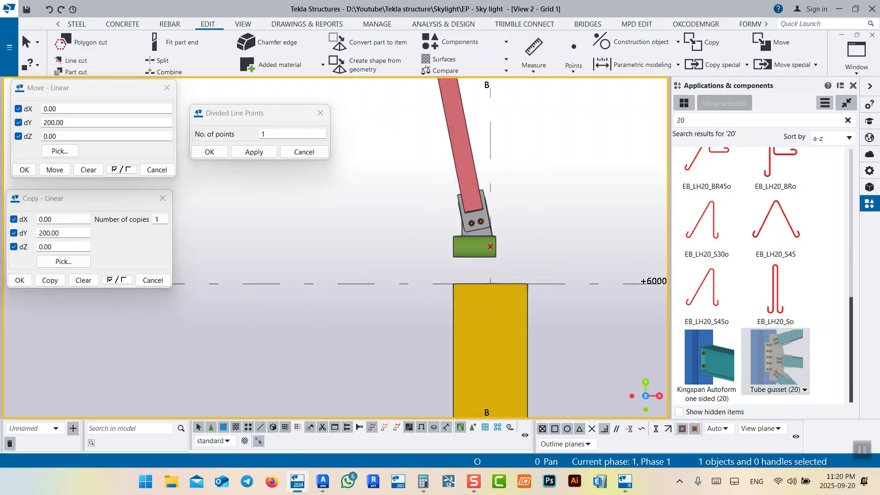
pyautogui.scroll(-2, 542, 264)
pyautogui.scroll(-2, 542, 265)
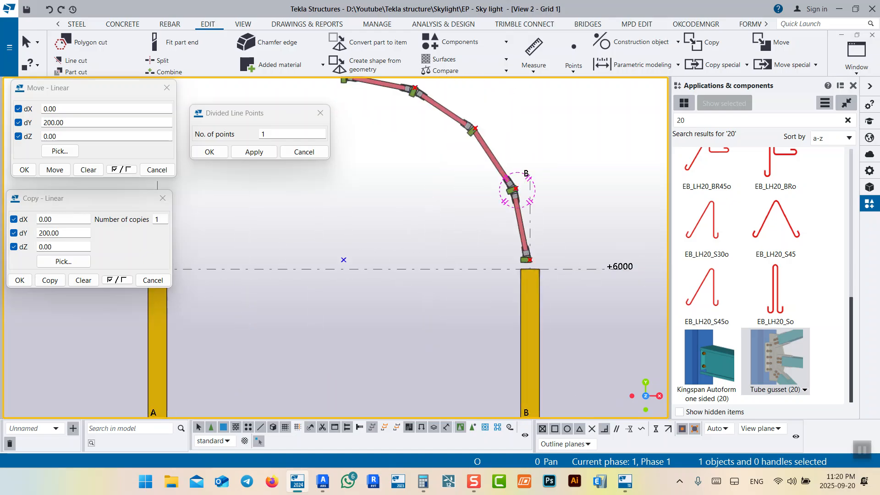
pyautogui.scroll(-2, 439, 152)
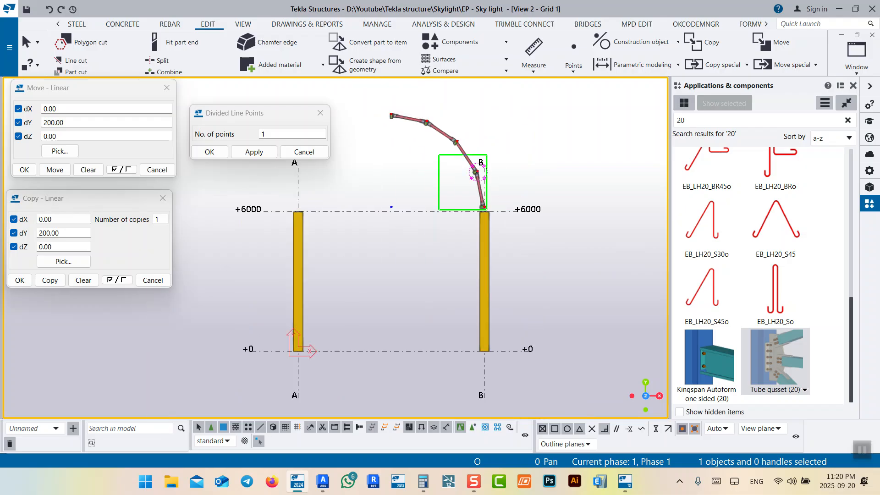
pyautogui.moveTo(486, 209); pyautogui.dragTo(486, 210)
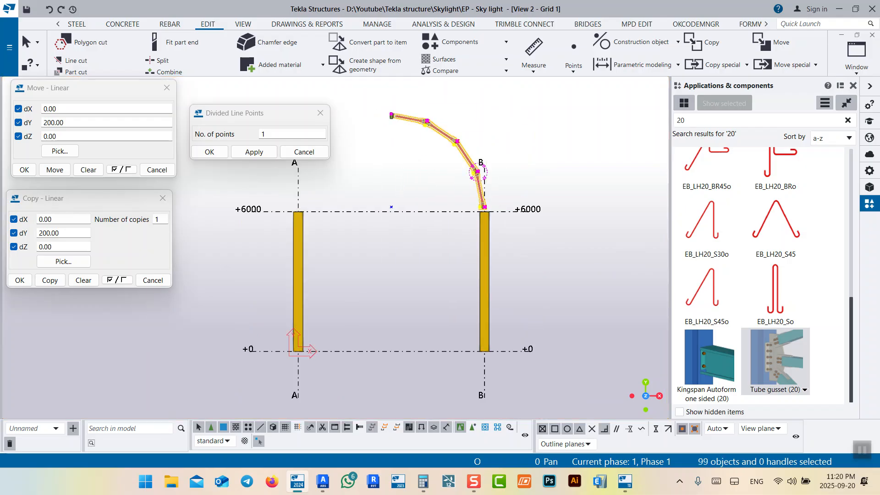
pyautogui.hotkey('ctrl', 'p')
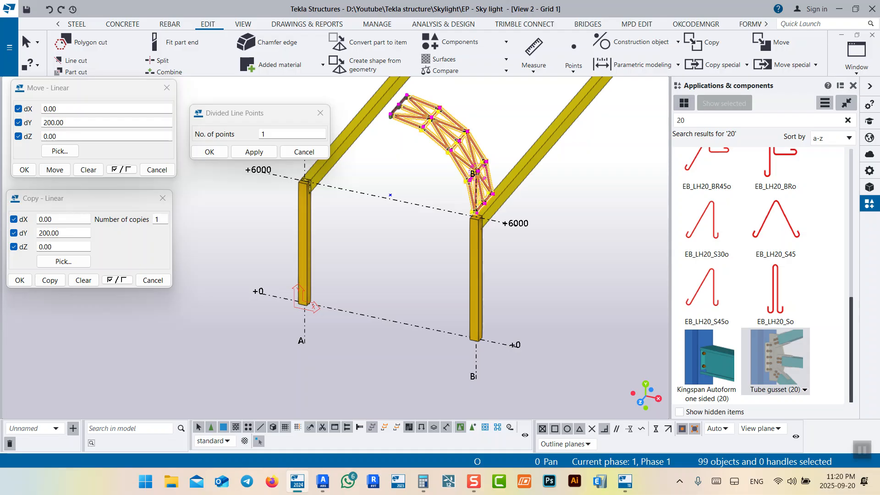
pyautogui.keyDown('ctrl'); pyautogui.moveTo(458, 183); pyautogui.dragTo(452, 199, button='middle'); pyautogui.keyUp('ctrl')
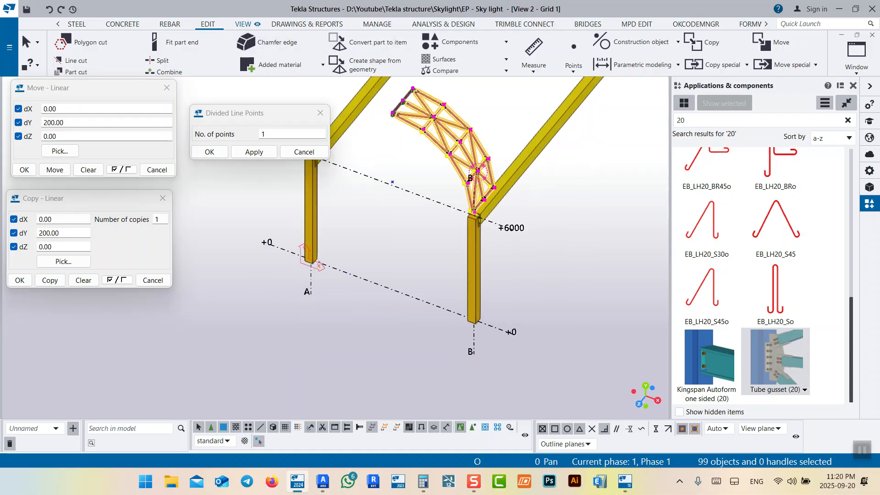
# Set the work plane horizontally at the +6000 level on top of the column at grid A
pyautogui.click(243, 23)
pyautogui.click(321, 50)
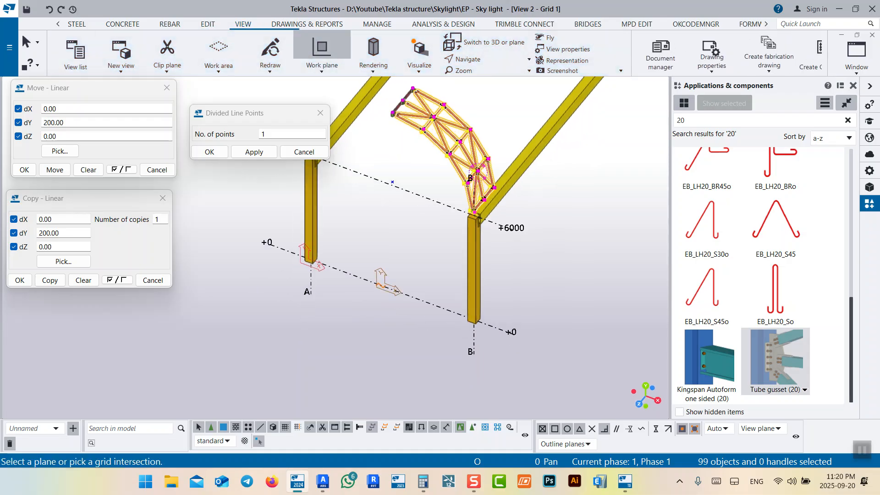
pyautogui.scroll(8, 479, 212)
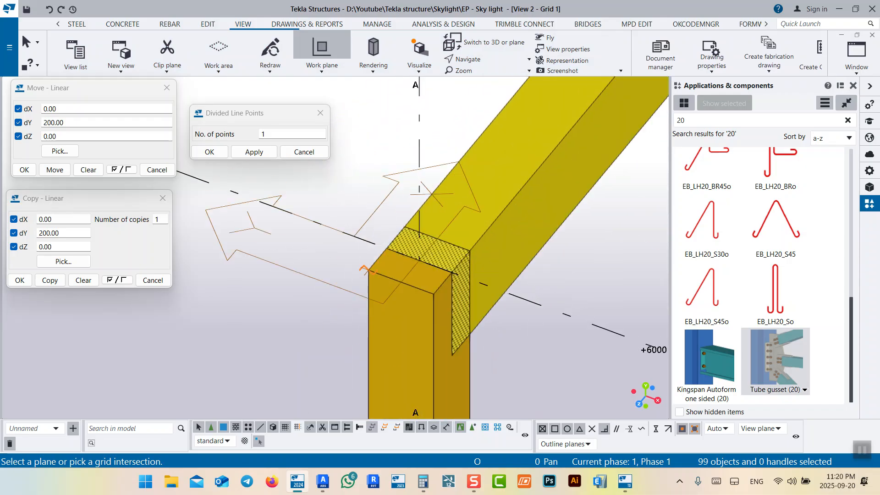
pyautogui.scroll(-6, 377, 267)
pyautogui.moveTo(549, 146); pyautogui.dragTo(512, 174, button='middle')
pyautogui.rightClick(512, 174)
pyautogui.click(546, 181)
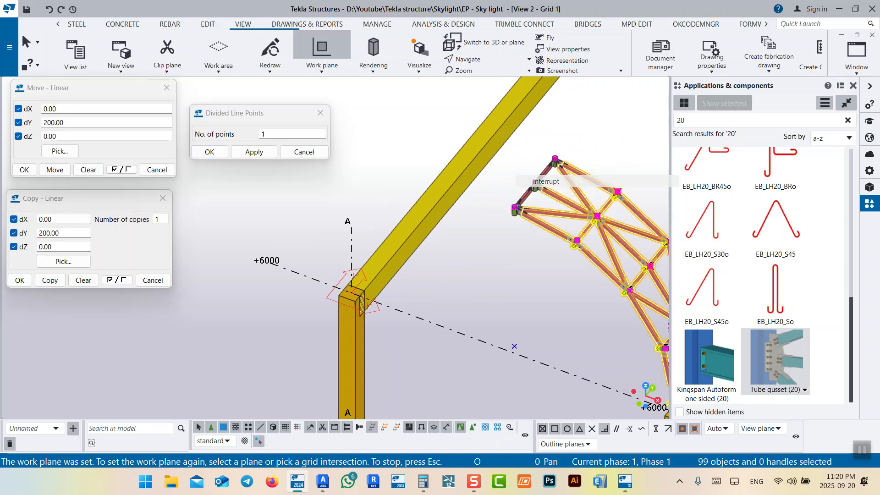
# Mirror-copy the selected half arch about the apex tube row, using X0 4200.00, Y0 1101.08 and angle -90
pyautogui.scroll(4, 521, 229)
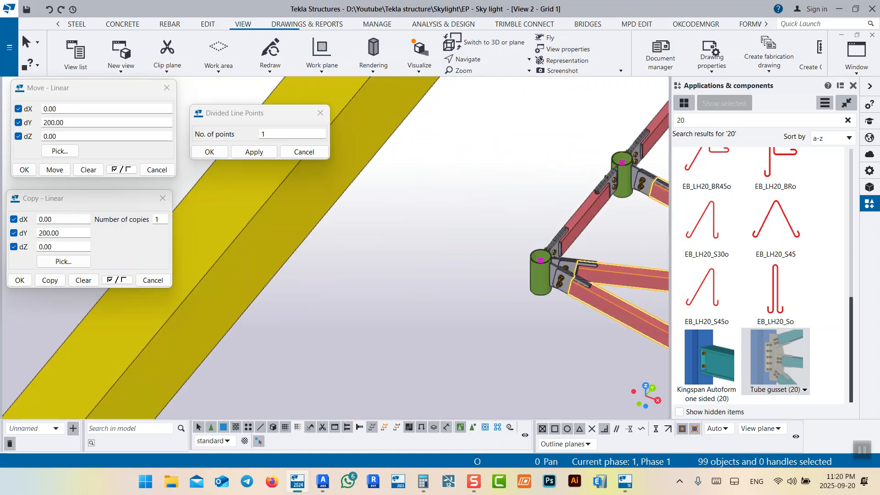
pyautogui.rightClick(417, 198)
pyautogui.moveTo(454, 233)
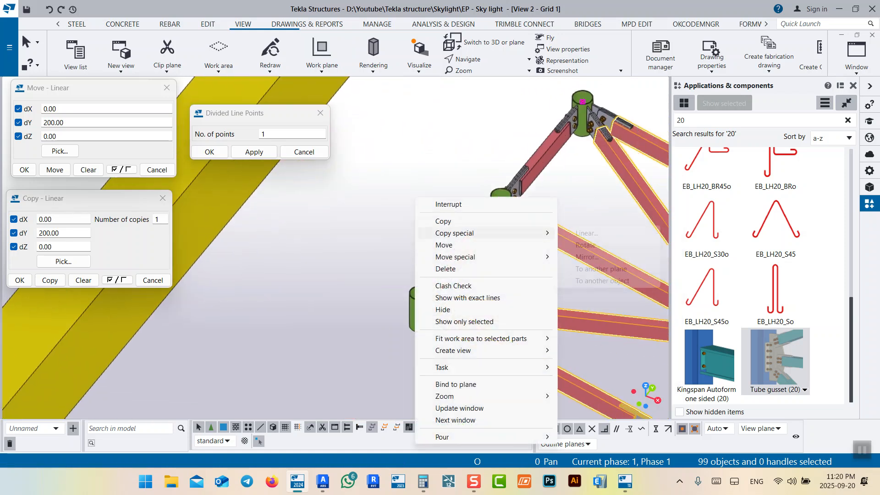
pyautogui.click(587, 257)
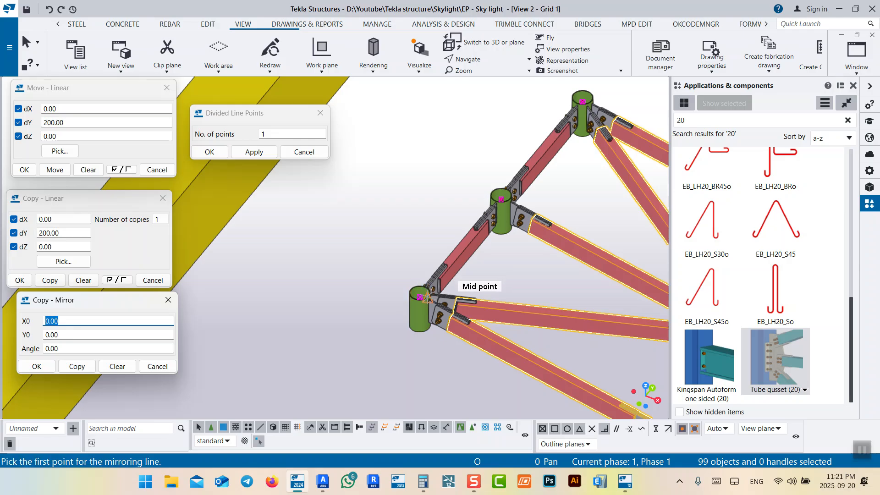
pyautogui.scroll(4, 501, 199)
pyautogui.click(513, 205)
pyautogui.scroll(-4, 510, 208)
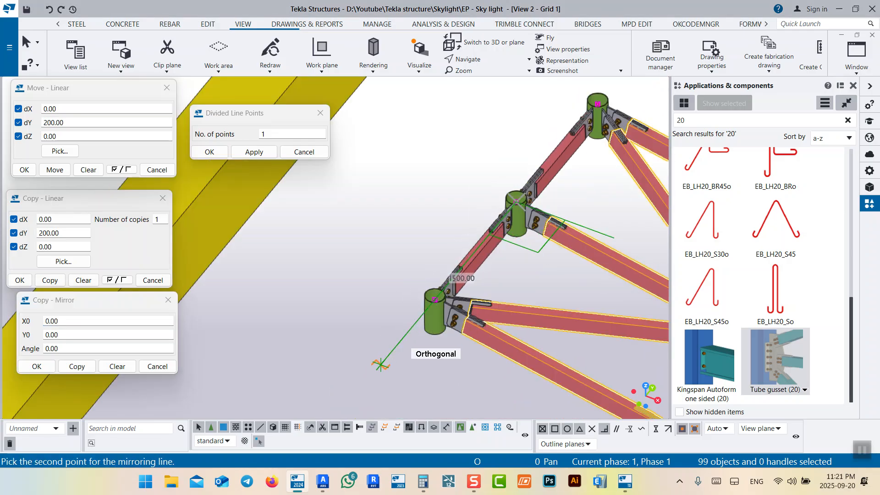
pyautogui.click(76, 366)
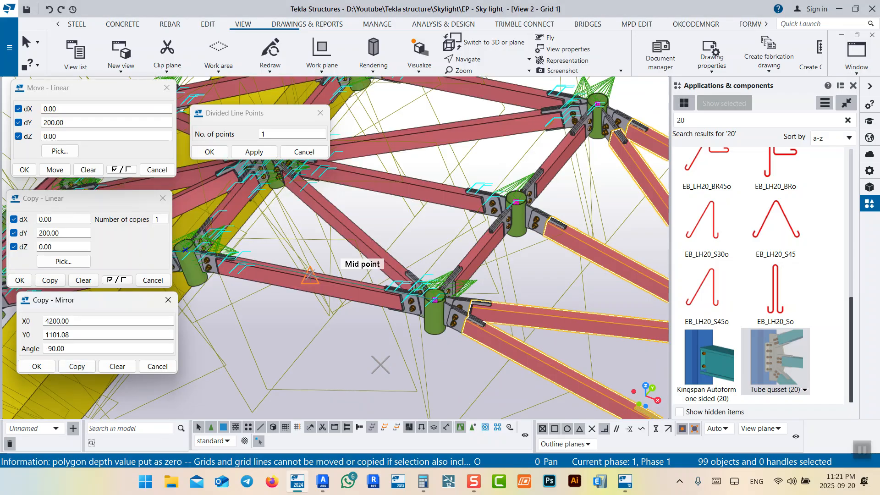
# End the mirror copy and redraw the view to clear the temporary graphics around the completed arch
pyautogui.scroll(-5, 310, 275)
pyautogui.rightClick(454, 145)
pyautogui.moveTo(491, 180)
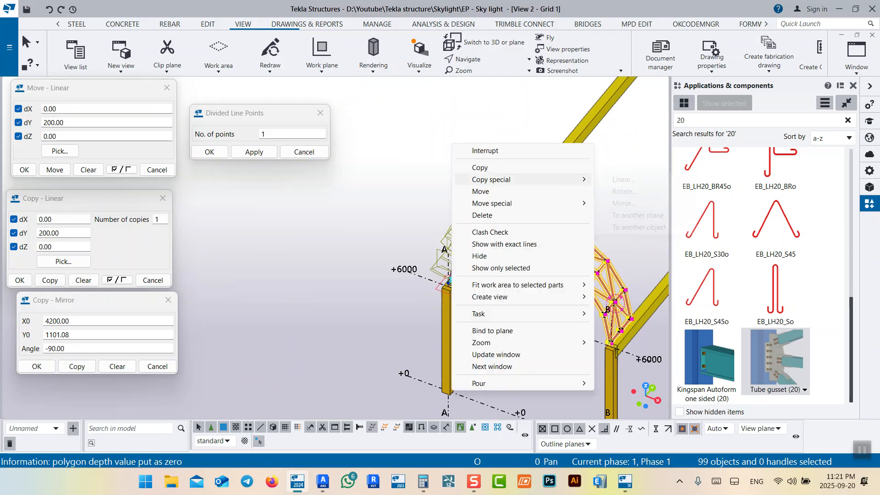
pyautogui.click(481, 215)
pyautogui.rightClick(424, 139)
pyautogui.click(458, 207)
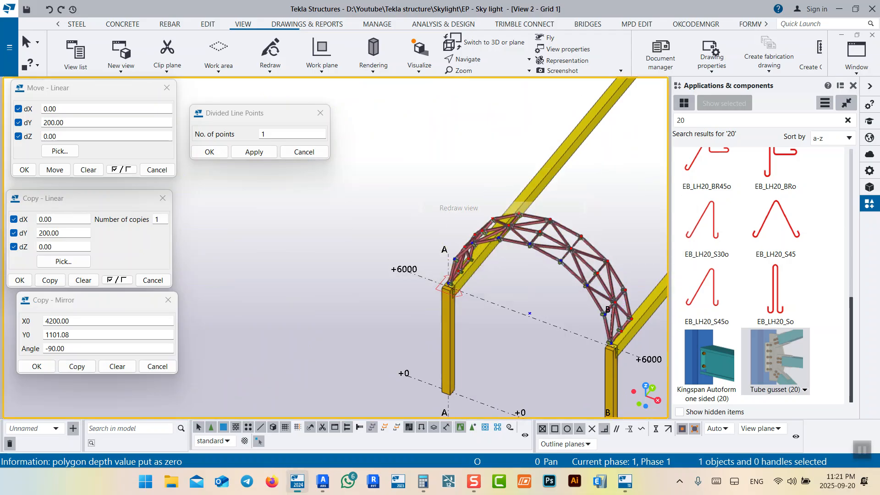
# Examine how the base tubes on both sides of the arch sit above the supporting beams at grids A and B
pyautogui.keyDown('ctrl'); pyautogui.moveTo(540, 284); pyautogui.dragTo(419, 238, button='middle'); pyautogui.keyUp('ctrl')
pyautogui.moveTo(573, 330); pyautogui.dragTo(391, 213, button='middle')
pyautogui.scroll(10, 433, 210)
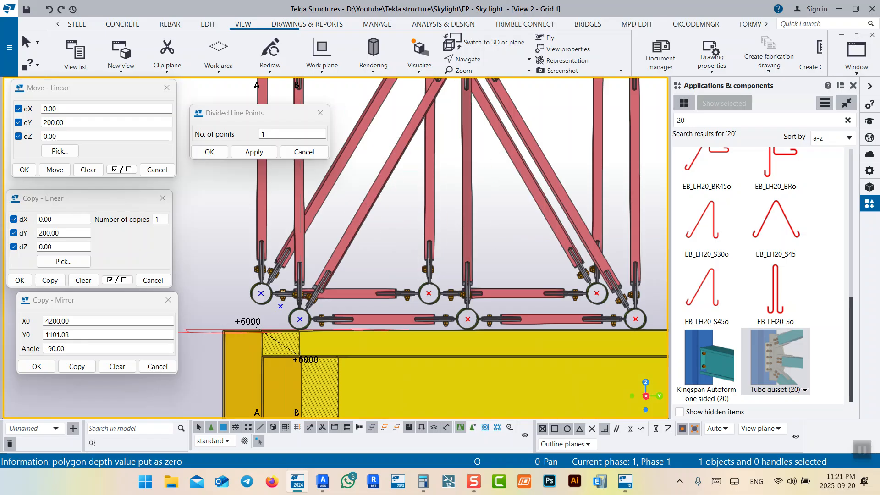
pyautogui.scroll(-4, 449, 262)
pyautogui.keyDown('ctrl'); pyautogui.moveTo(449, 262); pyautogui.dragTo(483, 280, button='middle'); pyautogui.keyUp('ctrl')
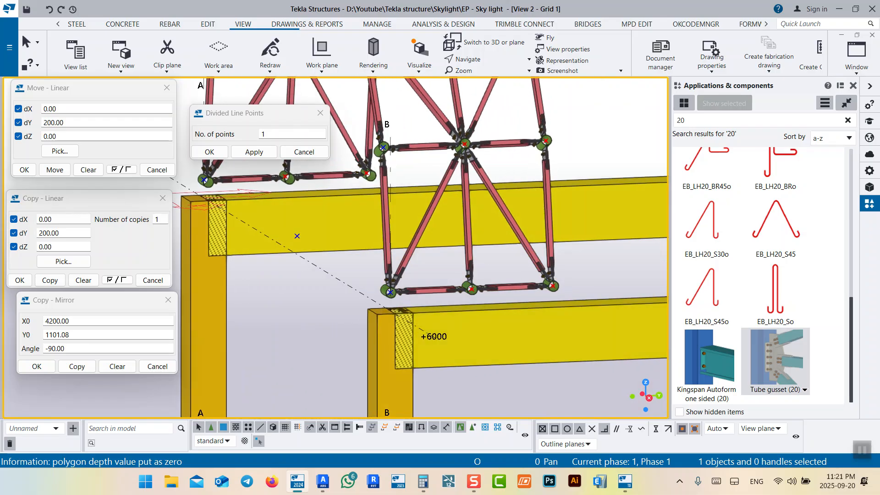
pyautogui.scroll(-3, 297, 235)
pyautogui.scroll(8, 402, 238)
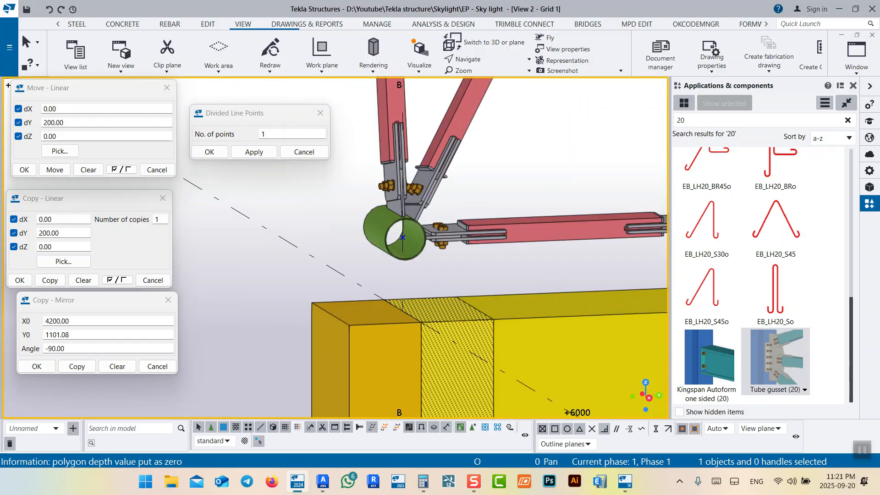
pyautogui.scroll(-9, 394, 277)
pyautogui.keyDown('ctrl'); pyautogui.moveTo(394, 277); pyautogui.dragTo(362, 255, button='middle'); pyautogui.keyUp('ctrl')
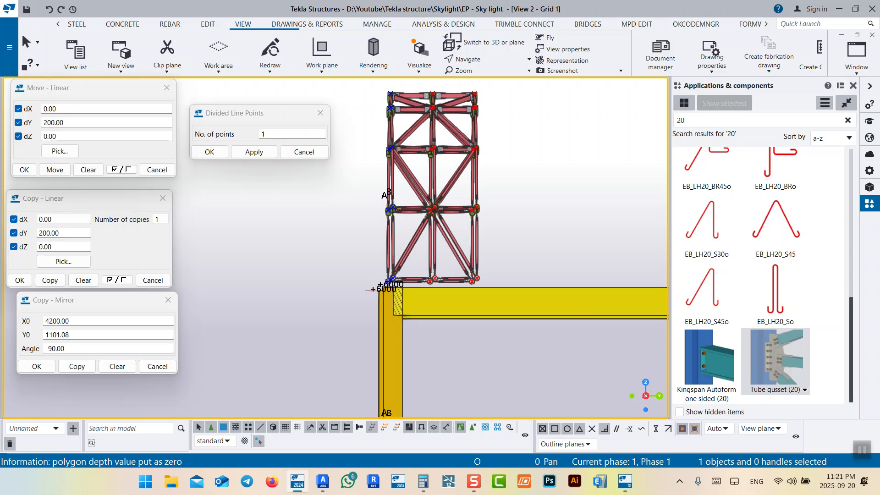
# Set the view rotation to -90 around Z and 0 around X, and select the arch members beyond the end frame
pyautogui.doubleClick(363, 255)
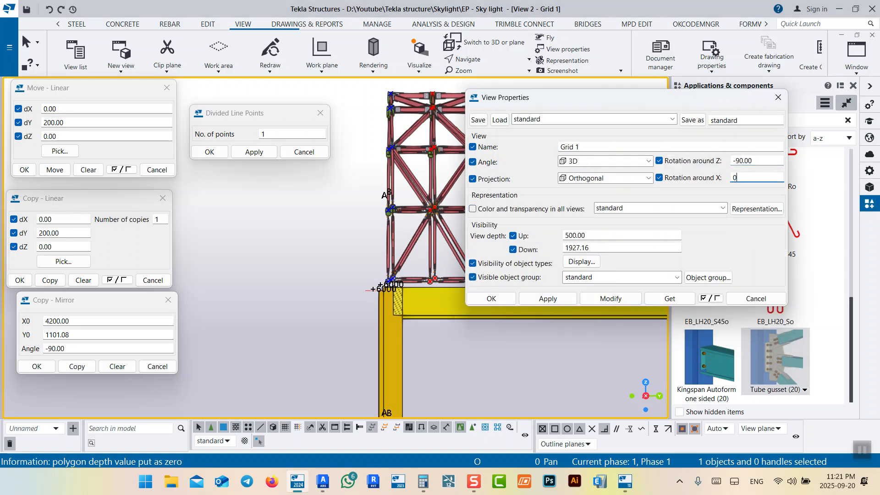
pyautogui.click(548, 298)
pyautogui.click(490, 298)
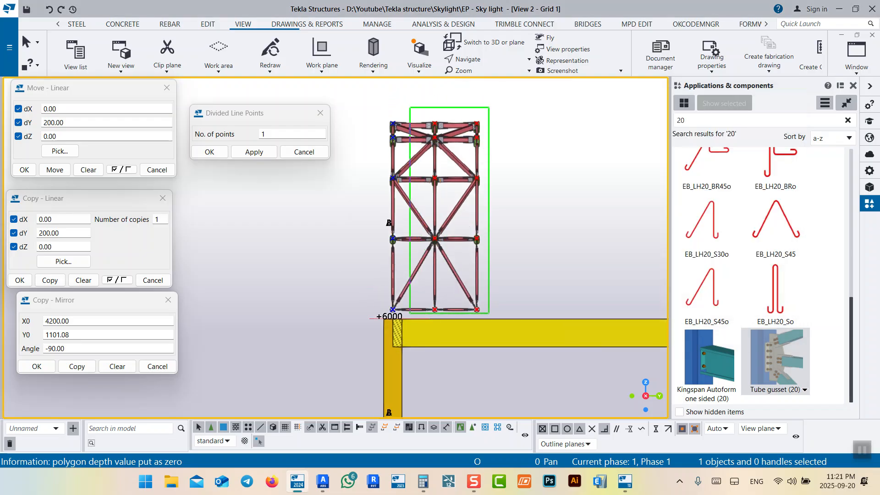
pyautogui.moveTo(408, 312); pyautogui.dragTo(408, 313)
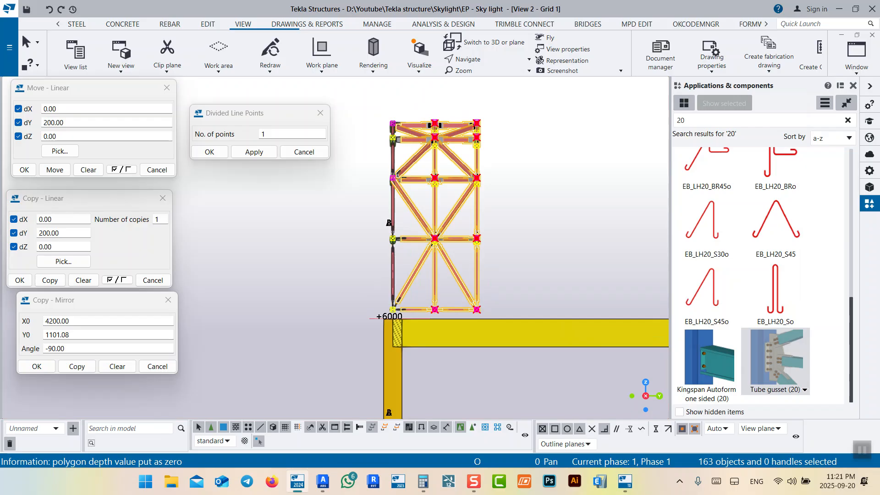
# Examine the tube joints of the selected arch members for missing gusset connections, and clear the selection
pyautogui.keyDown('ctrl'); pyautogui.moveTo(408, 313); pyautogui.dragTo(466, 406, button='middle'); pyautogui.keyUp('ctrl')
pyautogui.scroll(5, 487, 210)
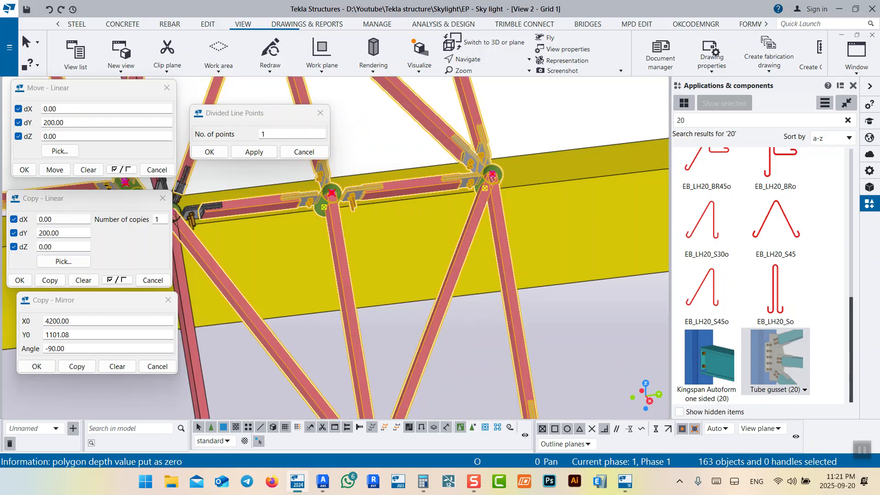
pyautogui.scroll(-4, 474, 216)
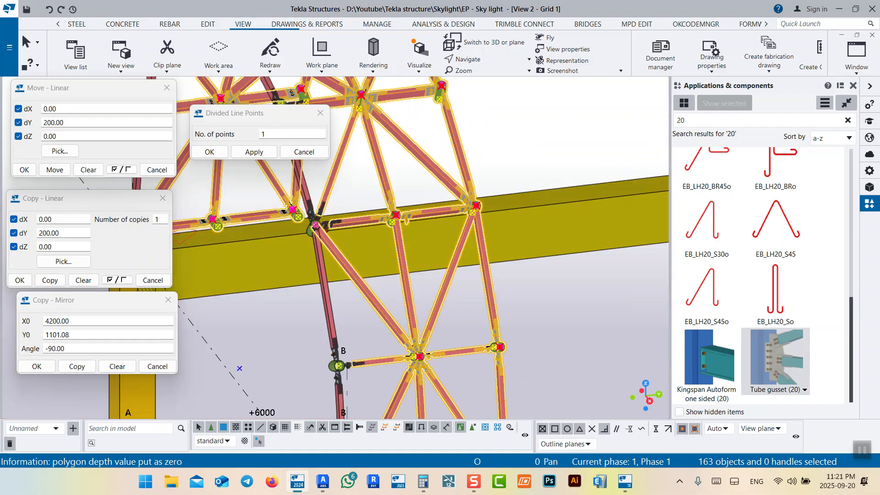
pyautogui.scroll(6, 477, 201)
pyautogui.scroll(-5, 459, 213)
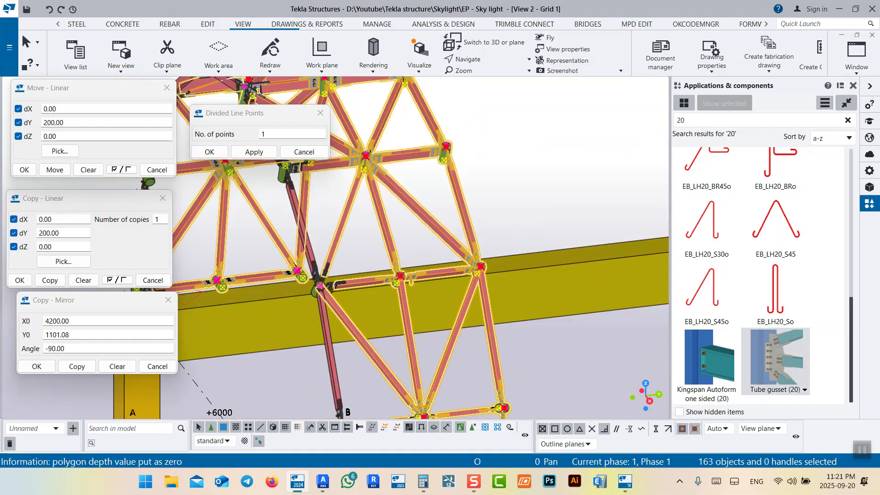
pyautogui.scroll(6, 459, 213)
pyautogui.scroll(-5, 459, 213)
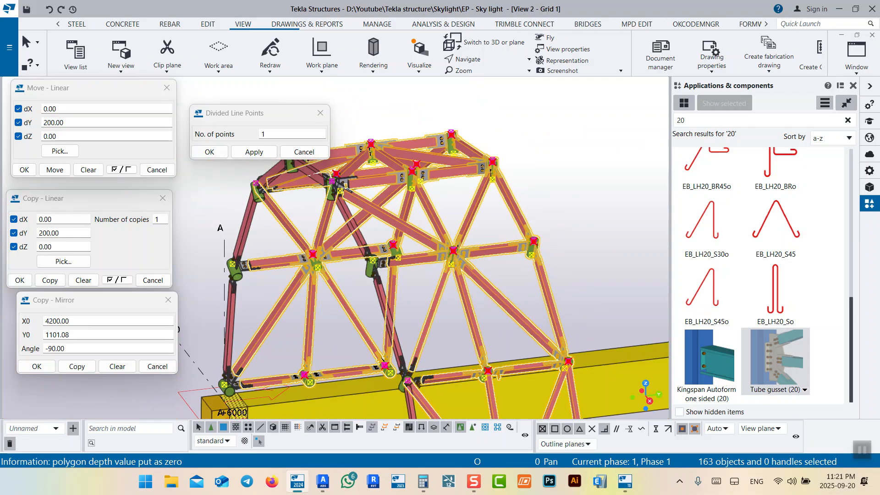
pyautogui.scroll(-5, 459, 213)
pyautogui.scroll(6, 400, 256)
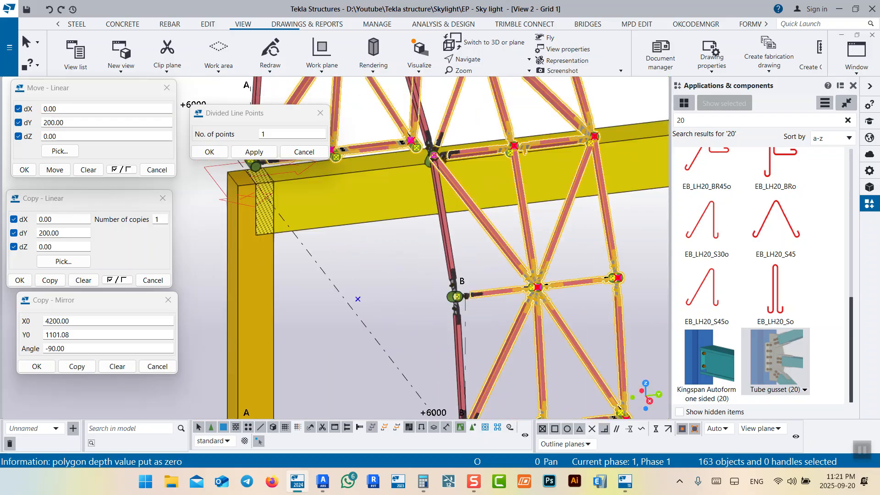
pyautogui.moveTo(400, 257); pyautogui.dragTo(306, 267, button='middle')
pyautogui.click(301, 223)
# Connect the far corner tube in the third row from the base on the grid B side to its lower chord and diagonal with Tube gusset (20)
pyautogui.scroll(5, 502, 145)
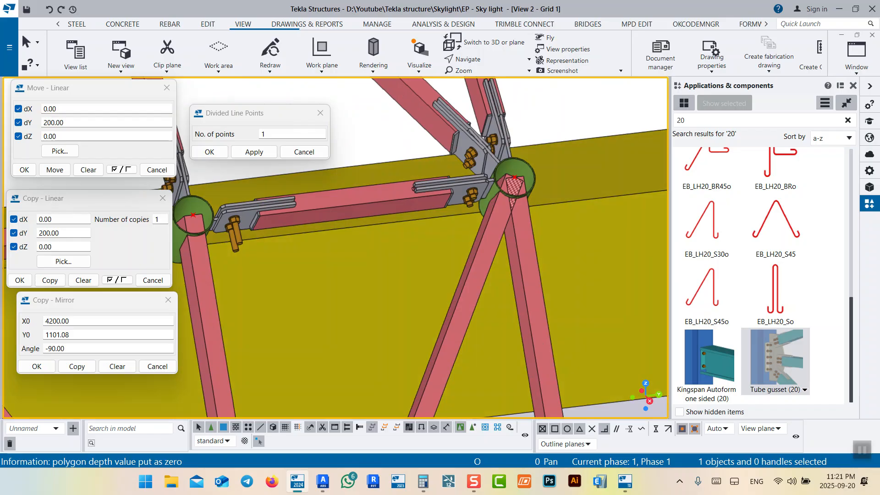
pyautogui.press('Return')
pyautogui.scroll(5, 536, 180)
pyautogui.click(521, 181)
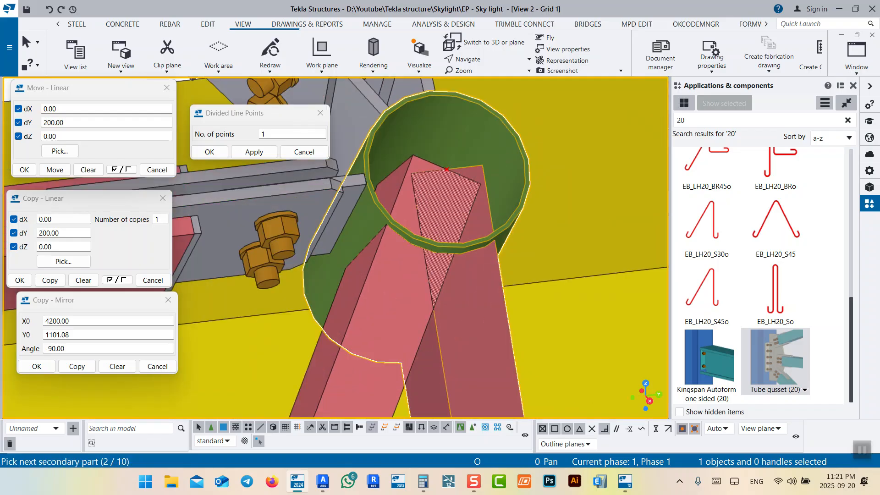
pyautogui.middleClick(462, 197)
pyautogui.click(497, 206)
pyautogui.moveTo(412, 293); pyautogui.dragTo(511, 132, button='middle')
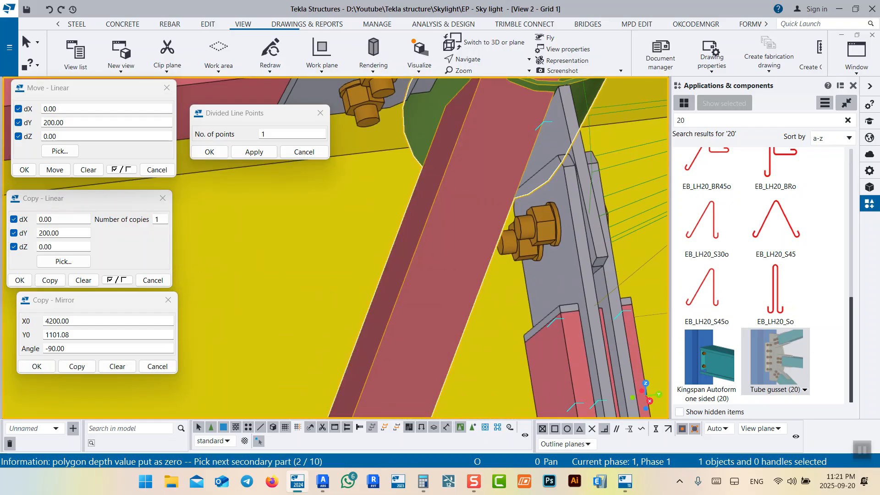
pyautogui.middleClick(455, 270)
# Connect the middle tube in the third row on the grid B side to its lower chord with Tube gusset (20)
pyautogui.scroll(-7, 455, 270)
pyautogui.scroll(5, 320, 255)
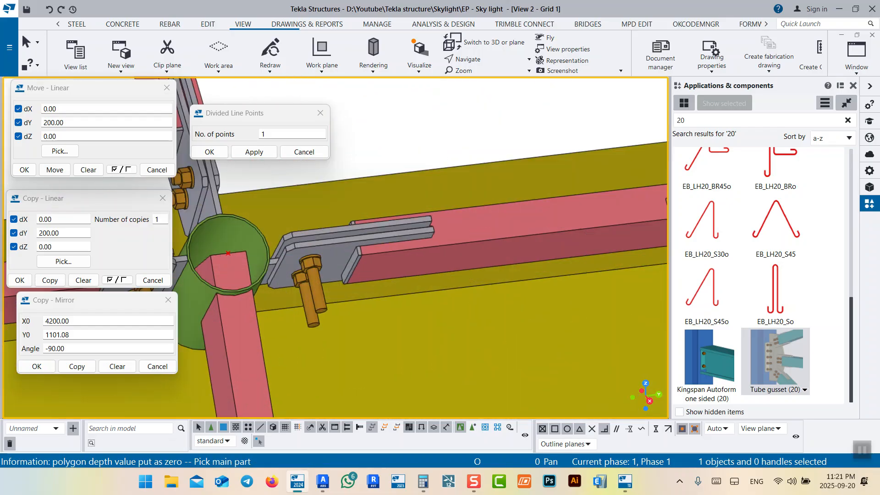
pyautogui.scroll(-5, 463, 211)
pyautogui.scroll(5, 414, 236)
pyautogui.click(417, 239)
pyautogui.click(460, 248)
pyautogui.middleClick(460, 232)
pyautogui.rightClick(460, 232)
pyautogui.click(495, 239)
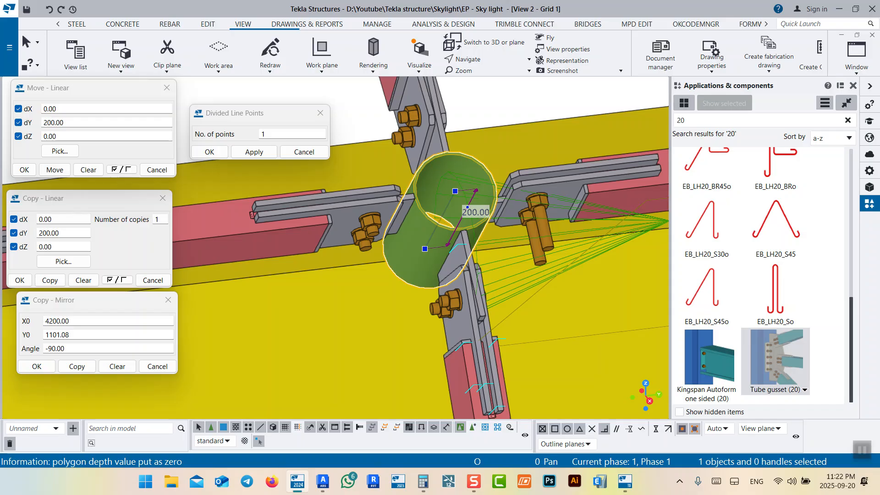
# Set the length of the middle tube in the third row to 230 mm and inspect the near corner tube beside it
pyautogui.click(474, 212)
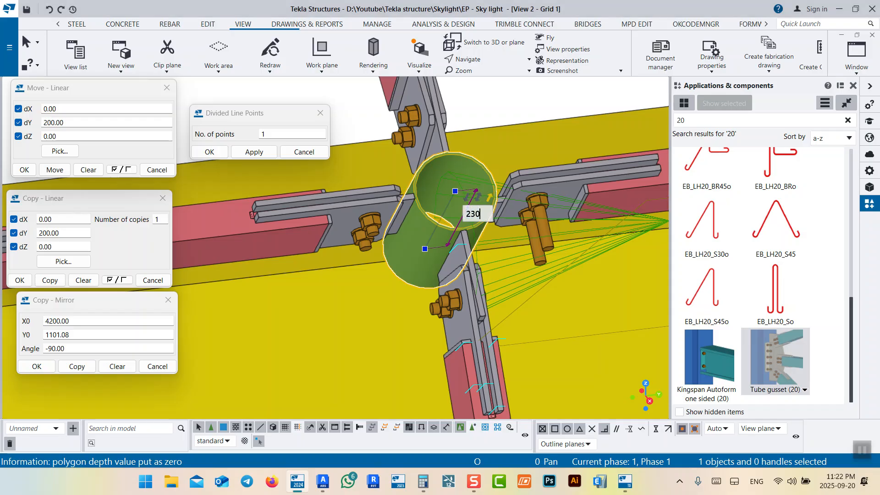
pyautogui.press('Return')
pyautogui.scroll(-8, 500, 210)
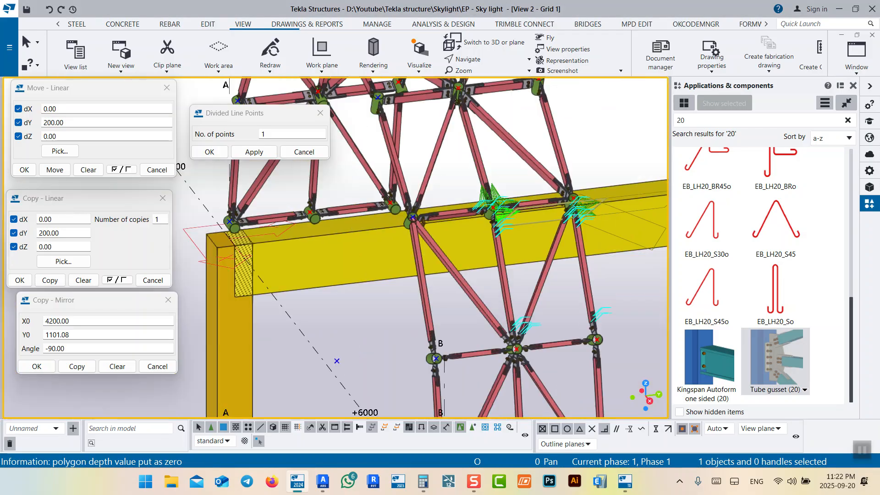
pyautogui.scroll(10, 415, 215)
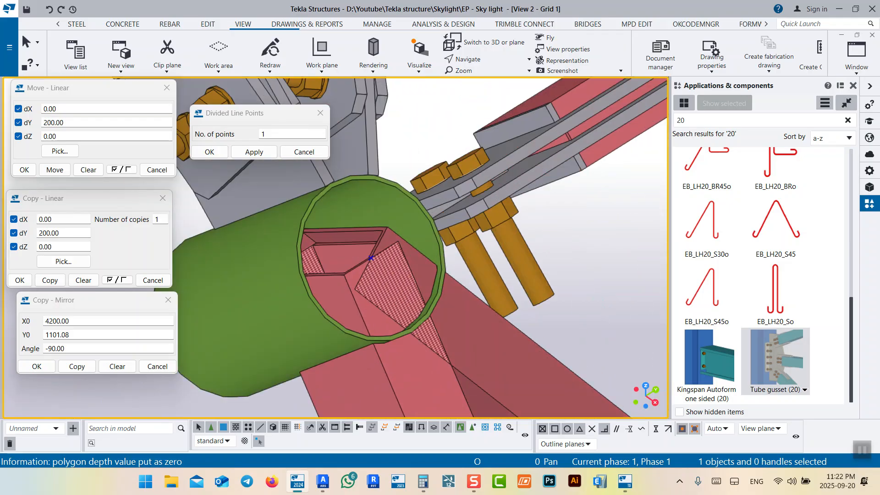
pyautogui.scroll(-10, 372, 258)
pyautogui.scroll(3, 349, 281)
pyautogui.scroll(6, 432, 243)
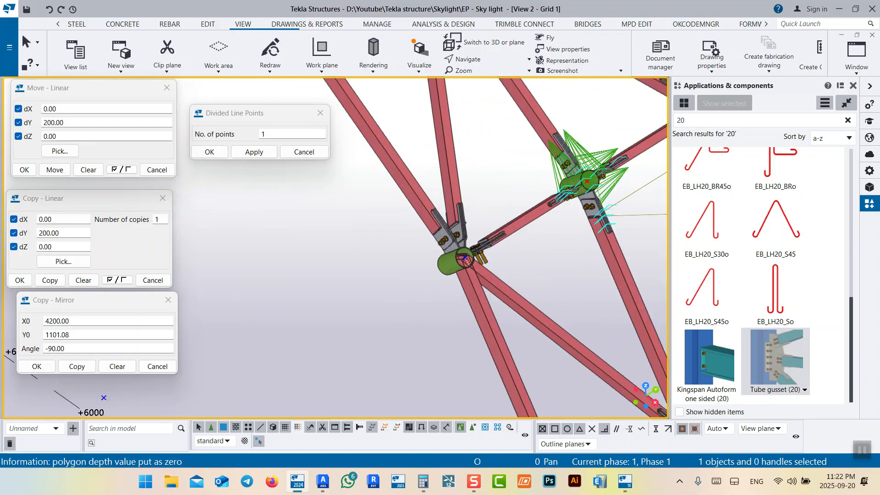
pyautogui.scroll(-6, 487, 271)
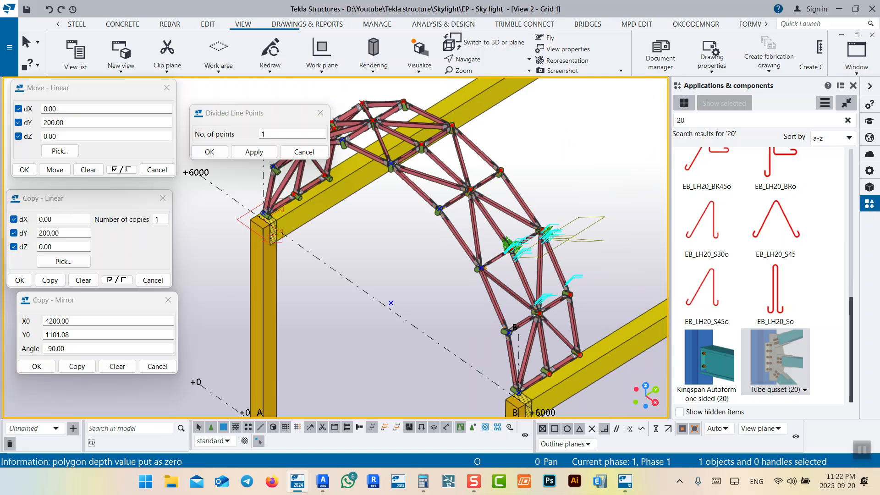
# Undo the recent edits back to the single arch half on the grid B side, before it was mirrored
pyautogui.hotkey('ctrl', 'z')
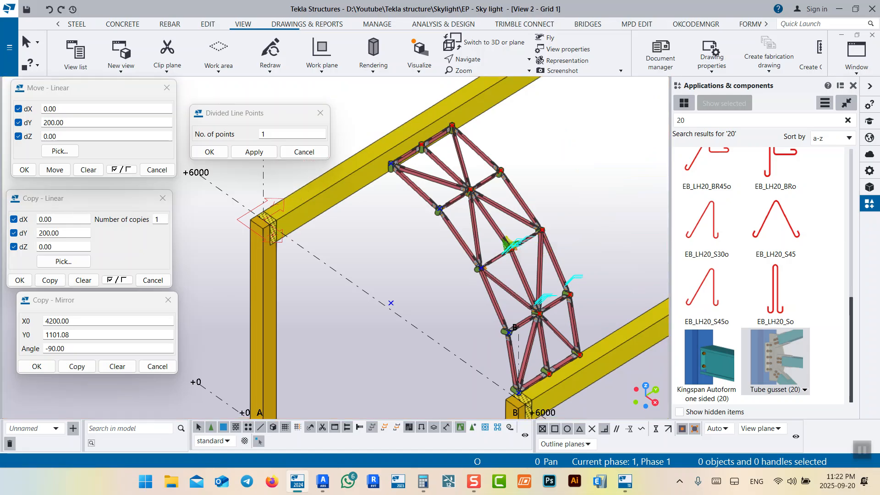
pyautogui.scroll(10, 508, 243)
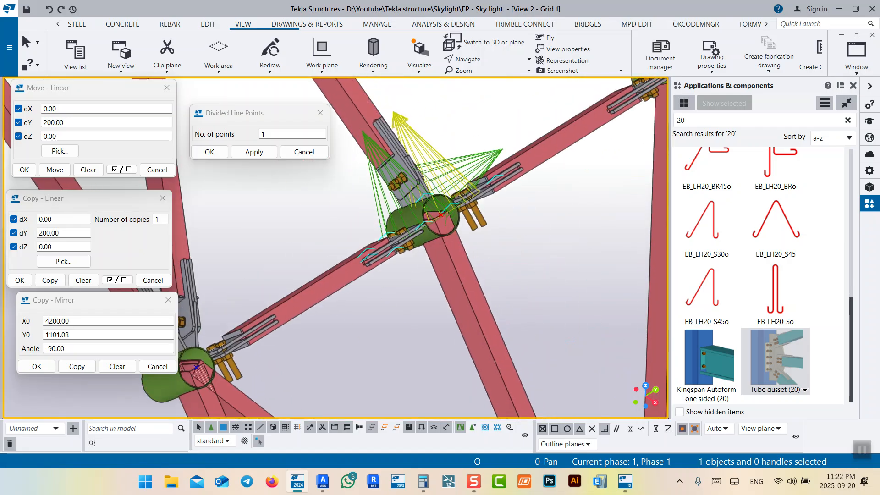
pyautogui.scroll(4, 458, 220)
pyautogui.scroll(-6, 504, 197)
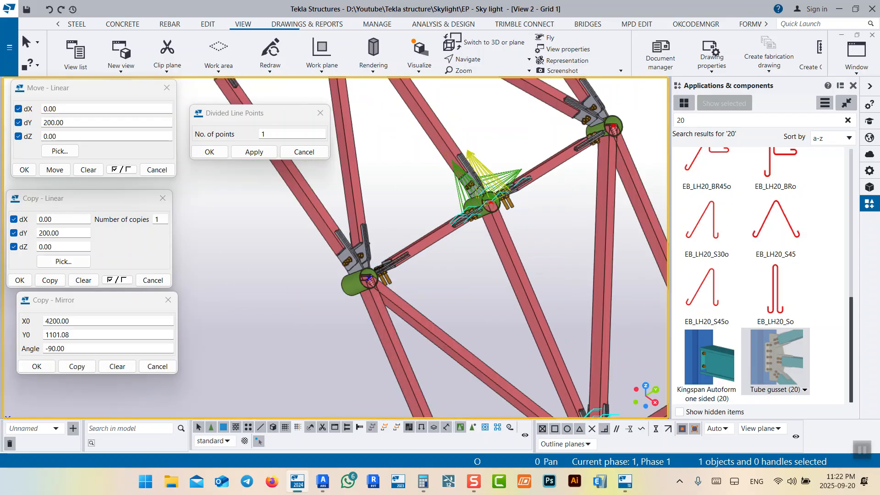
pyautogui.scroll(-4, 404, 213)
pyautogui.keyDown('ctrl'); pyautogui.moveTo(405, 256); pyautogui.dragTo(458, 238, button='middle'); pyautogui.keyUp('ctrl')
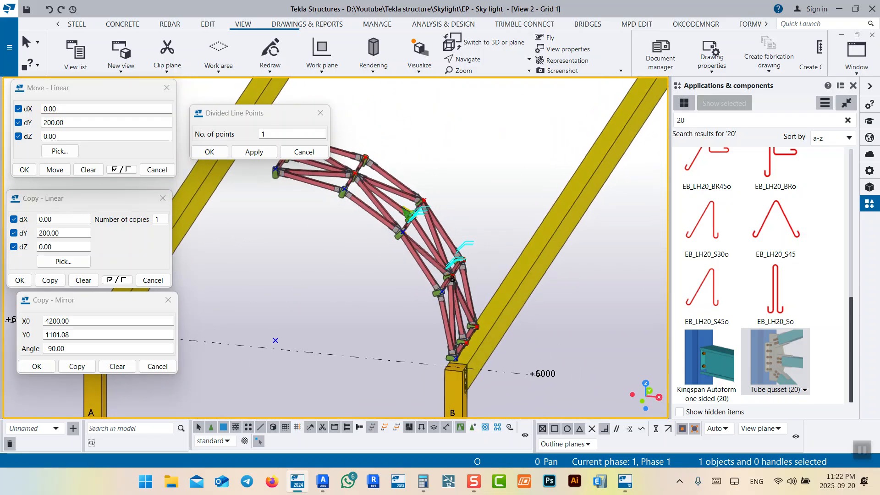
# Set the length of the near corner, middle and far corner tubes in the third row to 230 mm
pyautogui.scroll(6, 397, 224)
pyautogui.click(410, 268)
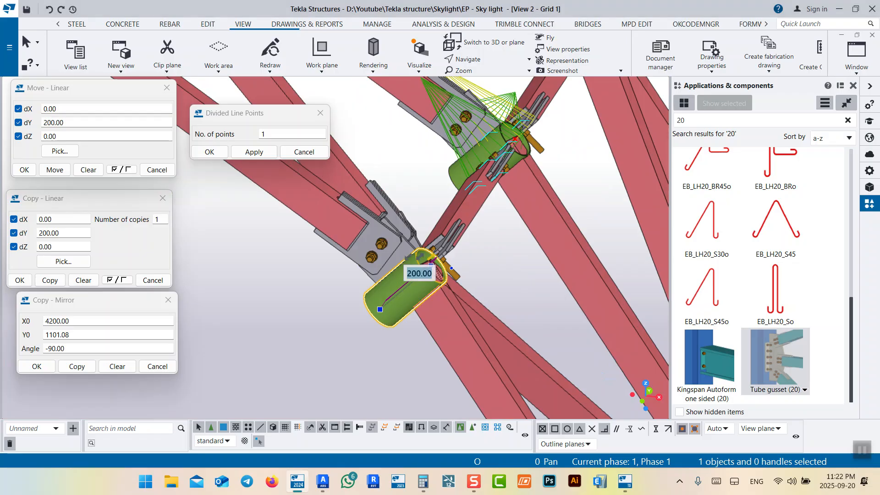
pyautogui.write('230')
pyautogui.press('Return')
pyautogui.scroll(5, 399, 329)
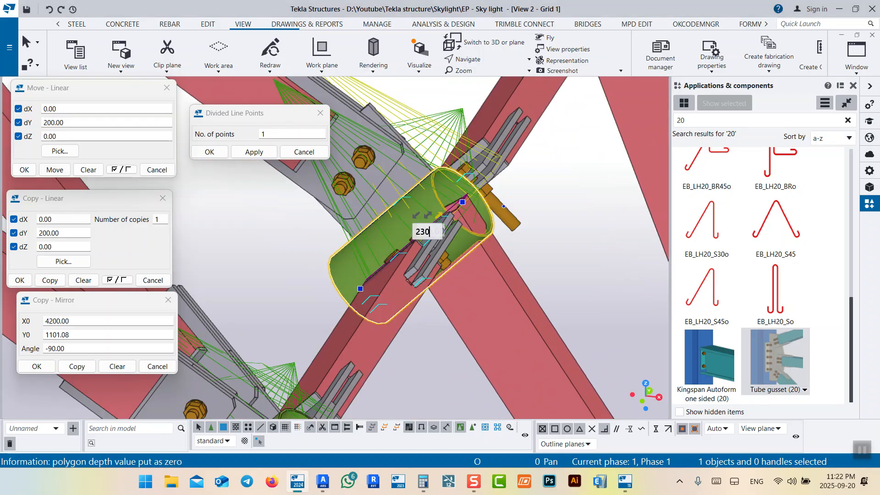
pyautogui.press('Return')
pyautogui.moveTo(504, 142); pyautogui.dragTo(335, 380, button='middle')
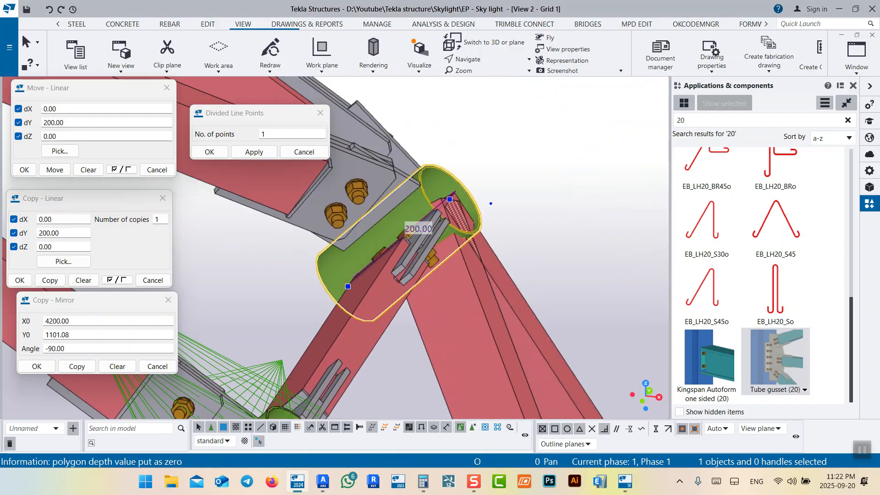
pyautogui.click(418, 228)
pyautogui.press('Return')
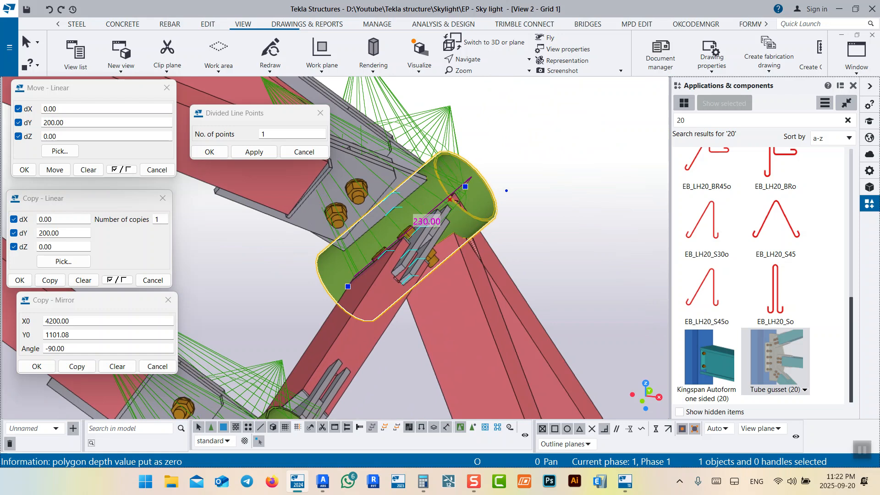
# Examine the length of the far corner tube in the second row from the base
pyautogui.scroll(-5, 430, 233)
pyautogui.keyDown('ctrl'); pyautogui.moveTo(431, 233); pyautogui.dragTo(348, 243, button='middle'); pyautogui.keyUp('ctrl')
pyautogui.moveTo(540, 256); pyautogui.dragTo(408, 250, button='middle')
pyautogui.scroll(-3, 481, 220)
pyautogui.scroll(8, 545, 254)
pyautogui.click(509, 350)
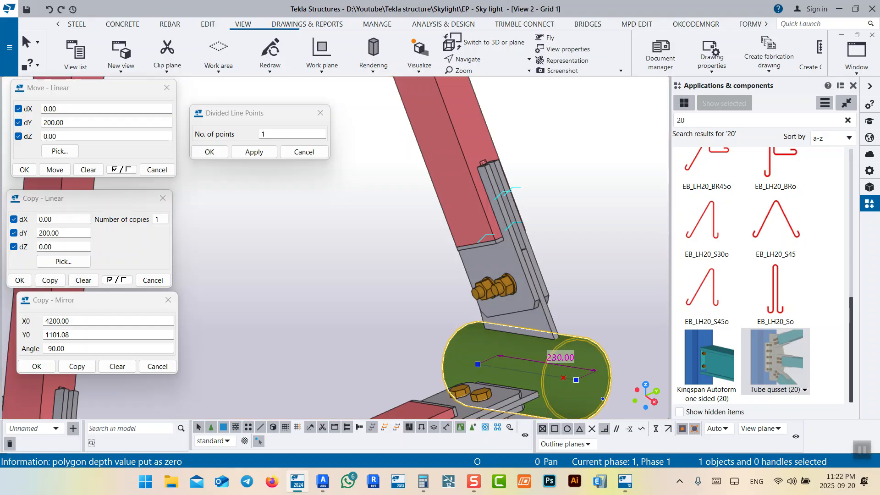
pyautogui.scroll(-6, 517, 311)
pyautogui.moveTo(467, 238); pyautogui.dragTo(558, 367, button='middle')
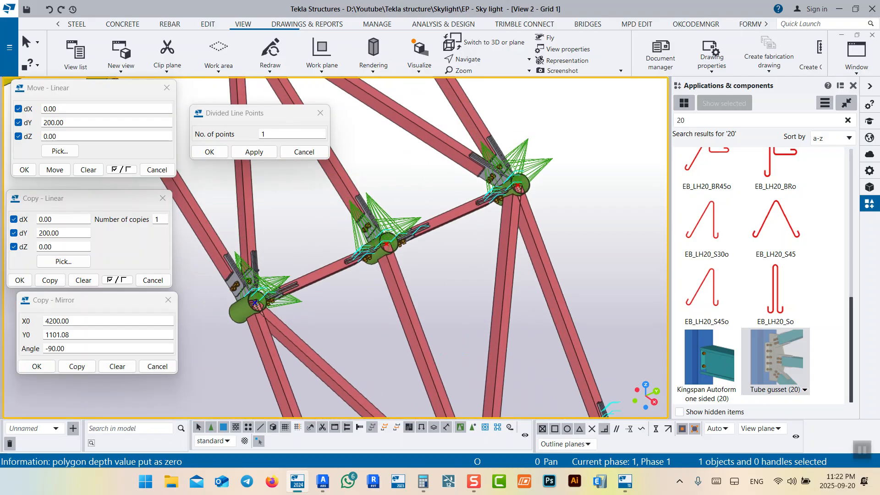
# Connect the far corner tube in the third row to its lower chord and its diagonal with Tube gusset (20)
pyautogui.press('Return')
pyautogui.scroll(7, 529, 189)
pyautogui.click(527, 195)
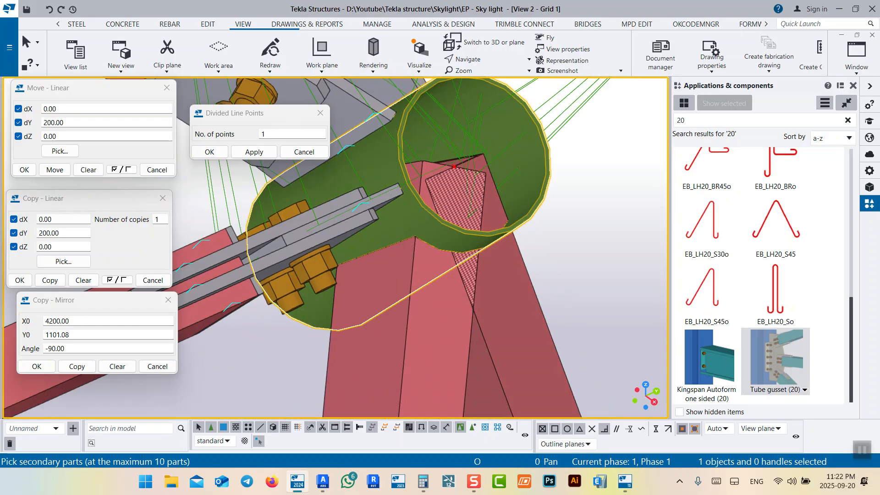
pyautogui.click(522, 293)
pyautogui.middleClick(523, 293)
pyautogui.click(530, 199)
pyautogui.scroll(-5, 532, 199)
pyautogui.click(509, 257)
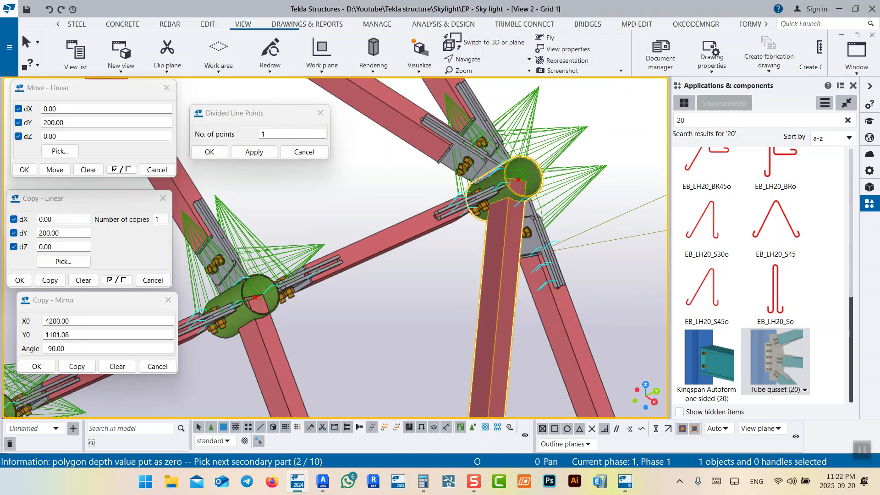
pyautogui.middleClick(509, 257)
# Connect the middle tube in the third row to the chord below it with Tube gusset (20)
pyautogui.scroll(-5, 551, 175)
pyautogui.scroll(8, 477, 207)
pyautogui.click(451, 186)
pyautogui.click(452, 319)
pyautogui.middleClick(452, 320)
# Connect the near corner tube in the third row to its lower chord and its diagonal with Tube gusset (20)
pyautogui.scroll(-8, 452, 320)
pyautogui.scroll(6, 453, 323)
pyautogui.scroll(-3, 440, 328)
pyautogui.scroll(6, 442, 329)
pyautogui.moveTo(399, 279); pyautogui.dragTo(415, 222, button='middle')
pyautogui.click(407, 224)
pyautogui.click(426, 187)
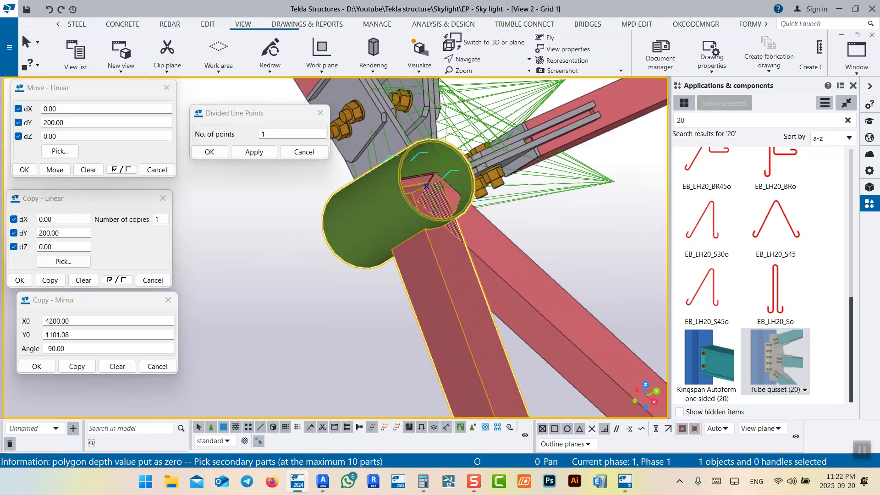
pyautogui.middleClick(426, 186)
pyautogui.click(426, 186)
pyautogui.middleClick(481, 289)
pyautogui.scroll(-5, 481, 289)
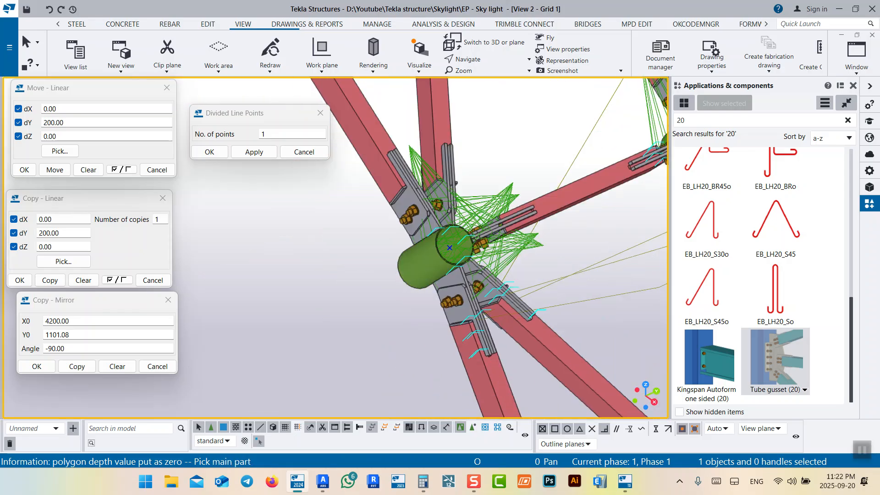
# End the gusset placement and redraw the view to clear the component marks
pyautogui.moveTo(481, 184); pyautogui.dragTo(476, 415, button='middle')
pyautogui.moveTo(411, 245); pyautogui.dragTo(505, 383, button='middle')
pyautogui.rightClick(528, 136)
pyautogui.click(560, 143)
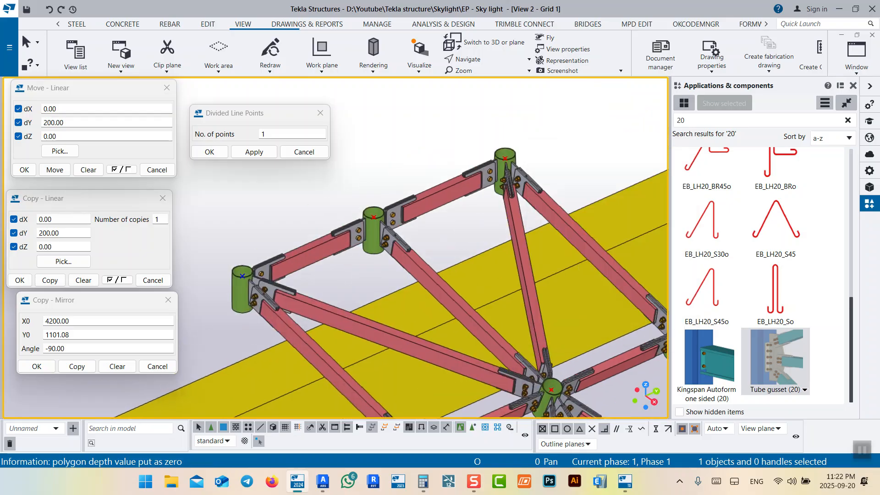
pyautogui.scroll(-4, 409, 113)
pyautogui.rightClick(409, 114)
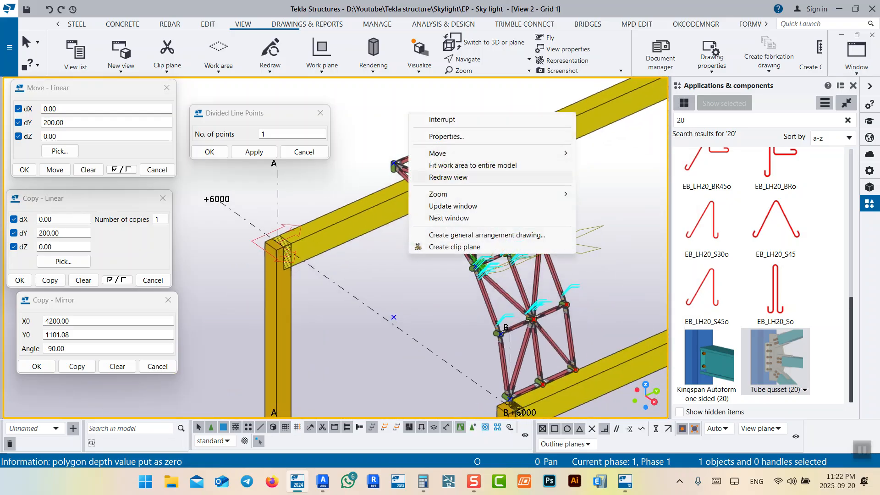
pyautogui.click(448, 177)
# Examine the tube joints along the arch half for missing gussets, and check its profile from the front
pyautogui.scroll(5, 527, 408)
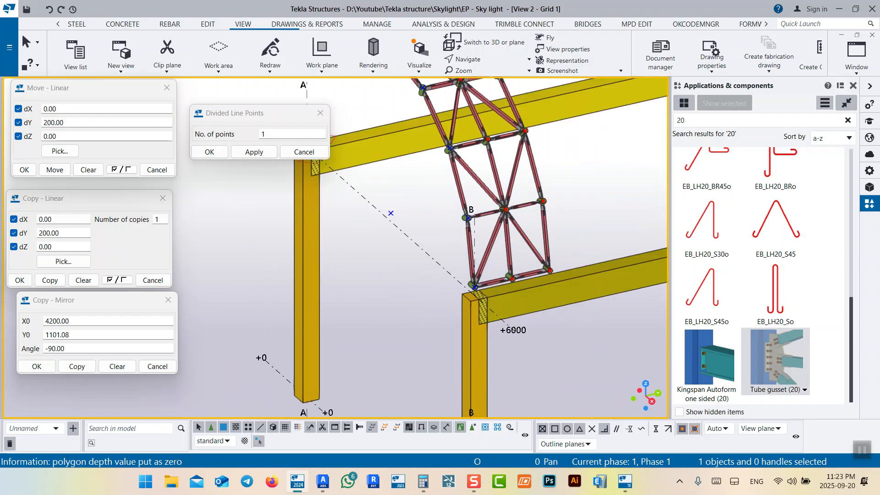
pyautogui.scroll(-4, 402, 295)
pyautogui.moveTo(458, 220); pyautogui.dragTo(475, 298, button='middle')
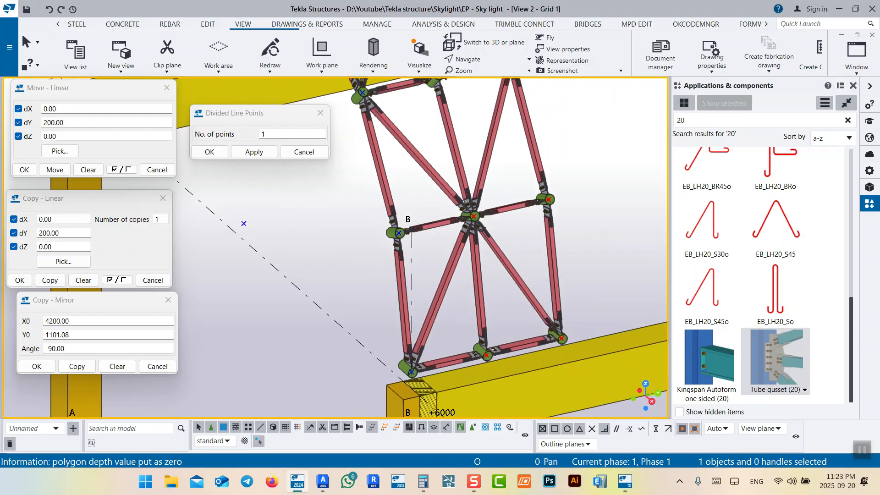
pyautogui.scroll(4, 542, 183)
pyautogui.scroll(-2, 555, 297)
pyautogui.moveTo(436, 170); pyautogui.dragTo(502, 387, button='middle')
pyautogui.keyDown('ctrl'); pyautogui.moveTo(550, 293); pyautogui.dragTo(499, 279, button='middle'); pyautogui.keyUp('ctrl')
pyautogui.scroll(3, 499, 280)
pyautogui.scroll(-5, 481, 284)
pyautogui.scroll(-5, 478, 208)
pyautogui.keyDown('ctrl'); pyautogui.moveTo(478, 210); pyautogui.dragTo(591, 204, button='middle'); pyautogui.keyUp('ctrl')
pyautogui.scroll(4, 494, 296)
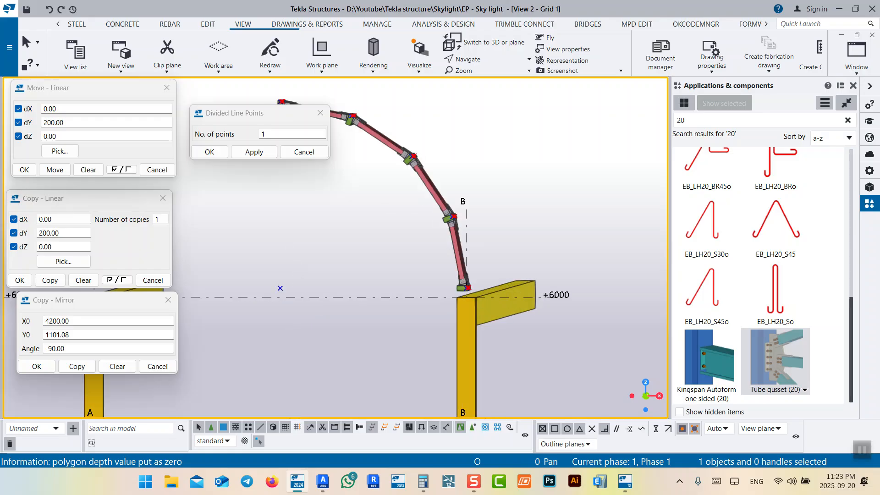
# Set the view rotation to 0 around Z and 0 around X, and select the whole arch half
pyautogui.doubleClick(545, 202)
pyautogui.doubleClick(741, 161)
pyautogui.write('0')
pyautogui.click(610, 298)
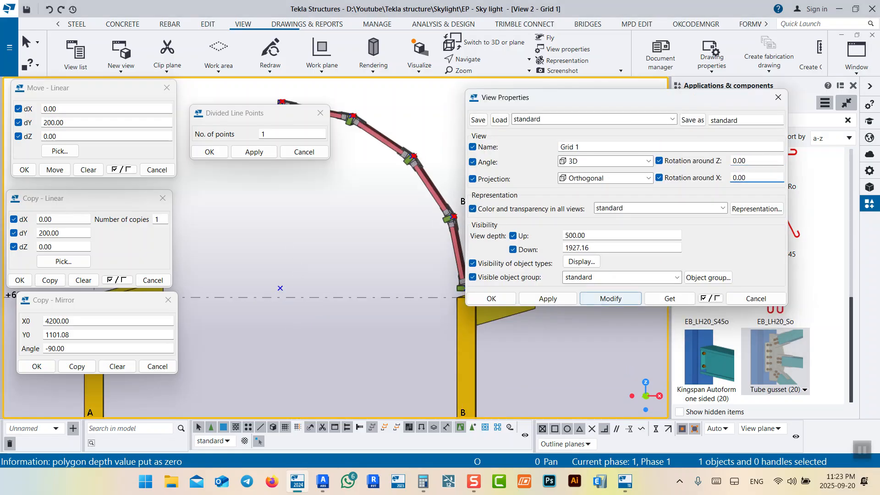
pyautogui.click(491, 298)
pyautogui.scroll(2, 469, 282)
pyautogui.scroll(-4, 481, 307)
pyautogui.moveTo(482, 305); pyautogui.dragTo(394, 184)
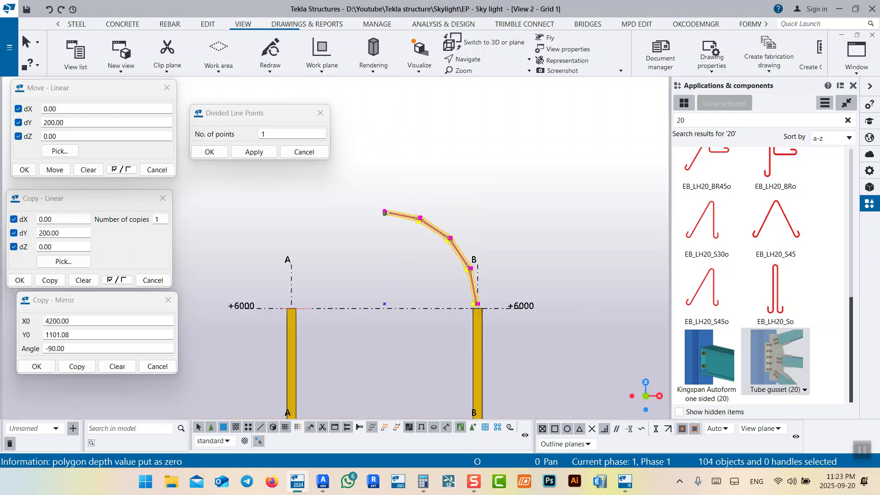
# Mirror-copy the selected arch half with X0 4200.00, Y0 1101.08 and angle -90.00, and redraw the view
pyautogui.hotkey('ctrl', 'p')
pyautogui.scroll(3, 390, 283)
pyautogui.moveTo(390, 283); pyautogui.dragTo(431, 311, button='middle')
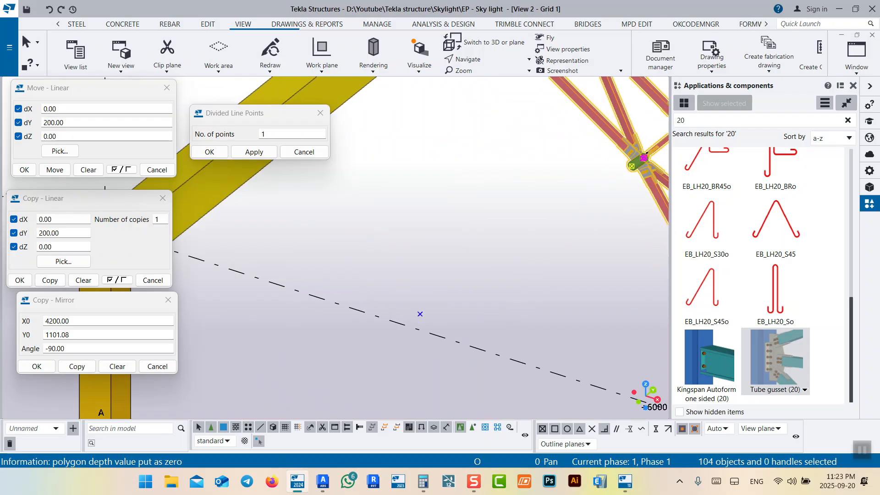
pyautogui.scroll(-3, 356, 222)
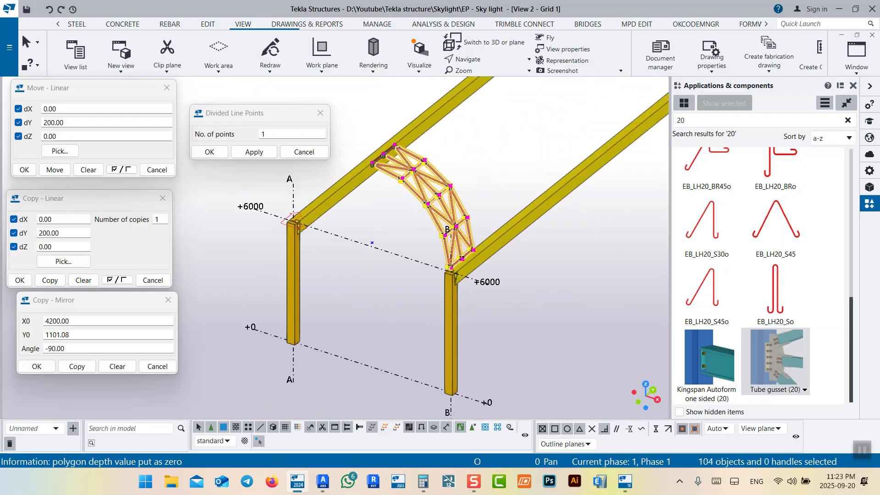
pyautogui.scroll(3, 290, 219)
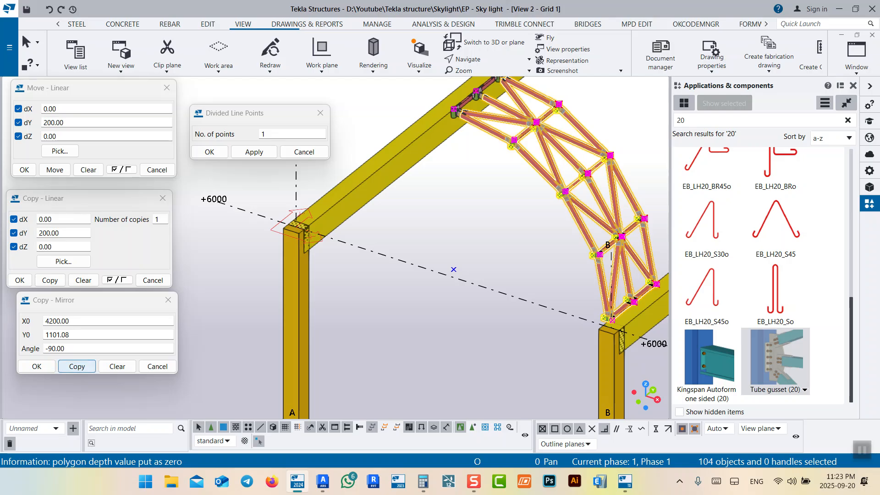
pyautogui.click(77, 366)
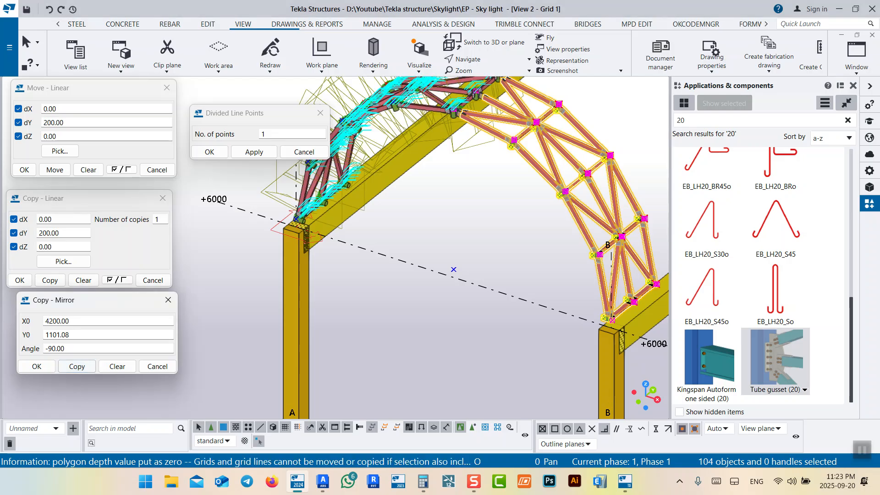
pyautogui.rightClick(474, 191)
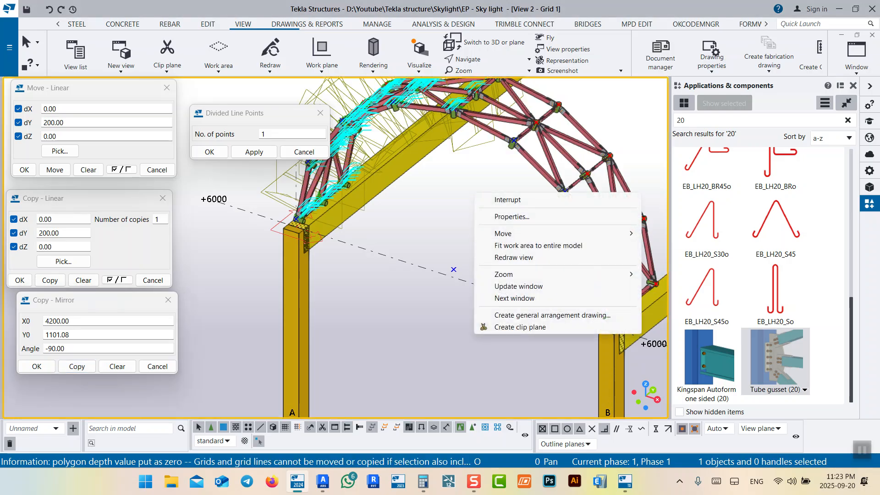
pyautogui.click(497, 257)
# Set the view rotation to -90 around Z to see the arch from the side
pyautogui.scroll(-6, 488, 241)
pyautogui.keyDown('ctrl'); pyautogui.moveTo(488, 242); pyautogui.dragTo(410, 220, button='middle'); pyautogui.keyUp('ctrl')
pyautogui.doubleClick(410, 220)
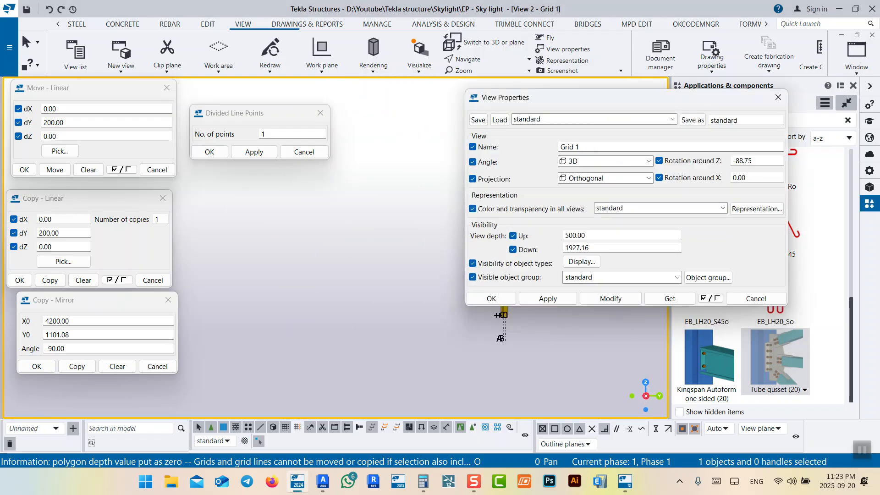
pyautogui.doubleClick(743, 161)
pyautogui.write('-90')
pyautogui.click(611, 298)
pyautogui.click(491, 298)
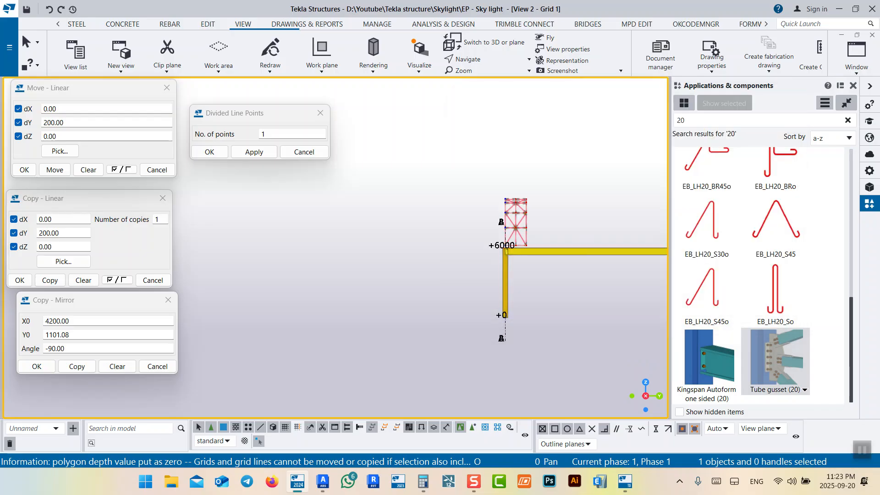
# Select all tubes and gussets of the arch bay except those on its starting edge, and return to the 3D view
pyautogui.scroll(5, 530, 242)
pyautogui.moveTo(531, 241); pyautogui.dragTo(531, 297, button='middle')
pyautogui.scroll(3, 514, 299)
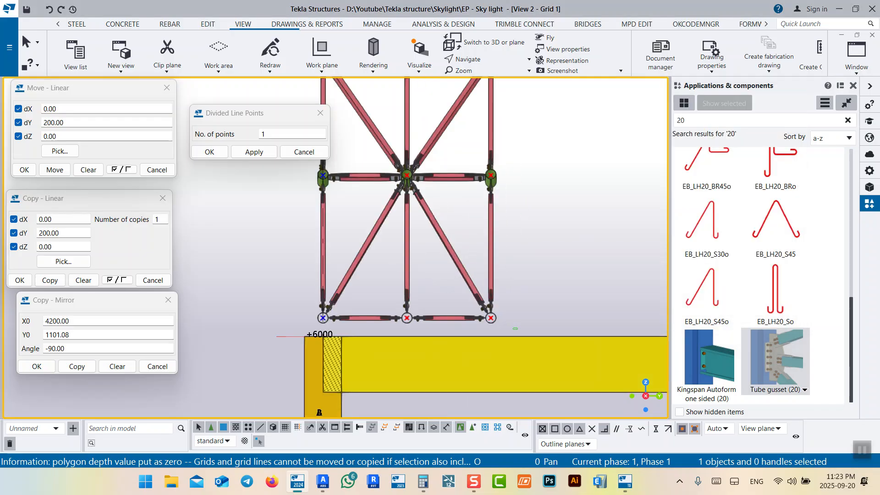
pyautogui.scroll(-3, 515, 328)
pyautogui.moveTo(510, 328); pyautogui.dragTo(428, 108)
pyautogui.hotkey('ctrl', 'p')
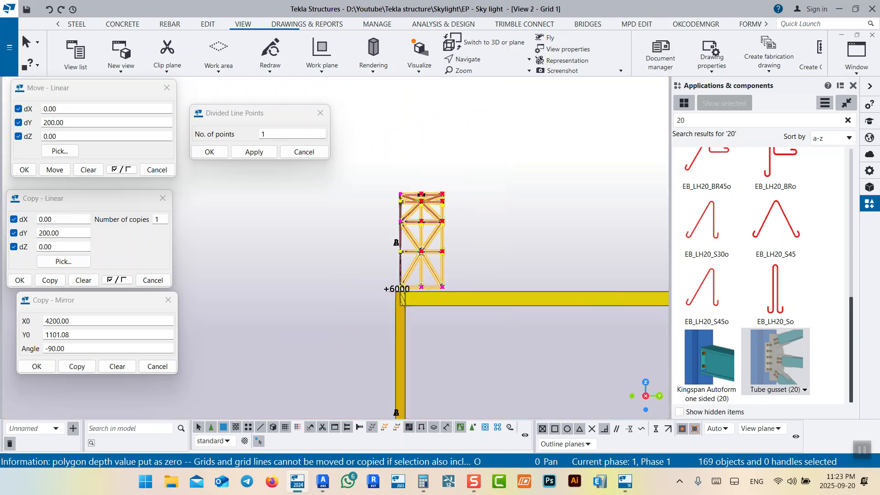
# Define the linear copy direction by picking the bottom tube's point at the bay's starting edge and the matching point at its far edge
pyautogui.scroll(-3, 399, 281)
pyautogui.moveTo(399, 280); pyautogui.dragTo(336, 254, button='middle')
pyautogui.scroll(6, 337, 253)
pyautogui.scroll(-6, 342, 275)
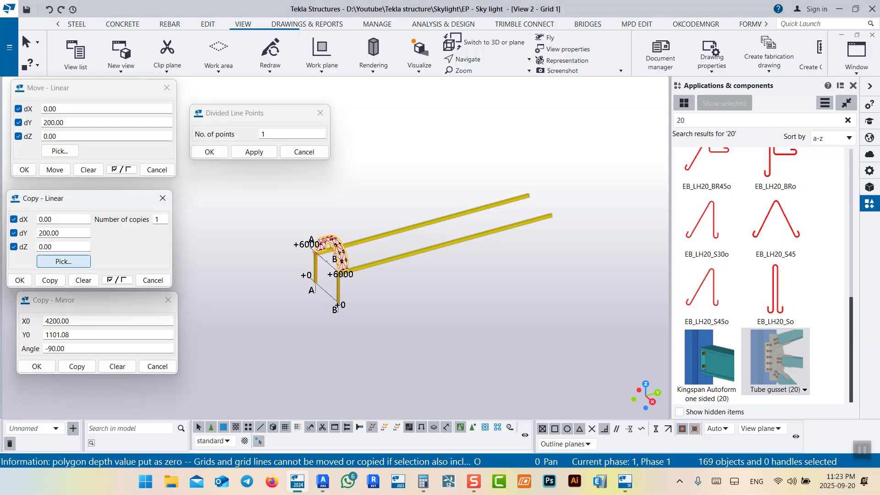
pyautogui.click(63, 261)
pyautogui.scroll(10, 353, 281)
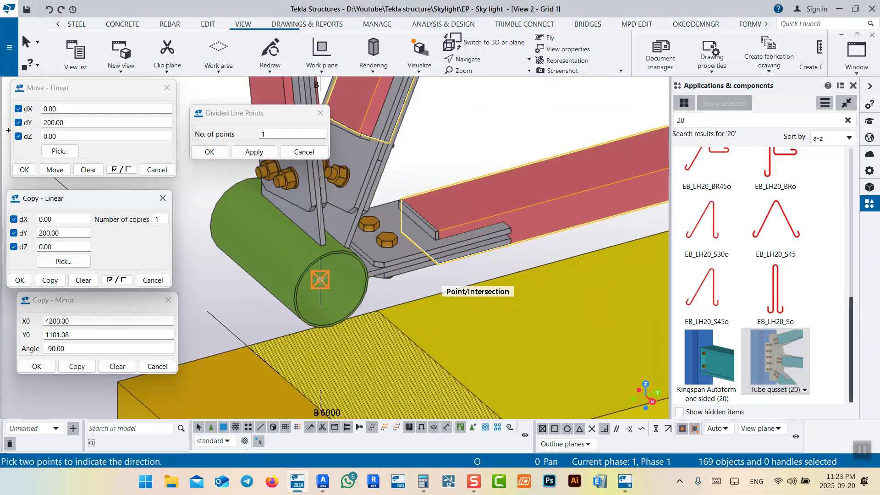
pyautogui.click(366, 280)
pyautogui.scroll(-5, 458, 239)
pyautogui.scroll(5, 497, 235)
pyautogui.scroll(2, 497, 235)
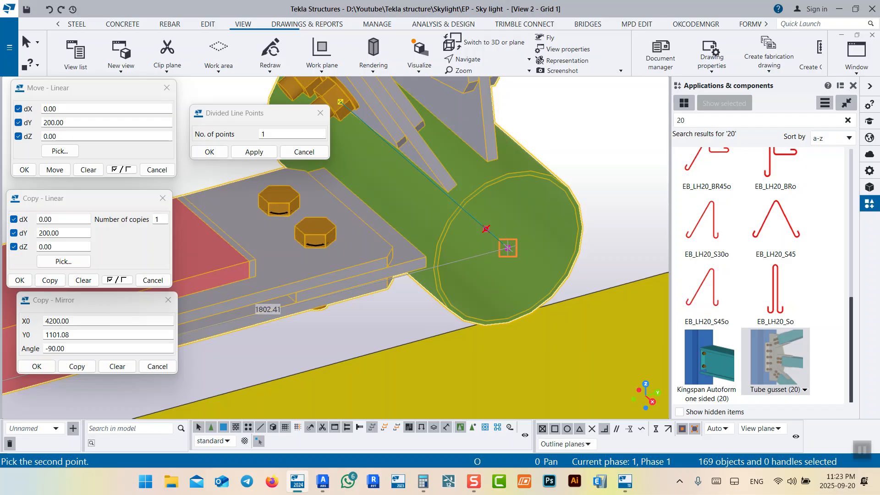
pyautogui.click(508, 248)
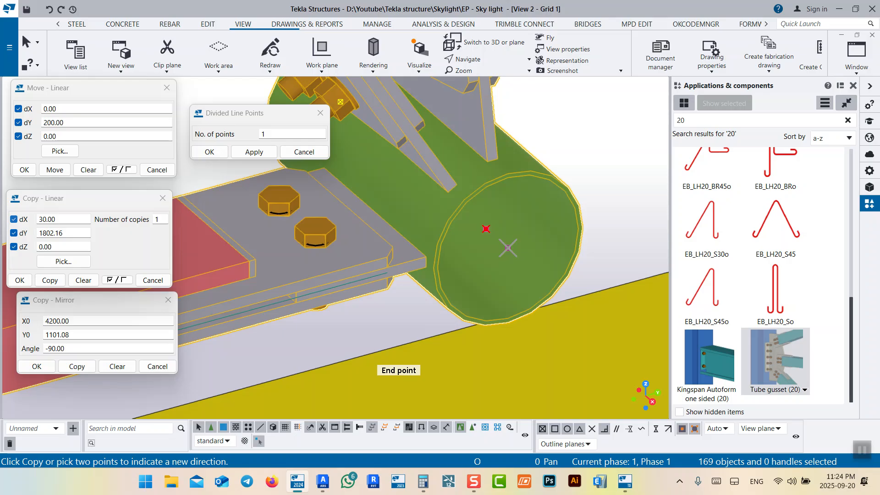
# Exclude dX from the linear copy and make 12 copies of the selected bay with dY 1802.16
pyautogui.click(14, 219)
pyautogui.scroll(-8, 507, 248)
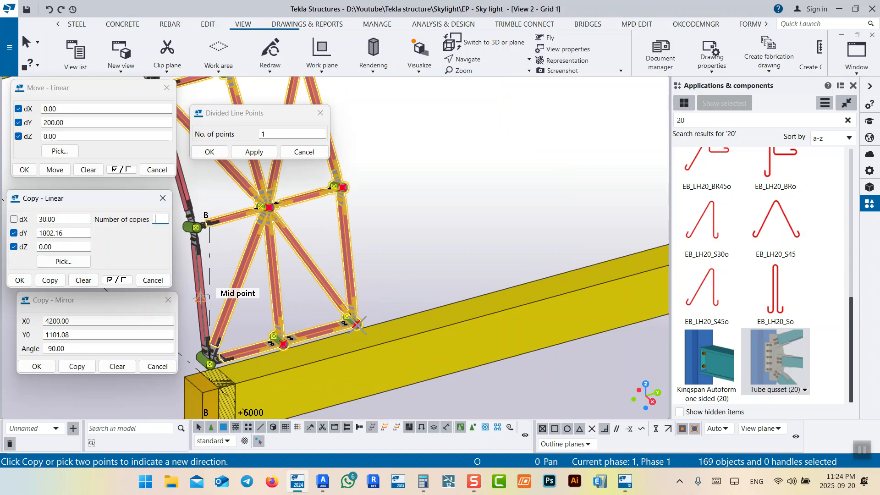
pyautogui.click(49, 280)
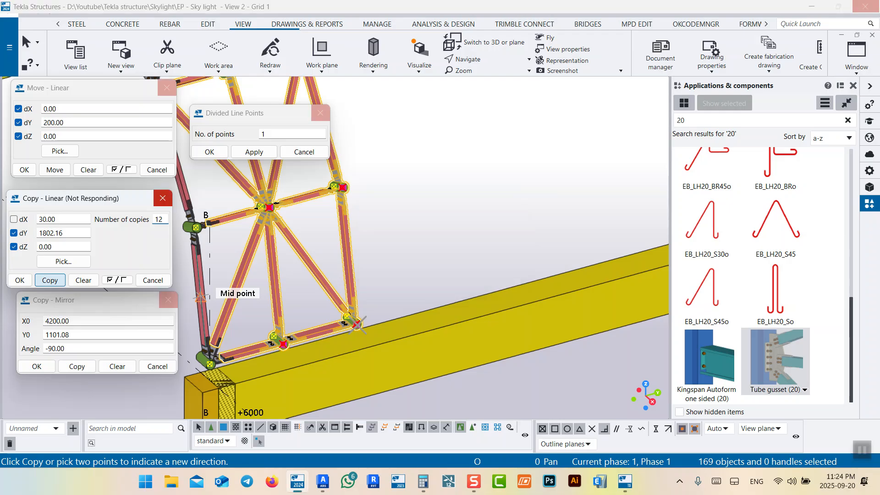
pyautogui.scroll(-8, 389, 243)
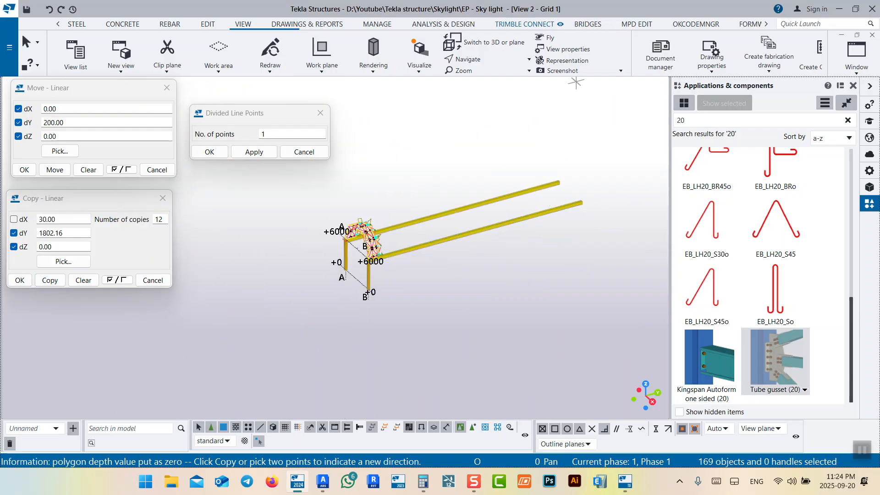
# Switch to the 3D model view and check how far the copied bays reach along the beams
pyautogui.hotkey('ctrl', 'Tab')
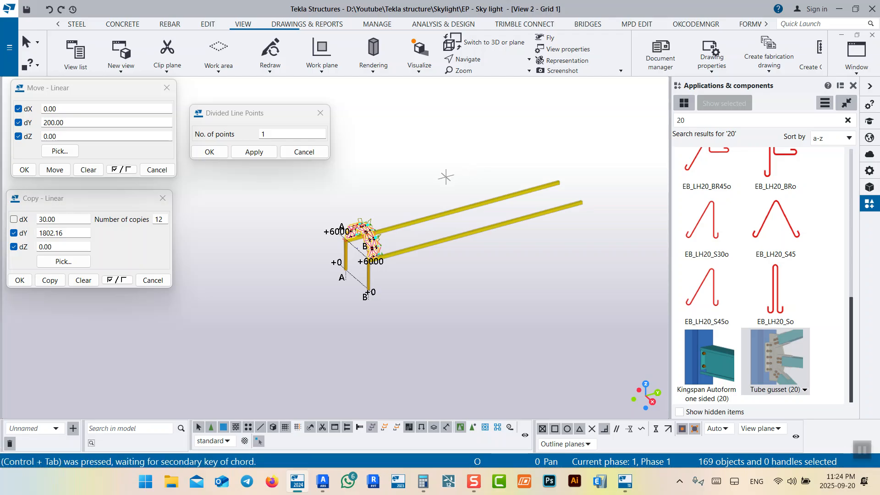
pyautogui.hotkey('ctrl', 'Tab')
pyautogui.scroll(-8, 511, 285)
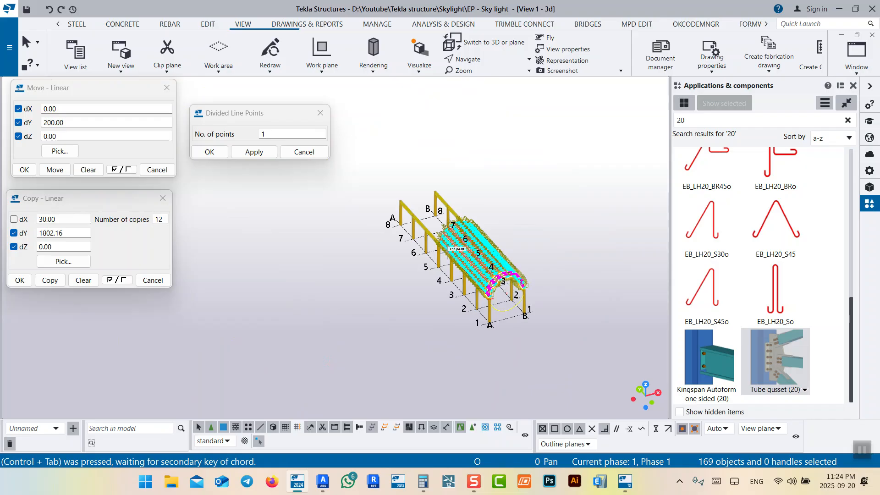
pyautogui.scroll(5, 435, 236)
pyautogui.scroll(-5, 511, 250)
pyautogui.keyDown('ctrl'); pyautogui.moveTo(515, 265); pyautogui.dragTo(387, 294, button='middle'); pyautogui.keyUp('ctrl')
pyautogui.scroll(7, 430, 221)
pyautogui.scroll(-3, 463, 230)
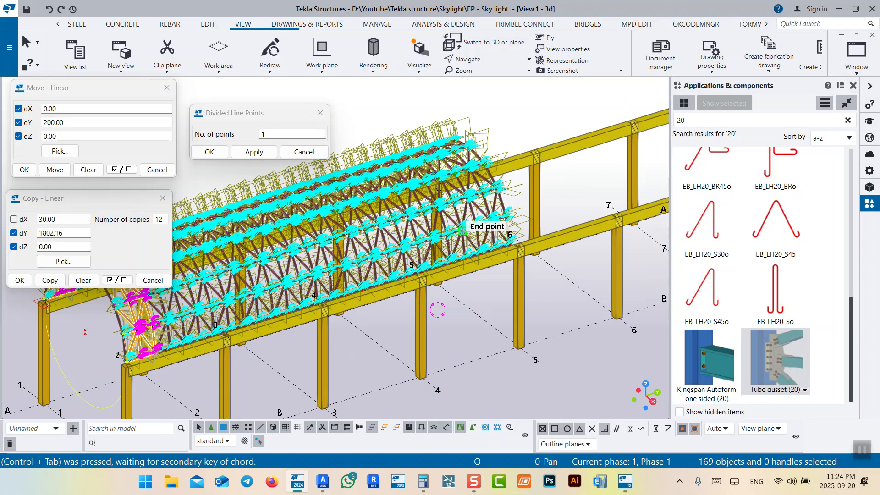
pyautogui.scroll(-3, 519, 284)
pyautogui.keyDown('ctrl'); pyautogui.moveTo(521, 283); pyautogui.dragTo(569, 271, button='middle'); pyautogui.keyUp('ctrl')
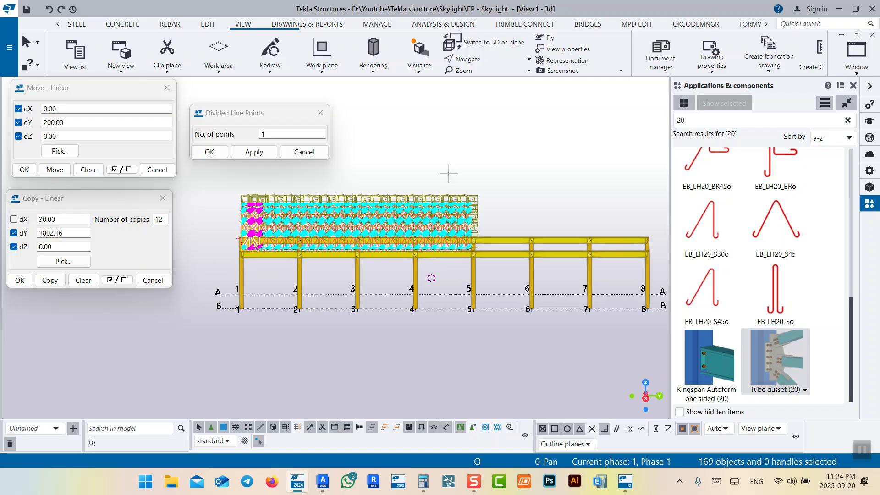
# Undo the last copy, copy the bay 22 times with dY 1802.16, and end the command
pyautogui.hotkey('ctrl', 'z')
pyautogui.click(151, 196)
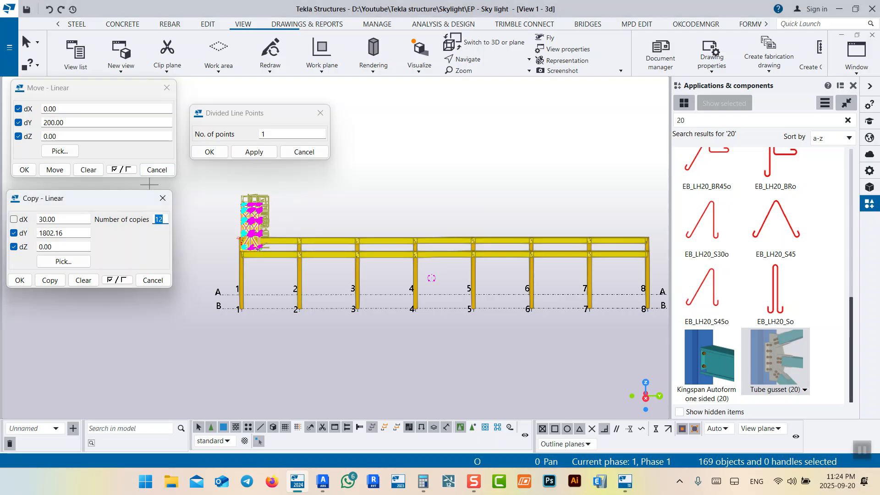
pyautogui.click(50, 280)
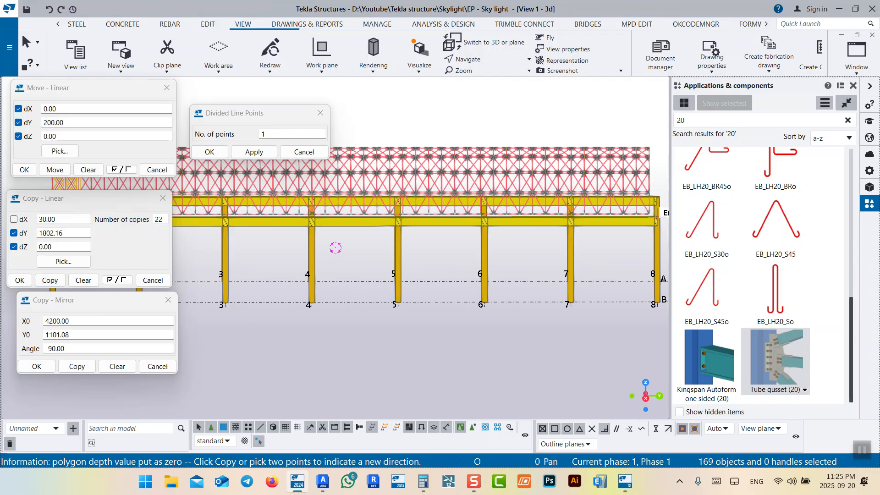
pyautogui.moveTo(584, 174); pyautogui.dragTo(453, 260, button='middle')
pyautogui.rightClick(492, 183)
pyautogui.click(512, 190)
# Examine the skylight's end at grid line 8 from the side and at an angle, checking its position over the beams
pyautogui.scroll(6, 275, 284)
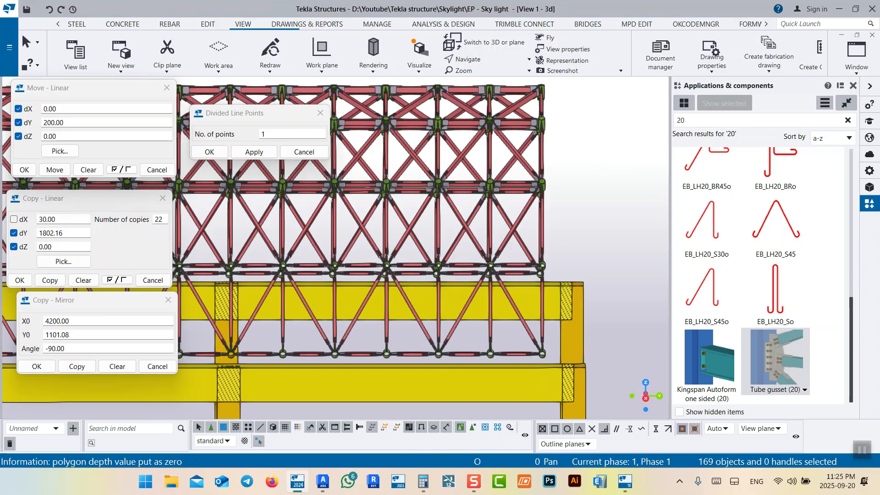
pyautogui.scroll(-3, 504, 351)
pyautogui.click(566, 293)
pyautogui.scroll(-6, 591, 258)
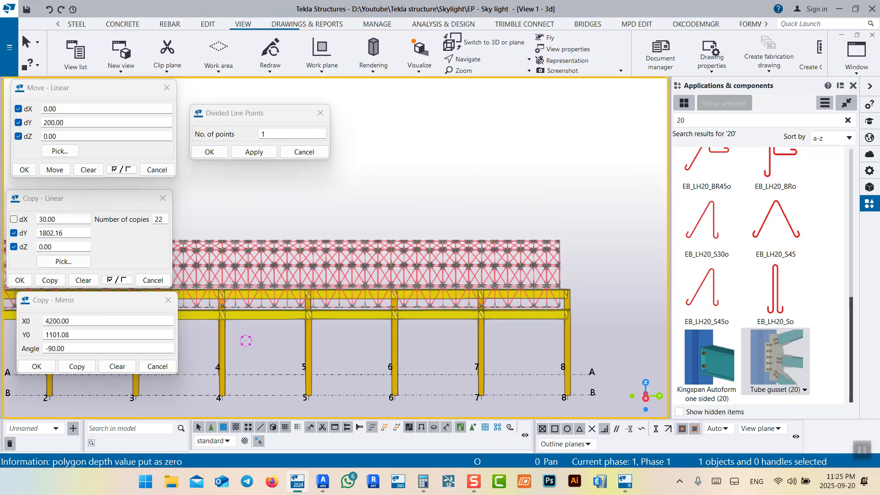
pyautogui.keyDown('ctrl'); pyautogui.moveTo(591, 258); pyautogui.dragTo(650, 279, button='middle'); pyautogui.keyUp('ctrl')
pyautogui.scroll(5, 524, 245)
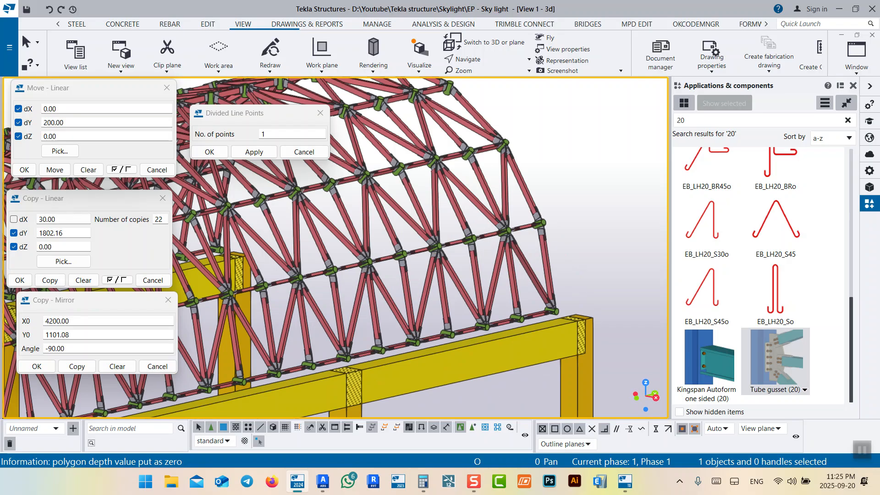
pyautogui.keyDown('ctrl'); pyautogui.moveTo(545, 268); pyautogui.dragTo(440, 277, button='middle'); pyautogui.keyUp('ctrl')
pyautogui.scroll(-5, 426, 280)
pyautogui.keyDown('ctrl'); pyautogui.moveTo(515, 286); pyautogui.dragTo(485, 296, button='middle'); pyautogui.keyUp('ctrl')
pyautogui.scroll(5, 485, 296)
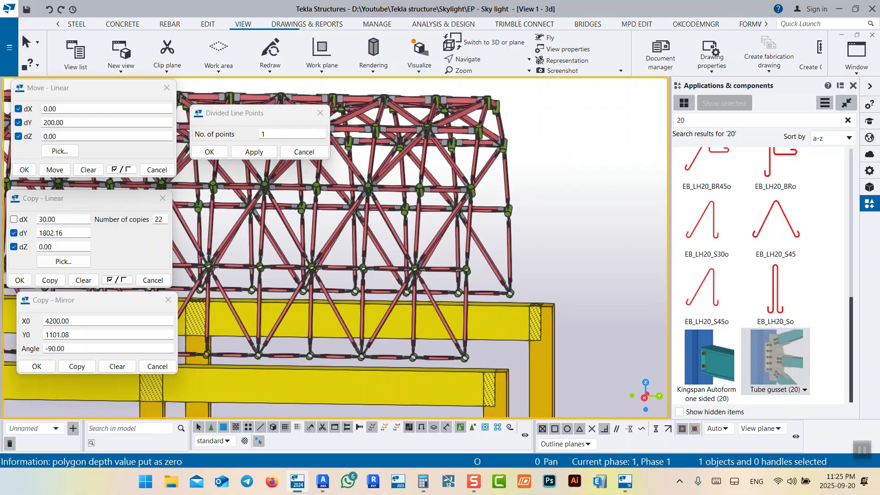
pyautogui.scroll(3, 477, 352)
pyautogui.scroll(-5, 479, 352)
pyautogui.keyDown('ctrl'); pyautogui.moveTo(479, 352); pyautogui.dragTo(501, 357, button='middle'); pyautogui.keyUp('ctrl')
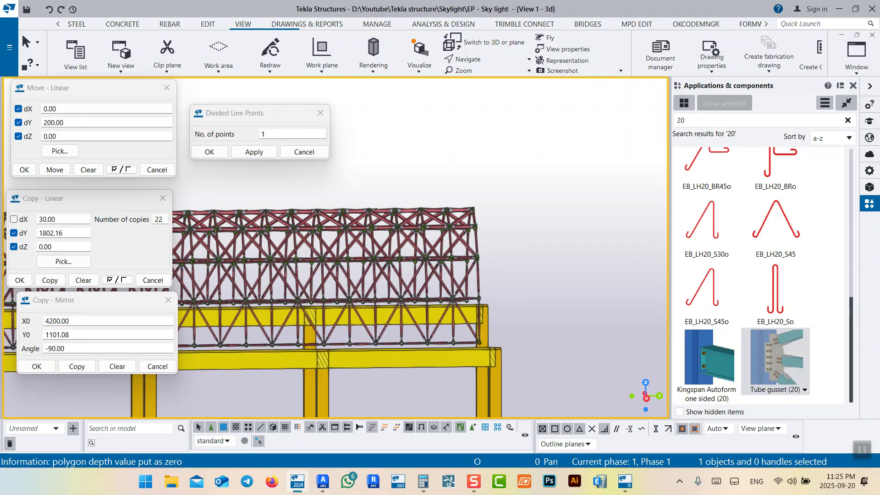
pyautogui.scroll(-5, 591, 274)
pyautogui.moveTo(580, 275); pyautogui.dragTo(662, 266, button='middle')
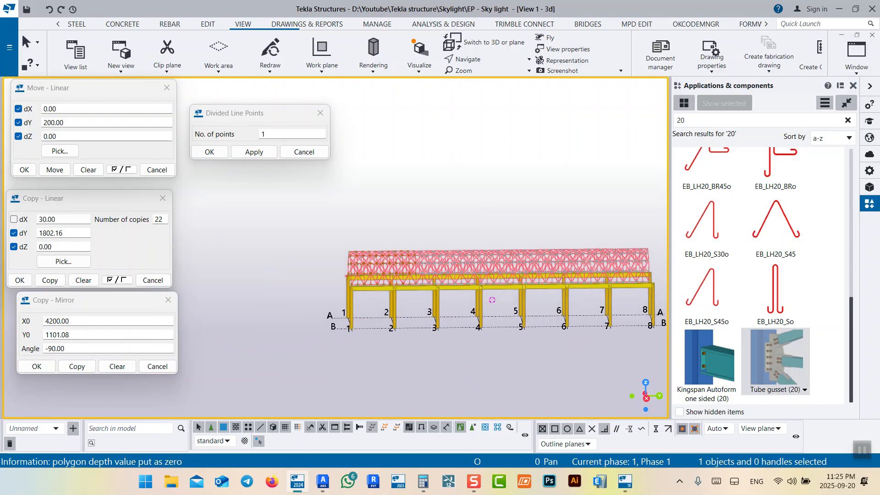
# Redraw the view and examine the skylight's starting end at grid line 1 over the columns and beams
pyautogui.scroll(8, 337, 280)
pyautogui.rightClick(361, 226)
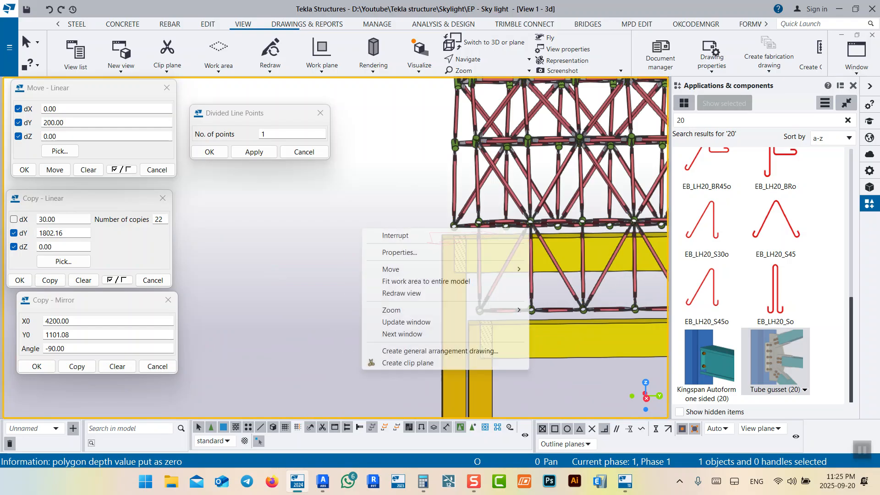
pyautogui.click(397, 293)
pyautogui.scroll(-6, 504, 275)
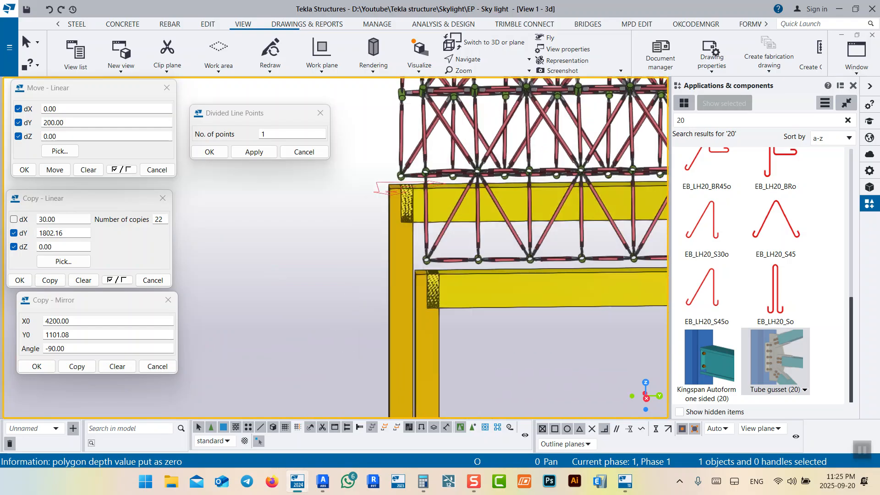
pyautogui.scroll(8, 476, 305)
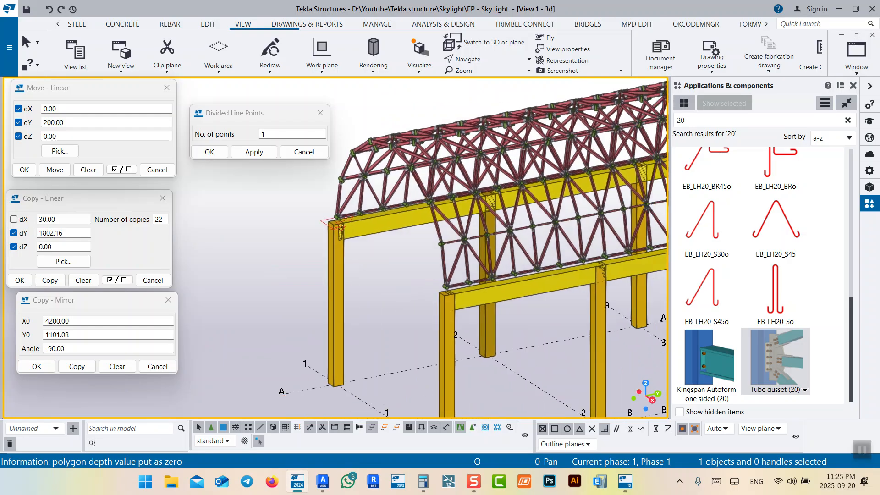
pyautogui.scroll(-9, 413, 258)
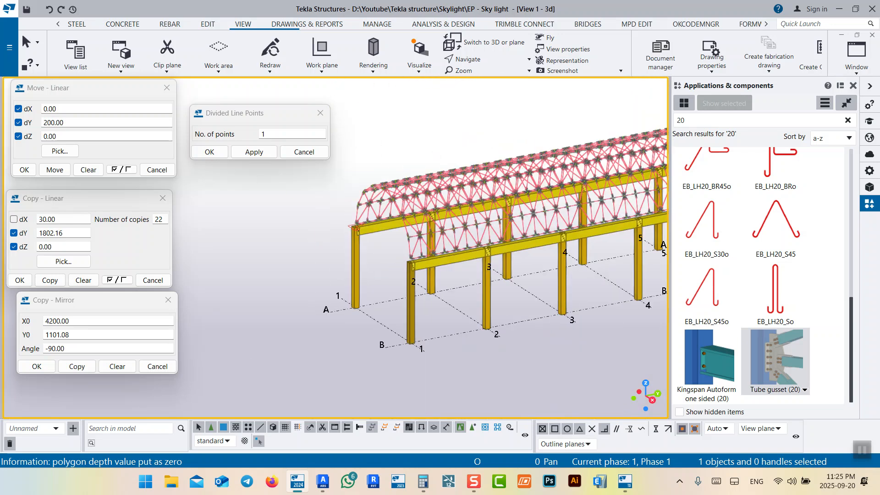
pyautogui.scroll(5, 550, 275)
pyautogui.scroll(-8, 550, 275)
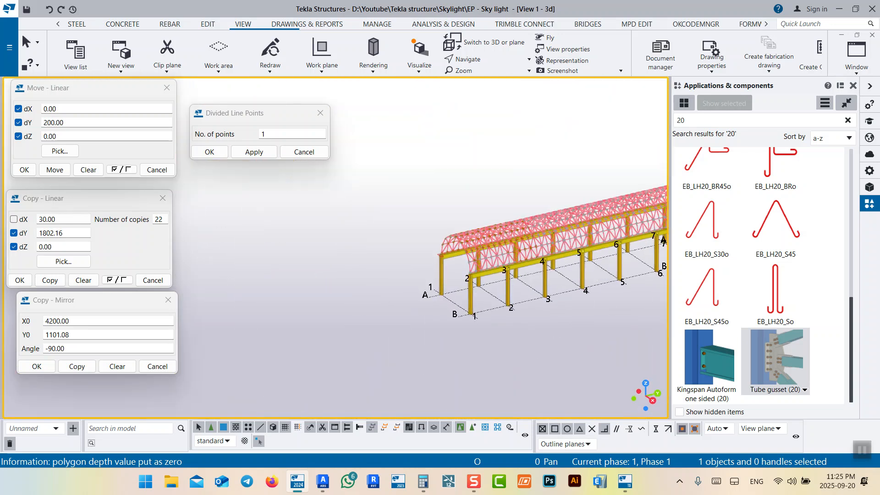
# Examine the bottom end tubes above the corner columns and the joints along the skylight's side
pyautogui.keyDown('ctrl'); pyautogui.moveTo(527, 275); pyautogui.dragTo(545, 294, button='middle'); pyautogui.keyUp('ctrl')
pyautogui.scroll(5, 494, 247)
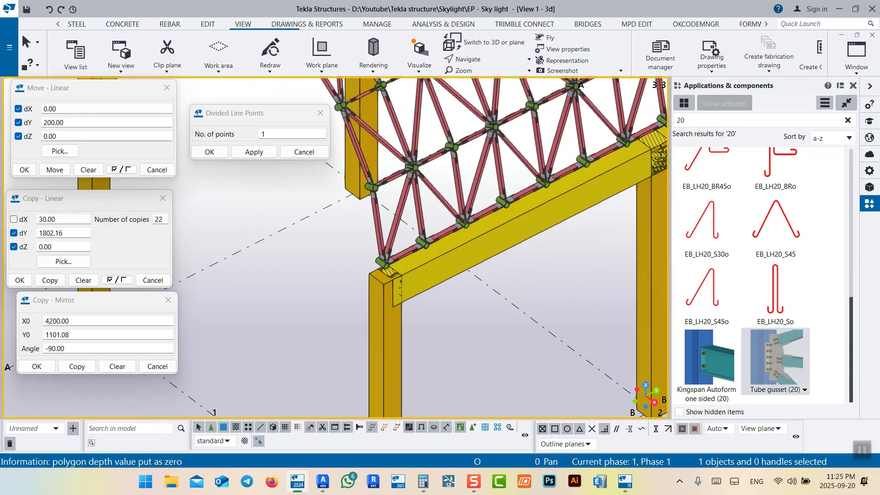
pyautogui.scroll(-5, 485, 291)
pyautogui.keyDown('ctrl'); pyautogui.moveTo(485, 291); pyautogui.dragTo(489, 270, button='middle'); pyautogui.keyUp('ctrl')
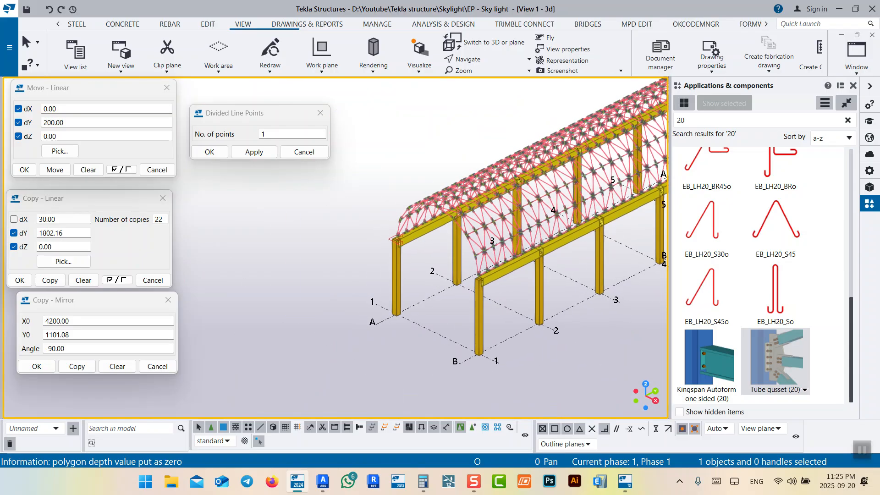
pyautogui.scroll(5, 490, 268)
pyautogui.scroll(6, 475, 291)
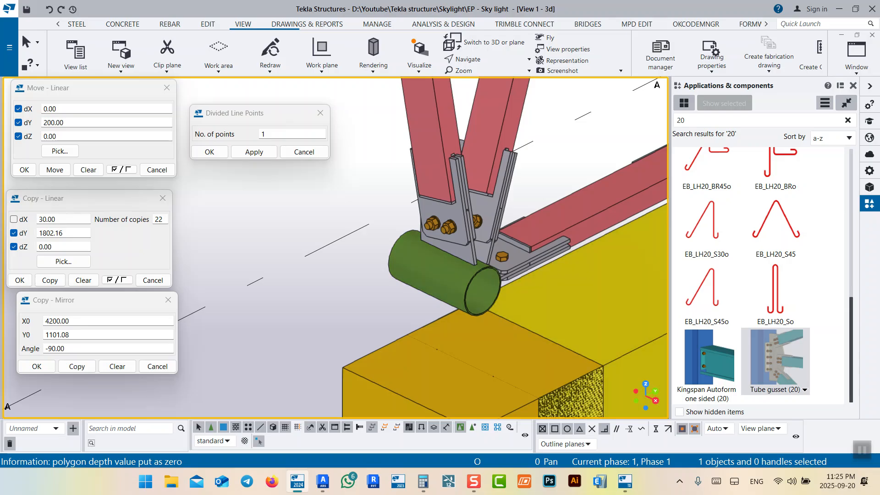
pyautogui.scroll(-6, 474, 286)
pyautogui.moveTo(490, 224); pyautogui.dragTo(508, 160, button='middle')
pyautogui.scroll(5, 495, 279)
pyautogui.scroll(-6, 495, 280)
pyautogui.scroll(6, 508, 160)
pyautogui.scroll(2, 524, 200)
pyautogui.scroll(-6, 525, 199)
pyautogui.keyDown('ctrl'); pyautogui.moveTo(524, 199); pyautogui.dragTo(467, 243, button='middle'); pyautogui.keyUp('ctrl')
pyautogui.scroll(4, 467, 243)
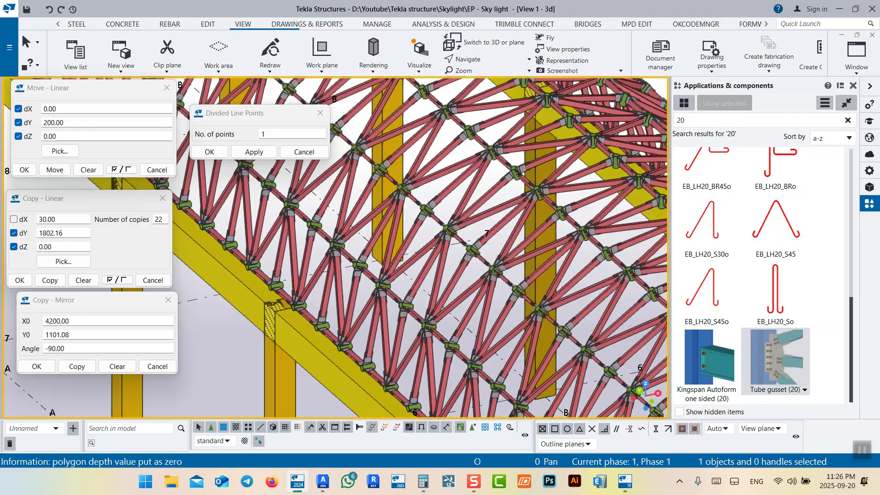
pyautogui.scroll(4, 412, 275)
pyautogui.scroll(-8, 412, 275)
pyautogui.keyDown('ctrl'); pyautogui.moveTo(449, 275); pyautogui.dragTo(423, 232, button='middle'); pyautogui.keyUp('ctrl')
pyautogui.scroll(8, 367, 247)
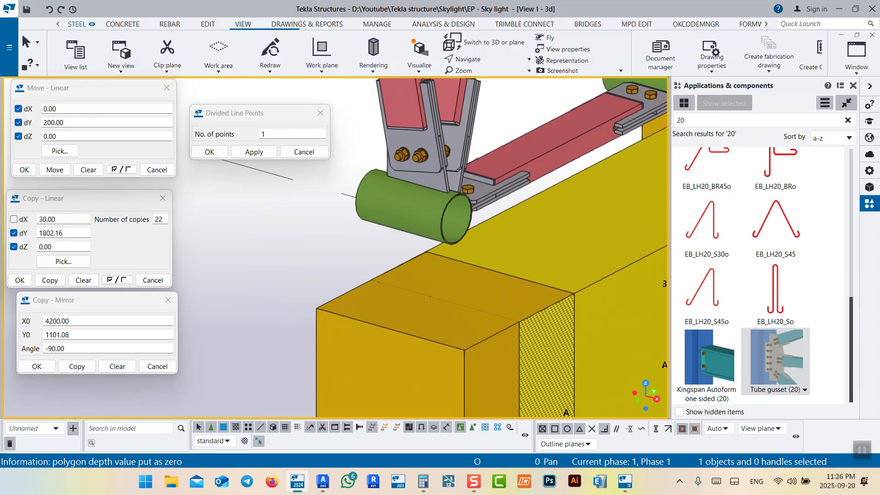
# Examine the open tube ends above the corner columns and their position relative to the beams and the whole arch
pyautogui.click(77, 25)
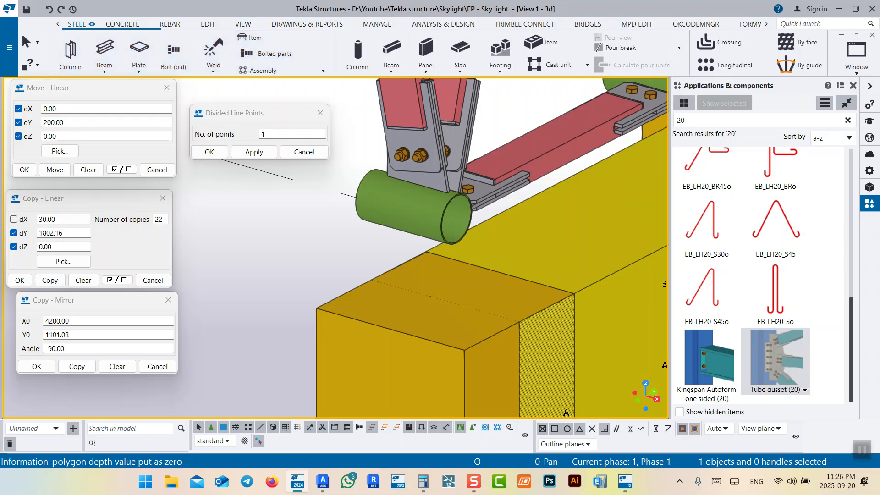
pyautogui.scroll(-5, 452, 277)
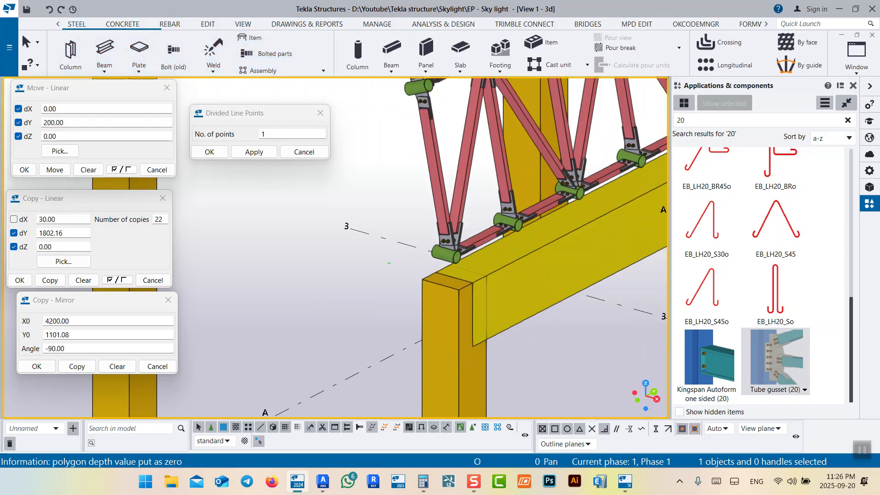
pyautogui.scroll(7, 439, 251)
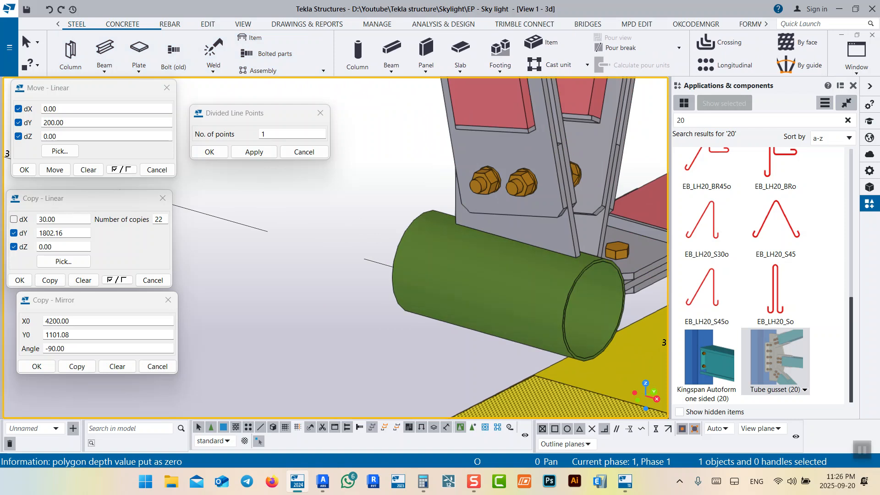
pyautogui.scroll(-5, 449, 268)
pyautogui.scroll(5, 449, 268)
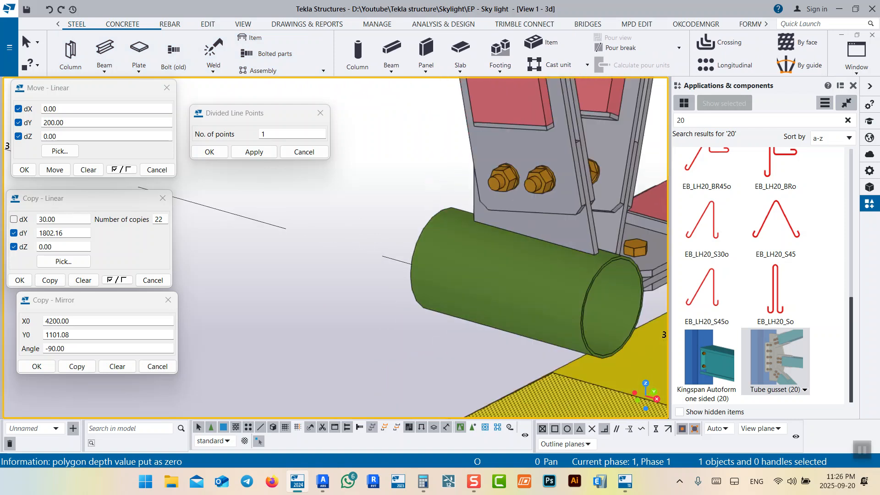
pyautogui.scroll(-8, 525, 247)
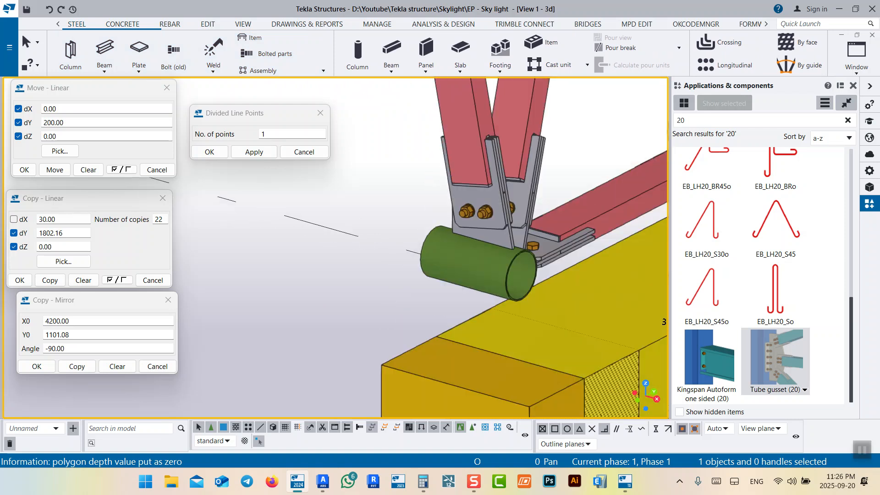
pyautogui.scroll(-10, 525, 246)
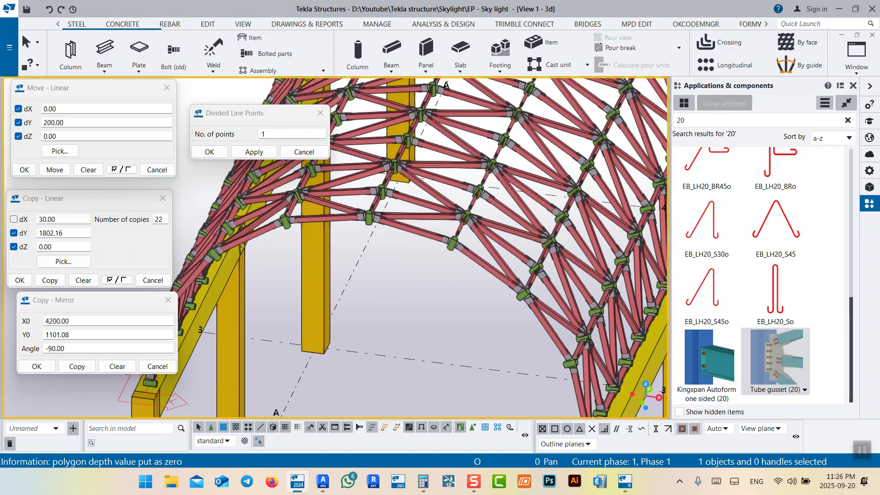
pyautogui.scroll(15, 525, 247)
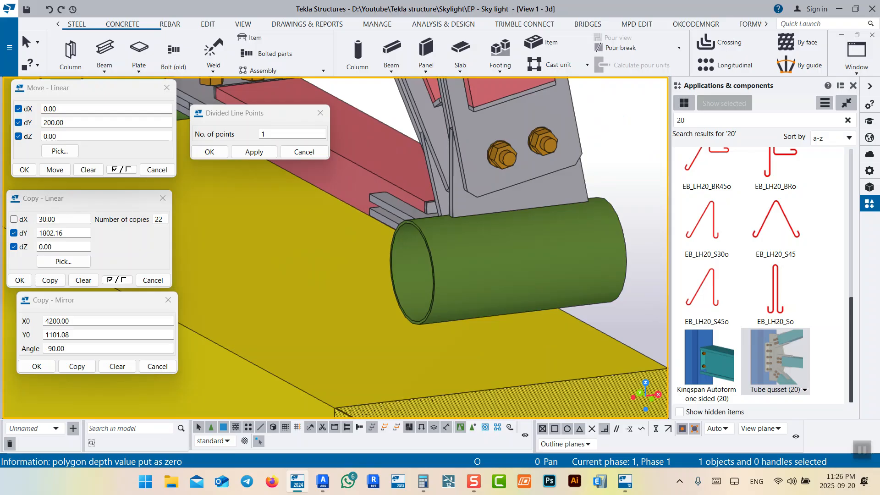
# Search the component library for "cap" and apply the Cap plate detail to the open end of the corner tube
pyautogui.click(715, 120)
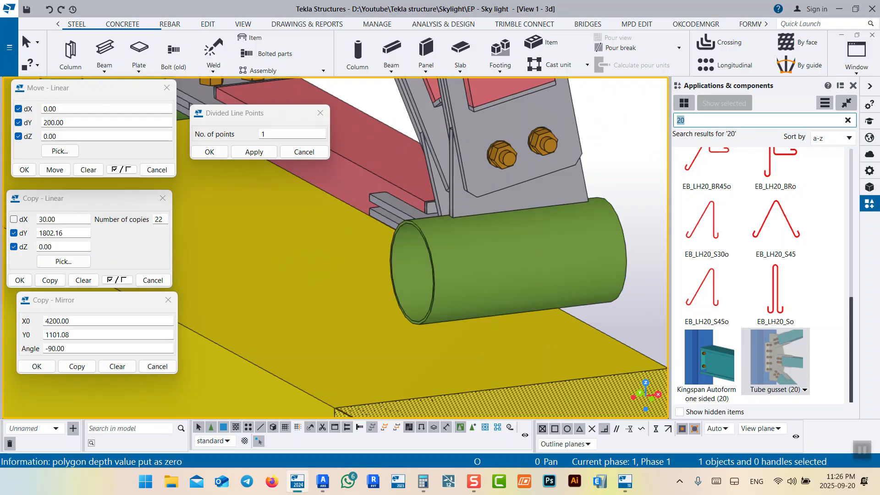
pyautogui.write('cap')
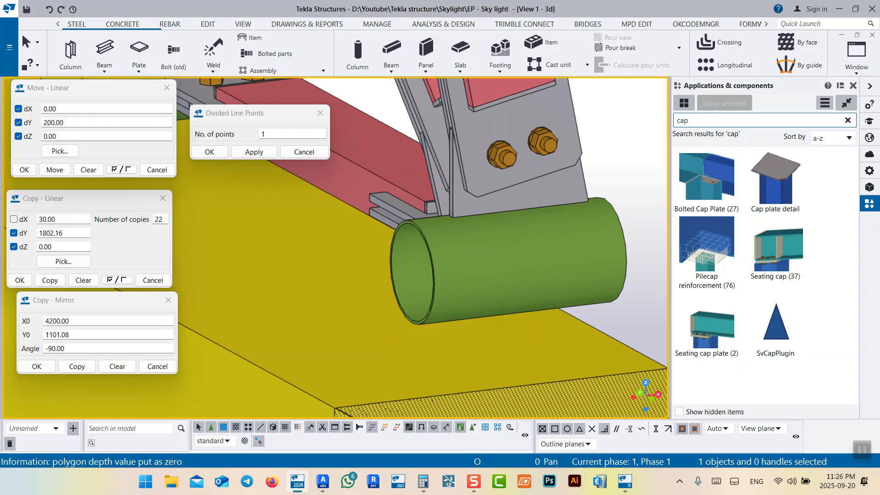
pyautogui.press('Return')
pyautogui.click(775, 180)
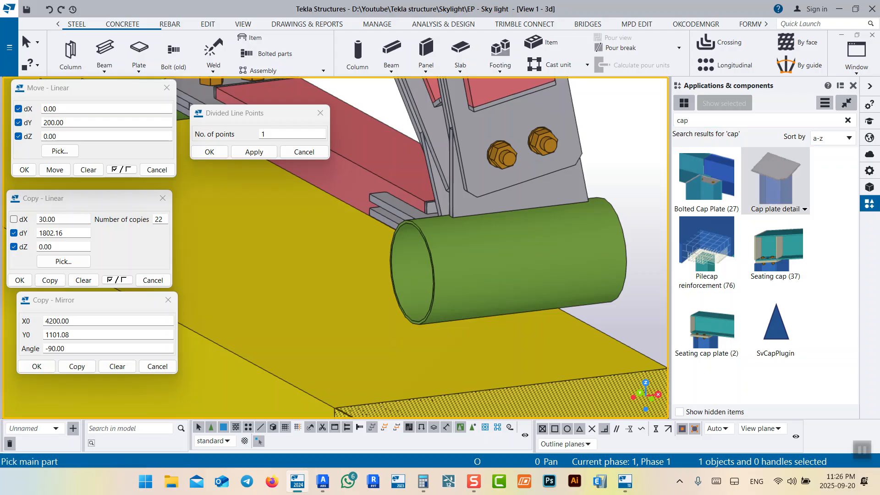
pyautogui.click(460, 243)
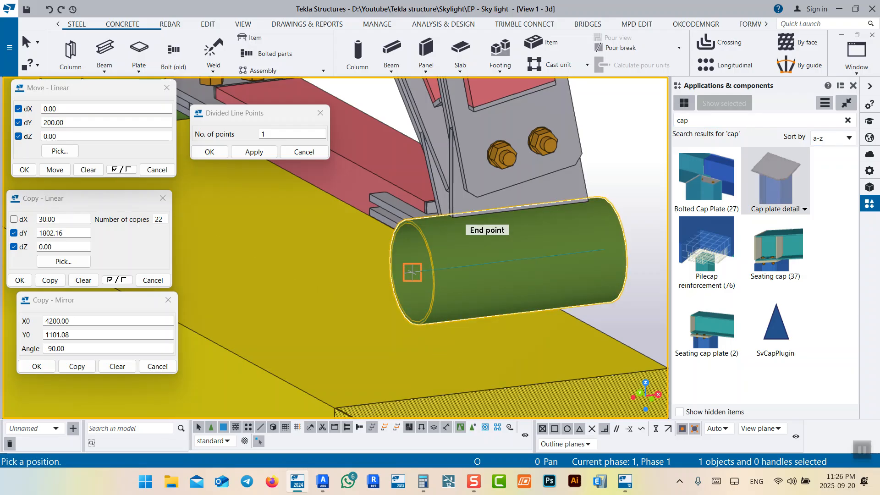
pyautogui.click(412, 272)
pyautogui.rightClick(463, 234)
pyautogui.click(477, 239)
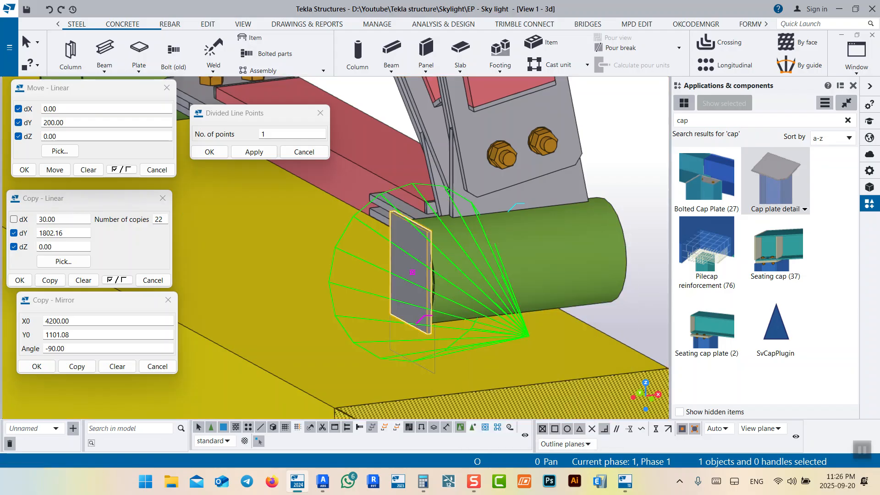
# Switch the cap plate detail to the round plate option and modify the plate on the tube end
pyautogui.doubleClick(411, 275)
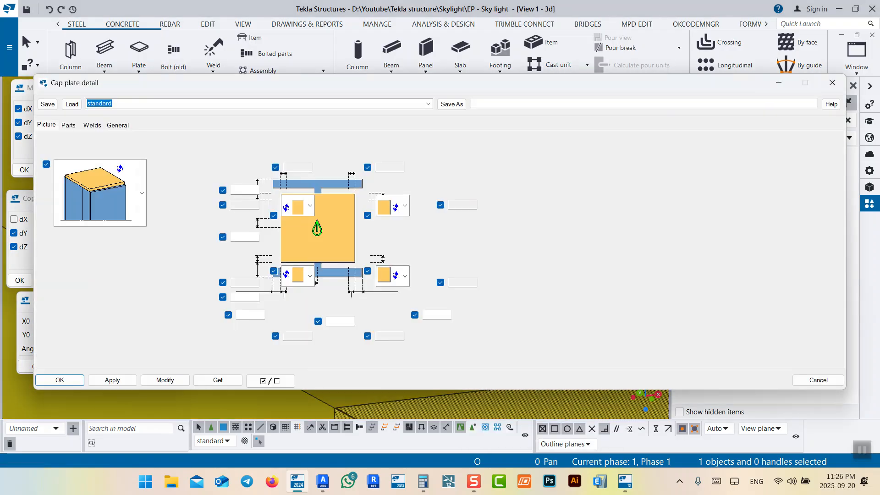
pyautogui.click(141, 193)
pyautogui.click(96, 391)
pyautogui.moveTo(207, 85)
pyautogui.mouseDown()
pyautogui.moveTo(596, 55)
pyautogui.moveTo(647, 64)
pyautogui.mouseUp()
pyautogui.click(606, 358)
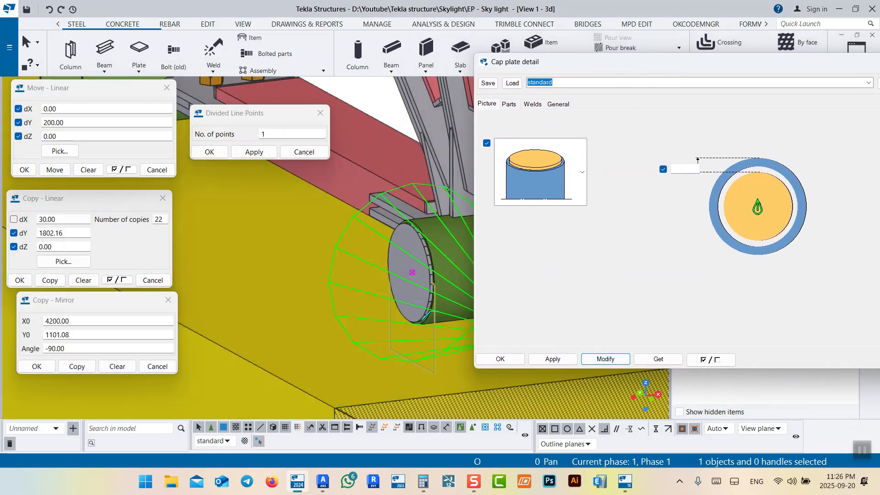
# Set the round cap plate's edge distance to -100, modify it, and check the plate around the tube from both sides
pyautogui.click(509, 104)
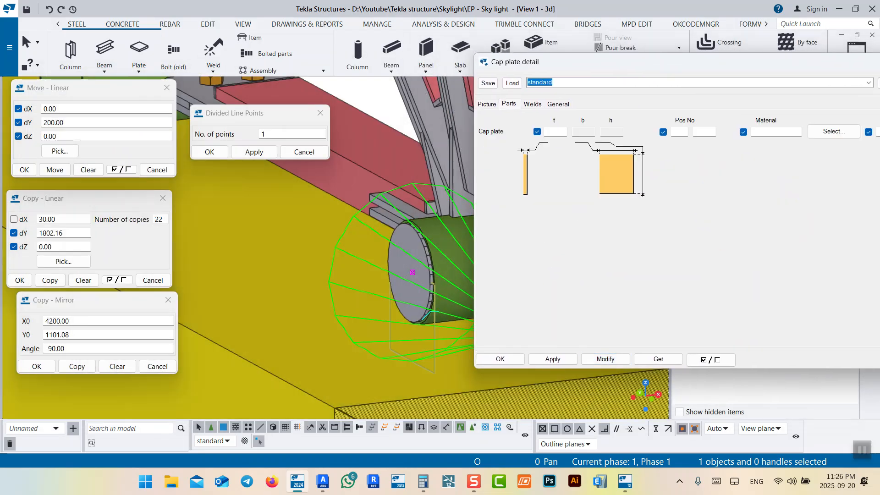
pyautogui.click(487, 104)
pyautogui.click(685, 169)
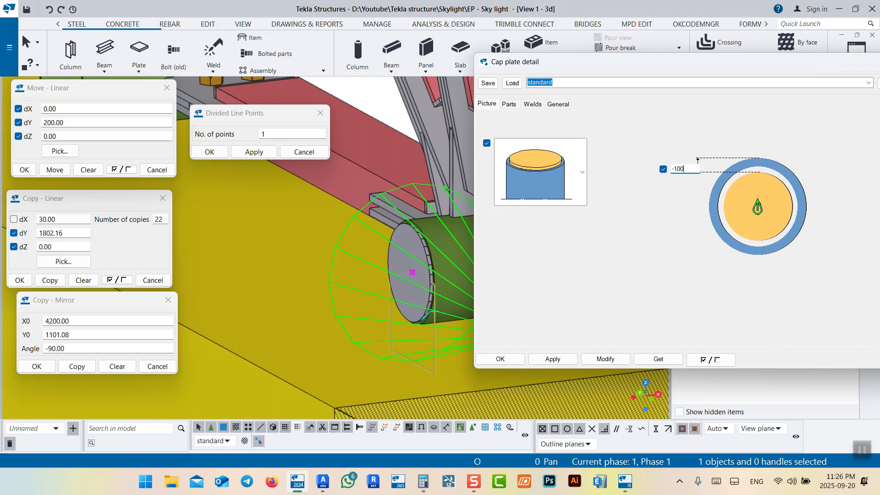
pyautogui.click(605, 359)
pyautogui.keyDown('ctrl'); pyautogui.moveTo(394, 312); pyautogui.dragTo(369, 316, button='middle'); pyautogui.keyUp('ctrl')
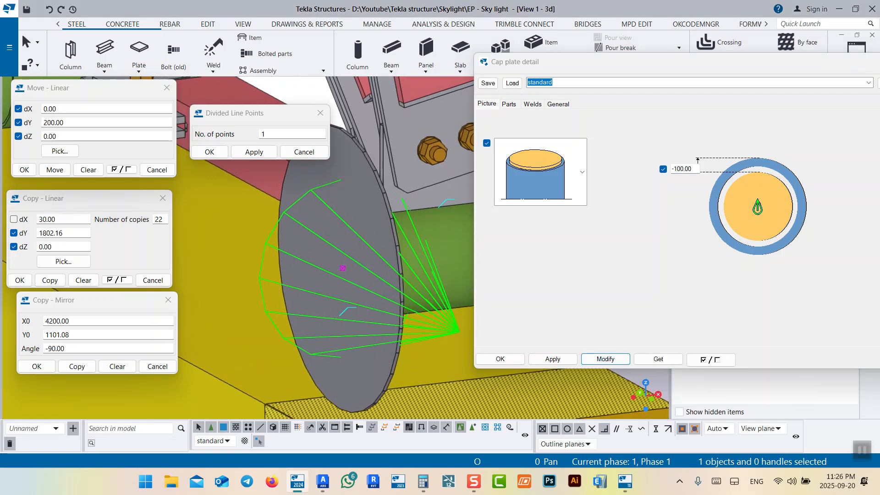
pyautogui.scroll(-4, 367, 320)
pyautogui.scroll(5, 320, 238)
pyautogui.scroll(10, 192, 316)
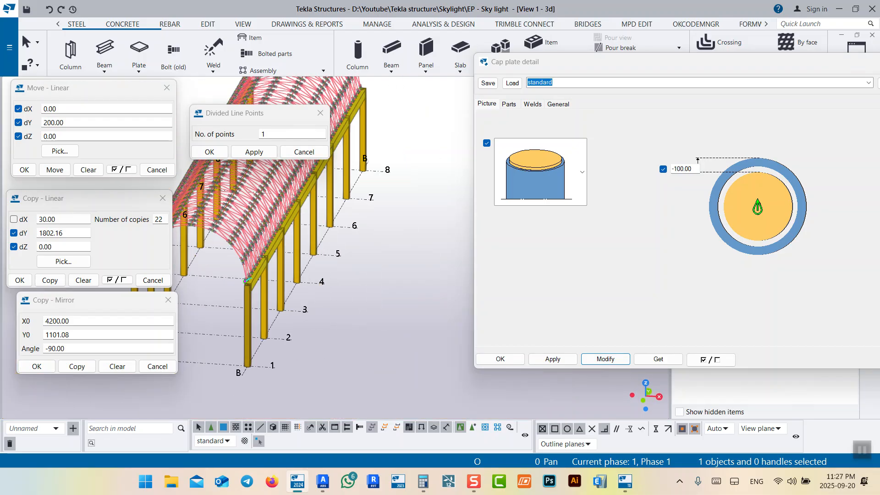
pyautogui.scroll(8, 193, 321)
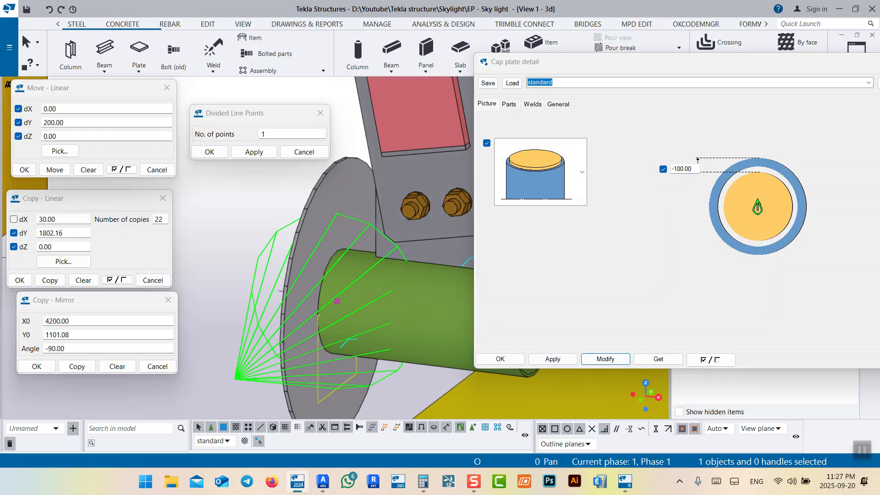
# Set the round cap plate's edge distance to -50, modify it, and close the cap plate settings
pyautogui.doubleClick(682, 169)
pyautogui.write('-50')
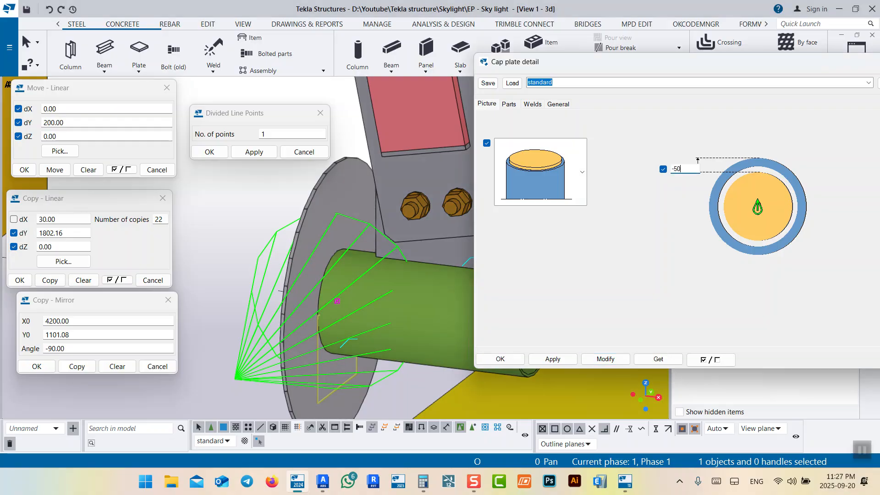
pyautogui.click(605, 358)
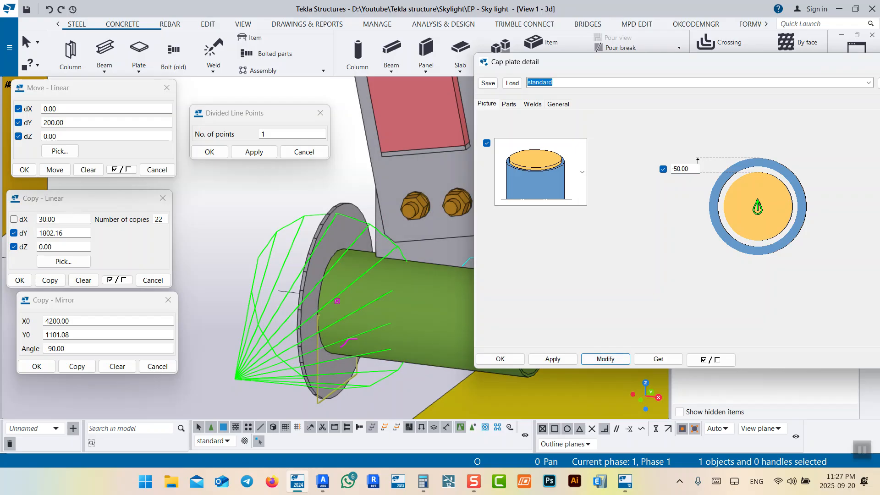
pyautogui.scroll(-5, 339, 226)
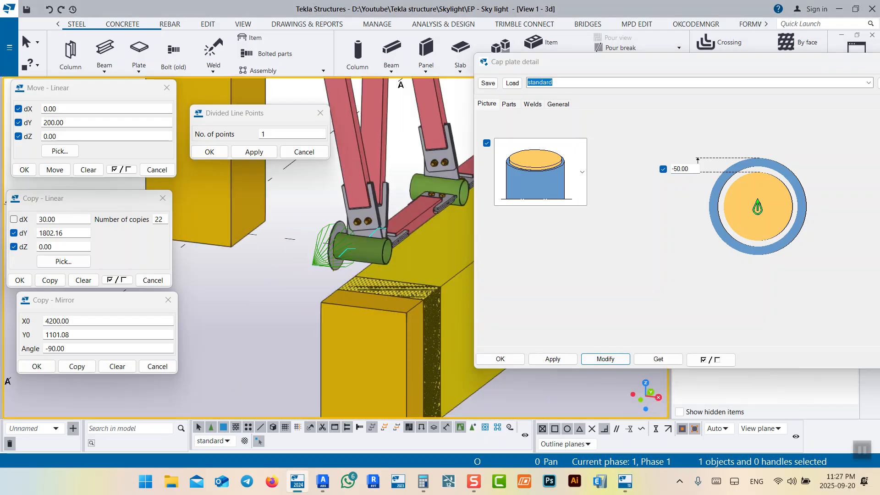
pyautogui.click(500, 359)
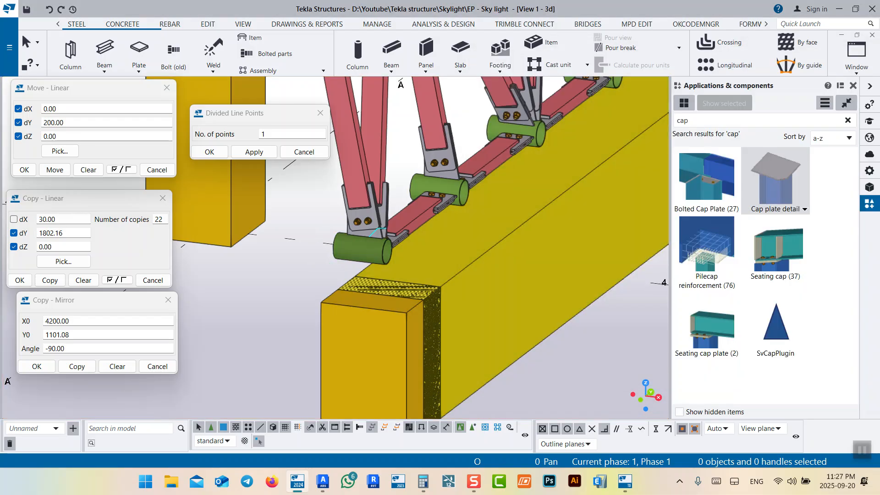
# Model a vertical steel beam 200 mm long from the corner column's top up to the end tube, and end the command
pyautogui.scroll(-5, 424, 263)
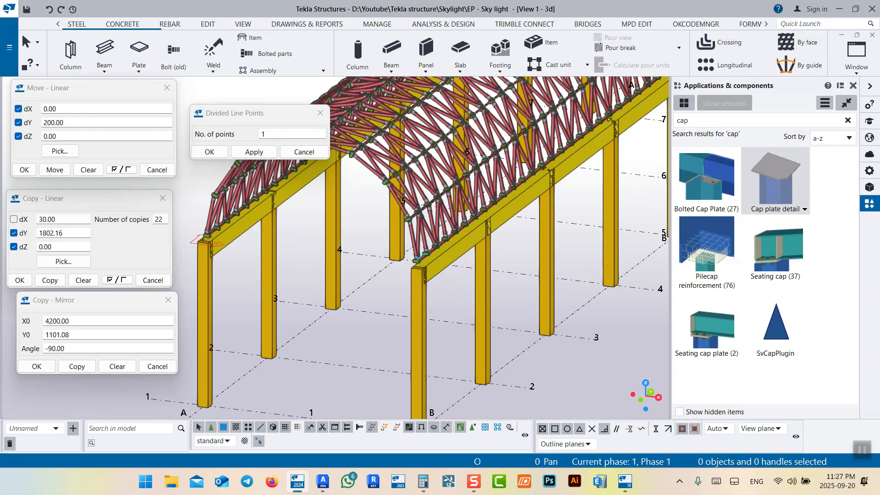
pyautogui.scroll(-3, 418, 263)
pyautogui.keyDown('ctrl'); pyautogui.moveTo(418, 263); pyautogui.dragTo(435, 238, button='middle'); pyautogui.keyUp('ctrl')
pyautogui.scroll(6, 435, 233)
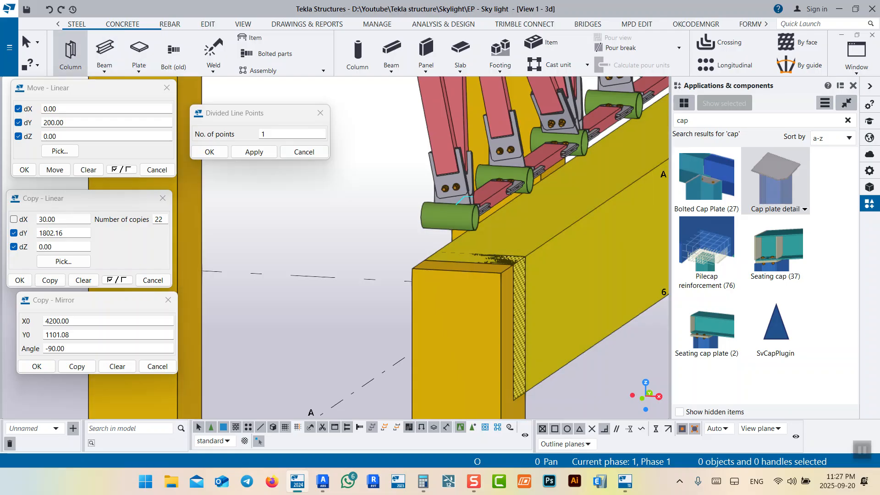
pyautogui.click(104, 49)
pyautogui.click(449, 263)
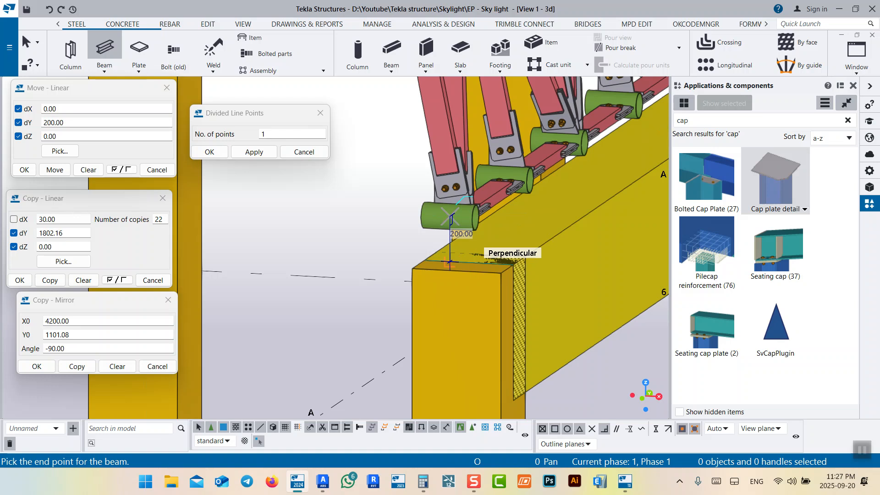
pyautogui.write('200')
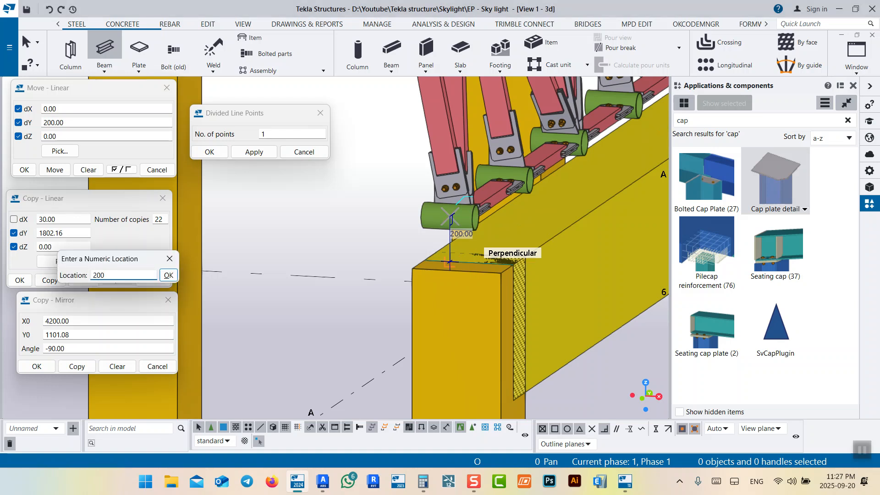
pyautogui.press('Return')
pyautogui.rightClick(386, 185)
pyautogui.click(417, 193)
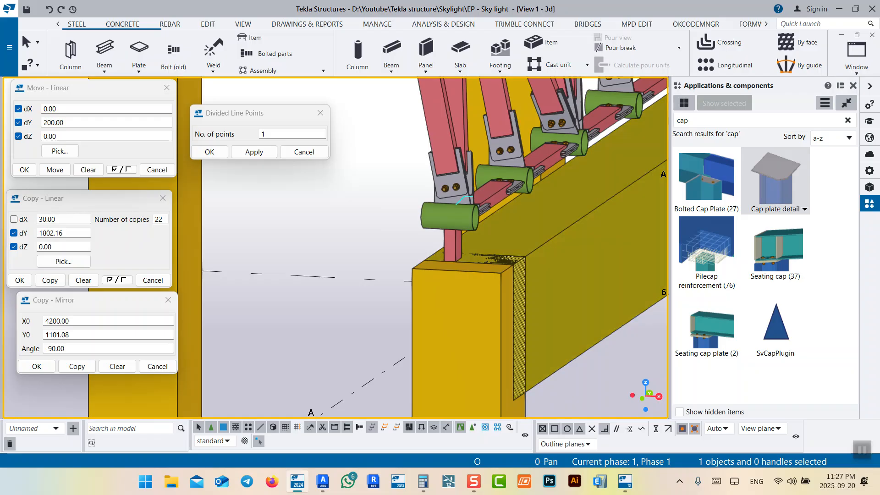
# Examine the new vertical support beam under the end tube, setting the view's rotation origin on it to check its alignment
pyautogui.keyDown('ctrl'); pyautogui.moveTo(458, 256); pyautogui.dragTo(366, 256, button='middle'); pyautogui.keyUp('ctrl')
pyautogui.scroll(-9, 412, 257)
pyautogui.keyDown('ctrl'); pyautogui.moveTo(440, 257); pyautogui.dragTo(385, 259, button='middle'); pyautogui.keyUp('ctrl')
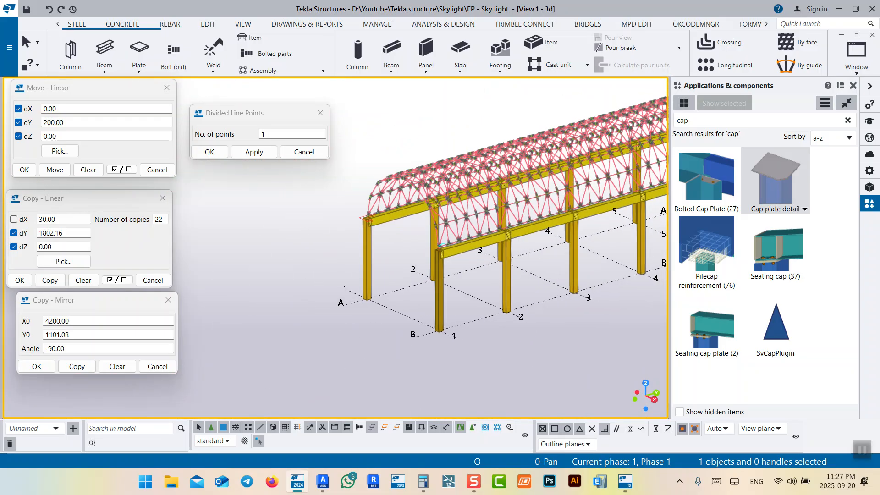
pyautogui.scroll(10, 438, 245)
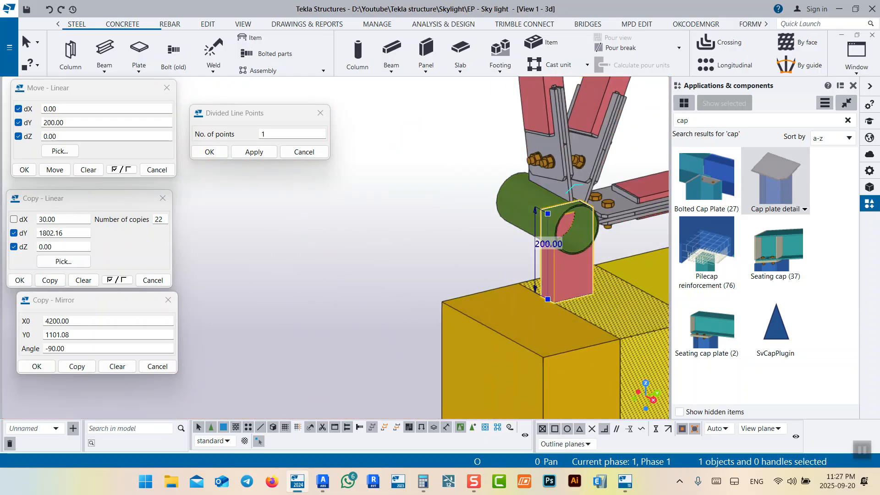
pyautogui.scroll(3, 555, 235)
pyautogui.moveTo(540, 220); pyautogui.dragTo(598, 229, button='middle')
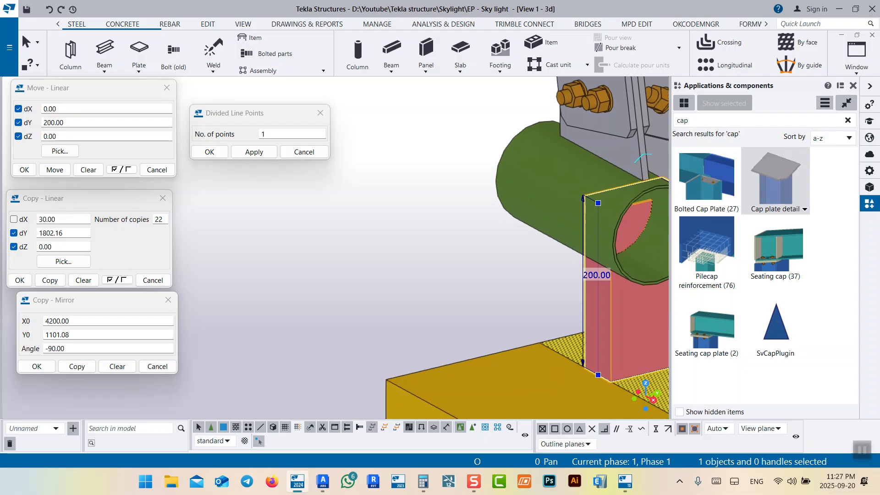
pyautogui.press('v')
pyautogui.click(597, 230)
pyautogui.scroll(-5, 366, 211)
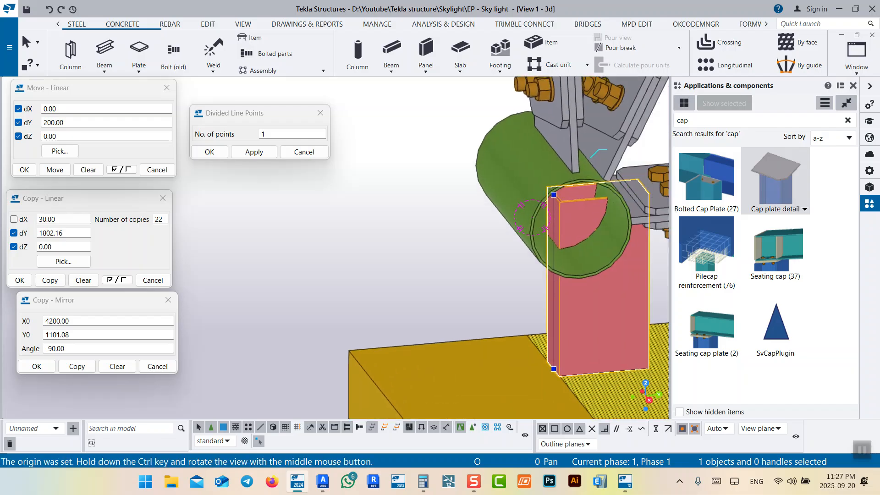
pyautogui.scroll(6, 419, 233)
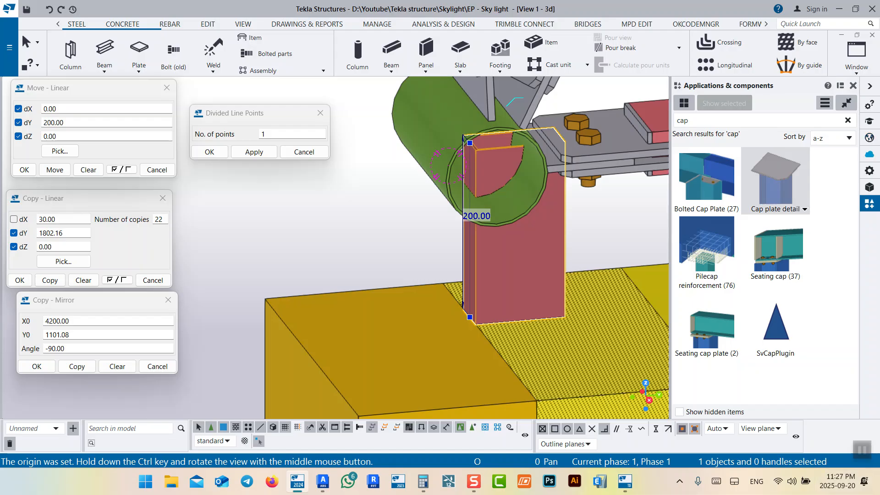
# Set the vertical support beam's on-plane position to Middle and modify it
pyautogui.click(869, 170)
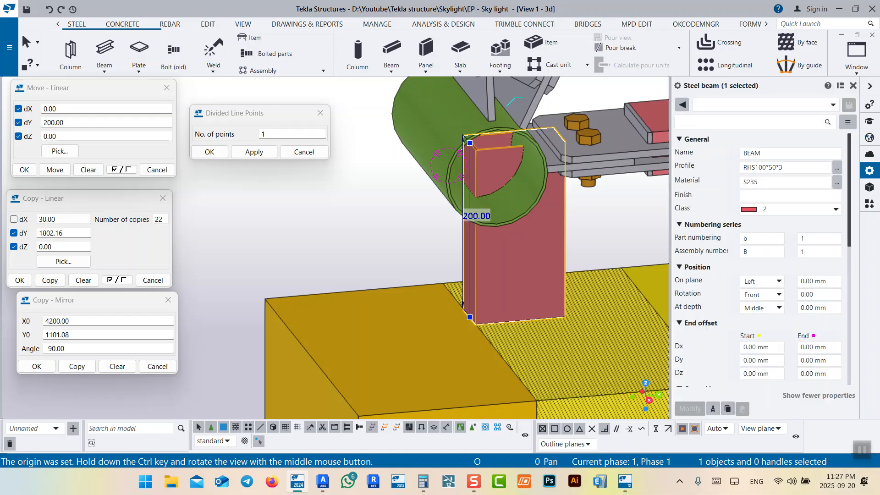
pyautogui.click(761, 281)
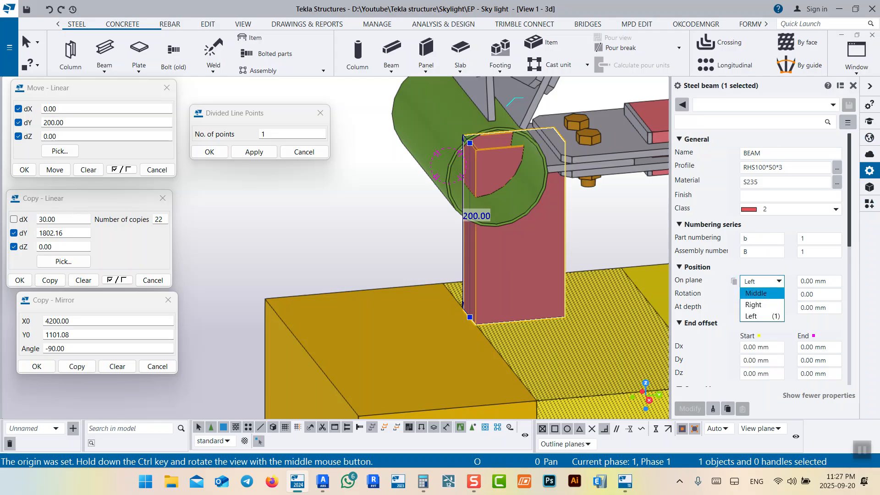
pyautogui.click(756, 292)
pyautogui.click(689, 408)
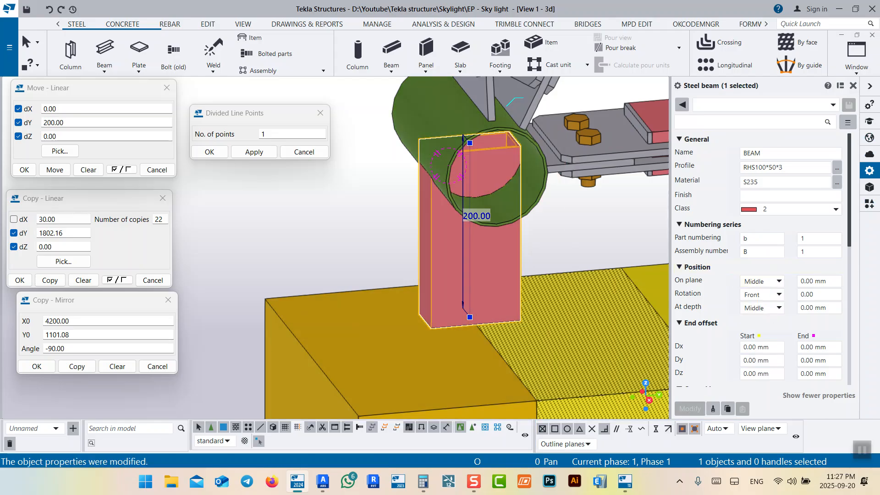
# Copy all properties of the green CHS114.3*3.0 end tube to the vertical support beam
pyautogui.click(503, 210)
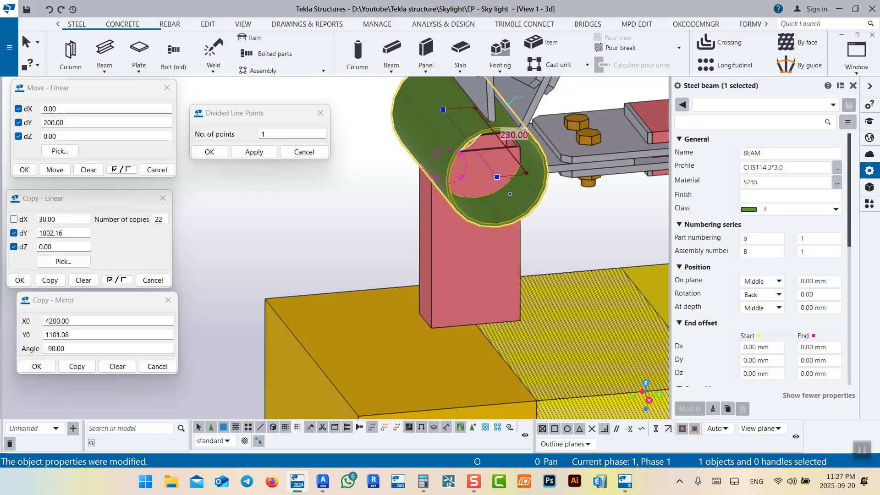
pyautogui.click(761, 168)
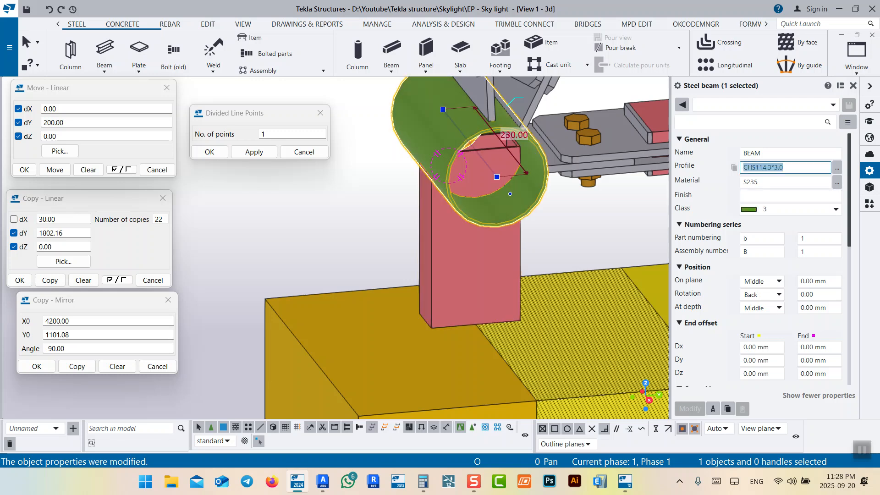
pyautogui.rightClick(756, 168)
pyautogui.click(713, 408)
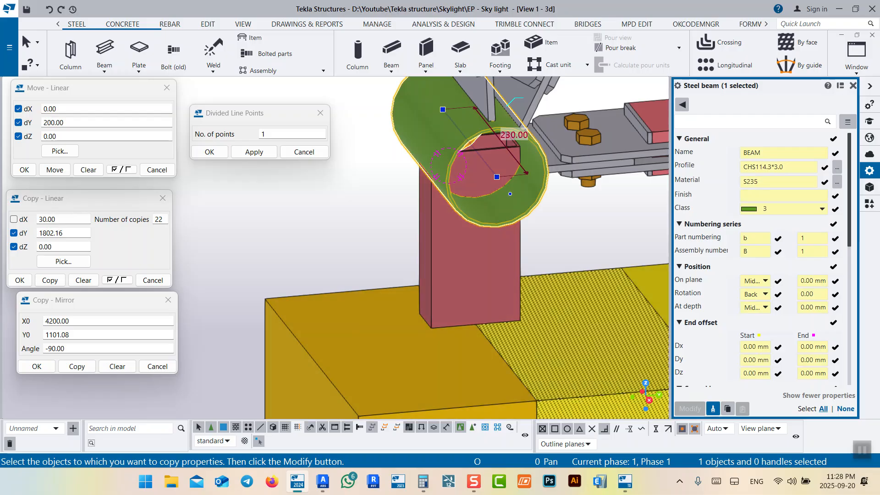
pyautogui.click(477, 271)
pyautogui.click(690, 409)
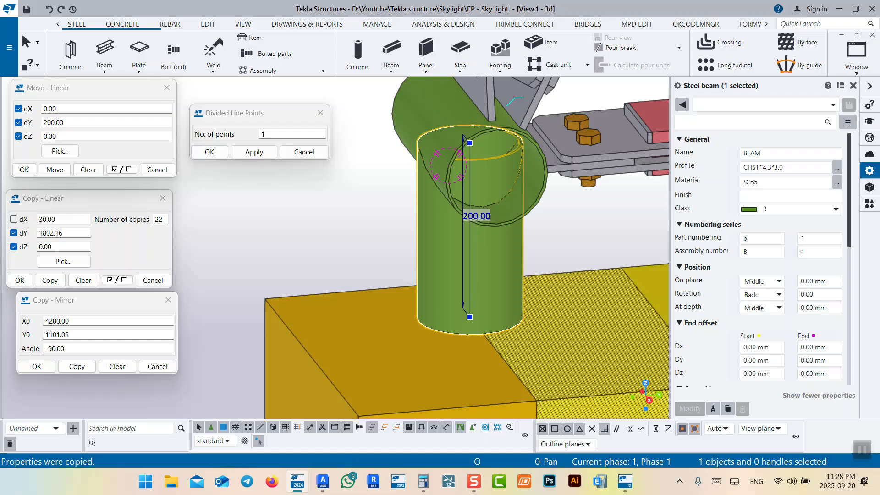
# Examine where the vertical support tube meets the end tube, setting the view's rotation origin at the end tube's opening
pyautogui.click(561, 241)
pyautogui.moveTo(490, 250); pyautogui.dragTo(530, 279, button='middle')
pyautogui.press('v')
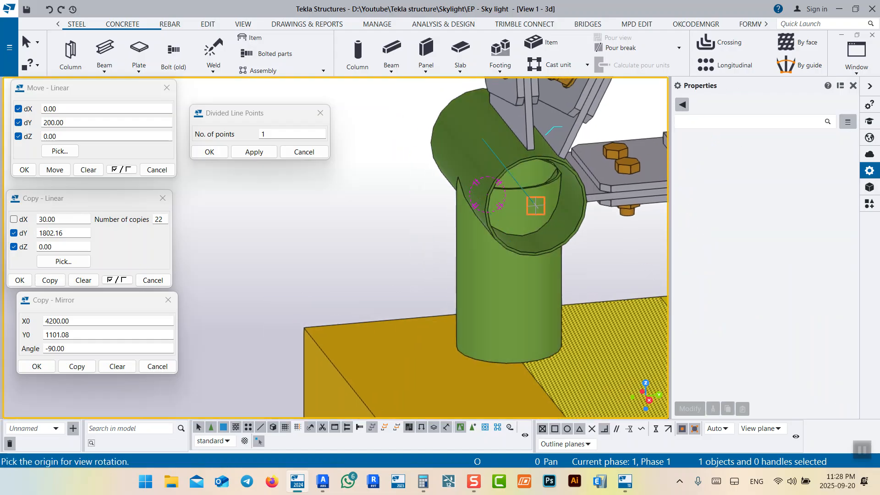
pyautogui.click(536, 205)
pyautogui.moveTo(535, 205)
pyautogui.keyDown('ctrl'); pyautogui.mouseDown(button='middle')
pyautogui.moveTo(518, 176)
pyautogui.moveTo(546, 204)
pyautogui.mouseUp(button='middle'); pyautogui.keyUp('ctrl')
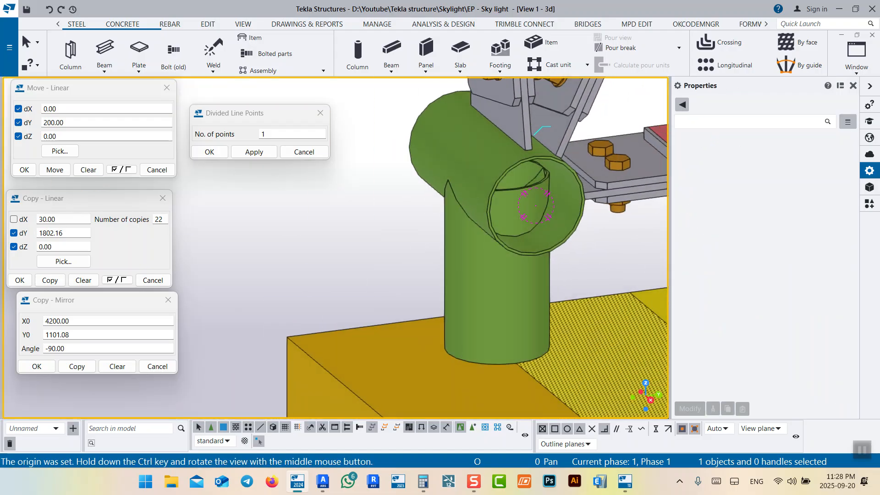
pyautogui.click(502, 286)
pyautogui.moveTo(501, 286); pyautogui.dragTo(506, 261, button='middle')
pyautogui.click(582, 245)
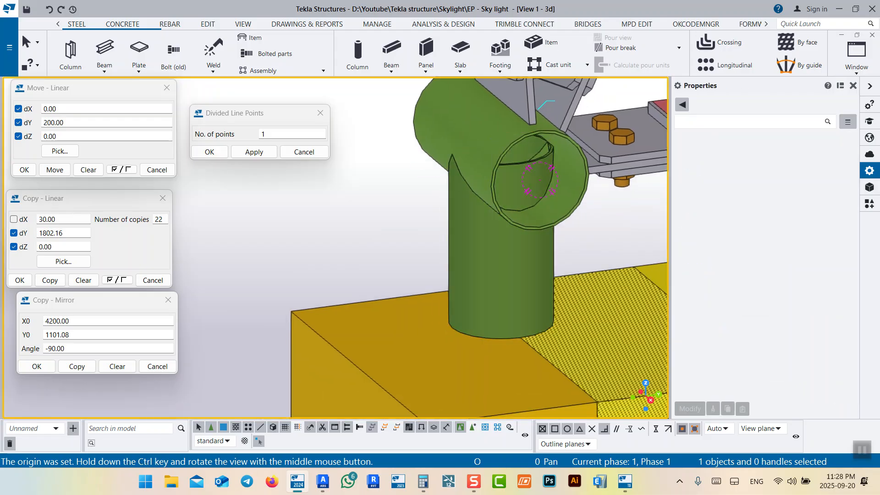
# Search the components for 1014 and add the Stiffened base plate (1014) at the vertical support tube's lower end
pyautogui.hotkey('ctrl', 'f')
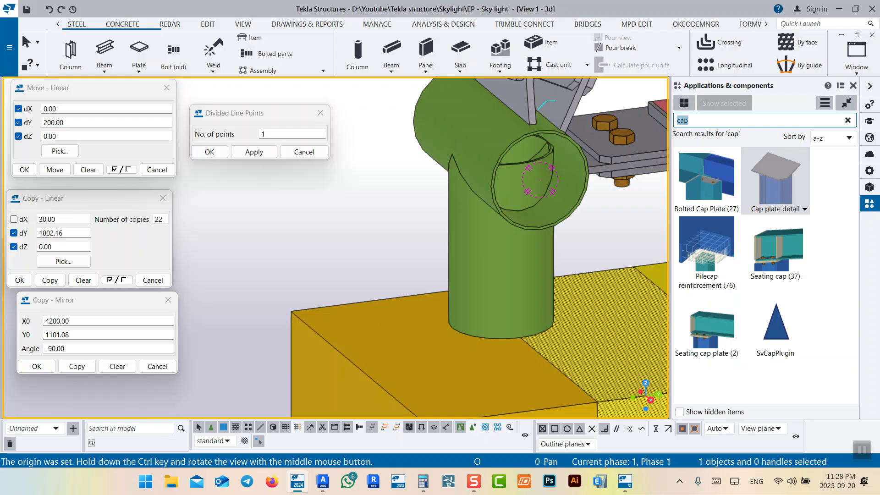
pyautogui.write('1042')
pyautogui.press('BackSpace')
pyautogui.press('BackSpace')
pyautogui.press('BackSpace')
pyautogui.write('014')
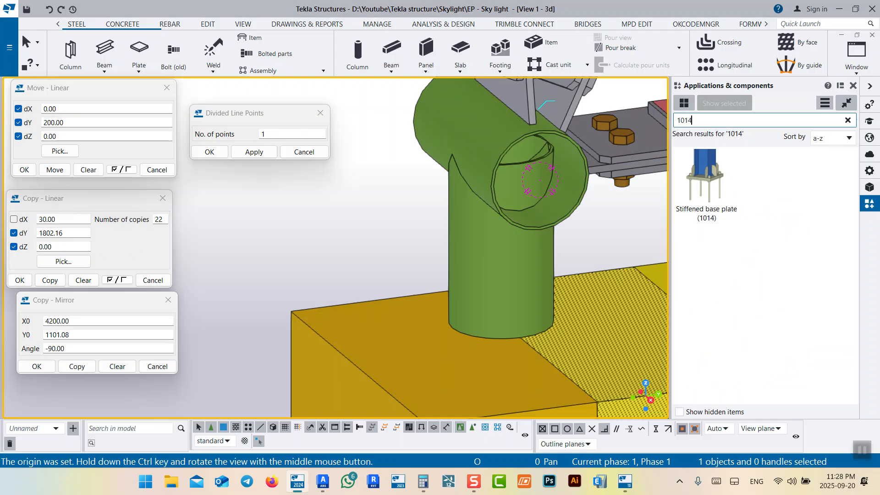
pyautogui.click(705, 181)
pyautogui.click(500, 318)
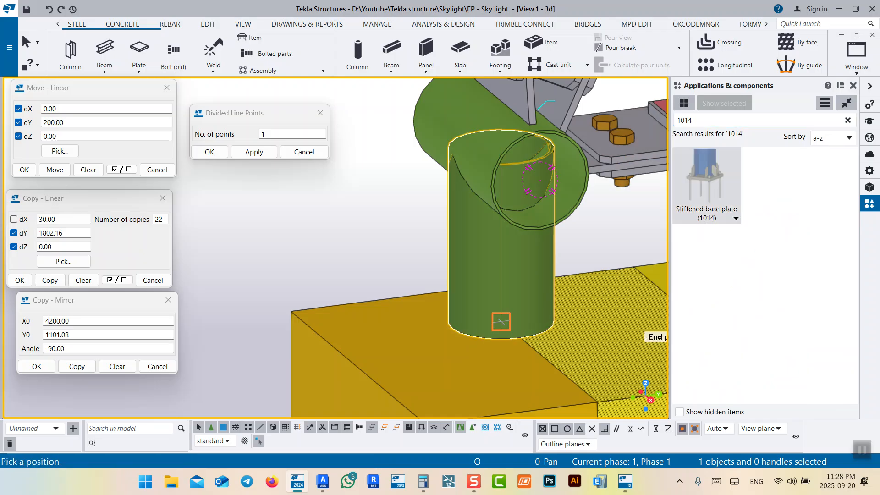
pyautogui.rightClick(355, 199)
pyautogui.click(388, 206)
# Open the stiffened base plate's settings, choose the no-stiffener option for both stiffener arrangements, and modify it
pyautogui.scroll(-3, 393, 184)
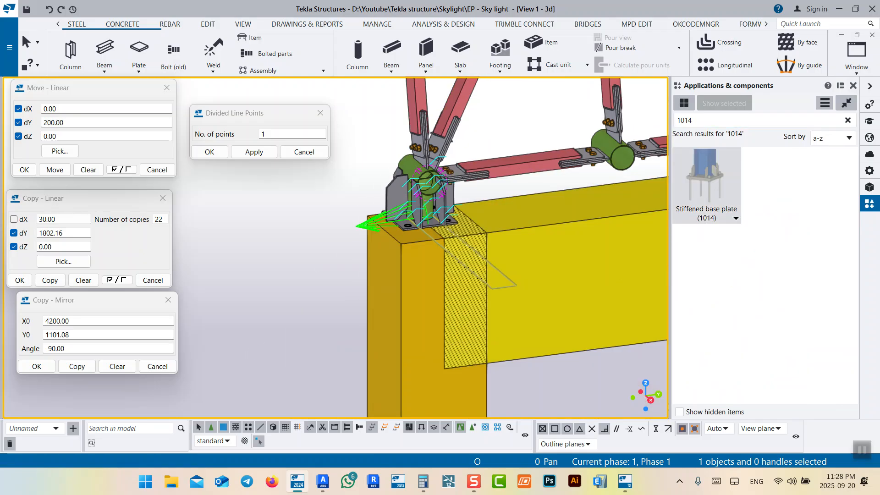
pyautogui.doubleClick(368, 226)
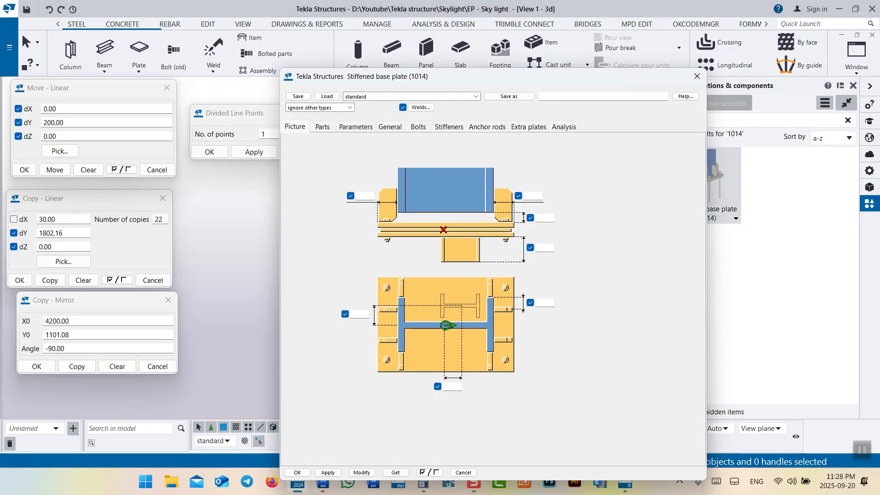
pyautogui.moveTo(362, 76); pyautogui.dragTo(589, 108)
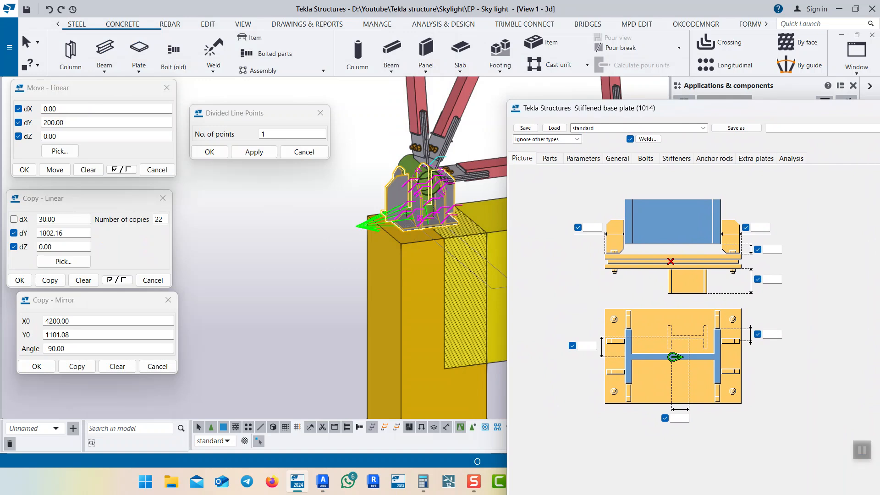
pyautogui.click(676, 158)
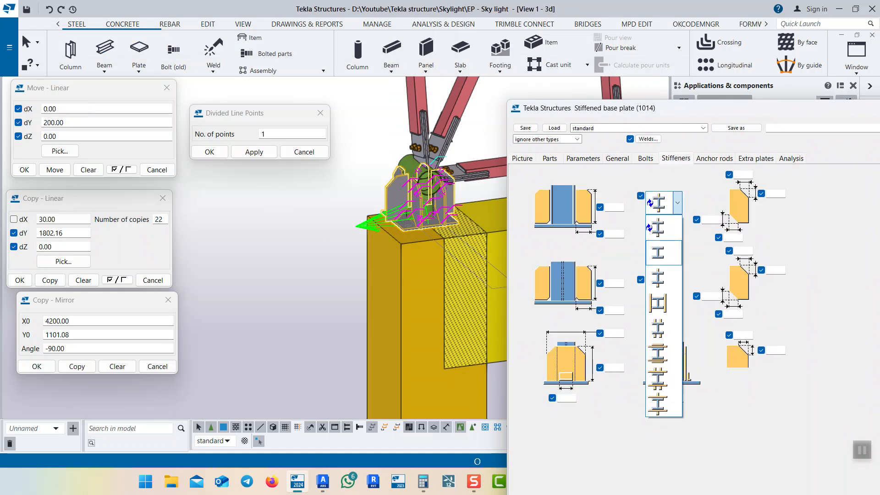
pyautogui.click(664, 286)
pyautogui.click(661, 335)
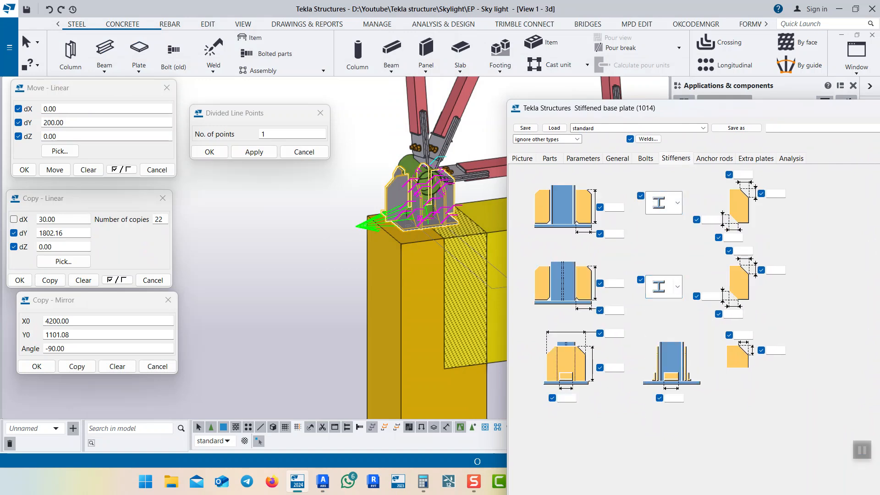
pyautogui.moveTo(687, 109); pyautogui.dragTo(653, 45)
pyautogui.click(555, 441)
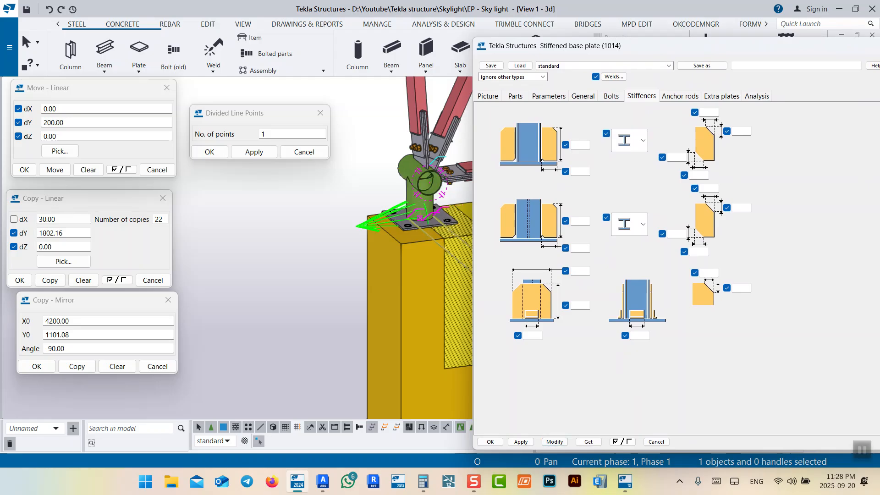
# Set the base plate to 12 mm thickness, position number PL 1 and material S235, and modify it
pyautogui.moveTo(452, 261); pyautogui.dragTo(393, 292, button='middle')
pyautogui.click(488, 96)
pyautogui.click(515, 96)
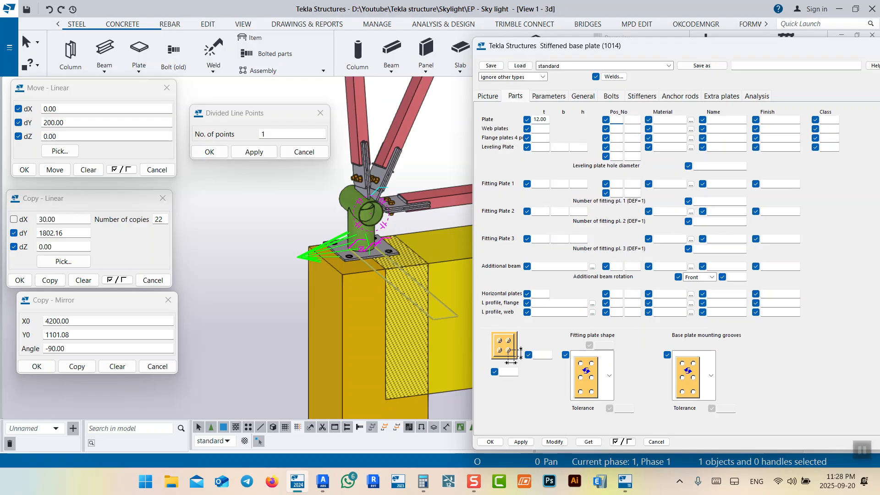
pyautogui.press('Tab')
pyautogui.click(554, 441)
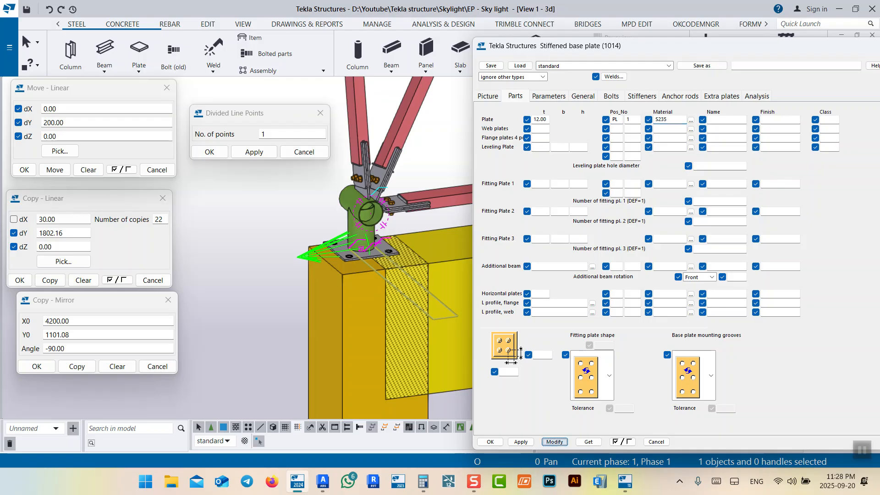
# Set the anchor rod profile to D20, have the base plate created with Anchor rods, and modify it
pyautogui.click(611, 97)
pyautogui.click(679, 96)
pyautogui.click(554, 119)
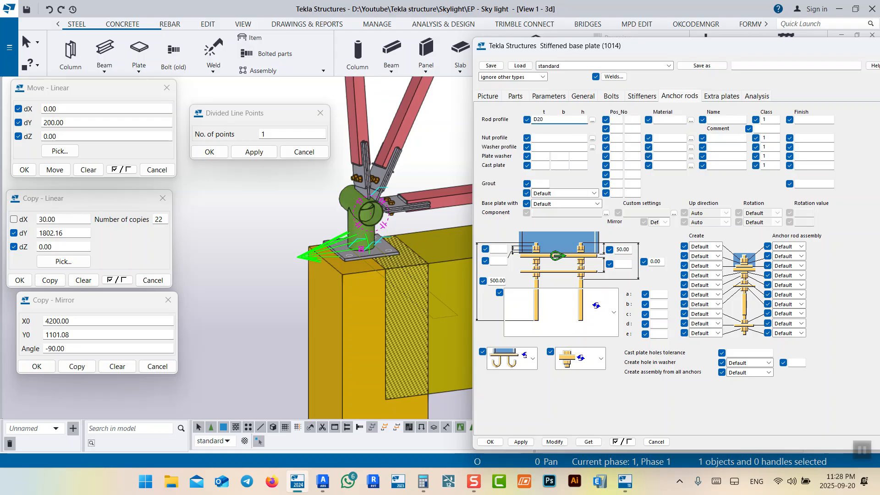
pyautogui.click(554, 441)
pyautogui.click(568, 204)
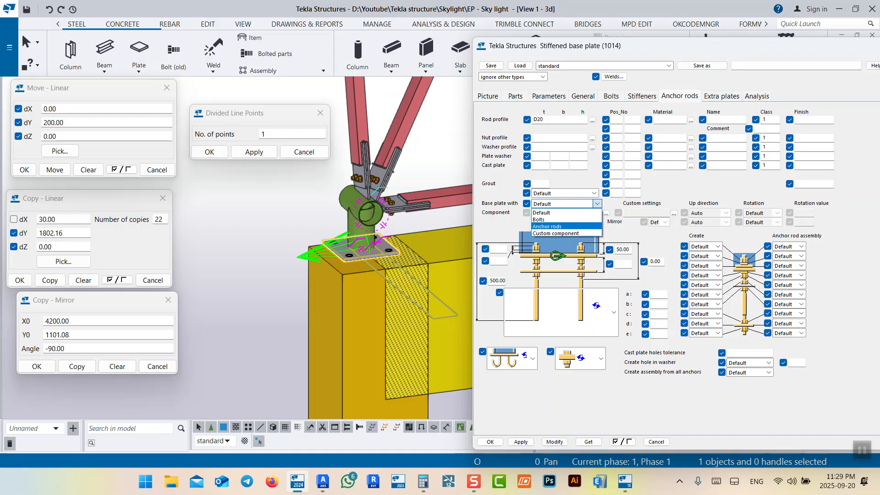
pyautogui.click(546, 227)
pyautogui.click(555, 441)
pyautogui.scroll(5, 358, 255)
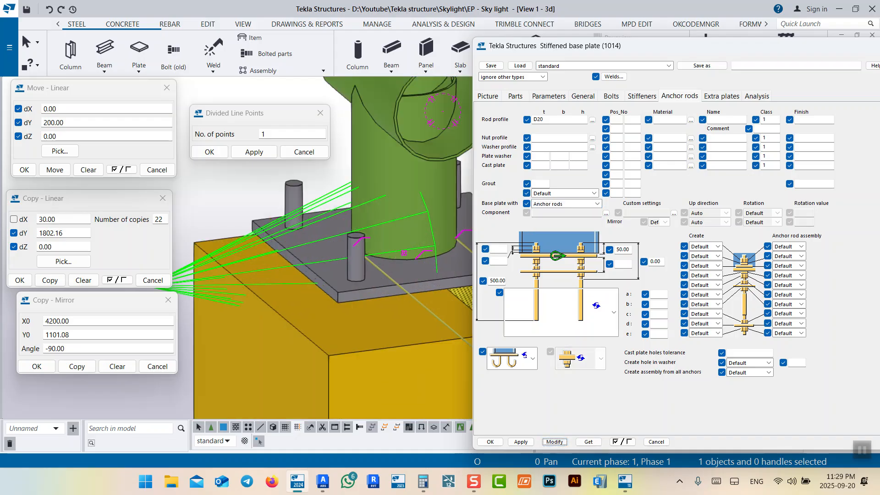
# Choose the metric M20_HEAVY_HEX_NUT as the anchor rods' nut profile from the profile catalogue
pyautogui.click(592, 139)
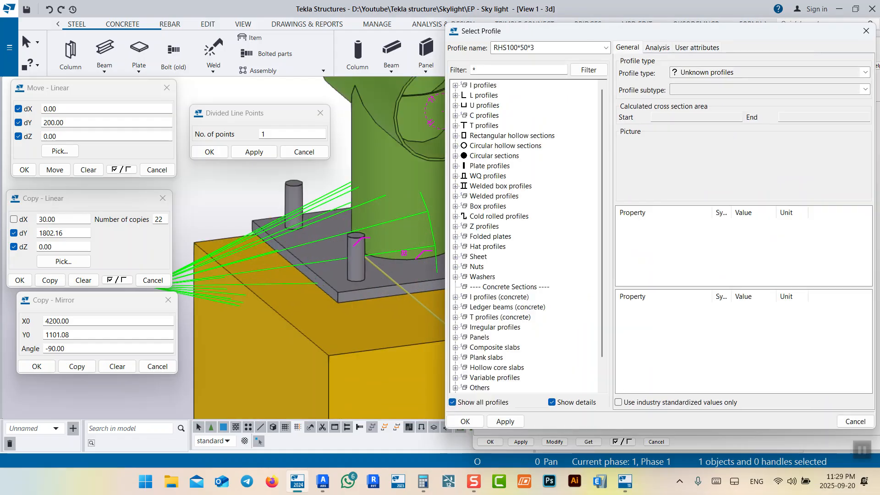
pyautogui.click(477, 257)
pyautogui.doubleClick(476, 266)
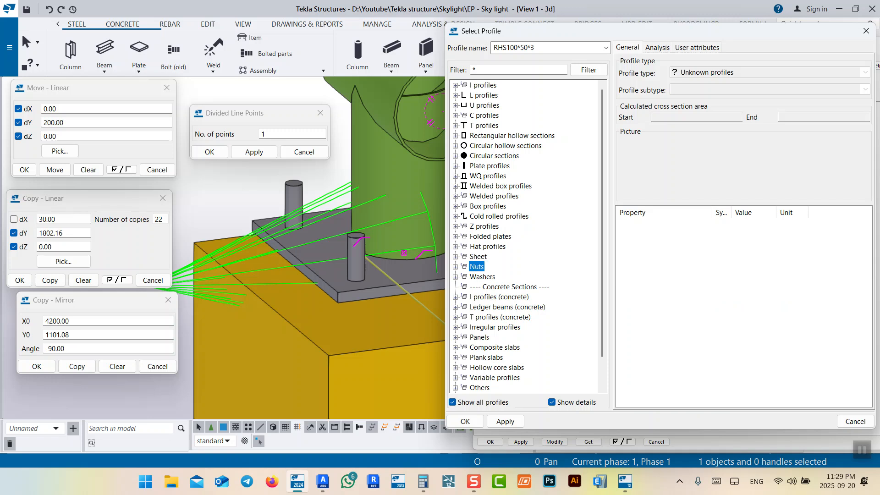
pyautogui.doubleClick(488, 277)
pyautogui.click(520, 306)
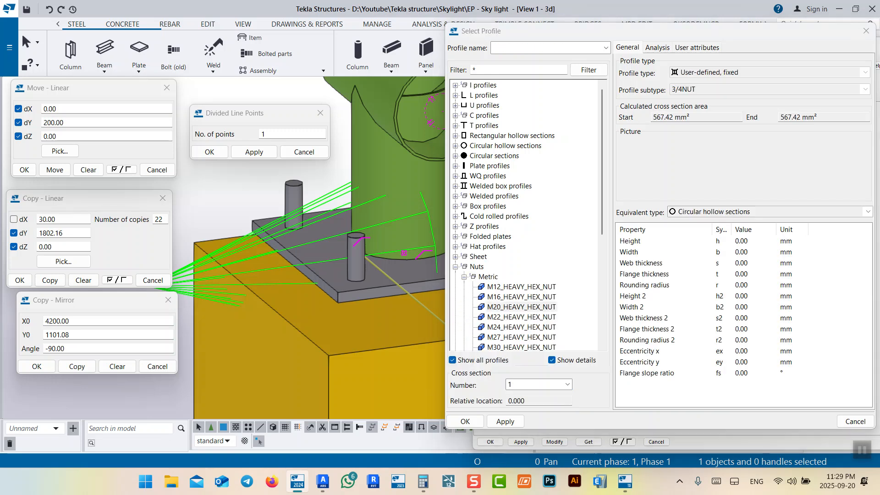
pyautogui.click(465, 421)
# Choose the metric M20_WASHER as the anchor rods' washer profile and modify the base plate
pyautogui.click(592, 147)
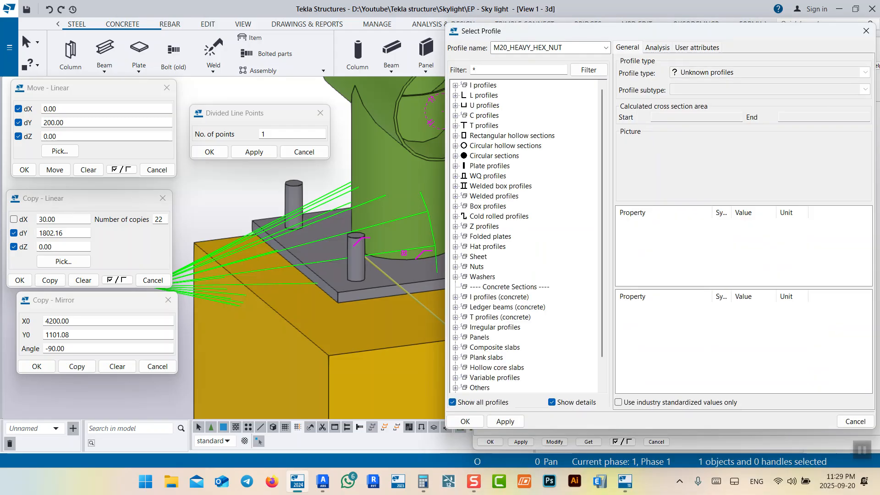
pyautogui.doubleClick(481, 277)
pyautogui.click(487, 287)
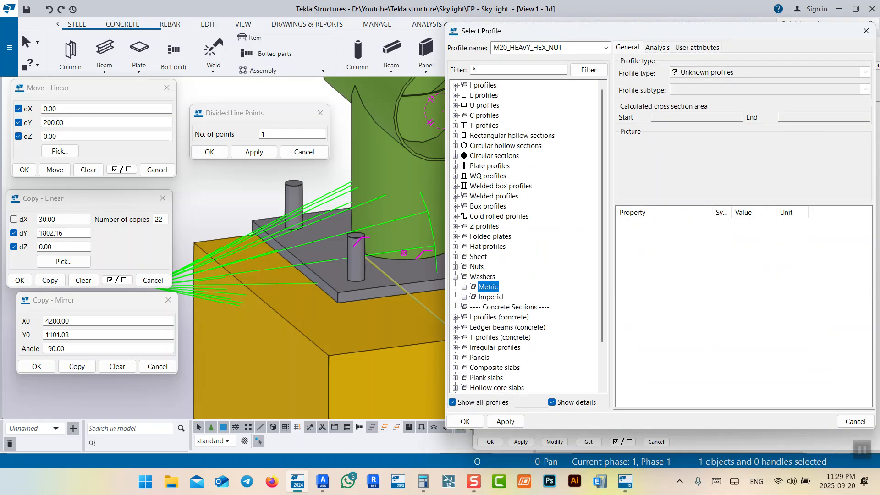
pyautogui.doubleClick(488, 287)
pyautogui.doubleClick(509, 317)
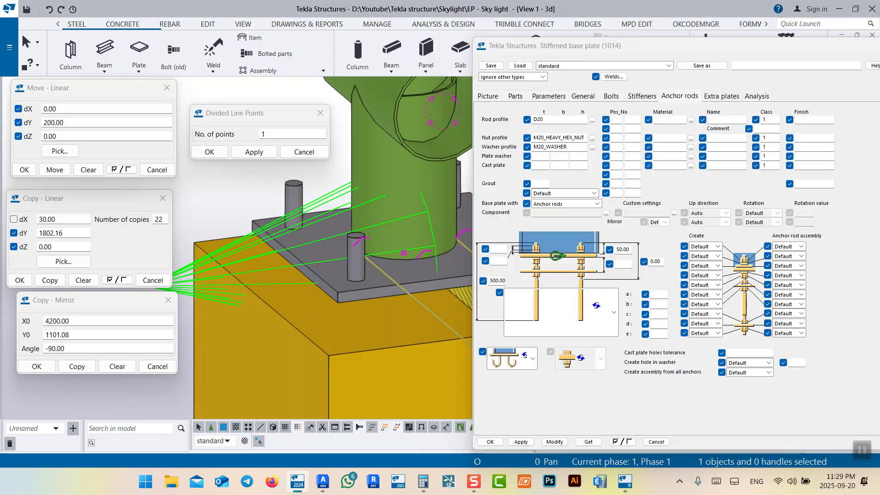
pyautogui.click(554, 442)
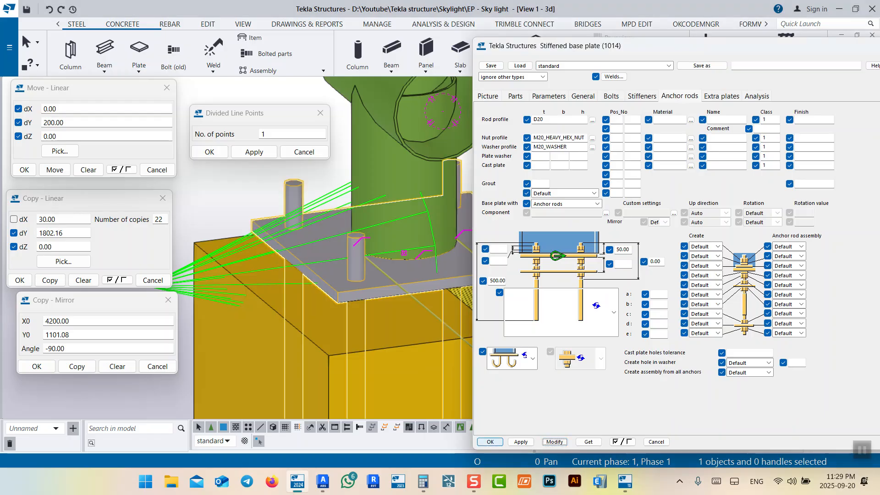
# Set creation of the first two anchor rod assembly parts to Yes, modify the base plate, and check the nuts around it
pyautogui.click(716, 247)
pyautogui.click(703, 269)
pyautogui.click(717, 256)
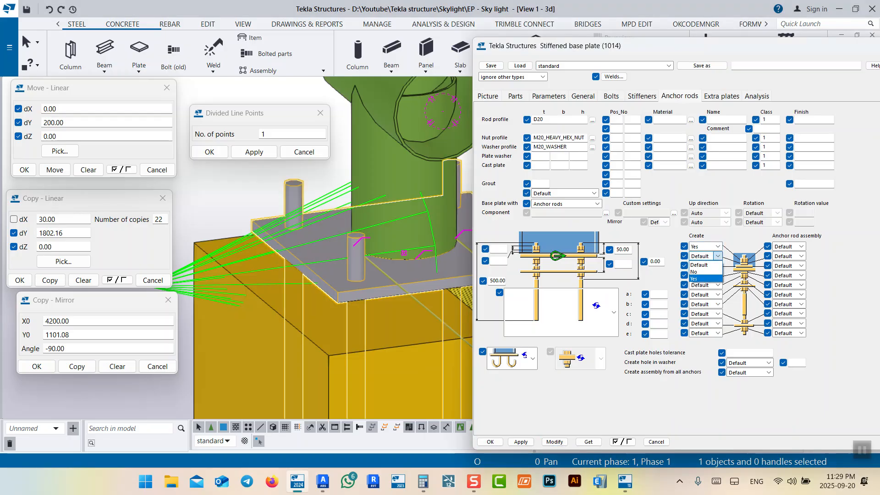
pyautogui.click(703, 279)
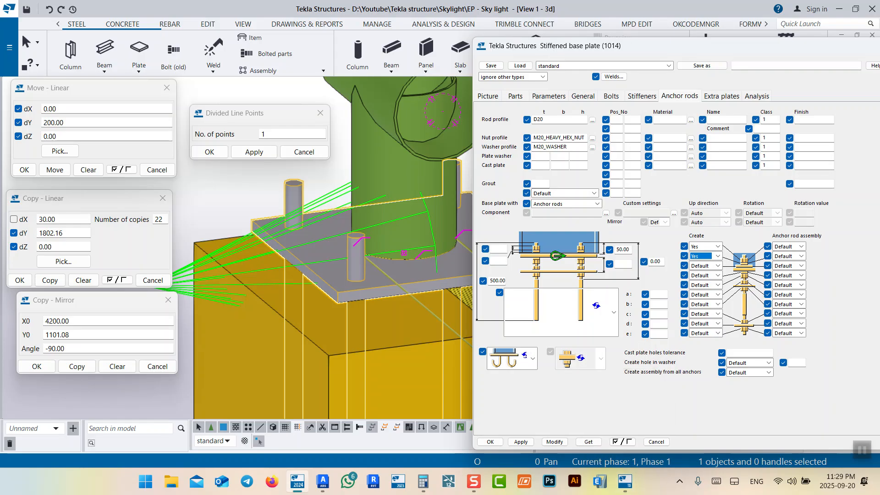
pyautogui.click(554, 441)
pyautogui.scroll(-3, 302, 263)
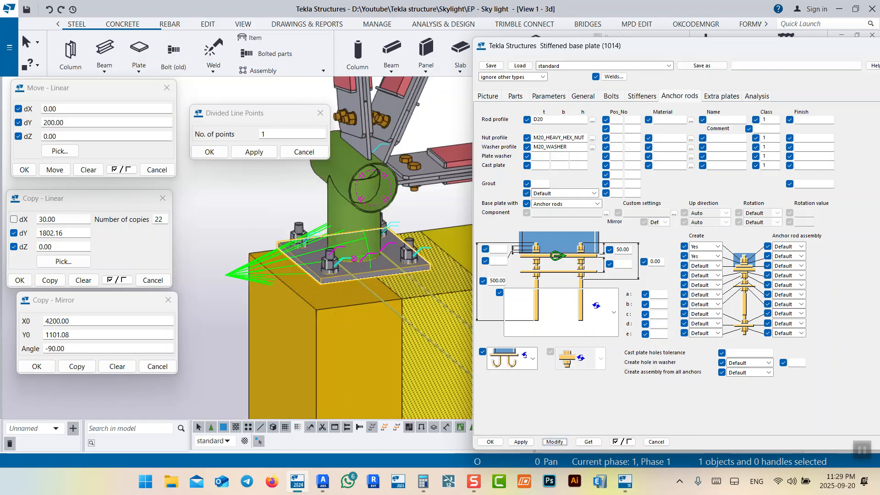
pyautogui.keyDown('ctrl'); pyautogui.moveTo(302, 264); pyautogui.dragTo(447, 255, button='middle'); pyautogui.keyUp('ctrl')
pyautogui.scroll(-5, 389, 259)
pyautogui.scroll(8, 390, 259)
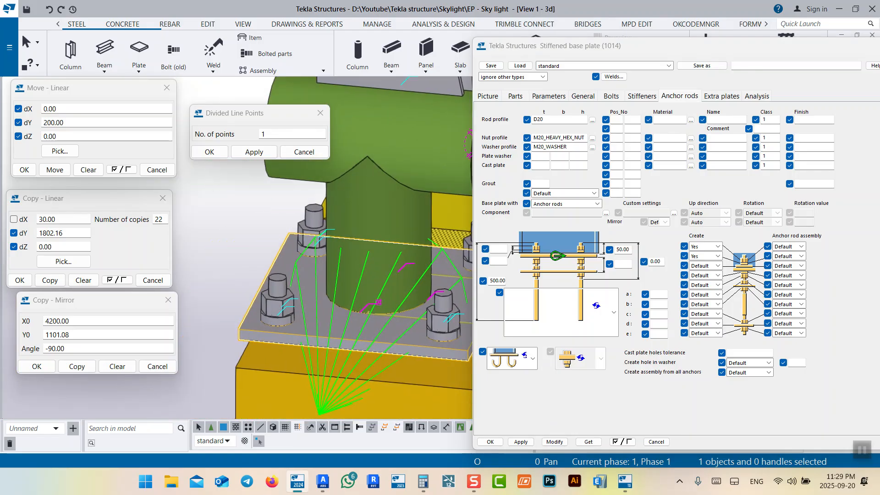
# Examine the anchored base plate and its nuts on the corner column, and accept the component settings
pyautogui.scroll(-7, 420, 256)
pyautogui.scroll(7, 436, 256)
pyautogui.moveTo(412, 312); pyautogui.dragTo(389, 229, button='middle')
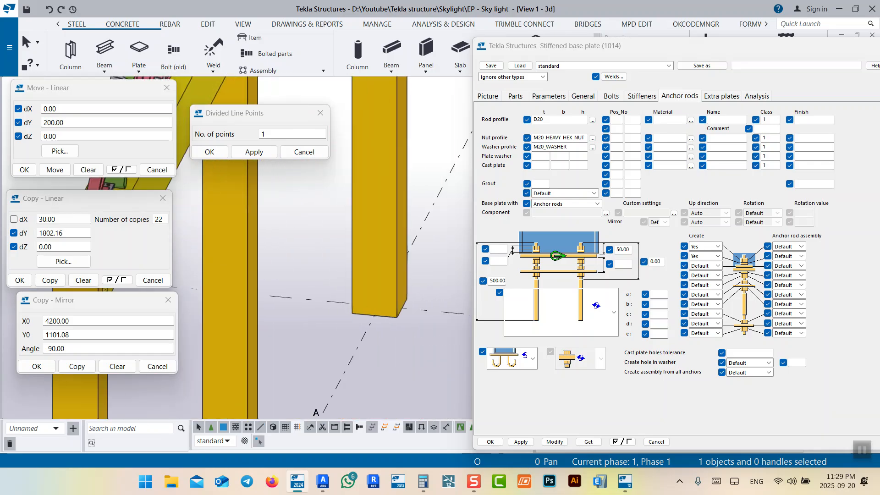
pyautogui.scroll(-7, 414, 279)
pyautogui.scroll(7, 414, 282)
pyautogui.scroll(4, 270, 316)
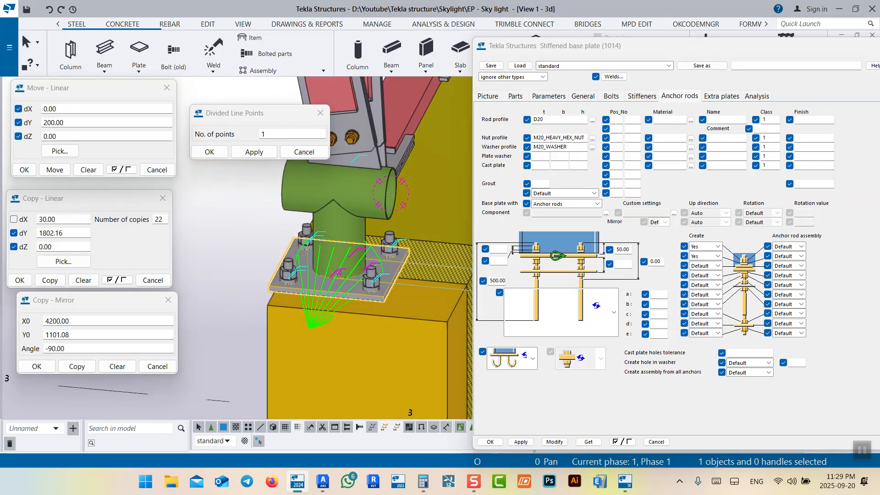
pyautogui.click(489, 442)
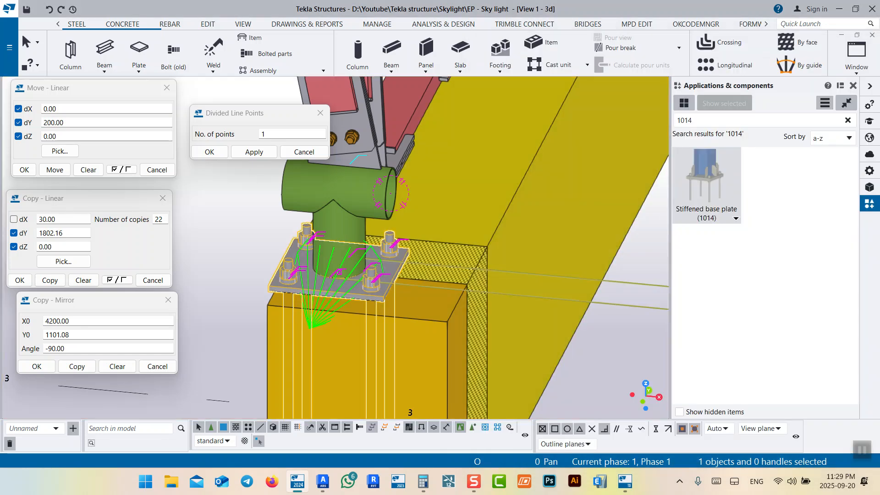
# Reopen the corner column's stiffened base plate settings, set the anchor rod length to 300 mm, and modify the connection
pyautogui.click(311, 326)
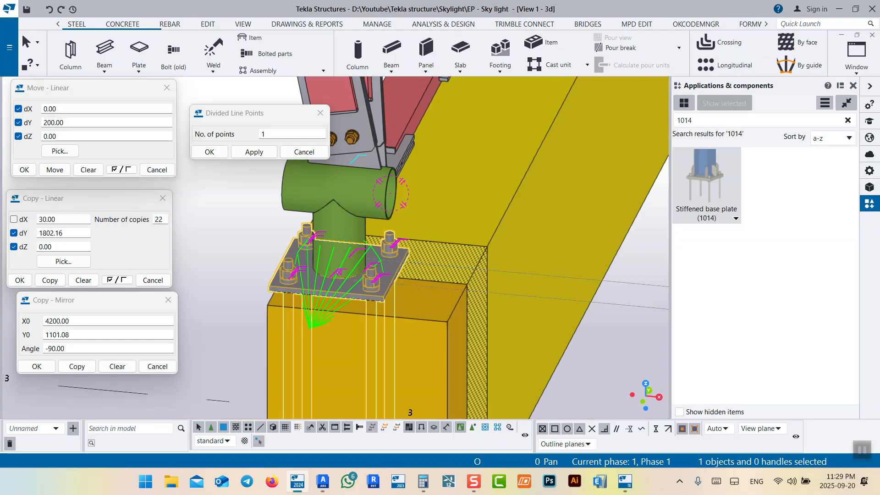
pyautogui.doubleClick(311, 326)
pyautogui.moveTo(316, 339); pyautogui.dragTo(303, 229, button='middle')
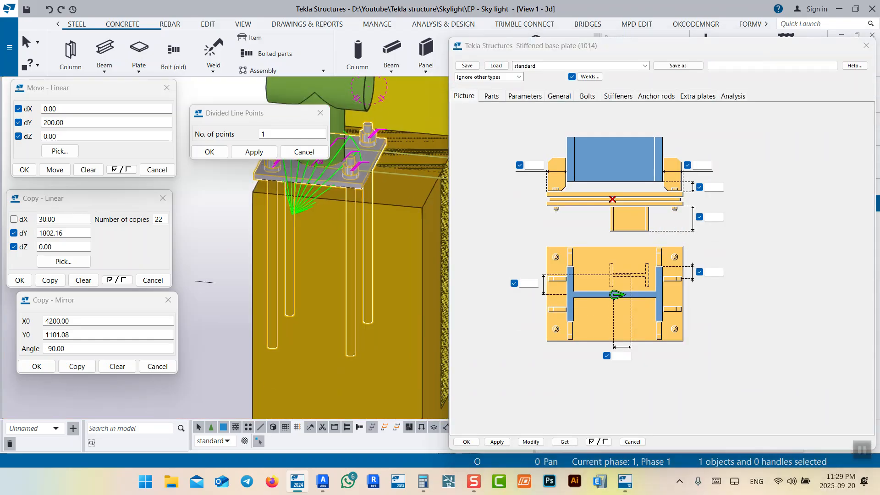
pyautogui.scroll(-3, 349, 340)
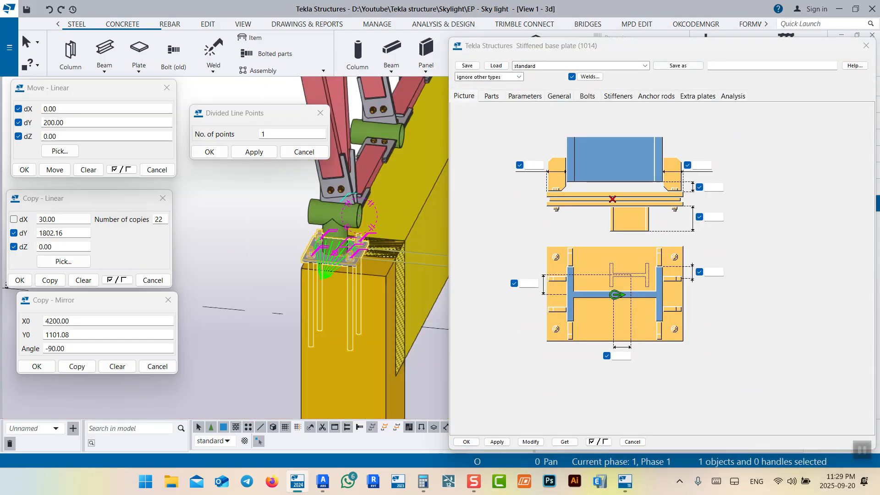
pyautogui.click(656, 96)
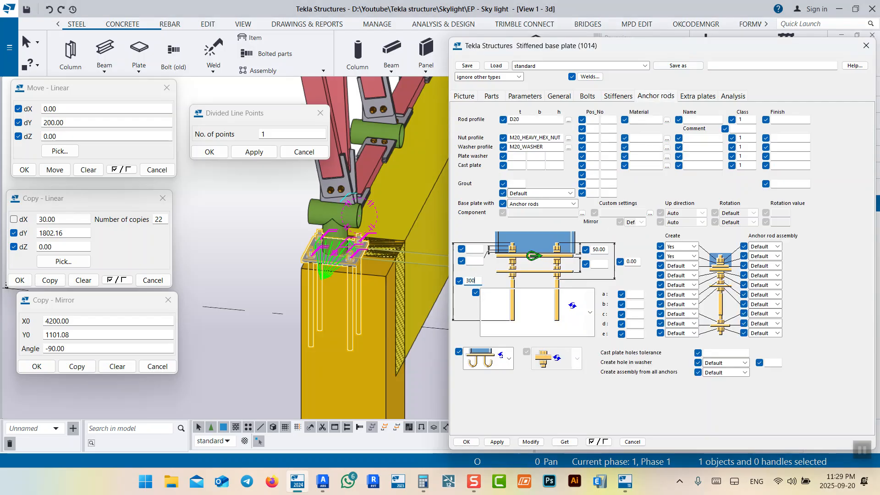
pyautogui.click(531, 441)
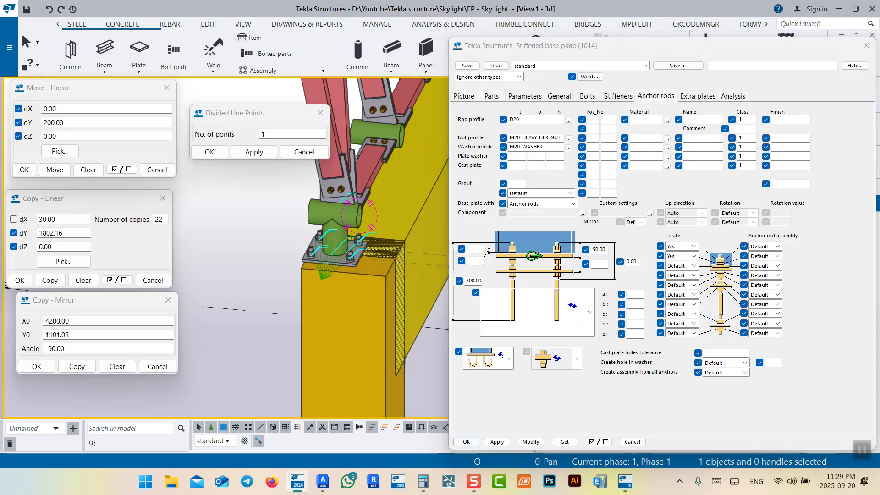
pyautogui.click(465, 441)
# Move the vertical support tube, with its base plate, by dX 50 mm and zero in the other directions
pyautogui.scroll(6, 323, 243)
pyautogui.moveTo(323, 243); pyautogui.dragTo(393, 278, button='middle')
pyautogui.click(394, 277)
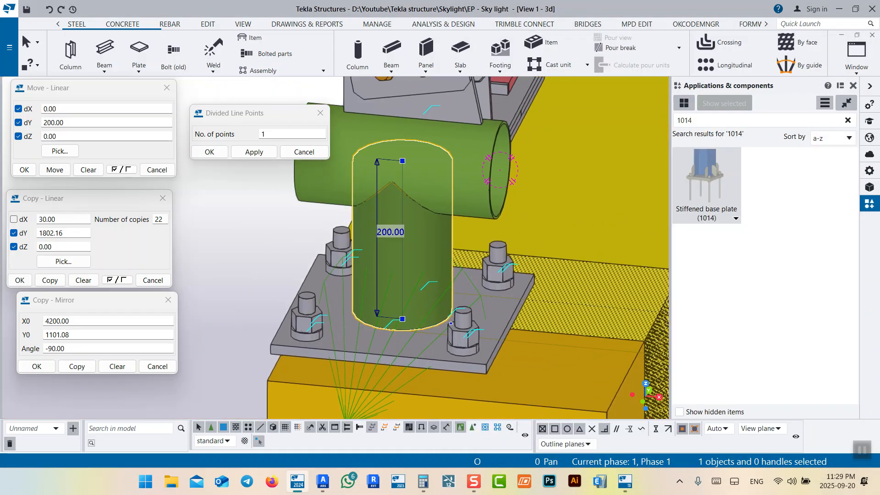
pyautogui.scroll(-8, 435, 280)
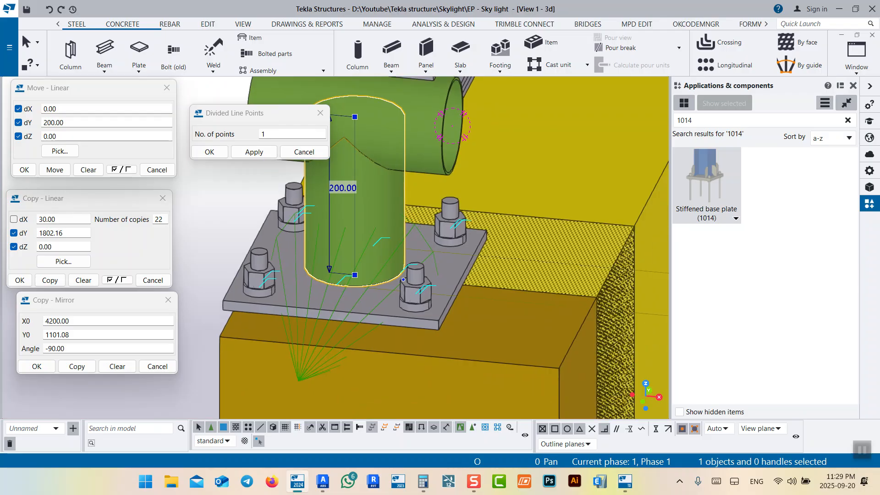
pyautogui.scroll(-3, 415, 275)
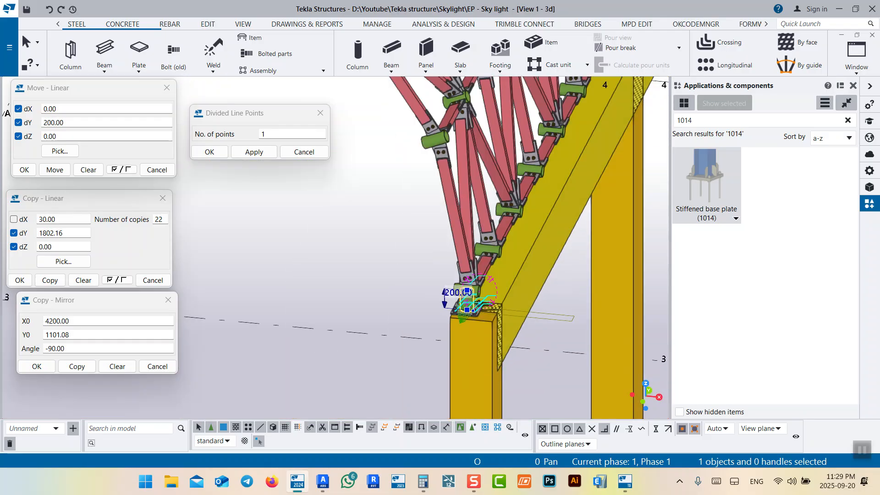
pyautogui.scroll(7, 415, 275)
pyautogui.moveTo(415, 276); pyautogui.dragTo(417, 275, button='middle')
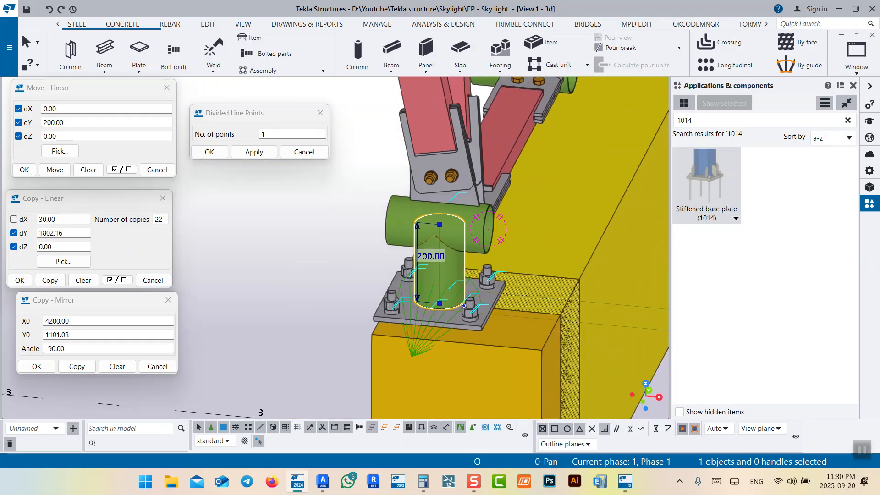
pyautogui.click(89, 170)
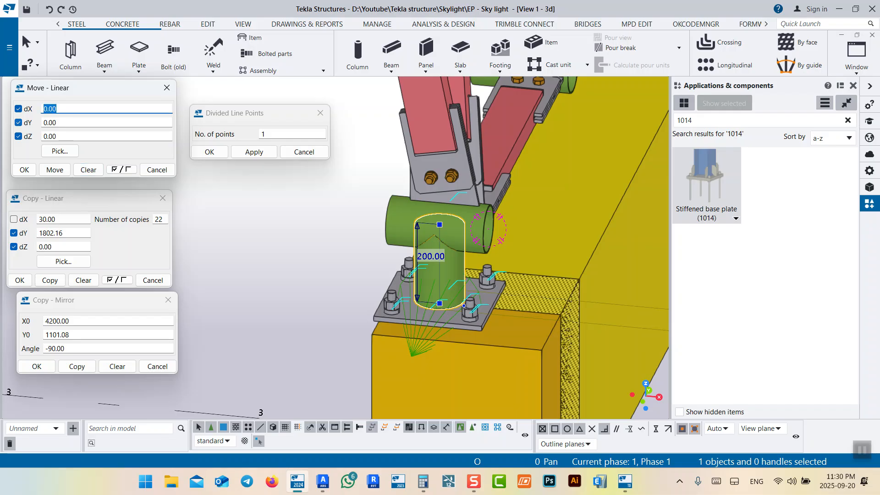
pyautogui.click(55, 170)
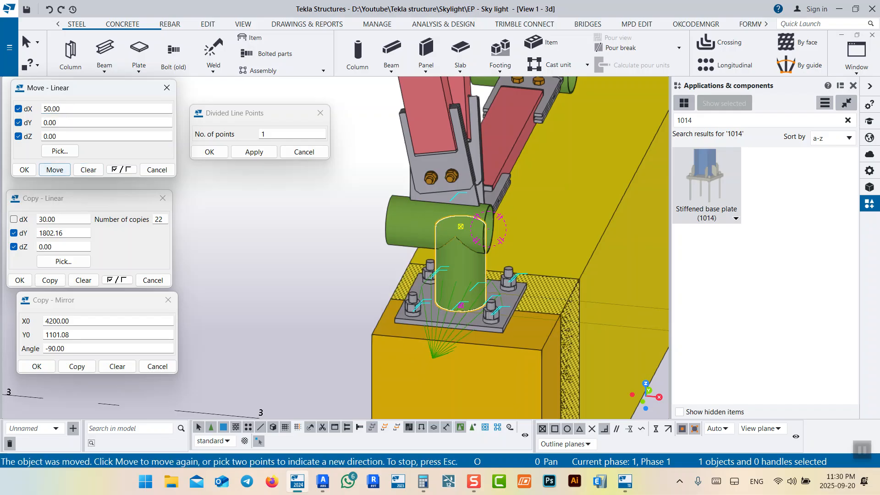
pyautogui.click(270, 210)
pyautogui.scroll(3, 406, 264)
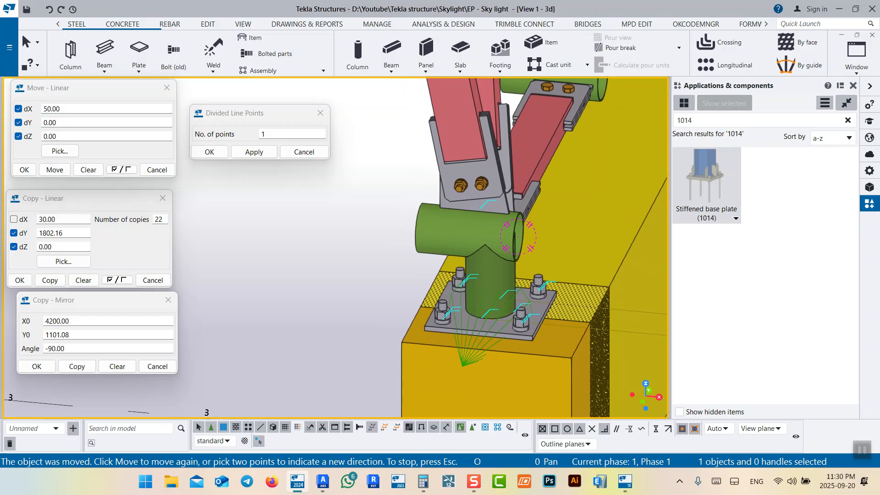
# Examine from several sides how the vertical support tube intersects the horizontal end tube above the base plate
pyautogui.moveTo(558, 280); pyautogui.dragTo(573, 275, button='middle')
pyautogui.press('v')
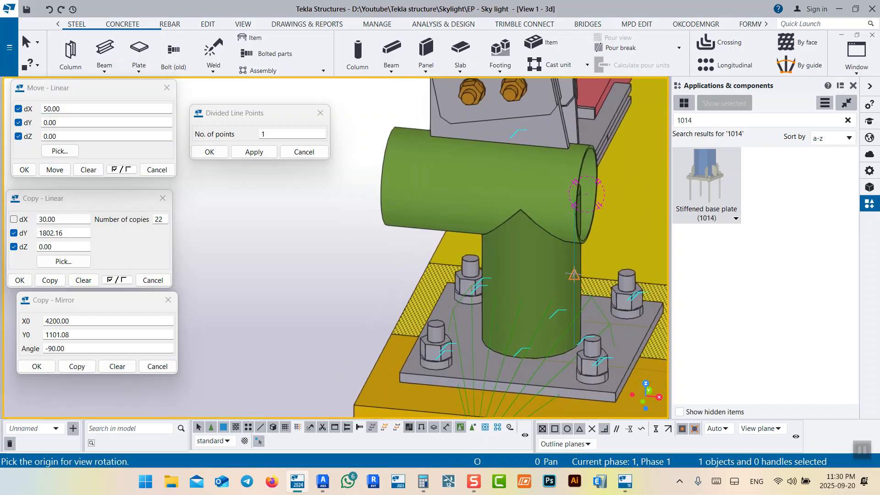
pyautogui.click(578, 236)
pyautogui.keyDown('ctrl'); pyautogui.moveTo(578, 237); pyautogui.dragTo(454, 218, button='middle'); pyautogui.keyUp('ctrl')
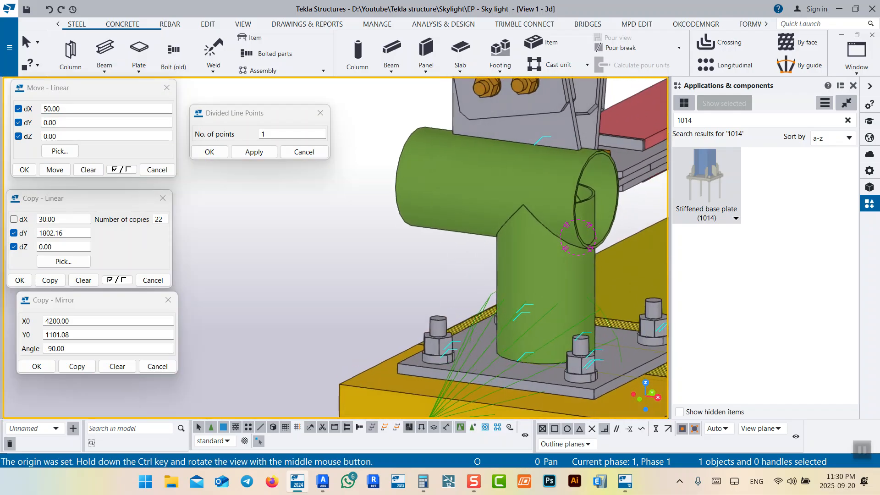
pyautogui.scroll(-3, 453, 218)
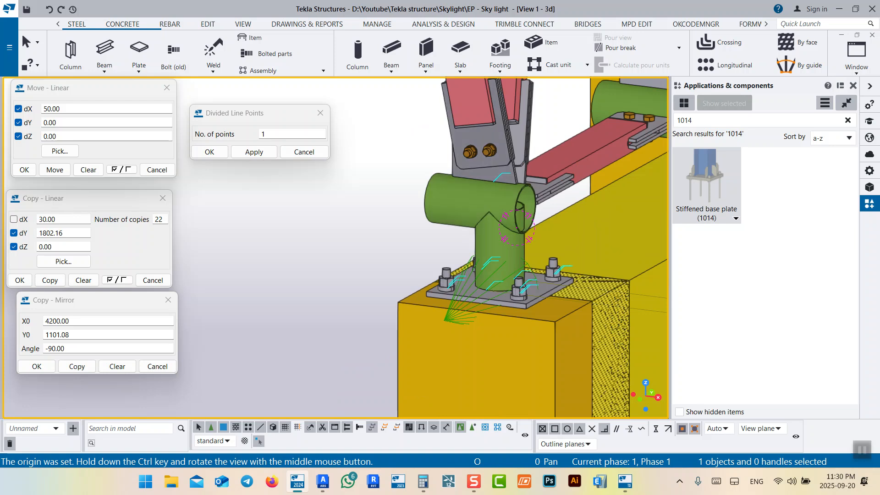
pyautogui.scroll(-5, 486, 245)
pyautogui.scroll(3, 486, 250)
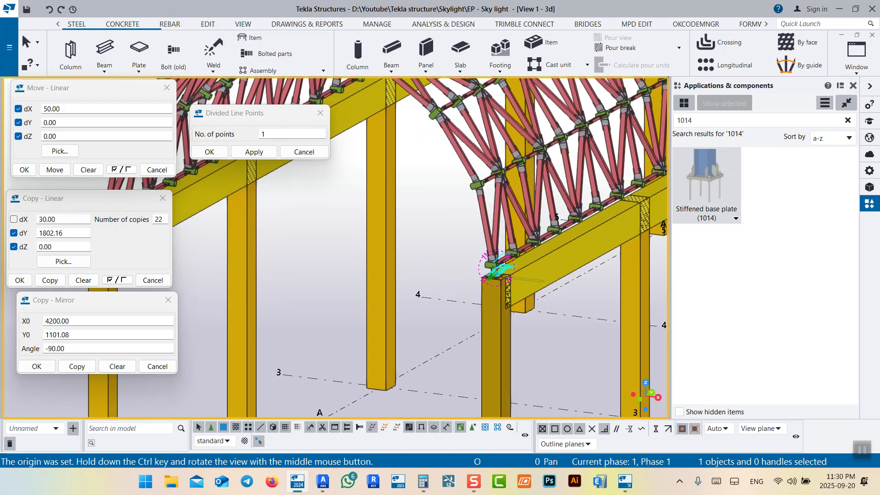
pyautogui.scroll(5, 488, 266)
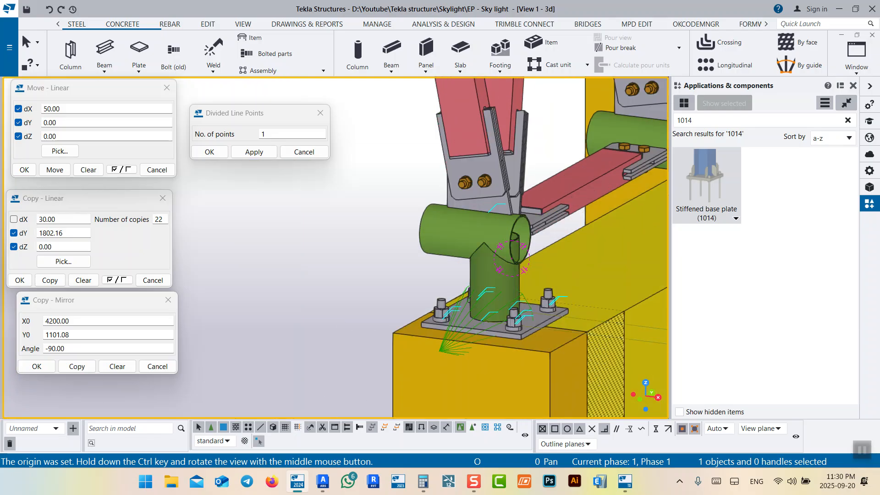
pyautogui.moveTo(486, 256)
pyautogui.keyDown('ctrl'); pyautogui.mouseDown(button='middle')
pyautogui.moveTo(515, 267)
pyautogui.moveTo(483, 247)
pyautogui.moveTo(465, 250)
pyautogui.moveTo(474, 245)
pyautogui.mouseUp(button='middle'); pyautogui.keyUp('ctrl')
pyautogui.scroll(6, 491, 226)
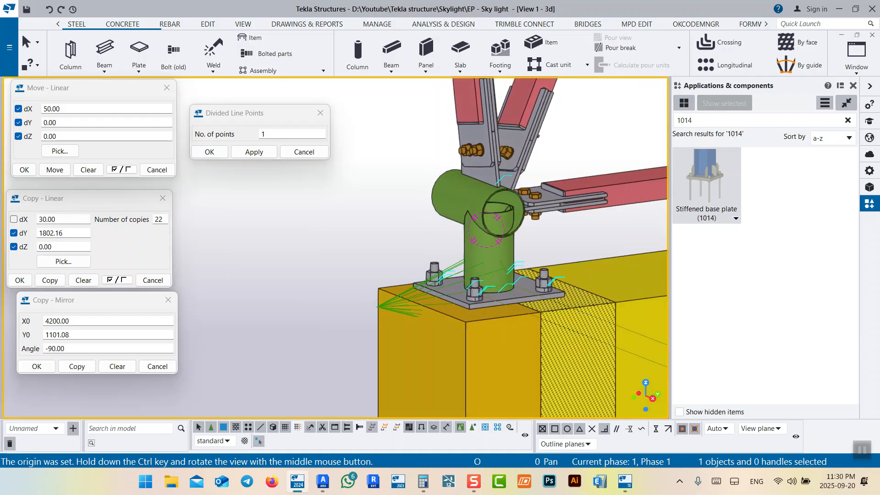
pyautogui.scroll(-3, 493, 209)
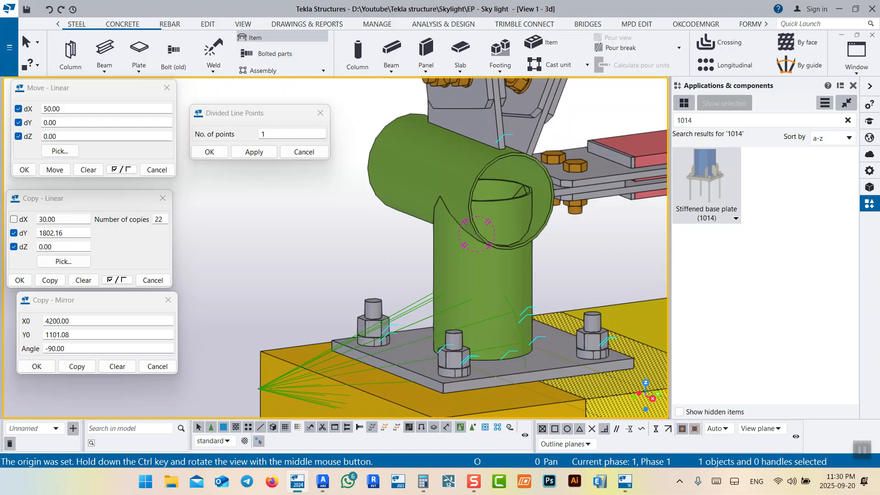
# Try a part cut of the horizontal end tube using the vertical support tube, and delete that cut
pyautogui.click(207, 24)
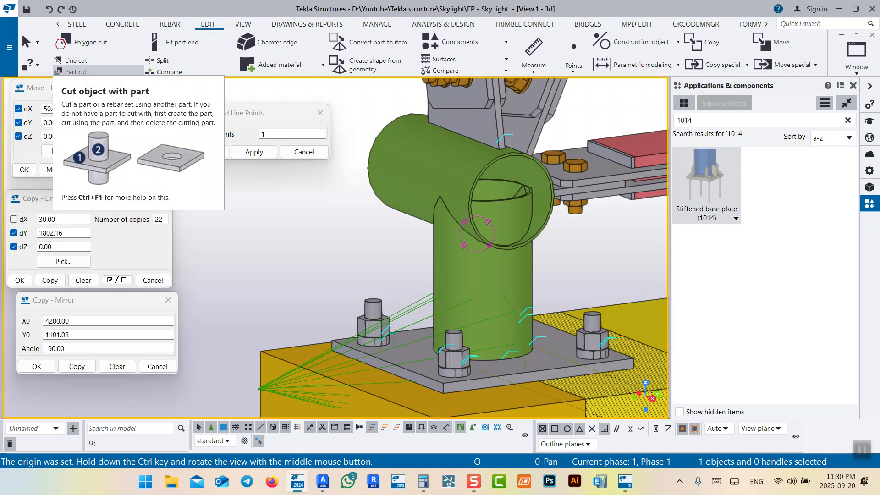
pyautogui.click(73, 71)
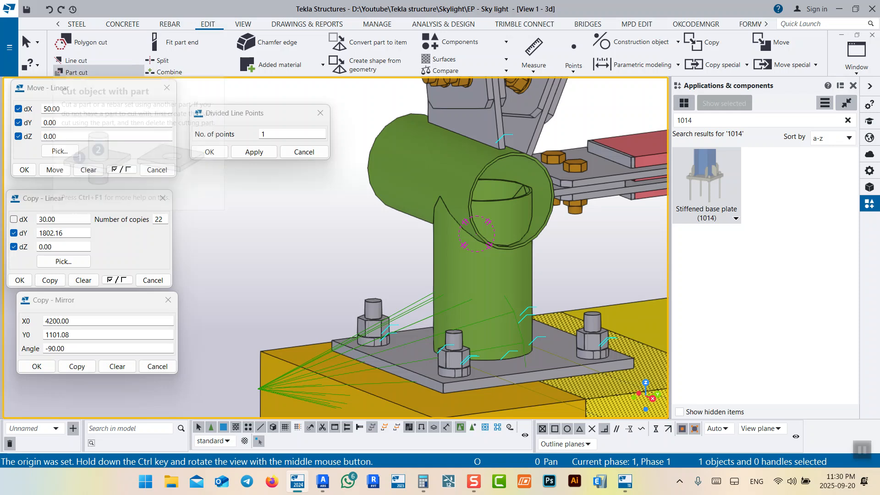
pyautogui.click(477, 234)
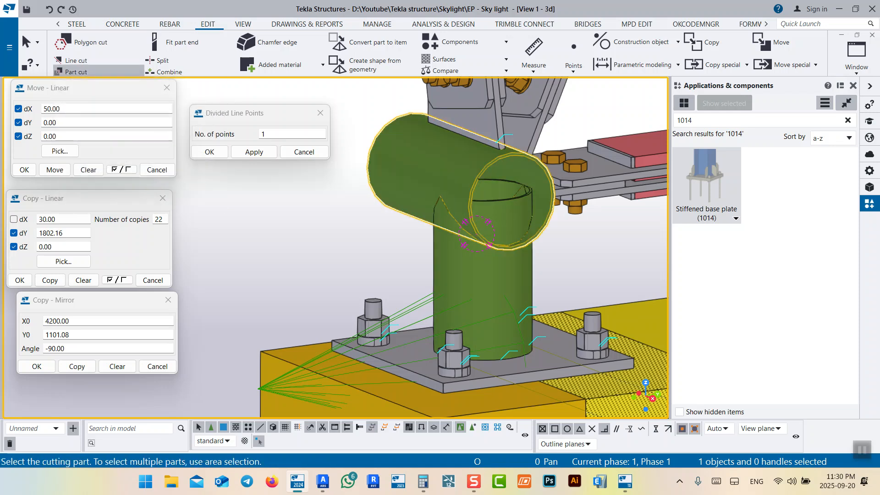
pyautogui.click(476, 233)
pyautogui.rightClick(363, 227)
pyautogui.click(377, 235)
pyautogui.click(476, 234)
pyautogui.click(389, 256)
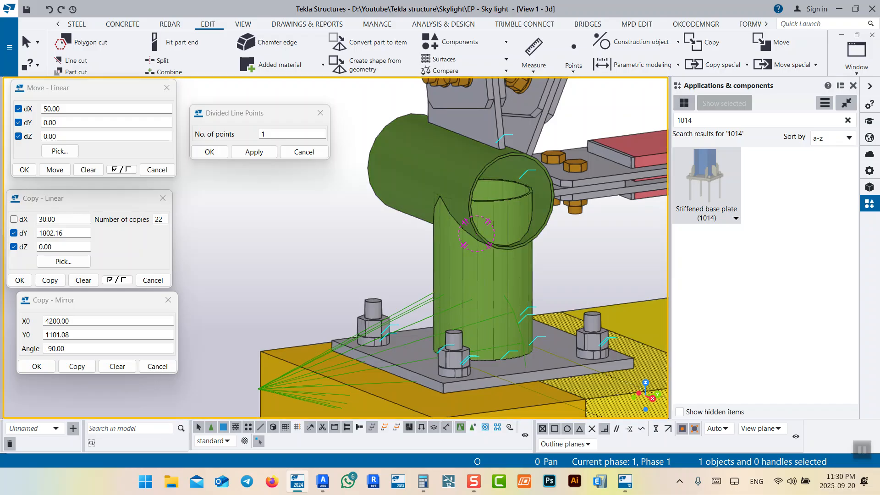
pyautogui.click(484, 284)
pyautogui.press('Delete')
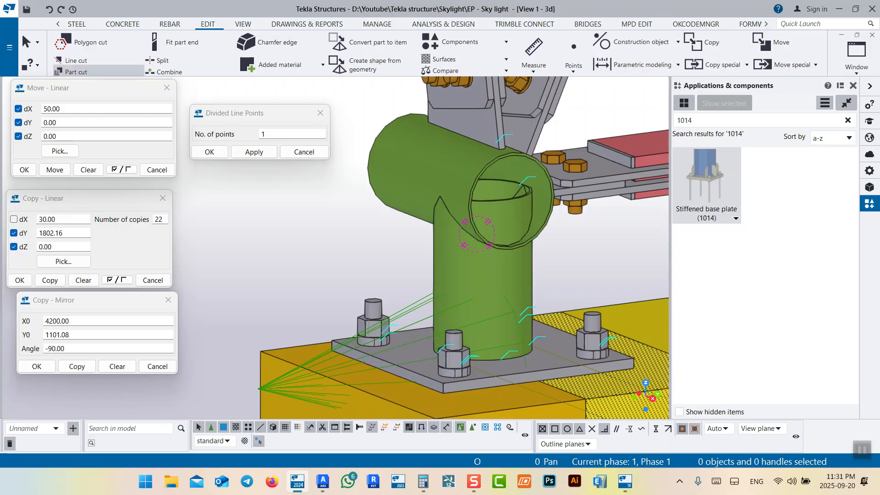
# Cut the vertical support tube with the horizontal end tube as the cutting part, and check the trimmed joint
pyautogui.click(73, 72)
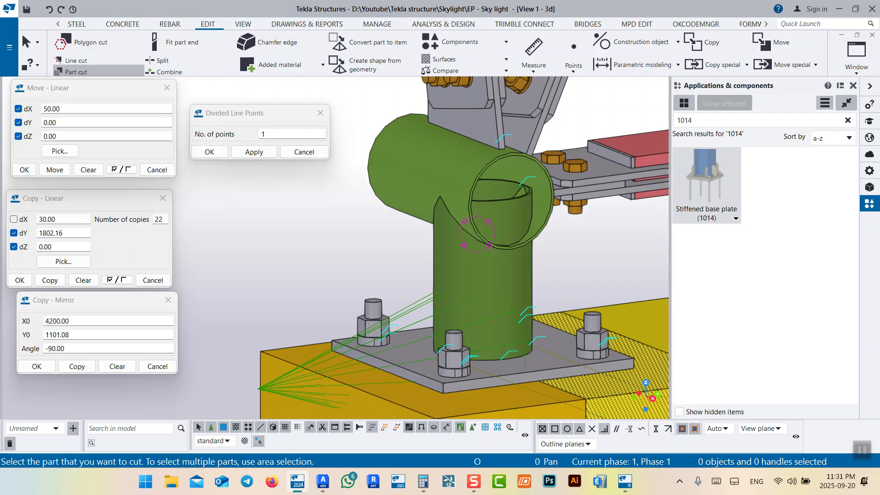
pyautogui.click(477, 233)
pyautogui.click(477, 233)
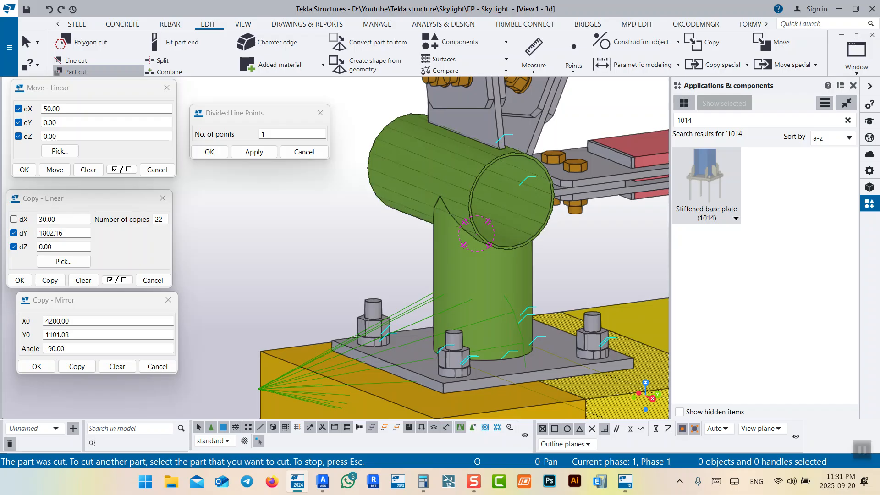
pyautogui.rightClick(381, 247)
pyautogui.click(394, 251)
pyautogui.keyDown('ctrl'); pyautogui.moveTo(394, 252); pyautogui.dragTo(424, 217, button='middle'); pyautogui.keyUp('ctrl')
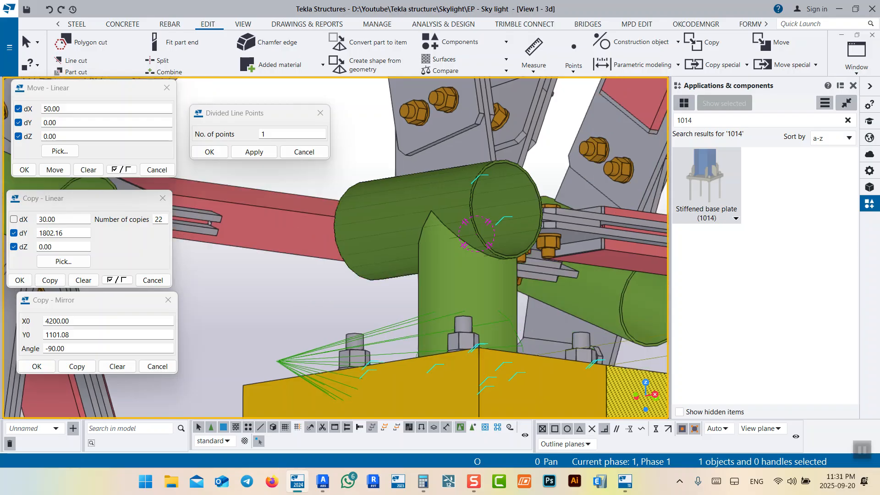
pyautogui.scroll(3, 439, 229)
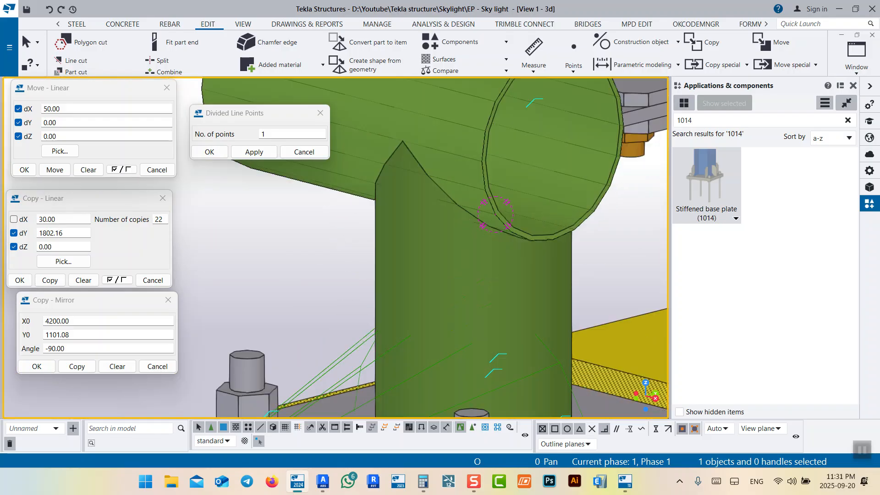
pyautogui.moveTo(436, 185); pyautogui.dragTo(465, 221, button='middle')
pyautogui.scroll(3, 465, 222)
pyautogui.scroll(-9, 468, 227)
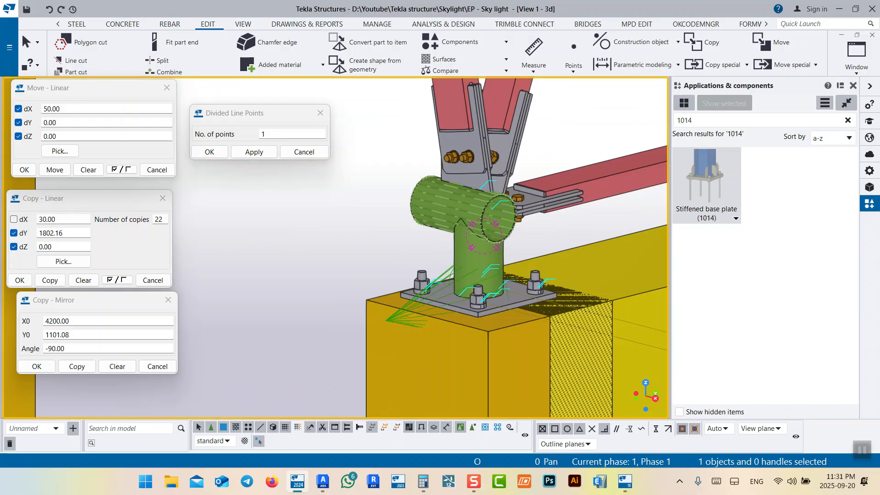
pyautogui.scroll(4, 497, 231)
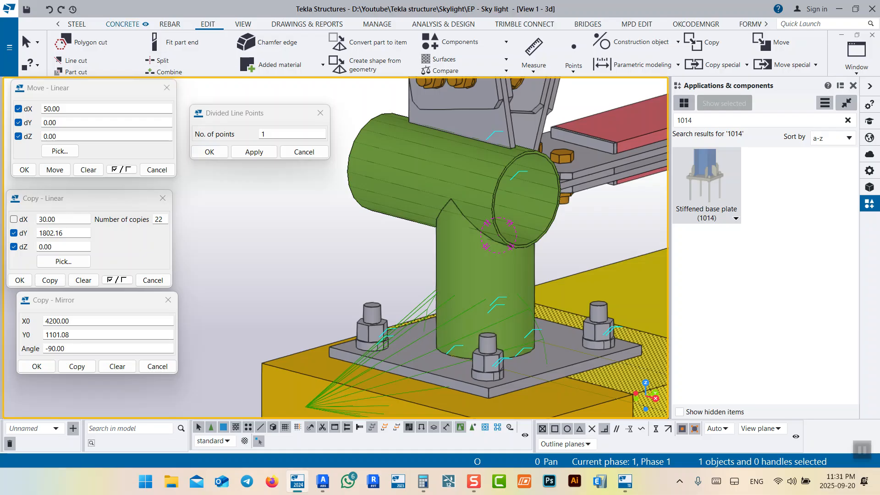
# Weld the horizontal end tube to the vertical support tube
pyautogui.click(122, 24)
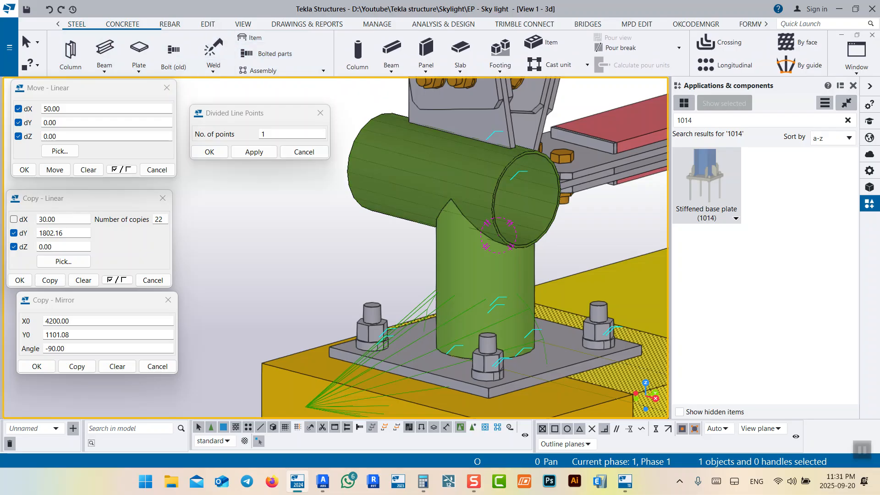
pyautogui.press('Return')
pyautogui.click(484, 275)
pyautogui.click(408, 184)
pyautogui.rightClick(292, 213)
pyautogui.click(321, 220)
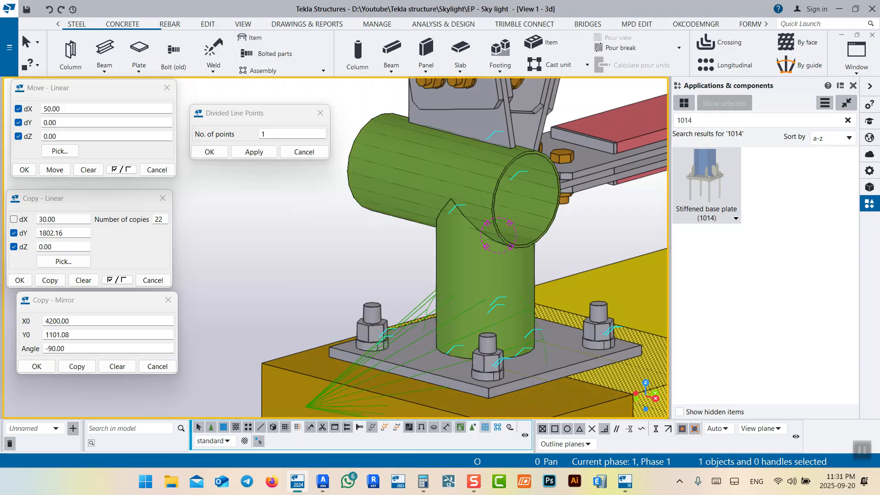
# Examine the welded joint between the vertical support tube and the horizontal end tube at close range
pyautogui.scroll(-5, 440, 286)
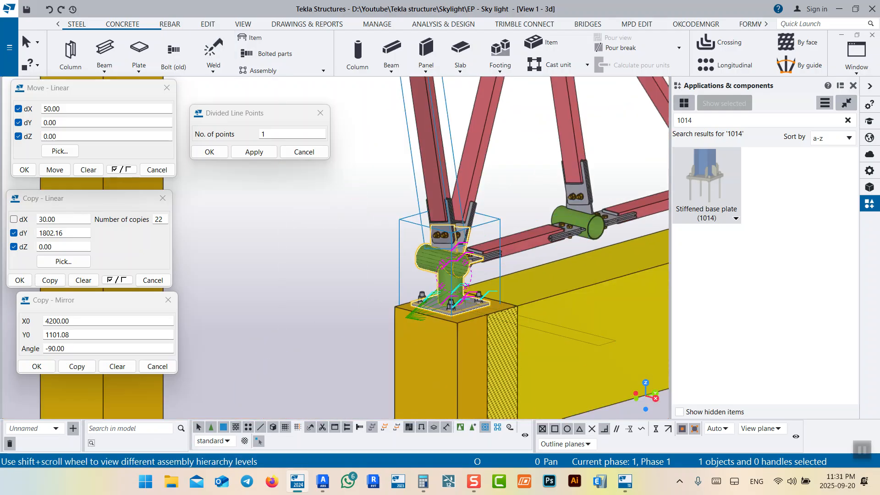
pyautogui.scroll(3, 431, 288)
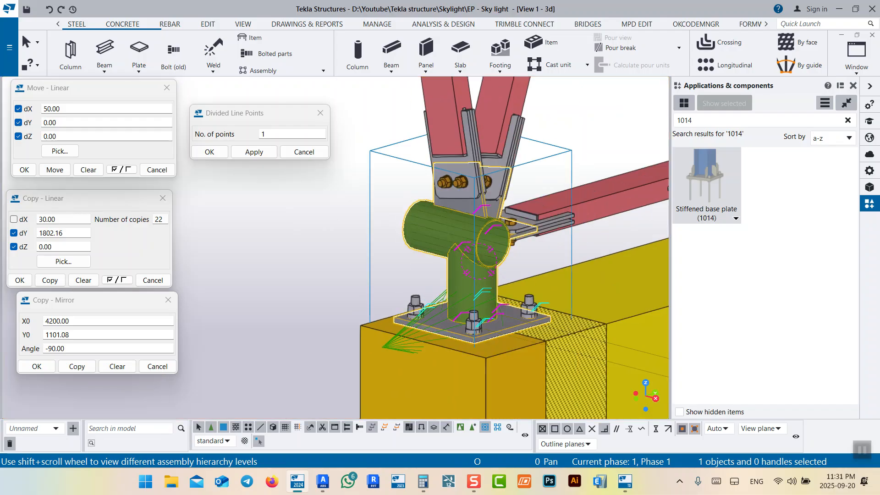
pyautogui.scroll(6, 458, 252)
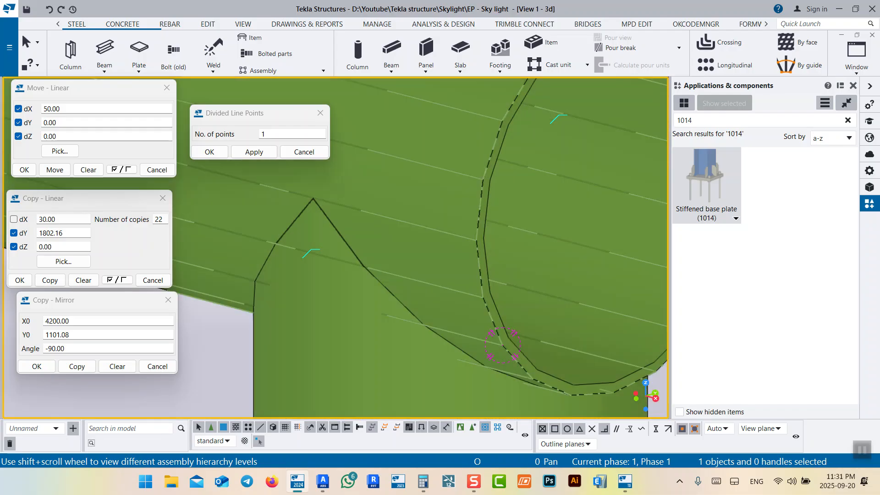
pyautogui.moveTo(458, 252); pyautogui.dragTo(438, 276, button='middle')
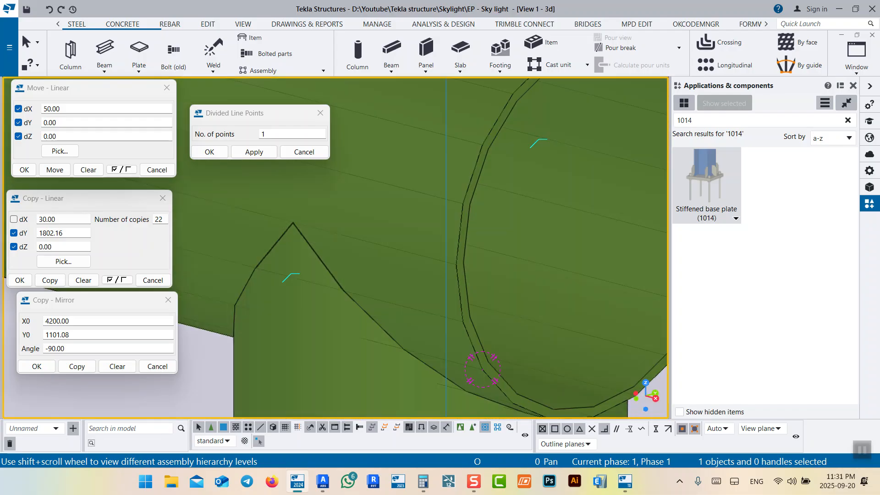
pyautogui.scroll(-3, 458, 221)
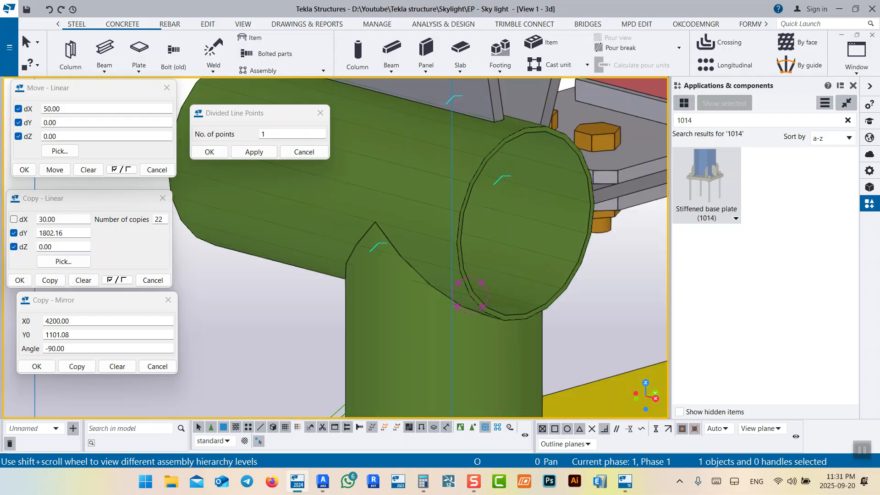
pyautogui.moveTo(458, 252); pyautogui.dragTo(400, 206, button='middle')
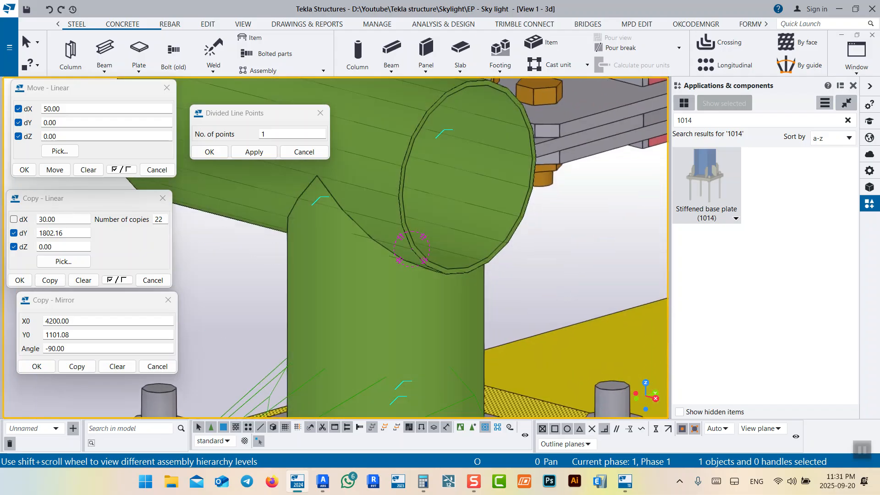
pyautogui.scroll(-3, 528, 222)
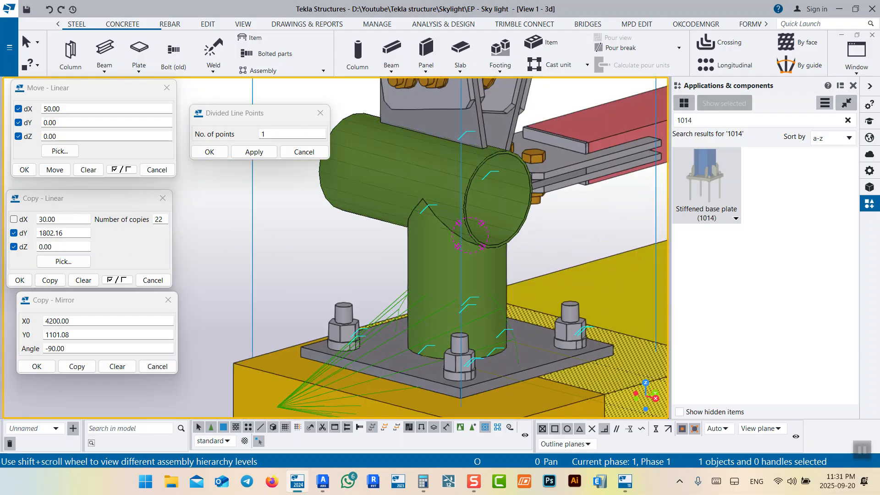
pyautogui.scroll(-5, 531, 222)
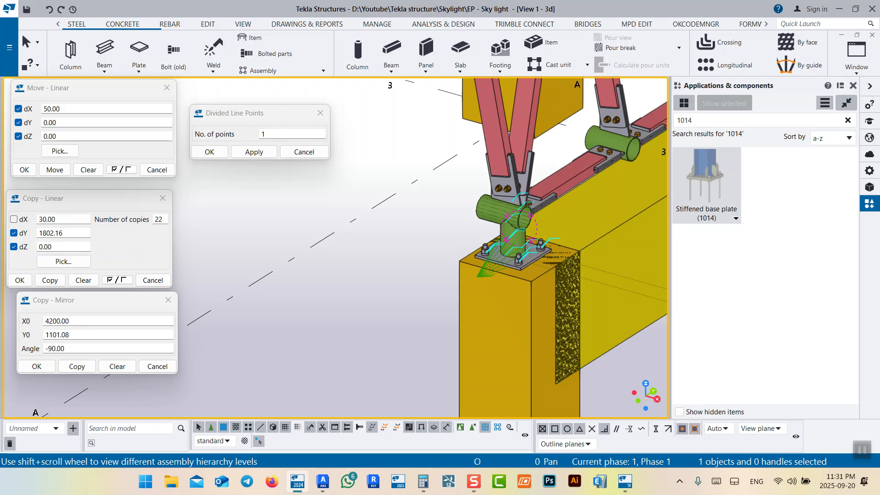
# Mirror-copy the support tube with its base plate across the line through the midpoint of grid line 1 between A and B, angle -90
pyautogui.click(472, 427)
pyautogui.scroll(3, 509, 252)
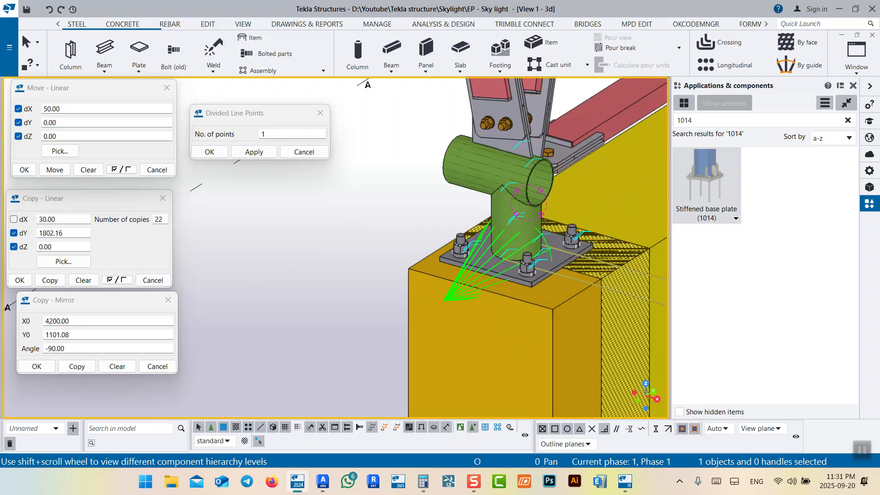
pyautogui.click(511, 243)
pyautogui.scroll(-8, 513, 220)
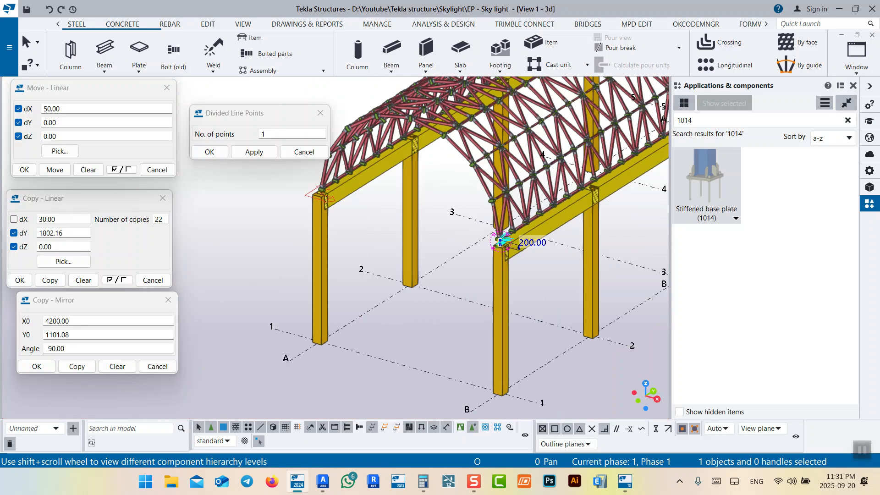
pyautogui.rightClick(451, 229)
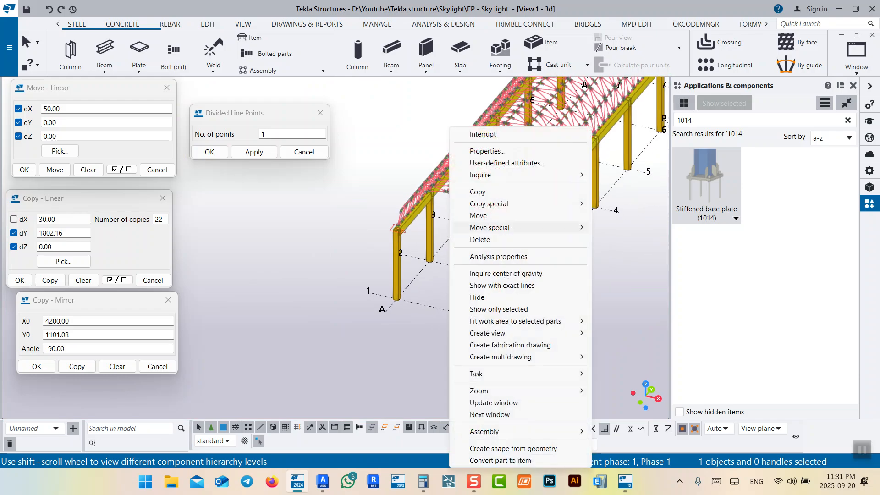
pyautogui.moveTo(527, 203)
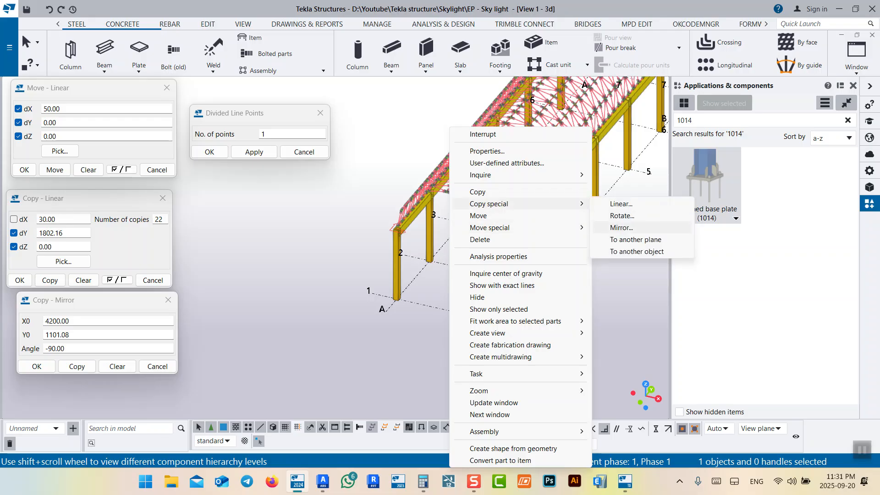
pyautogui.click(622, 228)
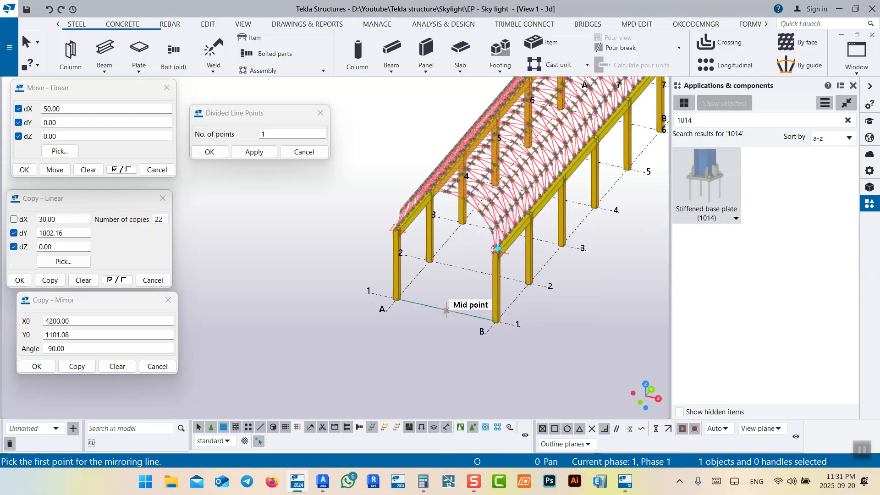
pyautogui.click(446, 311)
pyautogui.click(408, 355)
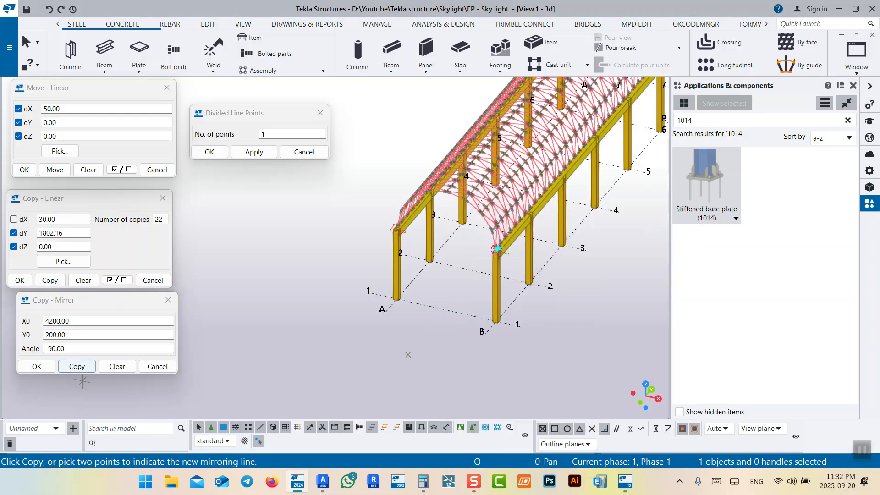
pyautogui.click(77, 366)
pyautogui.scroll(5, 387, 235)
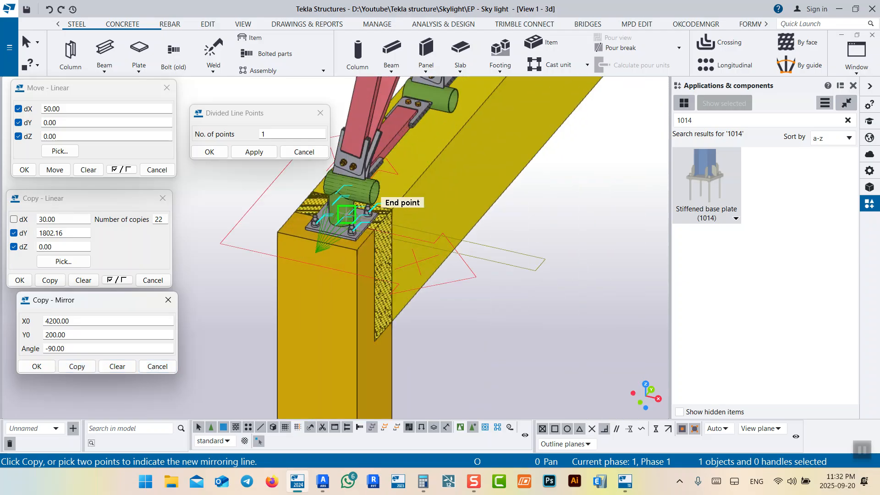
pyautogui.scroll(2, 355, 204)
pyautogui.rightClick(348, 208)
pyautogui.click(372, 216)
# Select both end supports and define a linear copy between end tube centres along the beam, with dY 5406.48, dZ 0 and dX excluded
pyautogui.scroll(6, 417, 237)
pyautogui.keyDown('ctrl'); pyautogui.click(372, 245); pyautogui.keyUp('ctrl')
pyautogui.scroll(-10, 369, 242)
pyautogui.scroll(-5, 366, 251)
pyautogui.scroll(6, 410, 263)
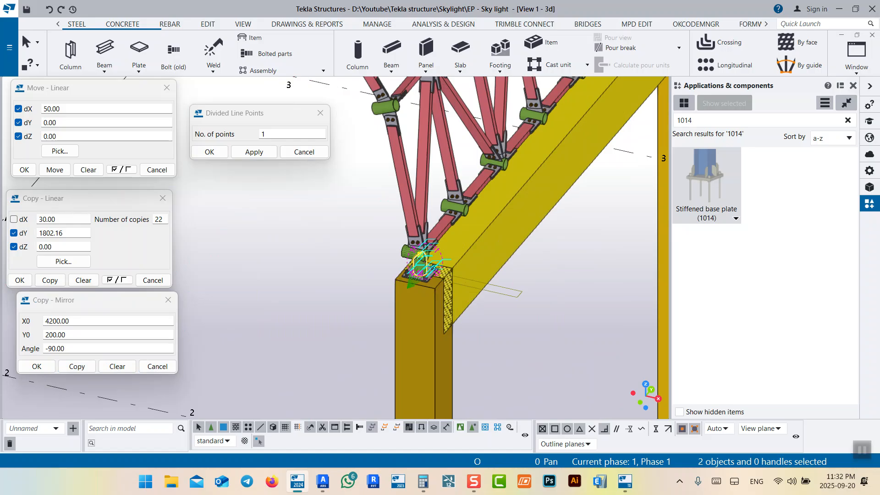
pyautogui.scroll(-6, 419, 250)
pyautogui.keyDown('ctrl'); pyautogui.moveTo(419, 250); pyautogui.dragTo(636, 165, button='middle'); pyautogui.keyUp('ctrl')
pyautogui.scroll(3, 560, 221)
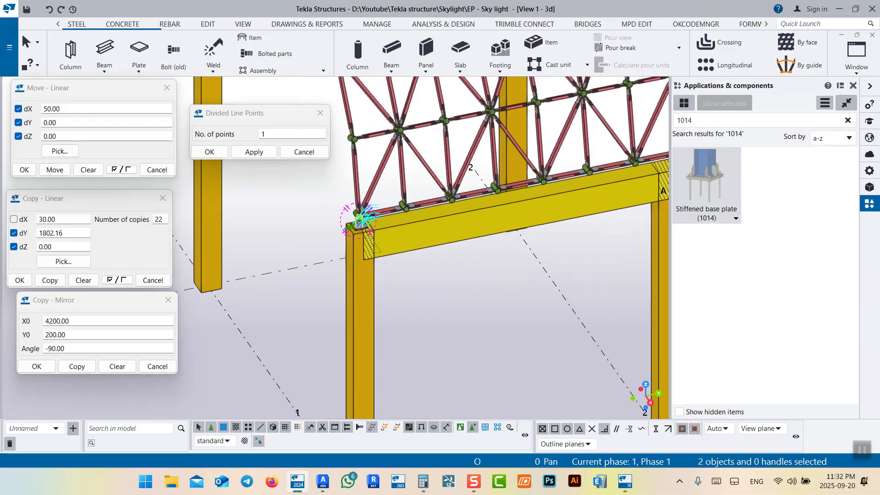
pyautogui.click(83, 280)
pyautogui.click(63, 261)
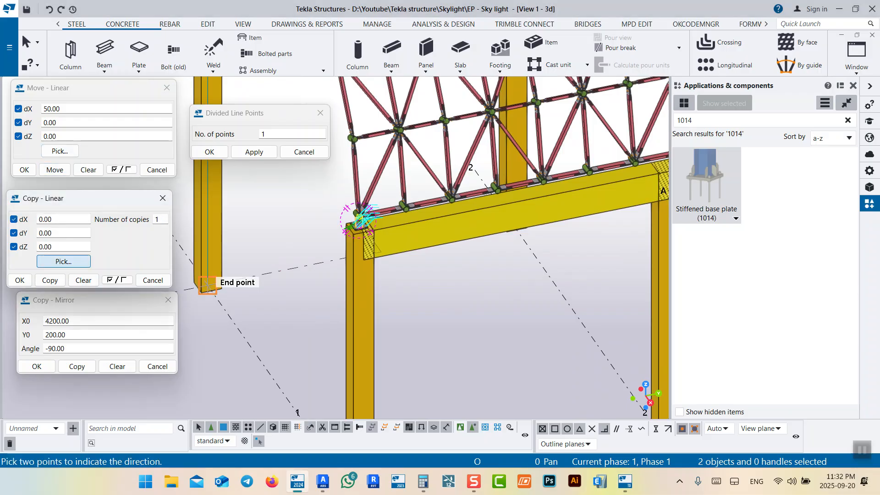
pyautogui.scroll(6, 364, 218)
pyautogui.click(313, 222)
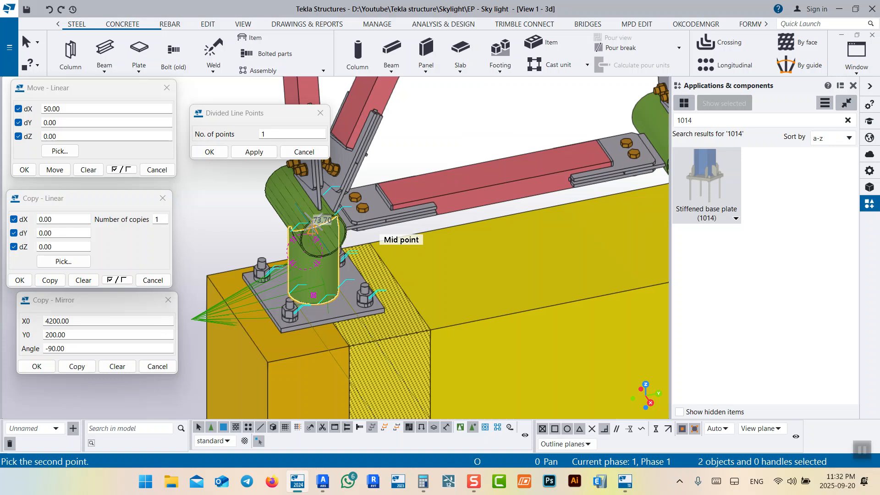
pyautogui.scroll(-3, 472, 238)
pyautogui.scroll(4, 361, 234)
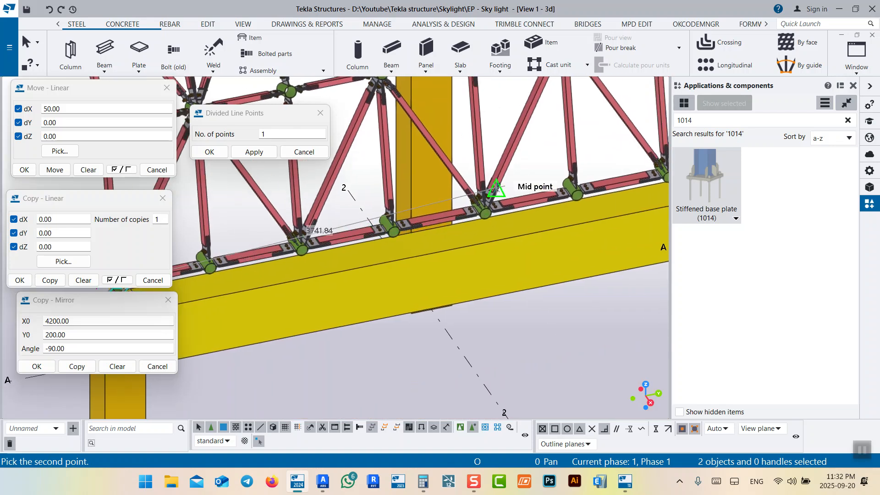
pyautogui.scroll(-2, 458, 188)
pyautogui.scroll(4, 527, 188)
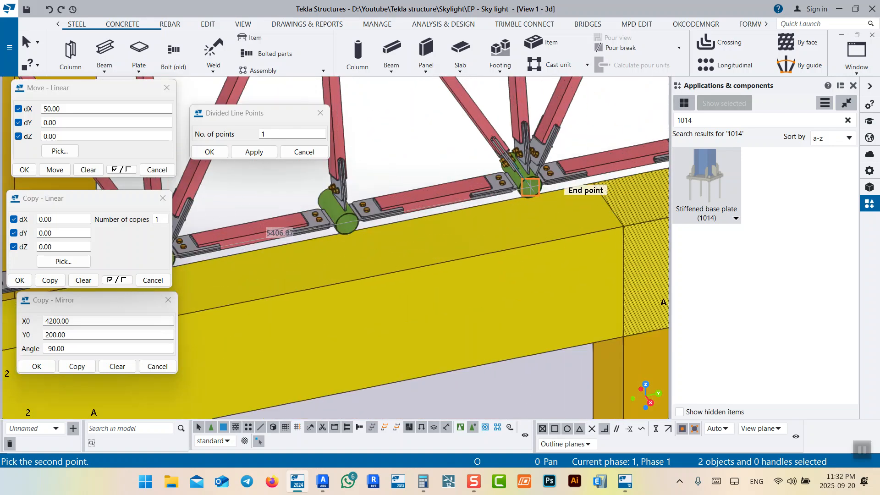
pyautogui.click(529, 187)
pyautogui.click(14, 219)
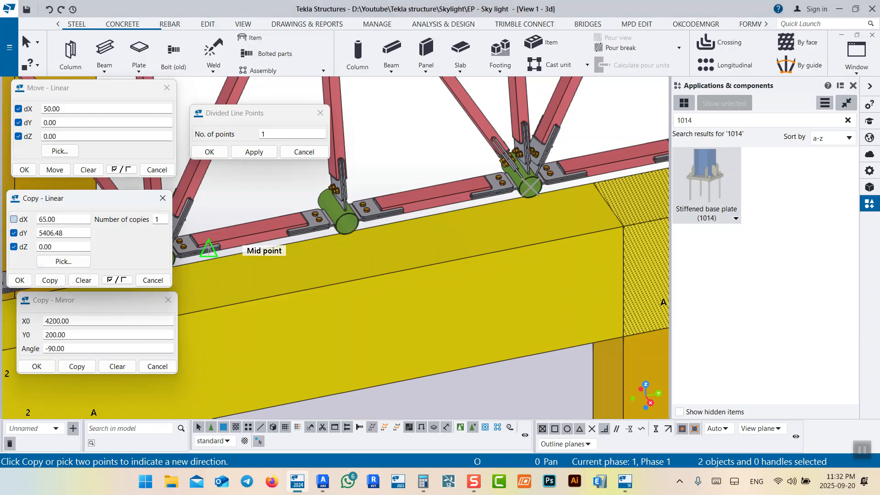
# Make 10 linear copies of both supports along the skylight's length
pyautogui.scroll(-6, 209, 249)
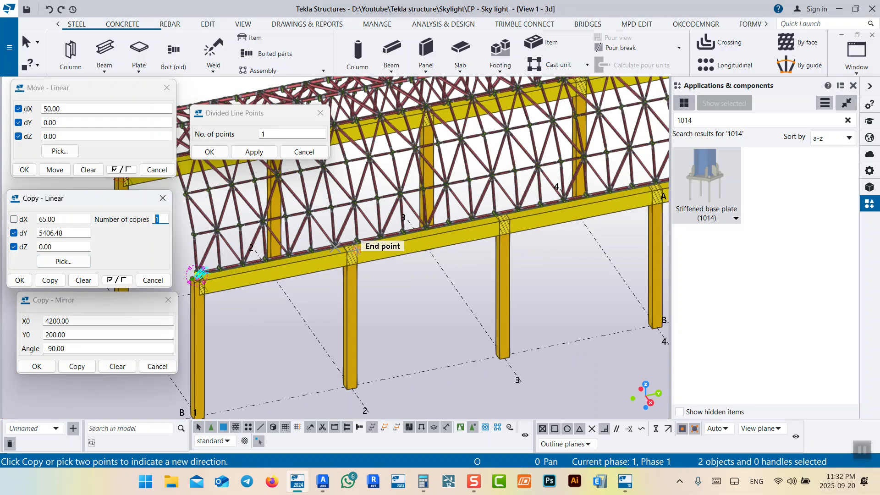
pyautogui.scroll(5, 516, 242)
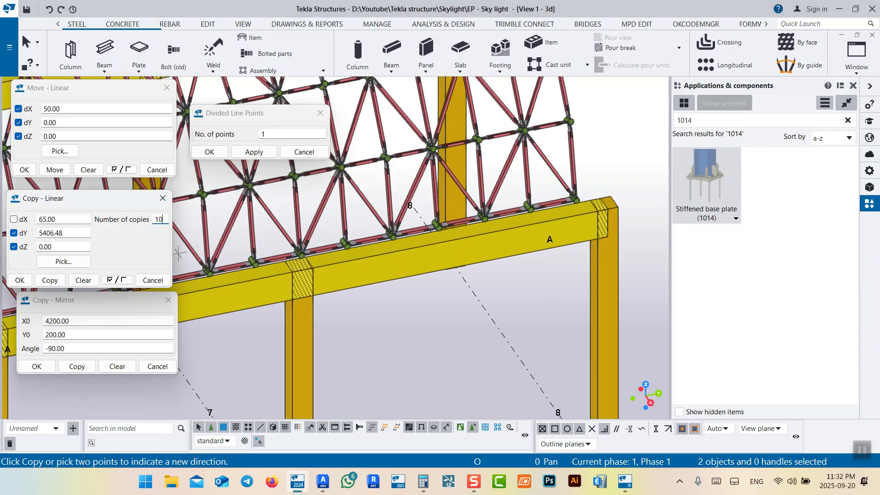
pyautogui.scroll(-5, 336, 247)
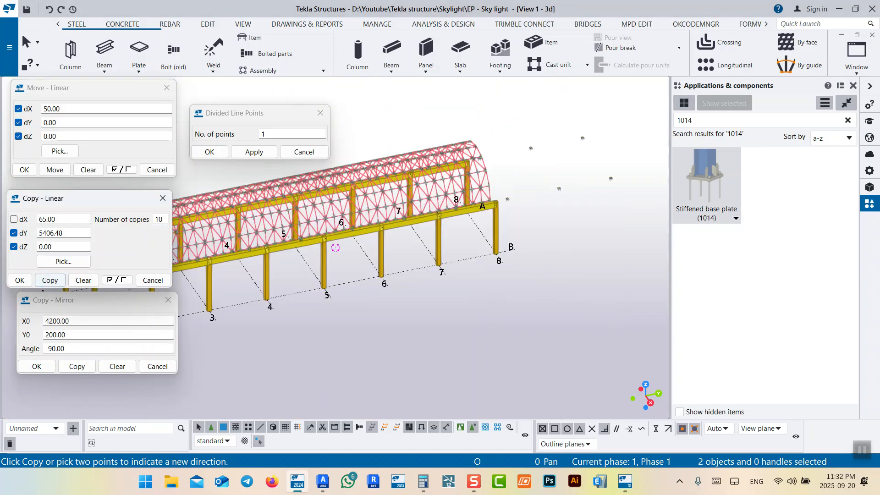
pyautogui.scroll(4, 526, 215)
pyautogui.scroll(-2, 424, 211)
pyautogui.rightClick(423, 201)
pyautogui.click(451, 210)
# Remove the surplus support copies standing beyond the end of the skylight at grid line 8
pyautogui.scroll(-3, 453, 212)
pyautogui.keyDown('ctrl'); pyautogui.moveTo(453, 212); pyautogui.dragTo(419, 185, button='middle'); pyautogui.keyUp('ctrl')
pyautogui.moveTo(521, 273); pyautogui.dragTo(560, 274)
pyautogui.scroll(10, 239, 281)
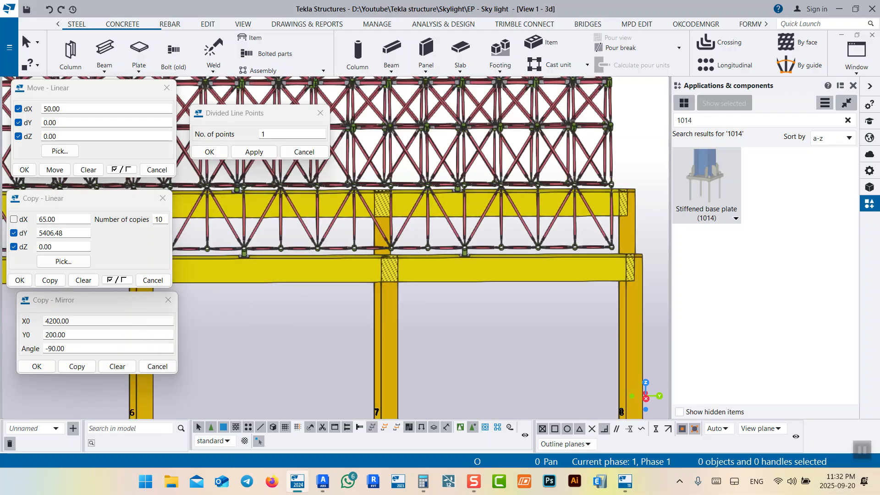
# Copy the last pair of supports once by dY 3604.32, excluding dX, to the end tubes near grid line 8
pyautogui.click(531, 257)
pyautogui.scroll(-3, 503, 280)
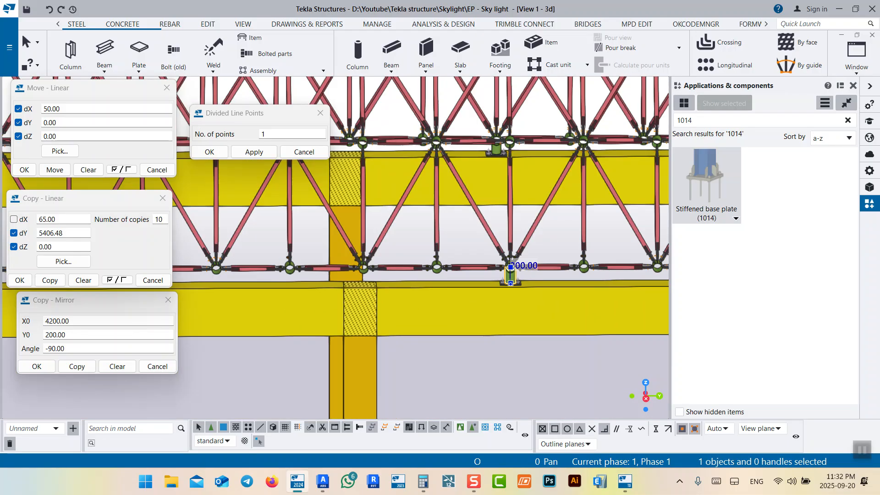
pyautogui.scroll(3, 494, 153)
pyautogui.keyDown('ctrl'); pyautogui.click(501, 132); pyautogui.keyUp('ctrl')
pyautogui.scroll(-4, 430, 192)
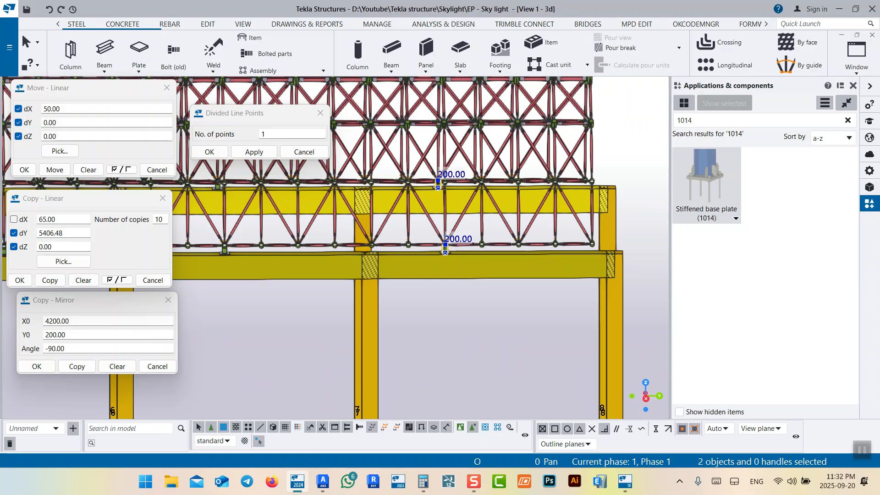
pyautogui.keyDown('ctrl'); pyautogui.moveTo(430, 201); pyautogui.dragTo(446, 221, button='middle'); pyautogui.keyUp('ctrl')
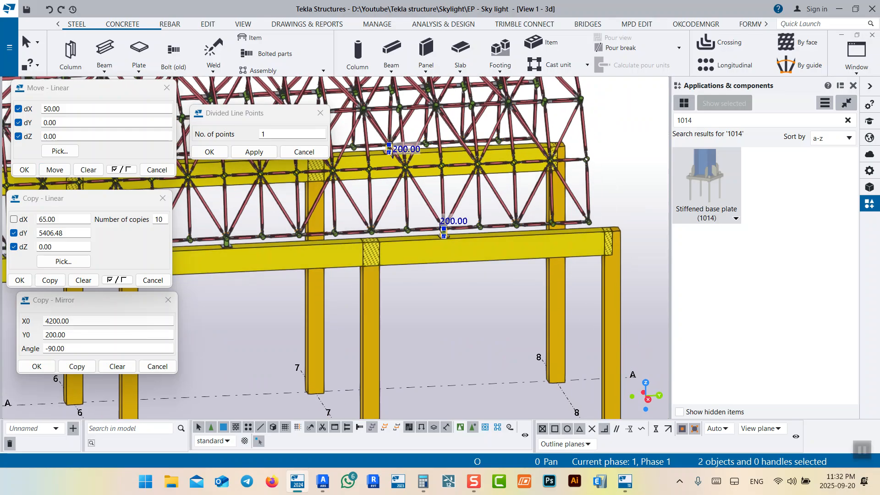
pyautogui.click(83, 279)
pyautogui.click(63, 261)
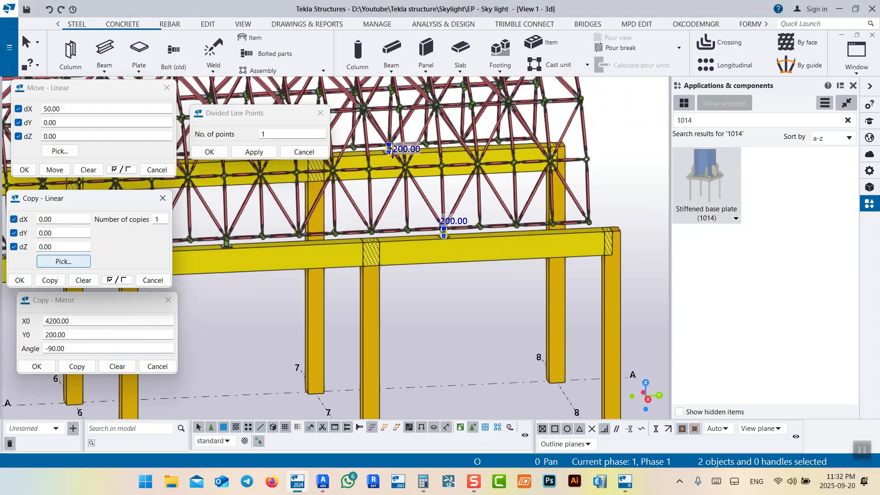
pyautogui.scroll(8, 446, 212)
pyautogui.scroll(6, 445, 212)
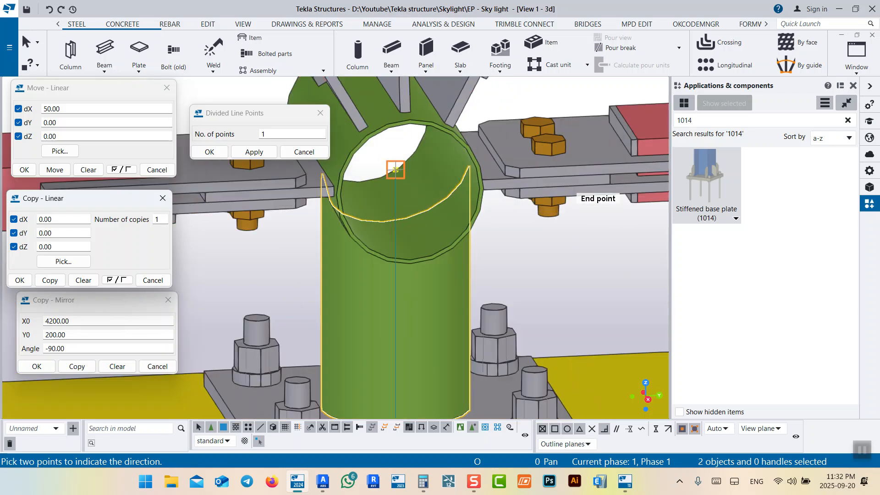
pyautogui.click(396, 170)
pyautogui.scroll(-10, 398, 183)
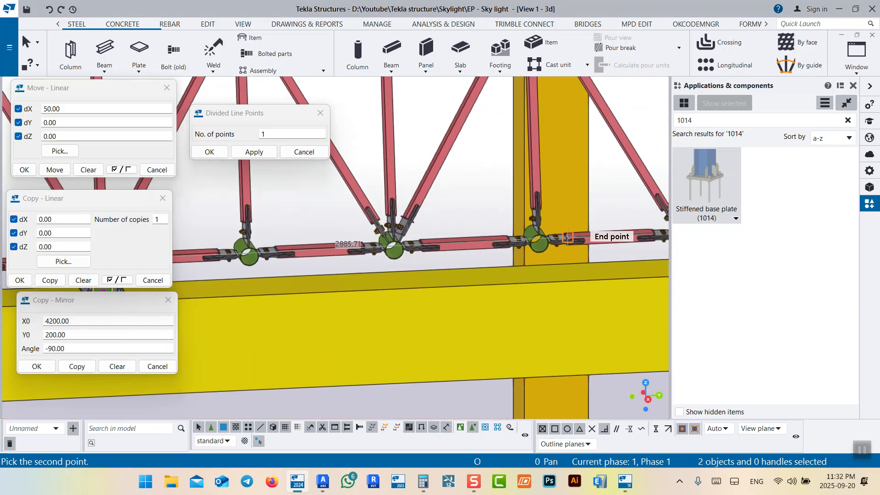
pyautogui.scroll(8, 463, 270)
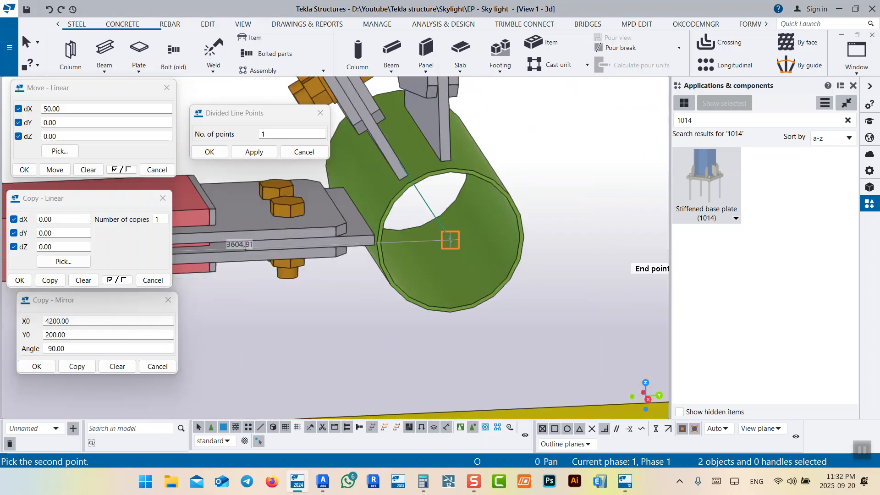
pyautogui.click(450, 240)
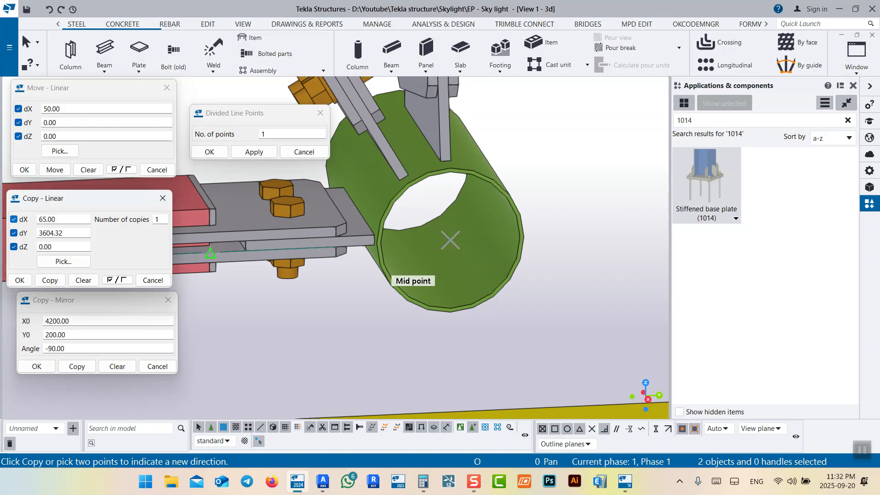
pyautogui.click(50, 280)
pyautogui.scroll(-5, 405, 260)
pyautogui.rightClick(474, 193)
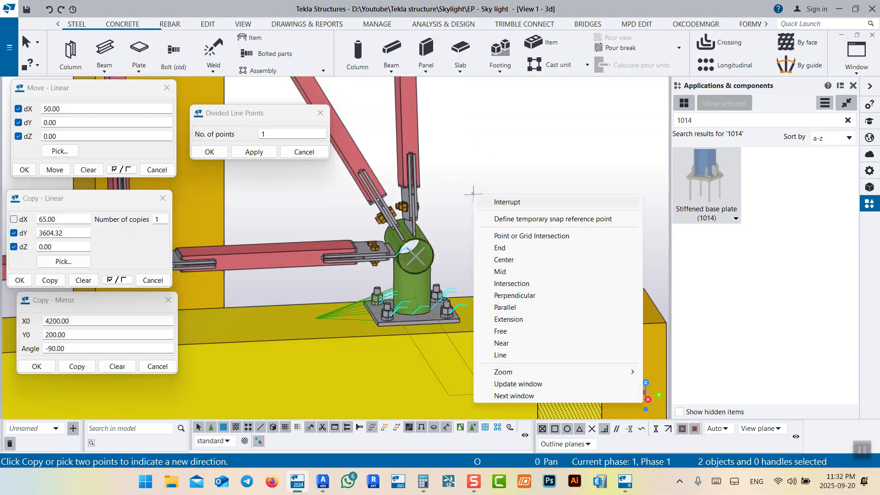
# End the linear copy and examine the skylight's lattice and supports along both side beams
pyautogui.click(505, 203)
pyautogui.scroll(-15, 559, 221)
pyautogui.keyDown('ctrl'); pyautogui.moveTo(558, 222); pyautogui.dragTo(420, 223, button='middle'); pyautogui.keyUp('ctrl')
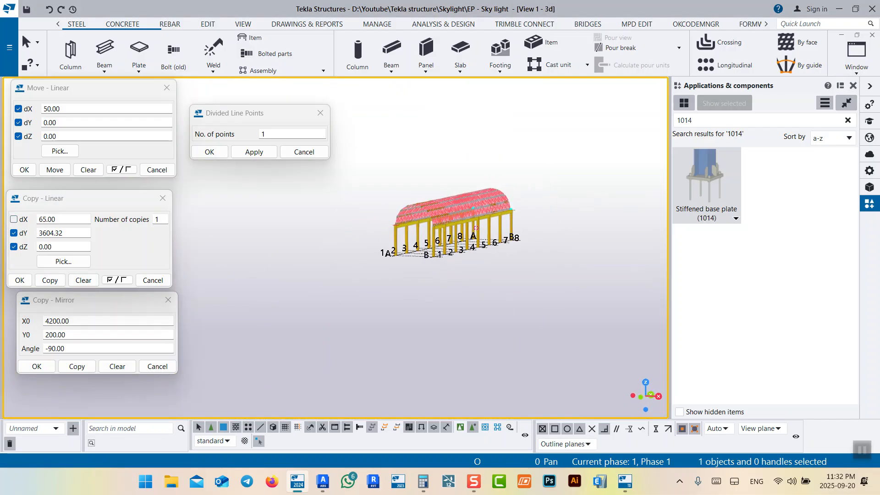
pyautogui.scroll(5, 419, 222)
pyautogui.moveTo(620, 252)
pyautogui.keyDown('ctrl'); pyautogui.mouseDown(button='middle')
pyautogui.moveTo(656, 281)
pyautogui.moveTo(669, 250)
pyautogui.moveTo(710, 257)
pyautogui.mouseUp(button='middle'); pyautogui.keyUp('ctrl')
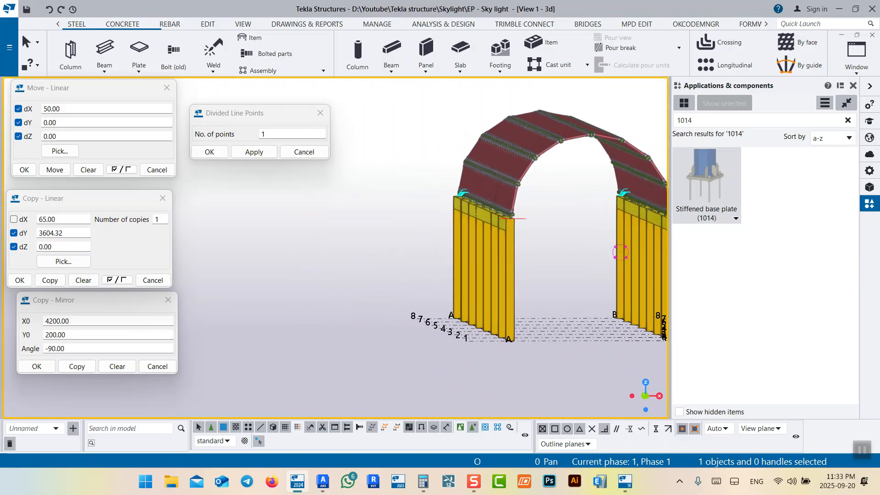
pyautogui.scroll(8, 495, 190)
pyautogui.scroll(-5, 366, 204)
pyautogui.keyDown('ctrl'); pyautogui.moveTo(367, 205); pyautogui.dragTo(463, 224, button='middle'); pyautogui.keyUp('ctrl')
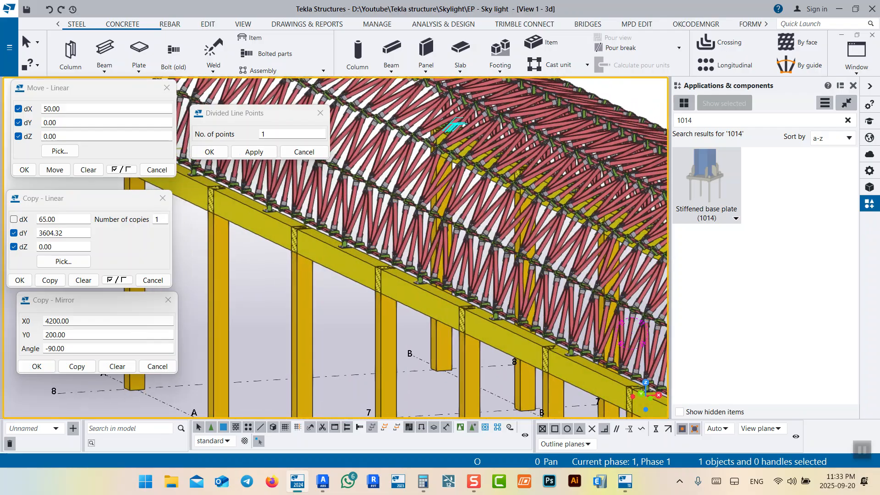
pyautogui.scroll(-3, 275, 252)
pyautogui.scroll(4, 449, 316)
pyautogui.scroll(5, 557, 280)
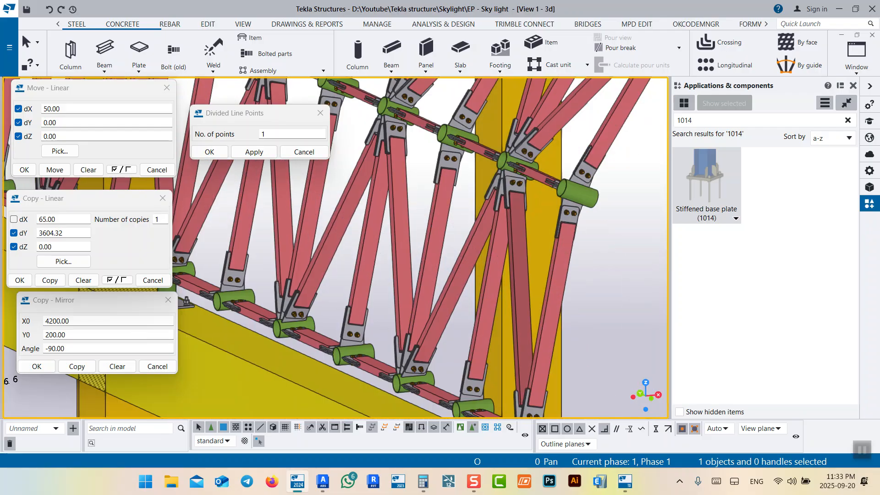
# Set the view's rotation centre on the lattice, redraw the view and inspect the skylight down to its end at grid line 1
pyautogui.press('v')
pyautogui.click(467, 259)
pyautogui.keyDown('ctrl'); pyautogui.moveTo(467, 259); pyautogui.dragTo(466, 212, button='middle'); pyautogui.keyUp('ctrl')
pyautogui.scroll(-8, 499, 274)
pyautogui.scroll(7, 504, 229)
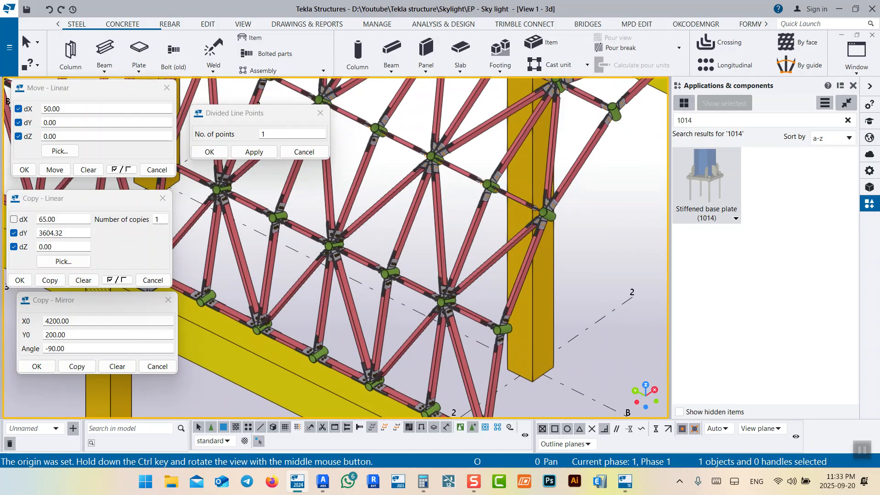
pyautogui.moveTo(438, 229); pyautogui.dragTo(460, 228, button='middle')
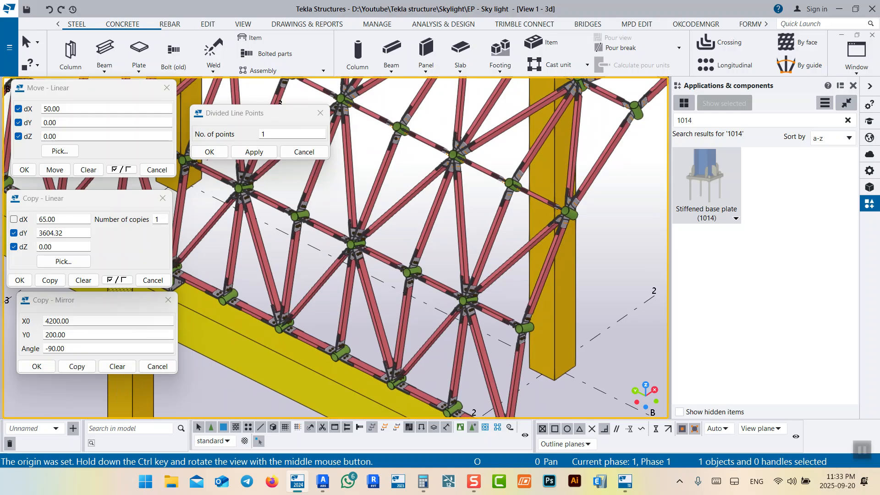
pyautogui.rightClick(444, 234)
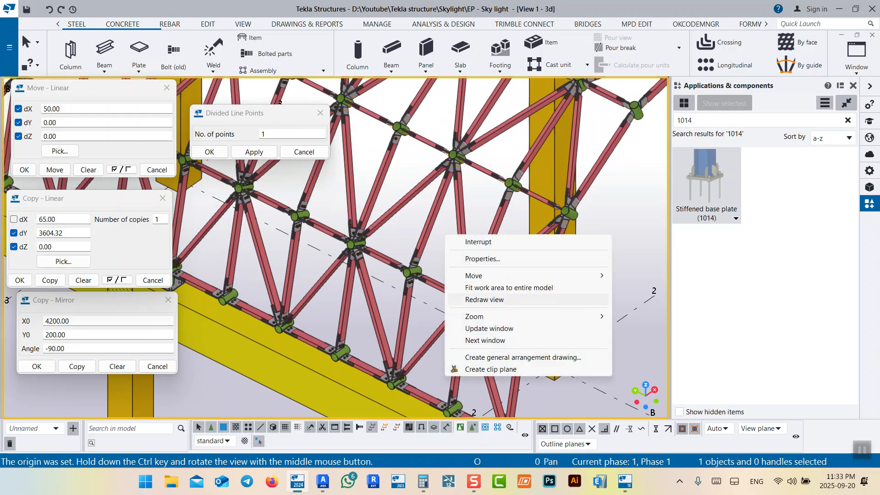
pyautogui.click(484, 300)
pyautogui.moveTo(570, 278); pyautogui.dragTo(439, 236, button='middle')
pyautogui.scroll(-5, 503, 277)
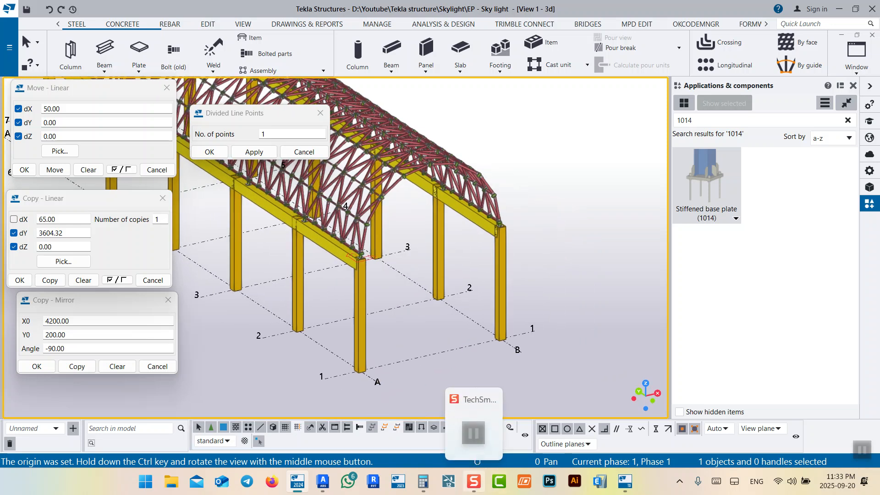